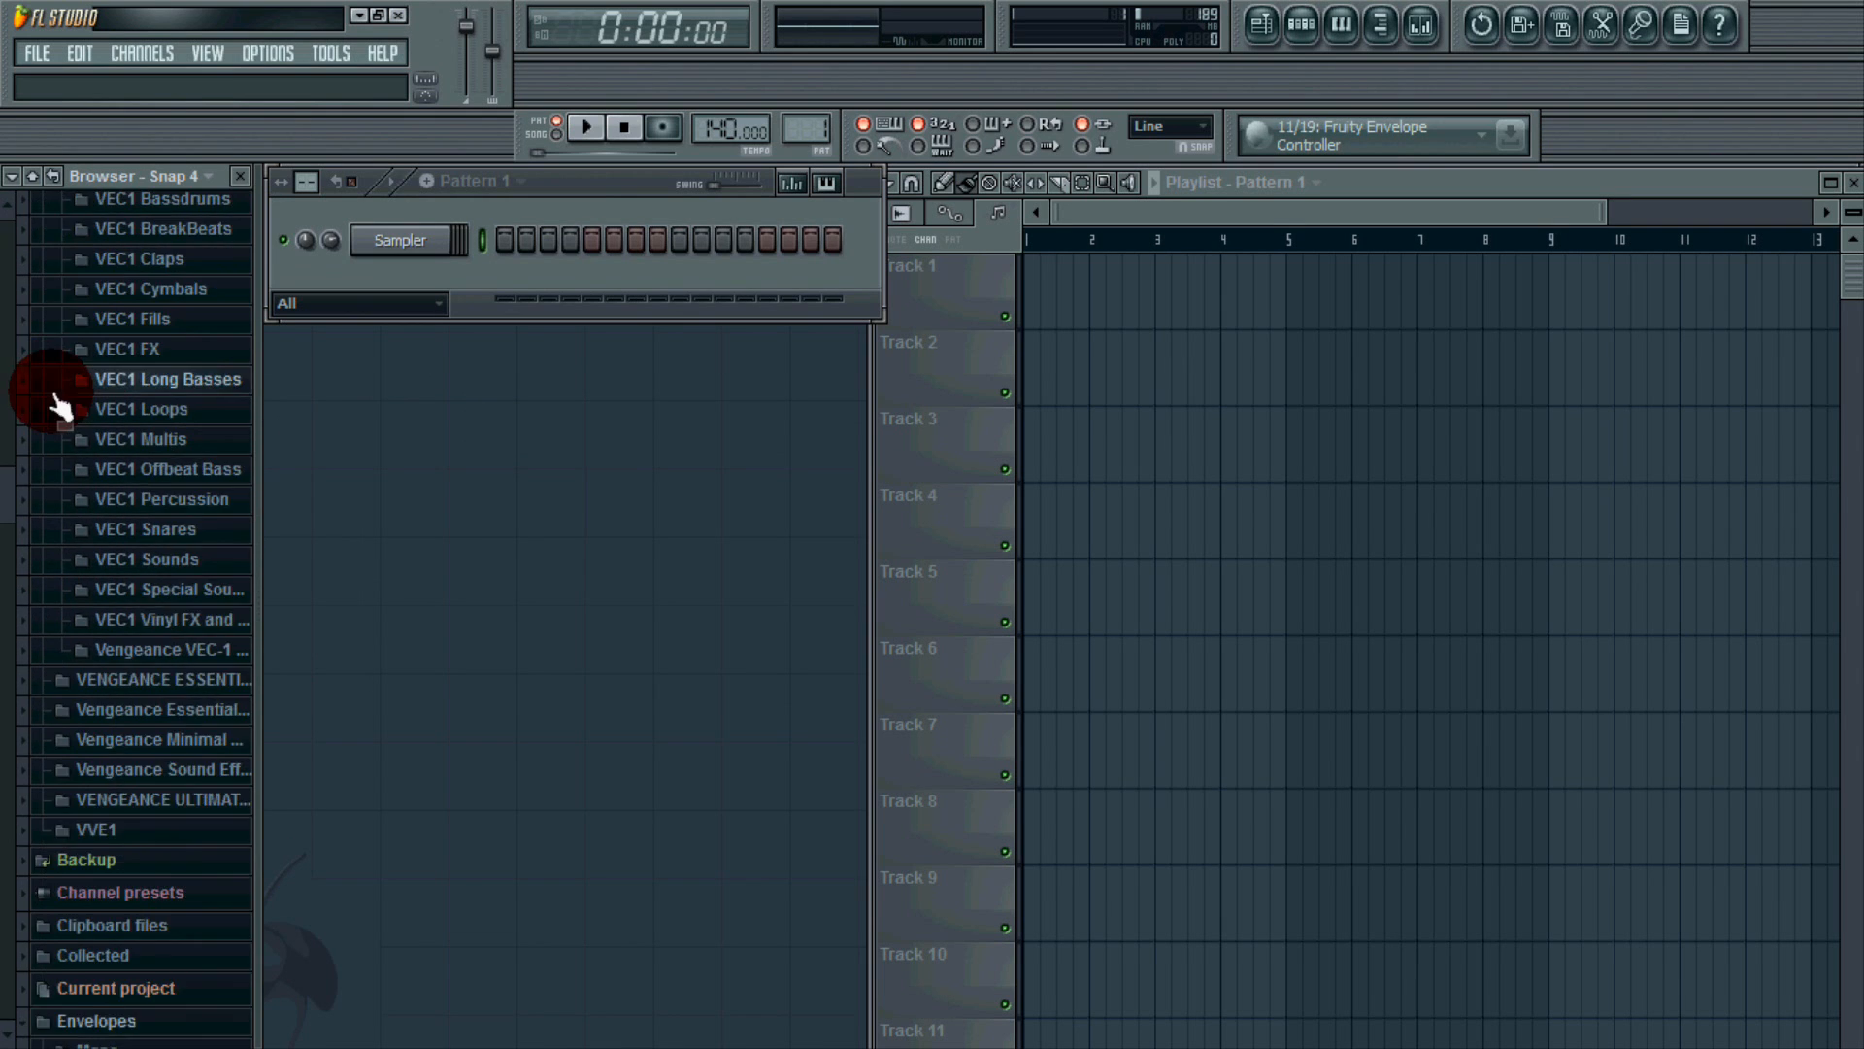
Examine the folders inside the Vengeance sample packs in the browser.
scroll(175, 431, up, 2)
scroll(176, 432, down, 3)
scroll(181, 432, down, 4)
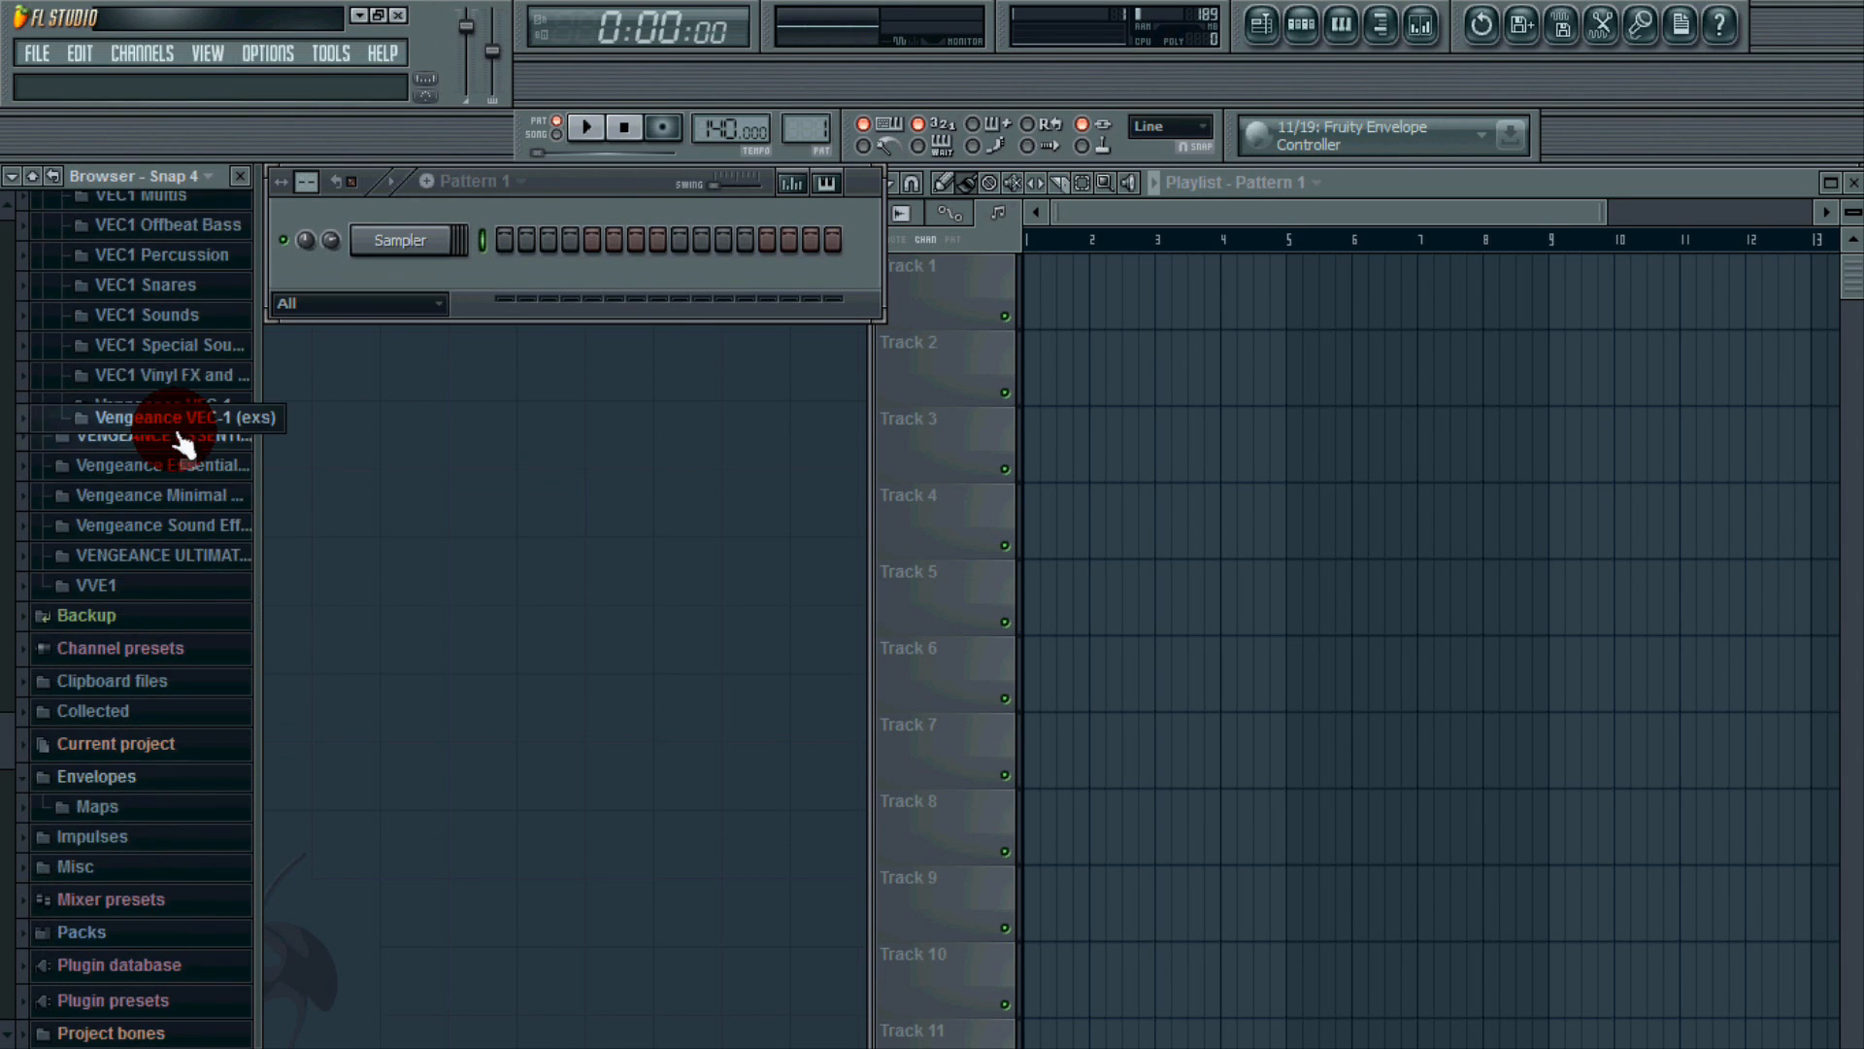
click(178, 411)
scroll(188, 577, down, 3)
scroll(189, 577, up, 5)
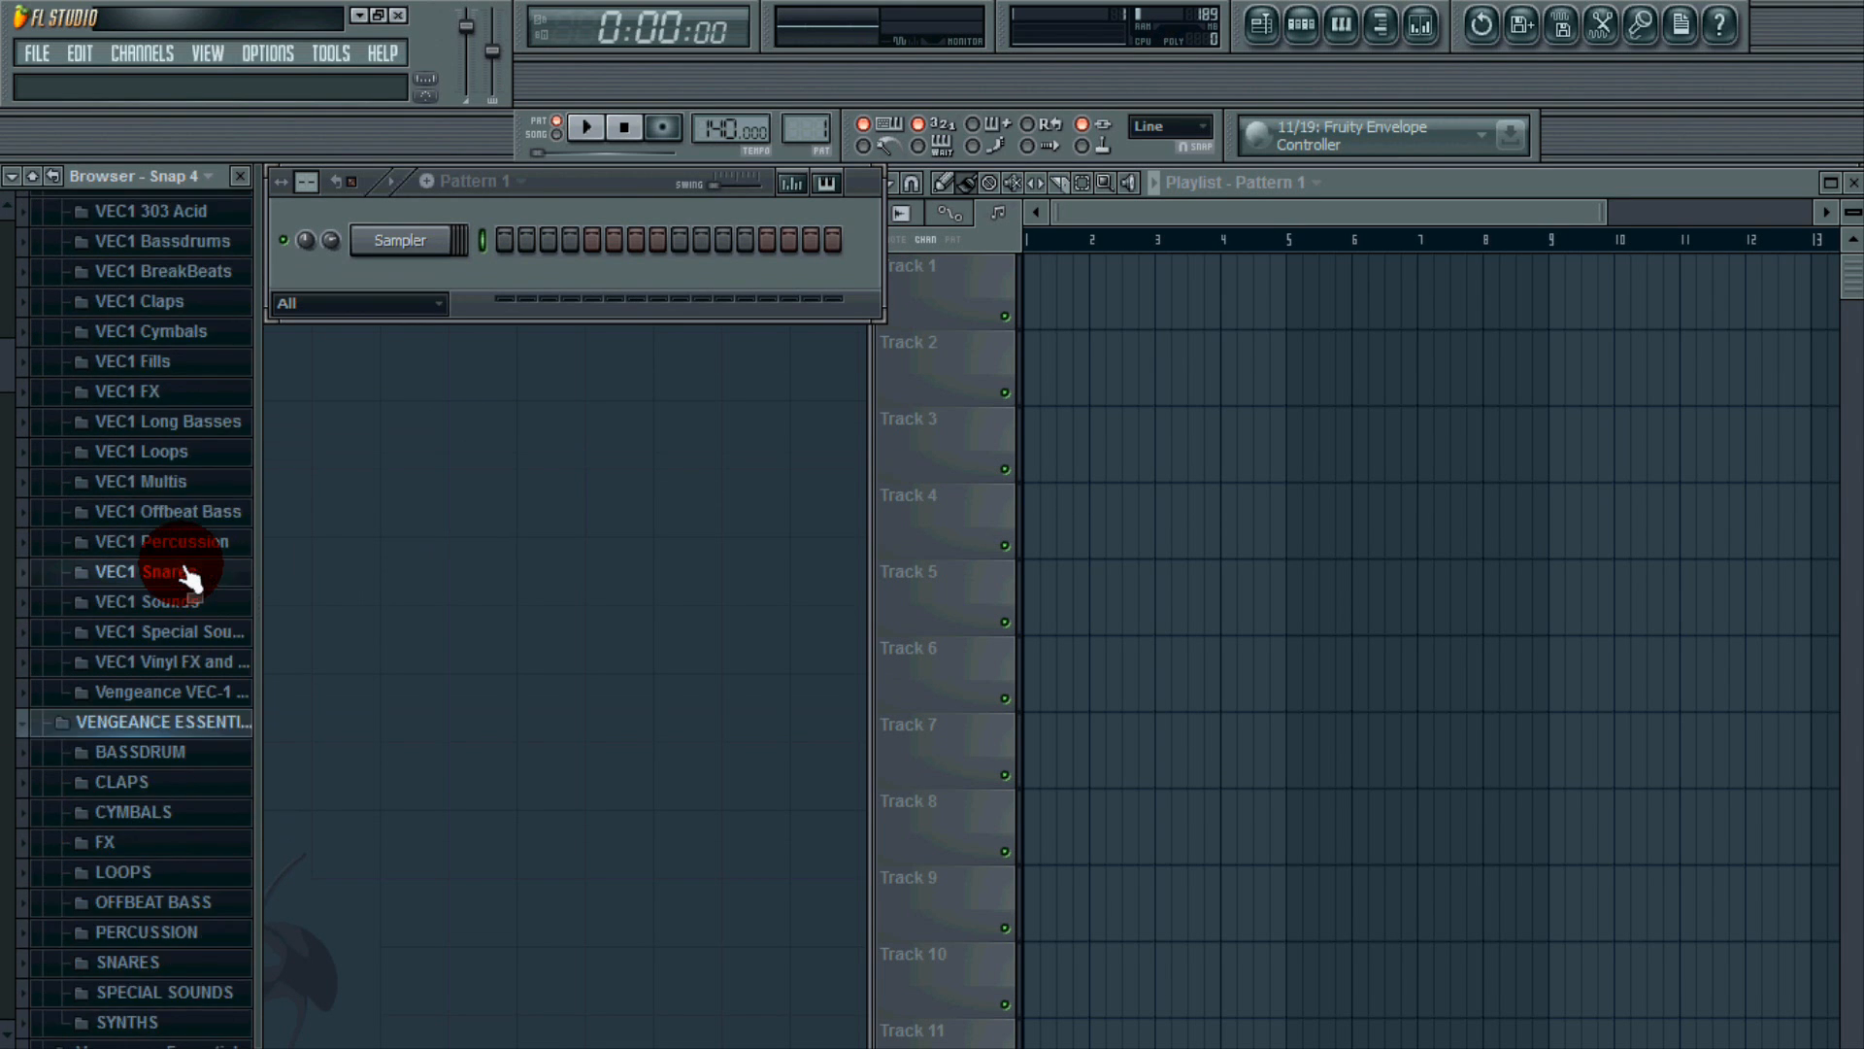
scroll(189, 577, down, 4)
scroll(190, 578, up, 4)
scroll(189, 578, up, 3)
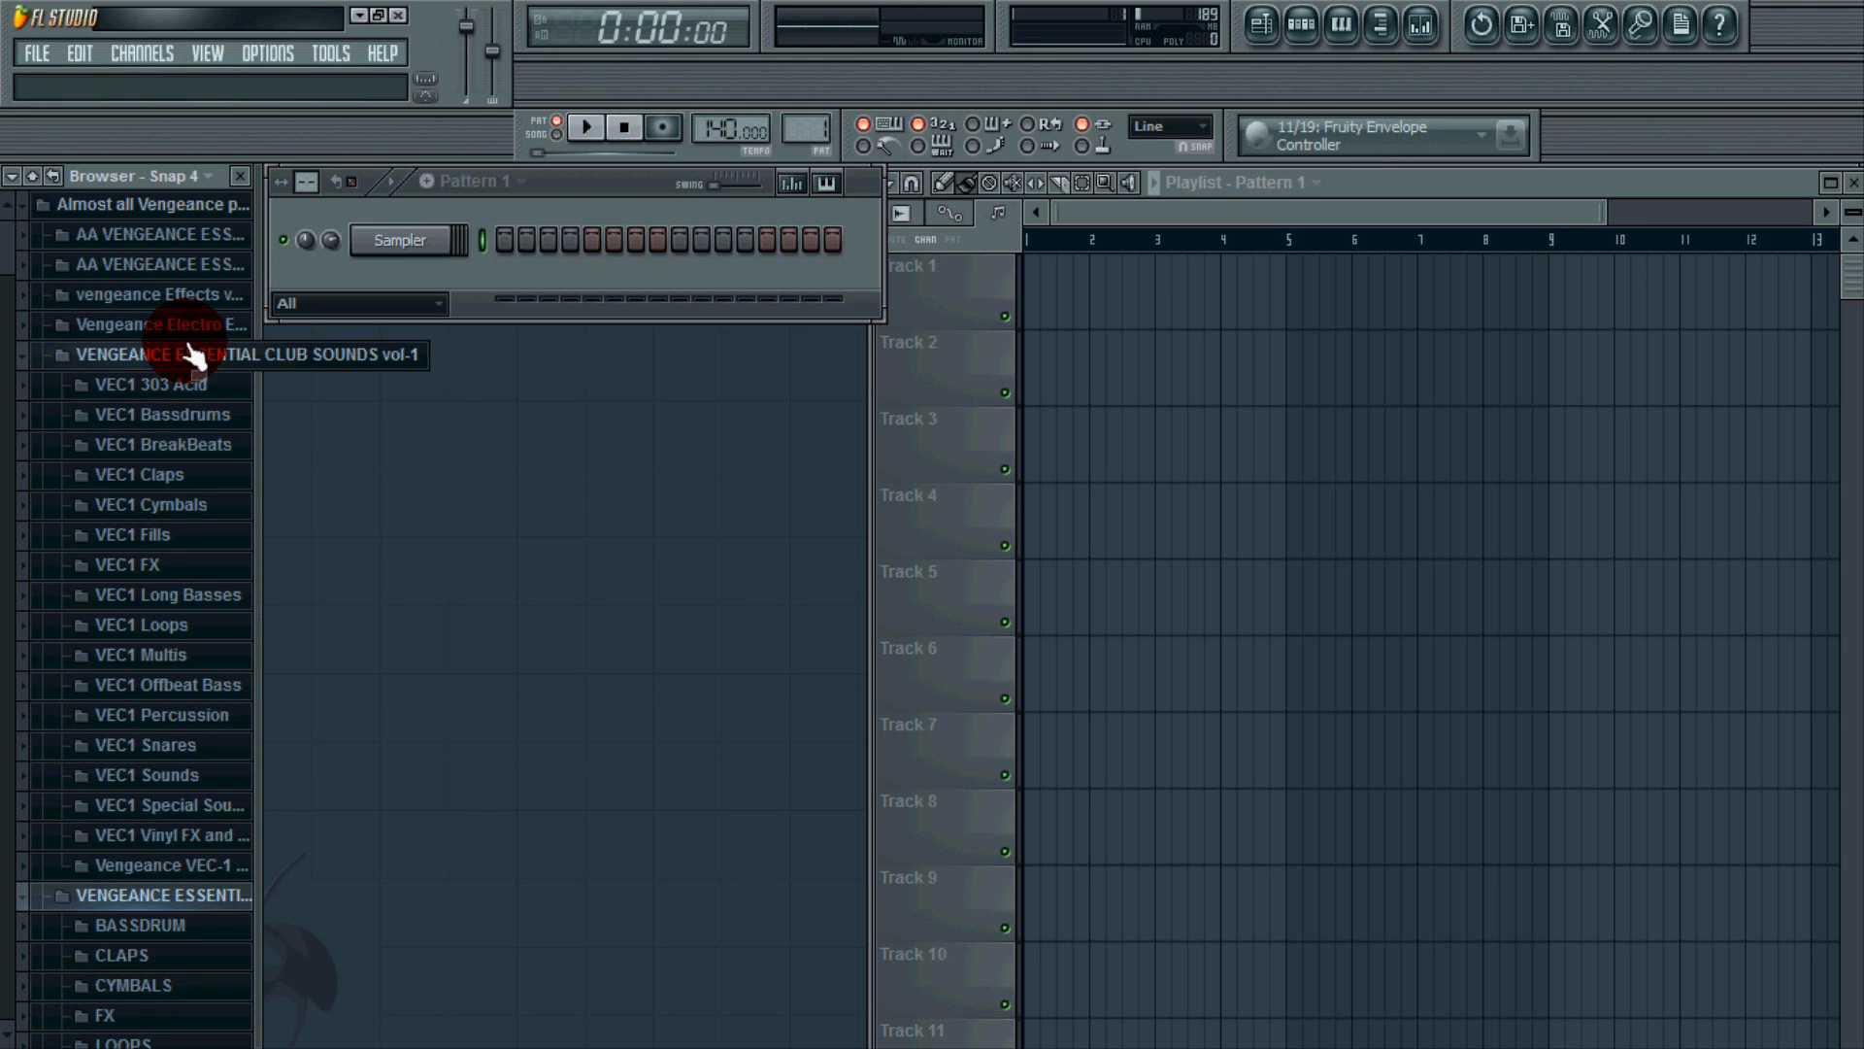
scroll(125, 603, down, 5)
click(136, 646)
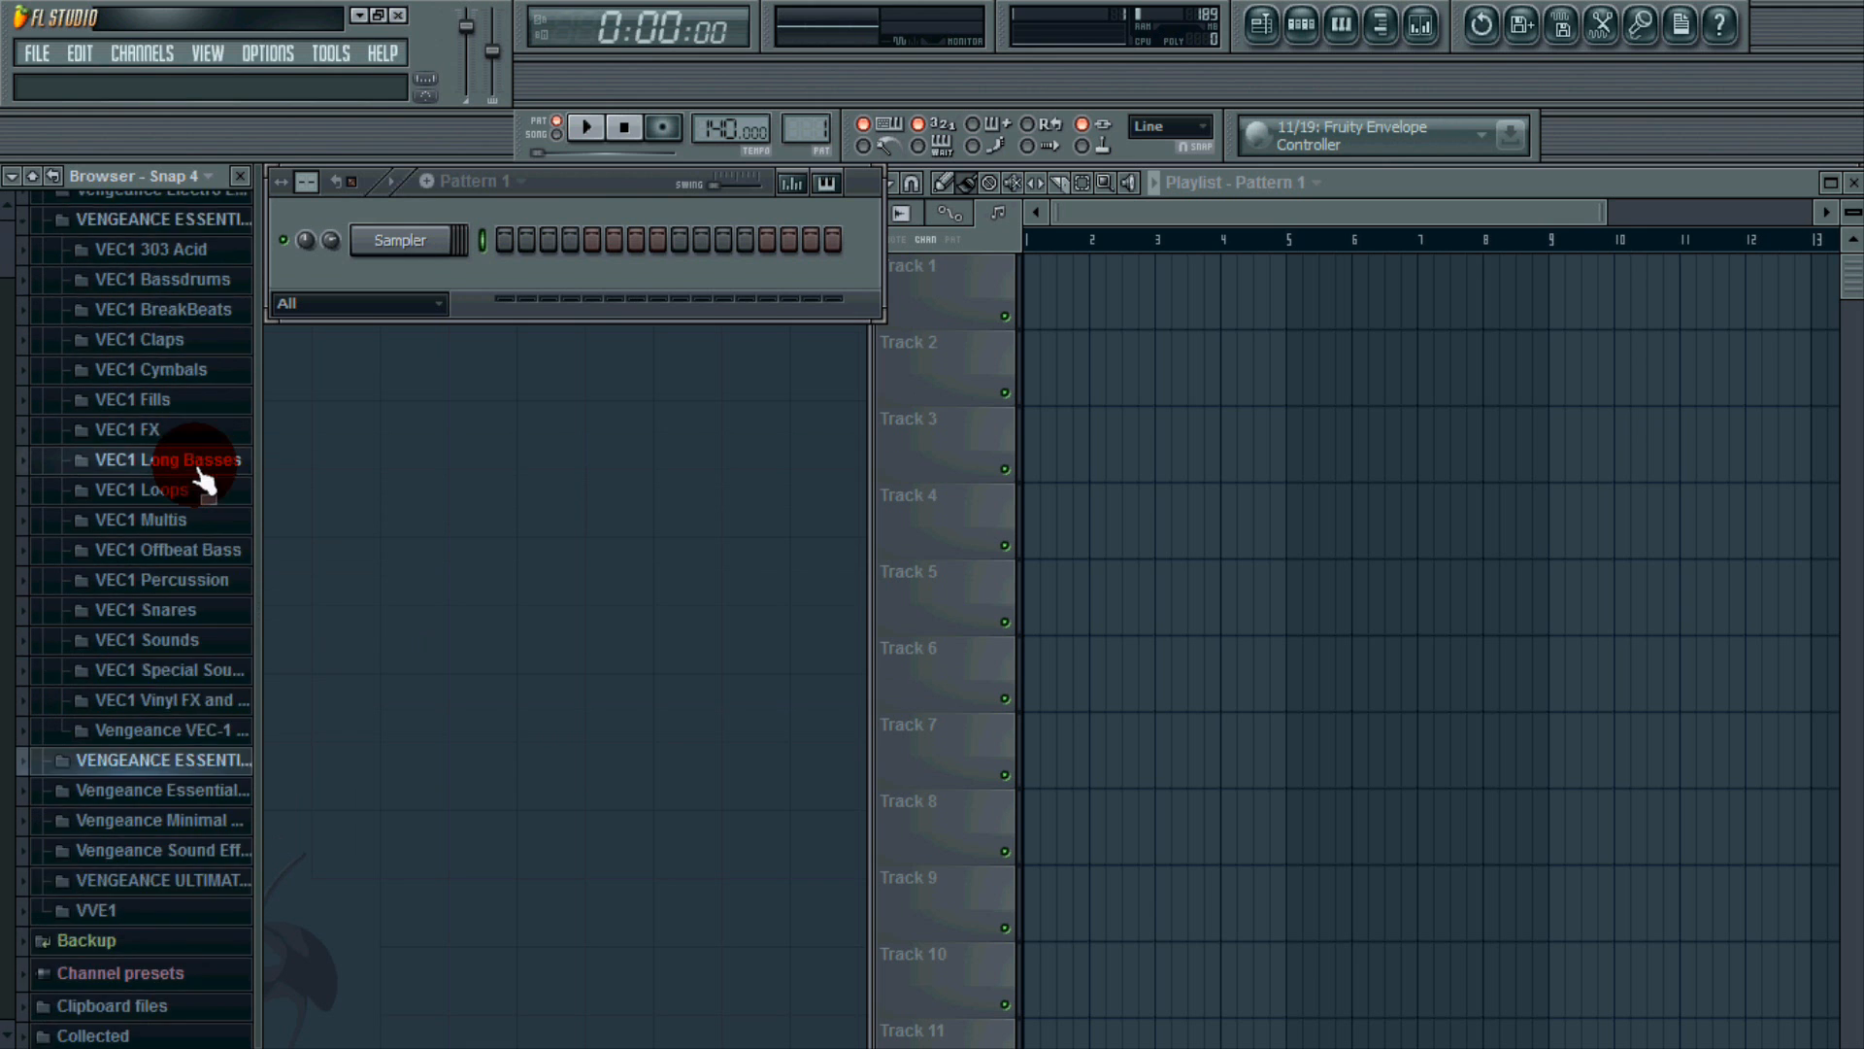
scroll(206, 456, up, 3)
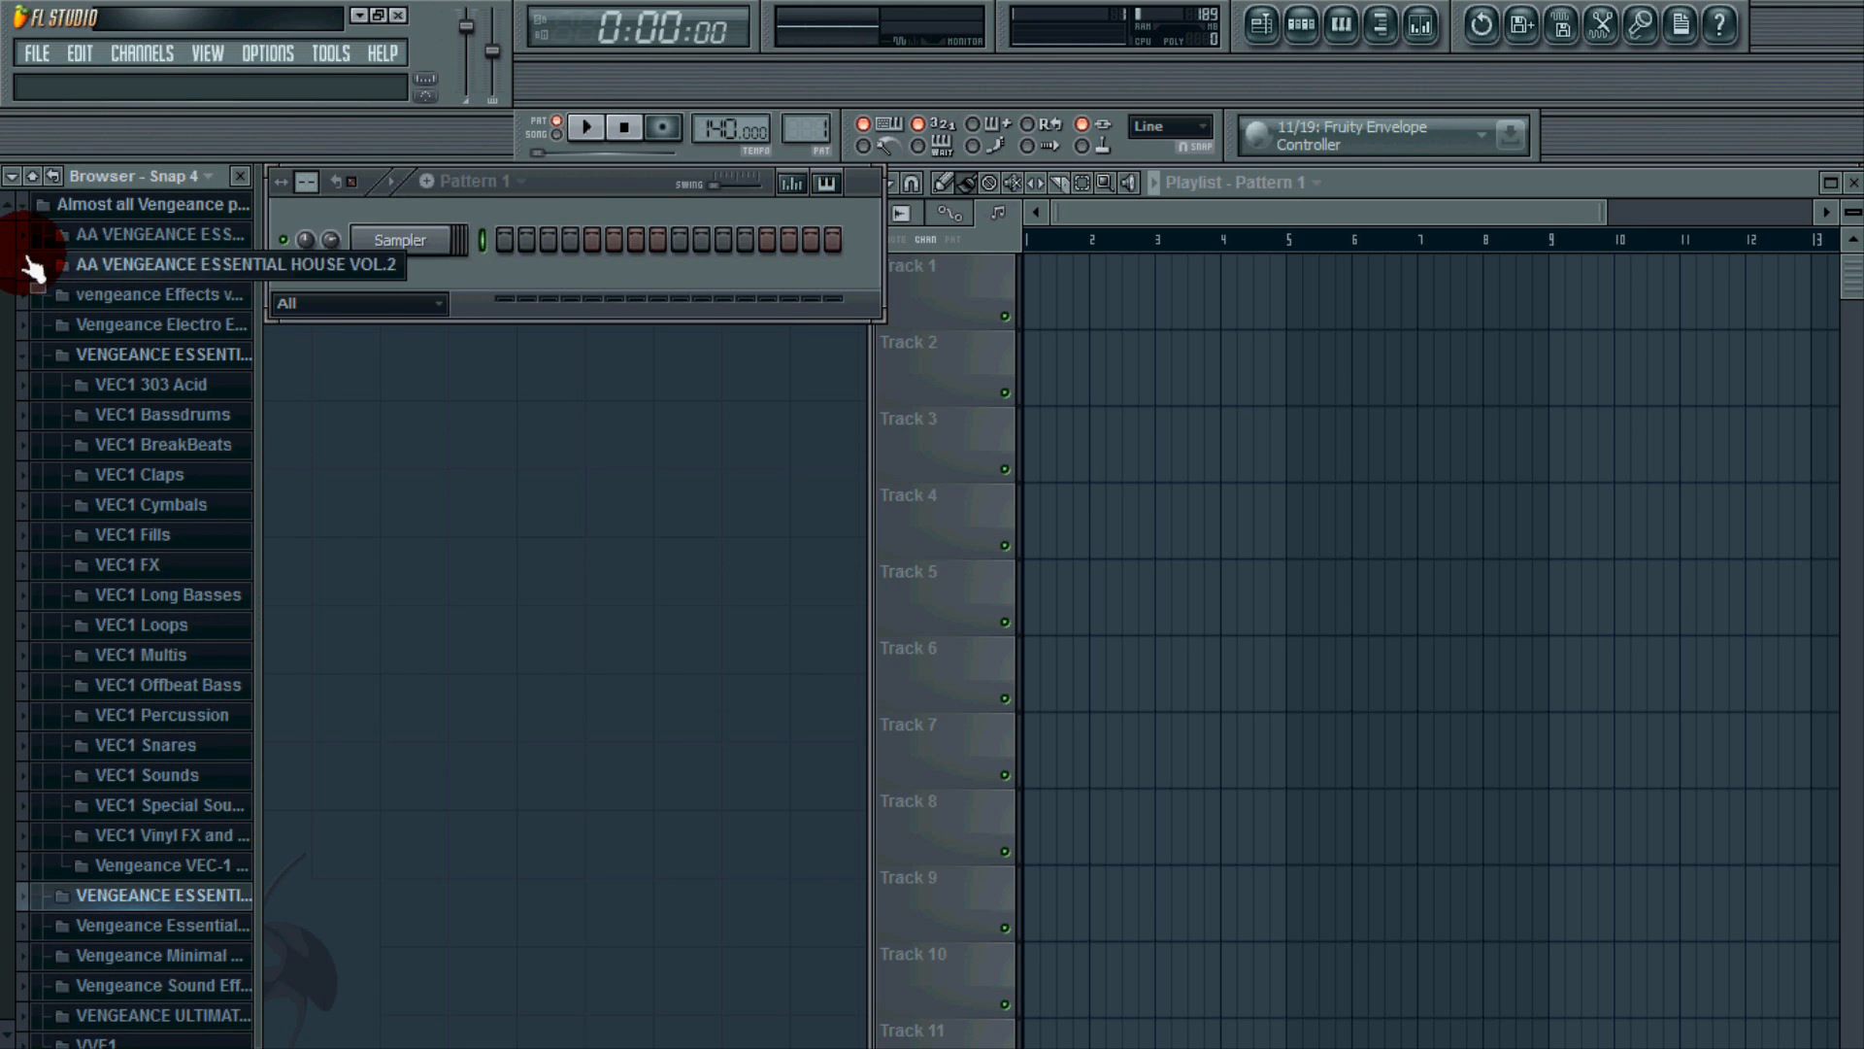
Expand the VEC1 Bassdrums folder of VENGEANCE ESSENTIAL CLUB SOUNDS vol-1 and its VEC1 Punchy subfolder.
scroll(29, 282, down, 2)
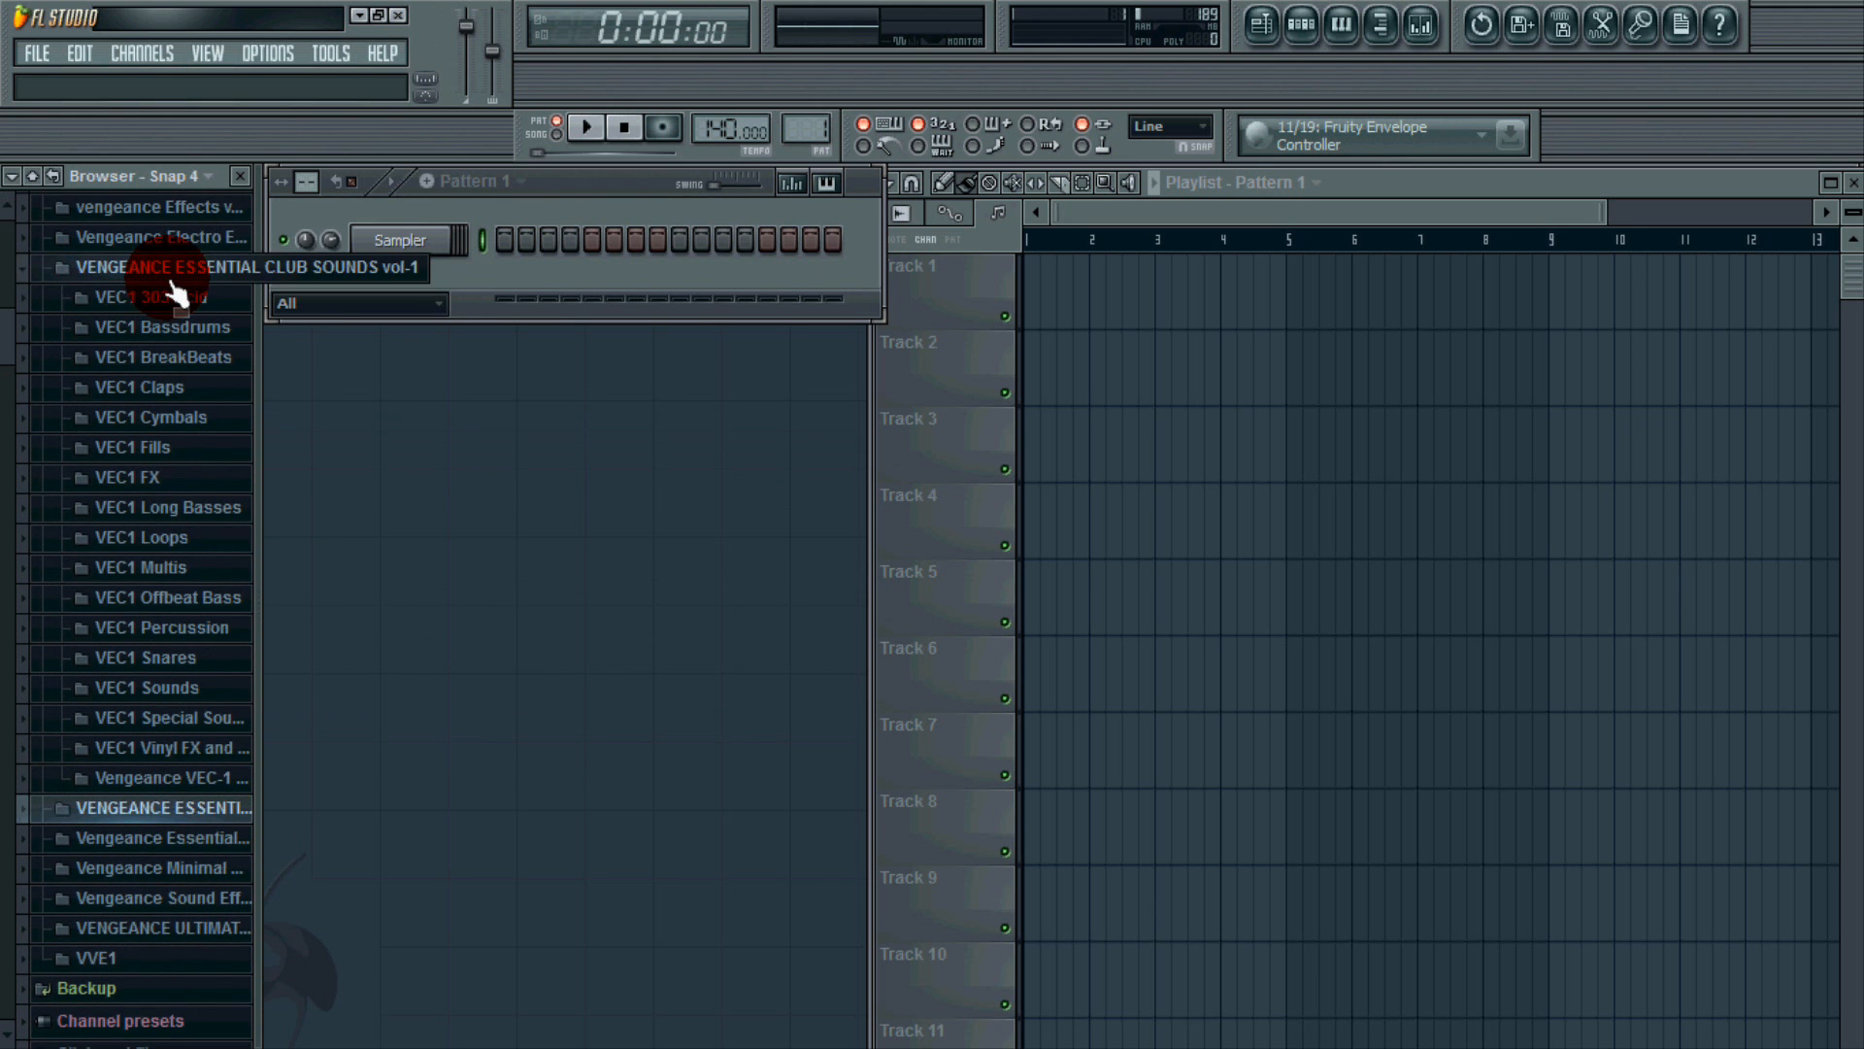
click(200, 332)
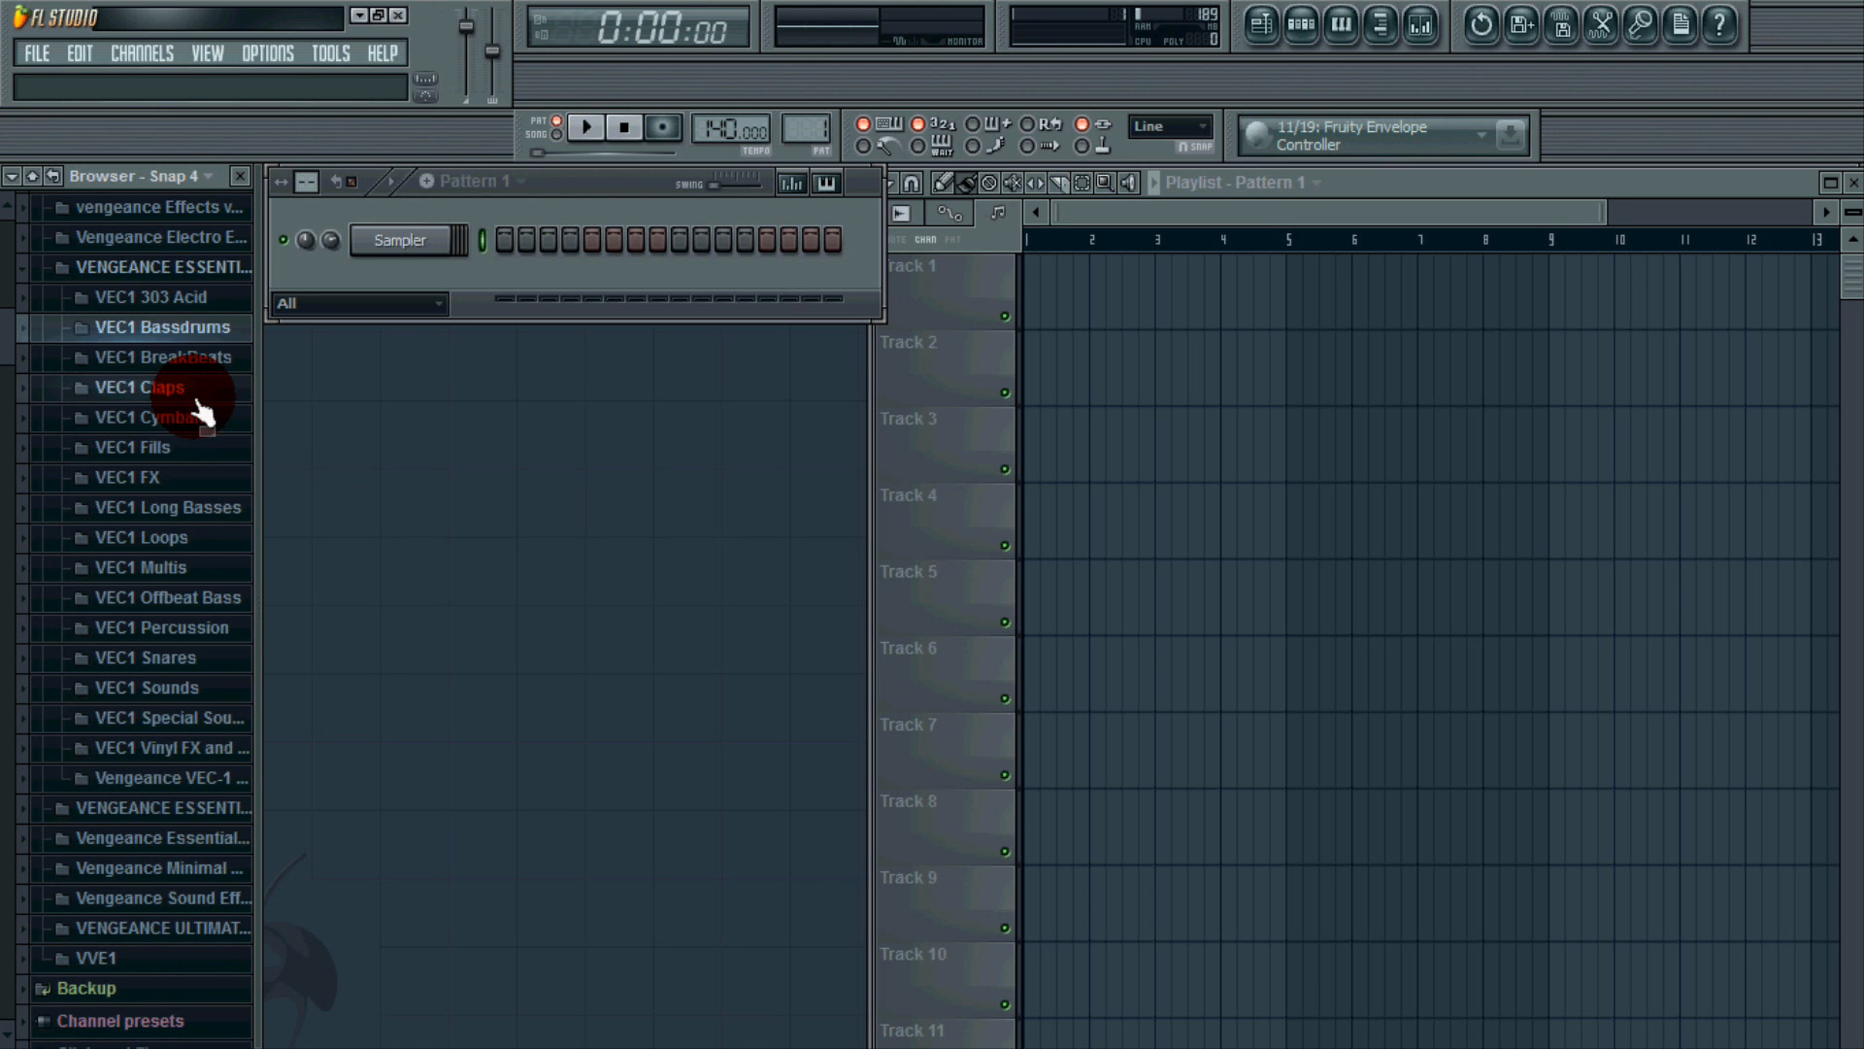
click(188, 361)
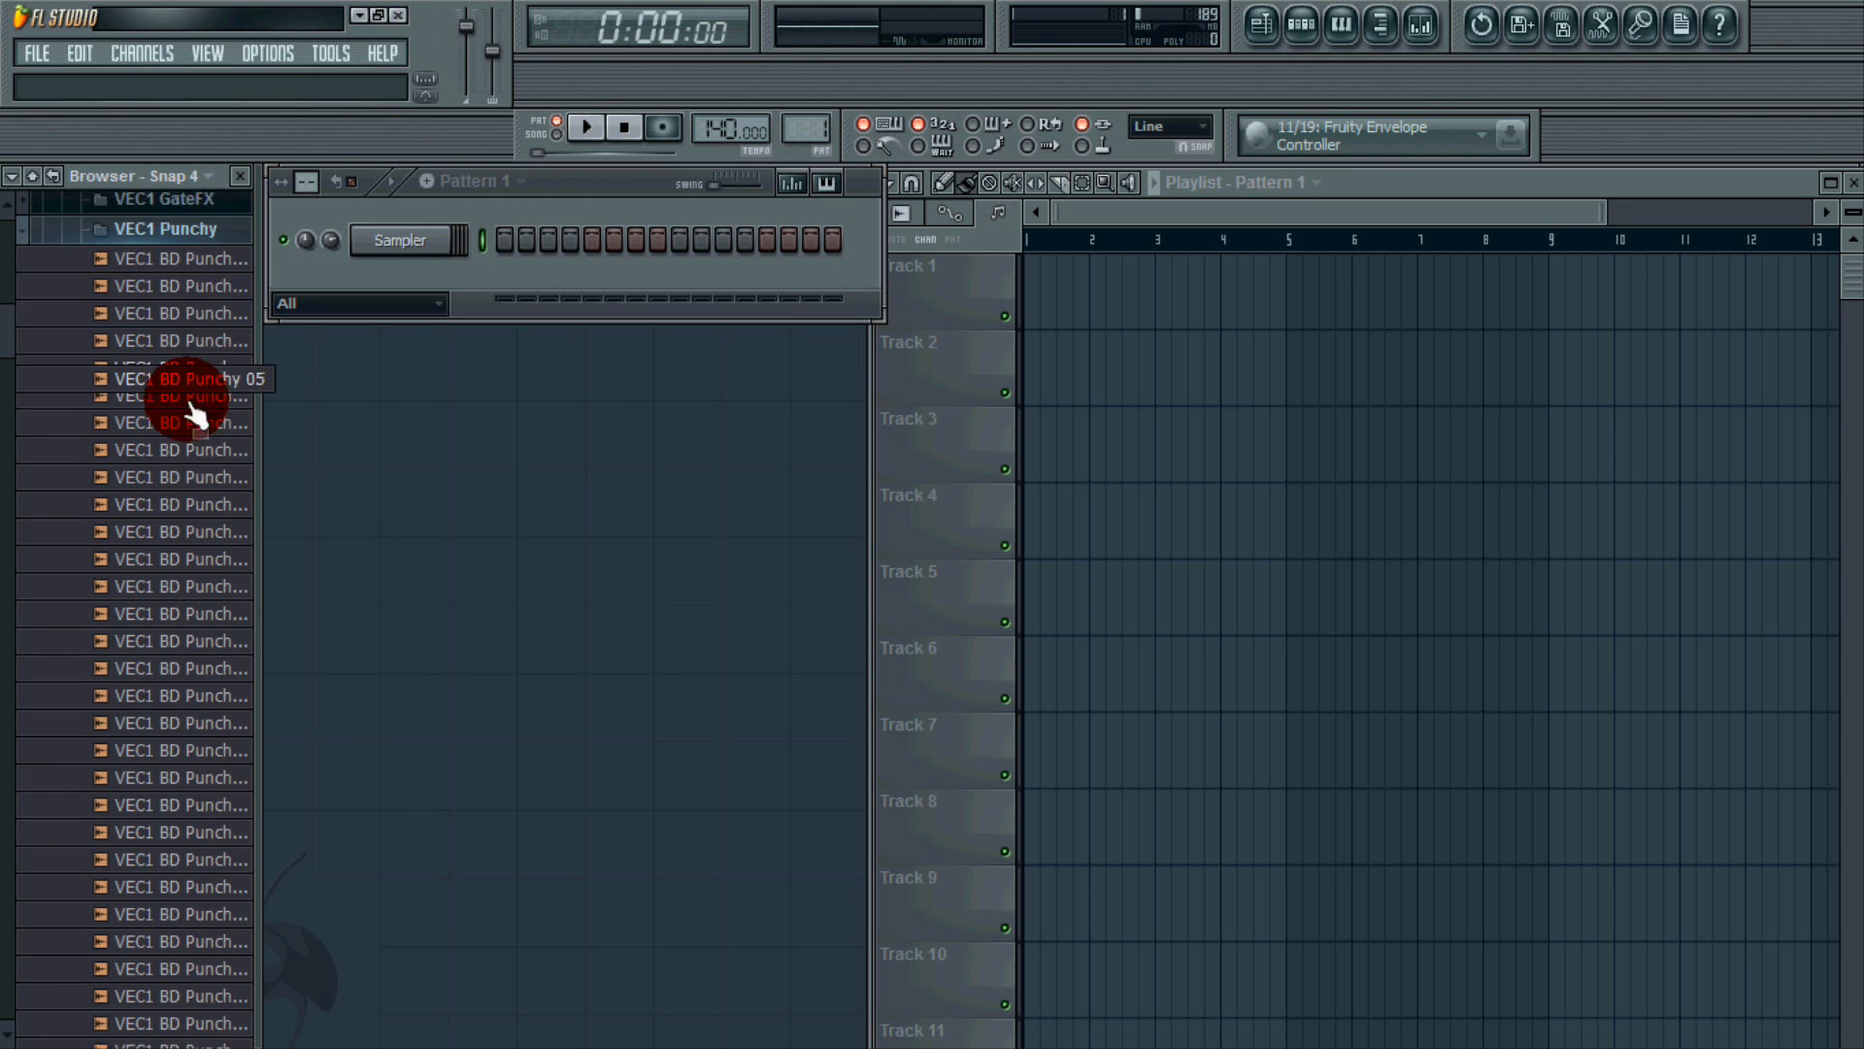
Examine the VEC1 Punchy bass drum list and the other Vengeance pack folders around it.
scroll(194, 412, up, 5)
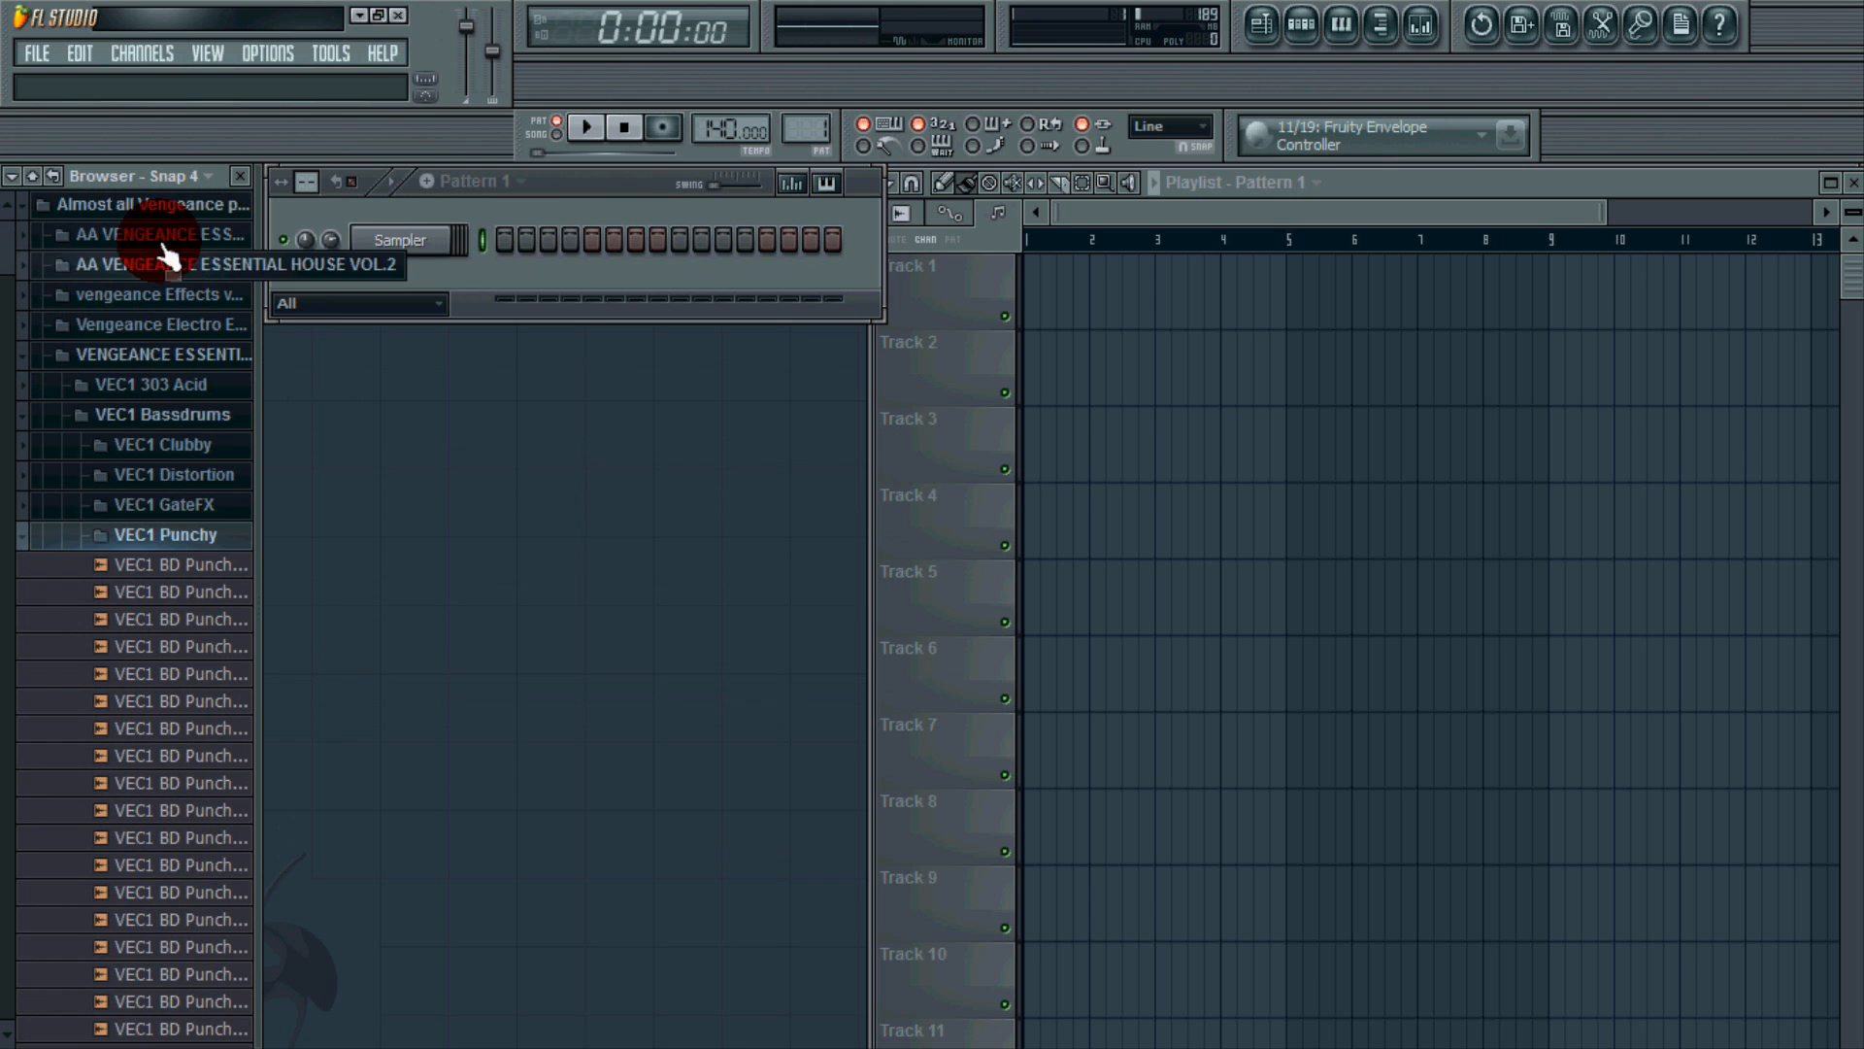
scroll(15, 544, down, 12)
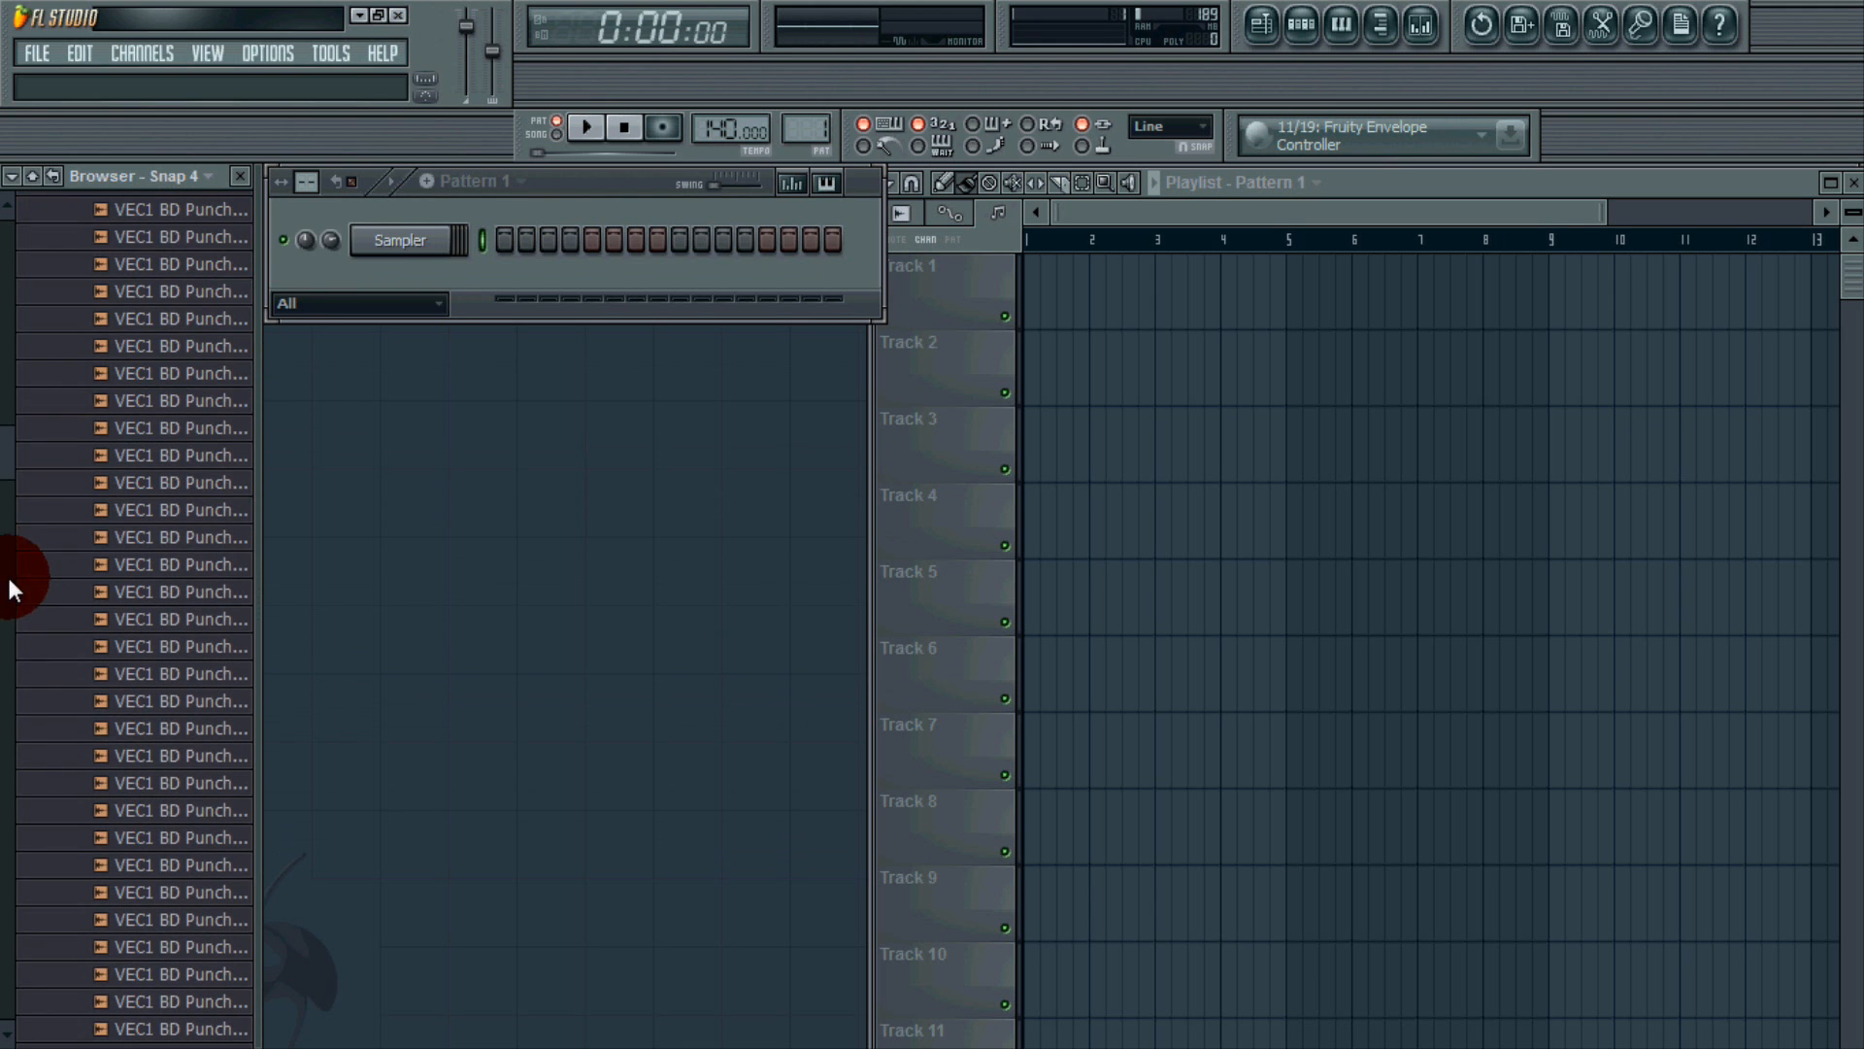
scroll(92, 456, down, 6)
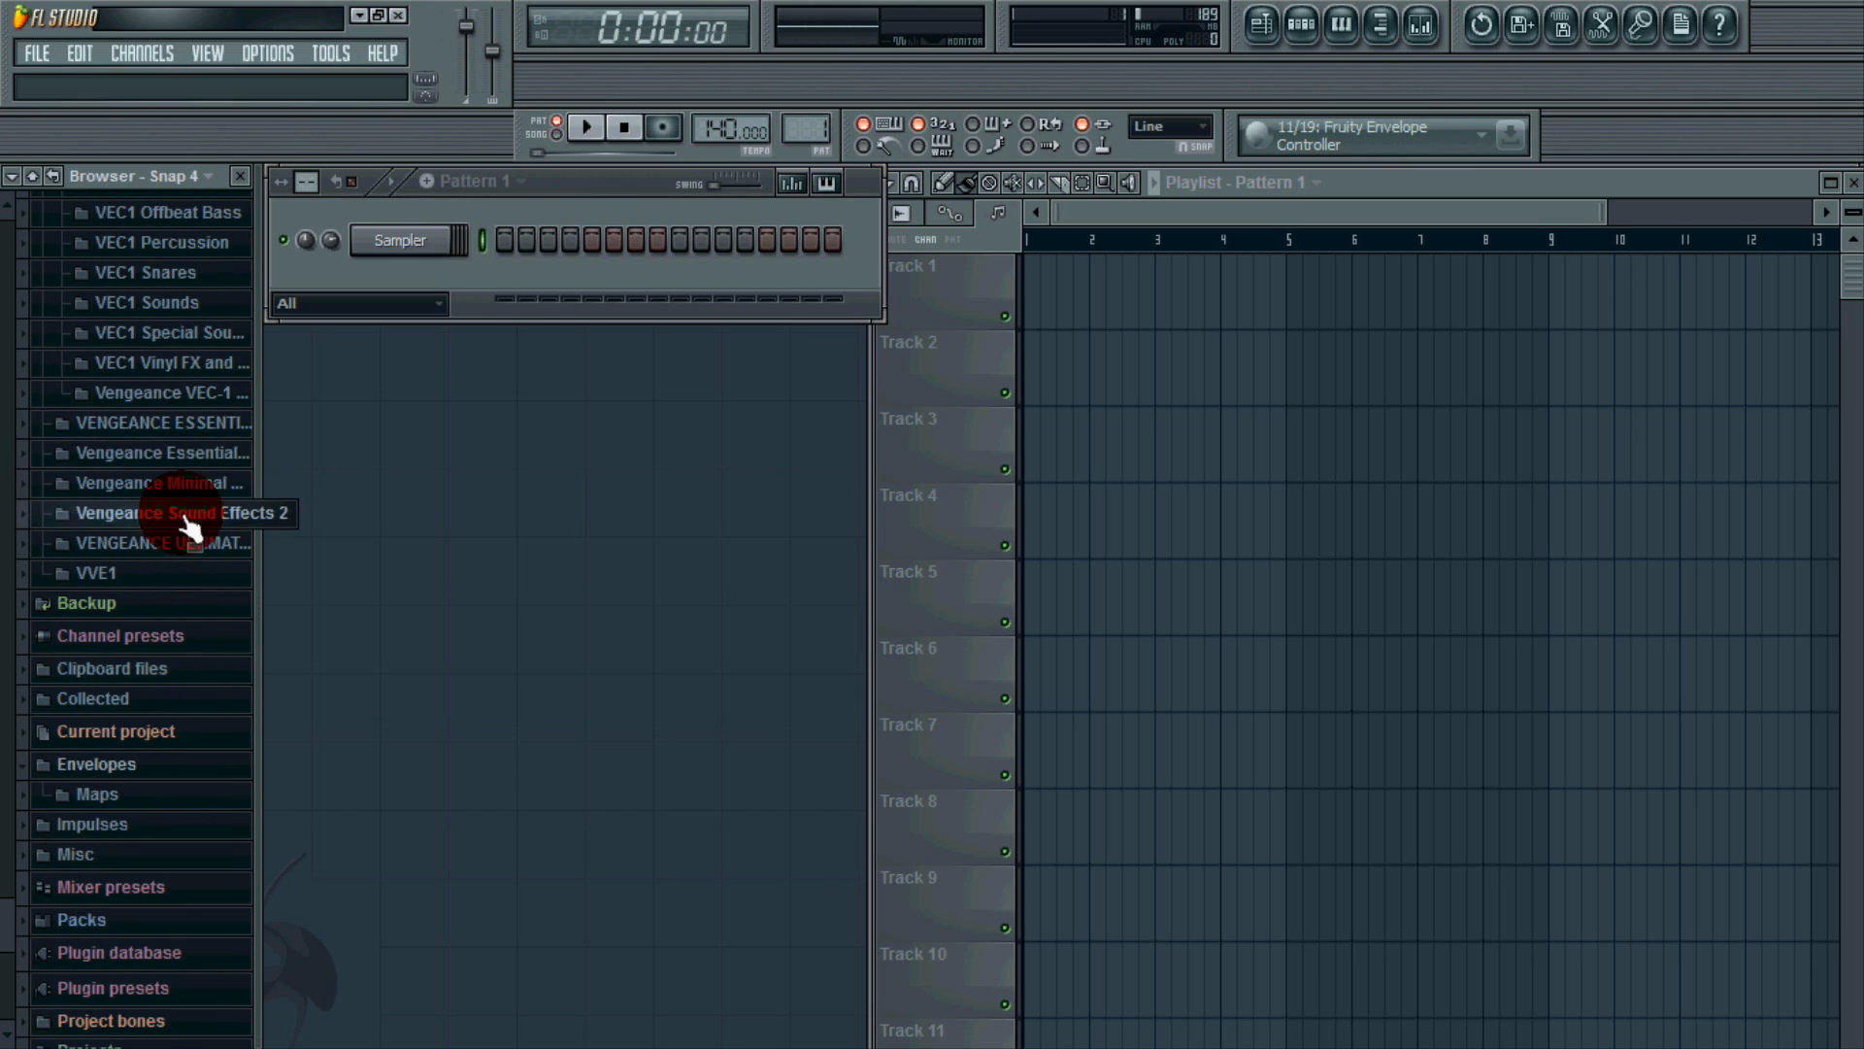
scroll(180, 476, up, 8)
scroll(170, 456, up, 18)
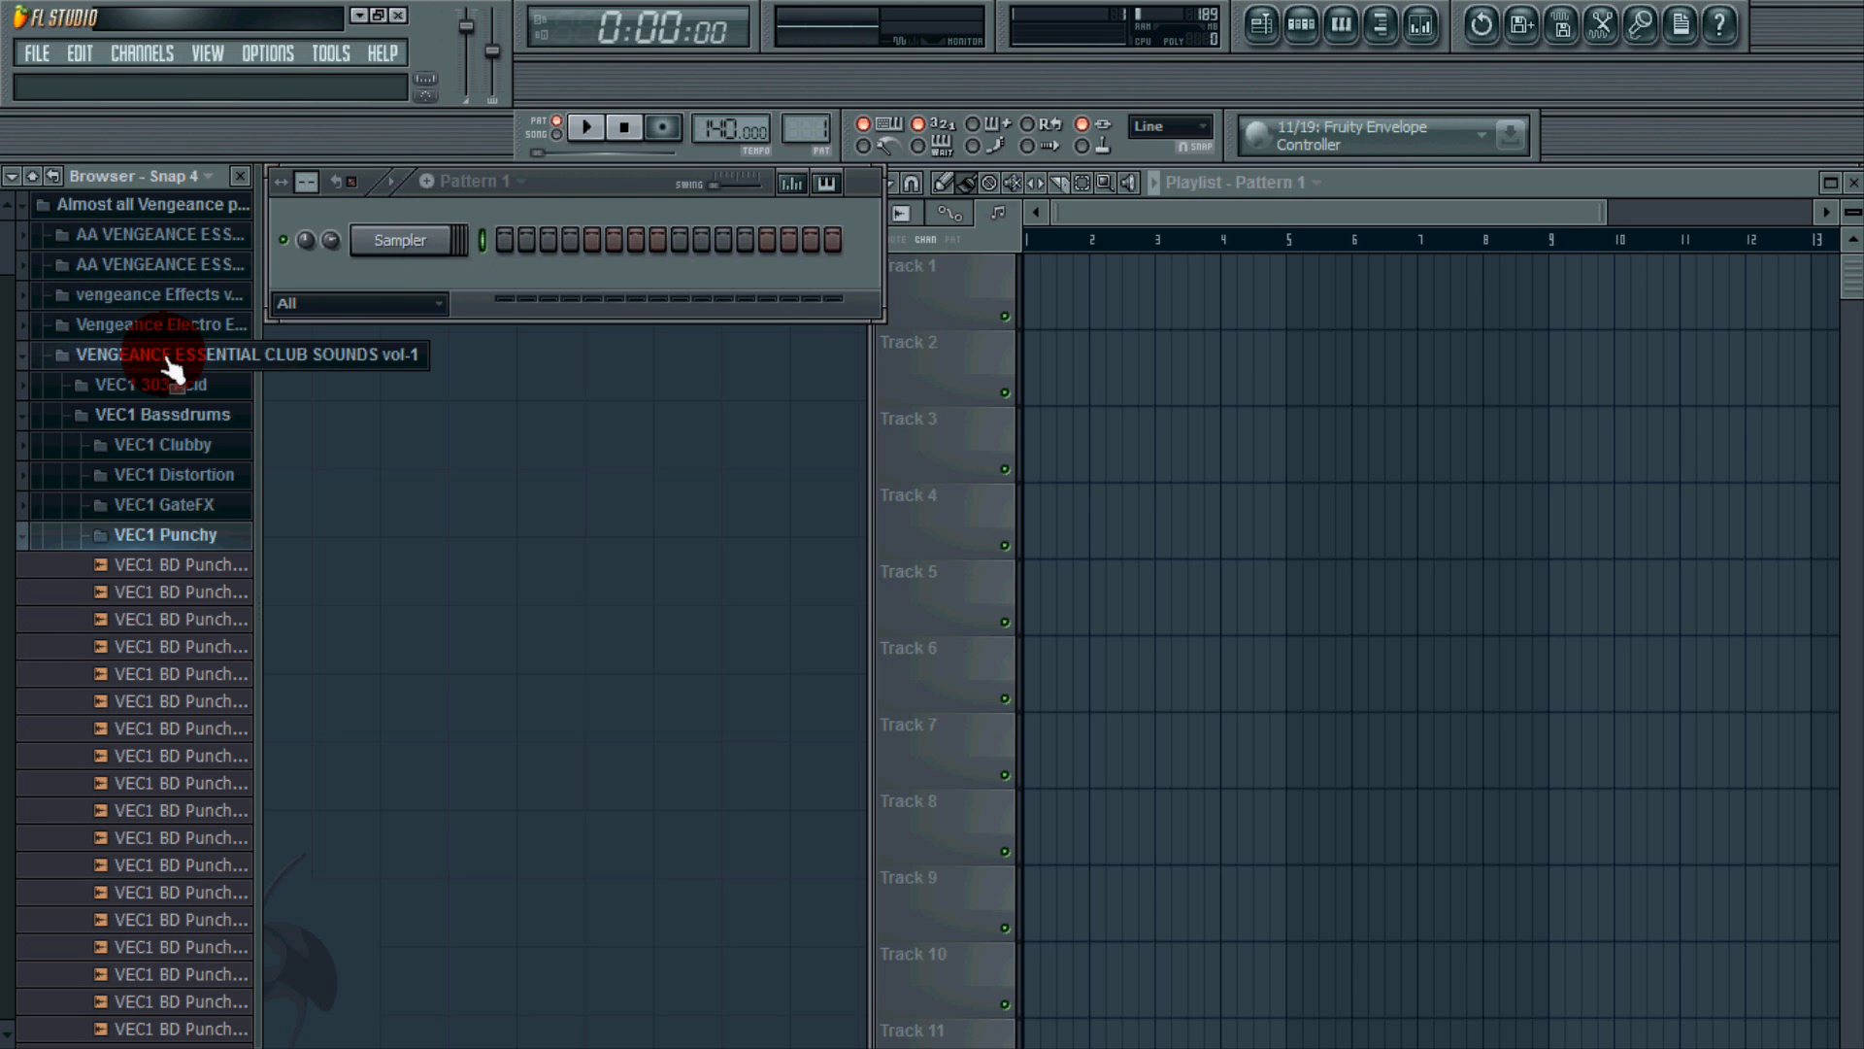
scroll(116, 369, down, 6)
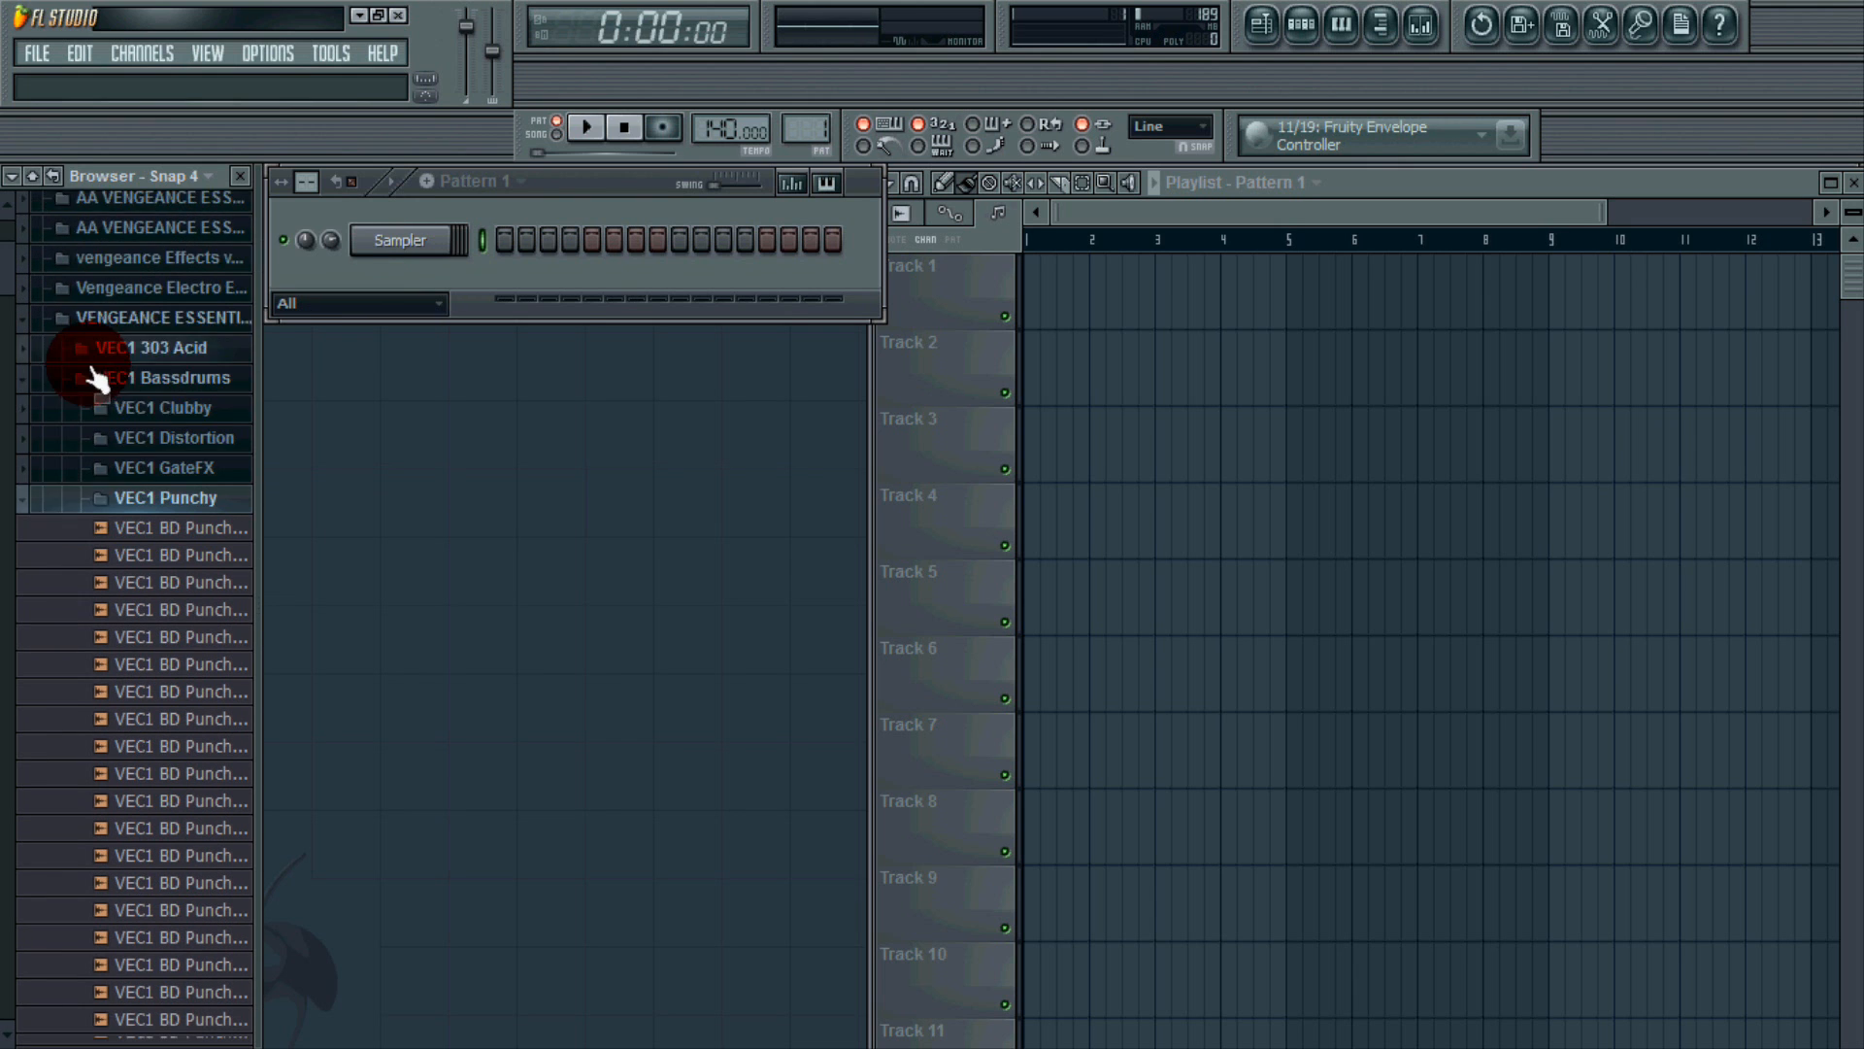
scroll(156, 412, up, 2)
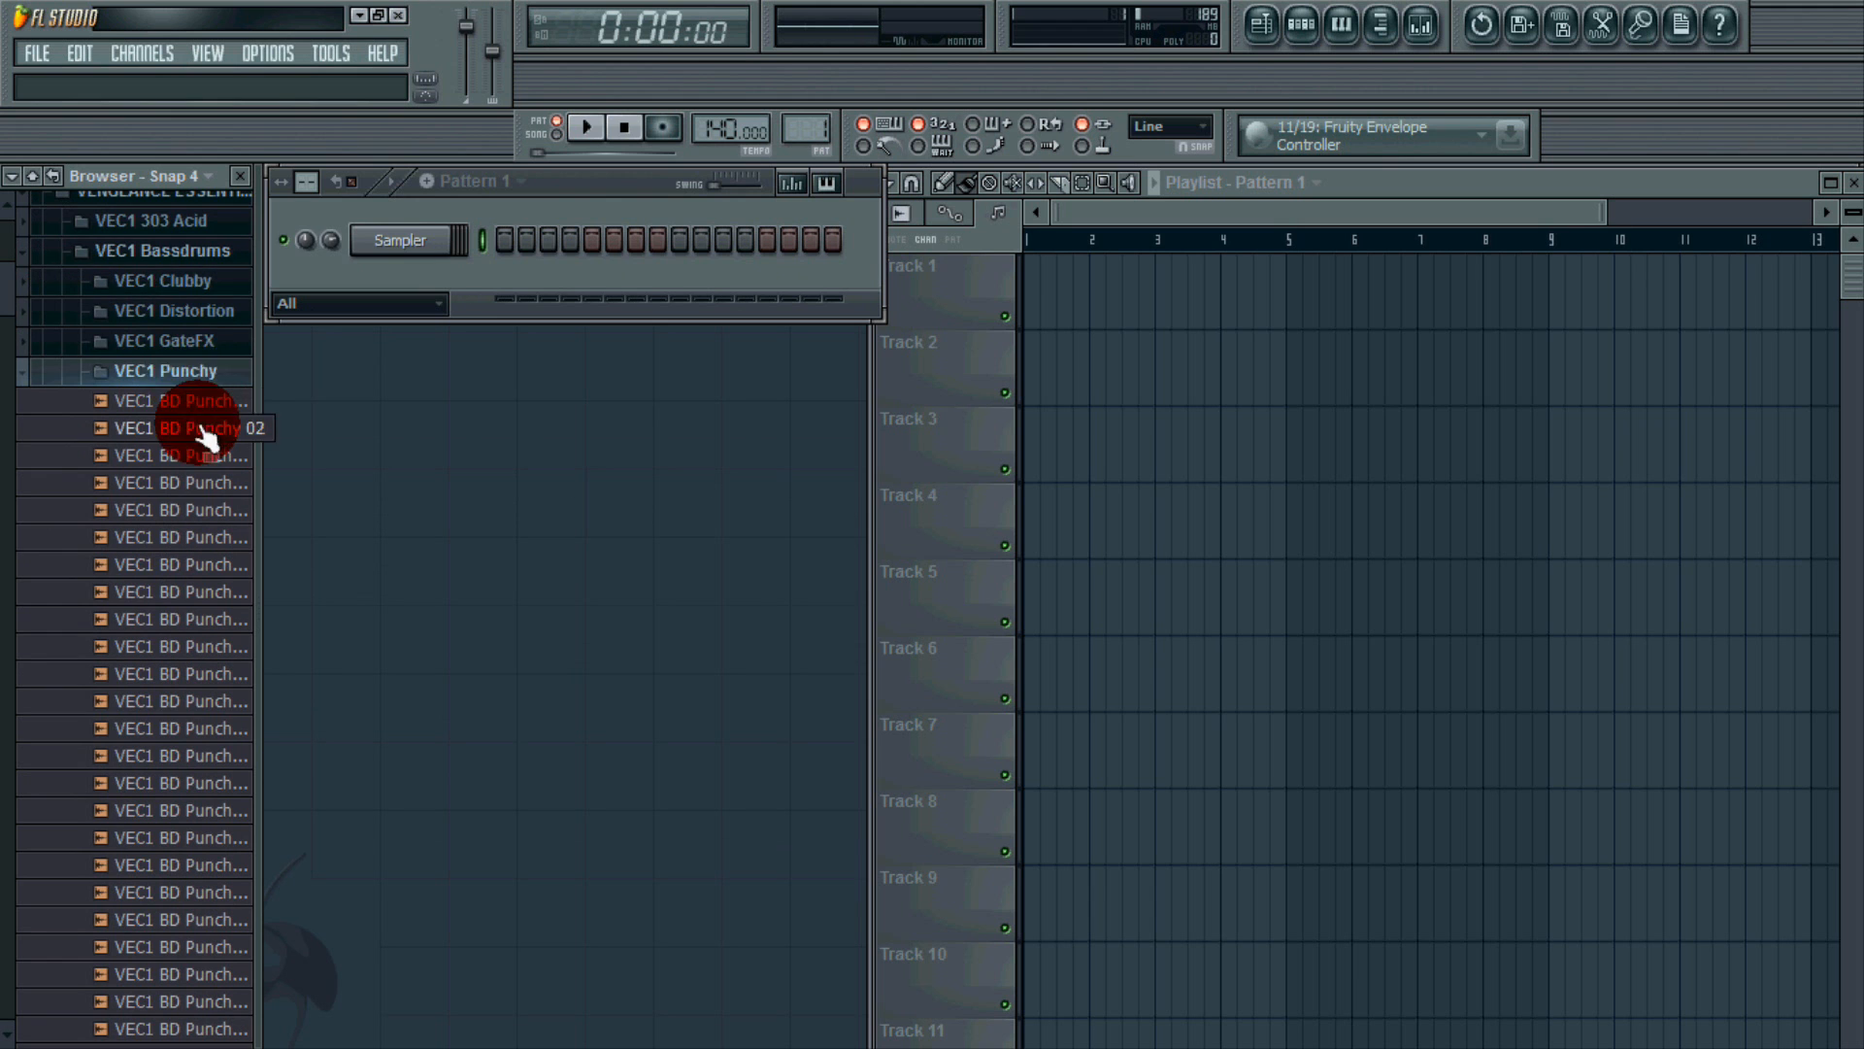
scroll(199, 393, down, 1)
scroll(201, 394, down, 1)
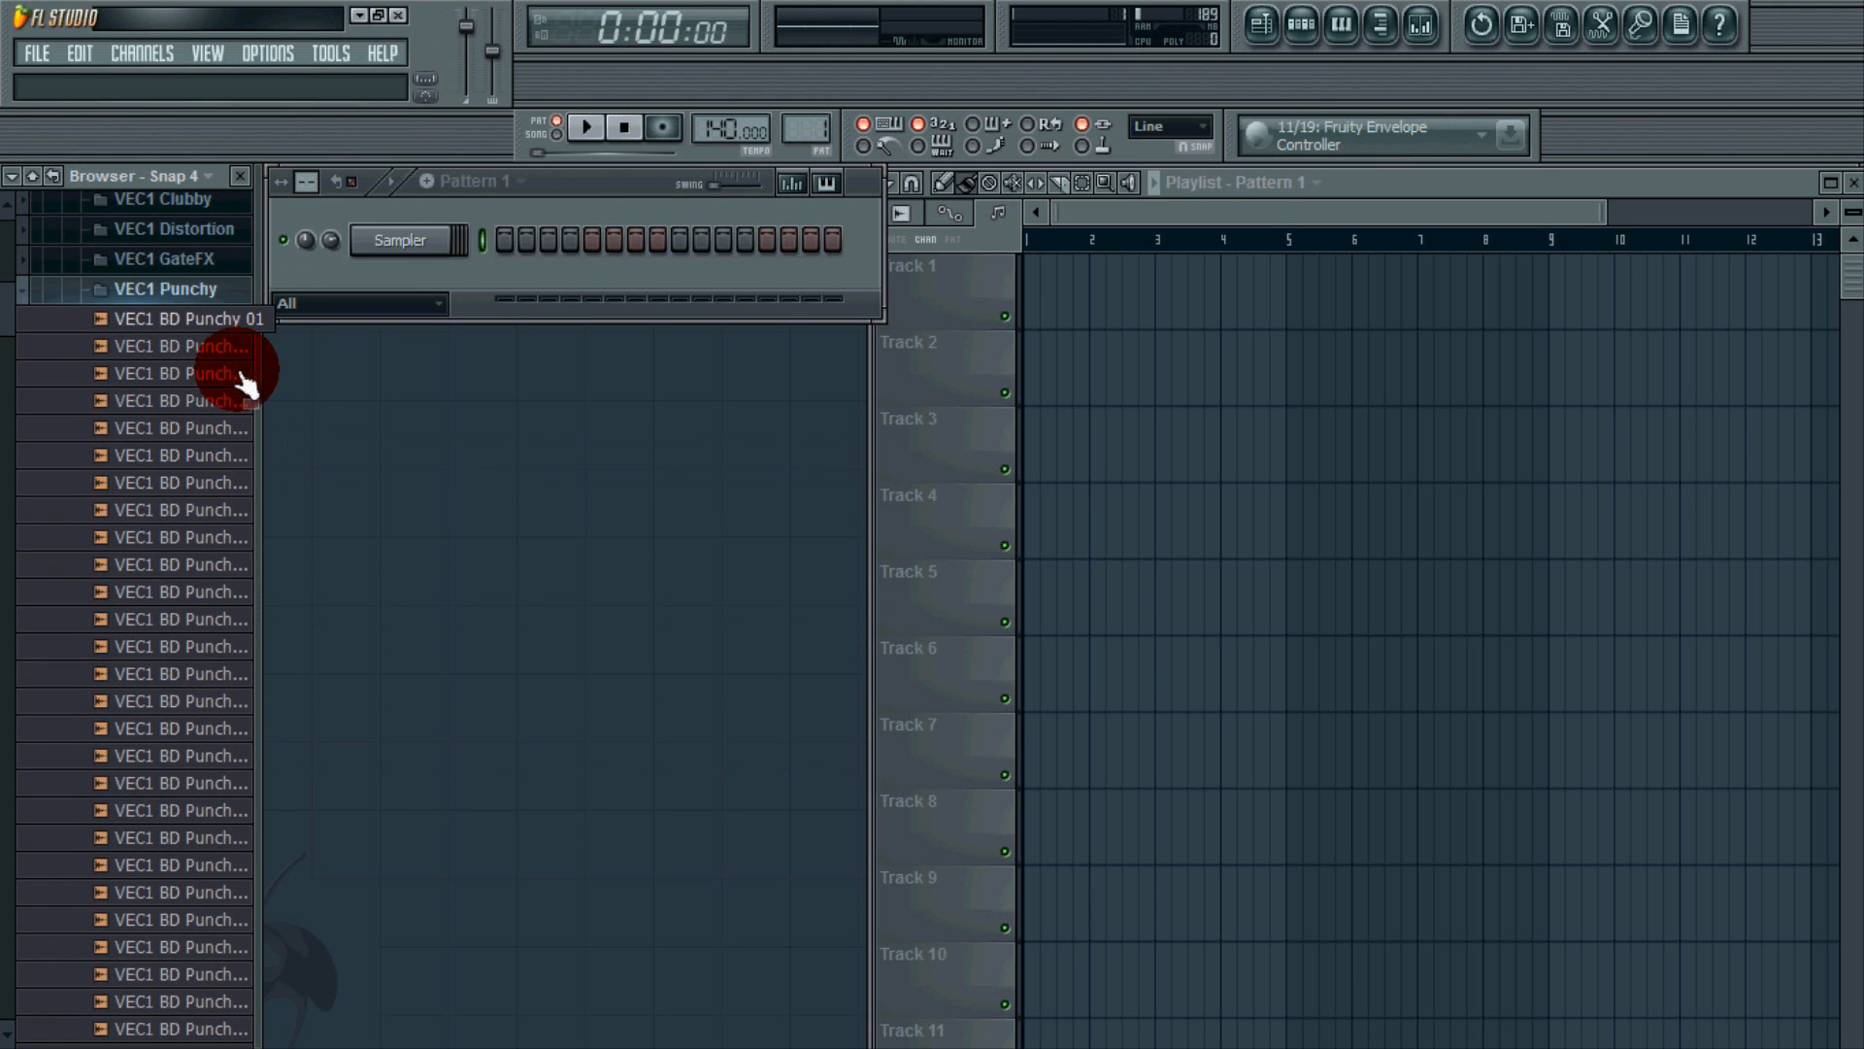
scroll(117, 447, up, 3)
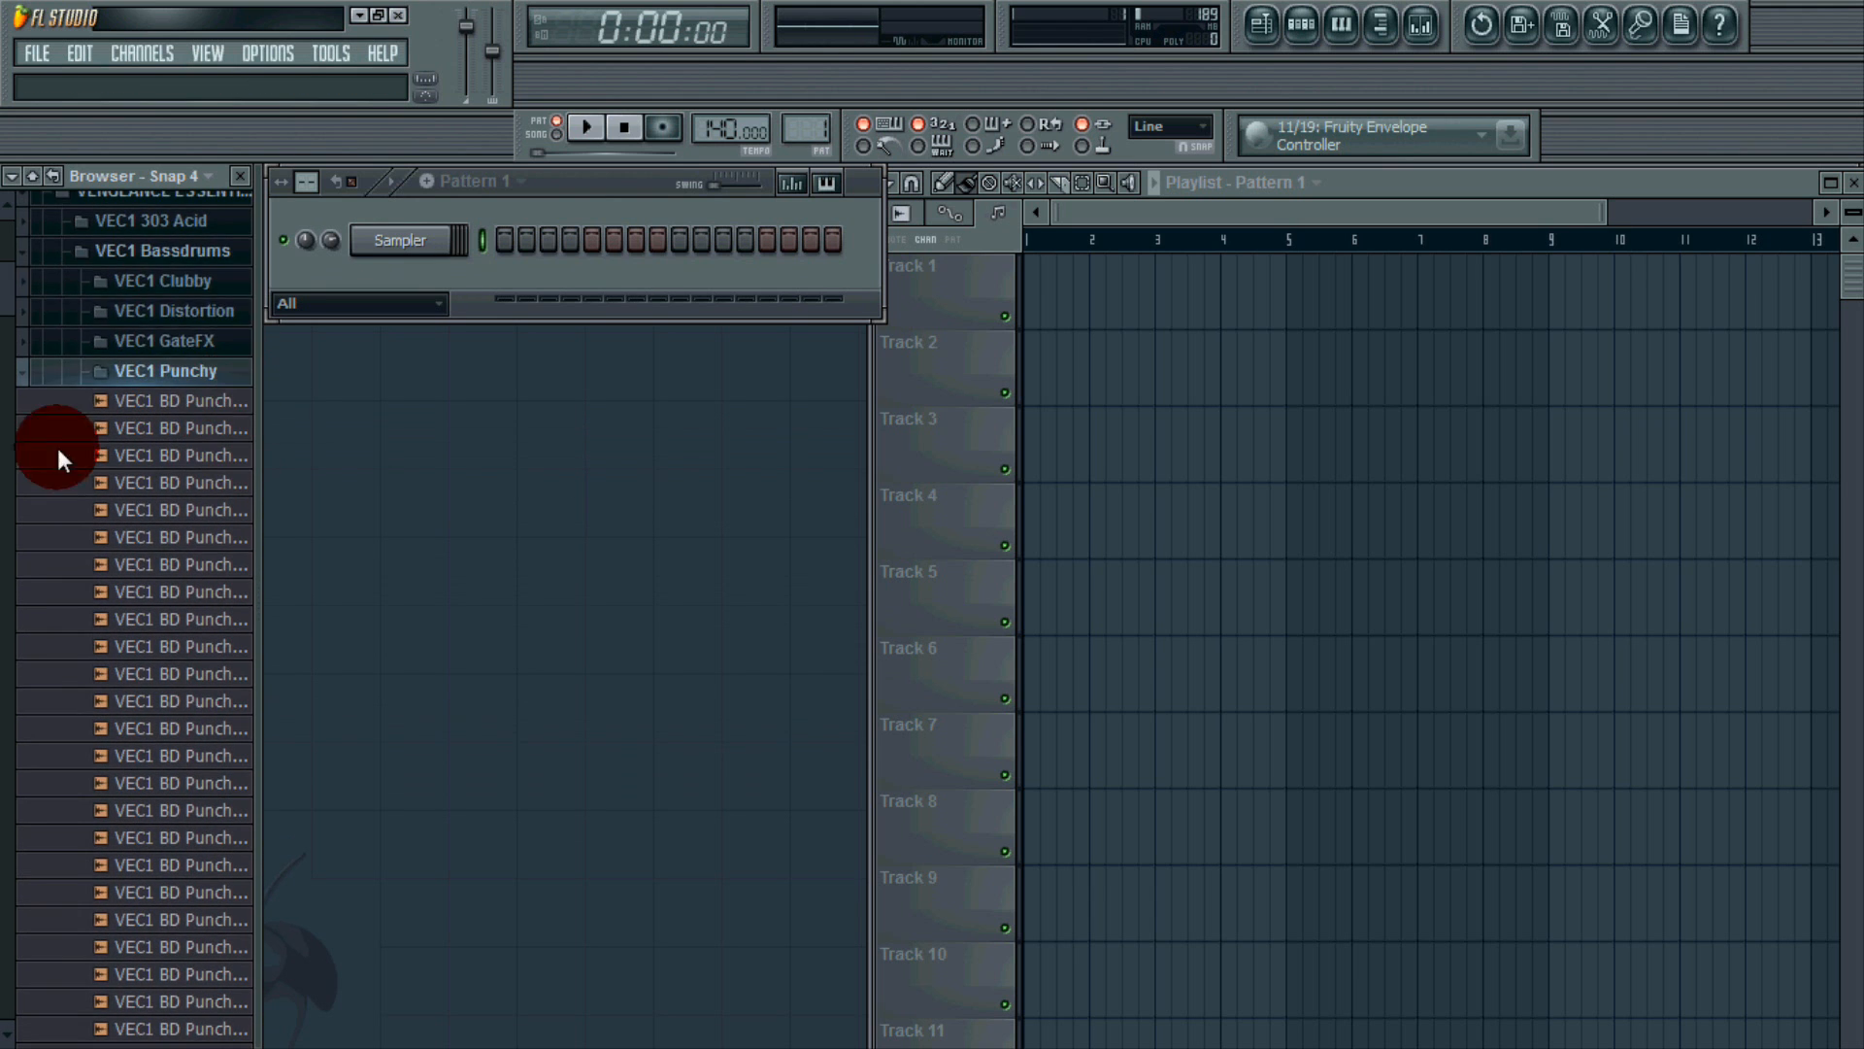
drag(4, 264, 4, 275)
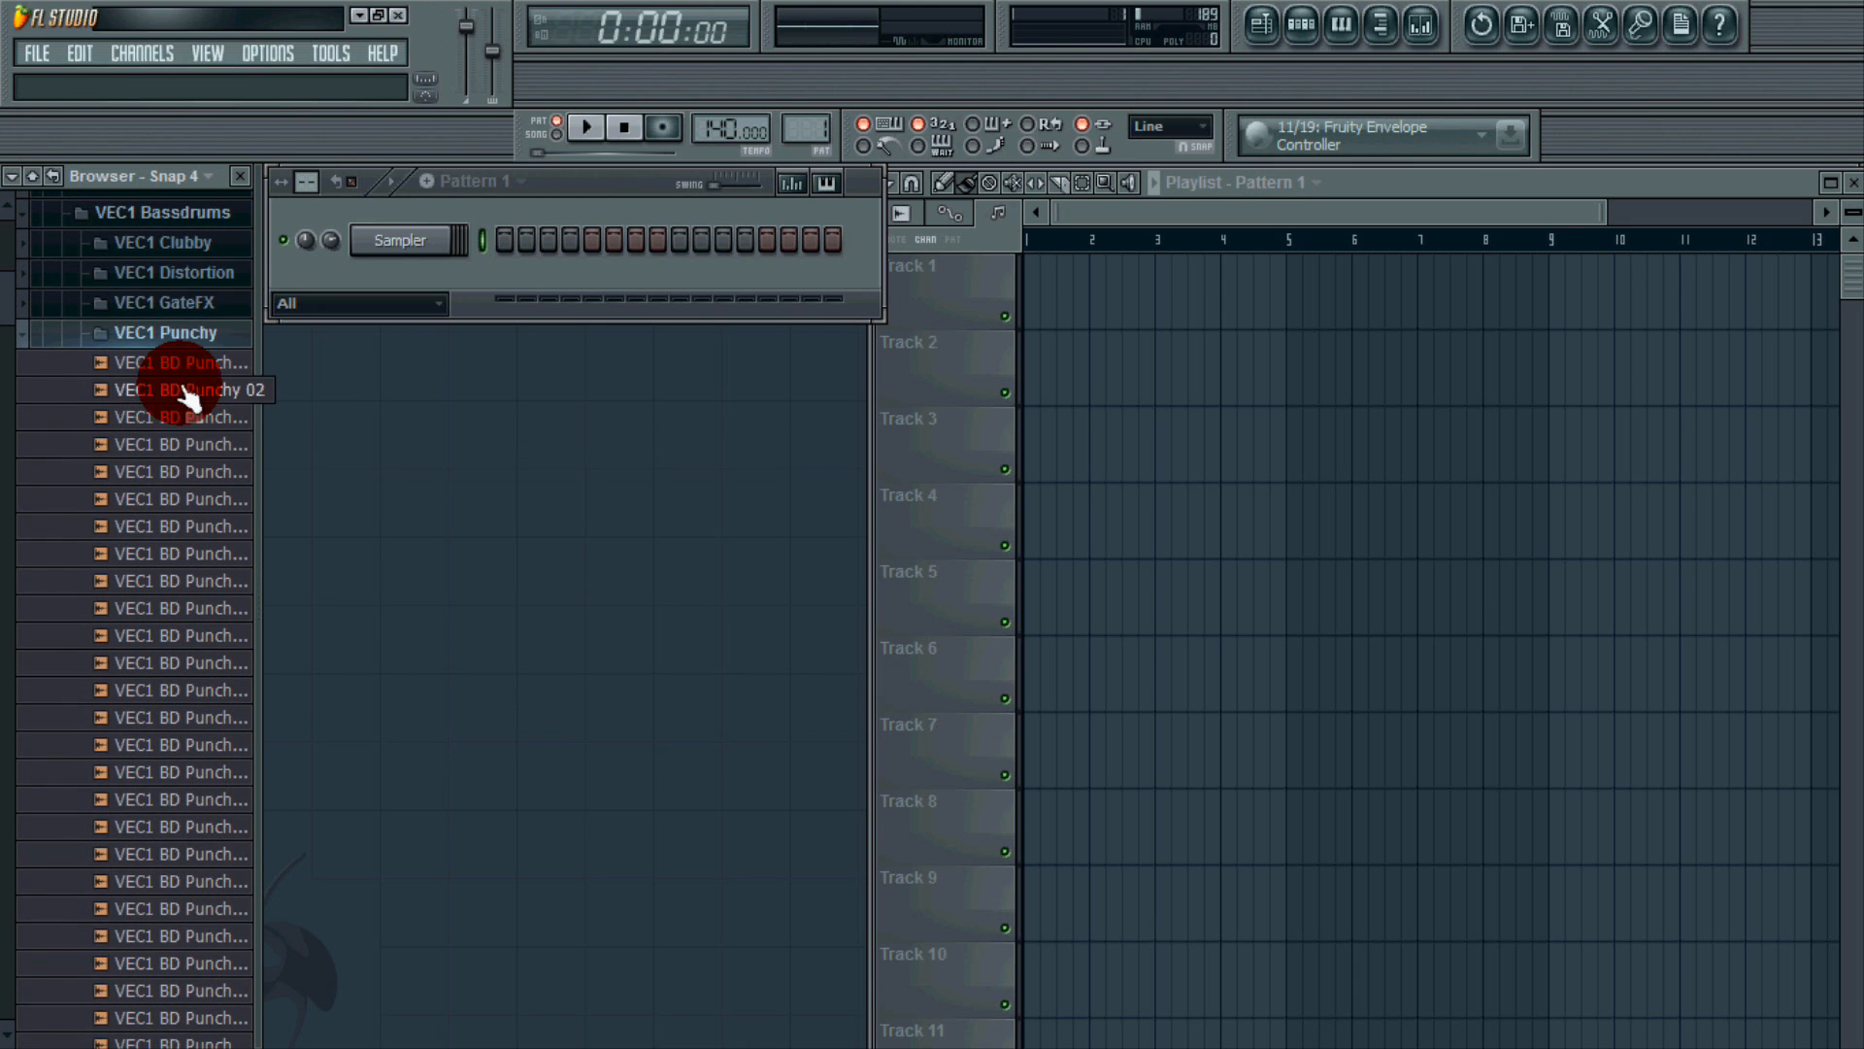
scroll(252, 399, down, 3)
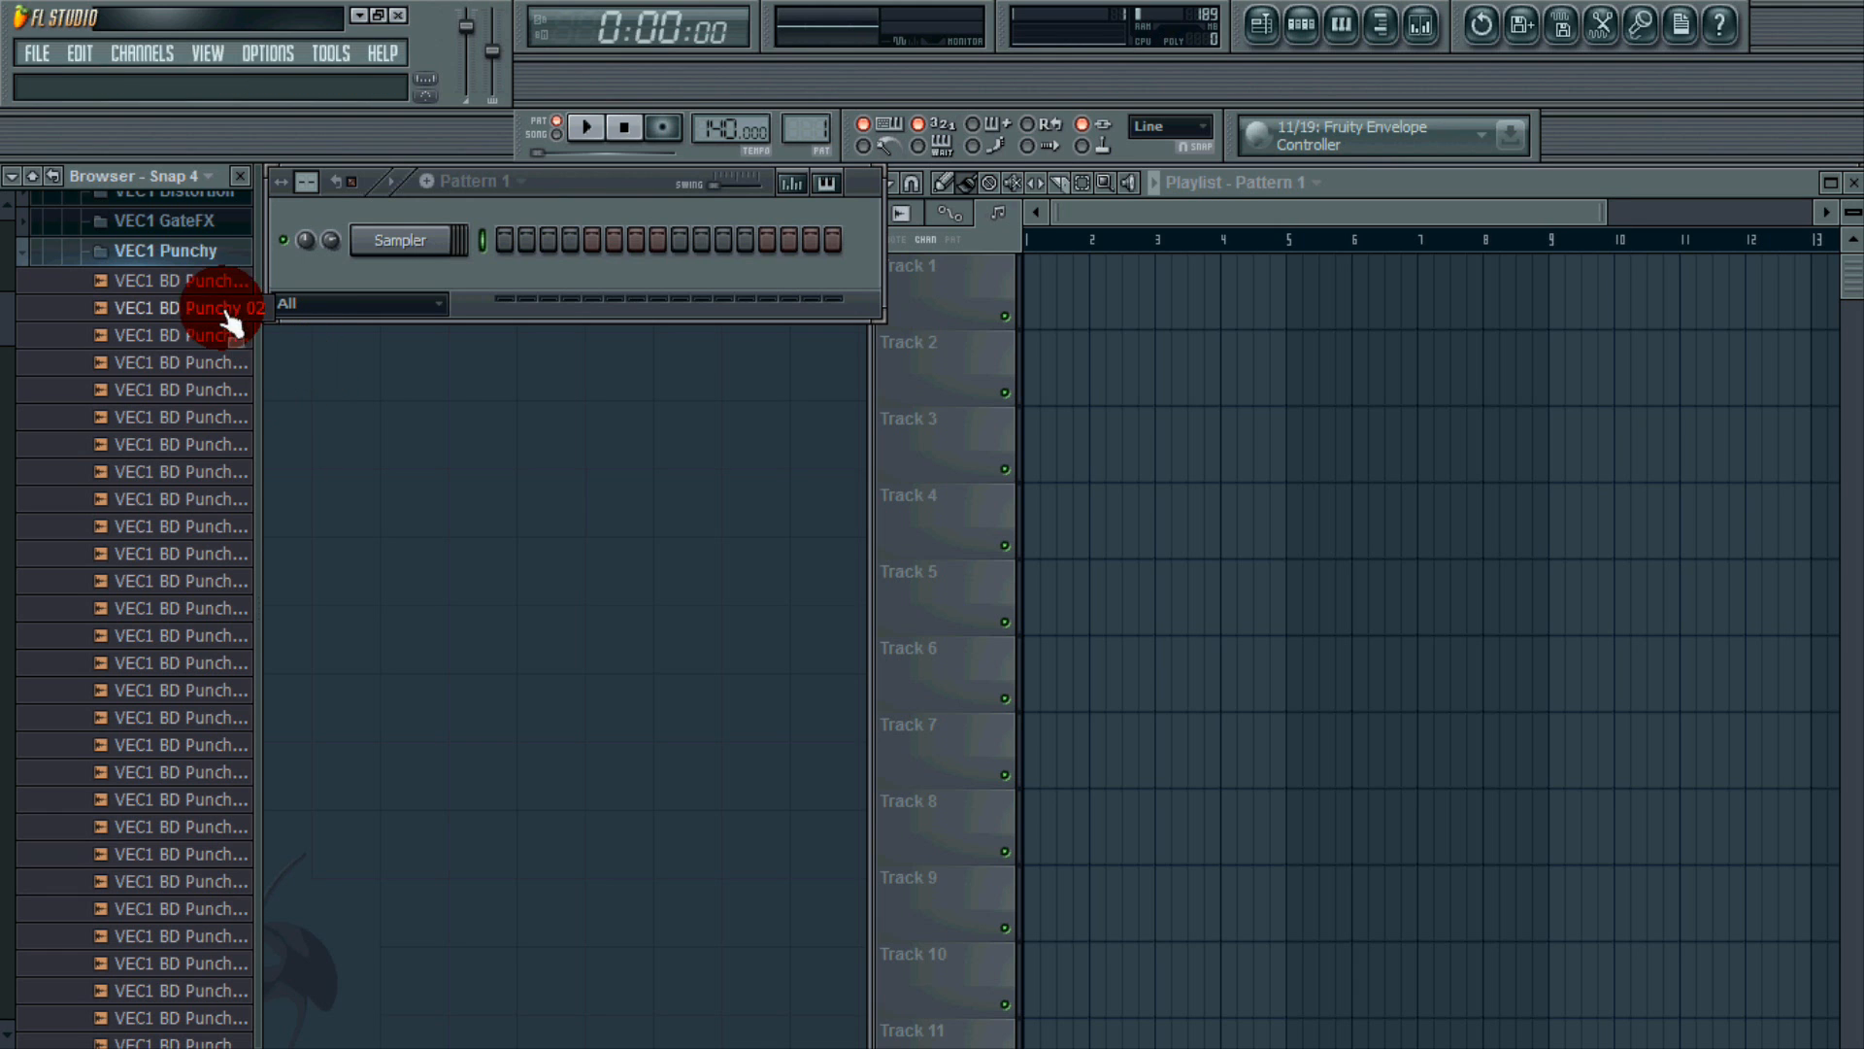
scroll(148, 277, up, 3)
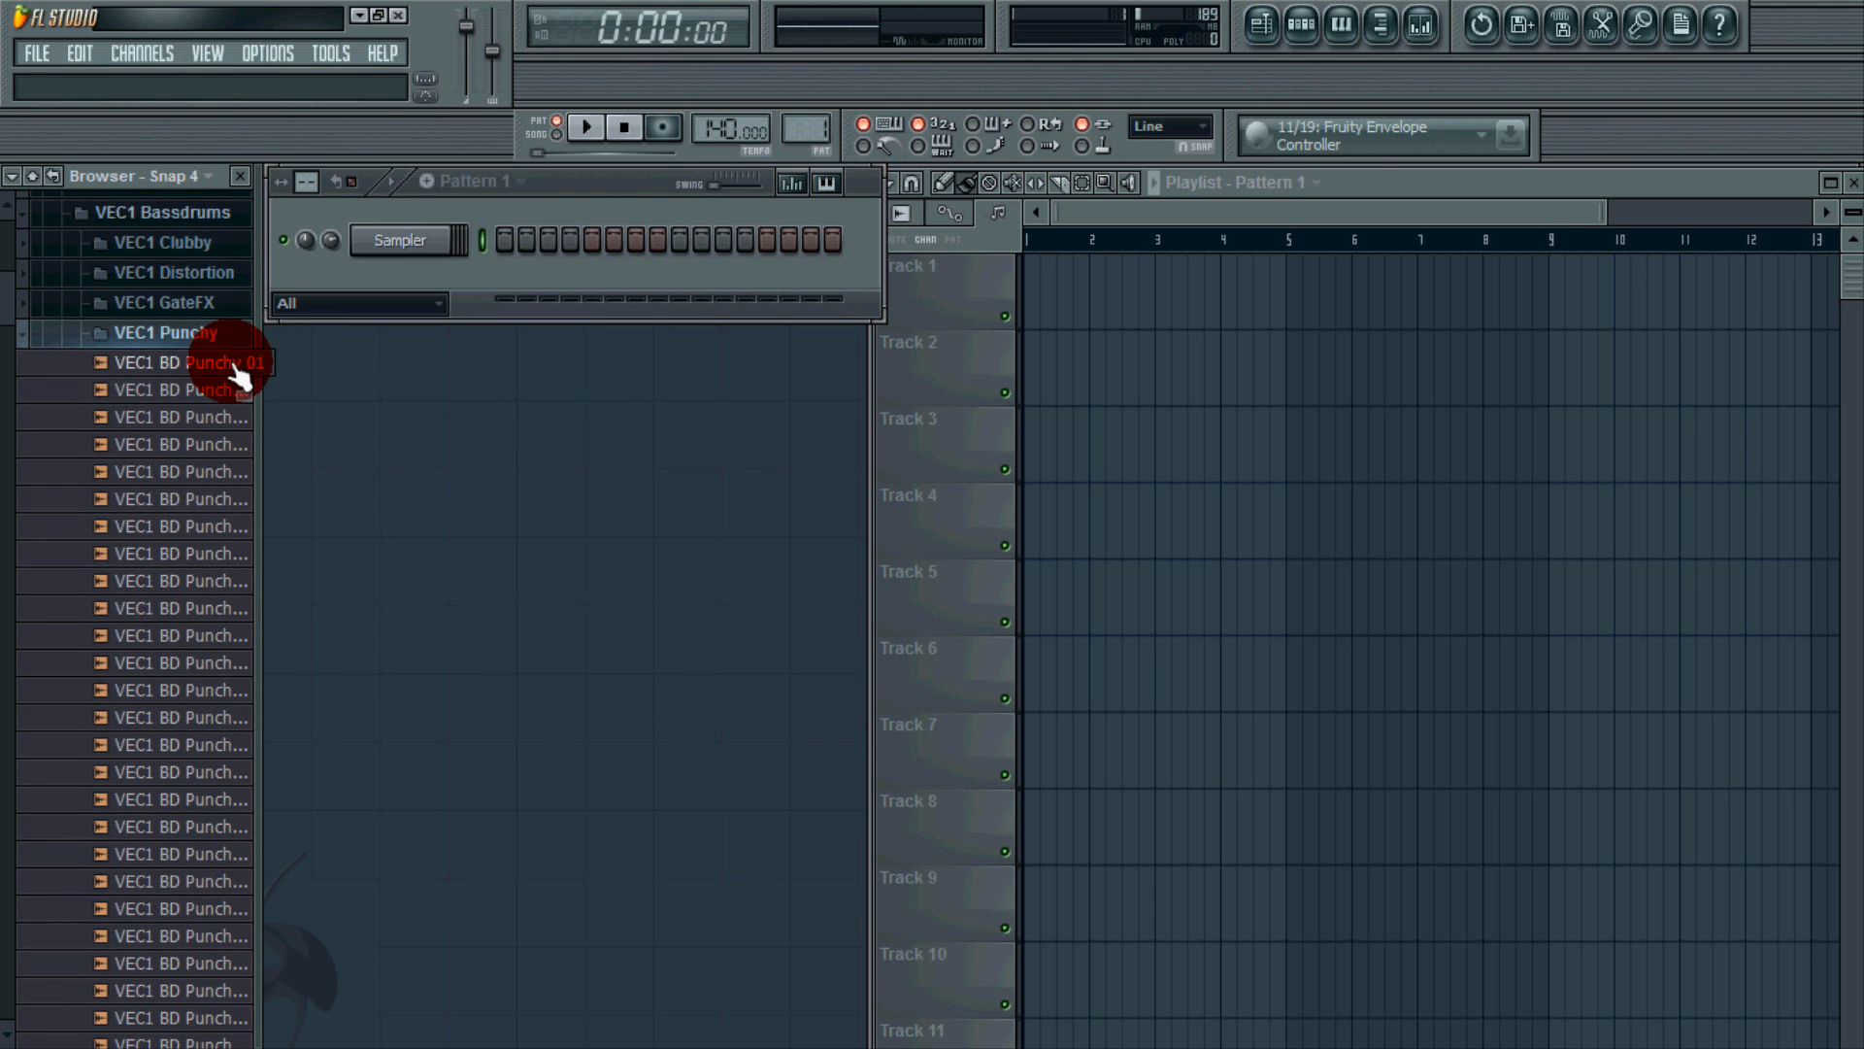
Audition the punchy bass drum samples and load VEC1 BD Punchy 07 into the Sampler channel.
key(Down)
key(Down)
key(Down)
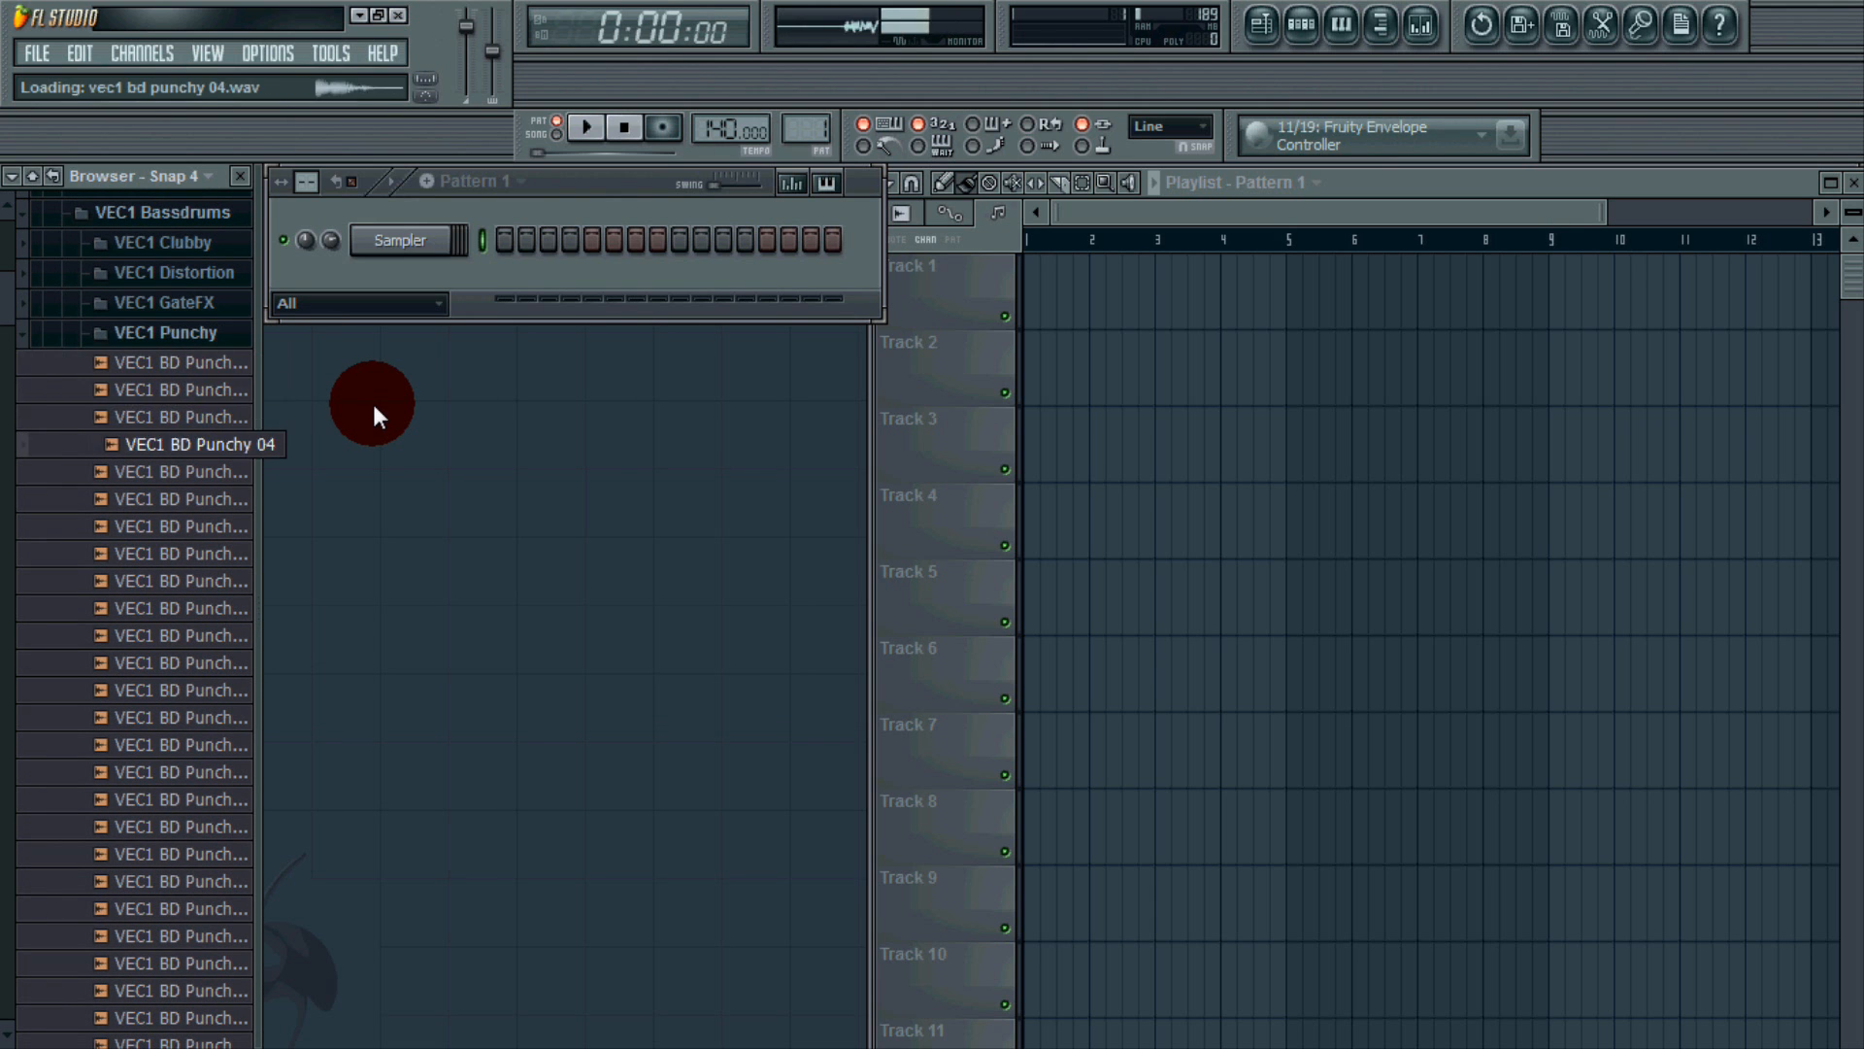
key(Down)
key(Down)
key(Down)
key(Down)
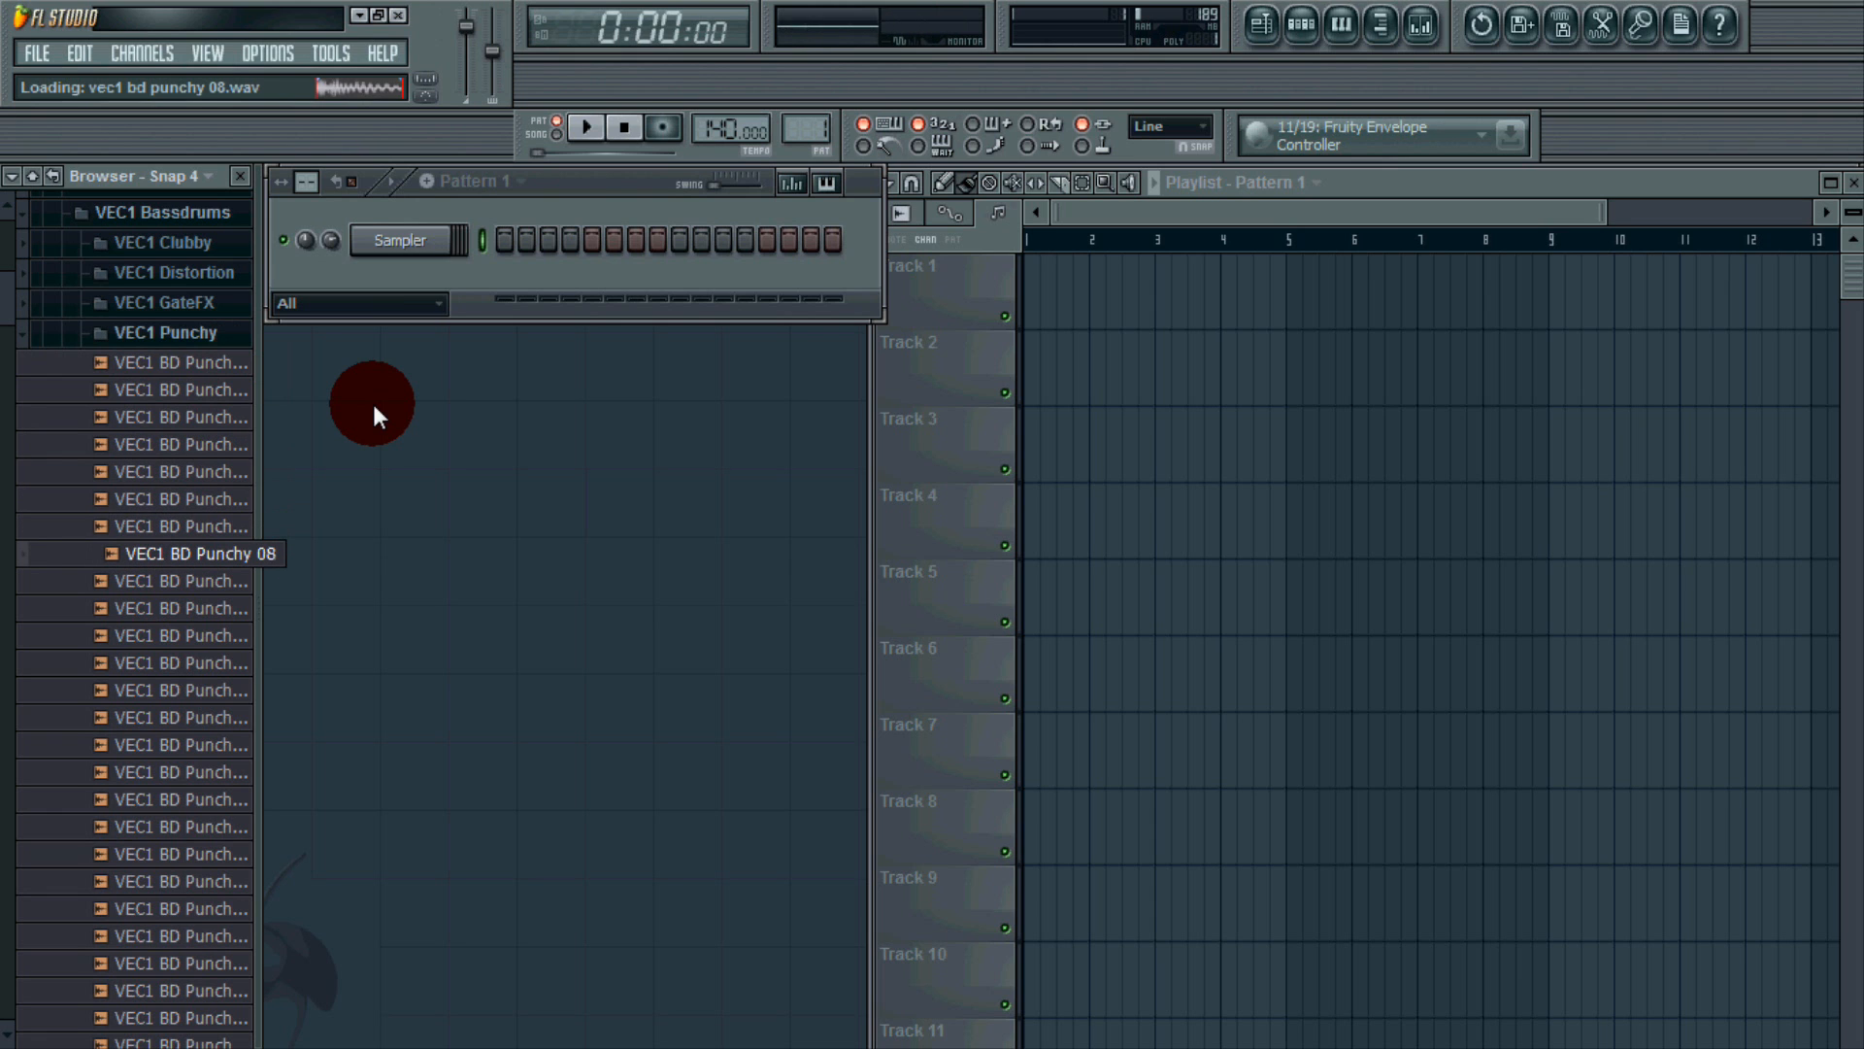
key(Up)
drag(175, 526, 428, 250)
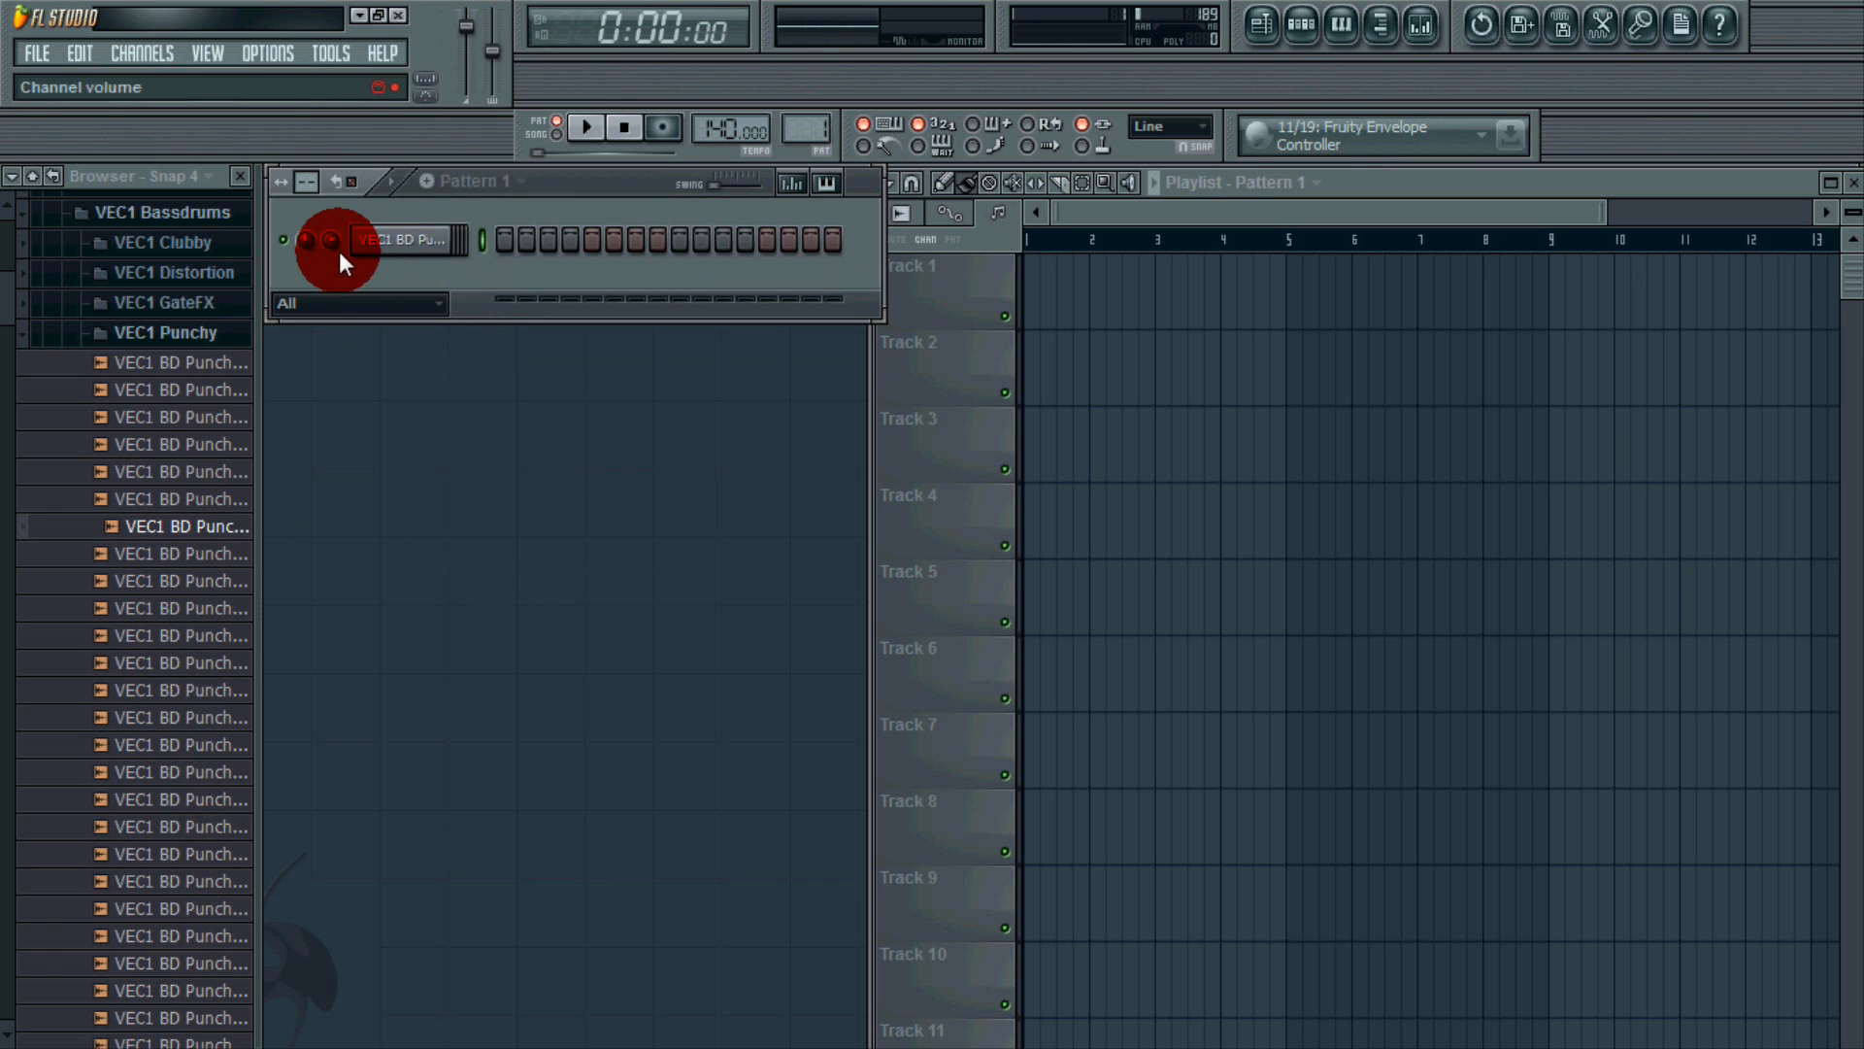
Collapse the VEC1 Punchy folder and the whole Vengeance pack tree in the browser.
click(199, 328)
scroll(54, 335, up, 3)
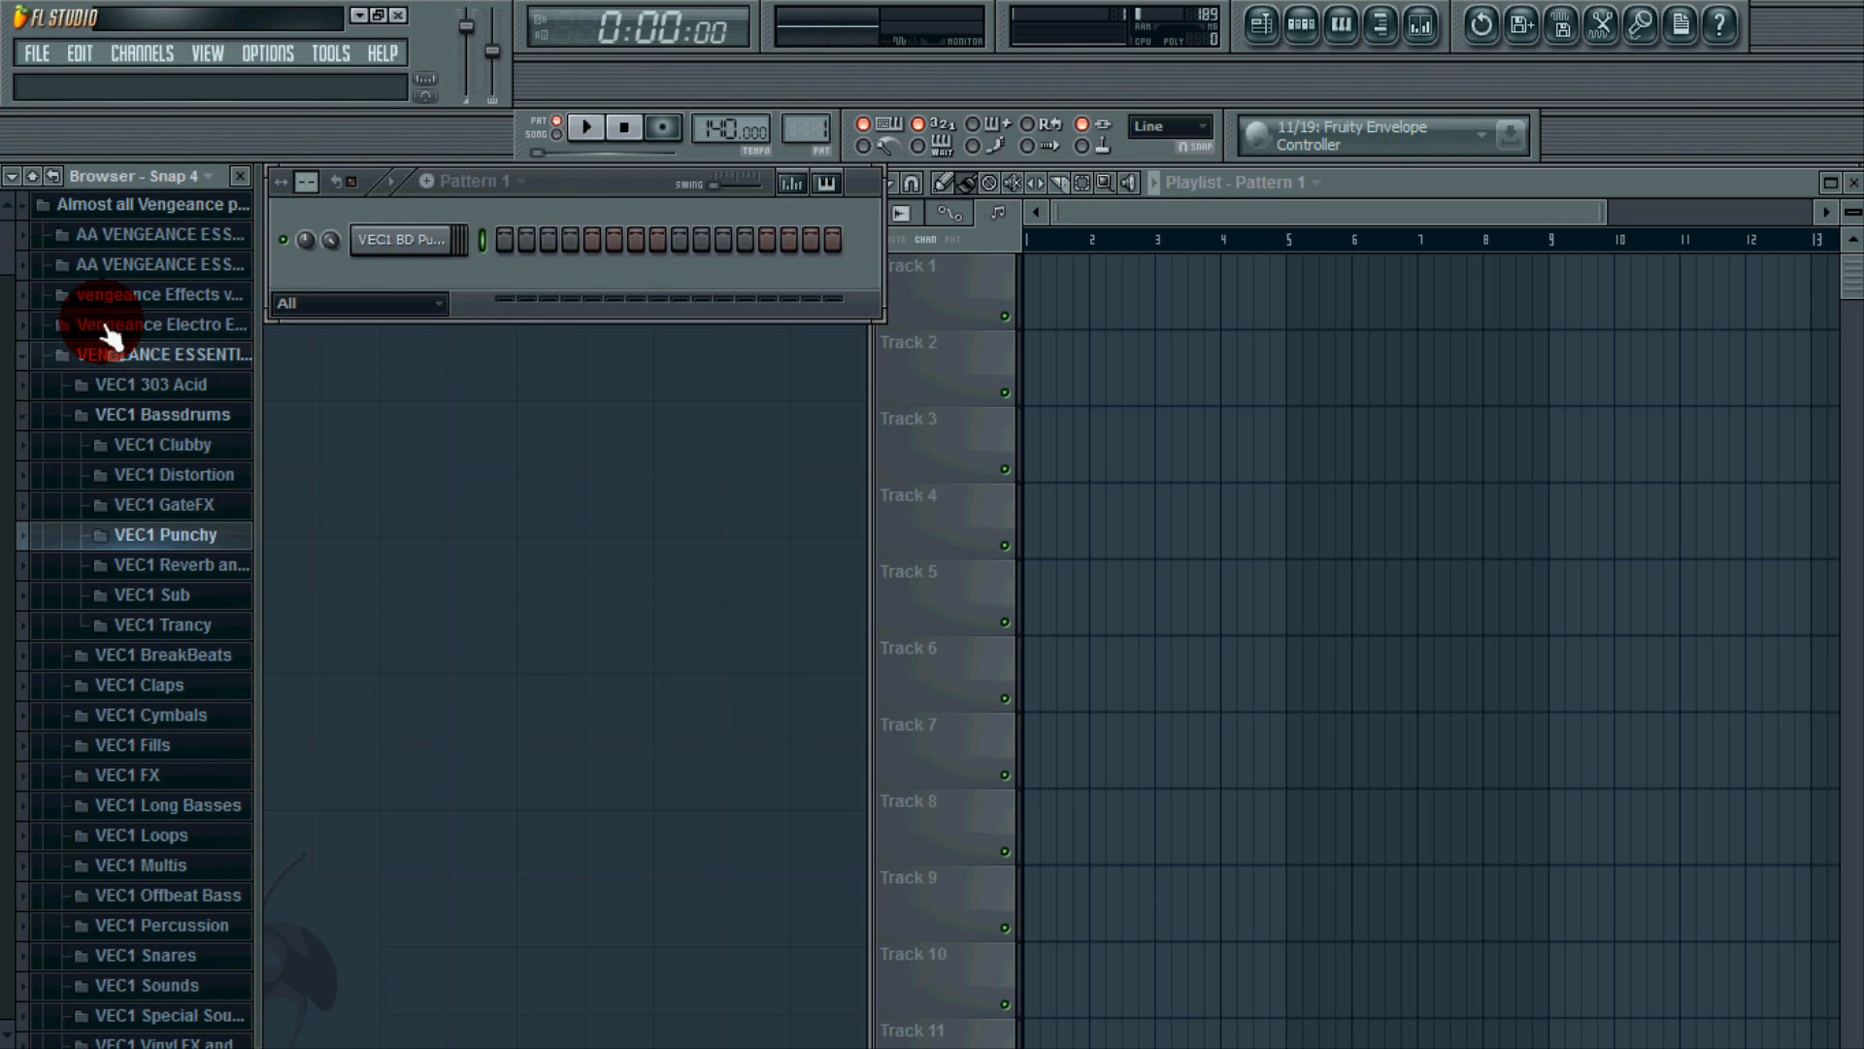
right_click(129, 202)
click(152, 236)
Place kick hits on steps 1 and 9 of Pattern 1 and play the pattern back.
click(505, 233)
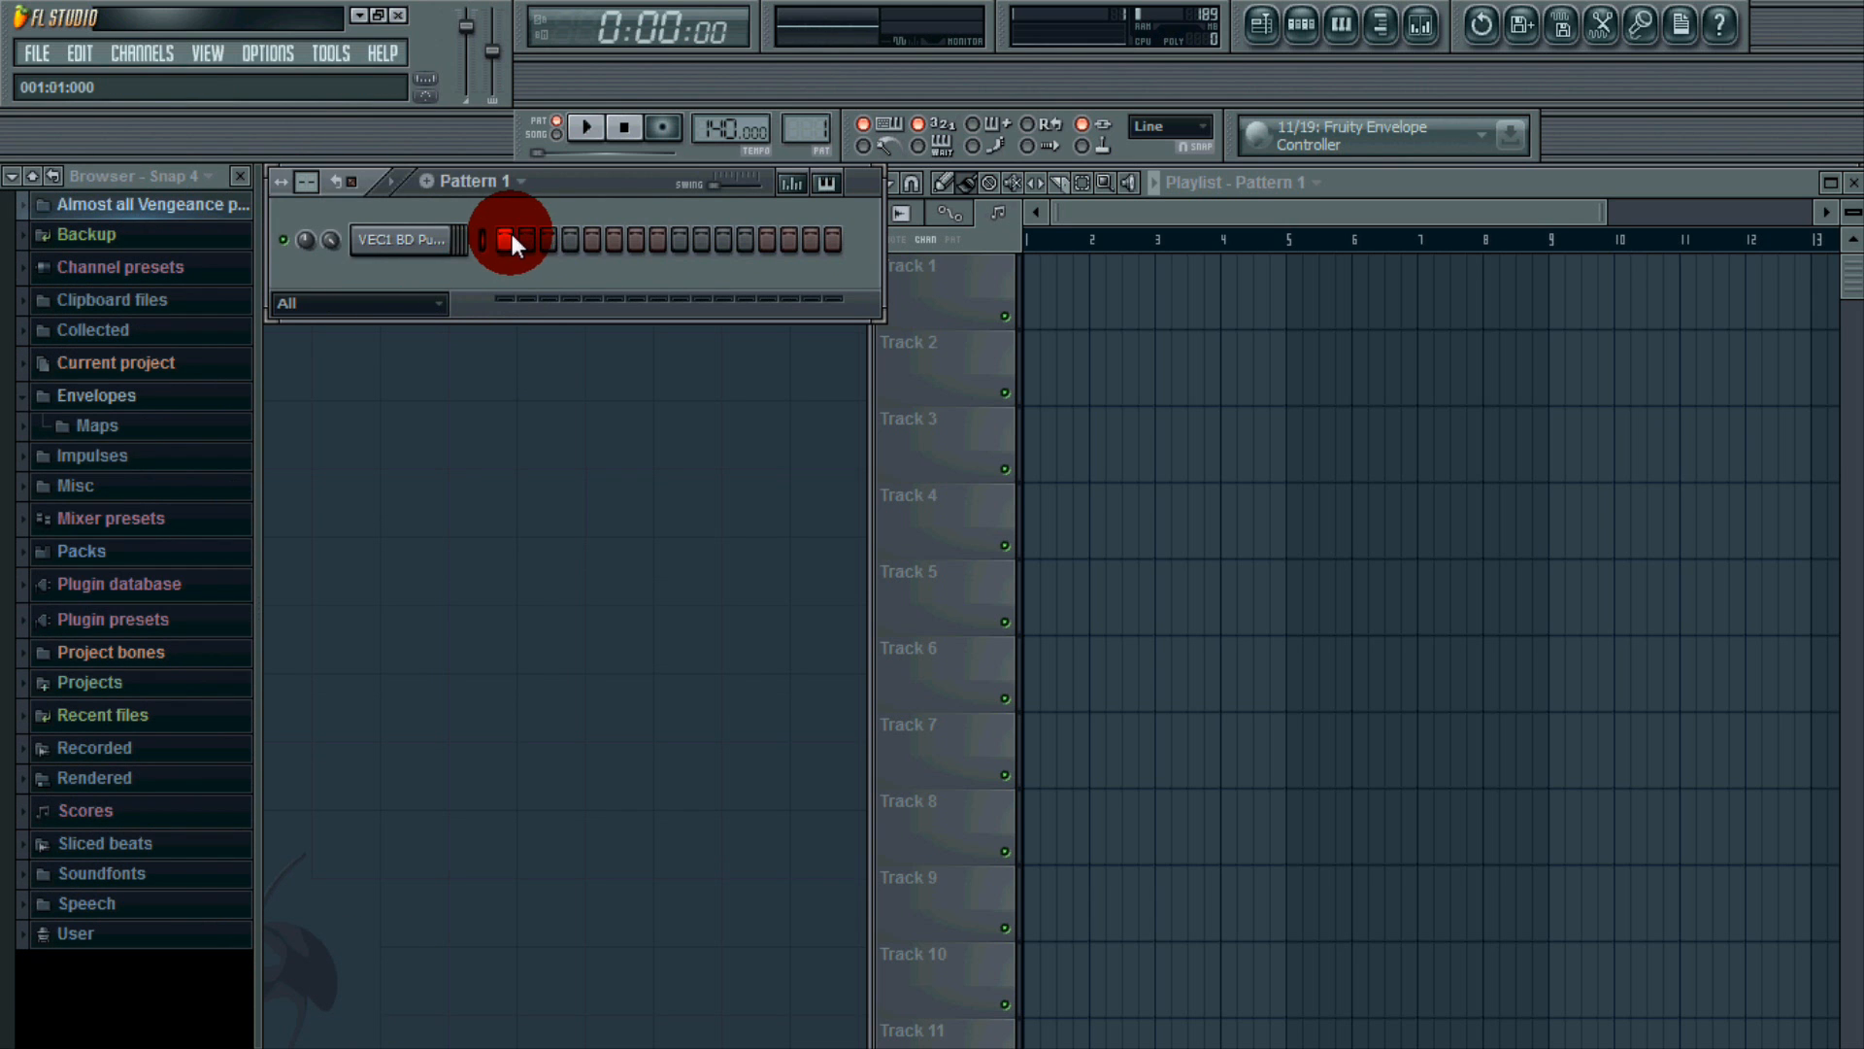
click(679, 233)
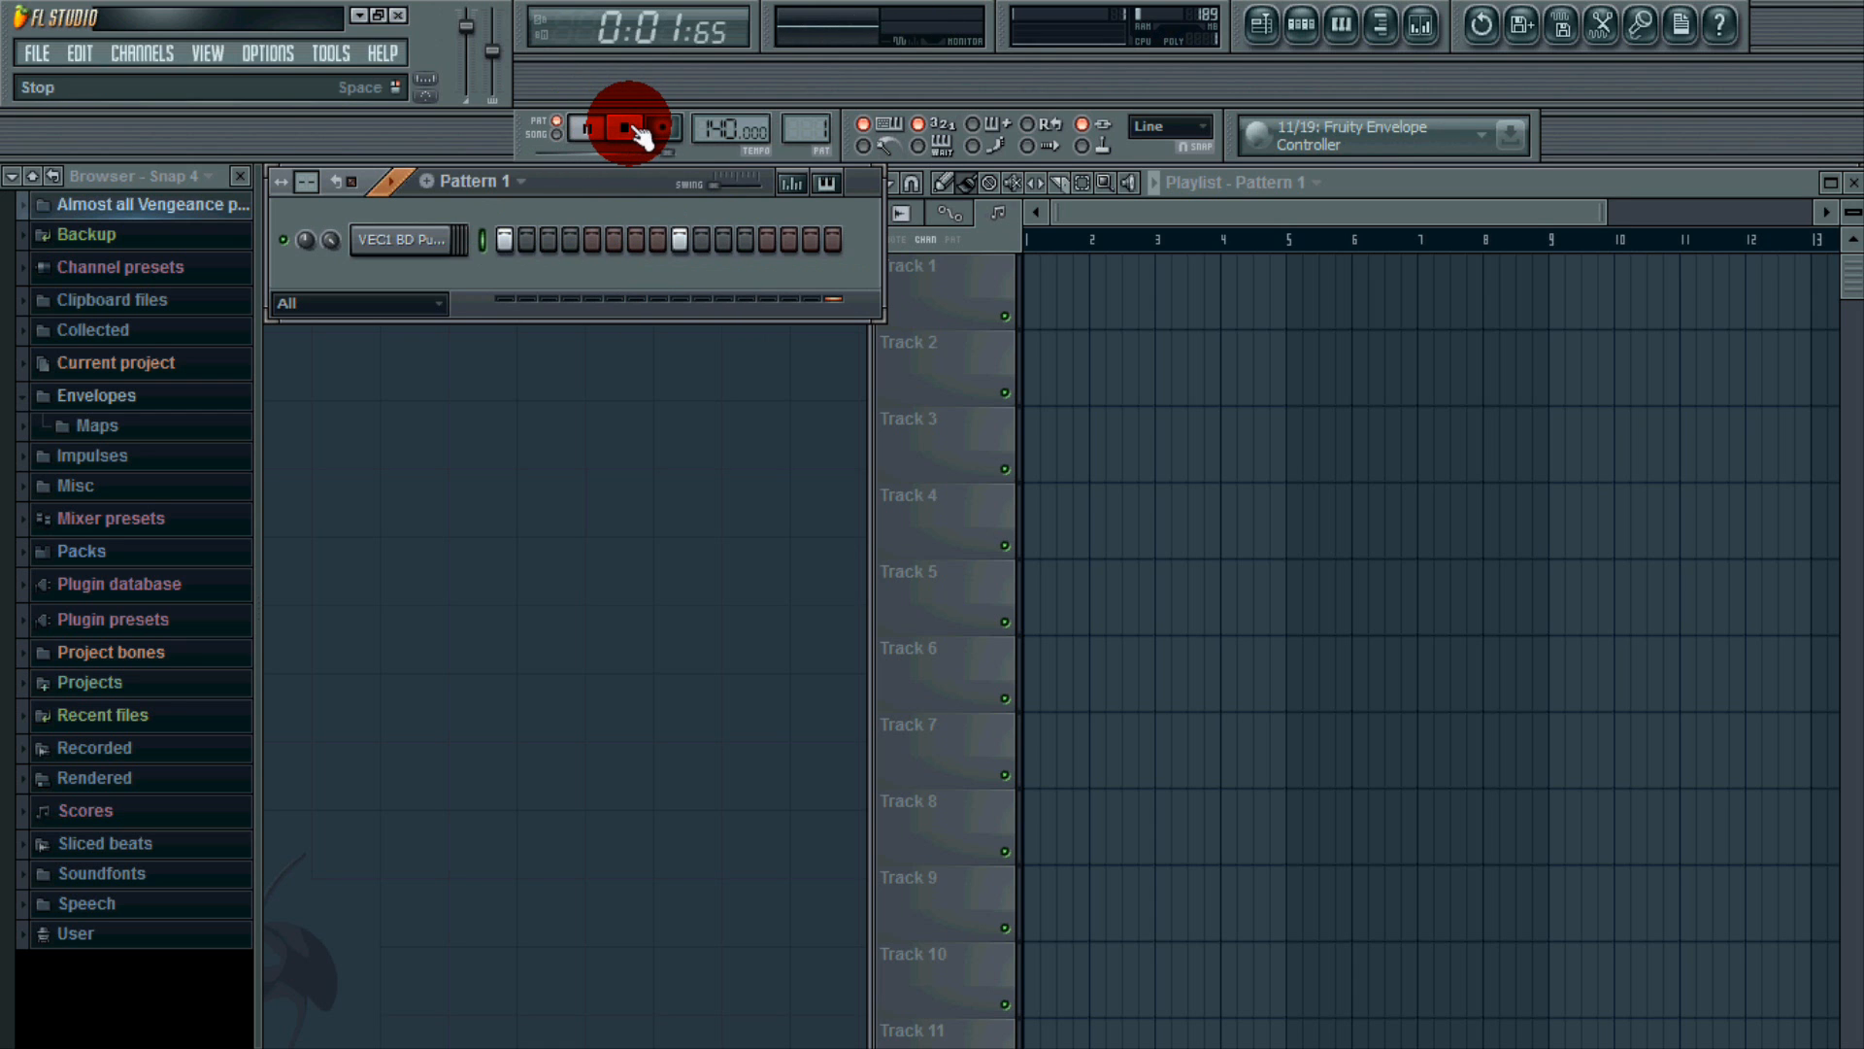
click(626, 129)
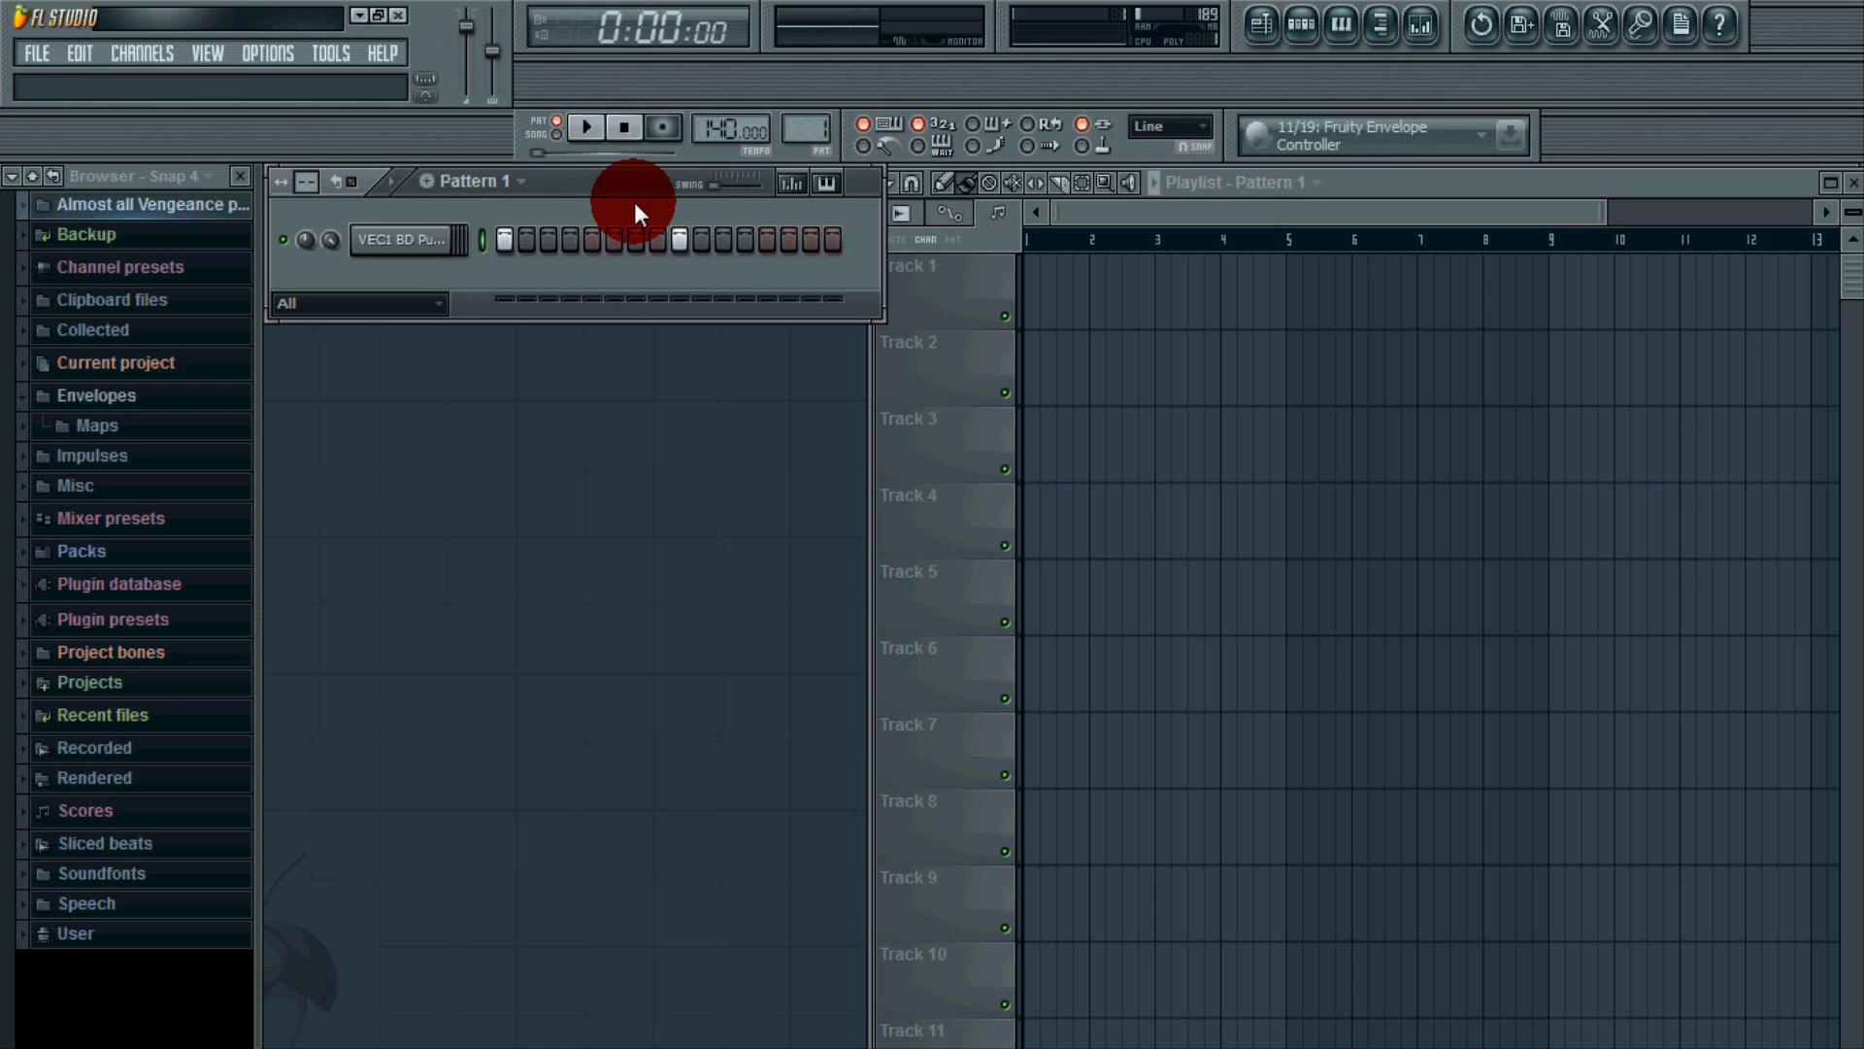
click(401, 239)
click(973, 539)
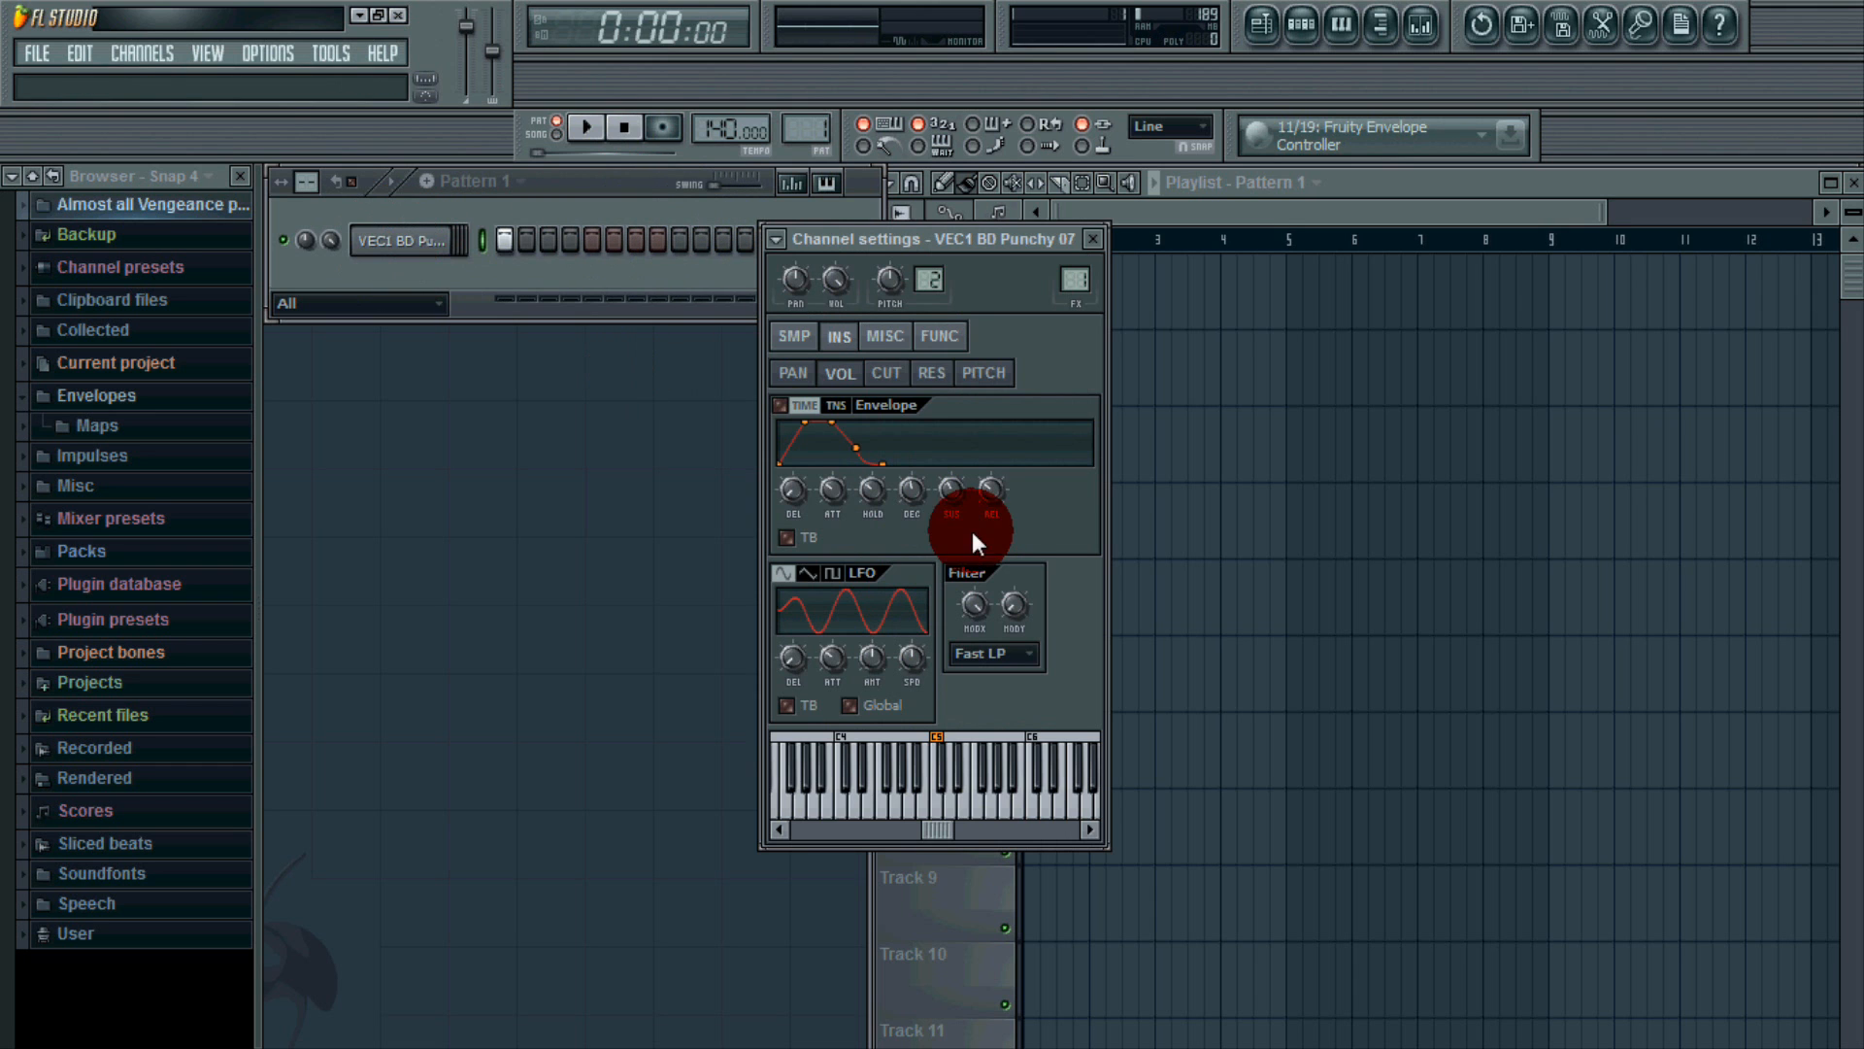
click(1096, 240)
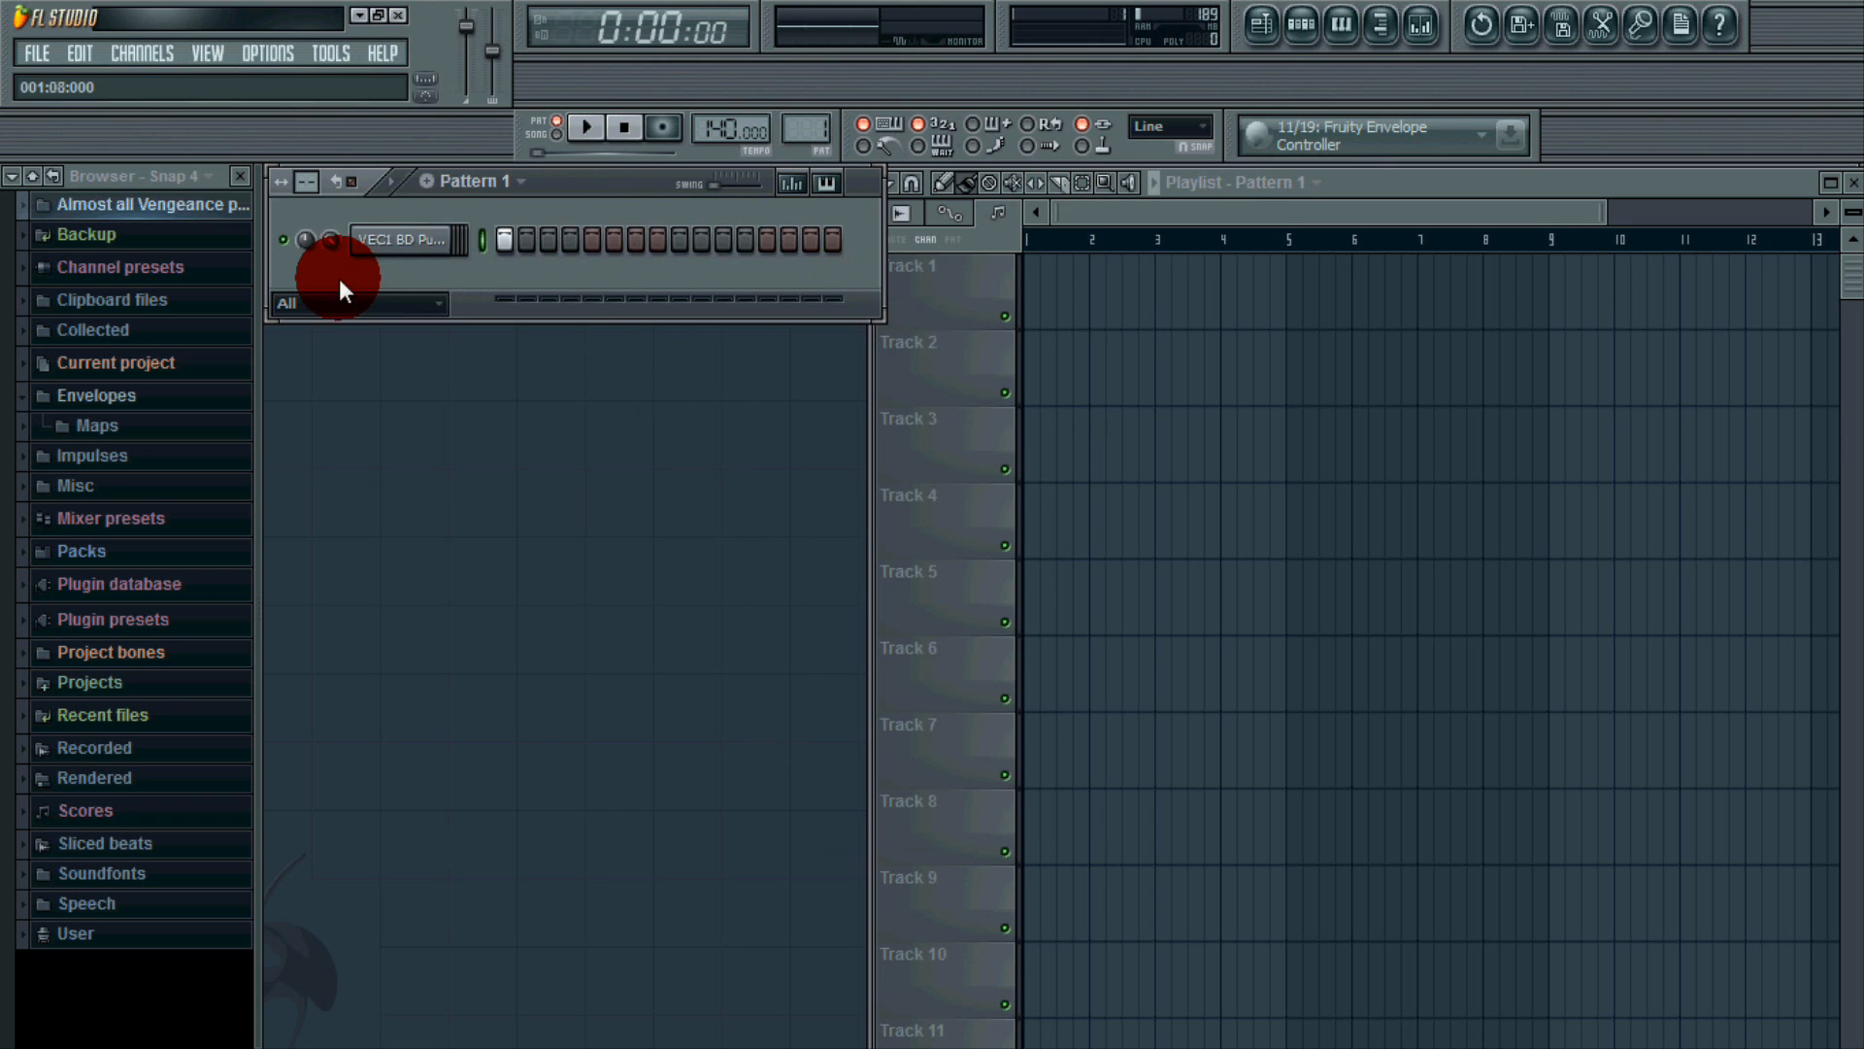
Enable the kick channel's instrument volume envelope, cutting its stage times to minimum and raising the sustain level to maximum.
click(425, 243)
click(847, 338)
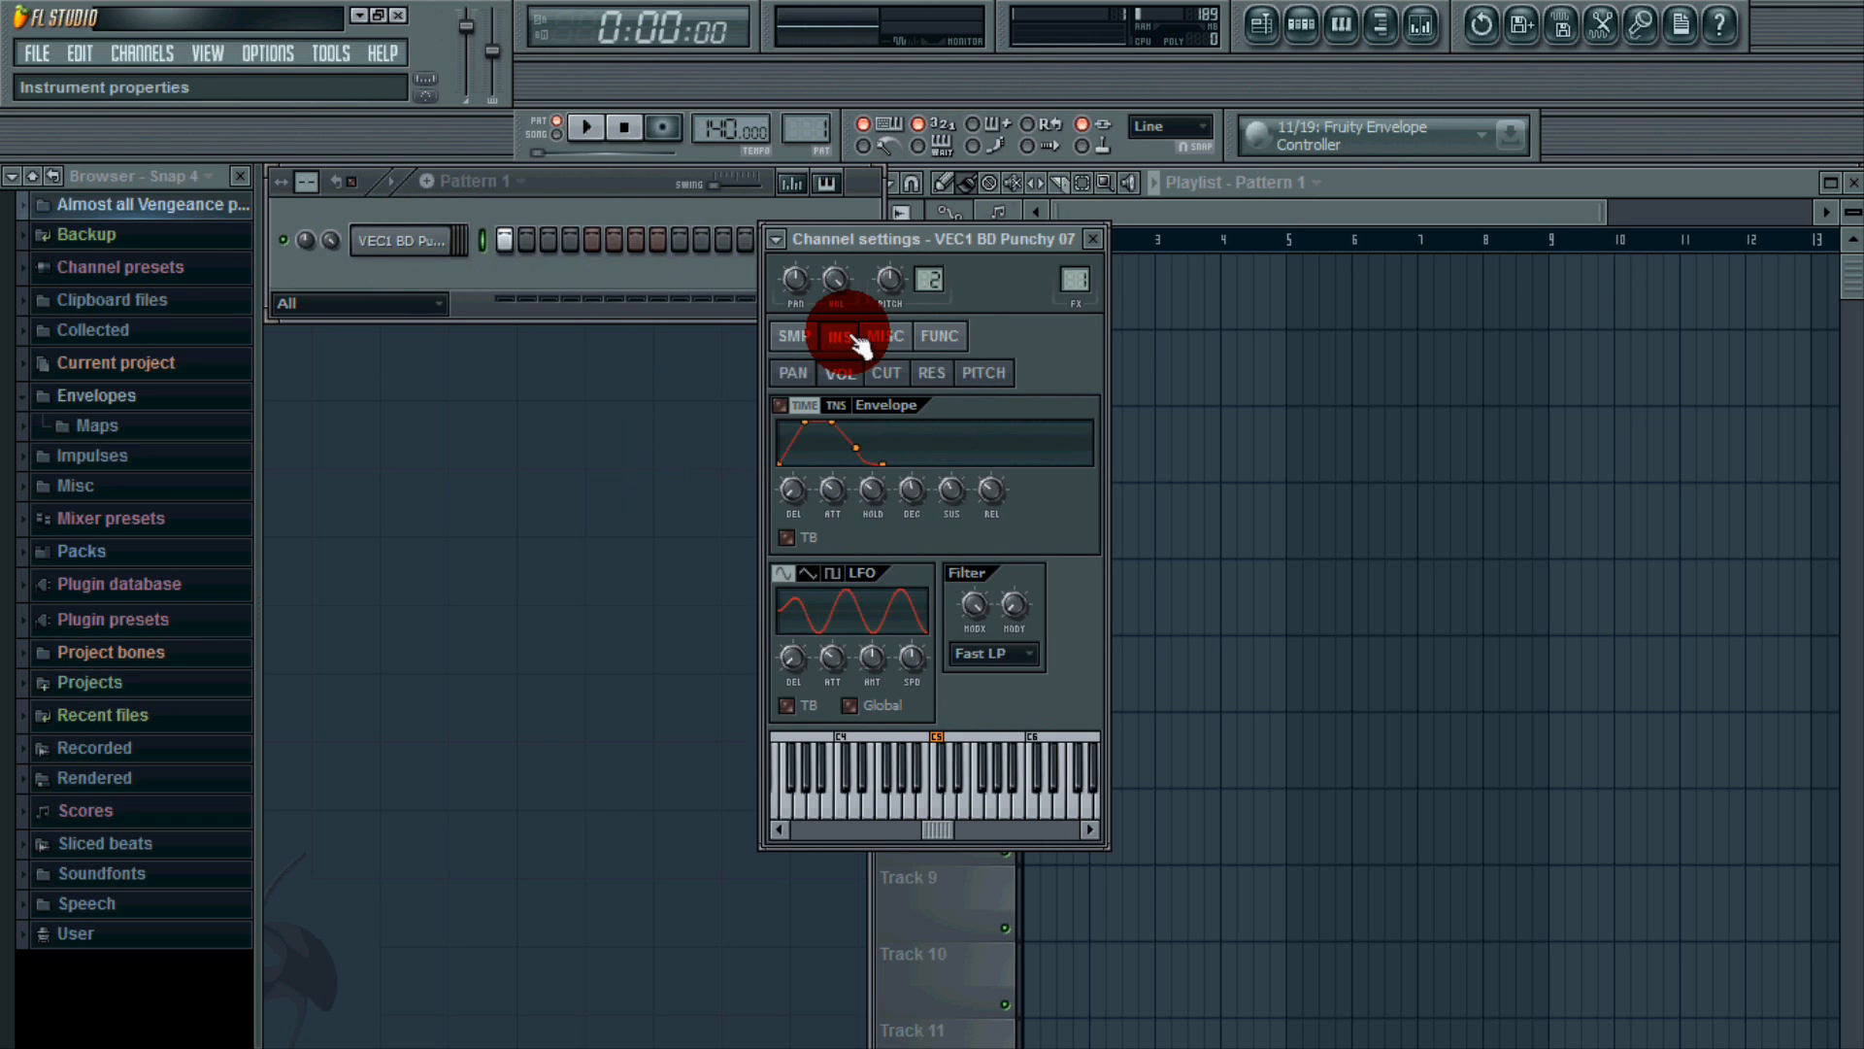
click(841, 373)
click(821, 480)
drag(842, 499, 834, 498)
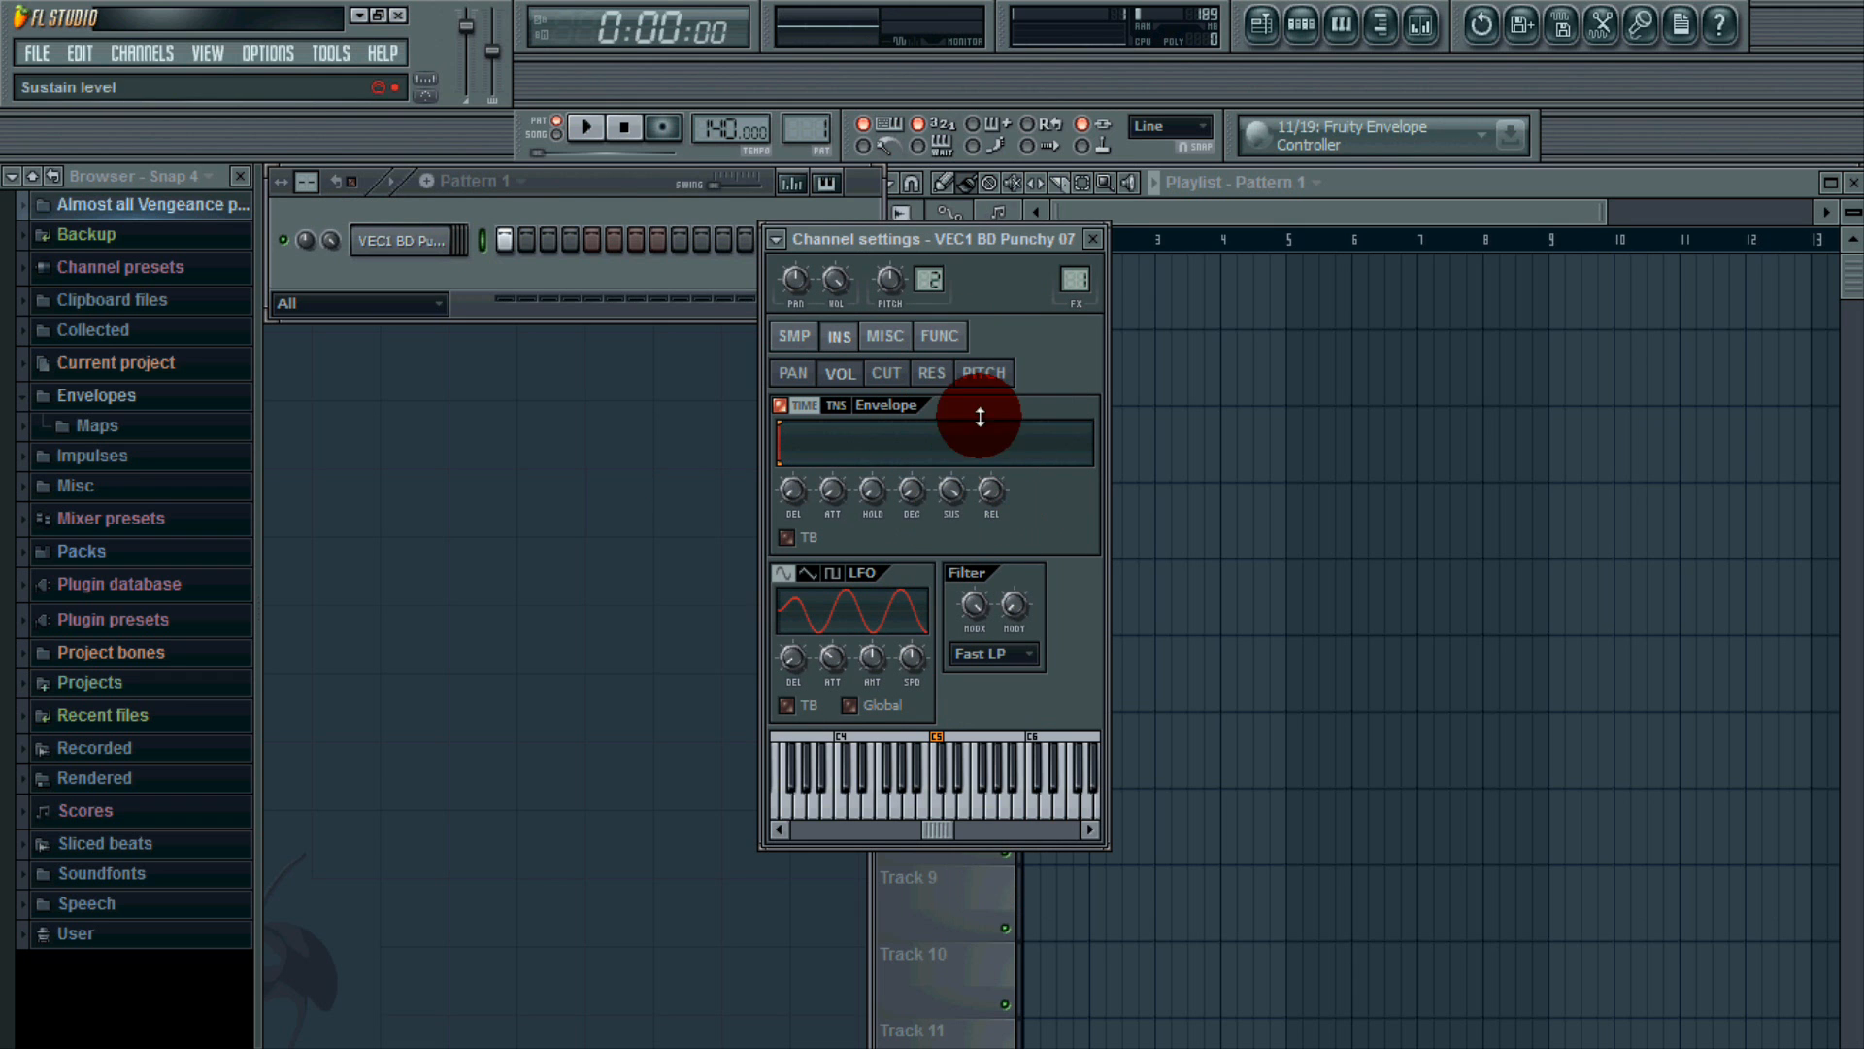
click(1092, 239)
Send the kick channel to the piano roll and shorten its C5 note to about half a bar, then audition it.
right_click(449, 233)
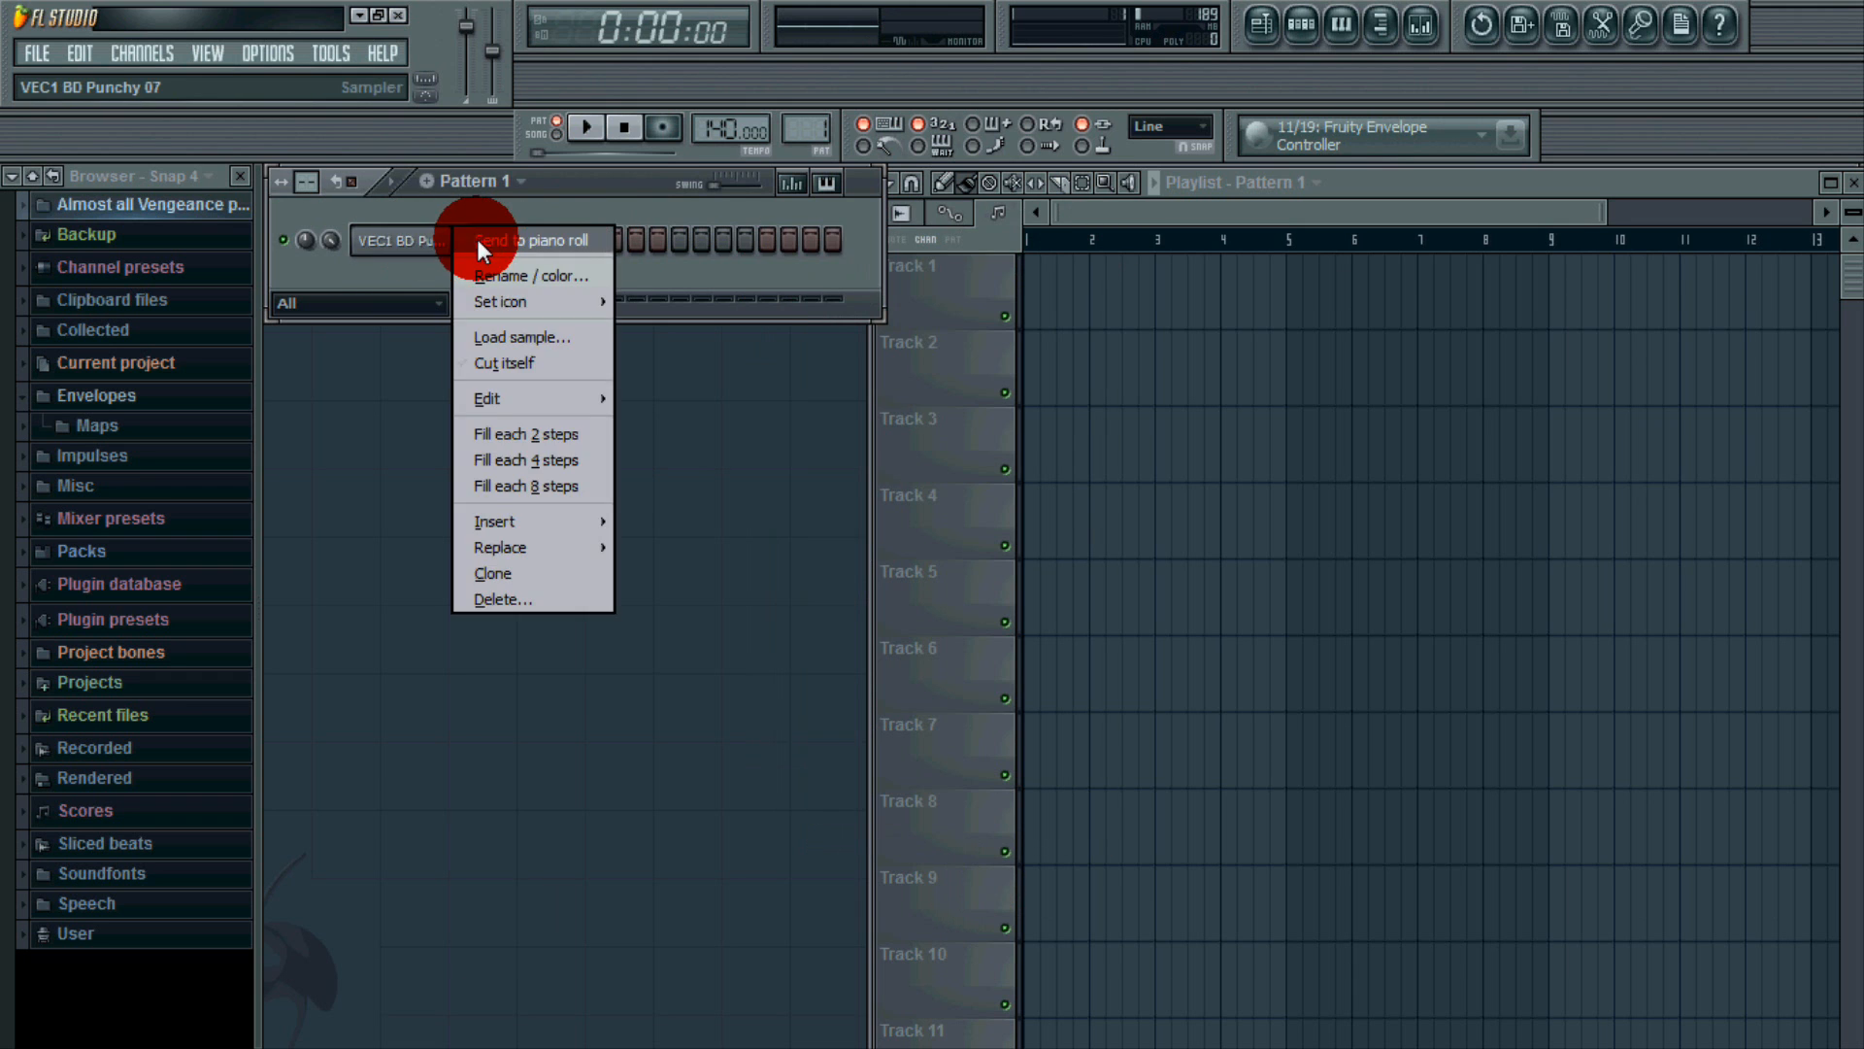
click(476, 239)
drag(1060, 636, 770, 666)
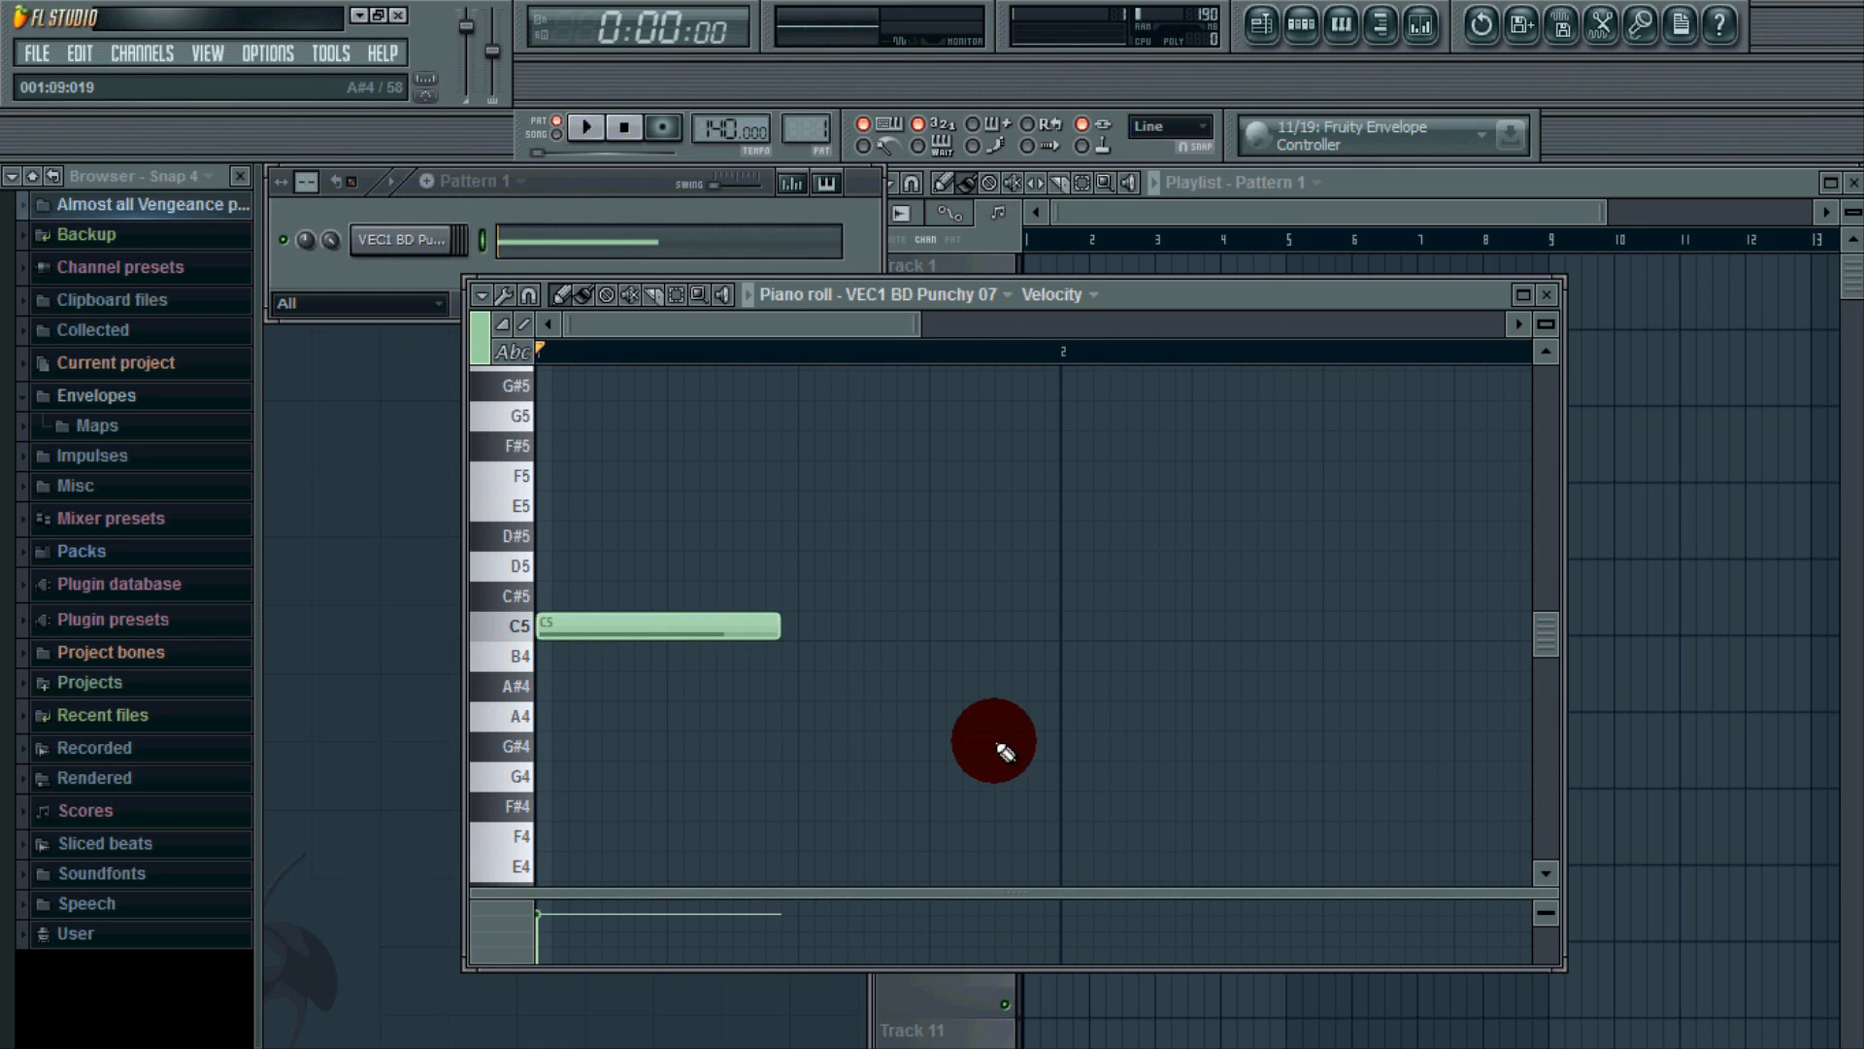
key(space)
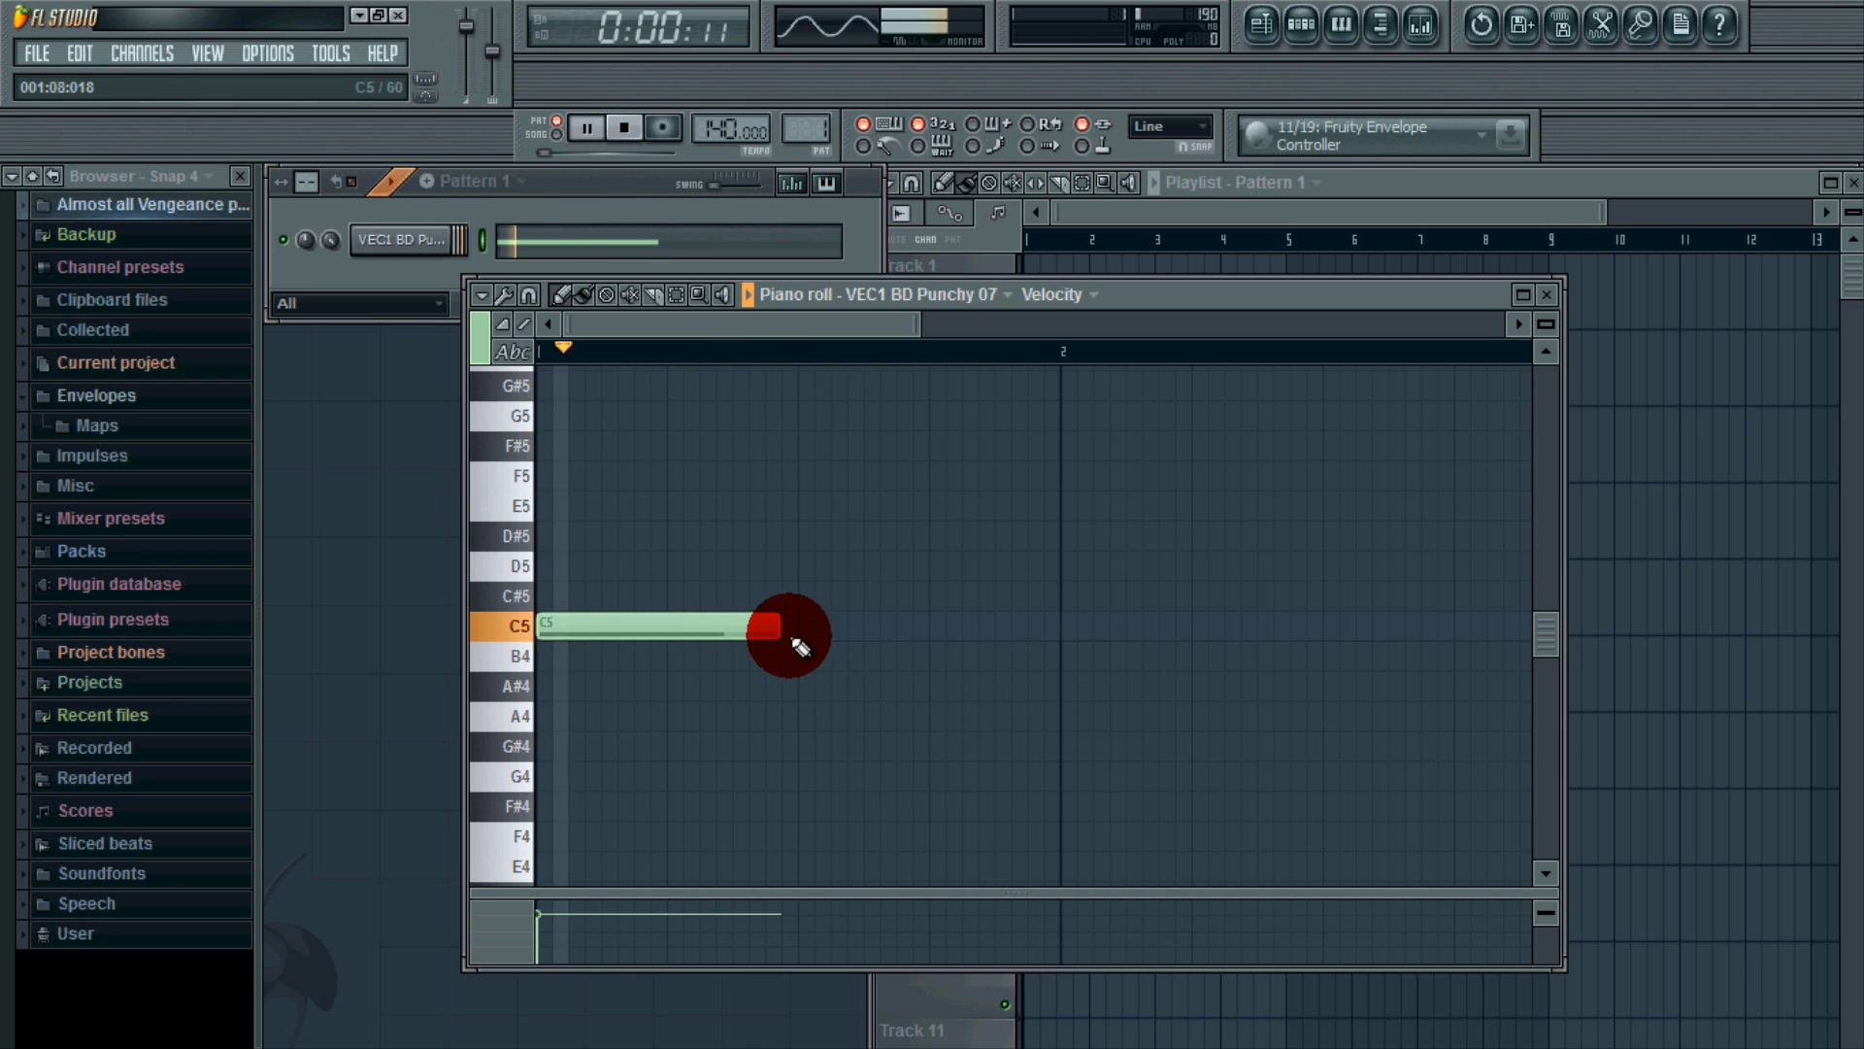
key(space)
Shorten the C5 kick note to about one and a half steps and play it back.
drag(780, 632, 573, 668)
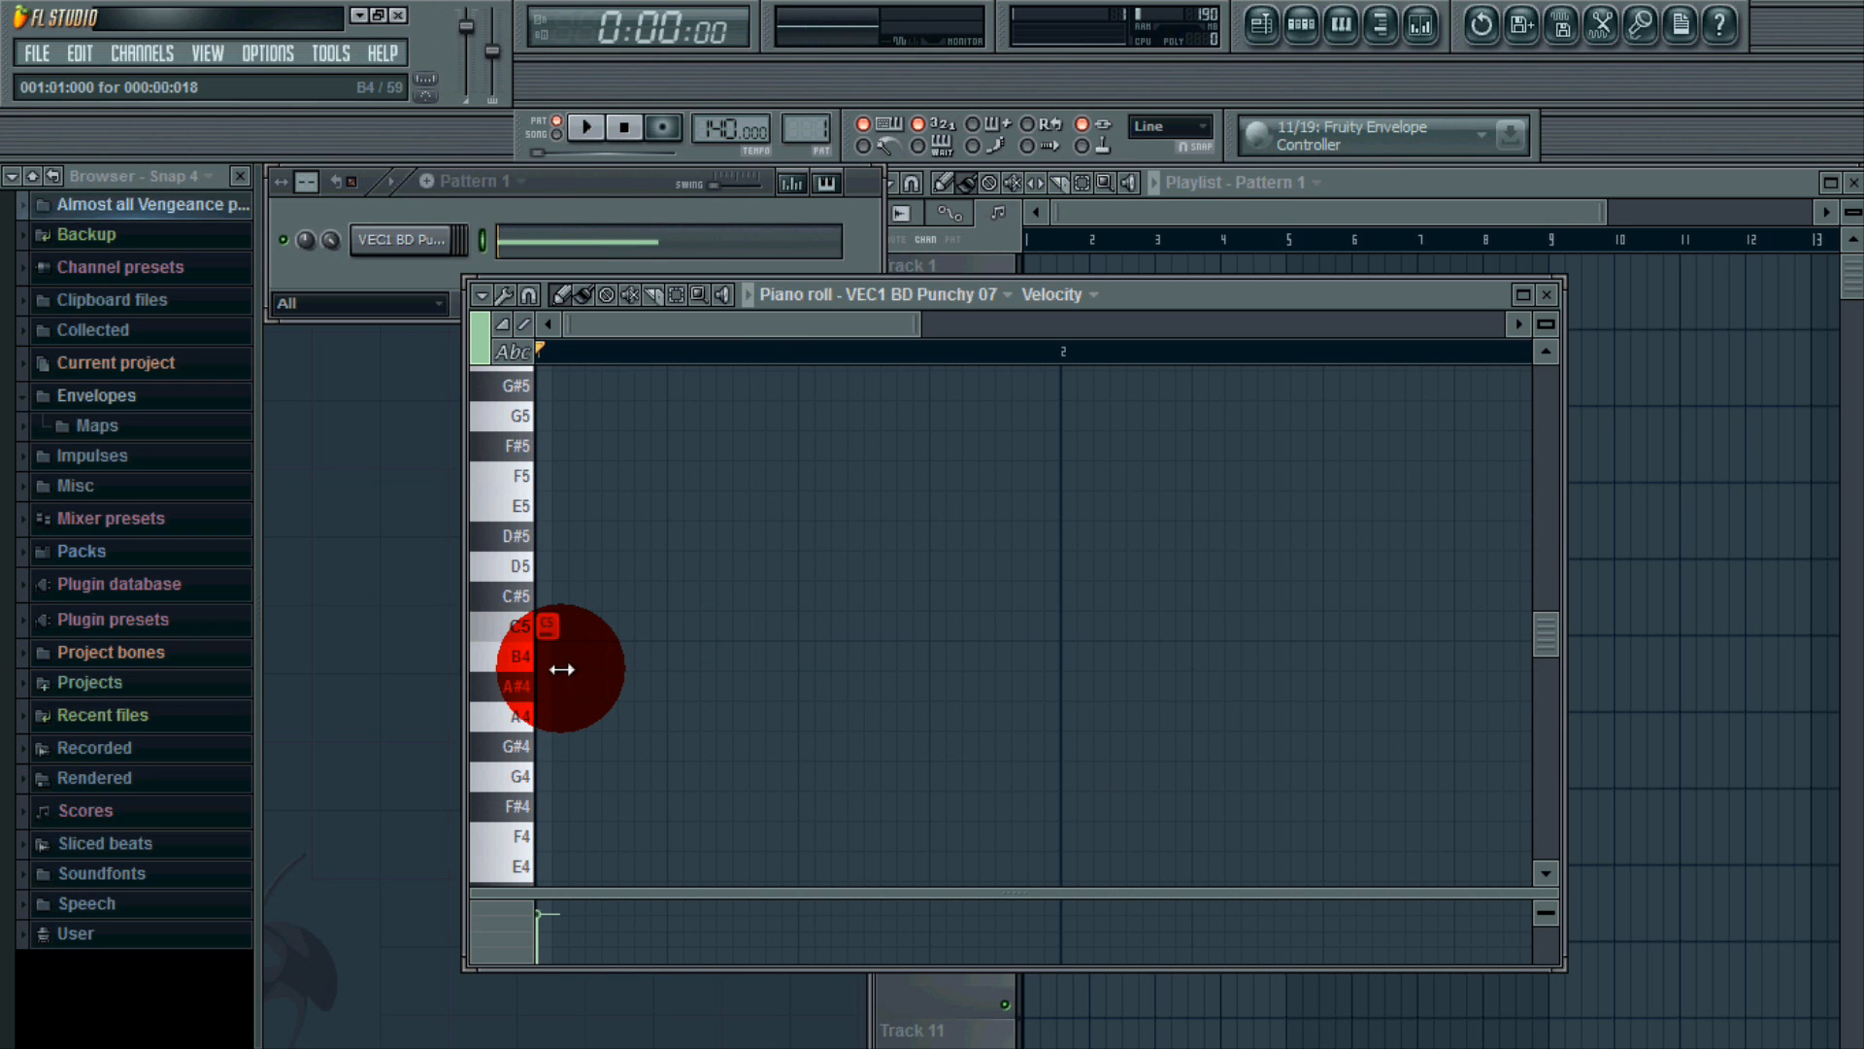
mouse_move(576, 629)
mouse_down()
mouse_move(603, 674)
mouse_move(582, 624)
mouse_move(608, 661)
mouse_move(597, 632)
mouse_up()
key(space)
key(space)
key(space)
key(space)
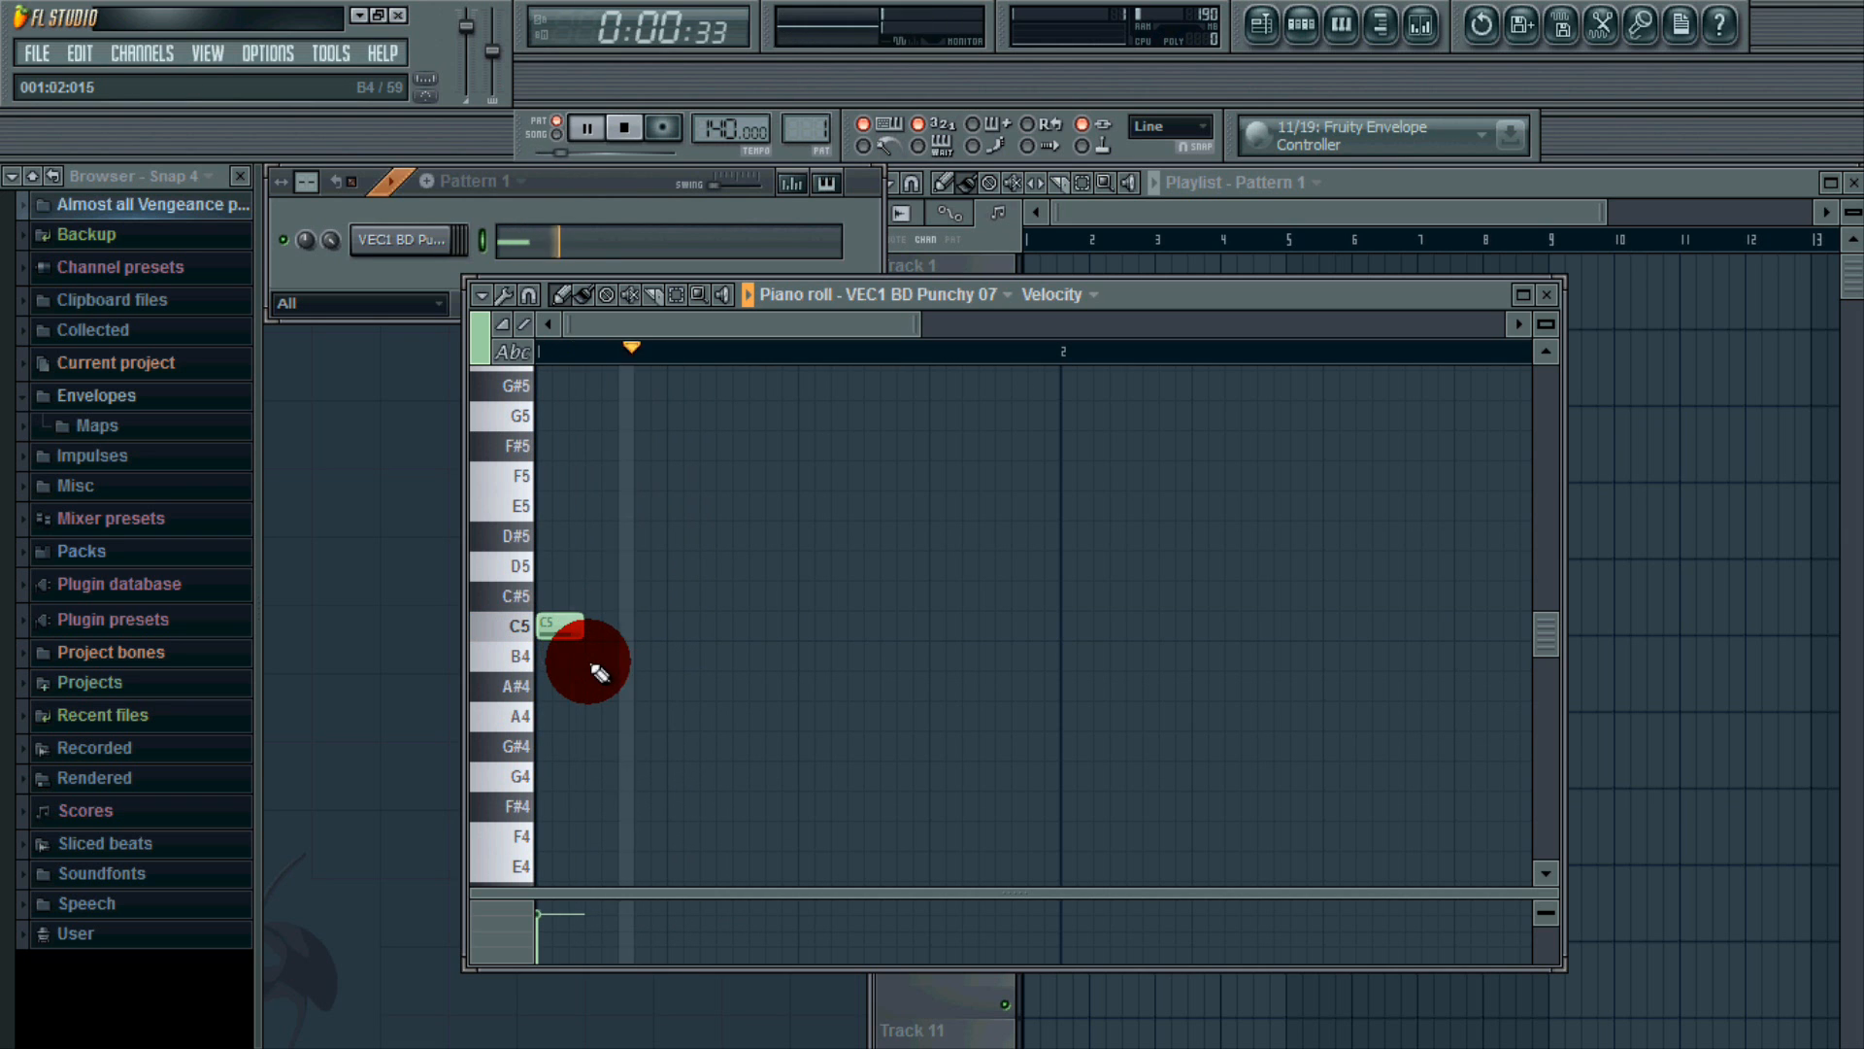
Close the piano roll and play the shortened kick back several times.
key(Escape)
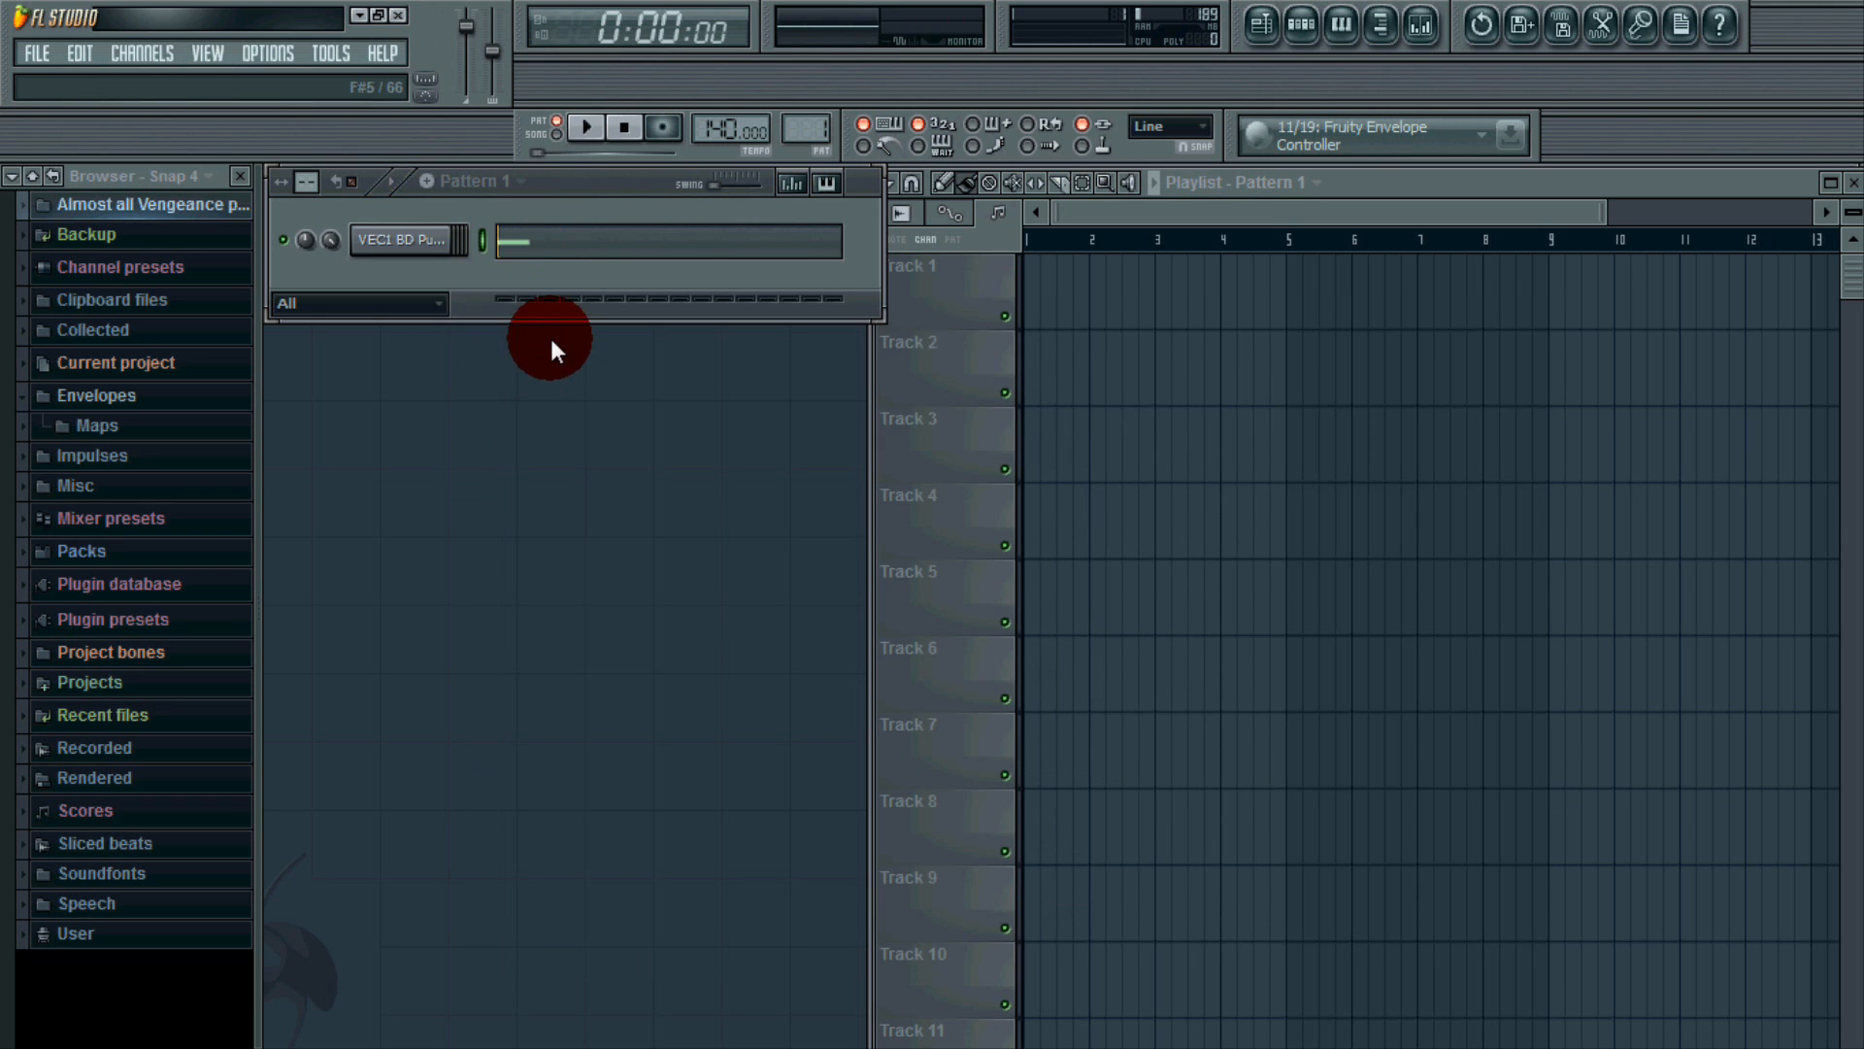
key(space)
key(space)
key(space)
key(space)
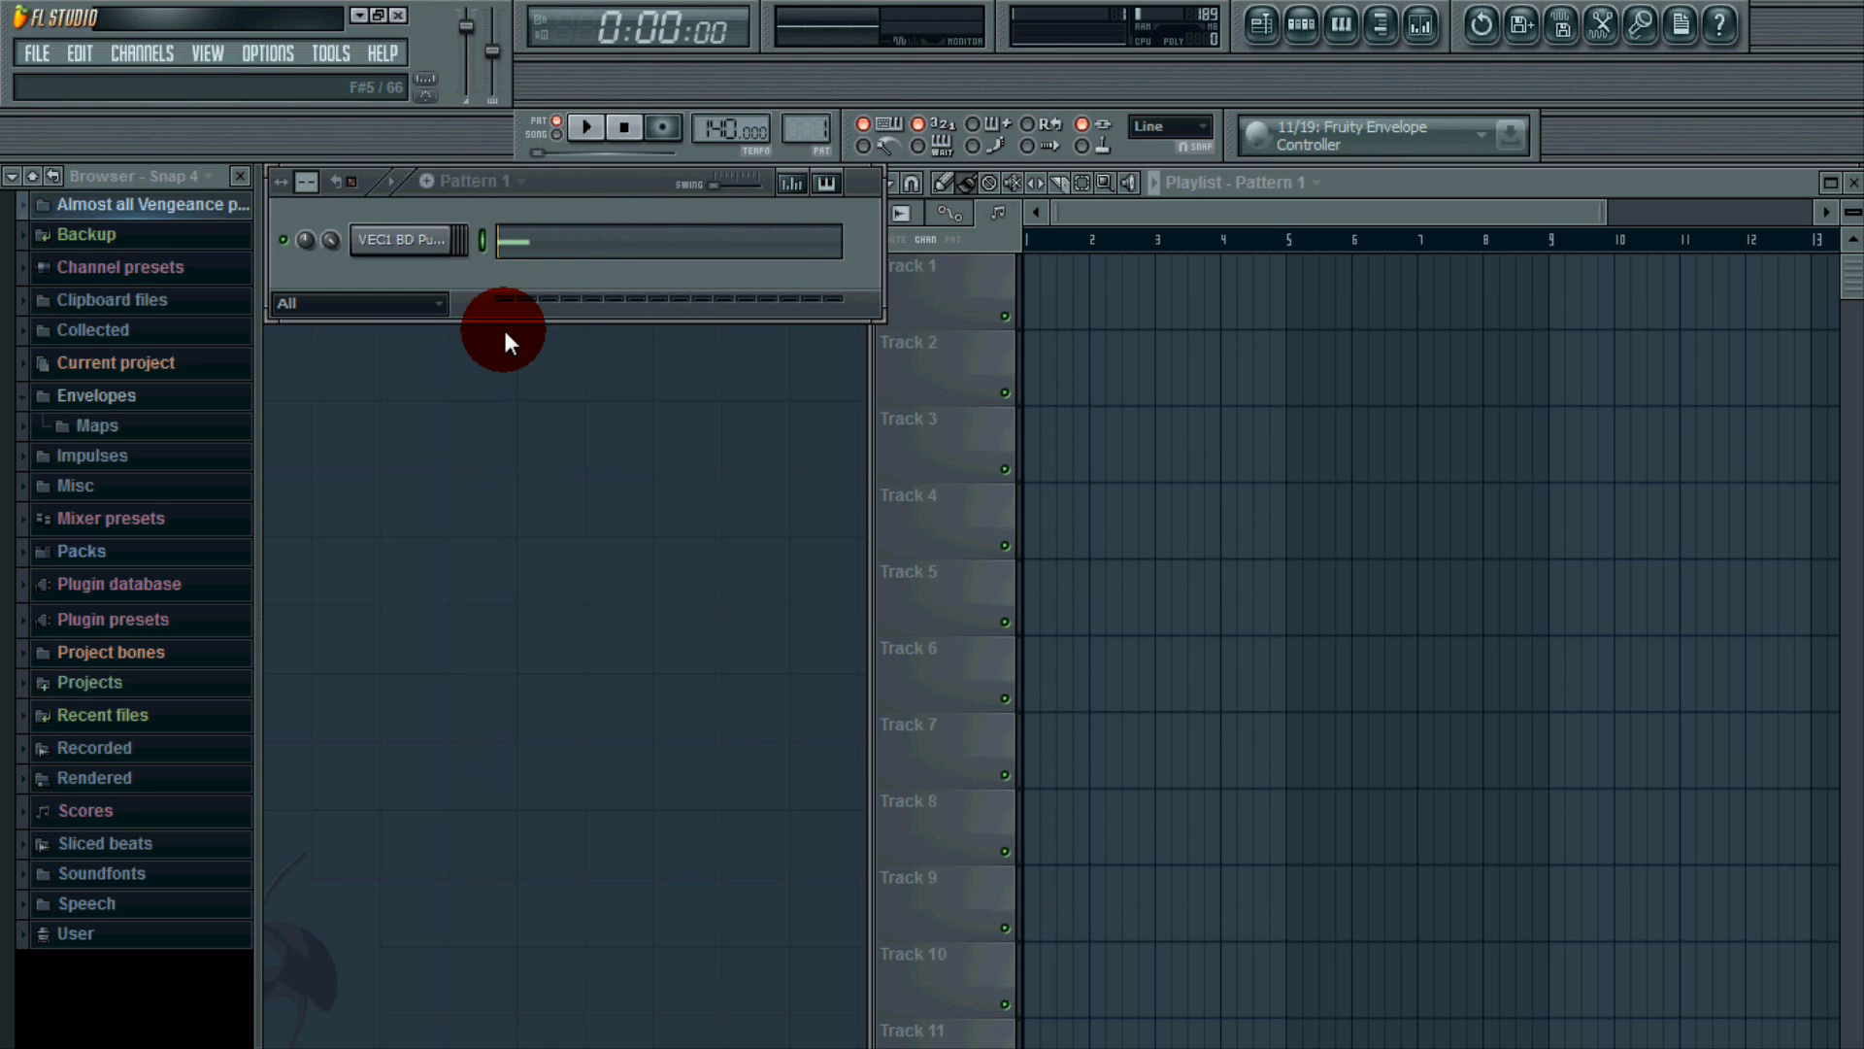
Show the mixer and assign the VEC1 BD Punchy 07 kick channel to mixer track 1 in its channel settings.
click(208, 57)
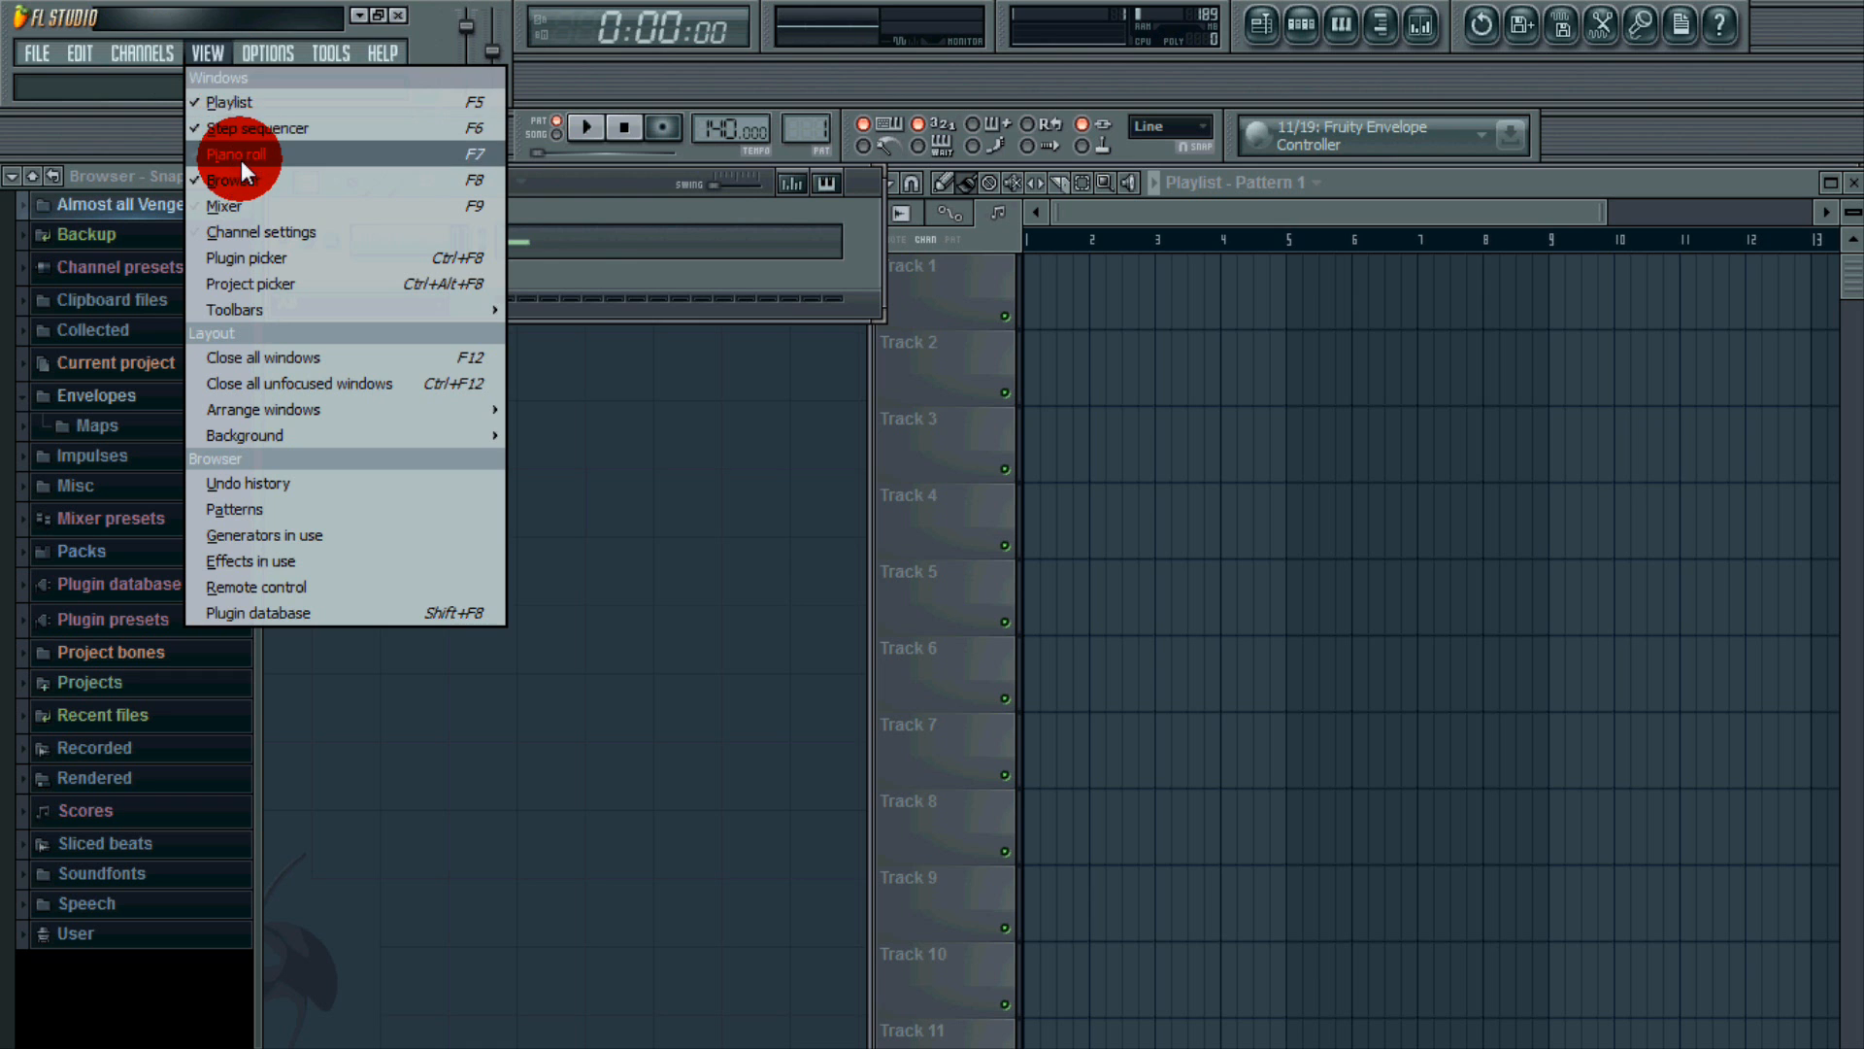
click(262, 203)
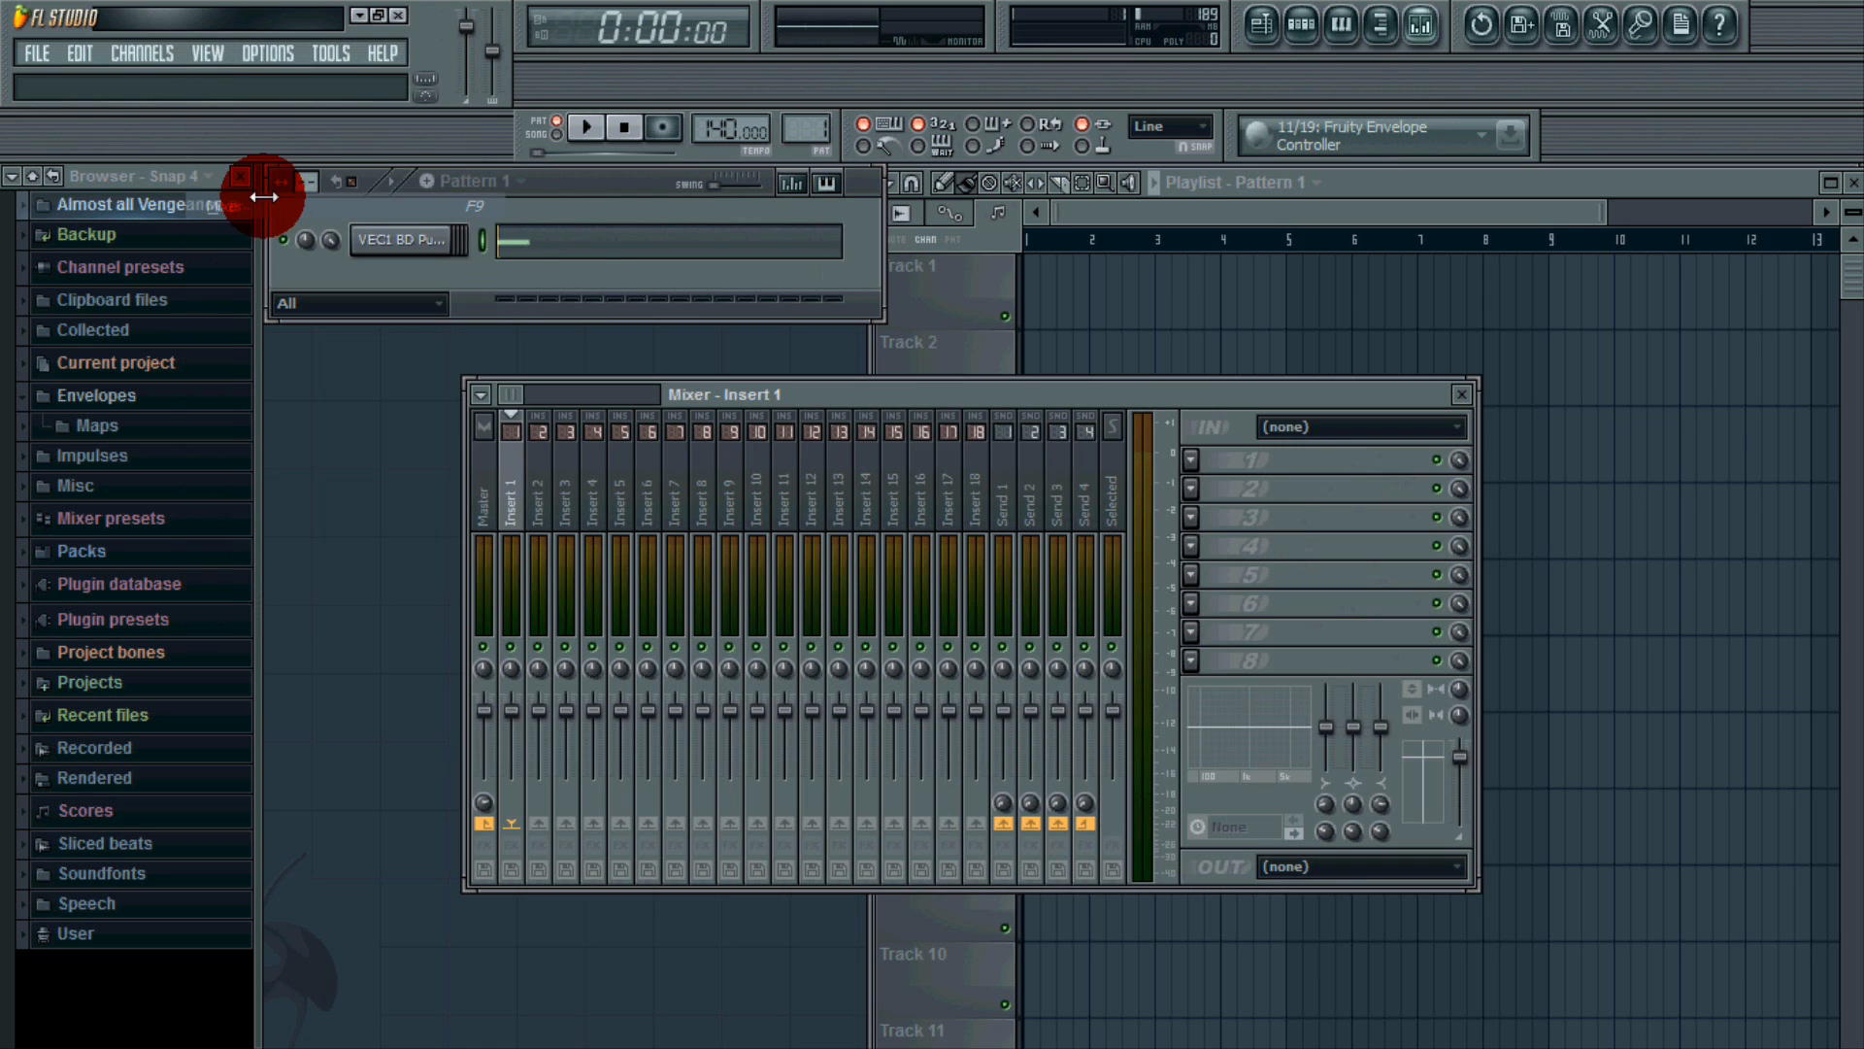
click(398, 240)
click(1093, 239)
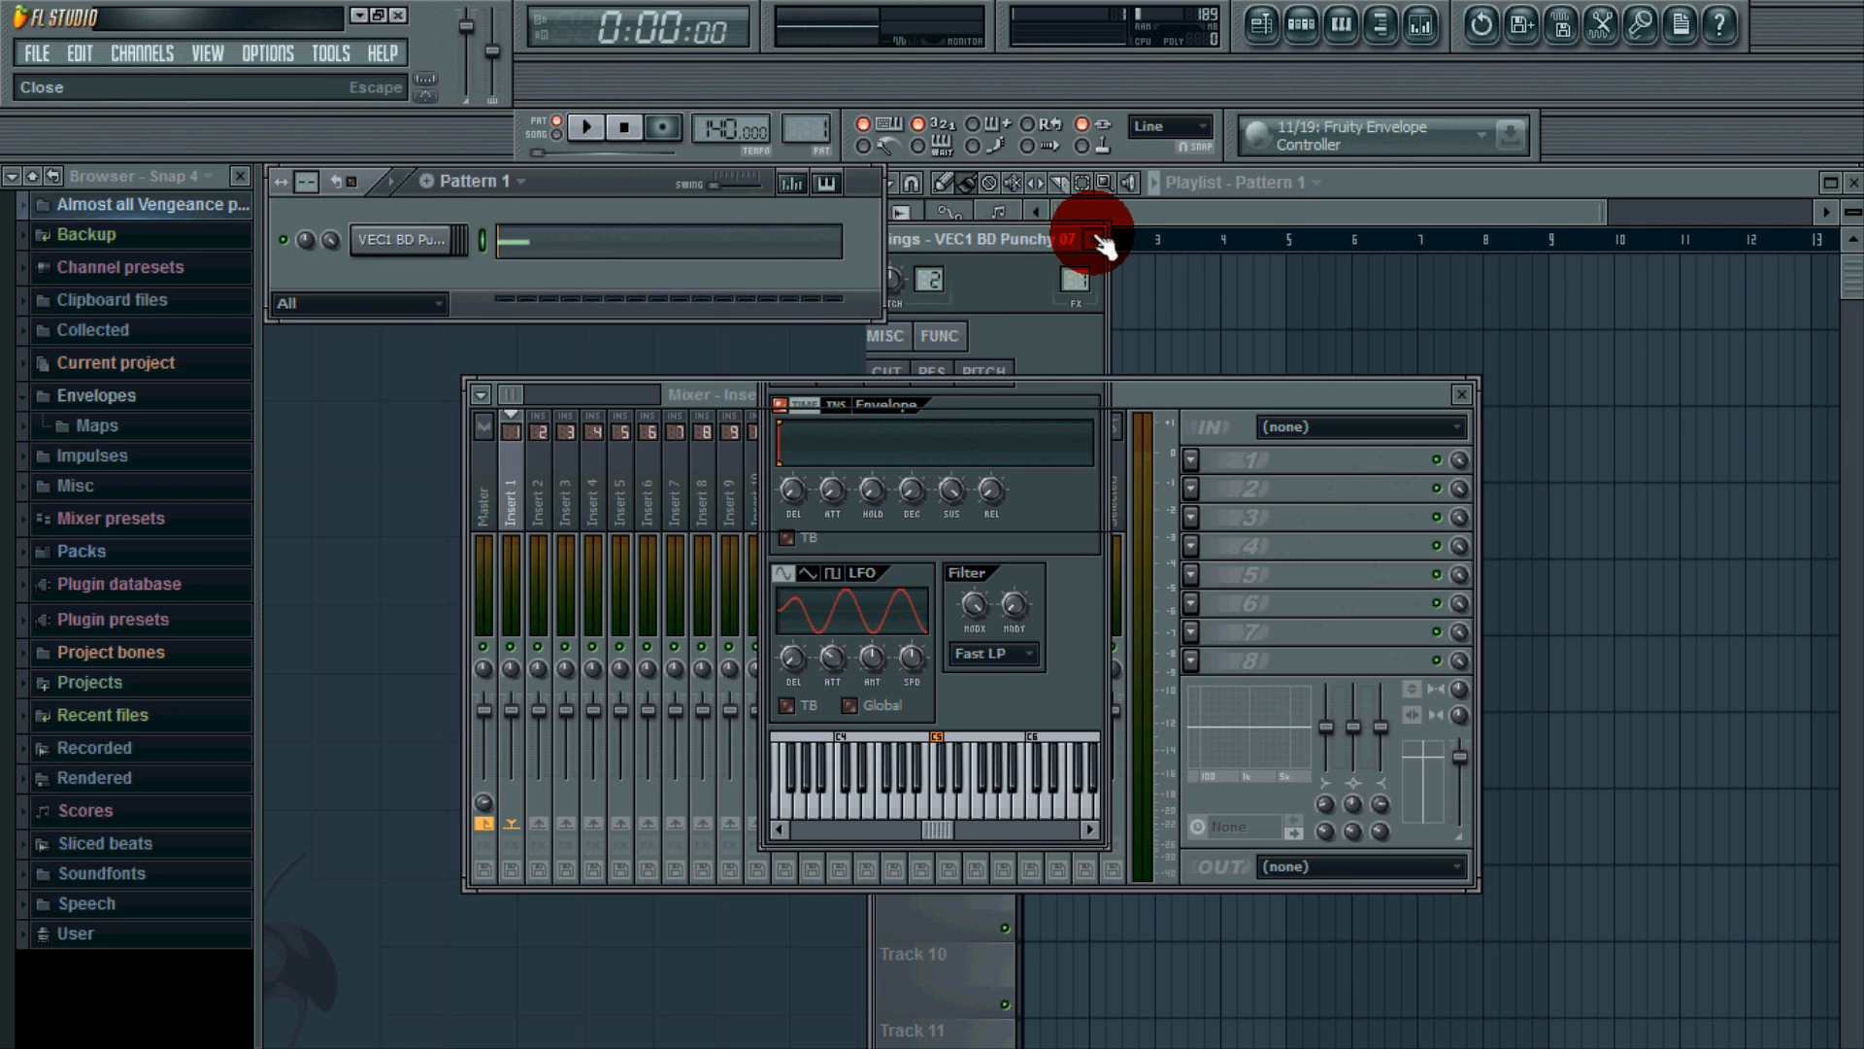
Load Fruity Parametric EQ 2 into the first effect slot of Insert 1.
click(509, 466)
click(1453, 415)
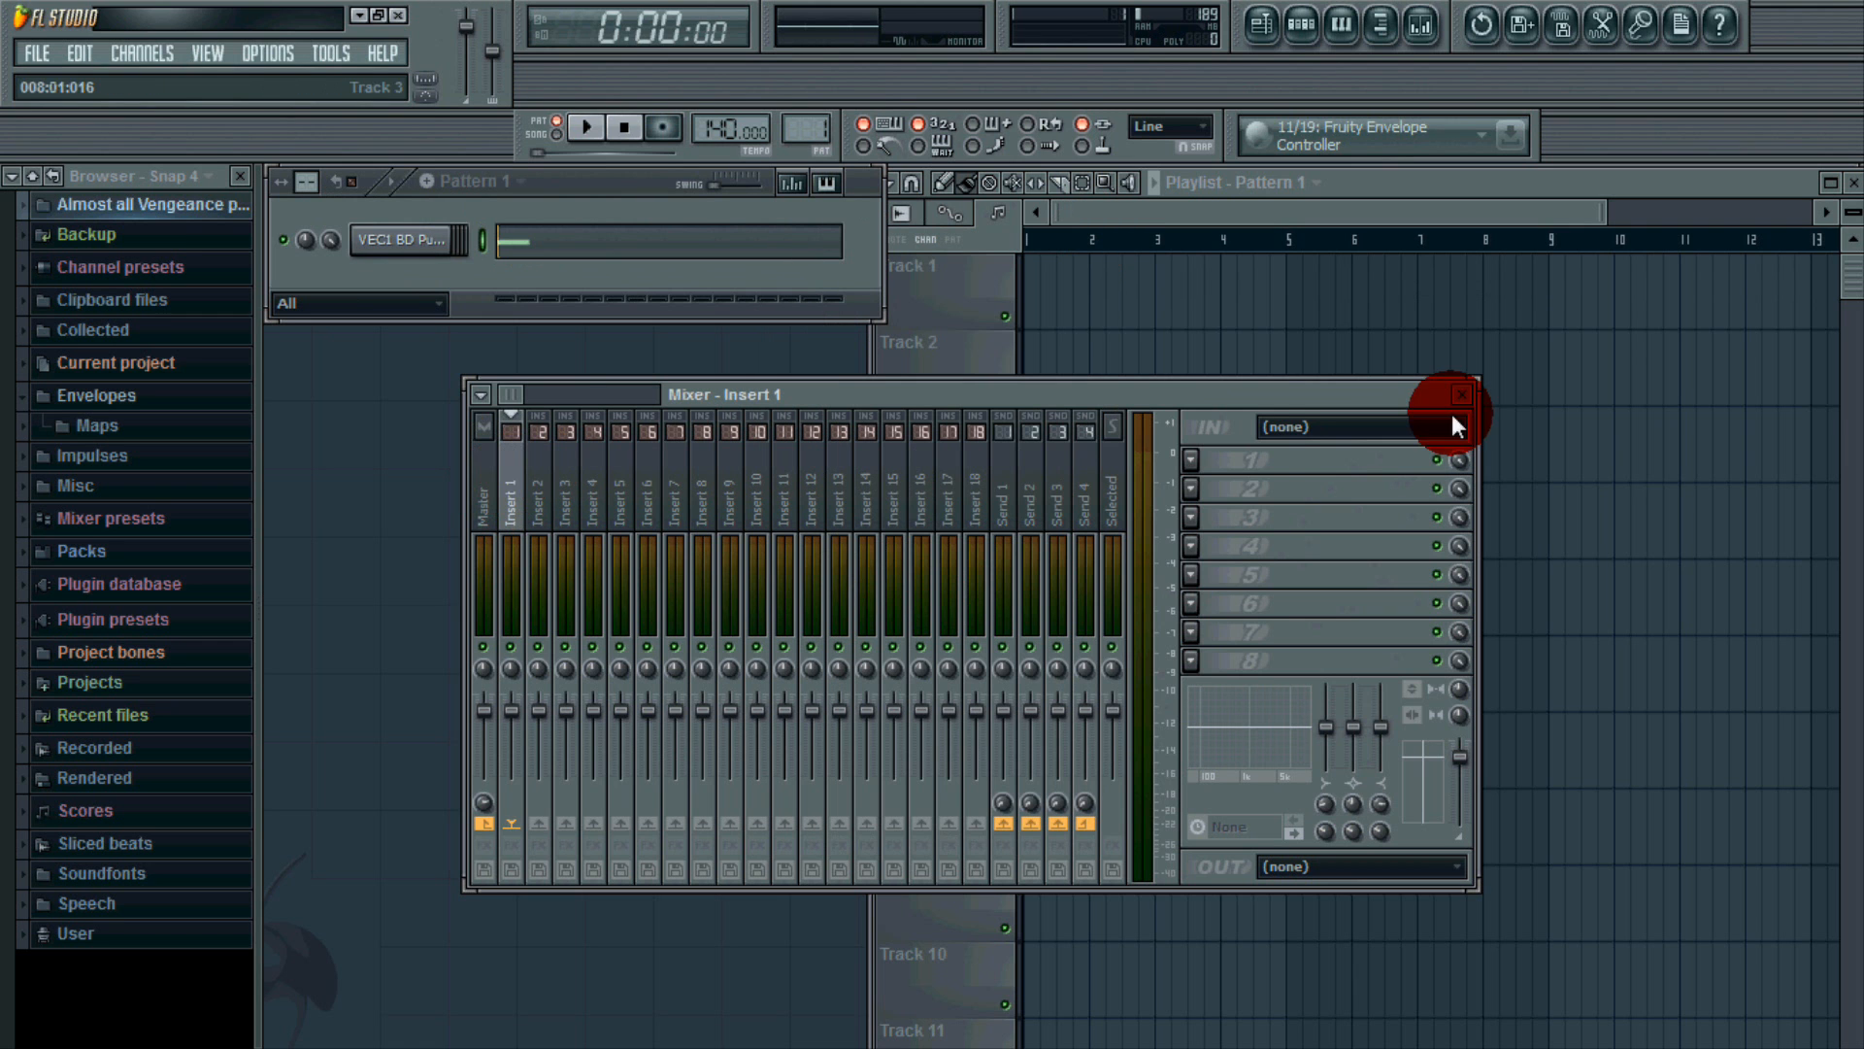
click(1202, 461)
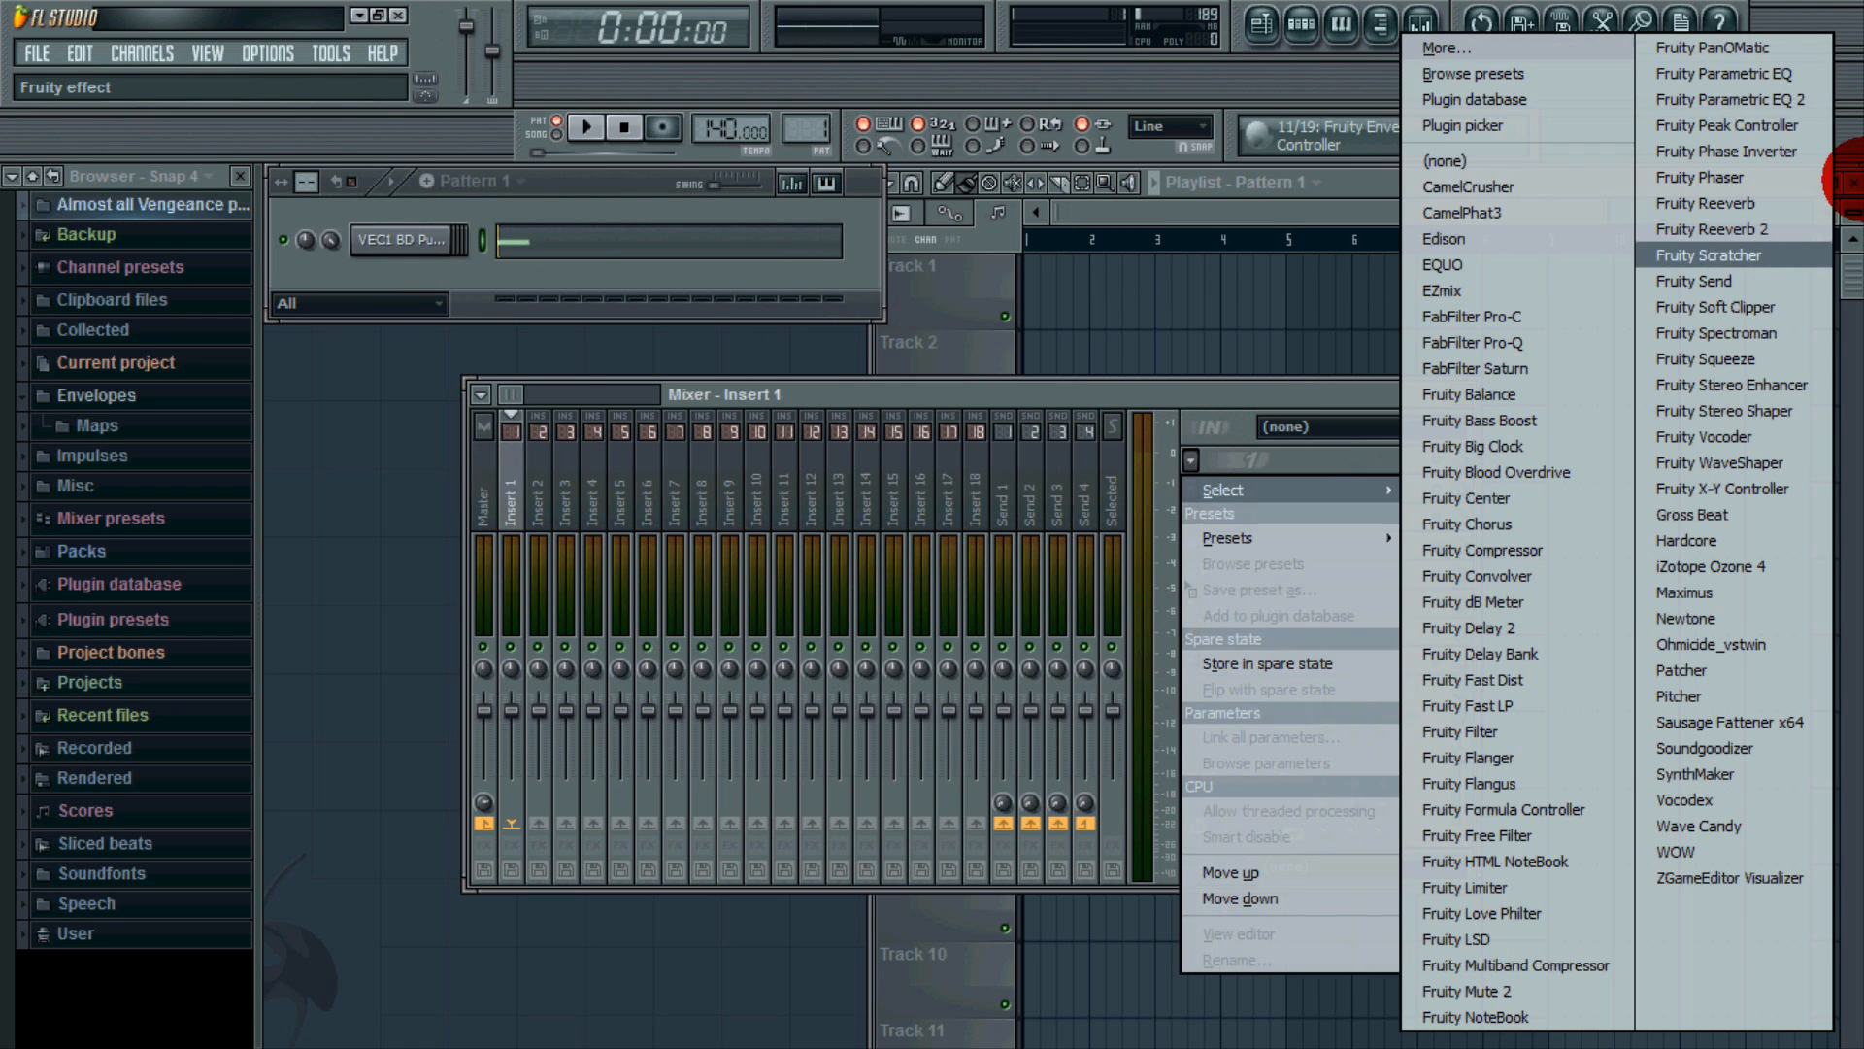
click(1767, 97)
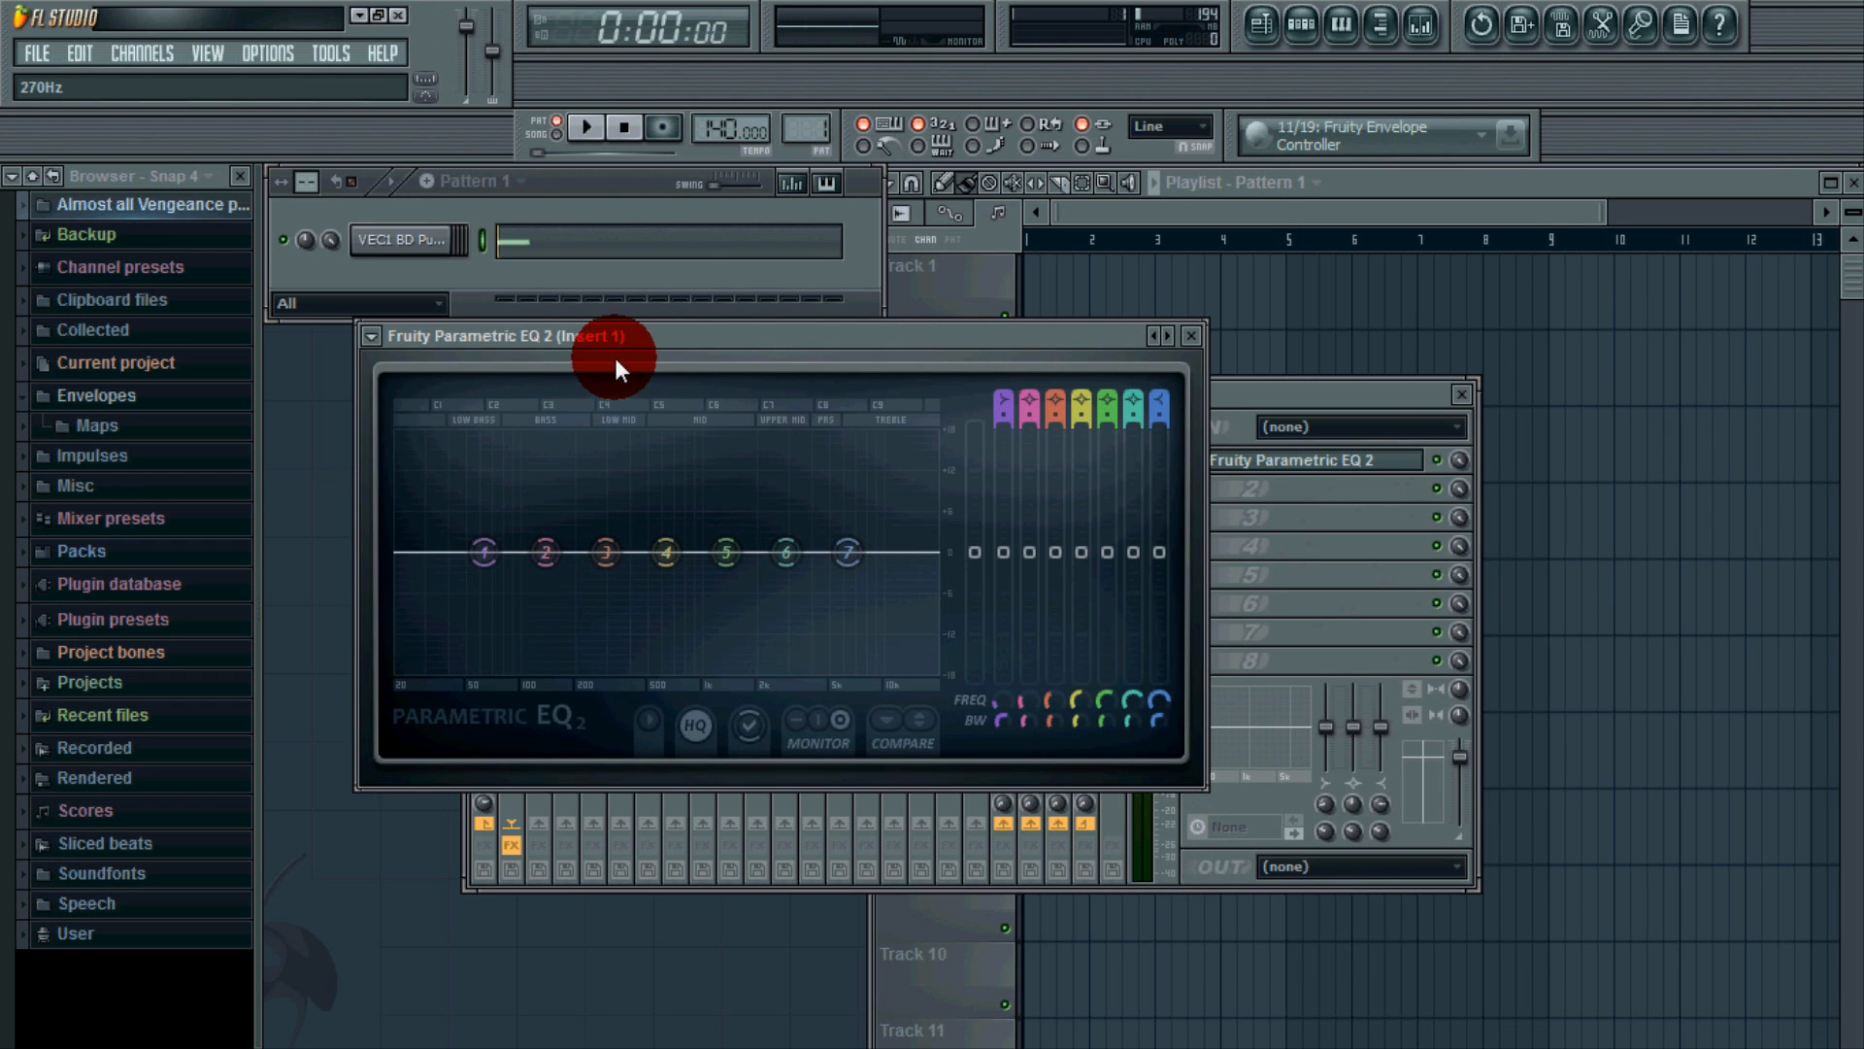
Add a second short C5 kick note at step 9 in the kick's piano roll and close the roll.
right_click(425, 260)
click(521, 274)
click(554, 624)
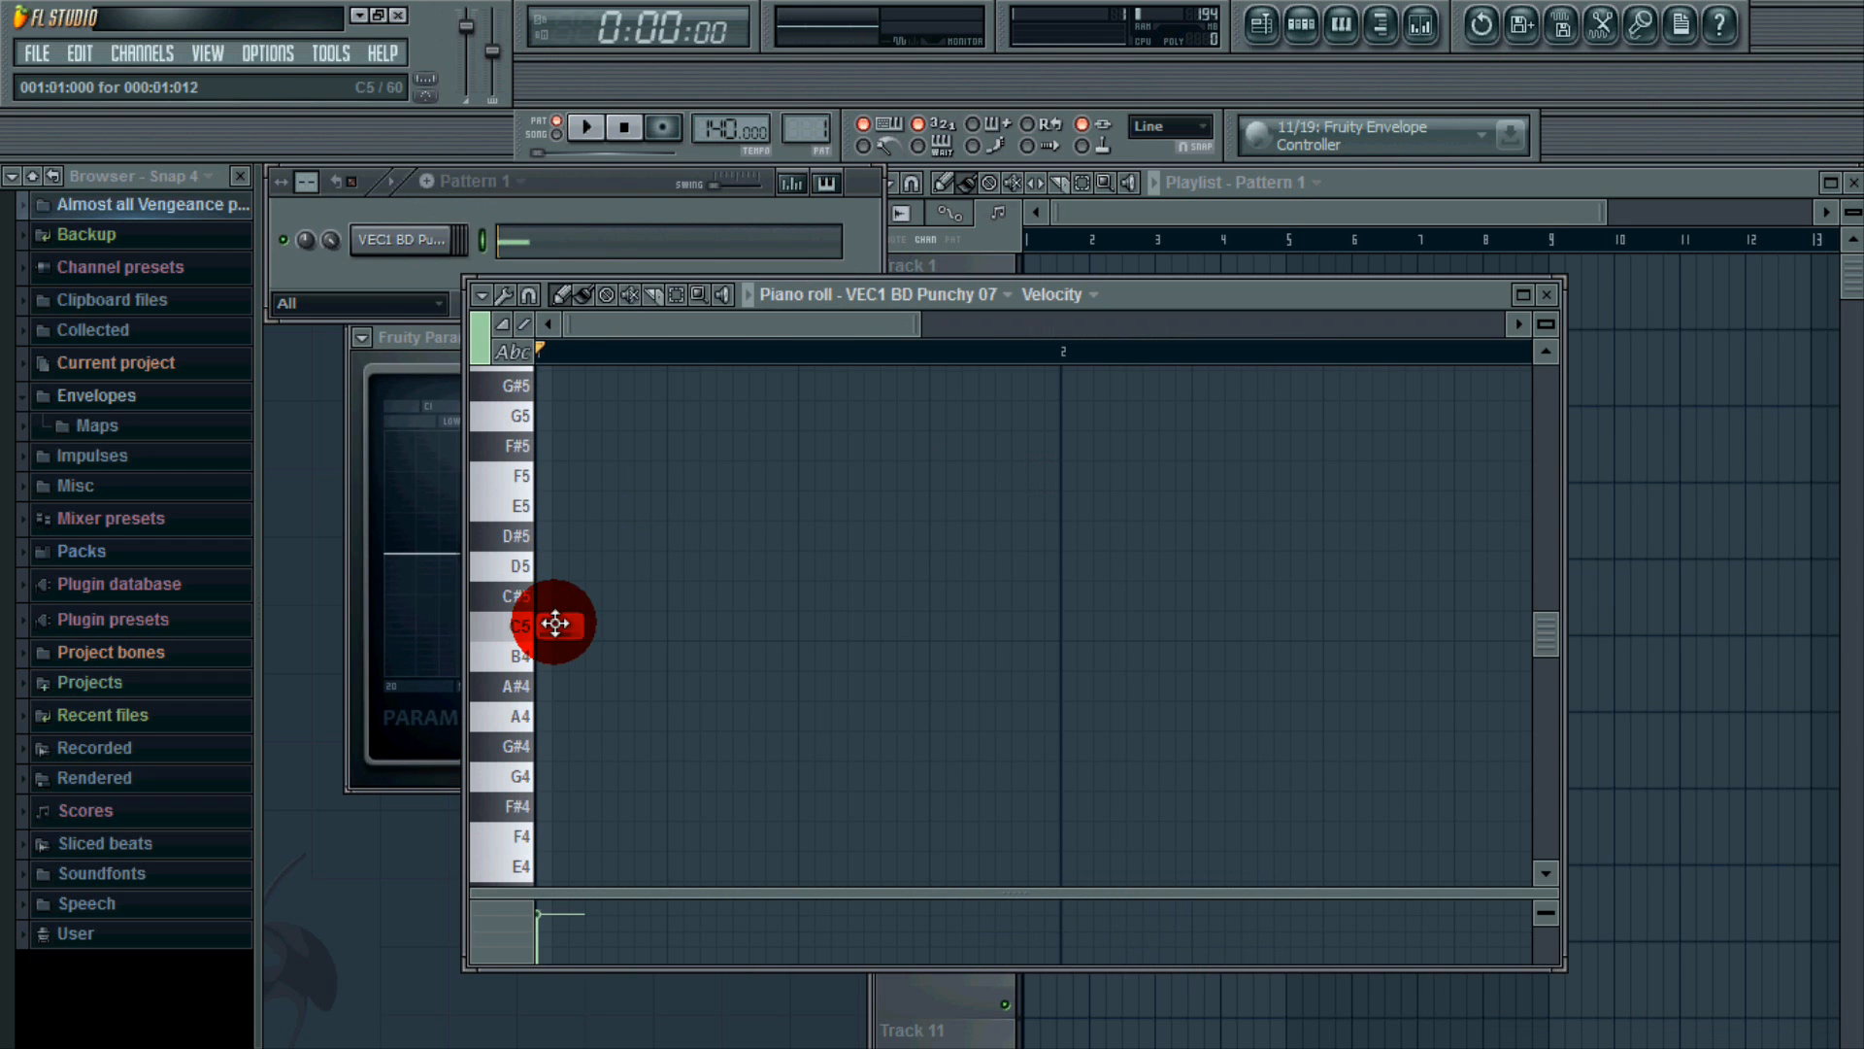
click(820, 625)
click(1547, 294)
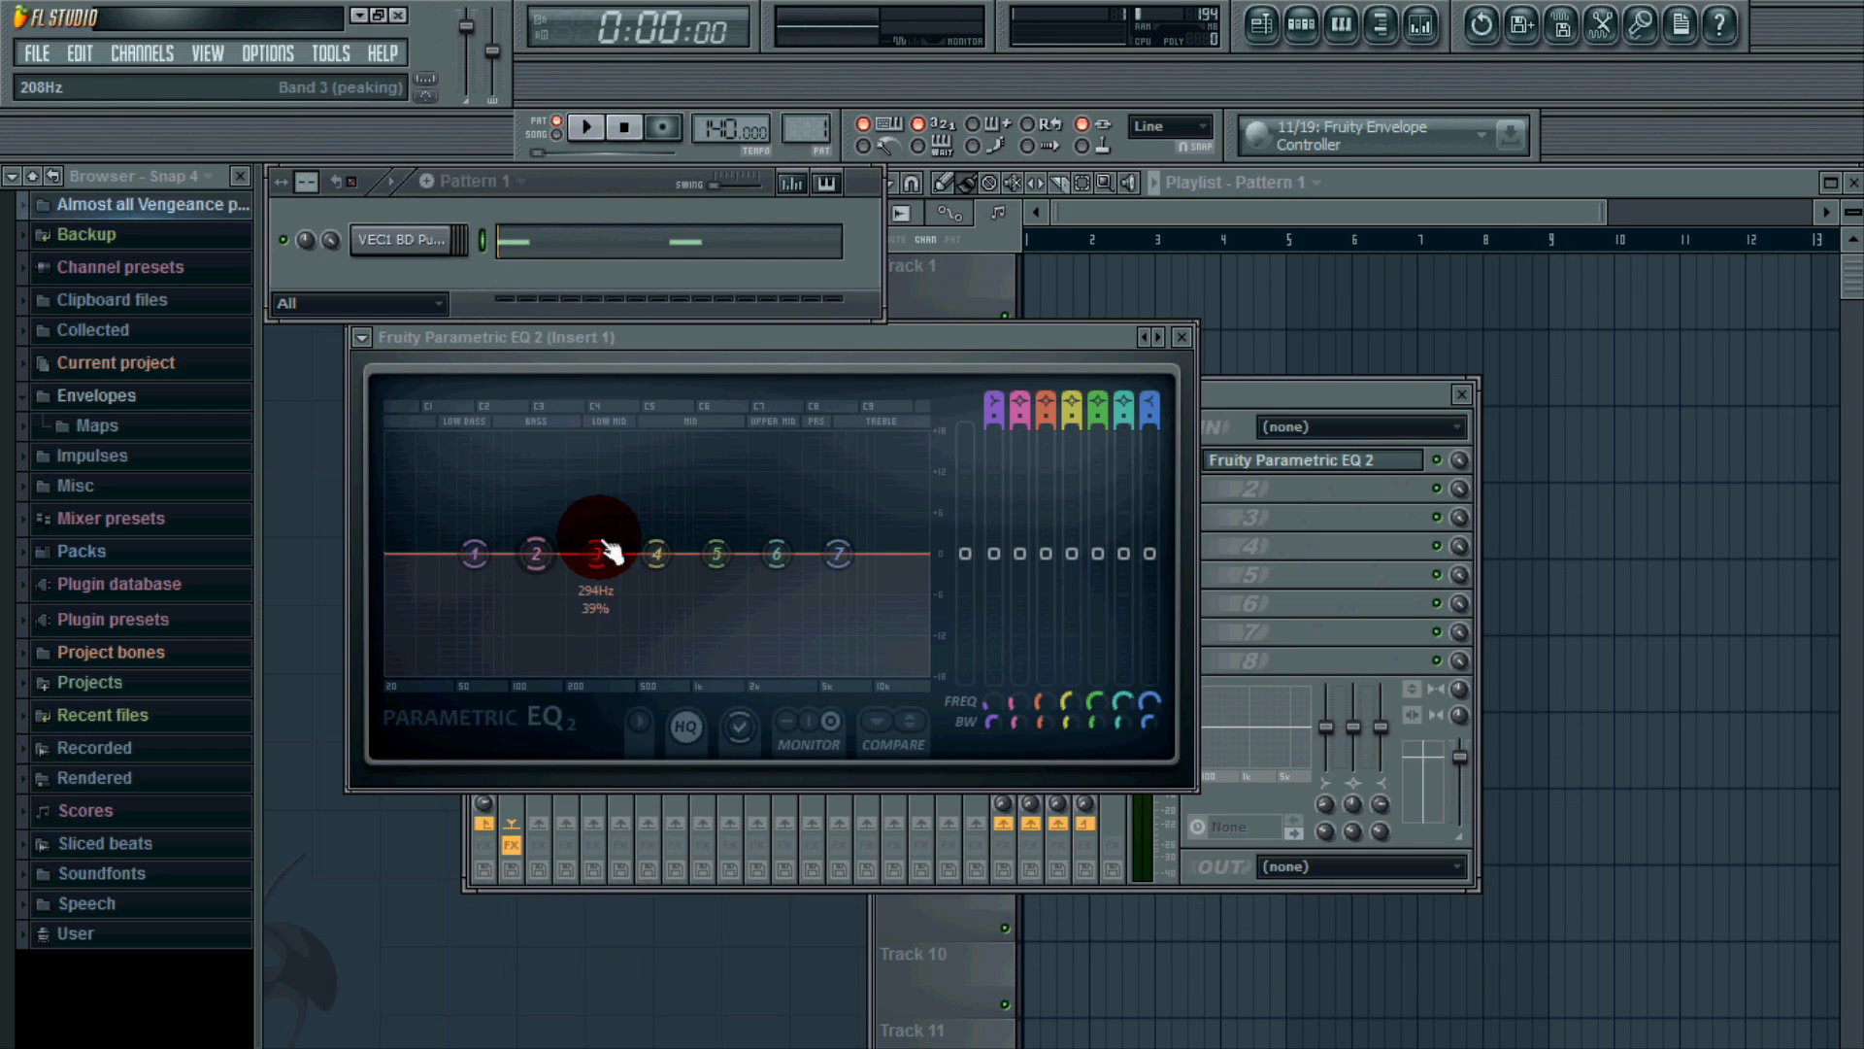
While the pattern plays, cut EQ band 3 at about 267 Hz and slightly boost bands 6 and 7, then close the EQ.
click(583, 133)
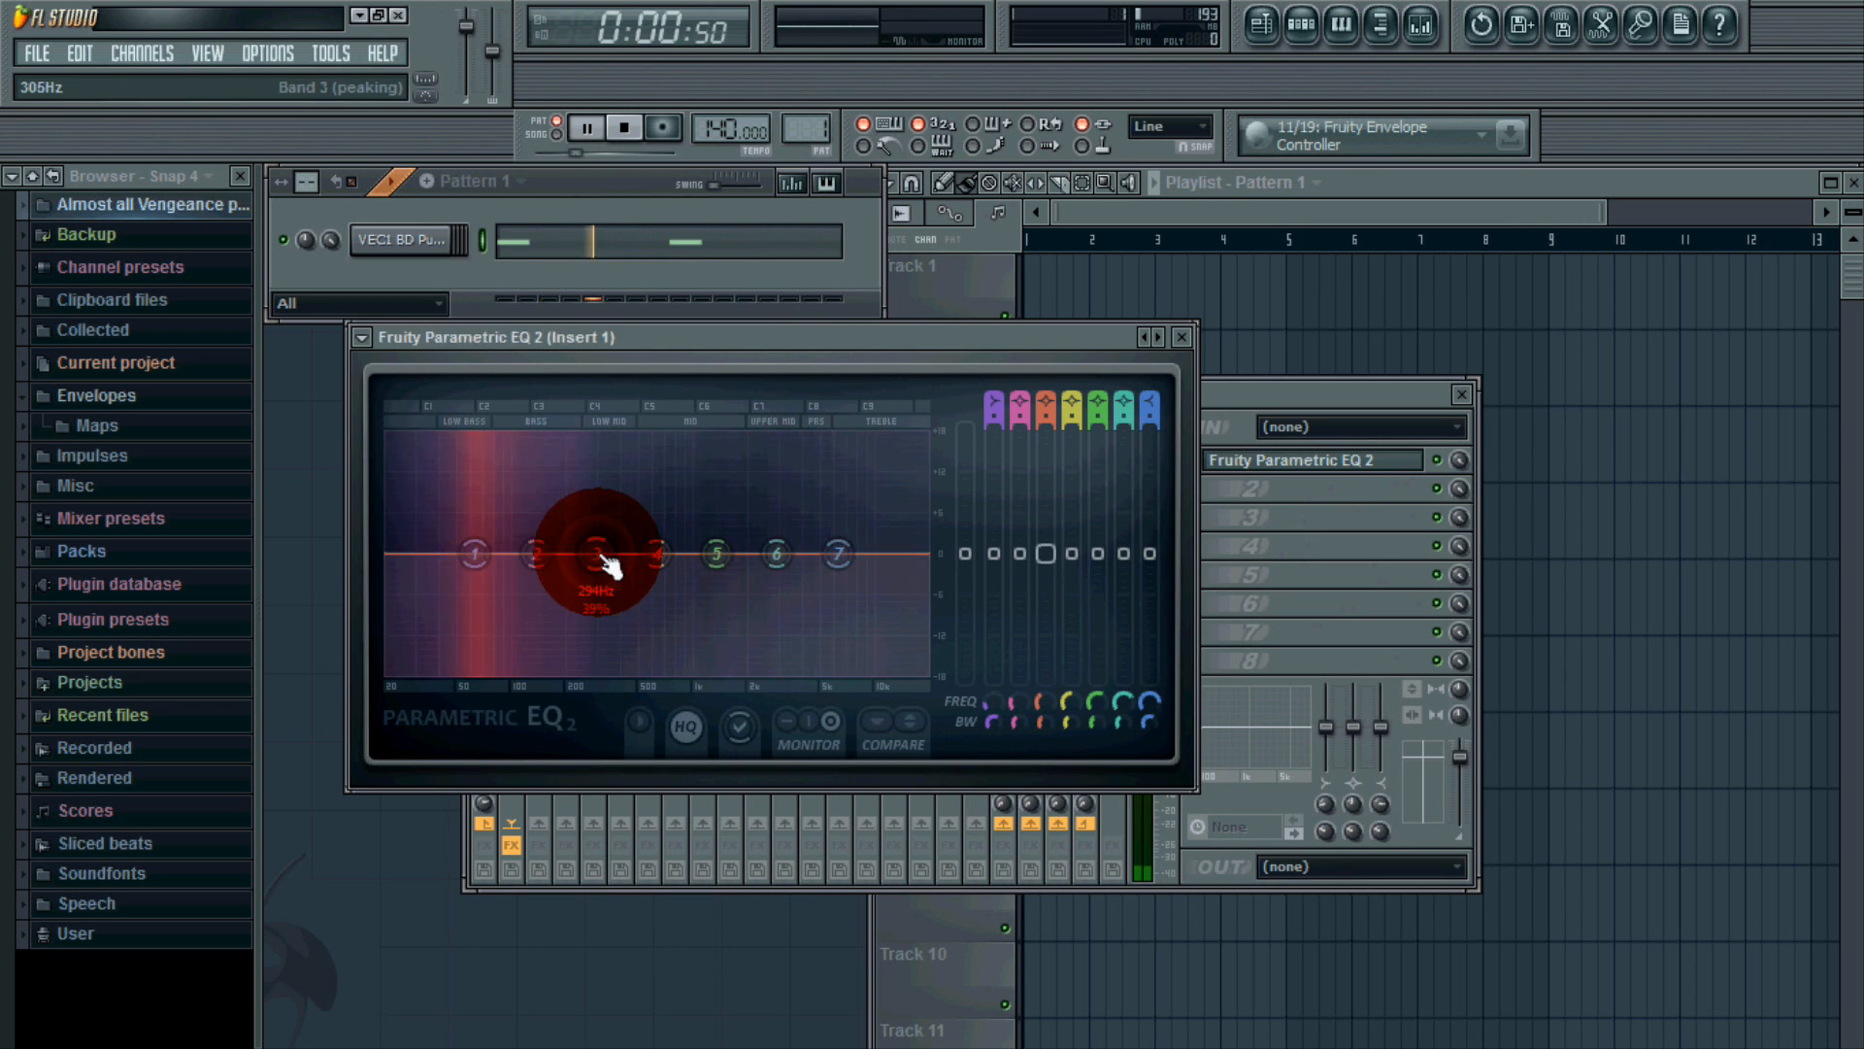
mouse_move(610, 566)
mouse_down()
mouse_move(602, 626)
mouse_move(601, 591)
mouse_up()
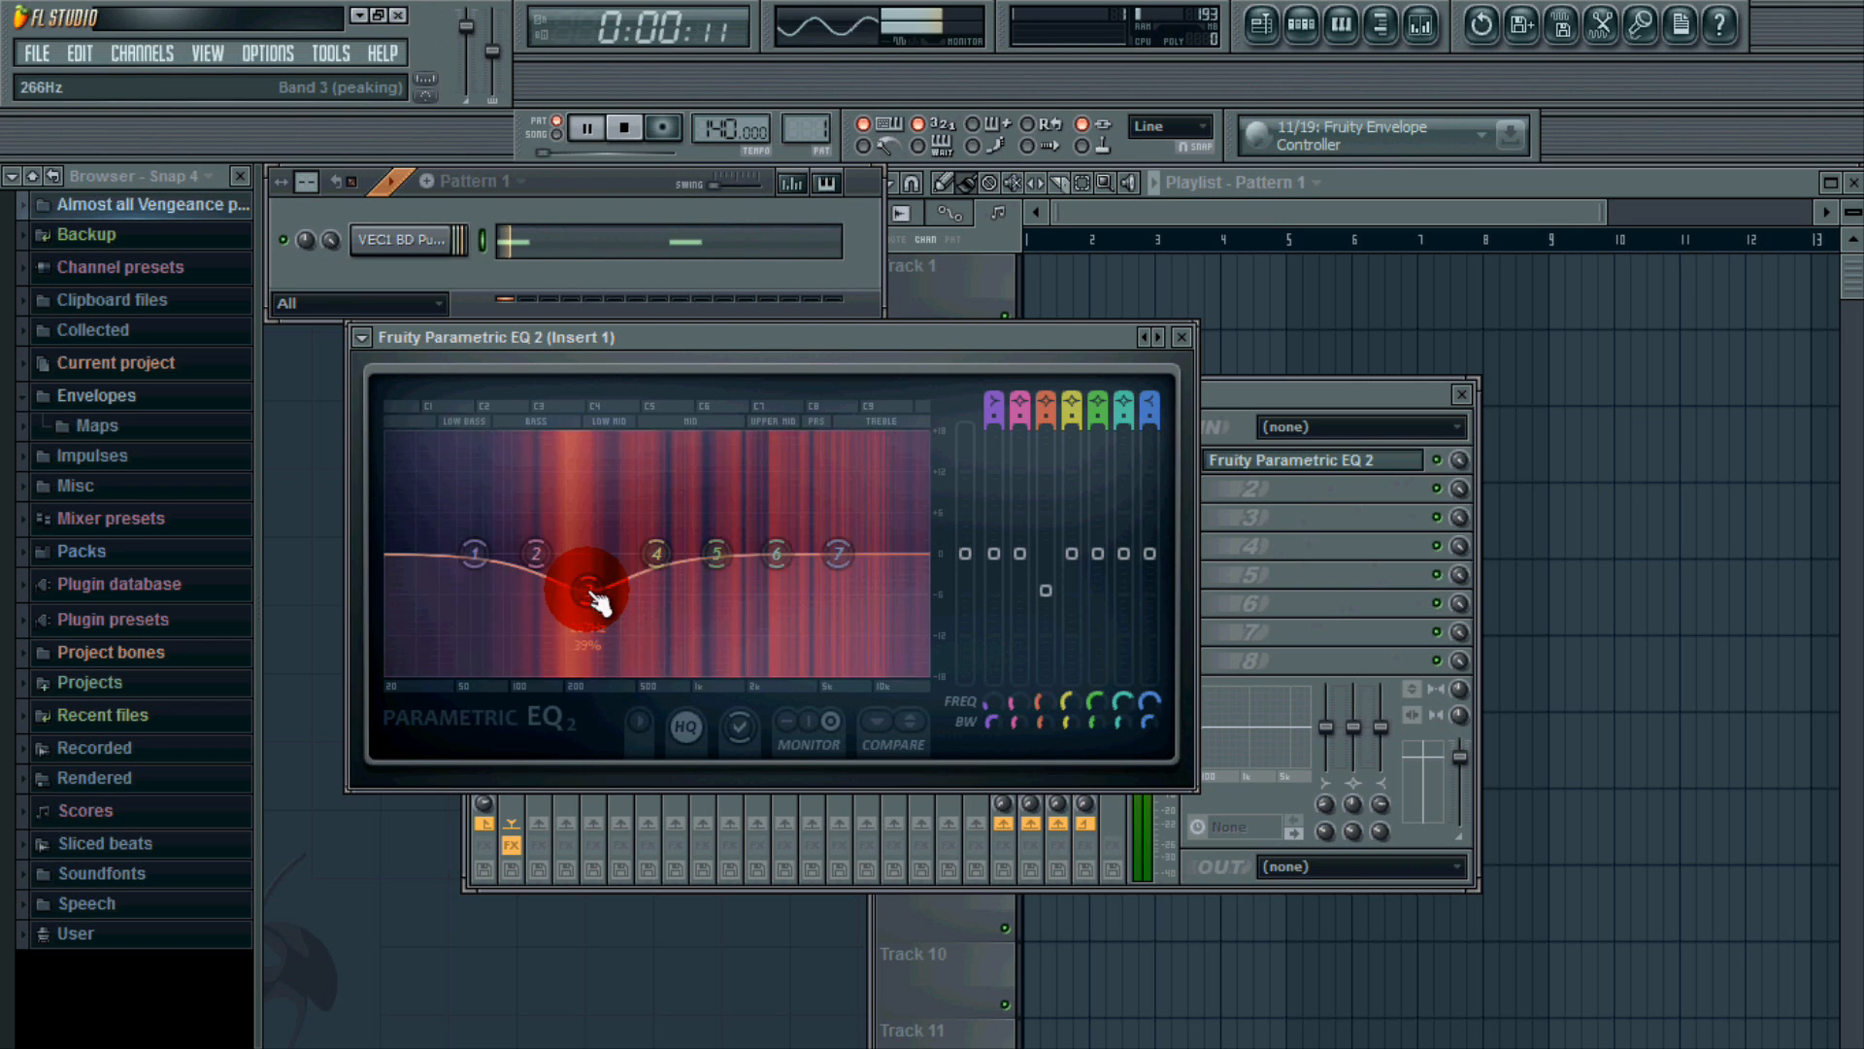
drag(838, 554, 793, 552)
click(628, 130)
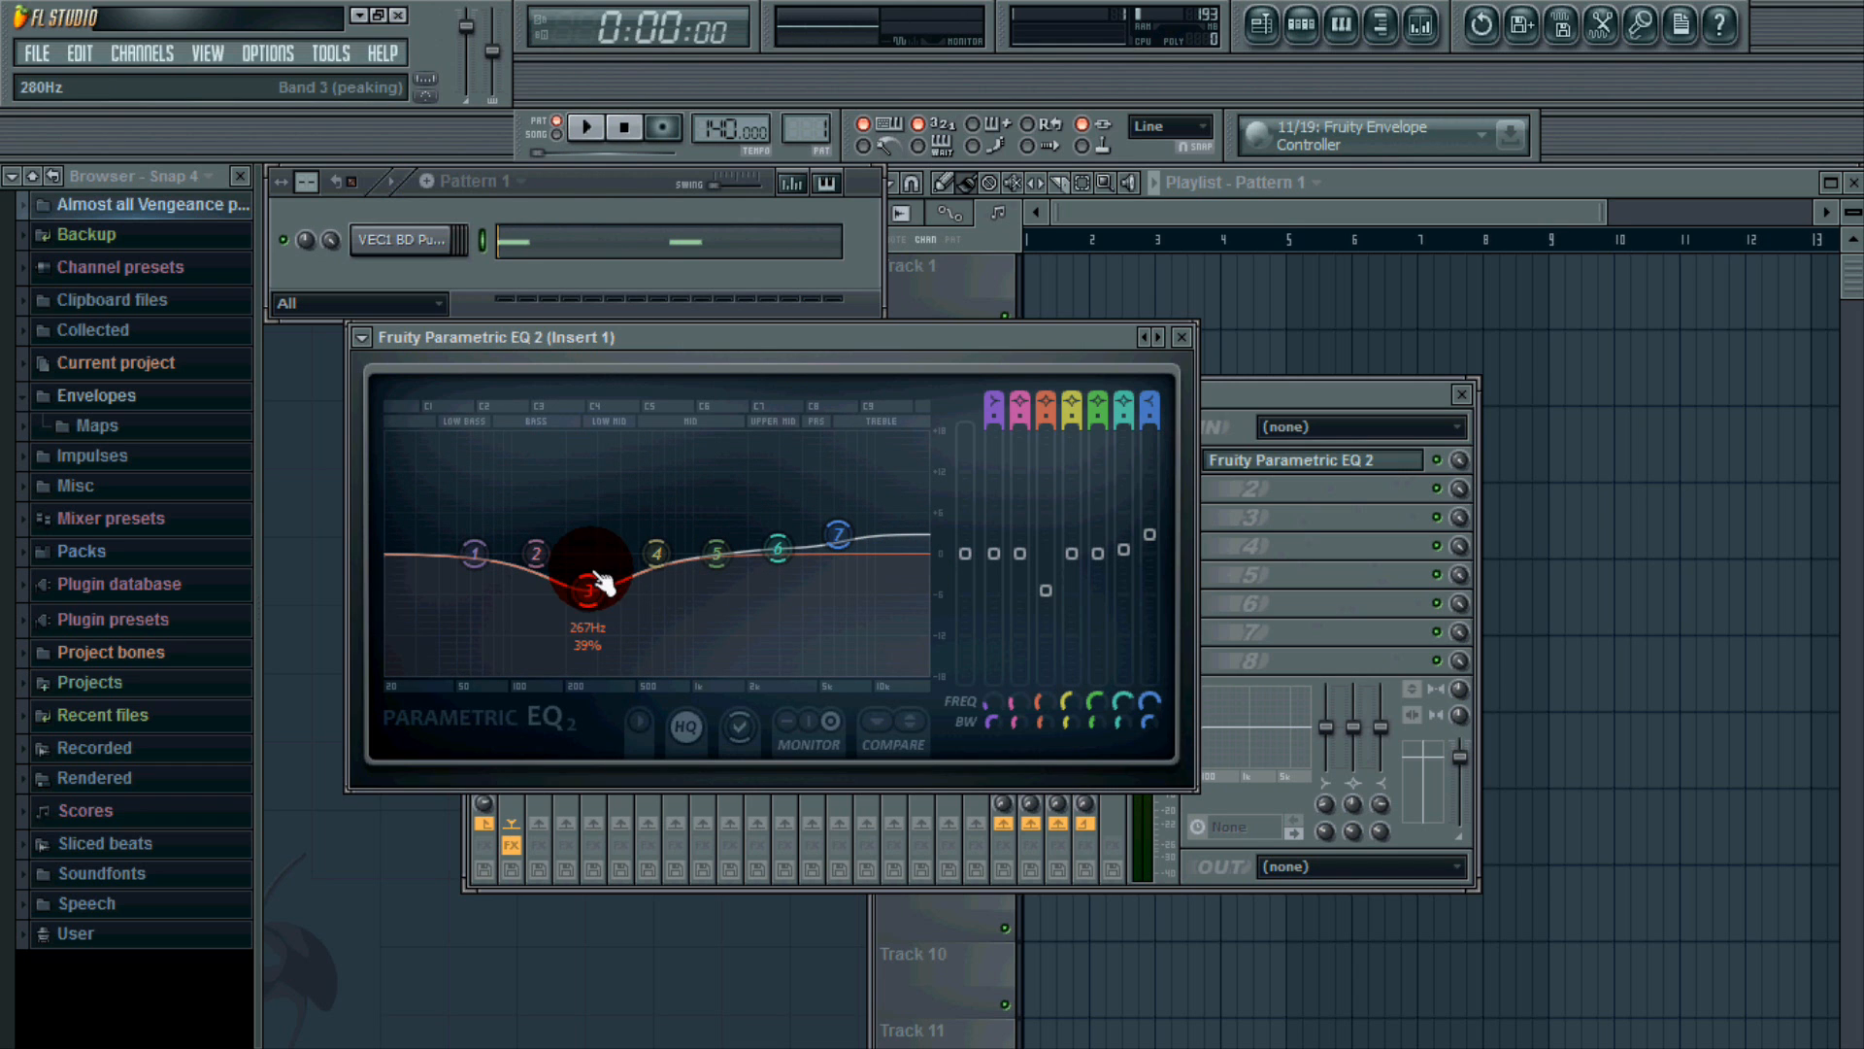
drag(588, 622, 599, 609)
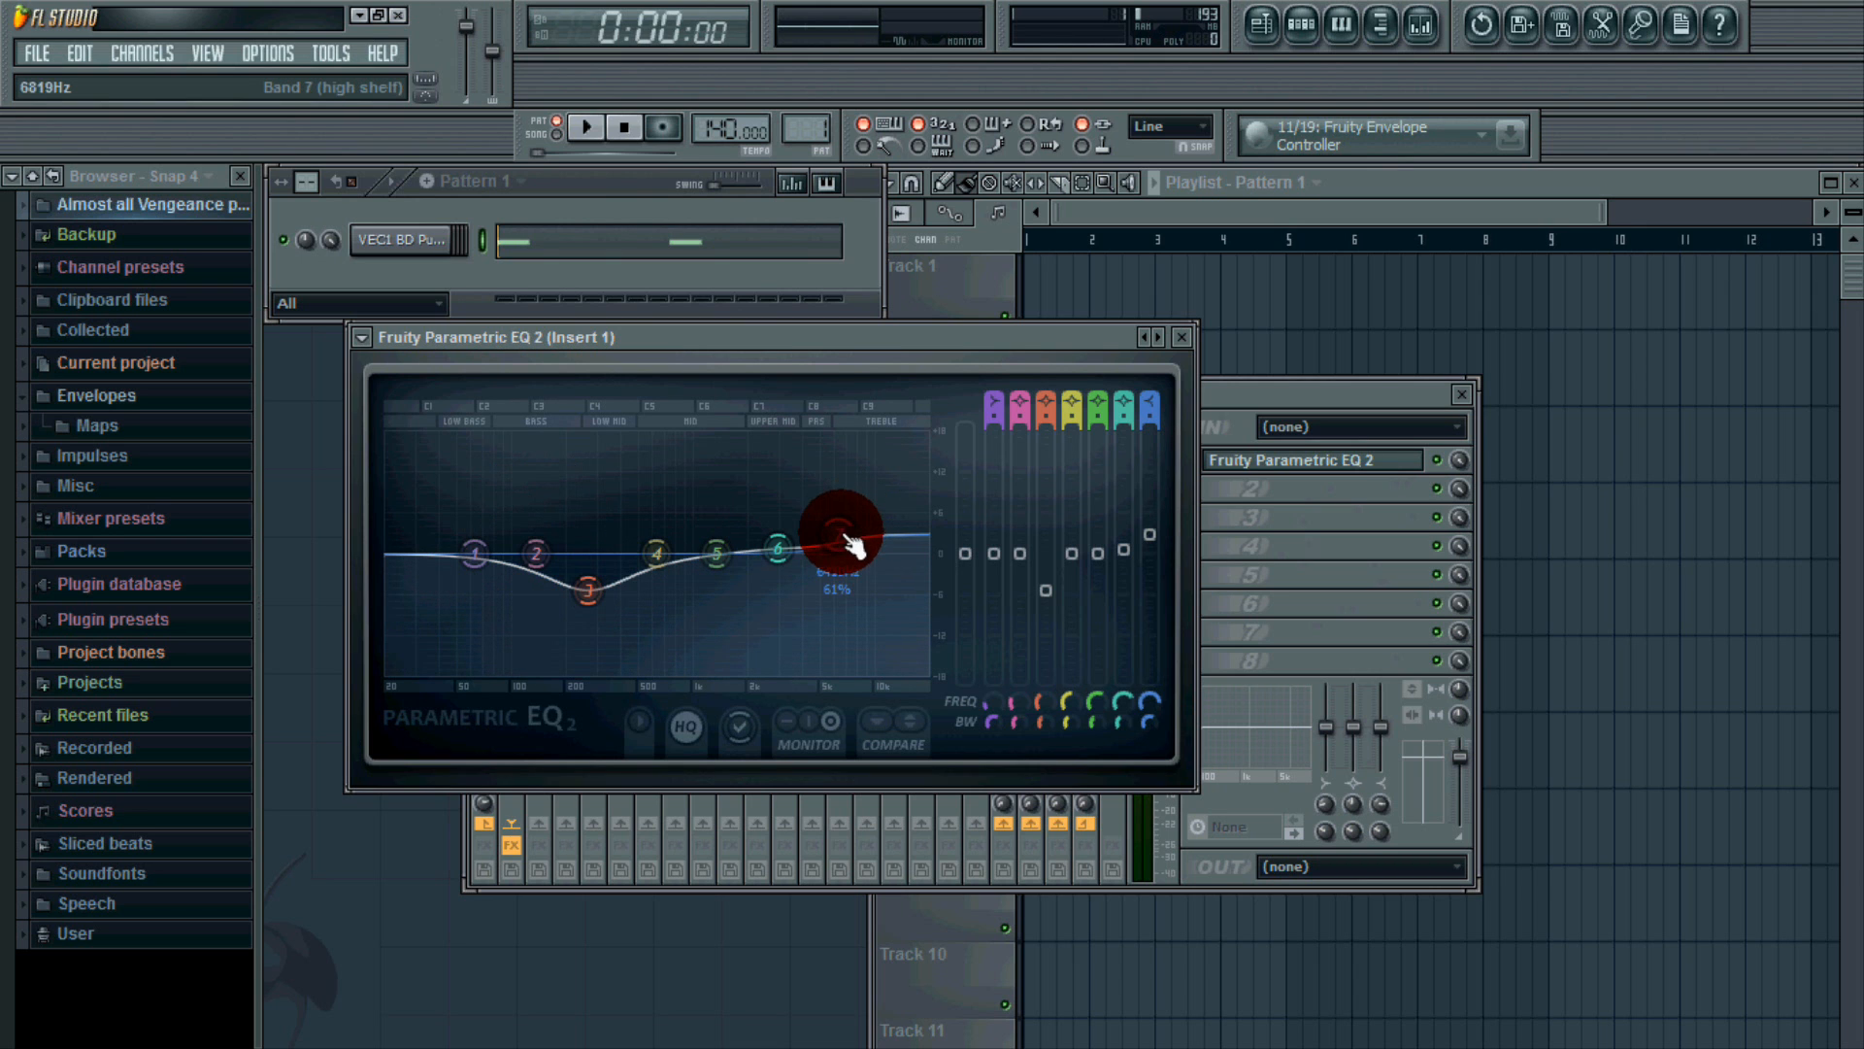
click(1187, 338)
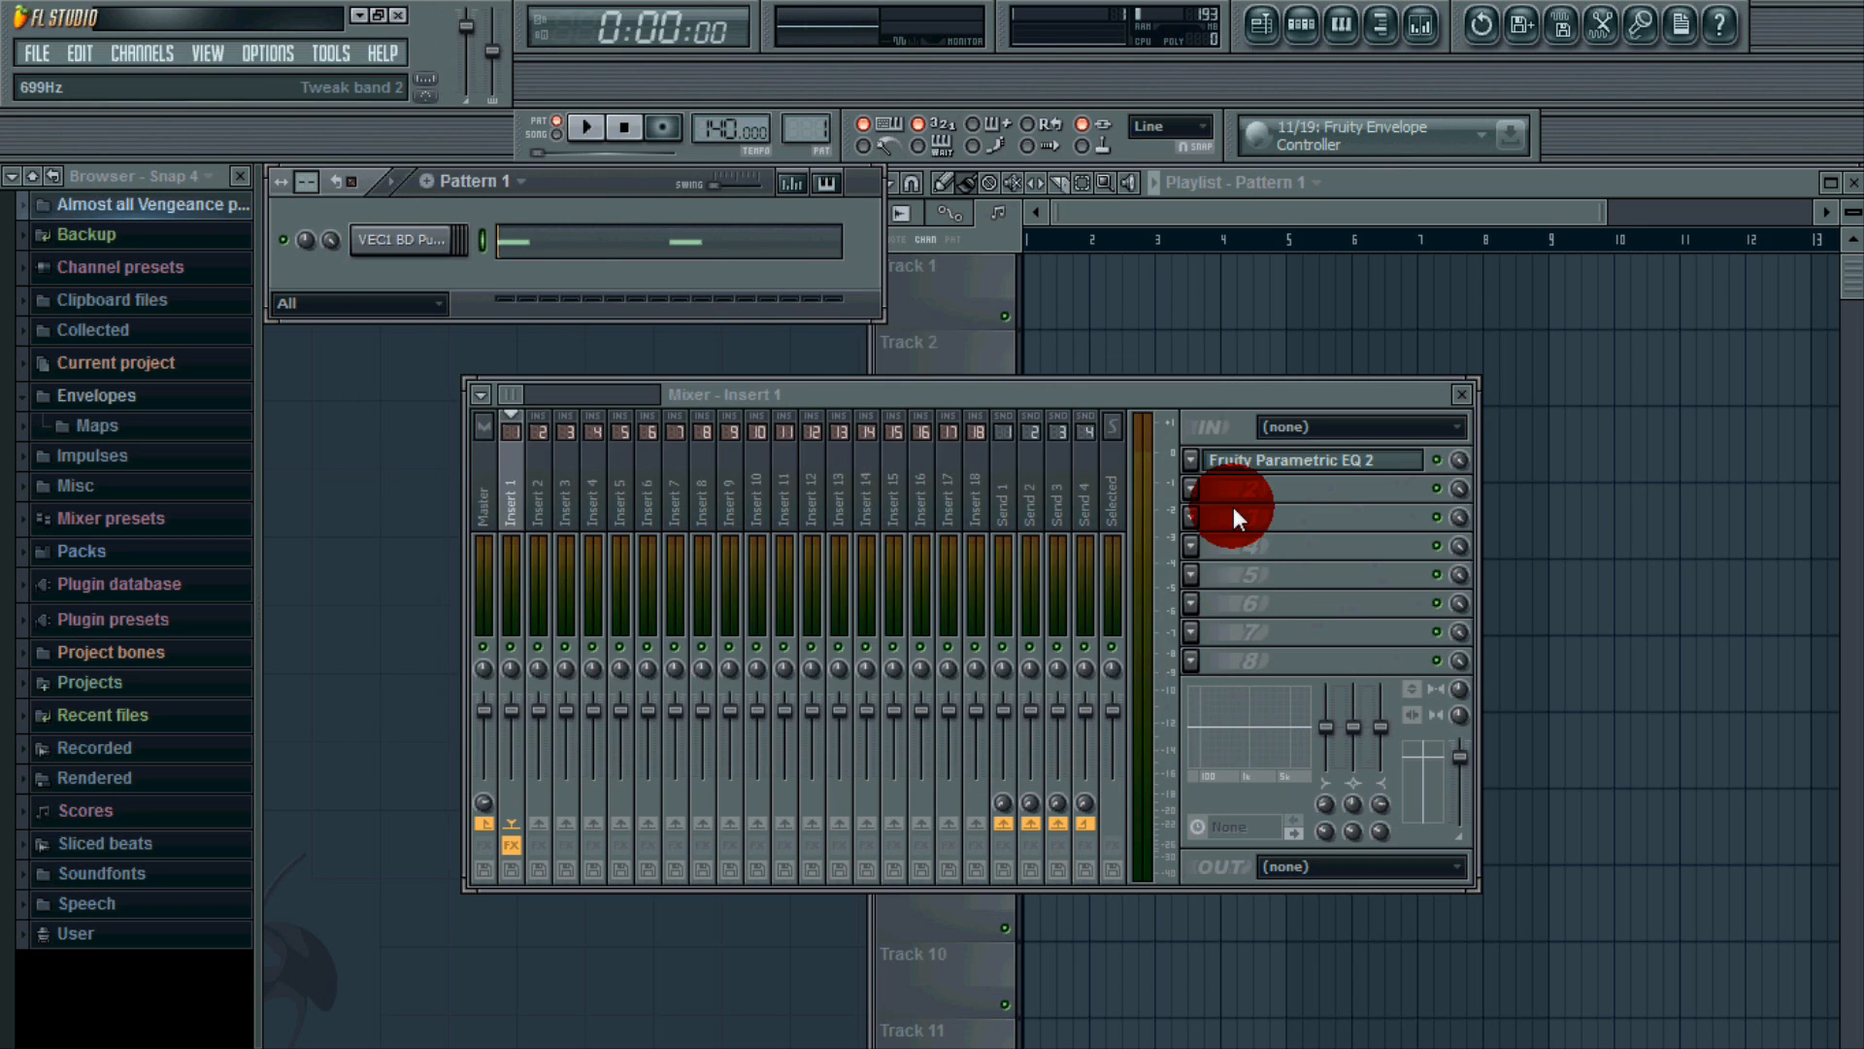
Load Fruity Compressor into the second effect slot of Insert 1 and apply its FastMaster preset.
click(1196, 490)
click(1534, 561)
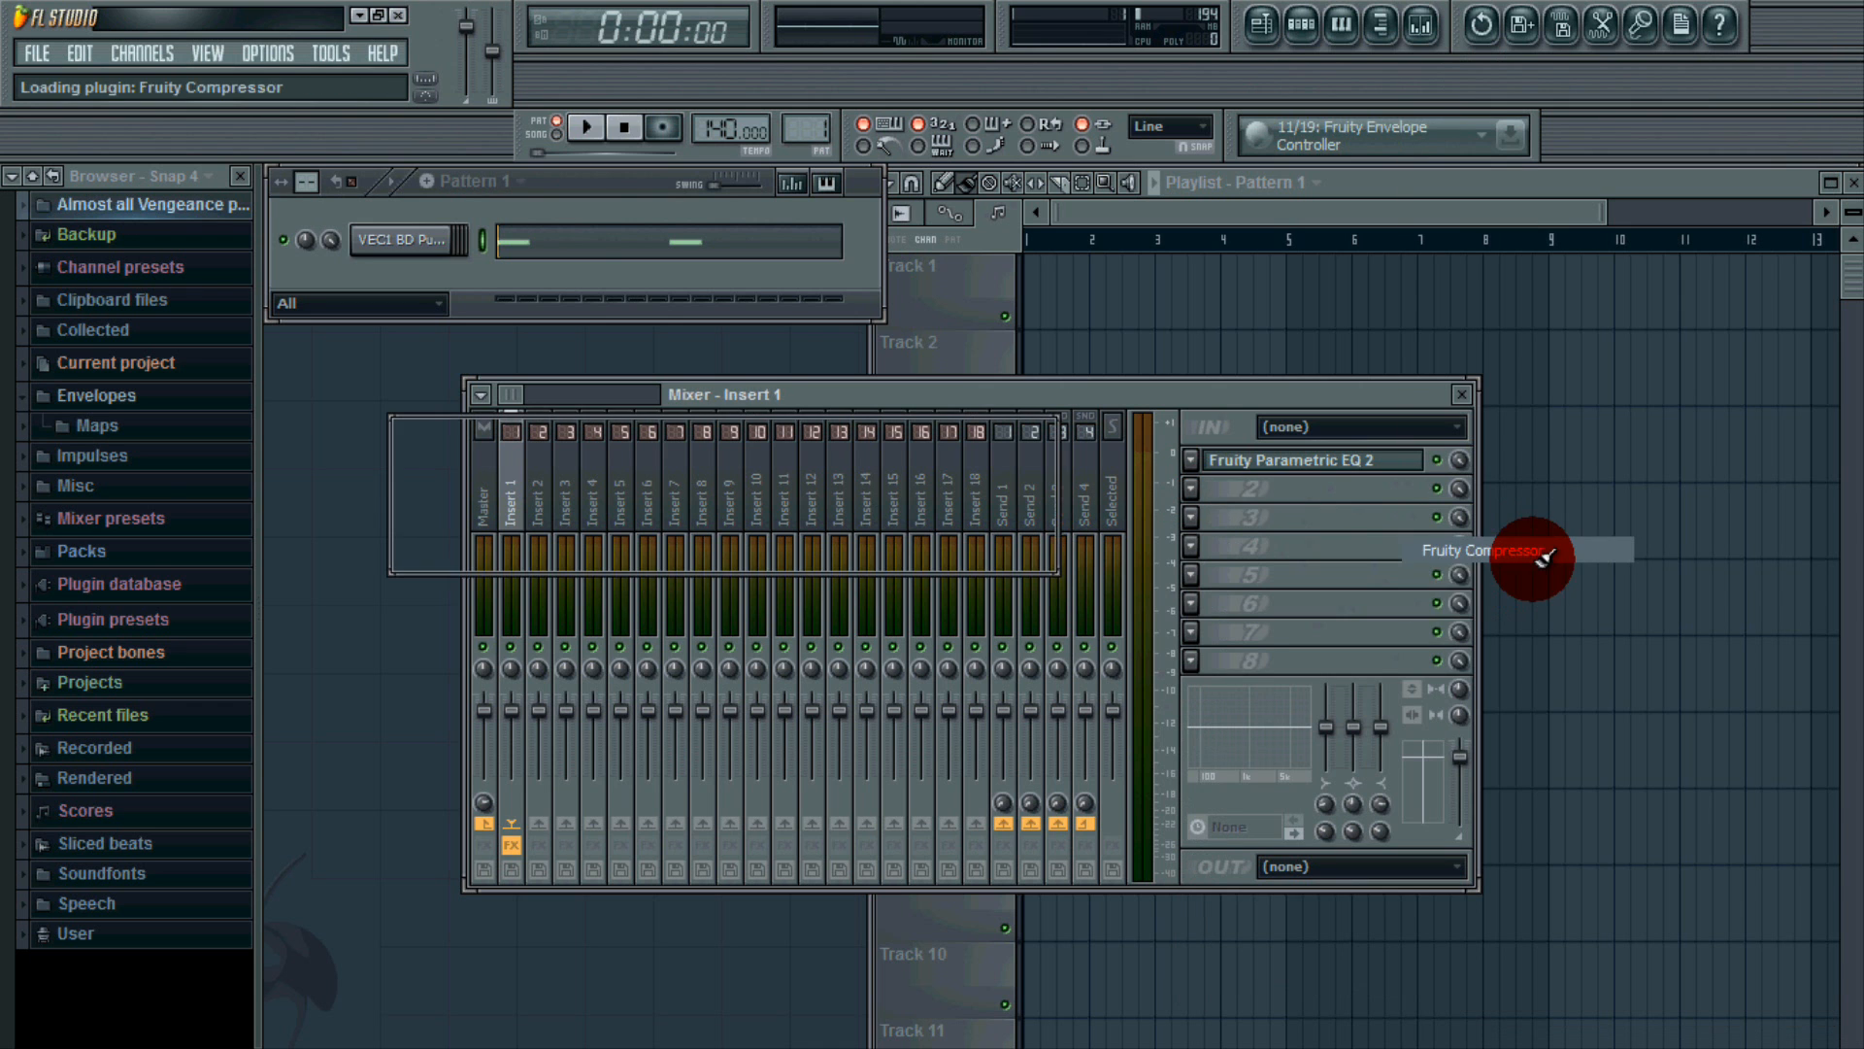
drag(871, 462, 821, 532)
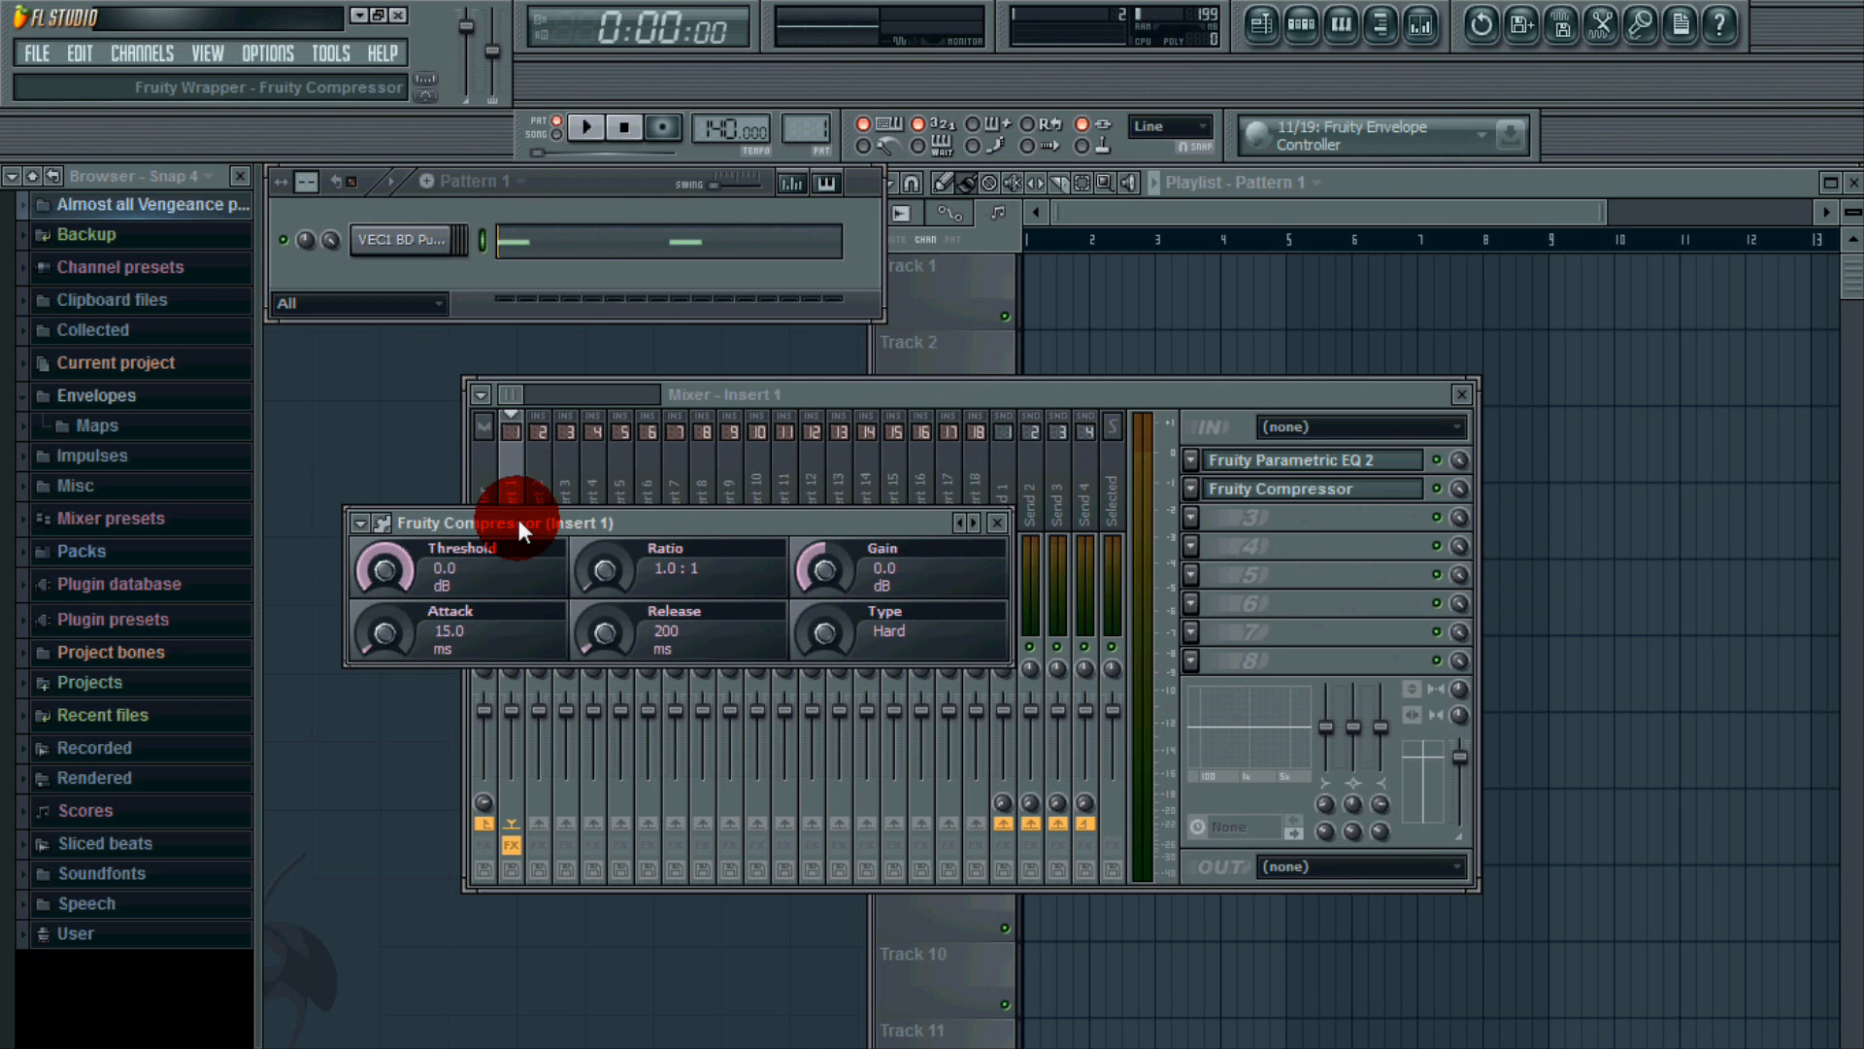
click(968, 525)
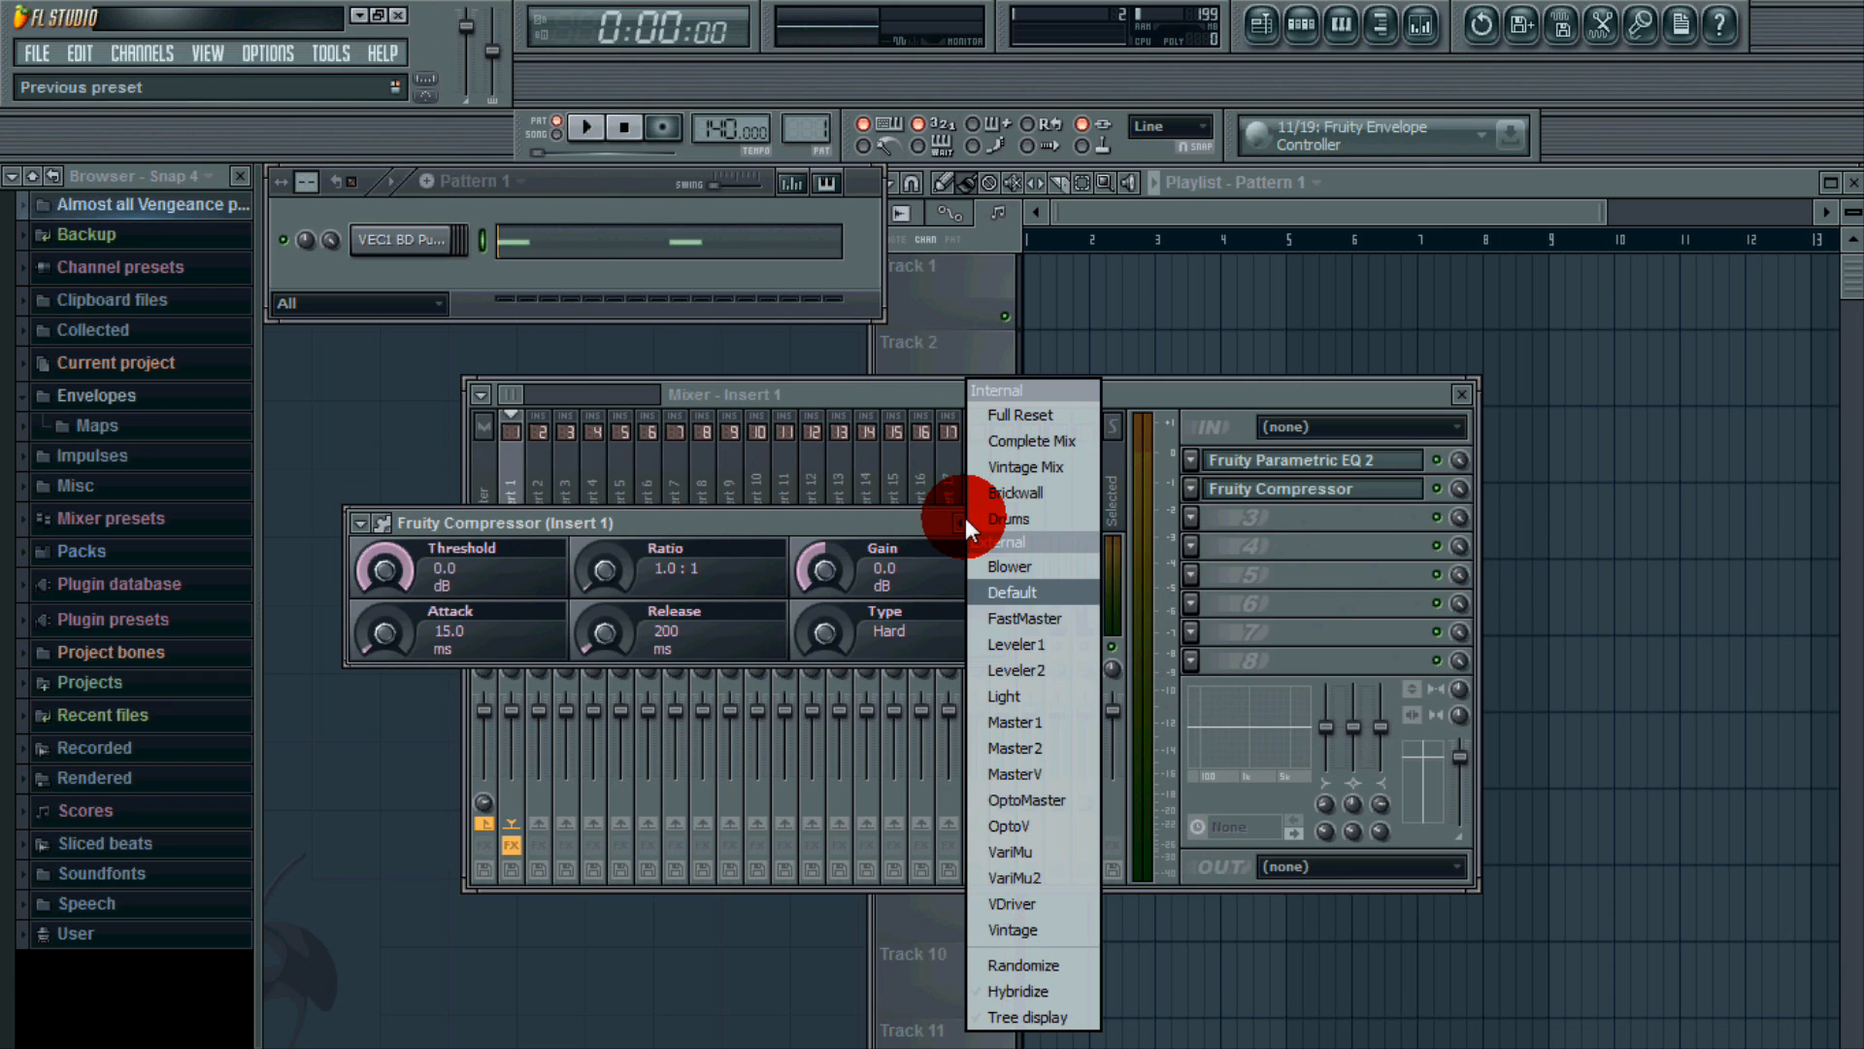
click(1068, 620)
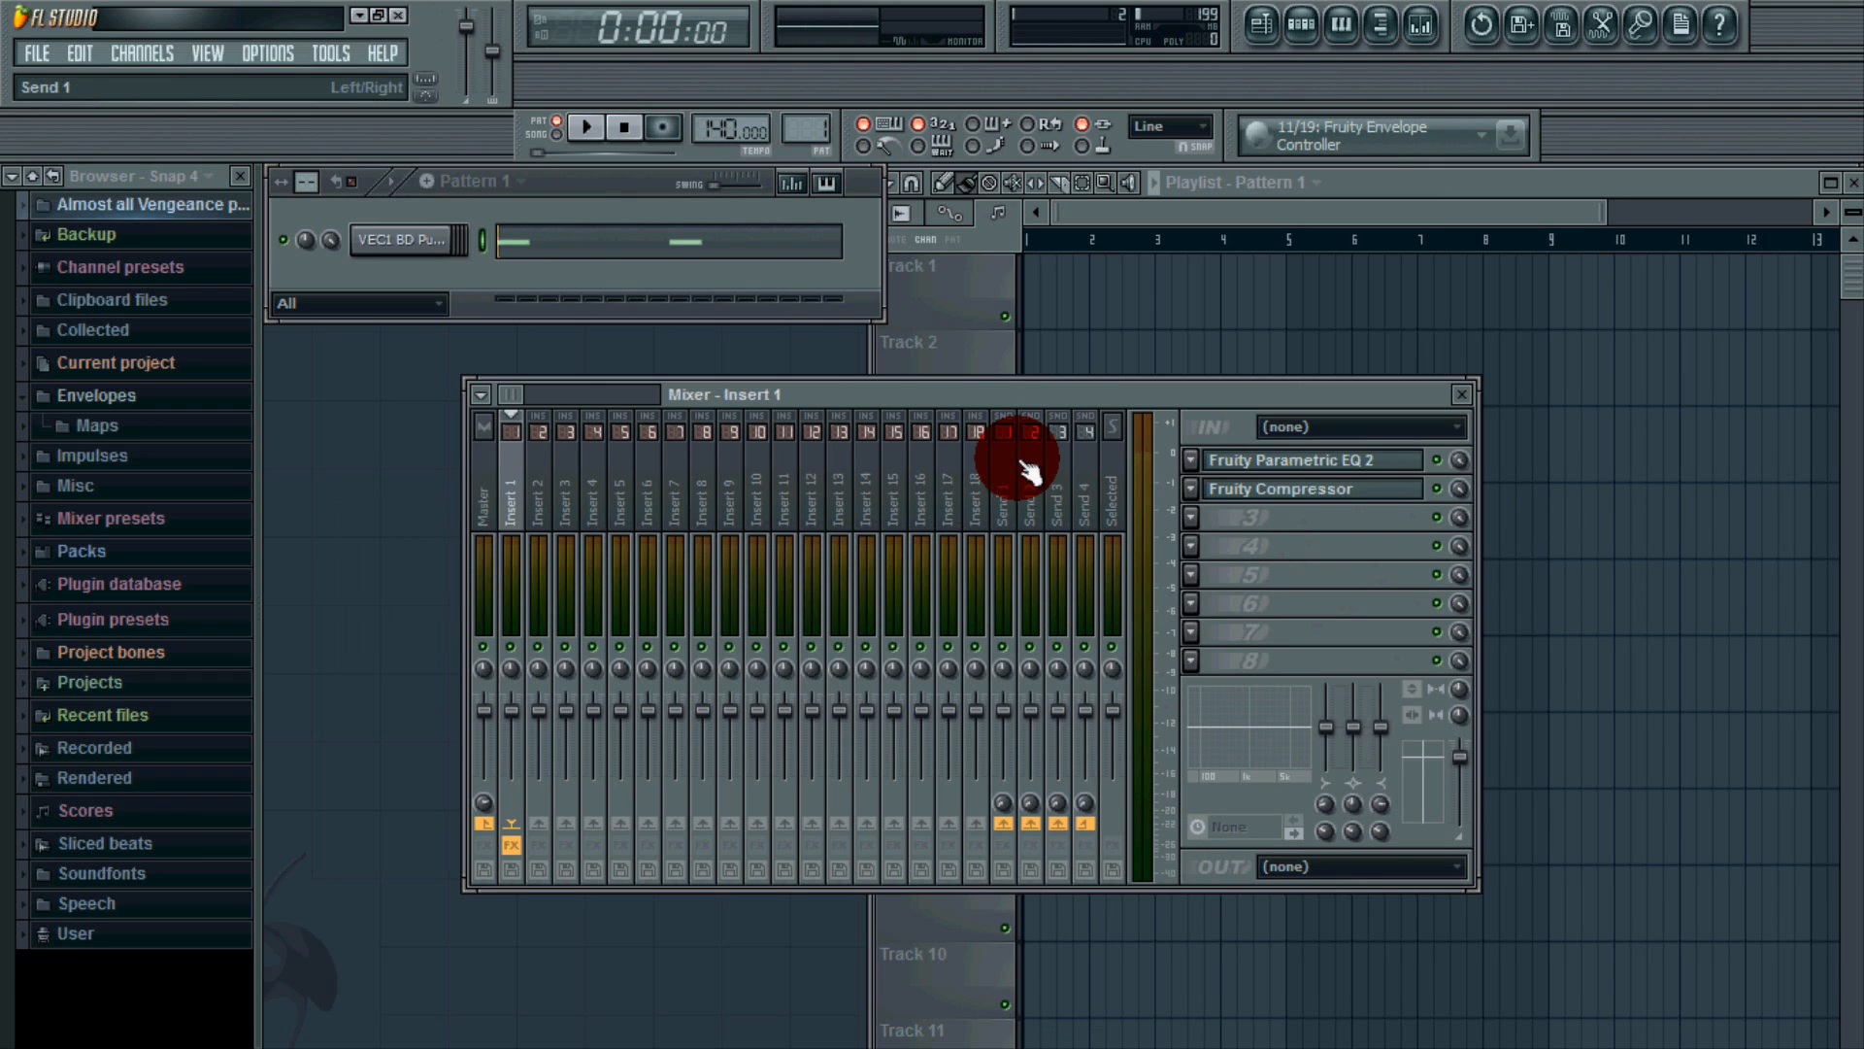
Compare the kick's sound with the EQ and compressor enabled and bypassed, leaving both effects enabled.
key(space)
key(space)
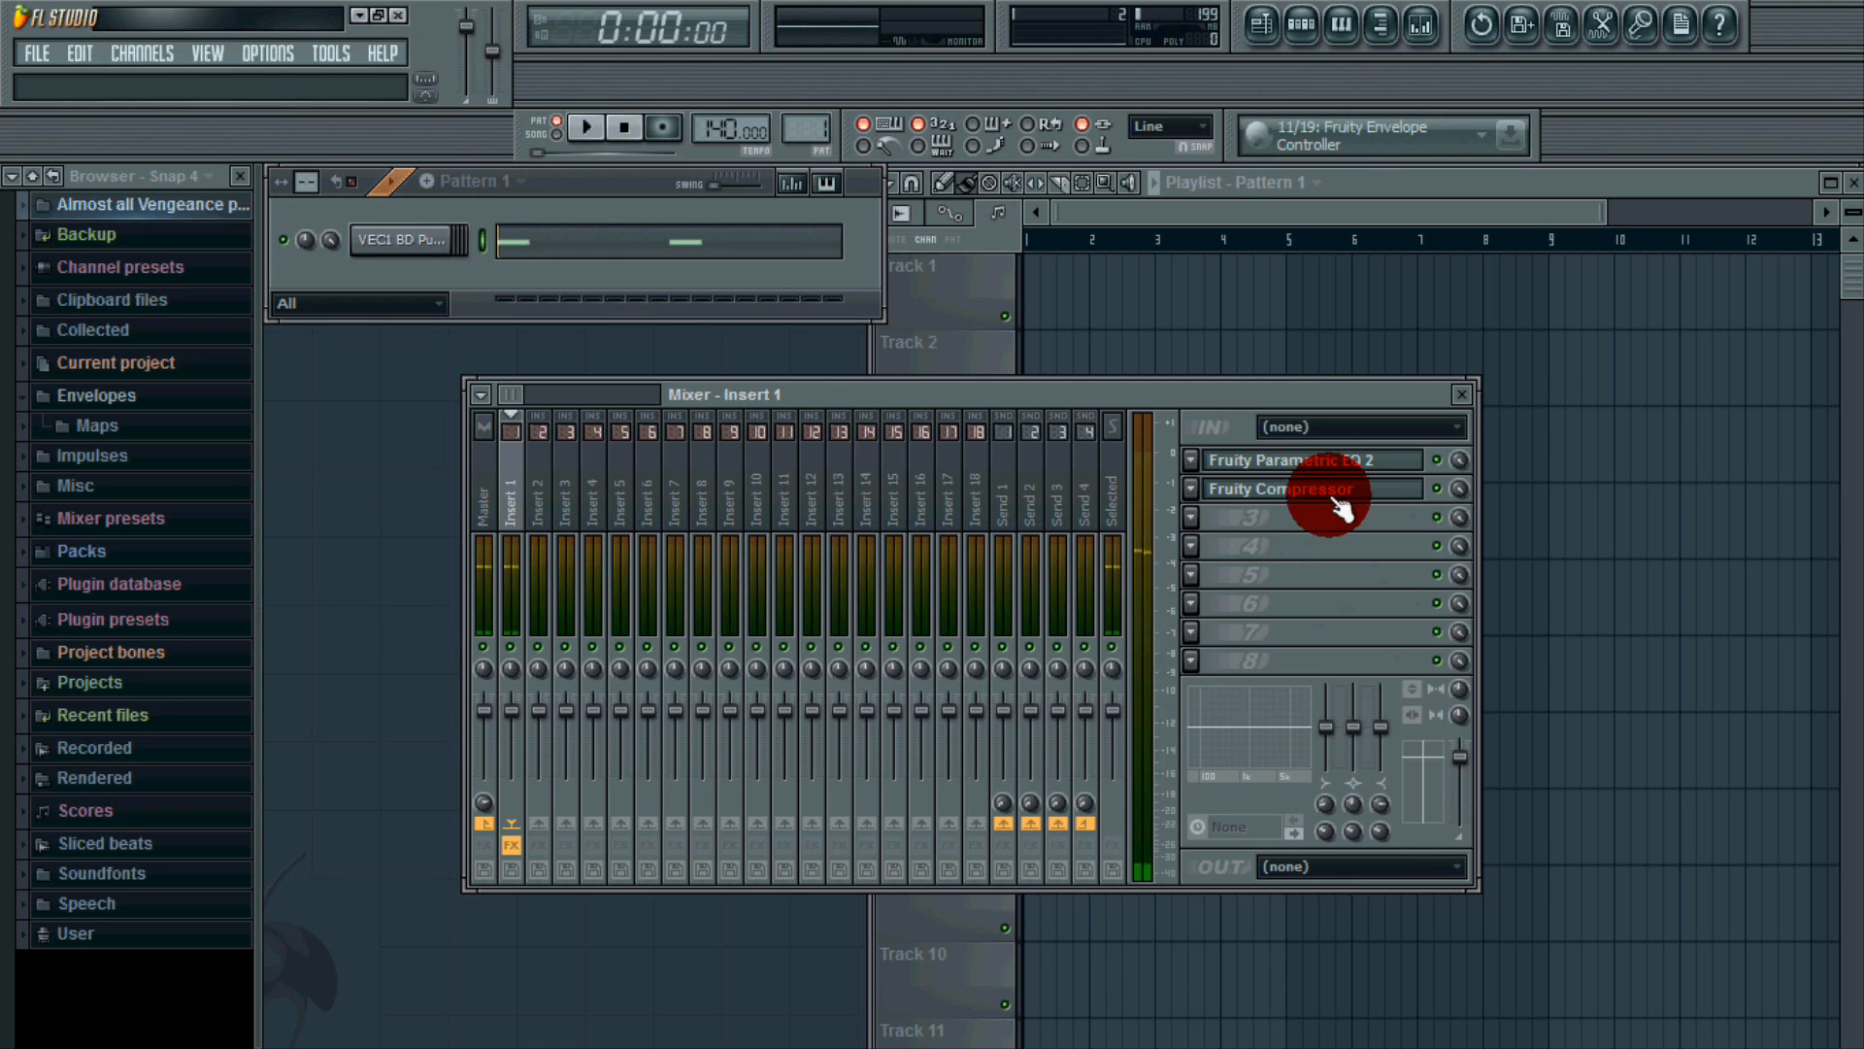
key(space)
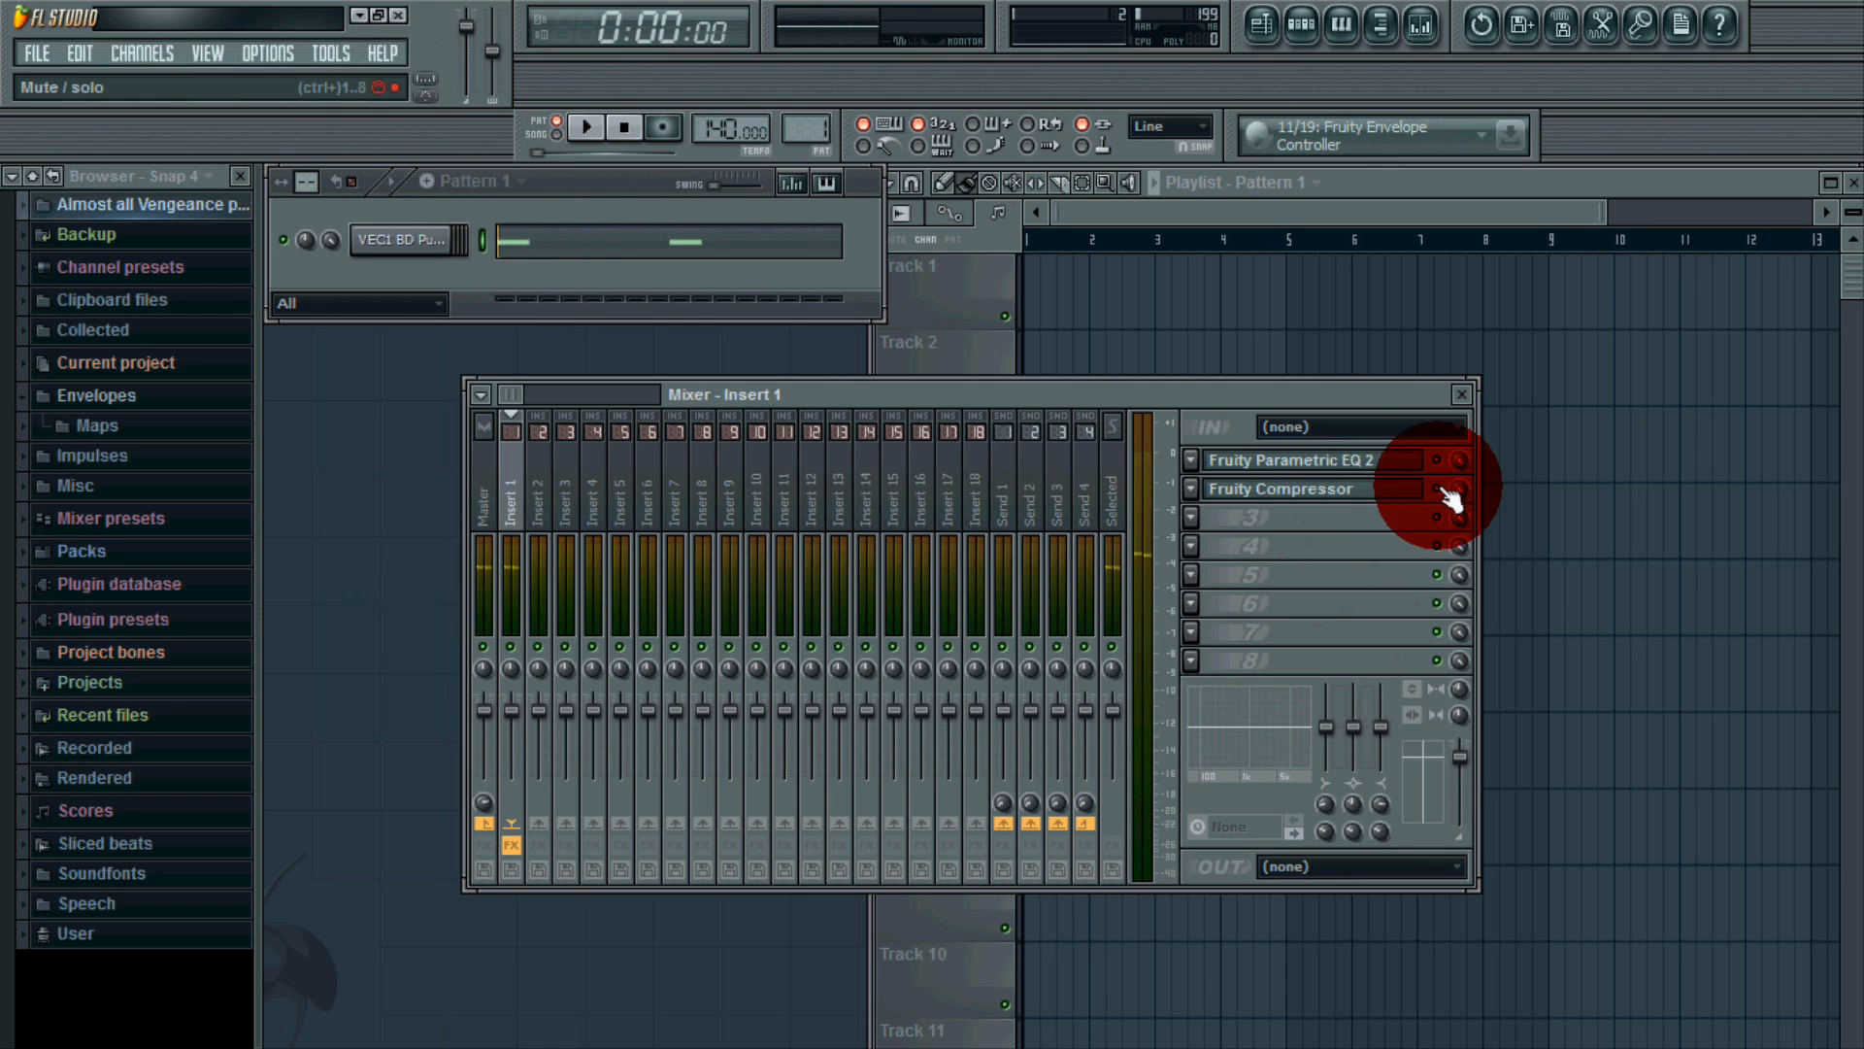
click(1438, 460)
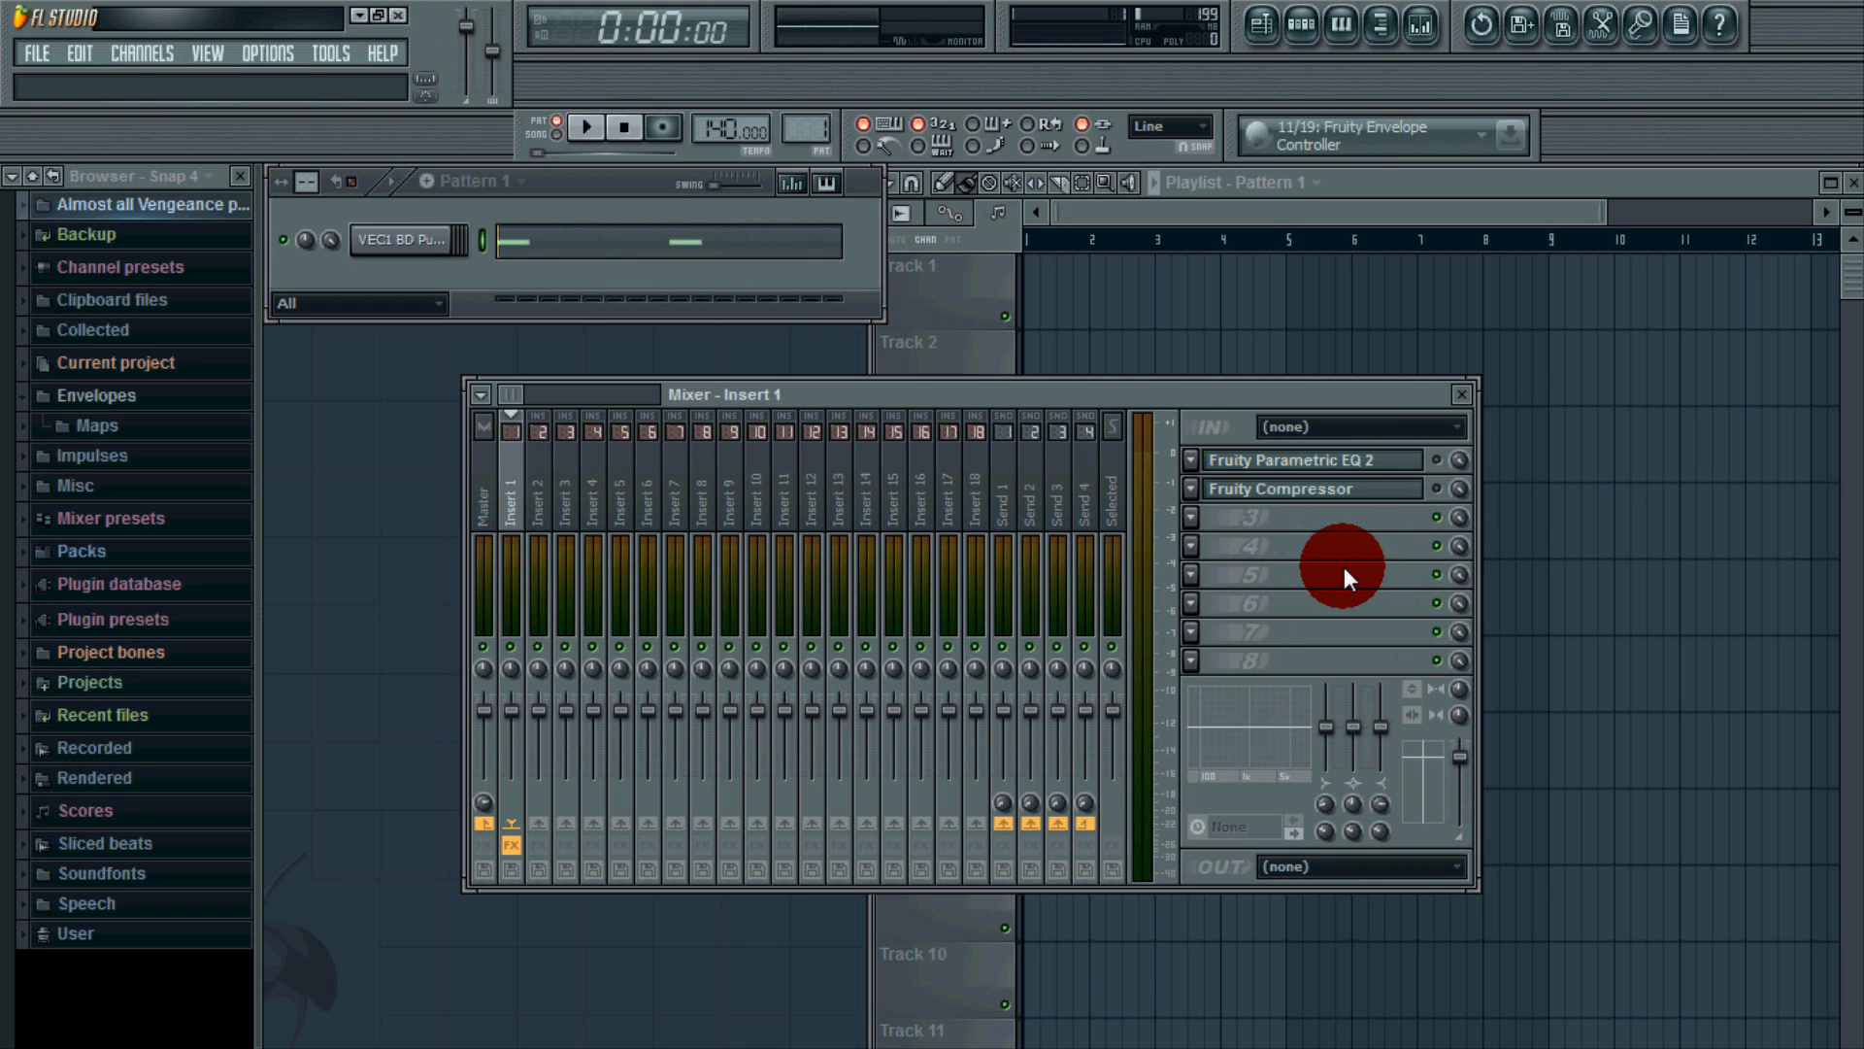
key(space)
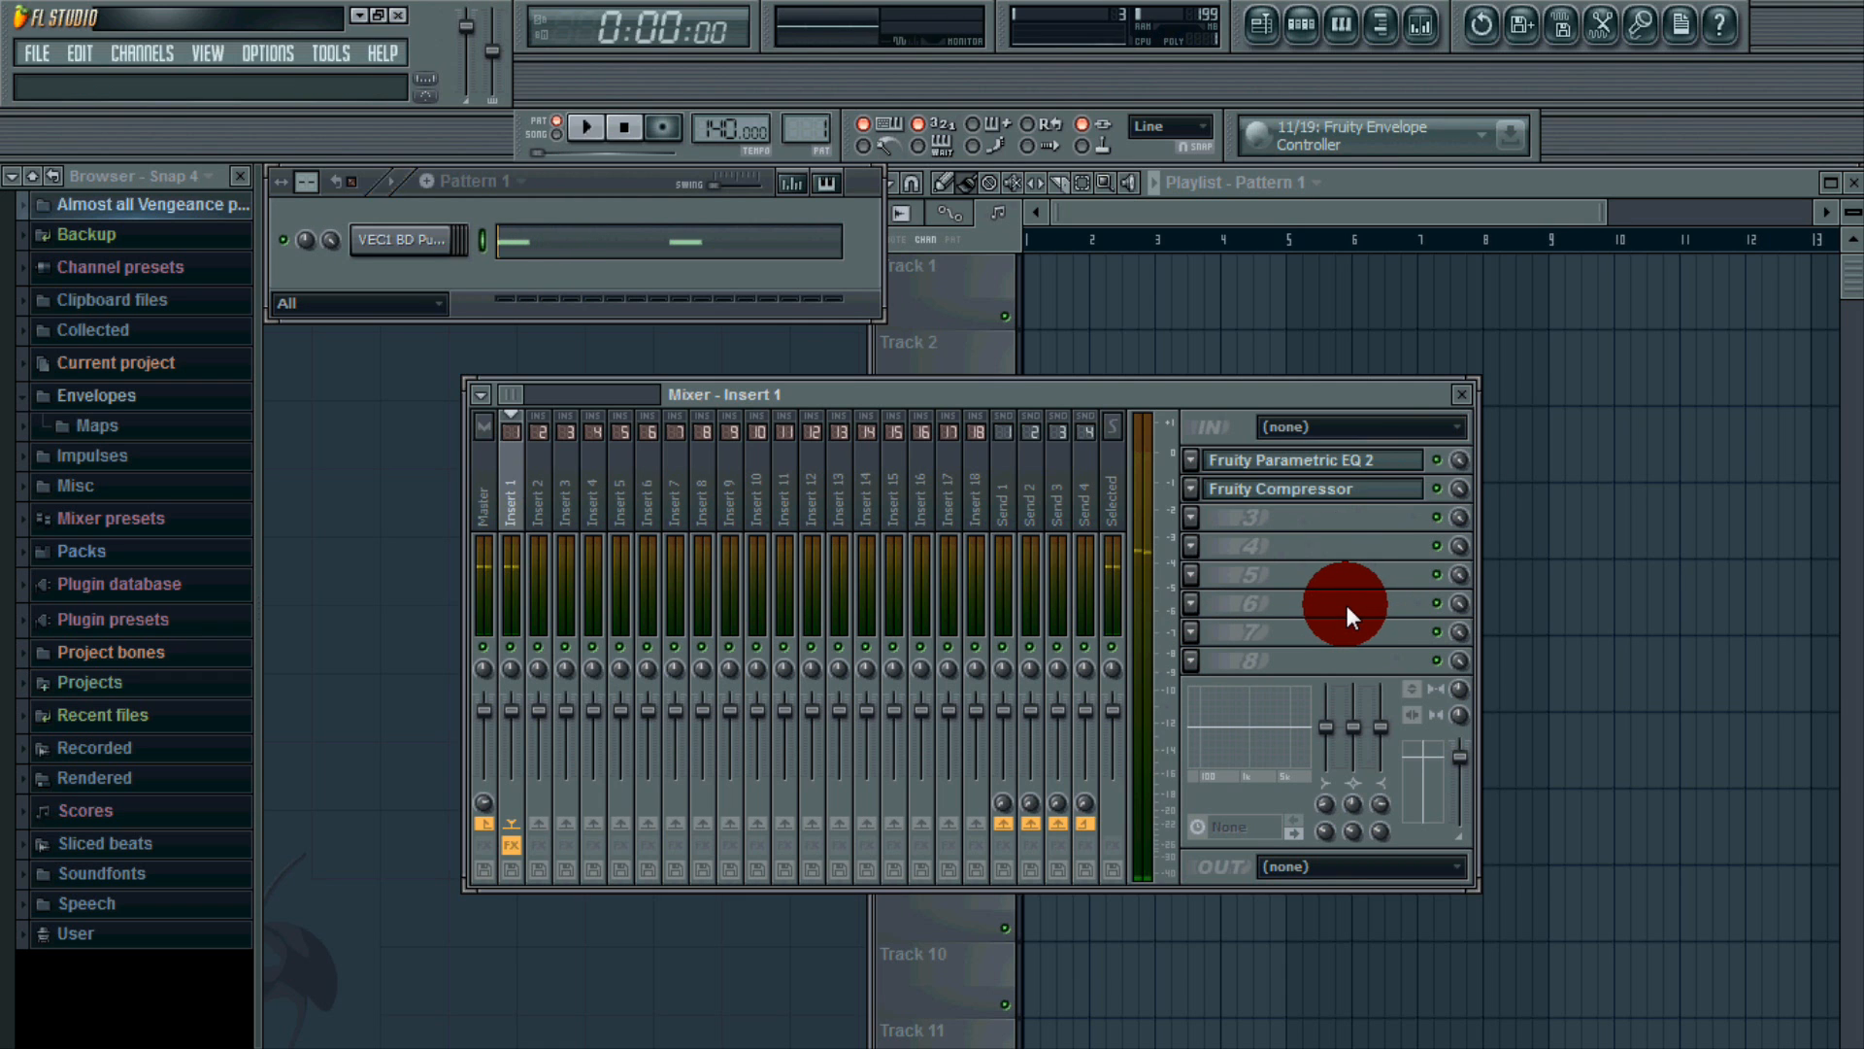
Slightly lower the high-shelf band 7 boost in Insert 1's Parametric EQ 2, audition the kick, and close the EQ and mixer.
click(1361, 466)
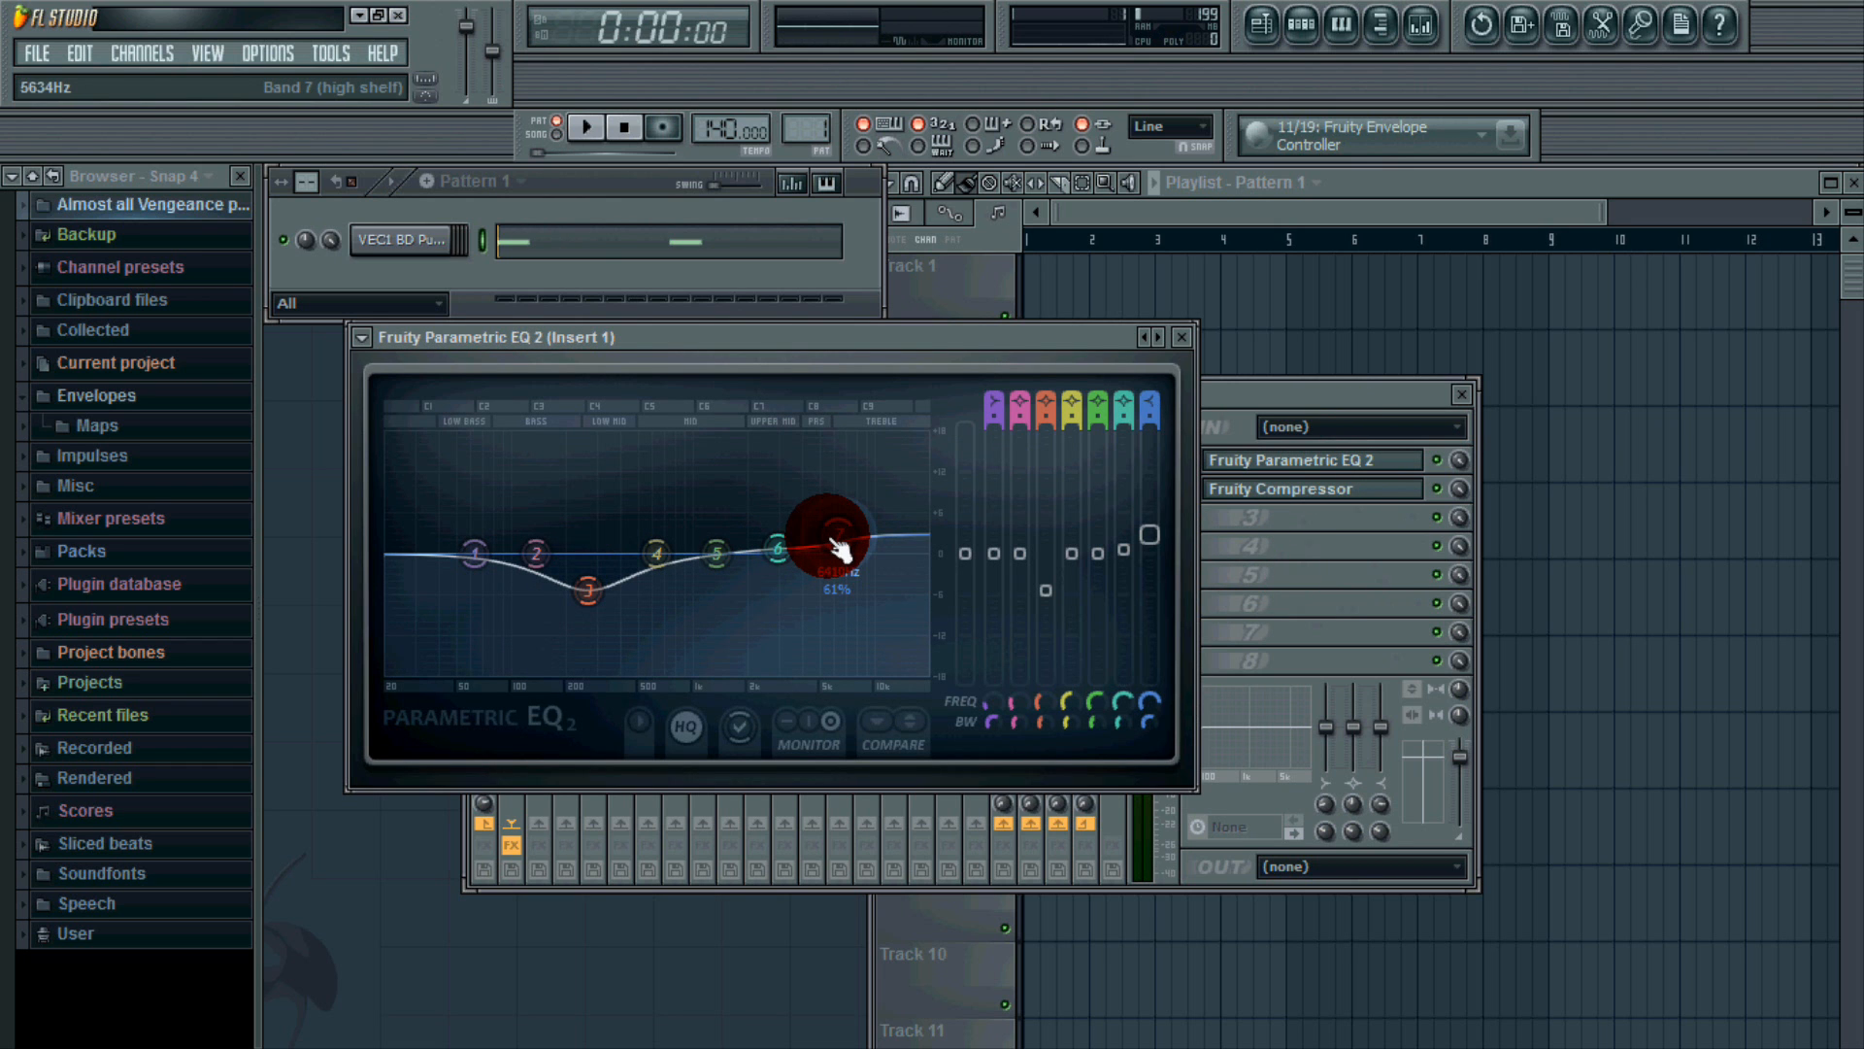
key(space)
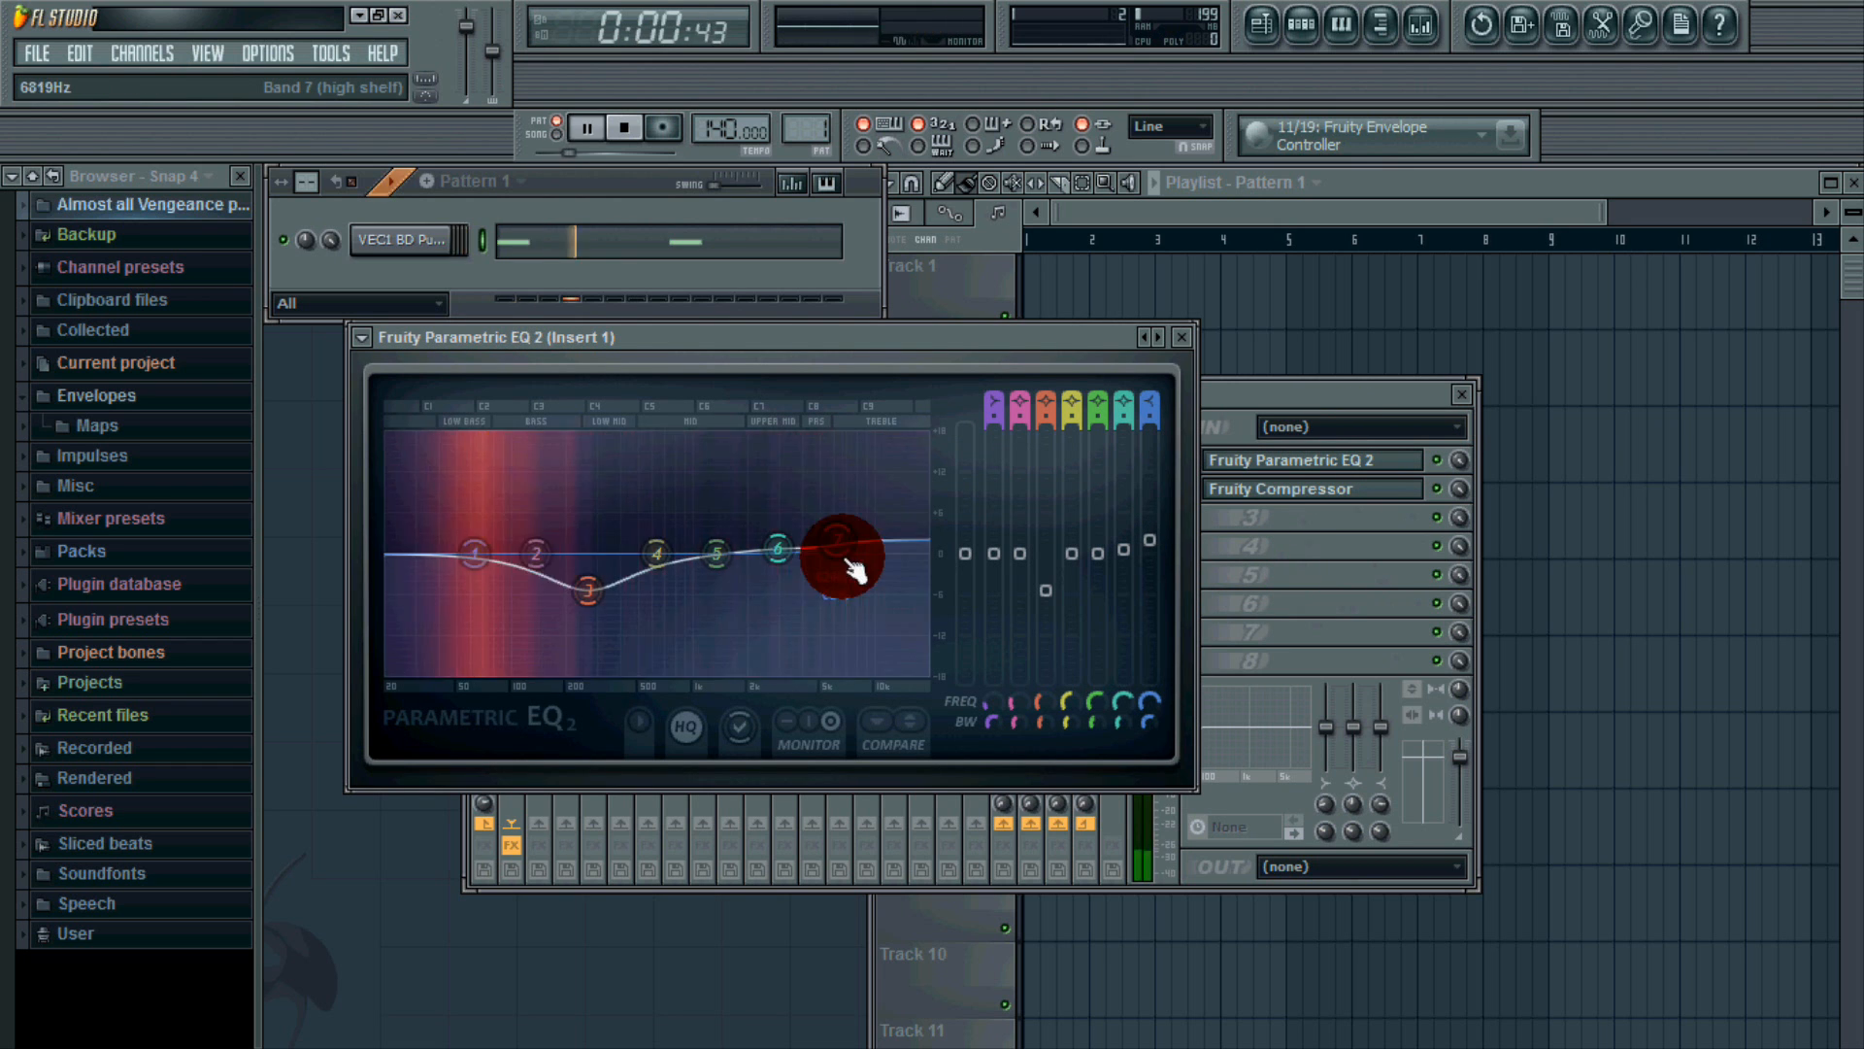
key(space)
key(space)
key(space)
key(Escape)
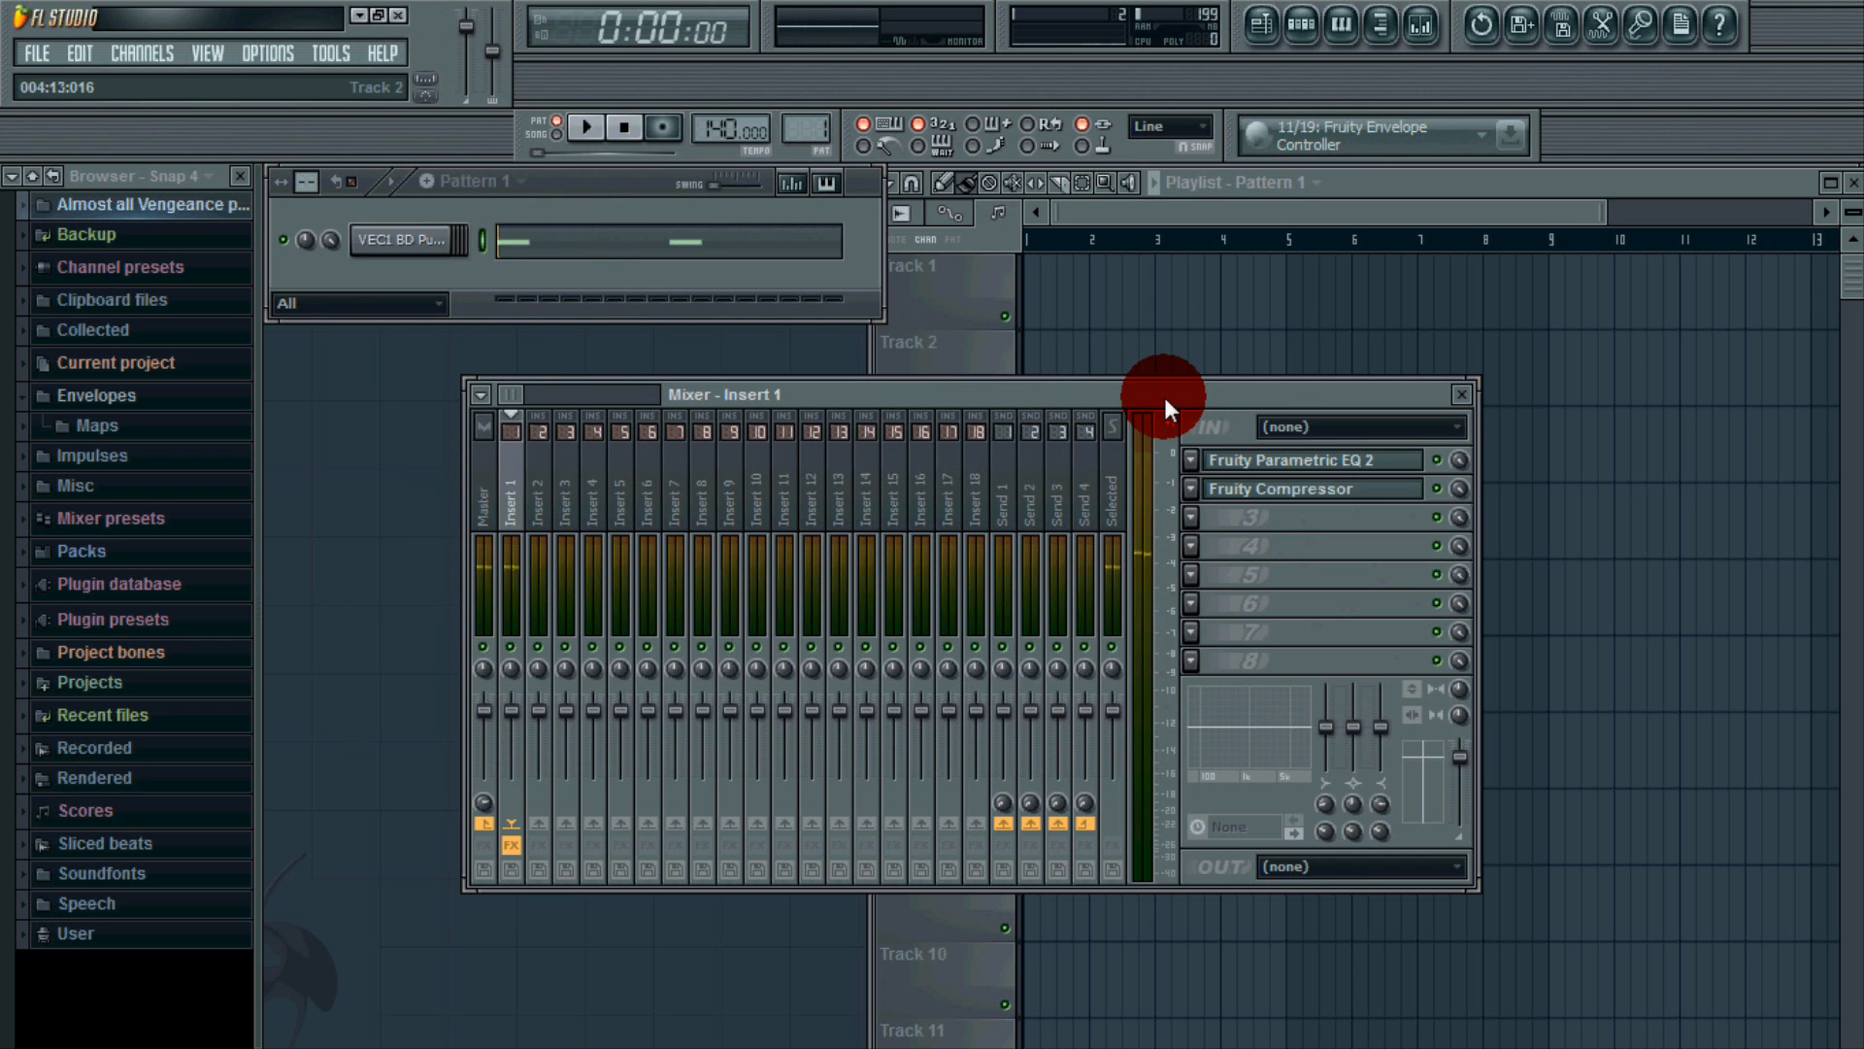
click(1466, 400)
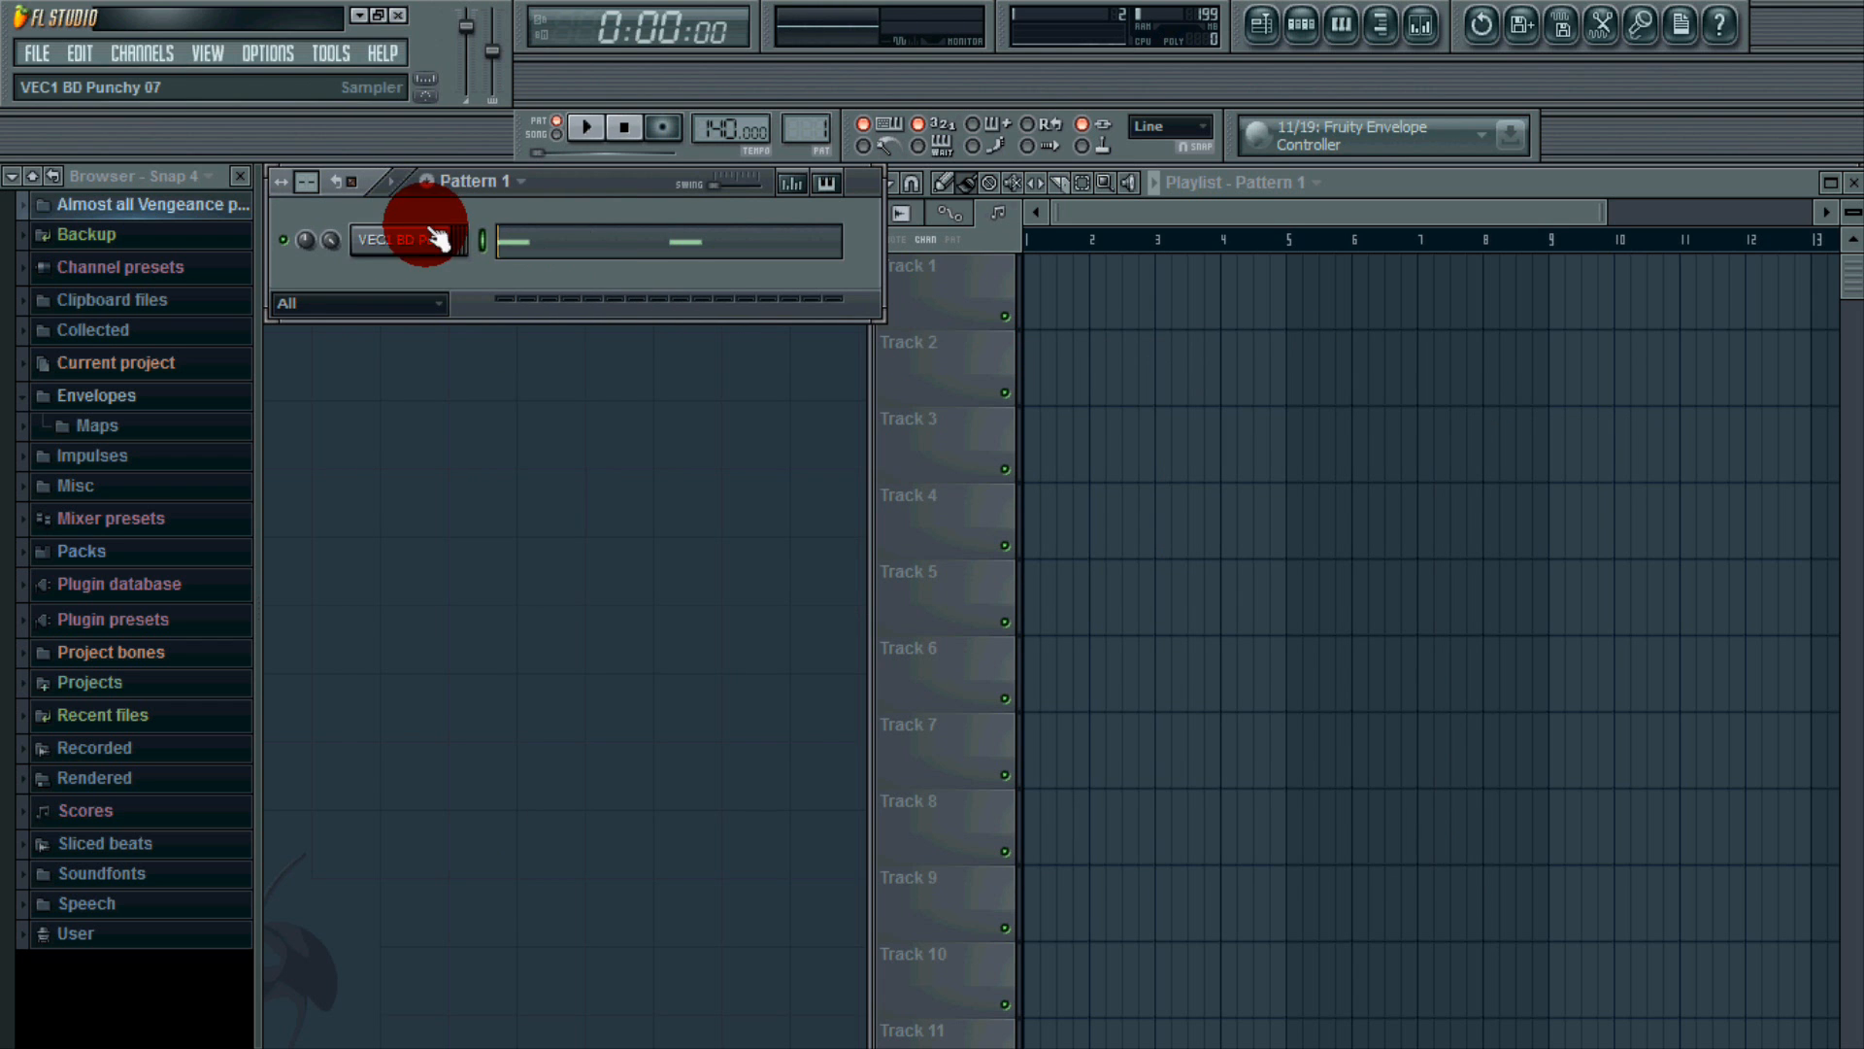
Delete the second C5 note at step 9 from the kick's piano roll and close the roll.
right_click(442, 231)
click(497, 243)
right_click(823, 626)
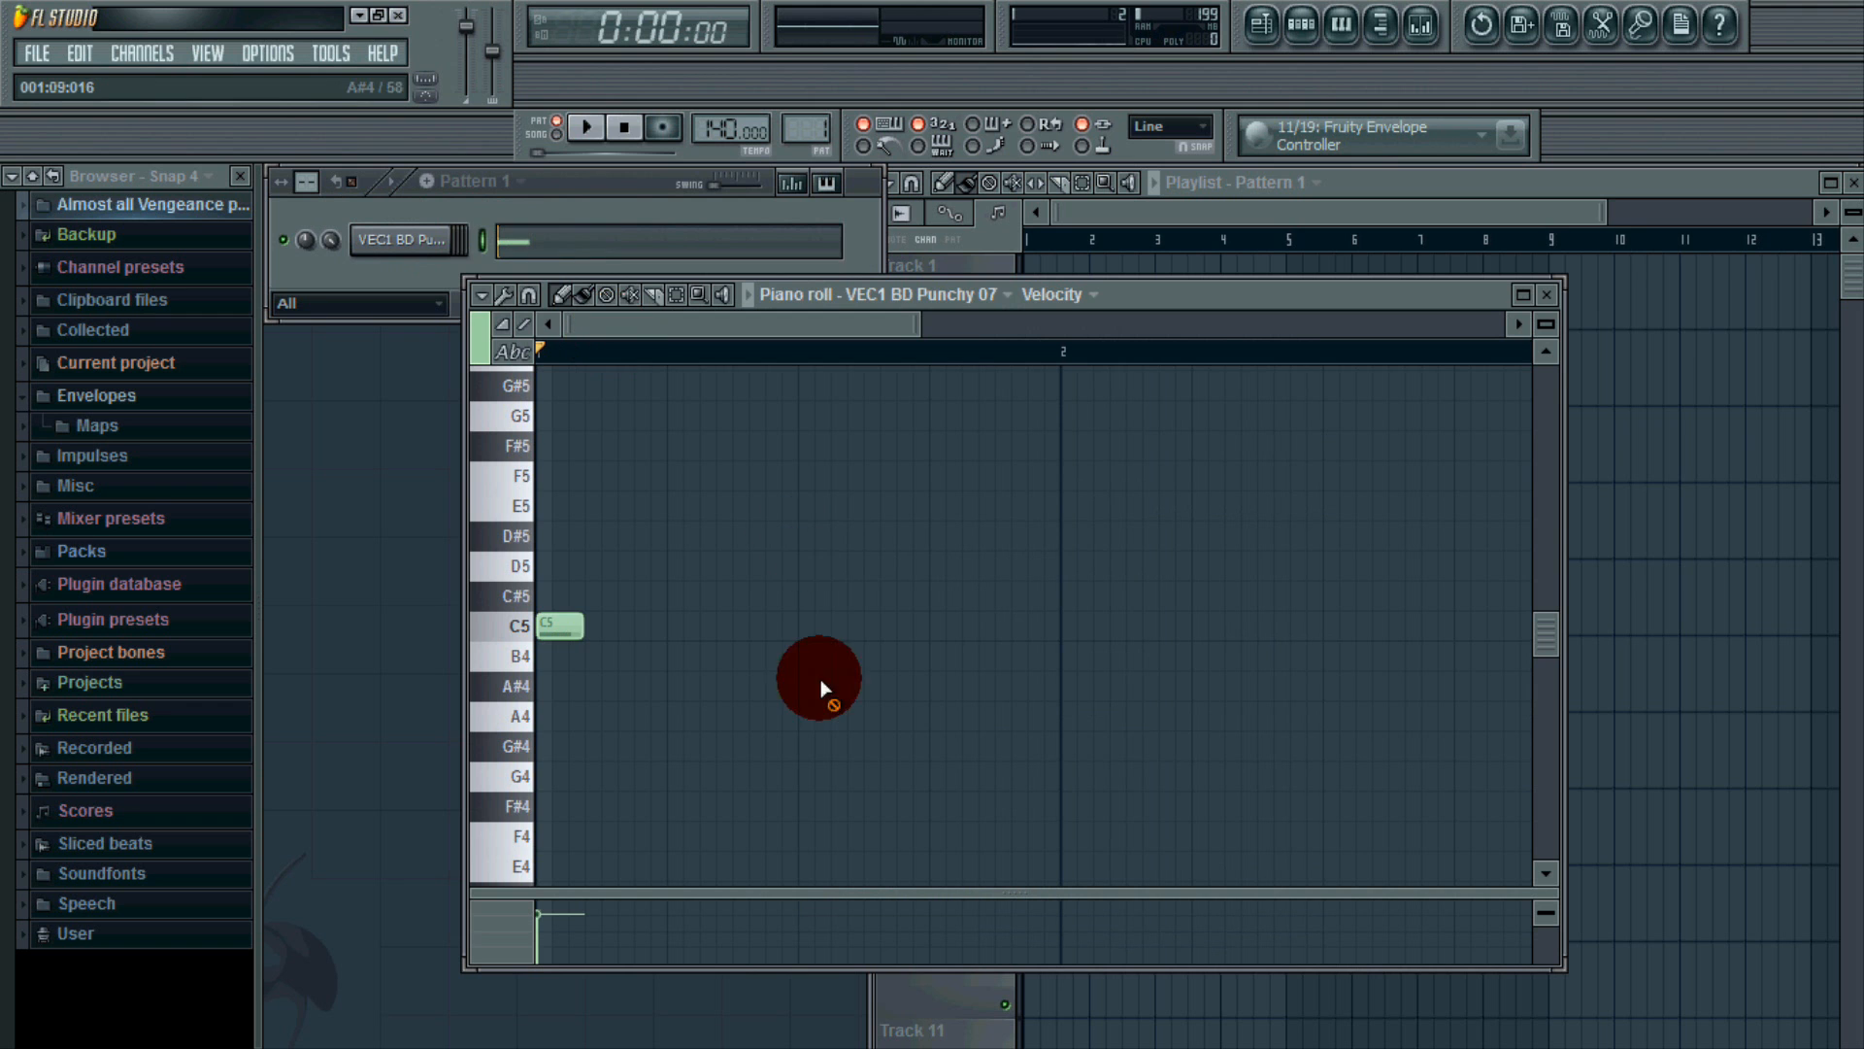
click(1546, 295)
Browse the Vengeance Essential samples and expand the VEC1 Snares folder.
click(199, 207)
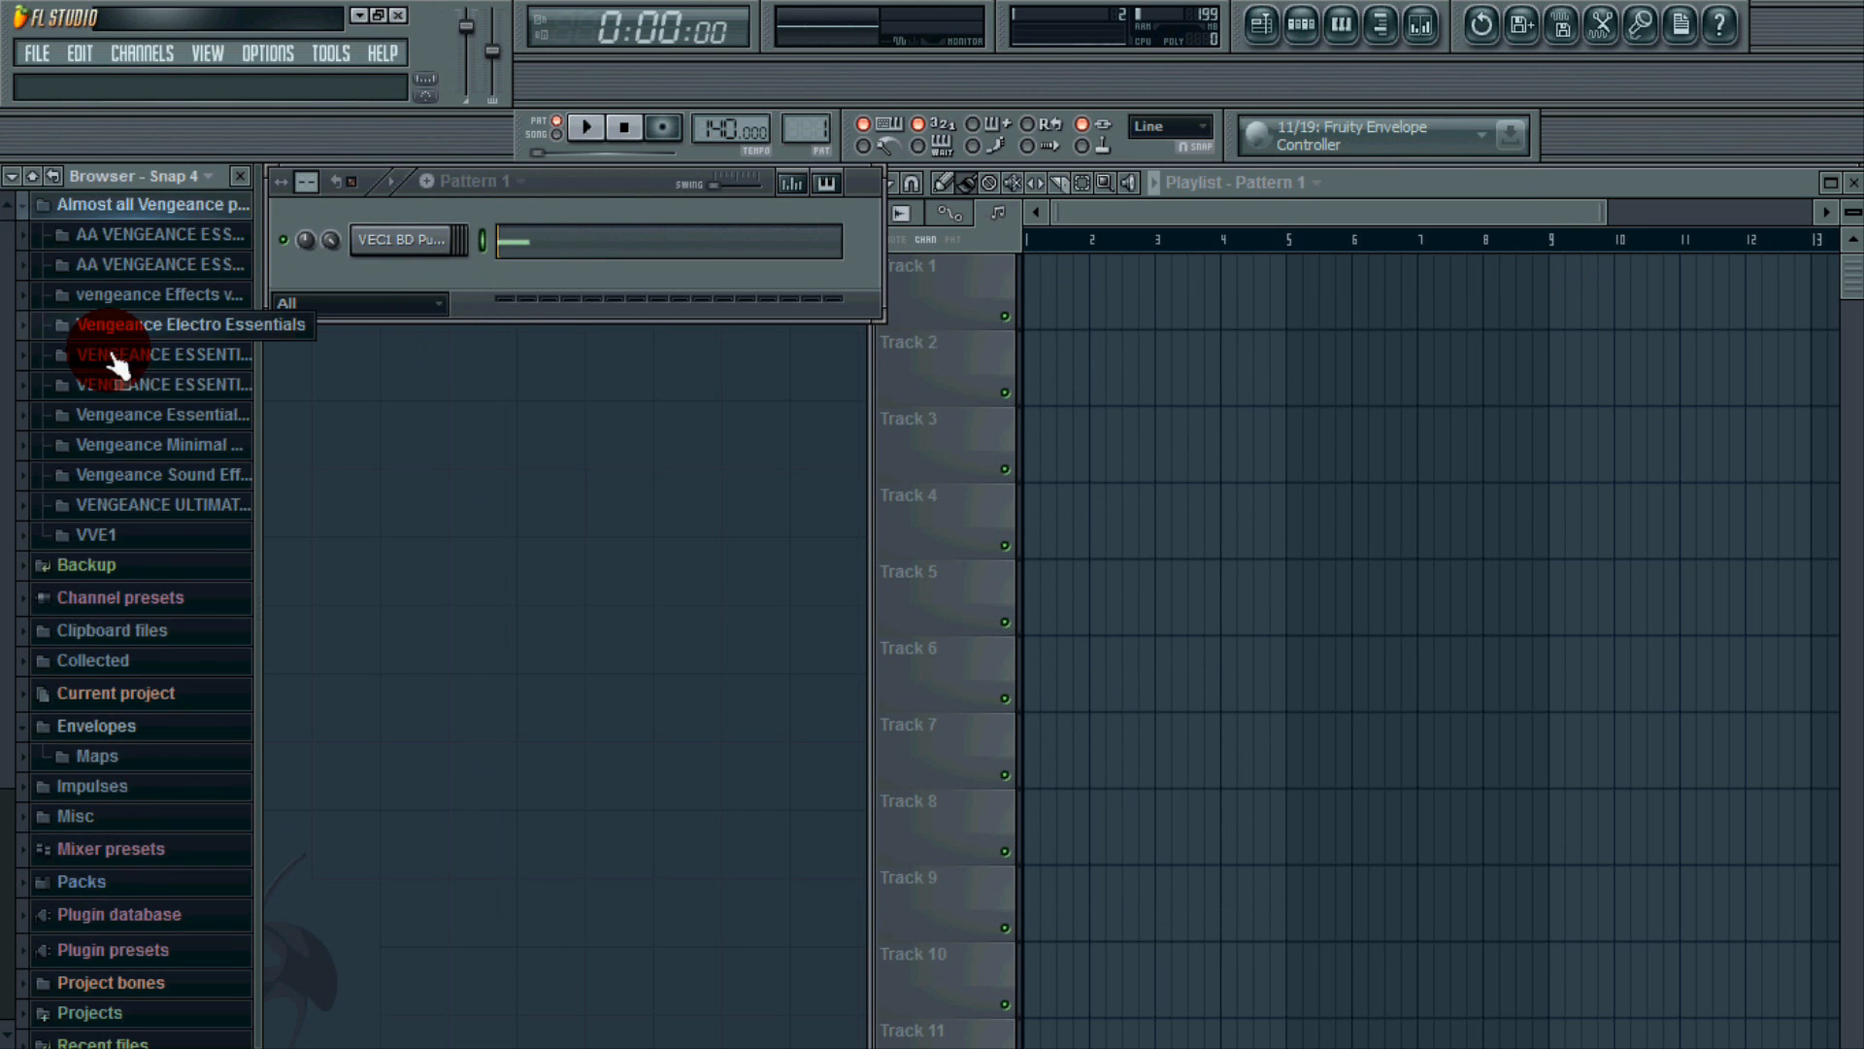
click(161, 357)
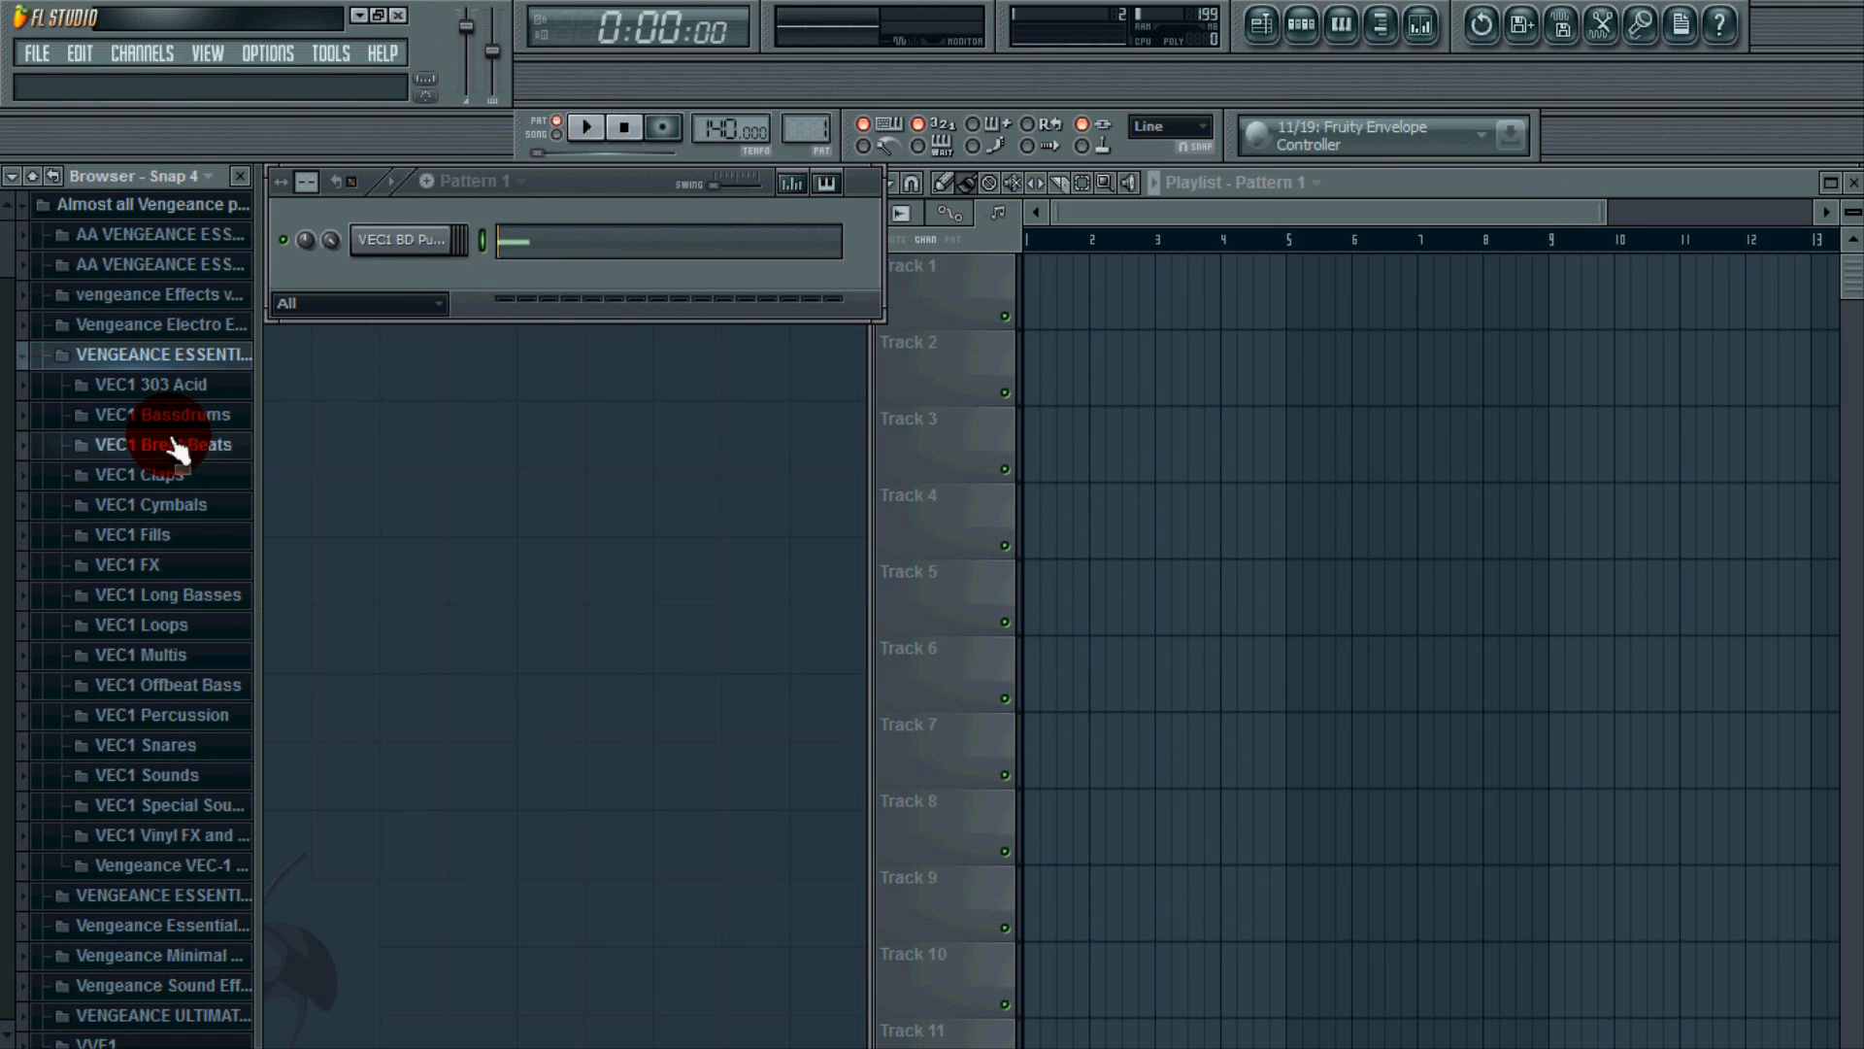
scroll(171, 436, down, 3)
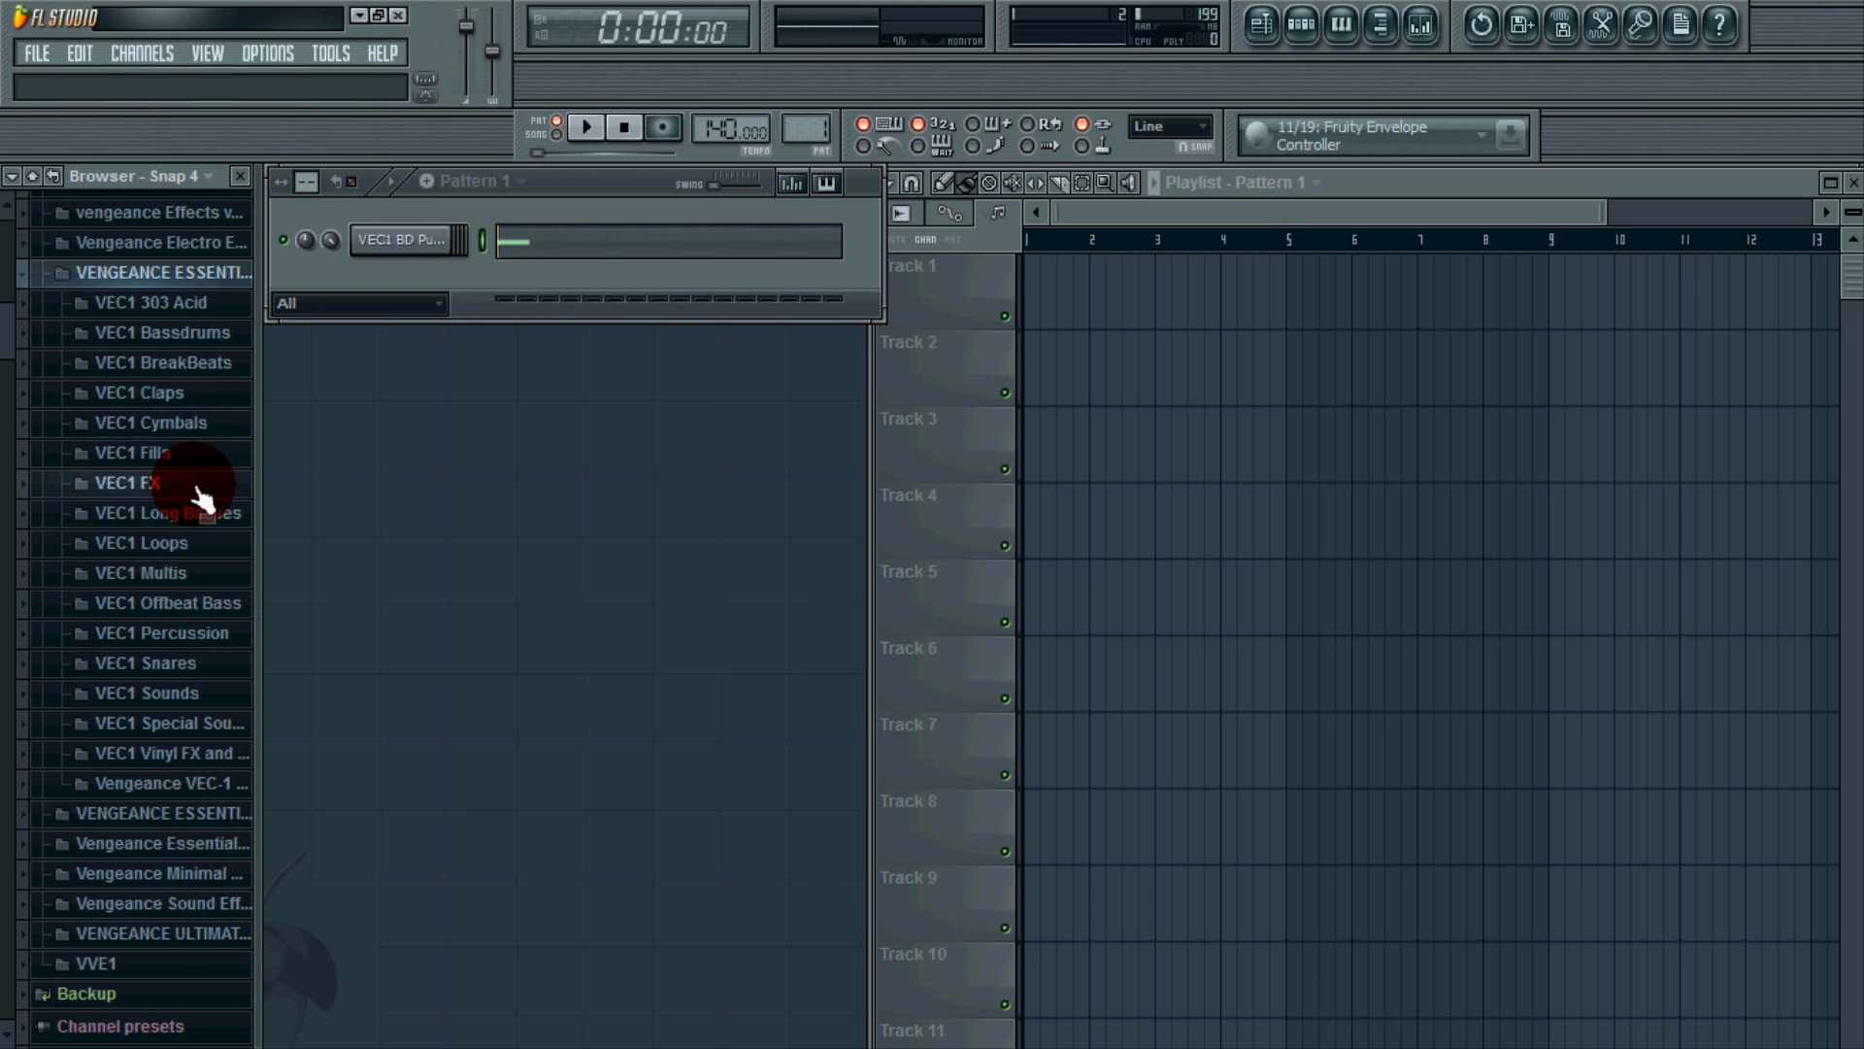
scroll(218, 475, down, 3)
click(173, 583)
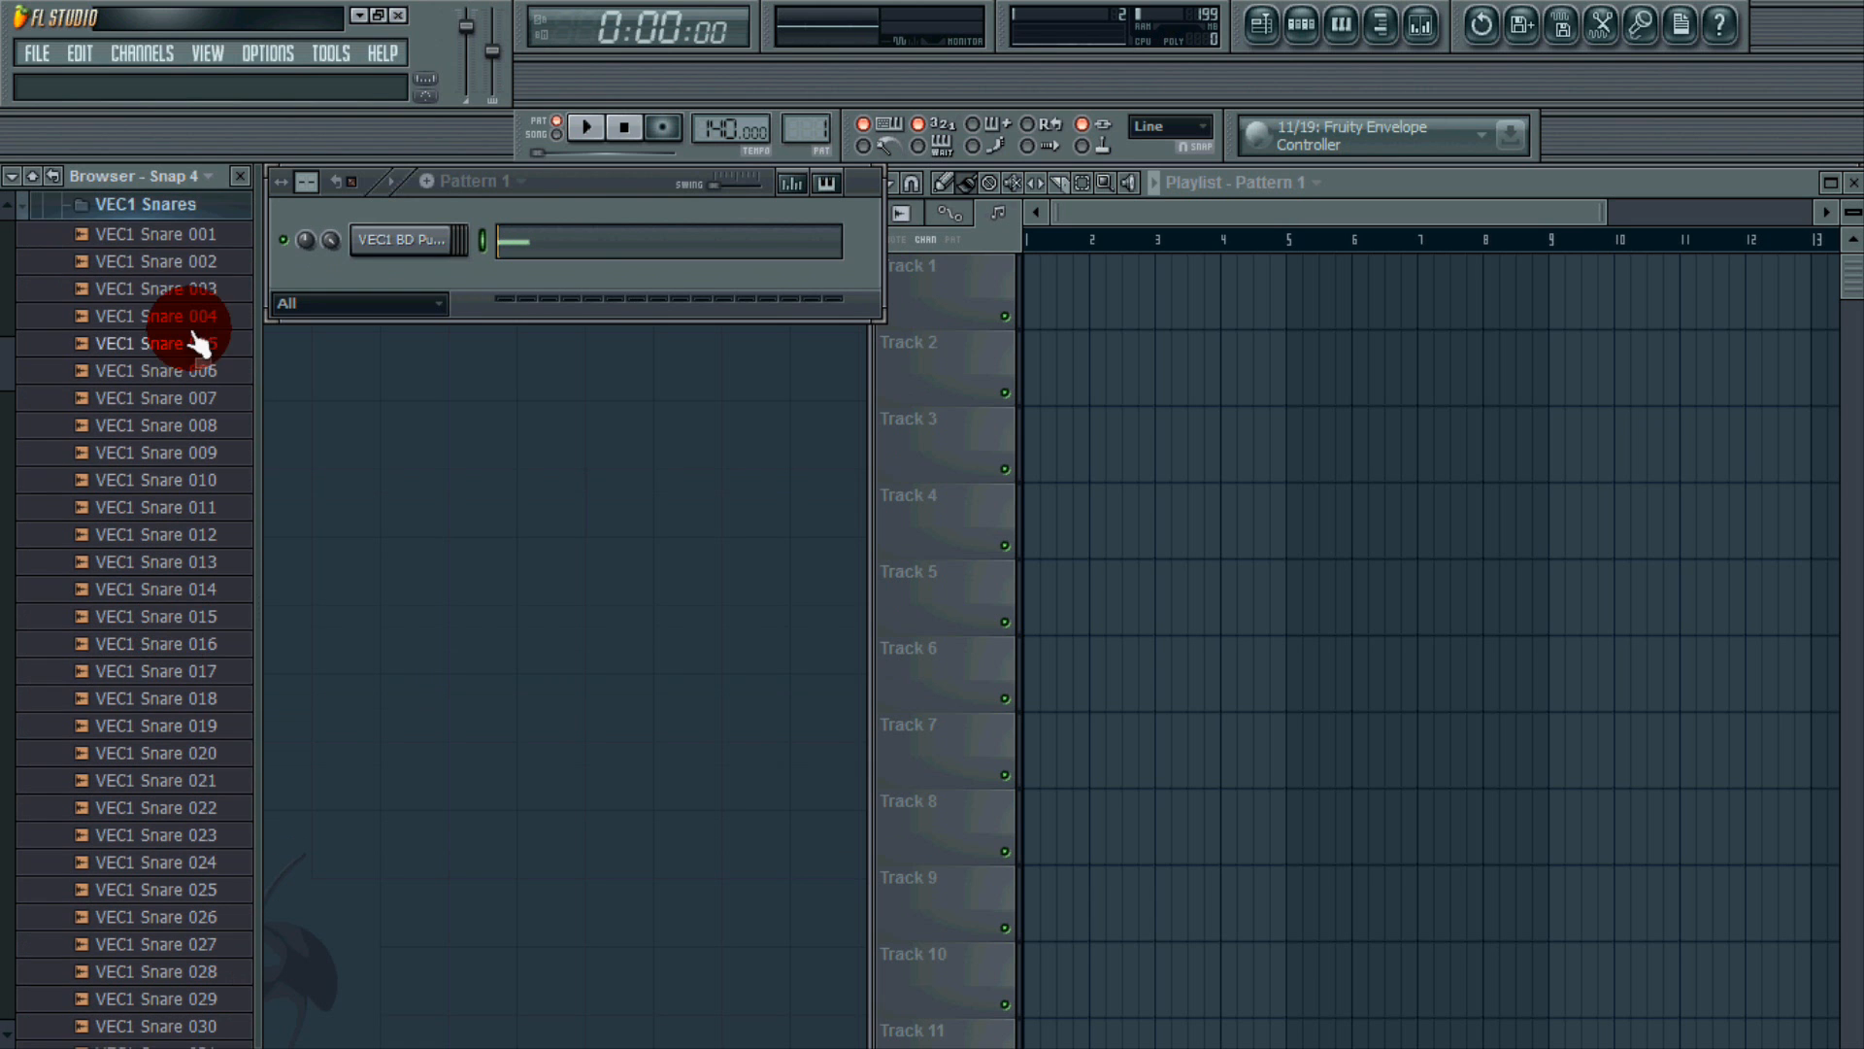
scroll(204, 369, up, 4)
scroll(213, 383, down, 9)
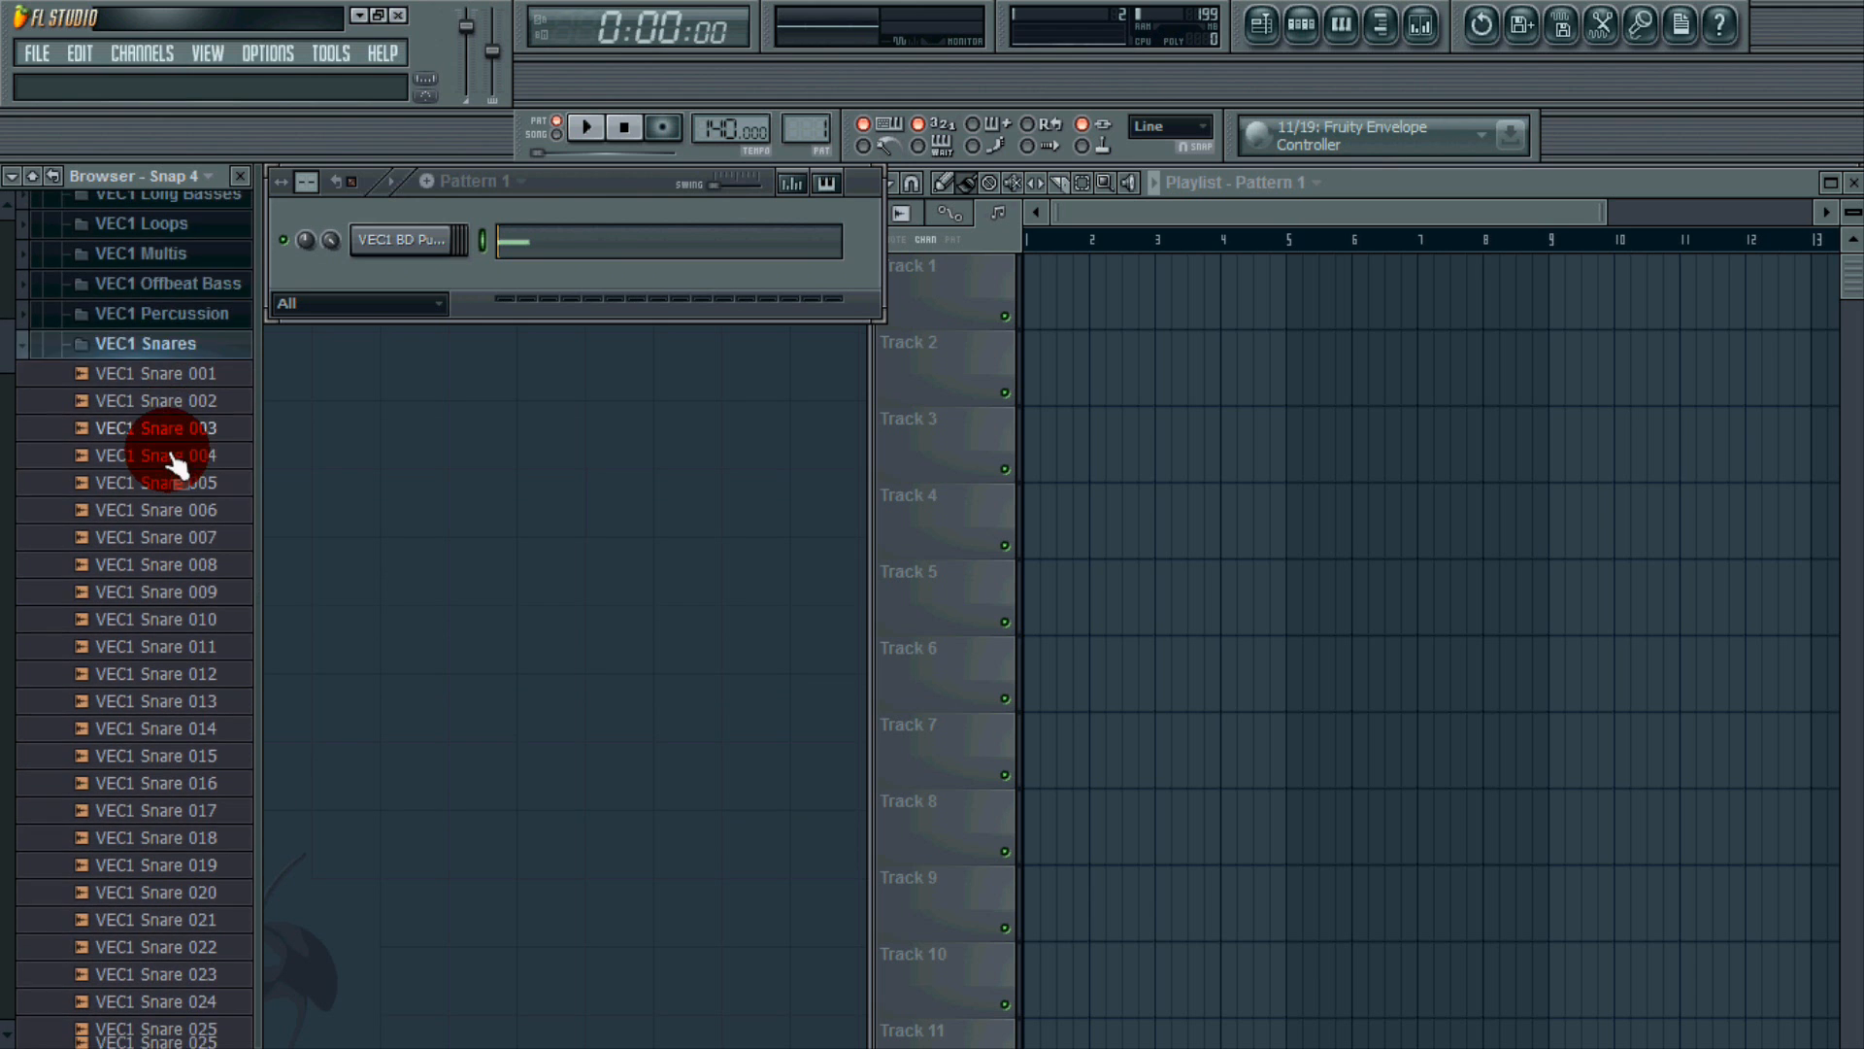
scroll(184, 378, down, 3)
scroll(199, 345, up, 6)
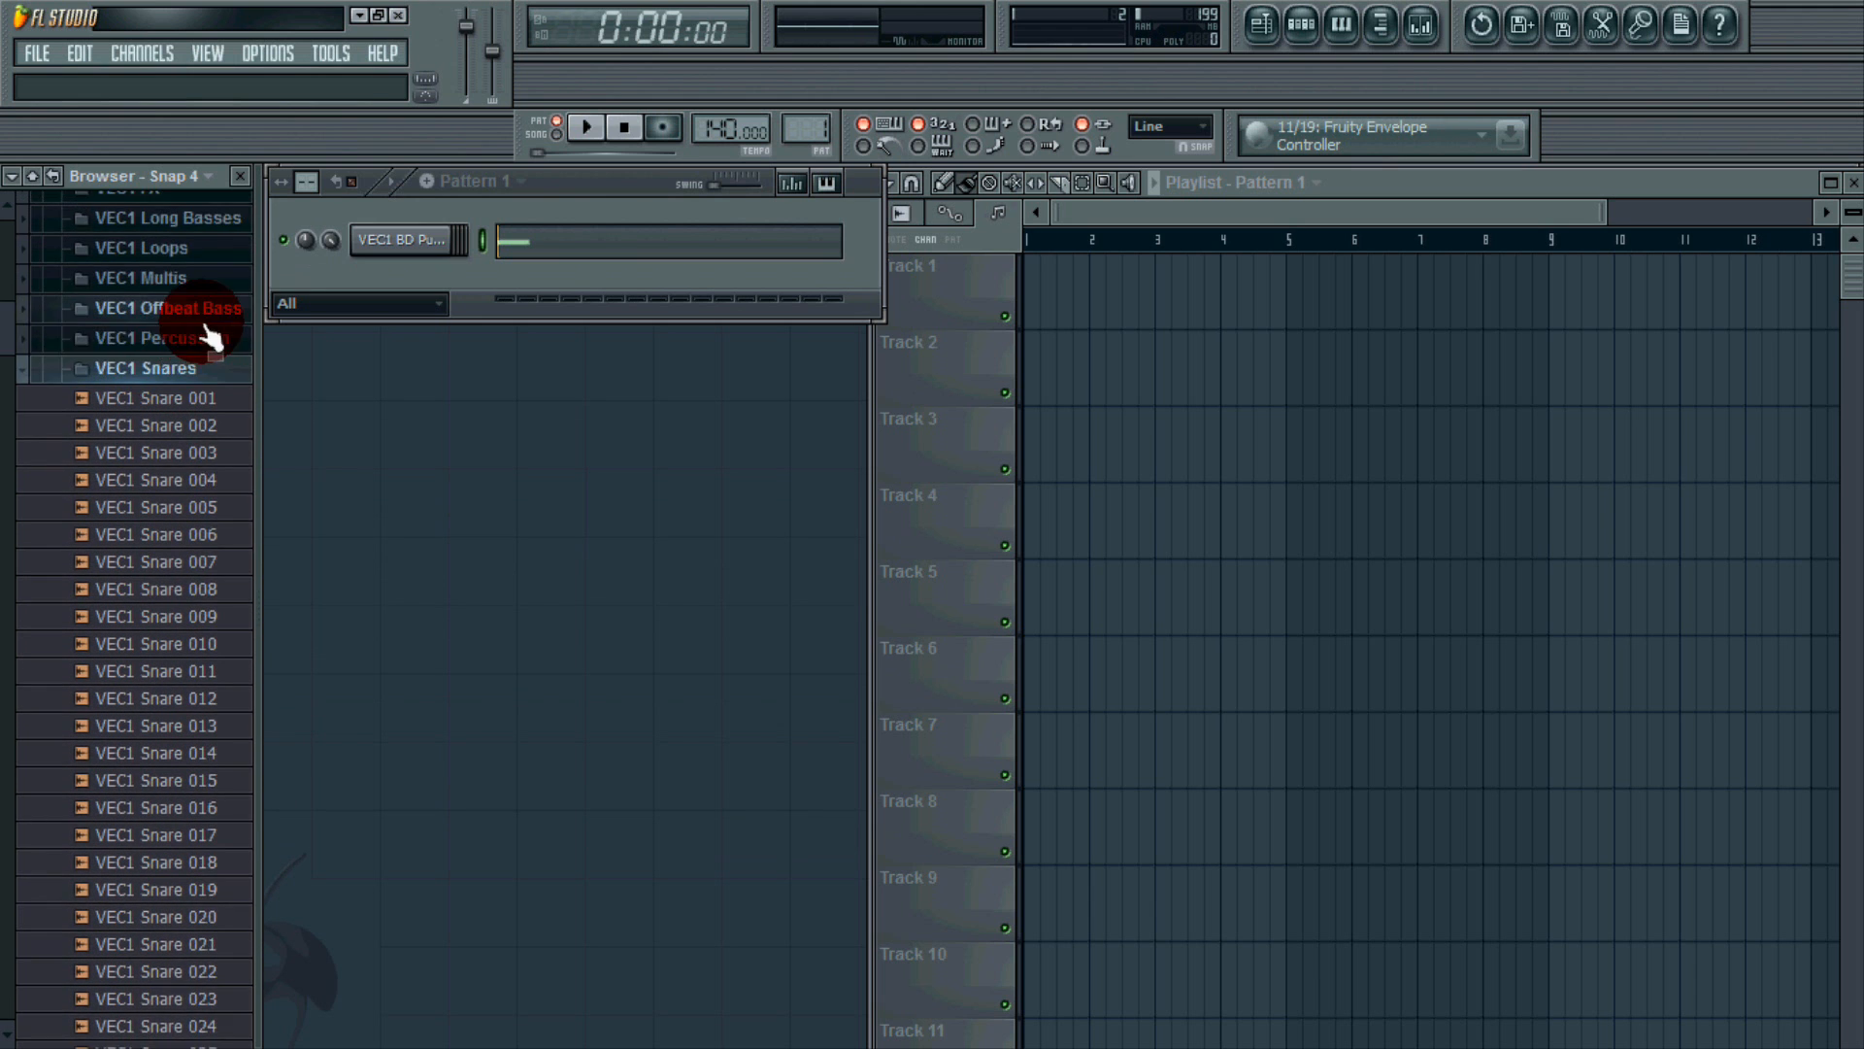
scroll(194, 330, down, 3)
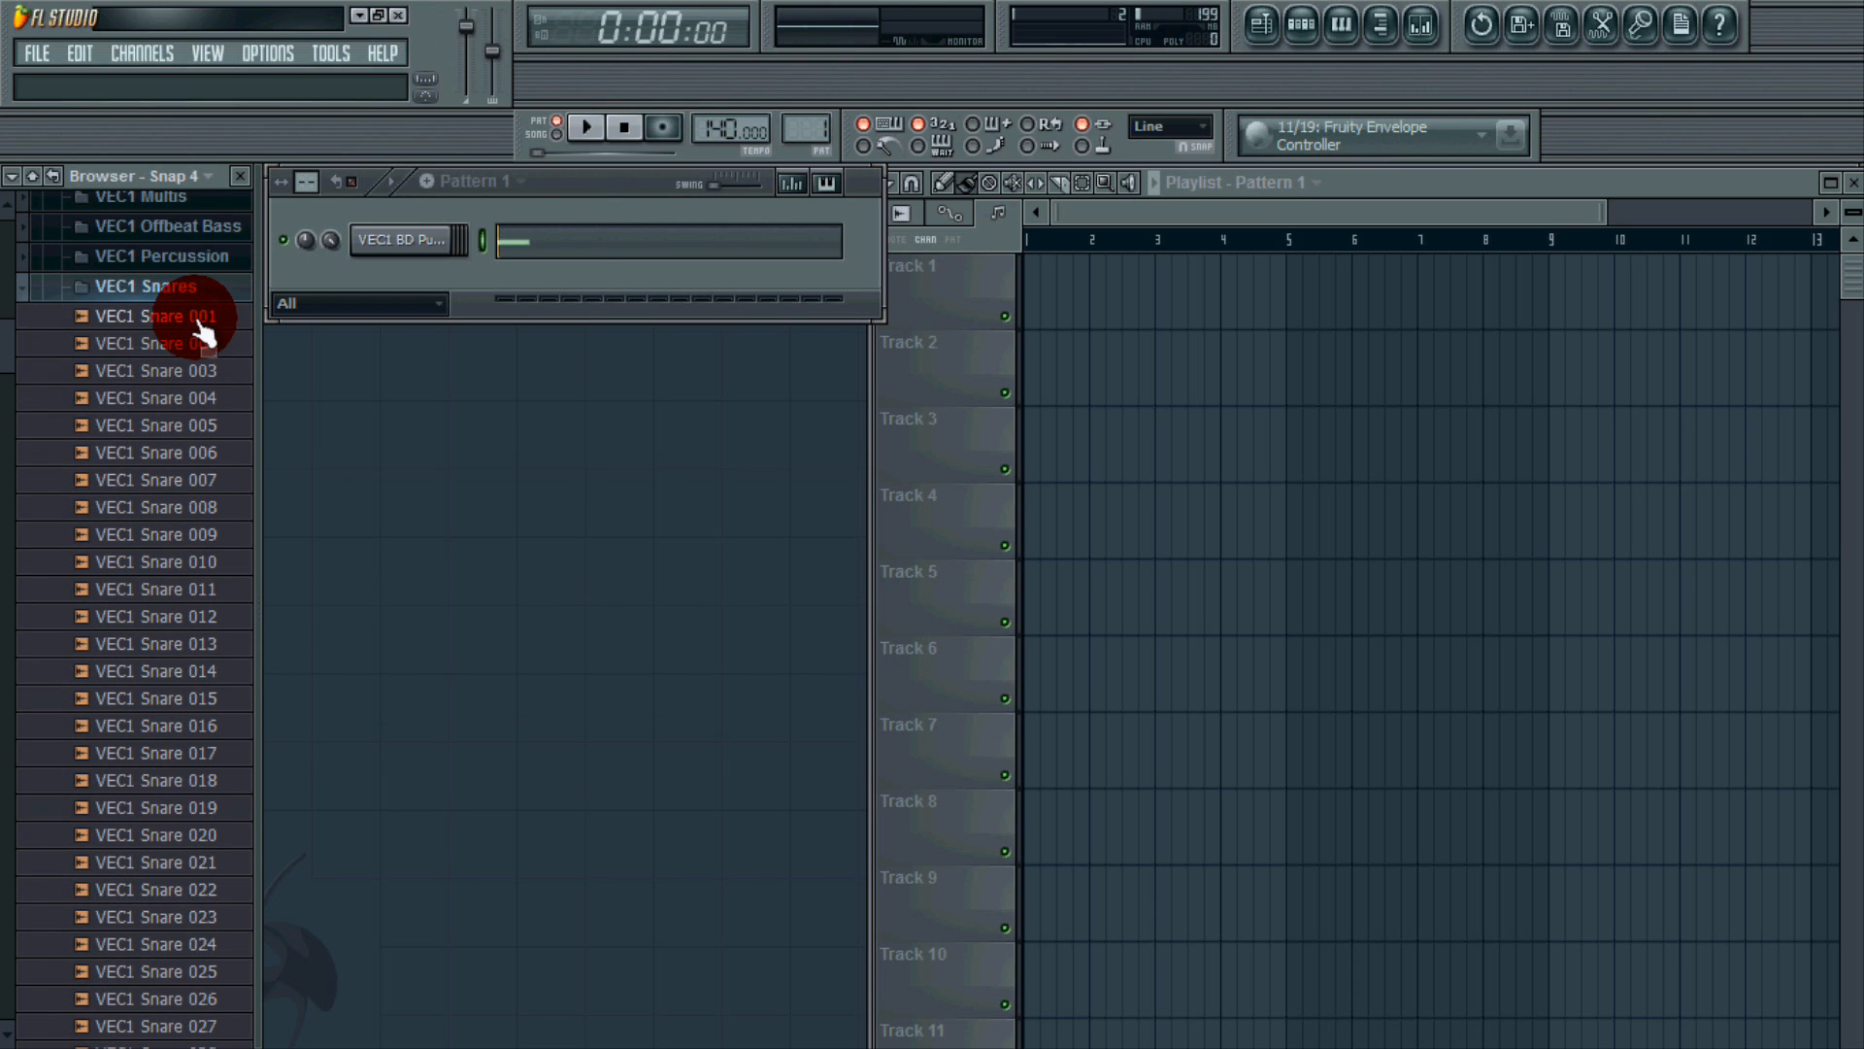
Audition the snare samples in order from VEC1 Snare 001 through VEC1 Snare 010.
click(201, 324)
key(Down)
key(Down)
key(Down)
key(Down)
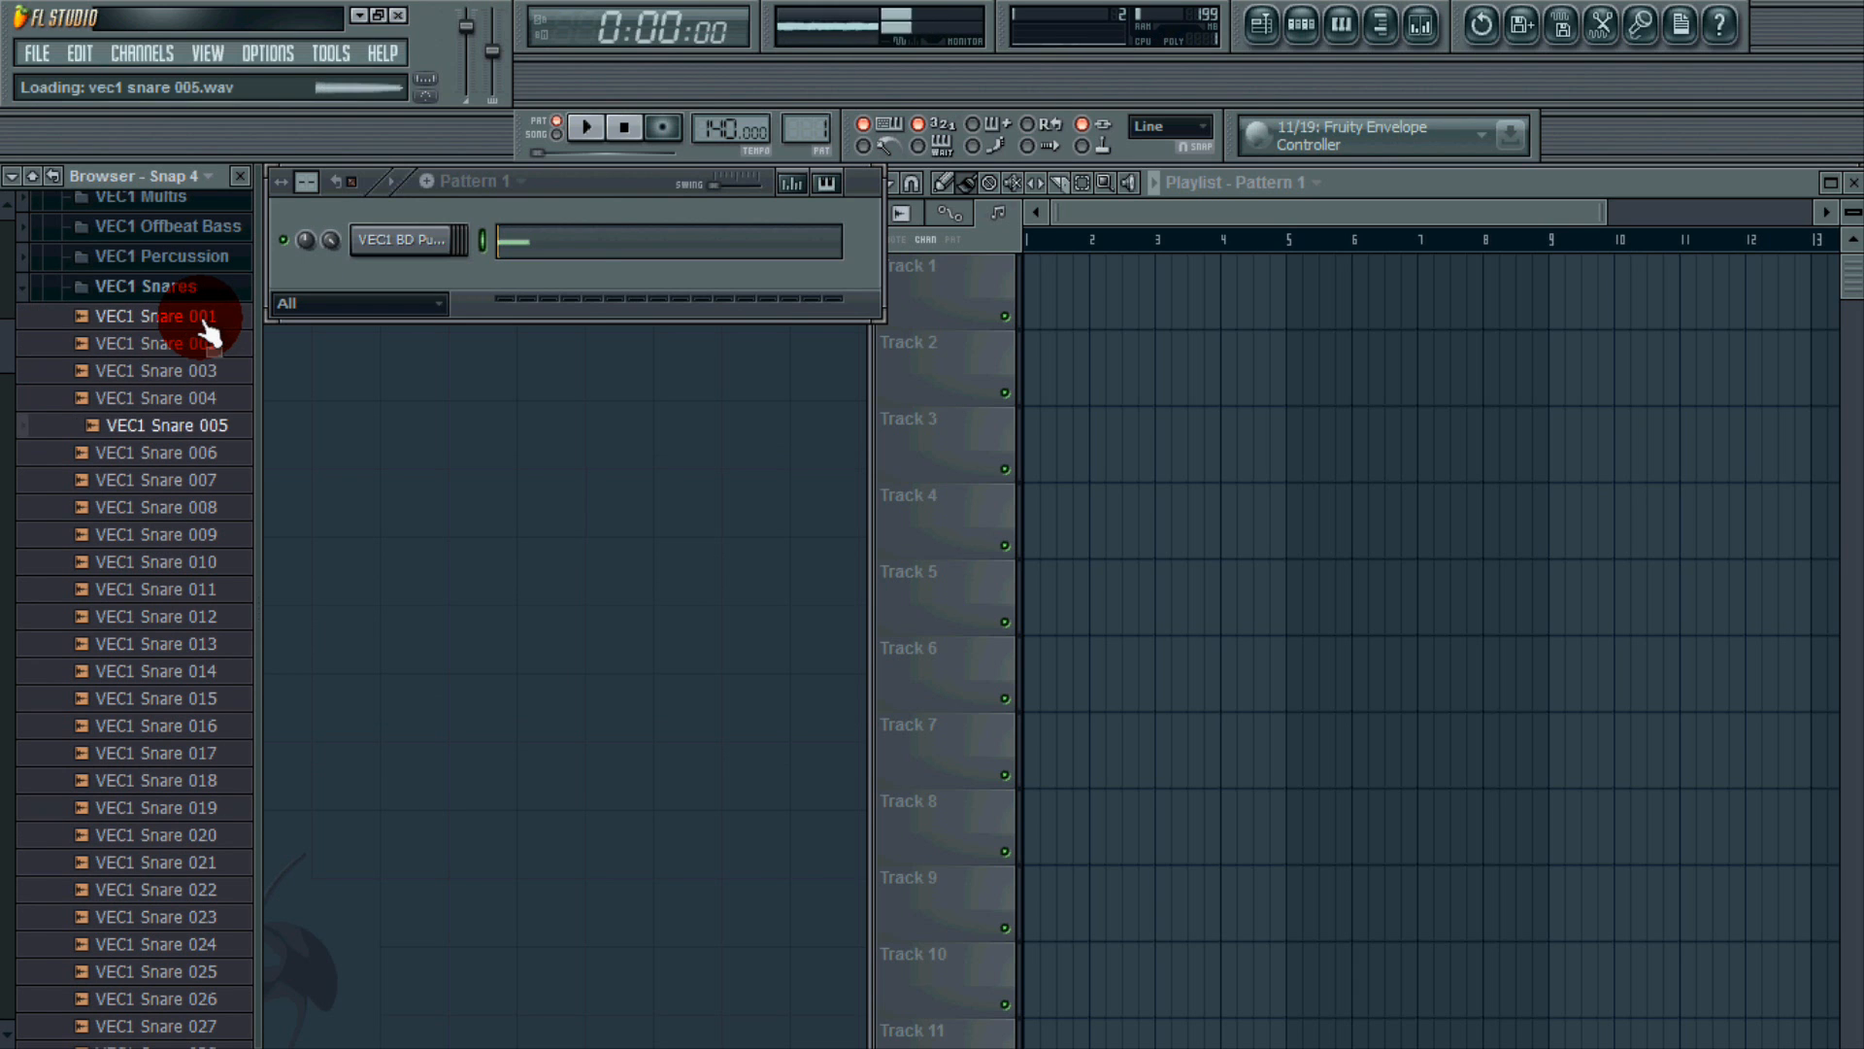
key(Down)
key(Down)
key(Down)
key(Down)
key(Down)
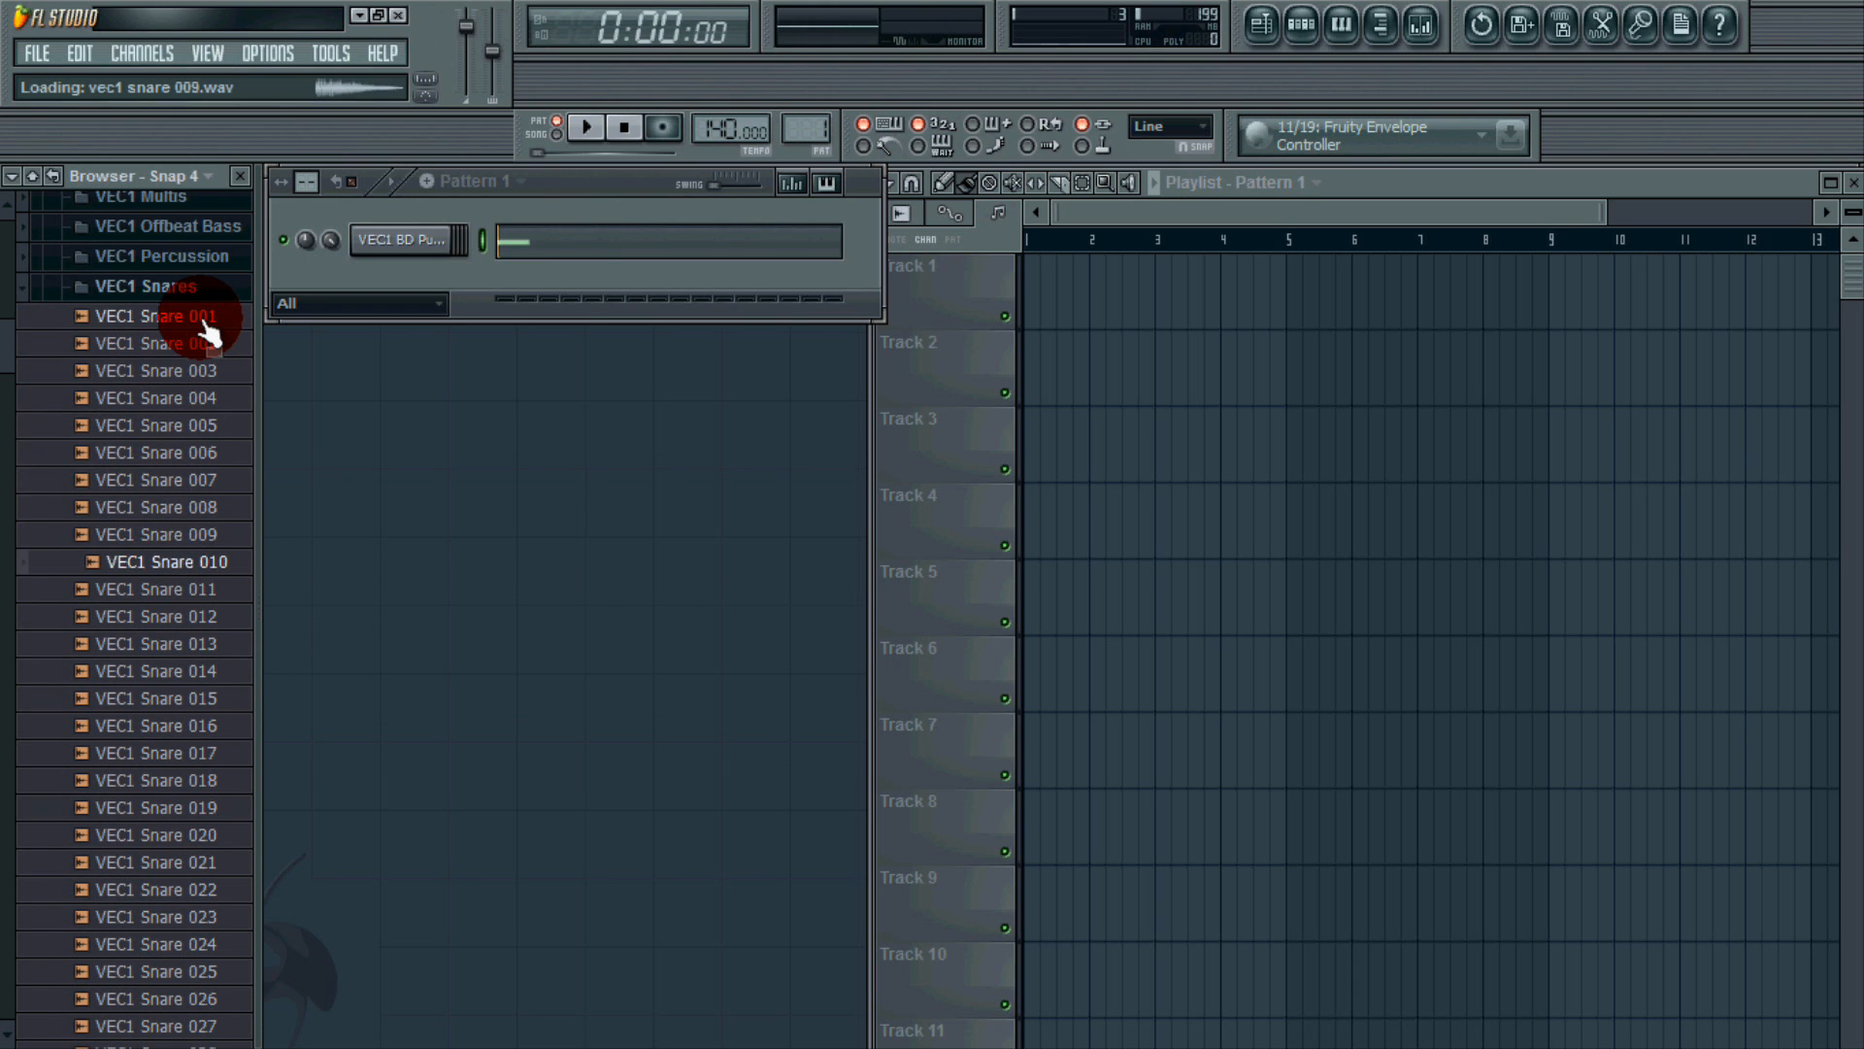
Add VEC1 Snare 010 as a channel with a hit on step 9, and collapse the VEC1 Snares folder.
drag(156, 561, 333, 256)
click(155, 286)
scroll(146, 330, up, 5)
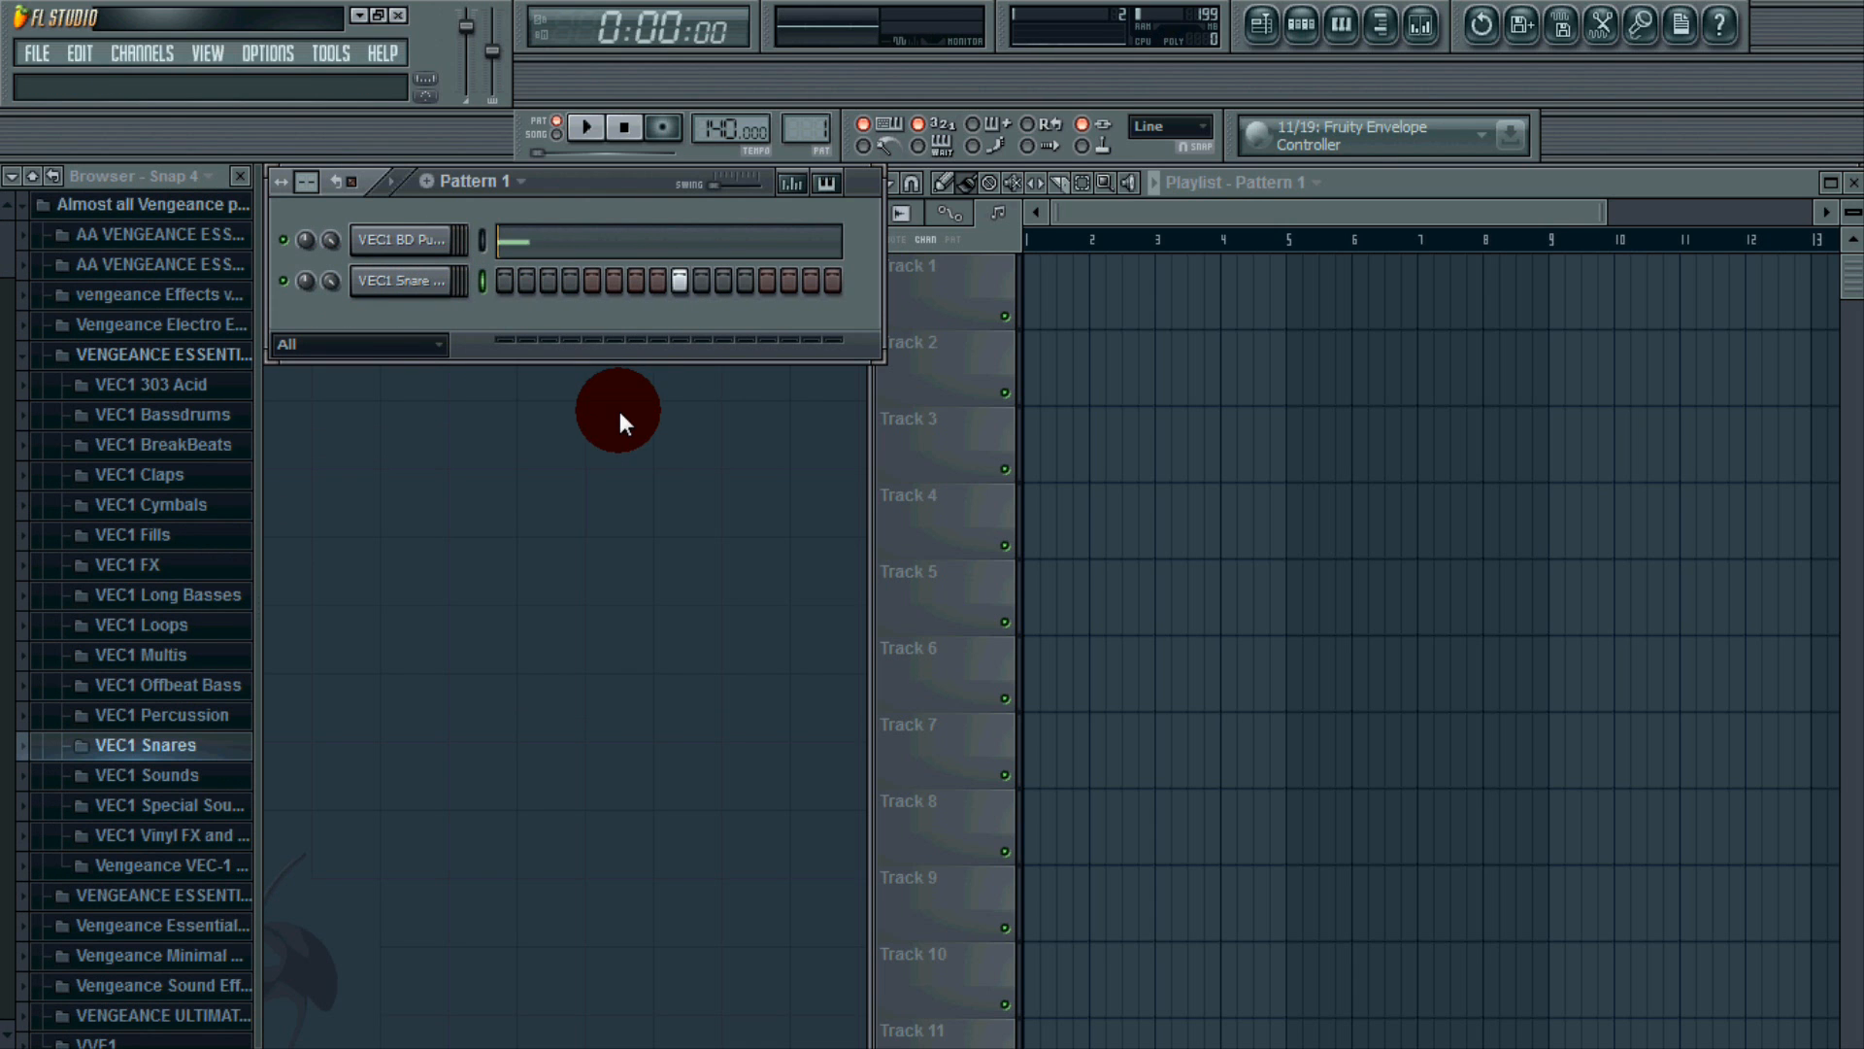
Slightly lower the snare channel's volume while playing the pattern, and stop playback.
key(space)
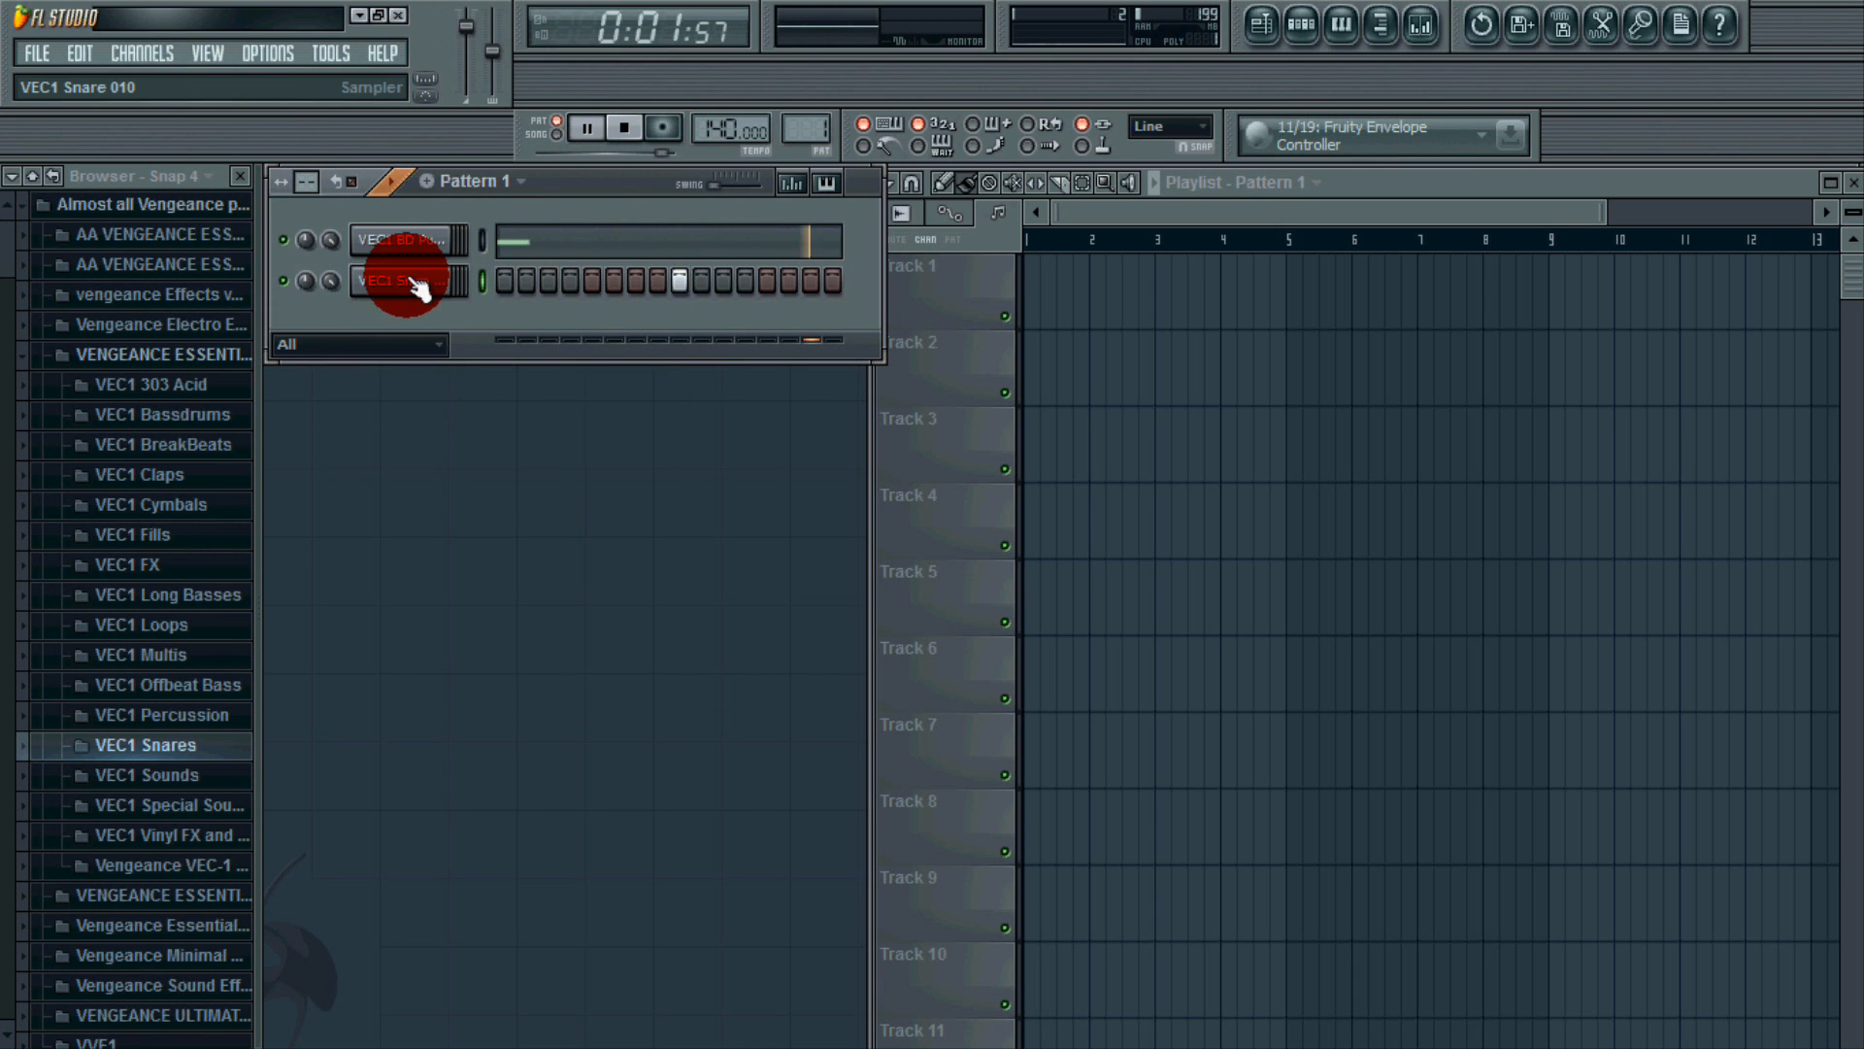
drag(331, 281, 342, 313)
key(space)
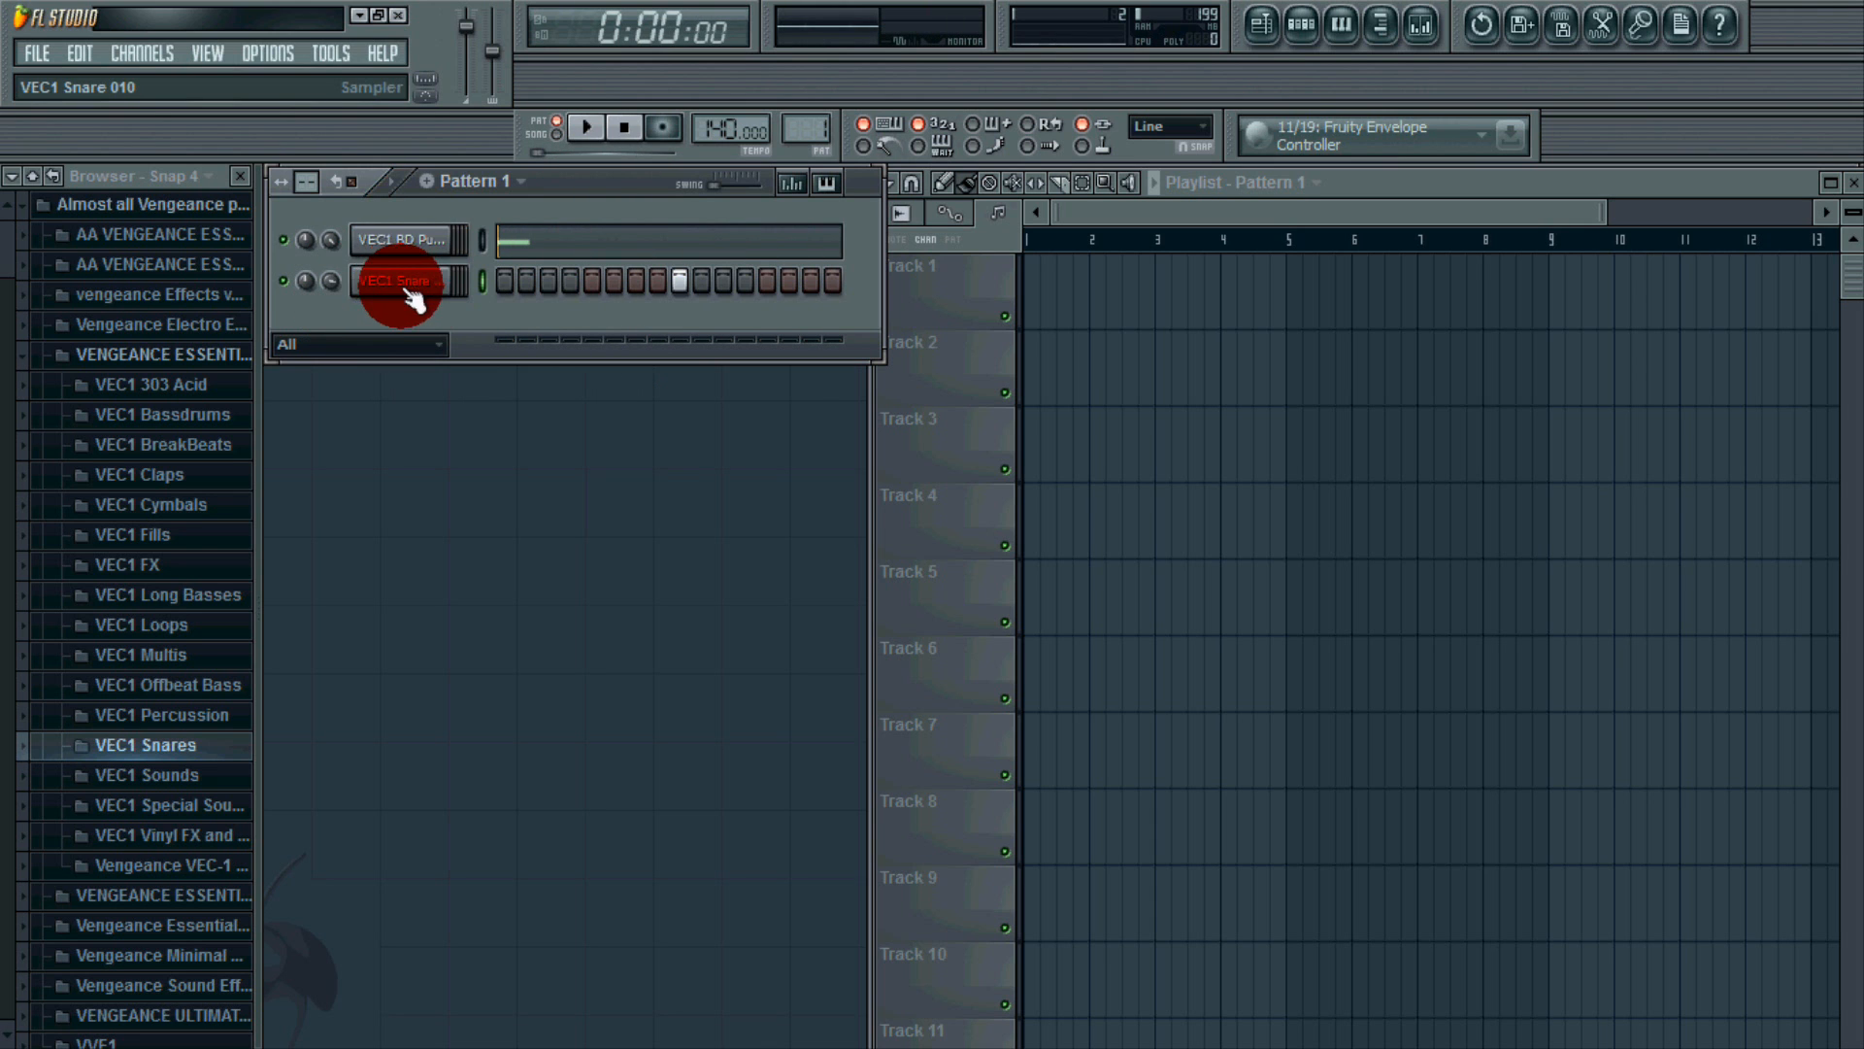
Inspect the snare's channel settings while playing the pattern, and close them without changing anything.
click(401, 284)
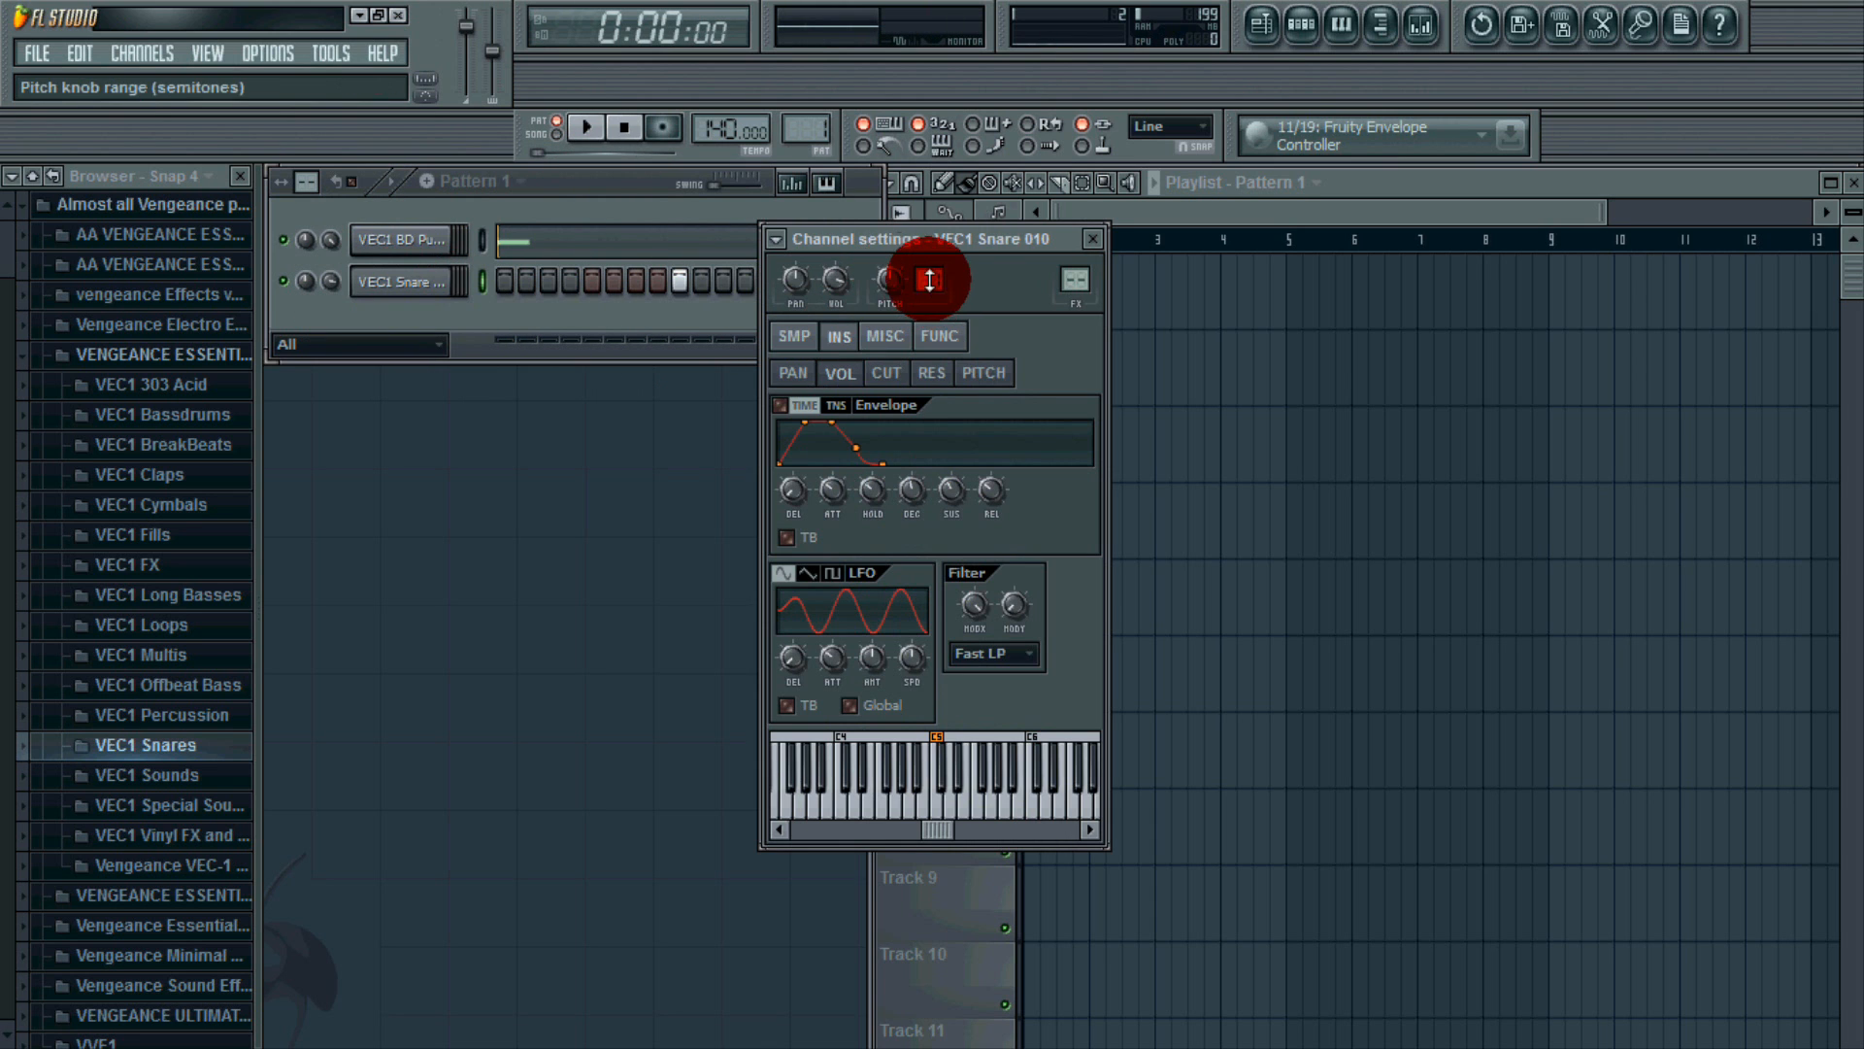
click(594, 124)
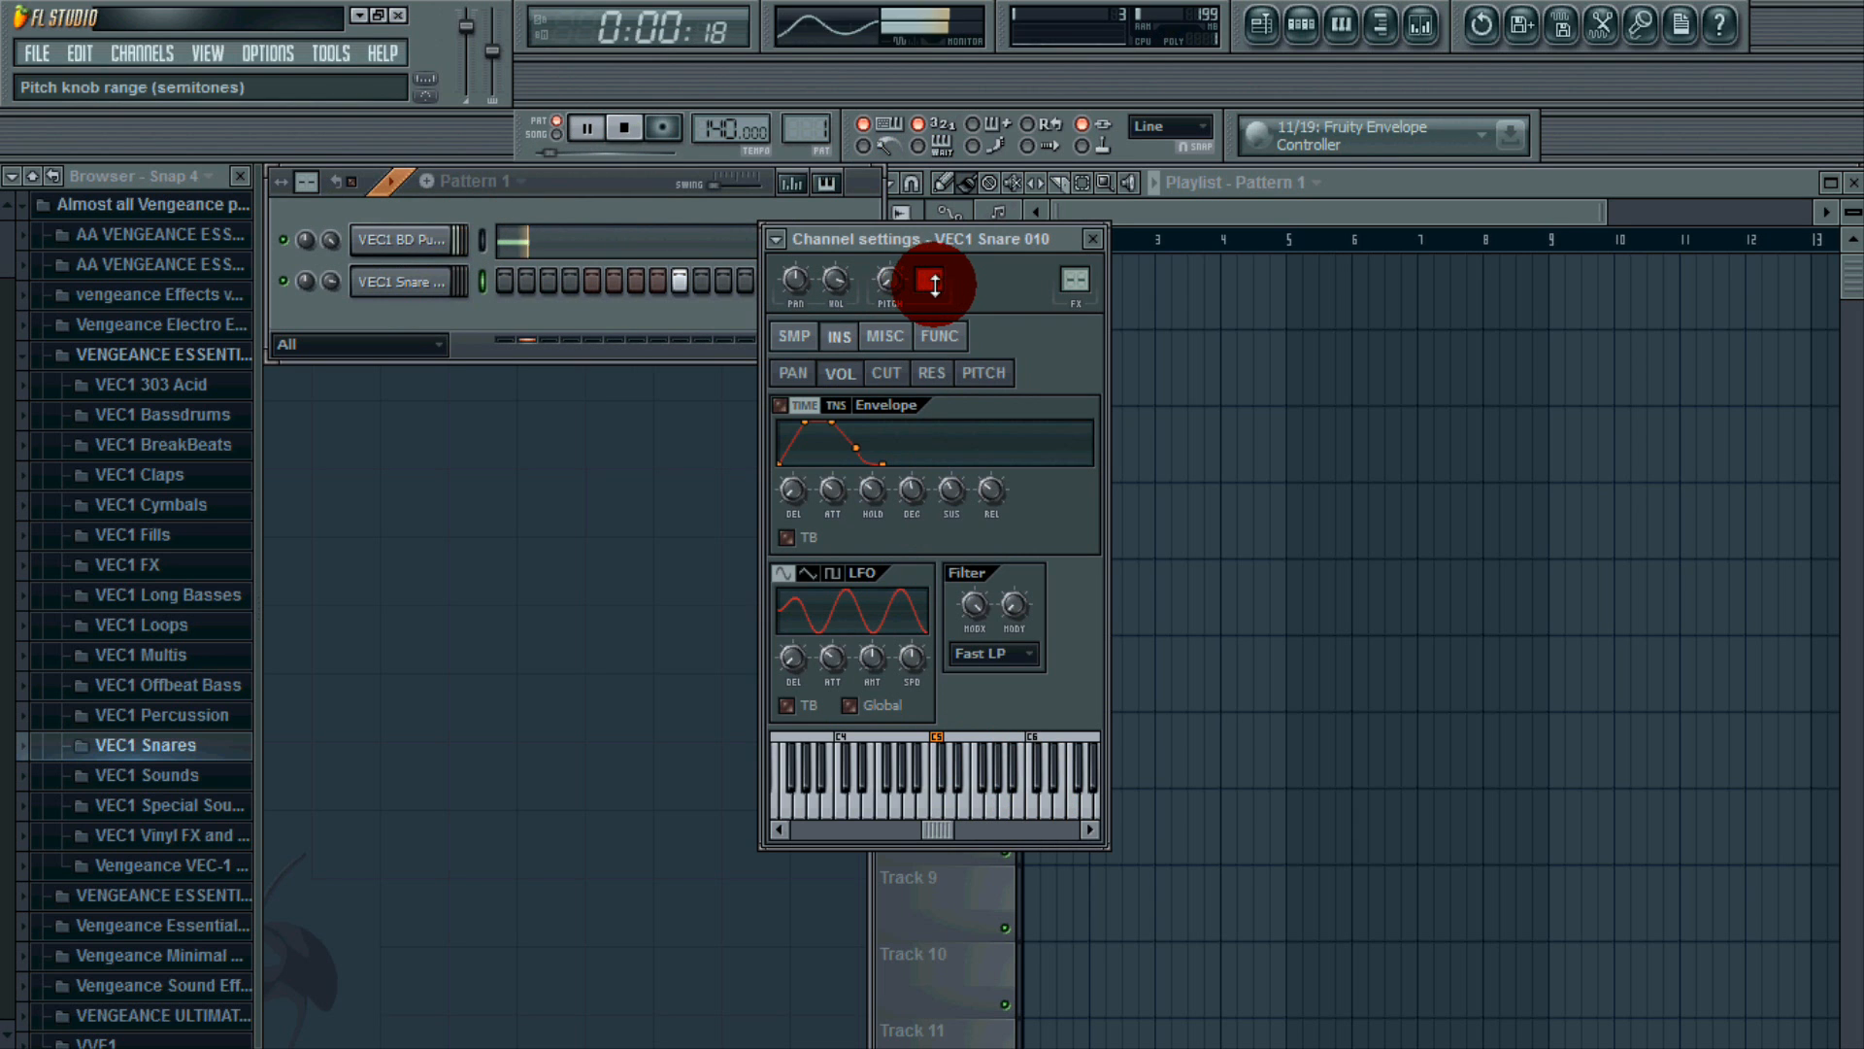
click(1092, 238)
click(626, 132)
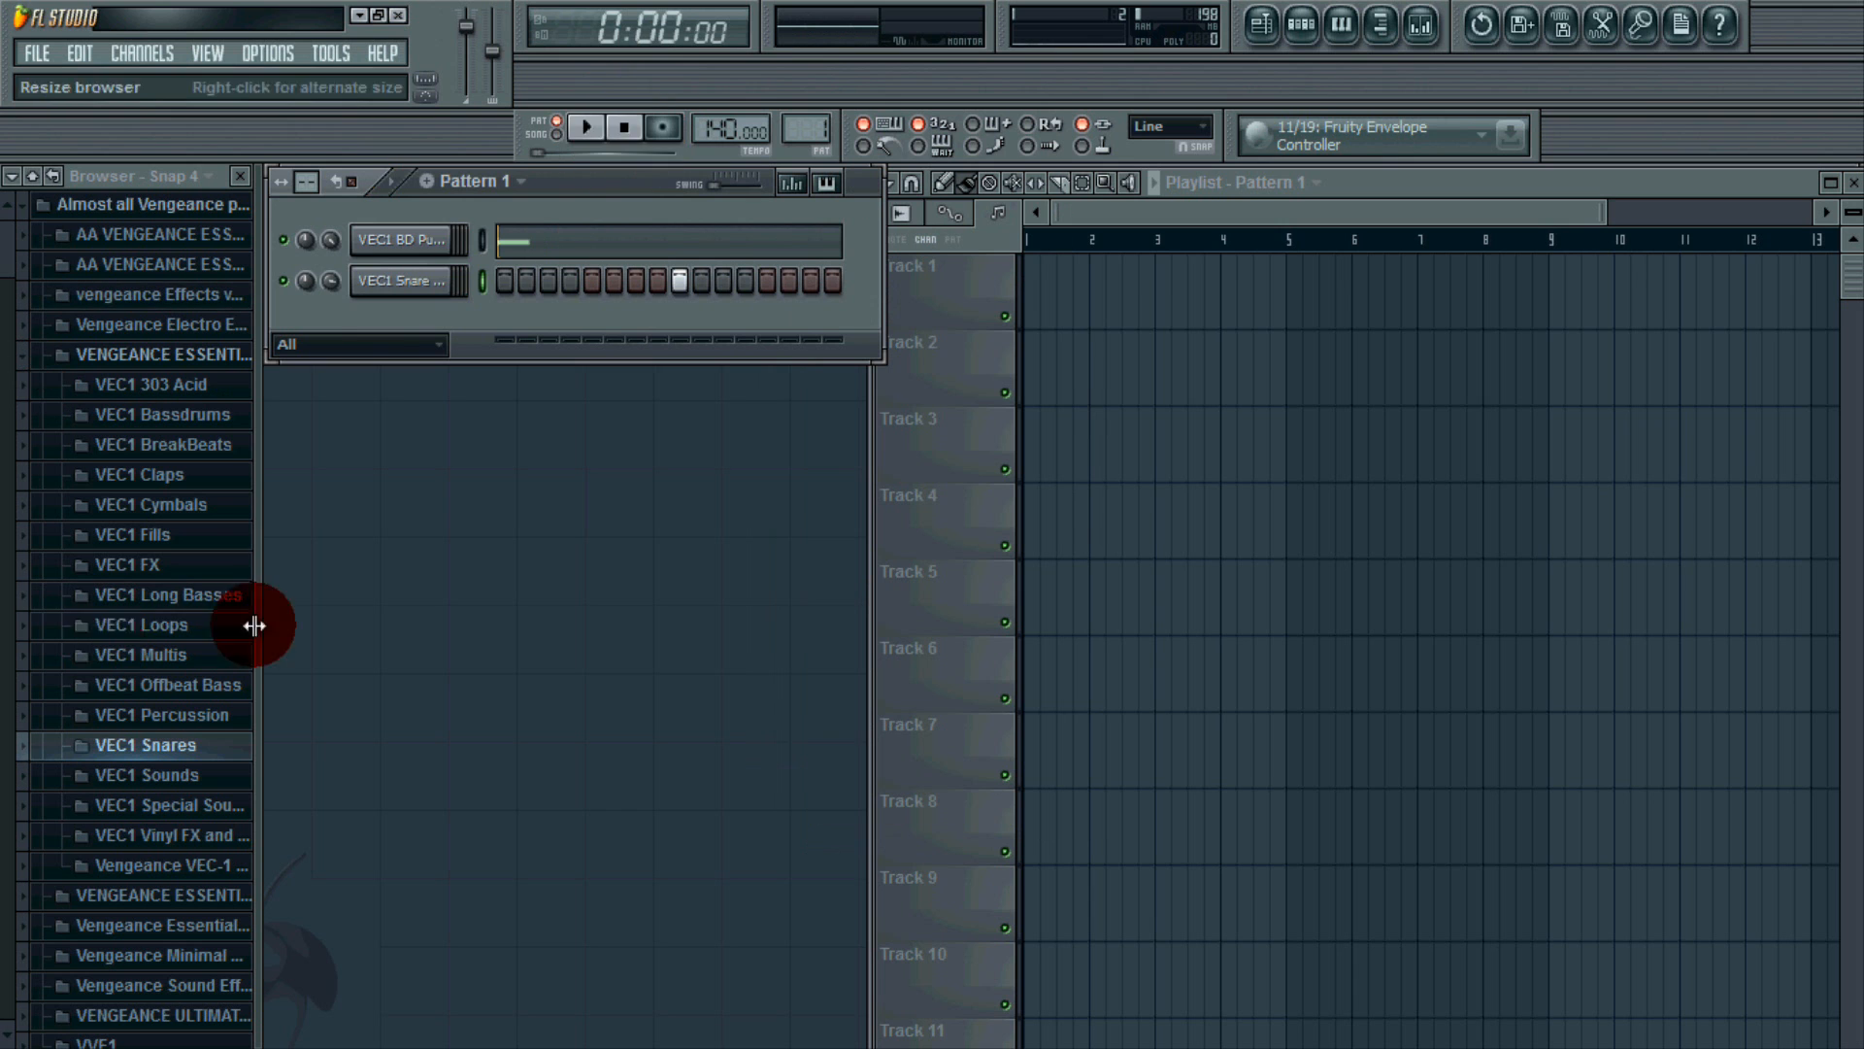
click(424, 289)
click(1092, 236)
Rename the VEC1 Snare 010 channel to Low Pitch.
right_click(442, 281)
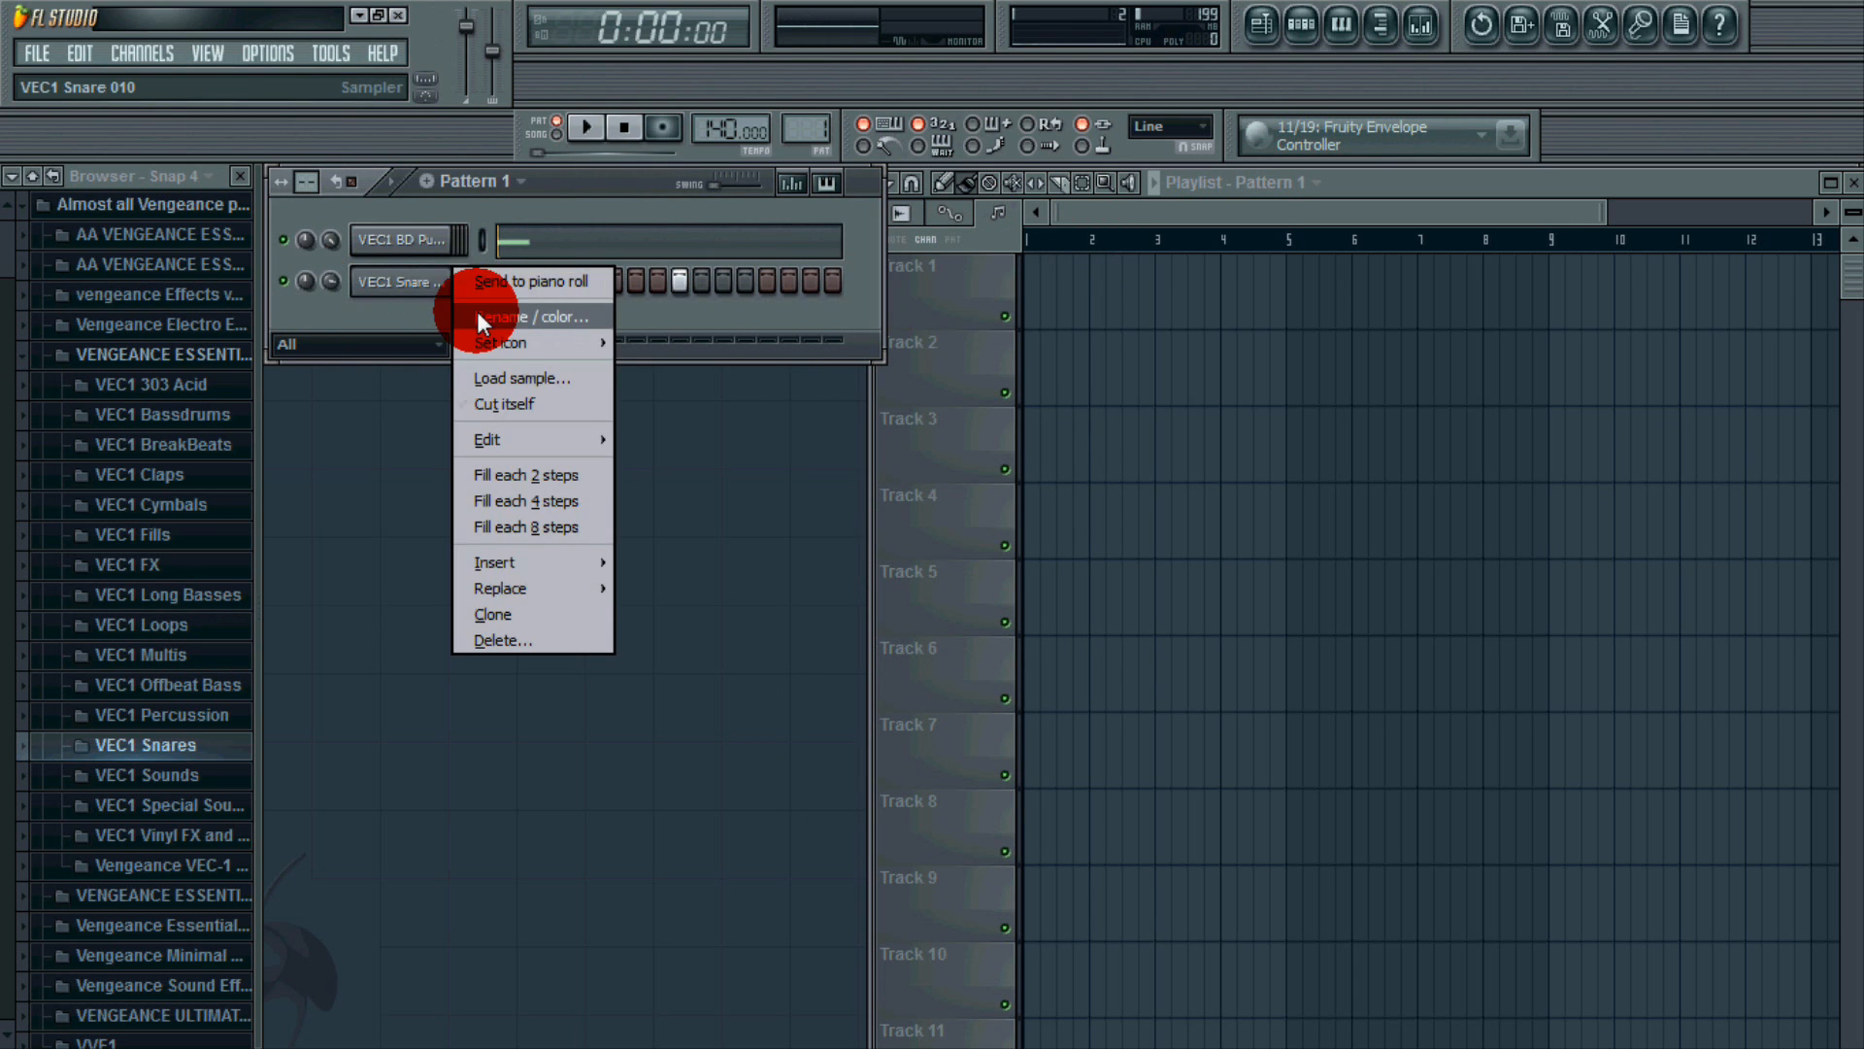
click(480, 317)
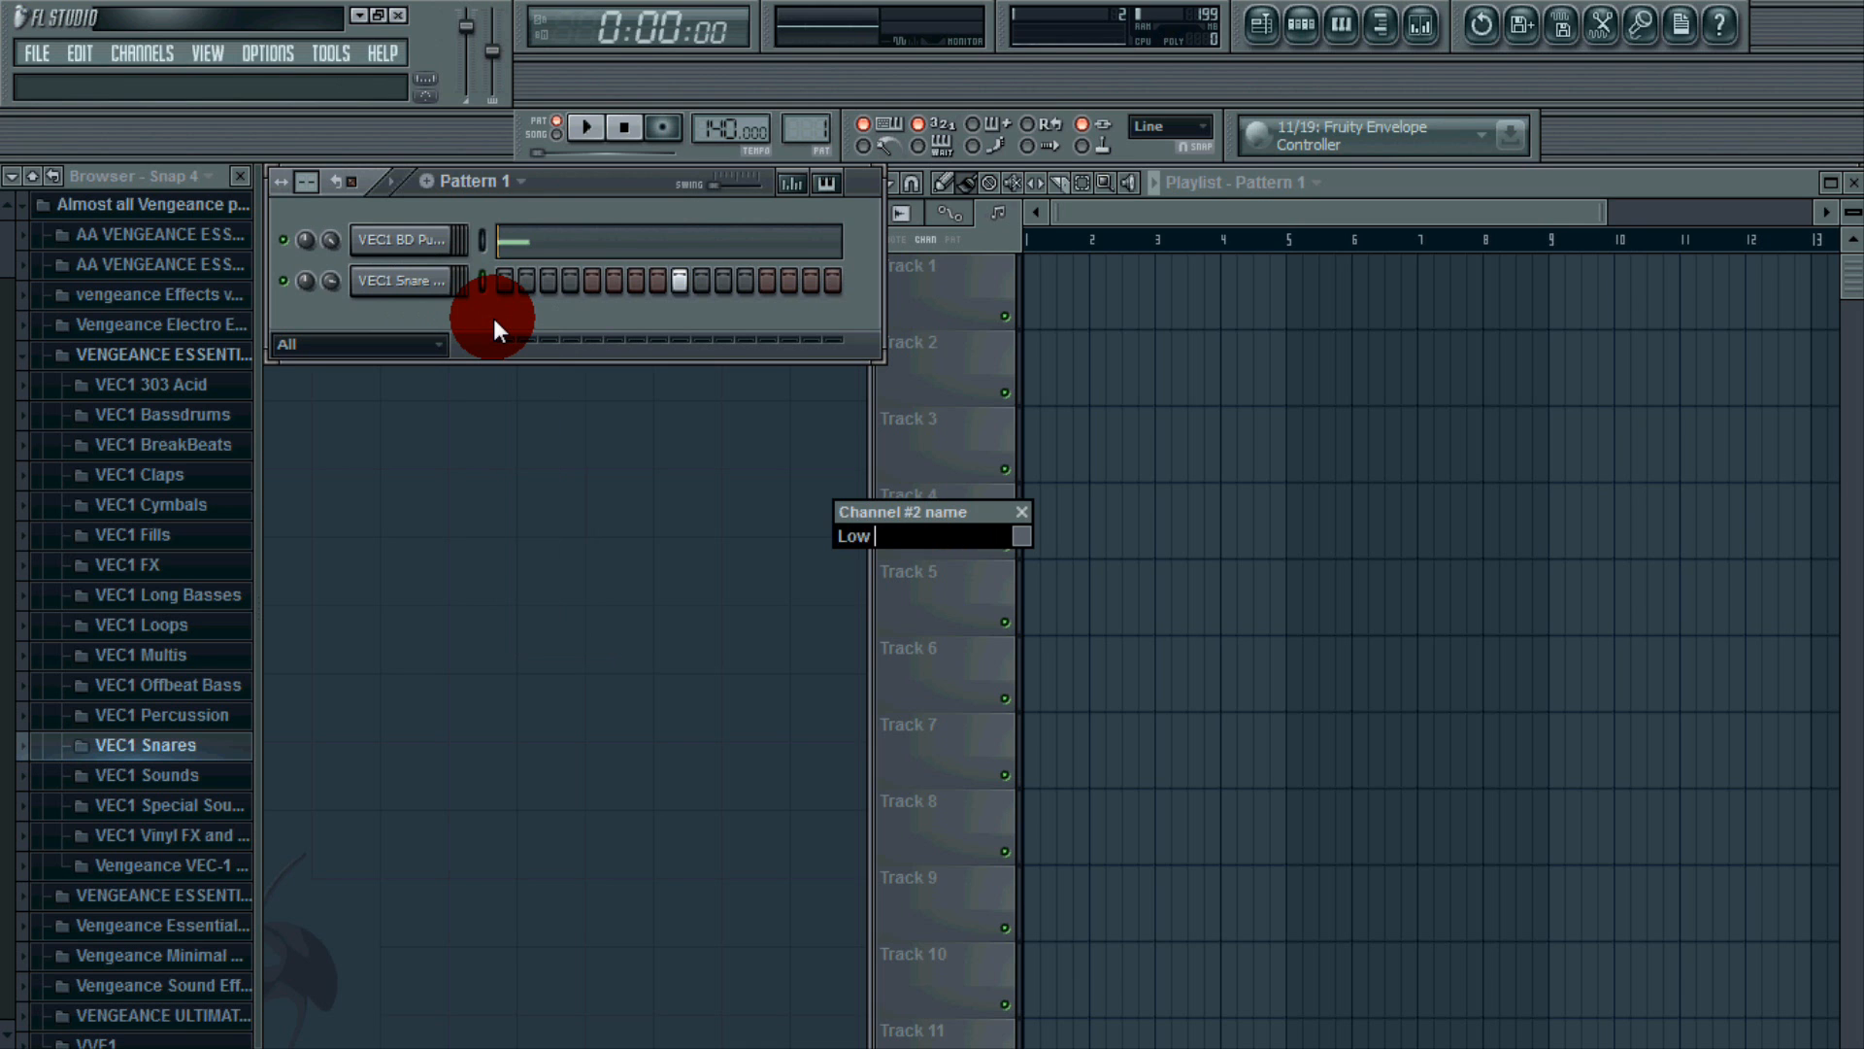
text(Low Pitch)
key(Return)
Rename the VEC1 BD Punchy 07 channel to Kick.
right_click(441, 238)
click(504, 276)
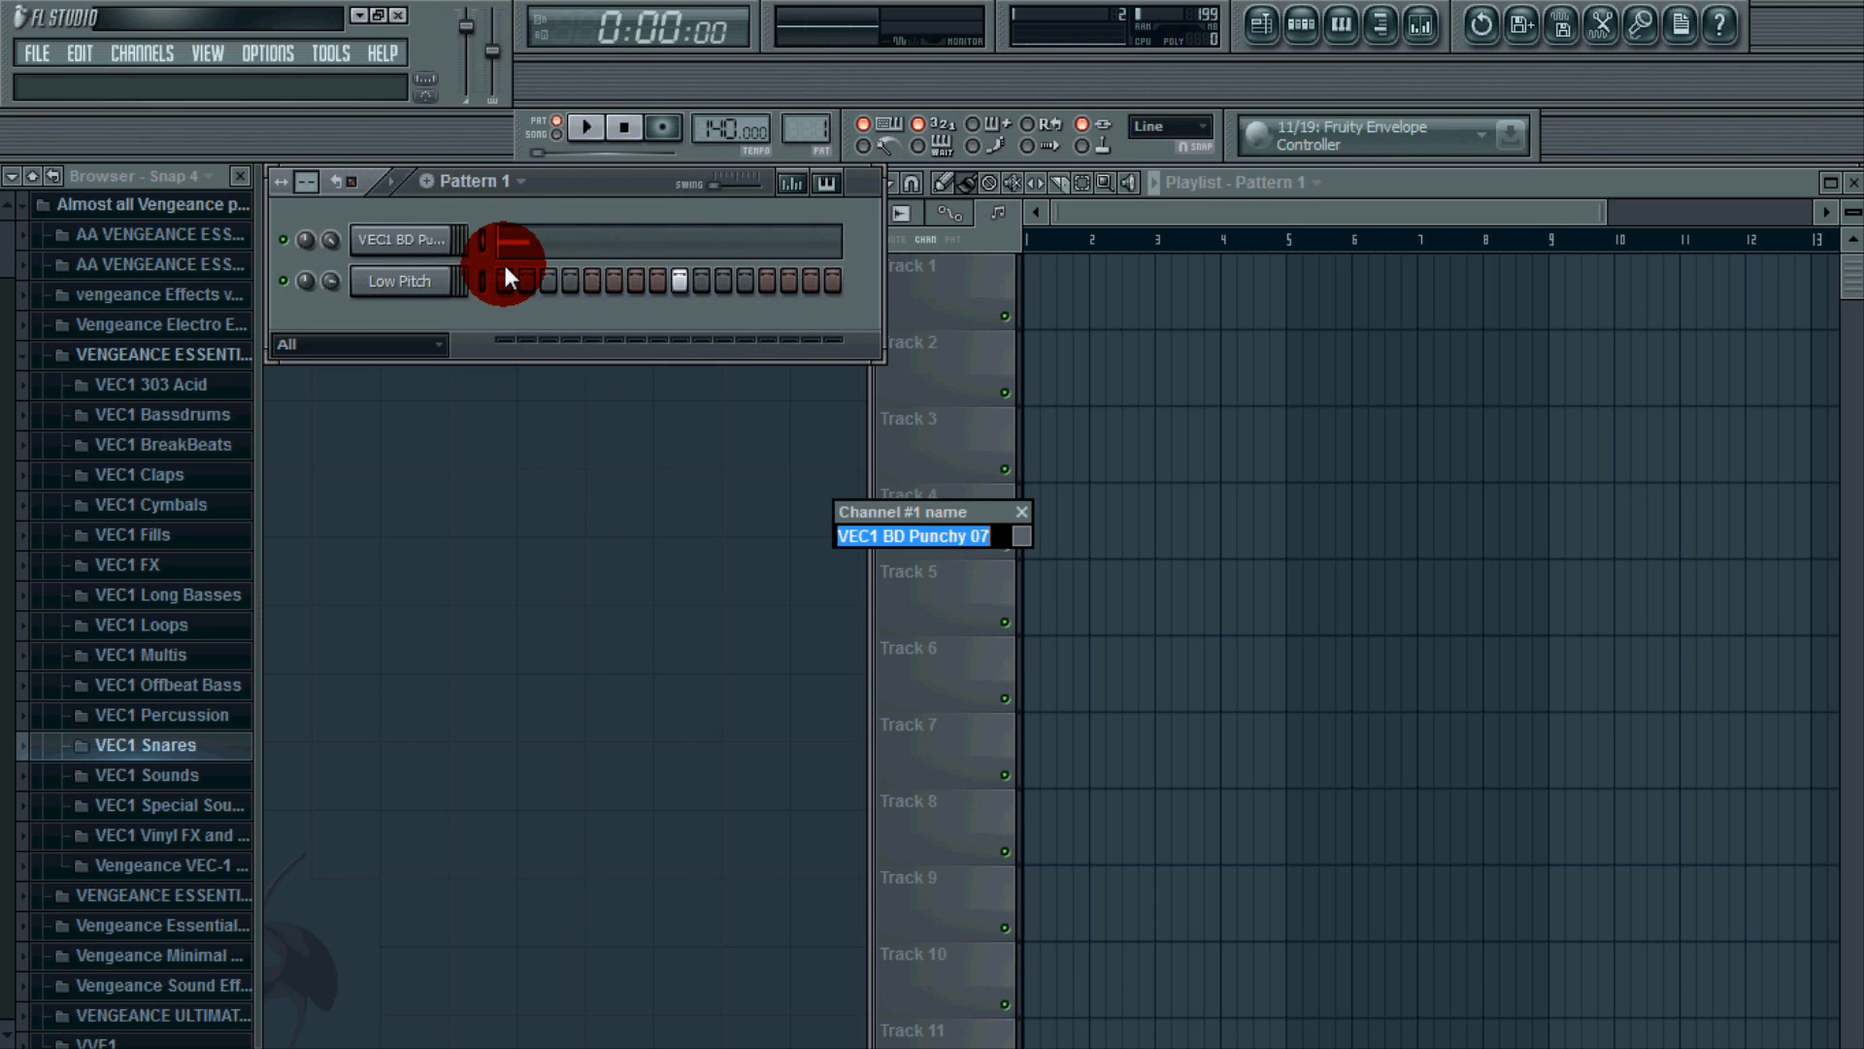
text(Kik)
key(BackSpace)
text(ck)
key(Return)
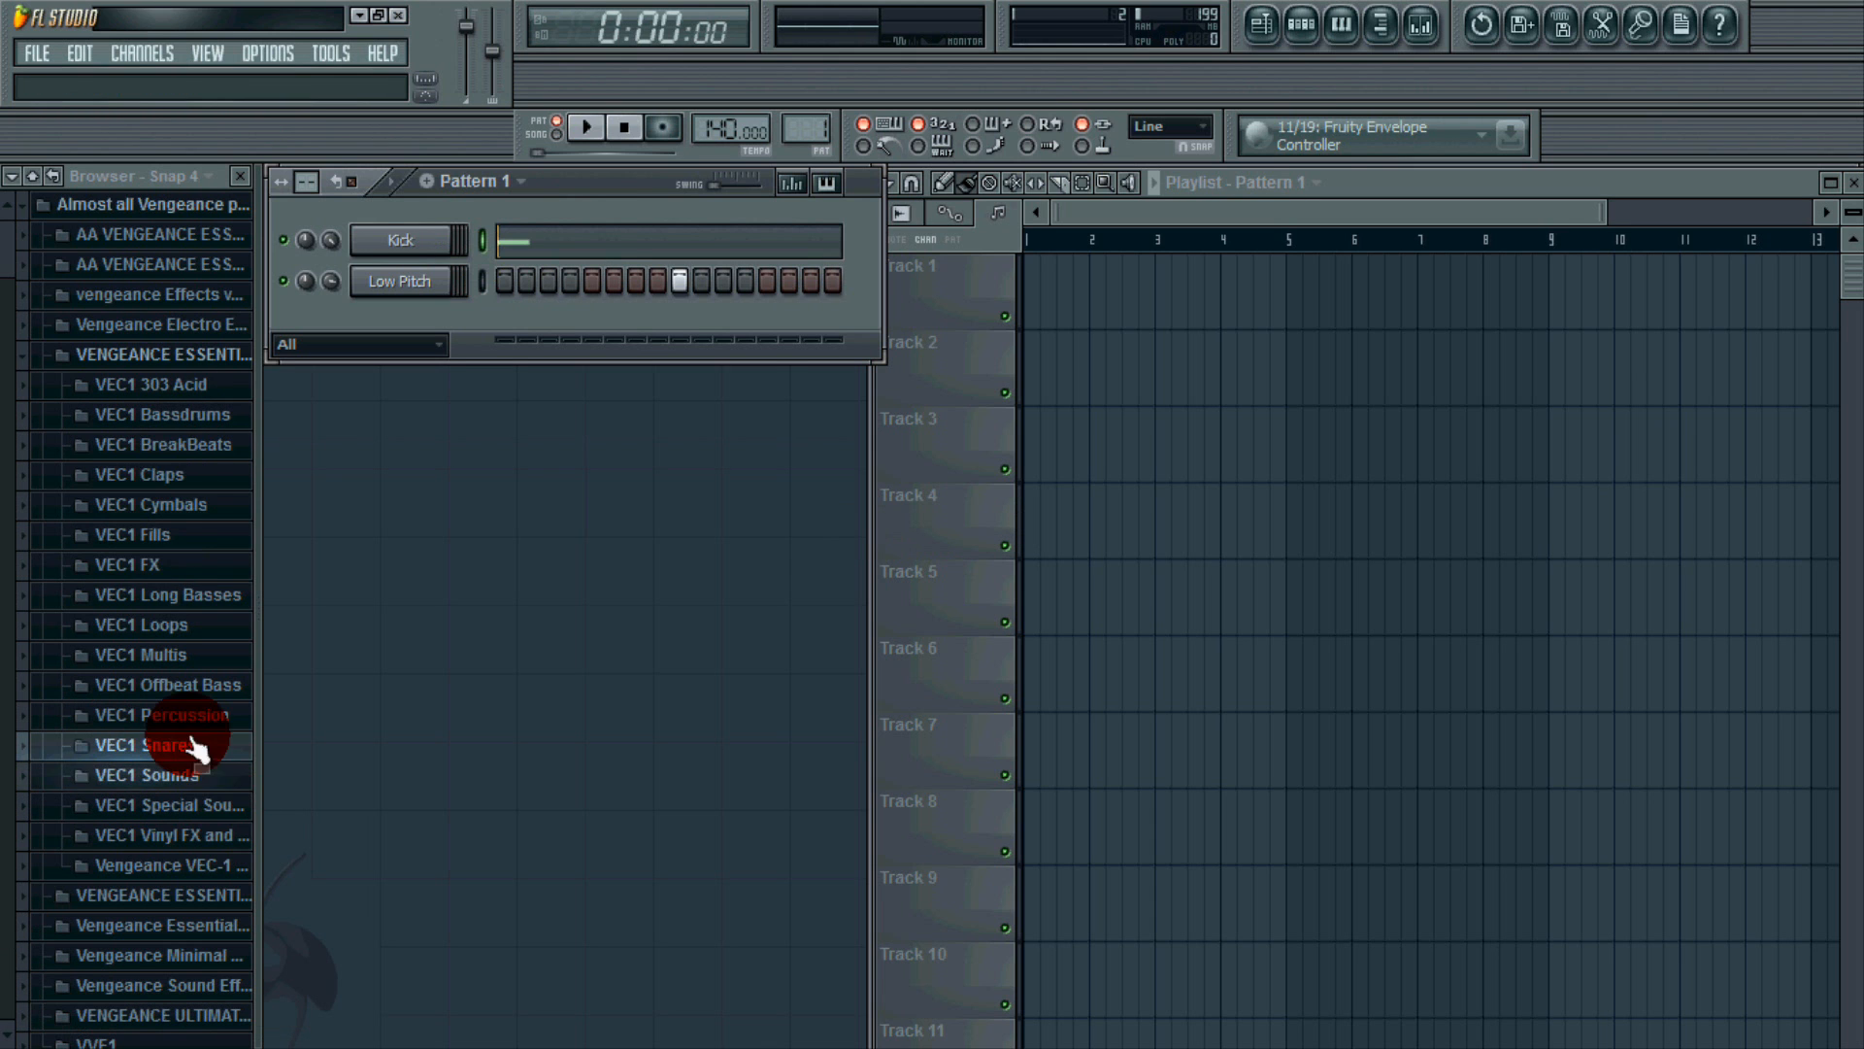
Audition samples from the VEC1 Claps folder and add VEC1 Clap 001 as a channel with a hit on step 9.
click(173, 483)
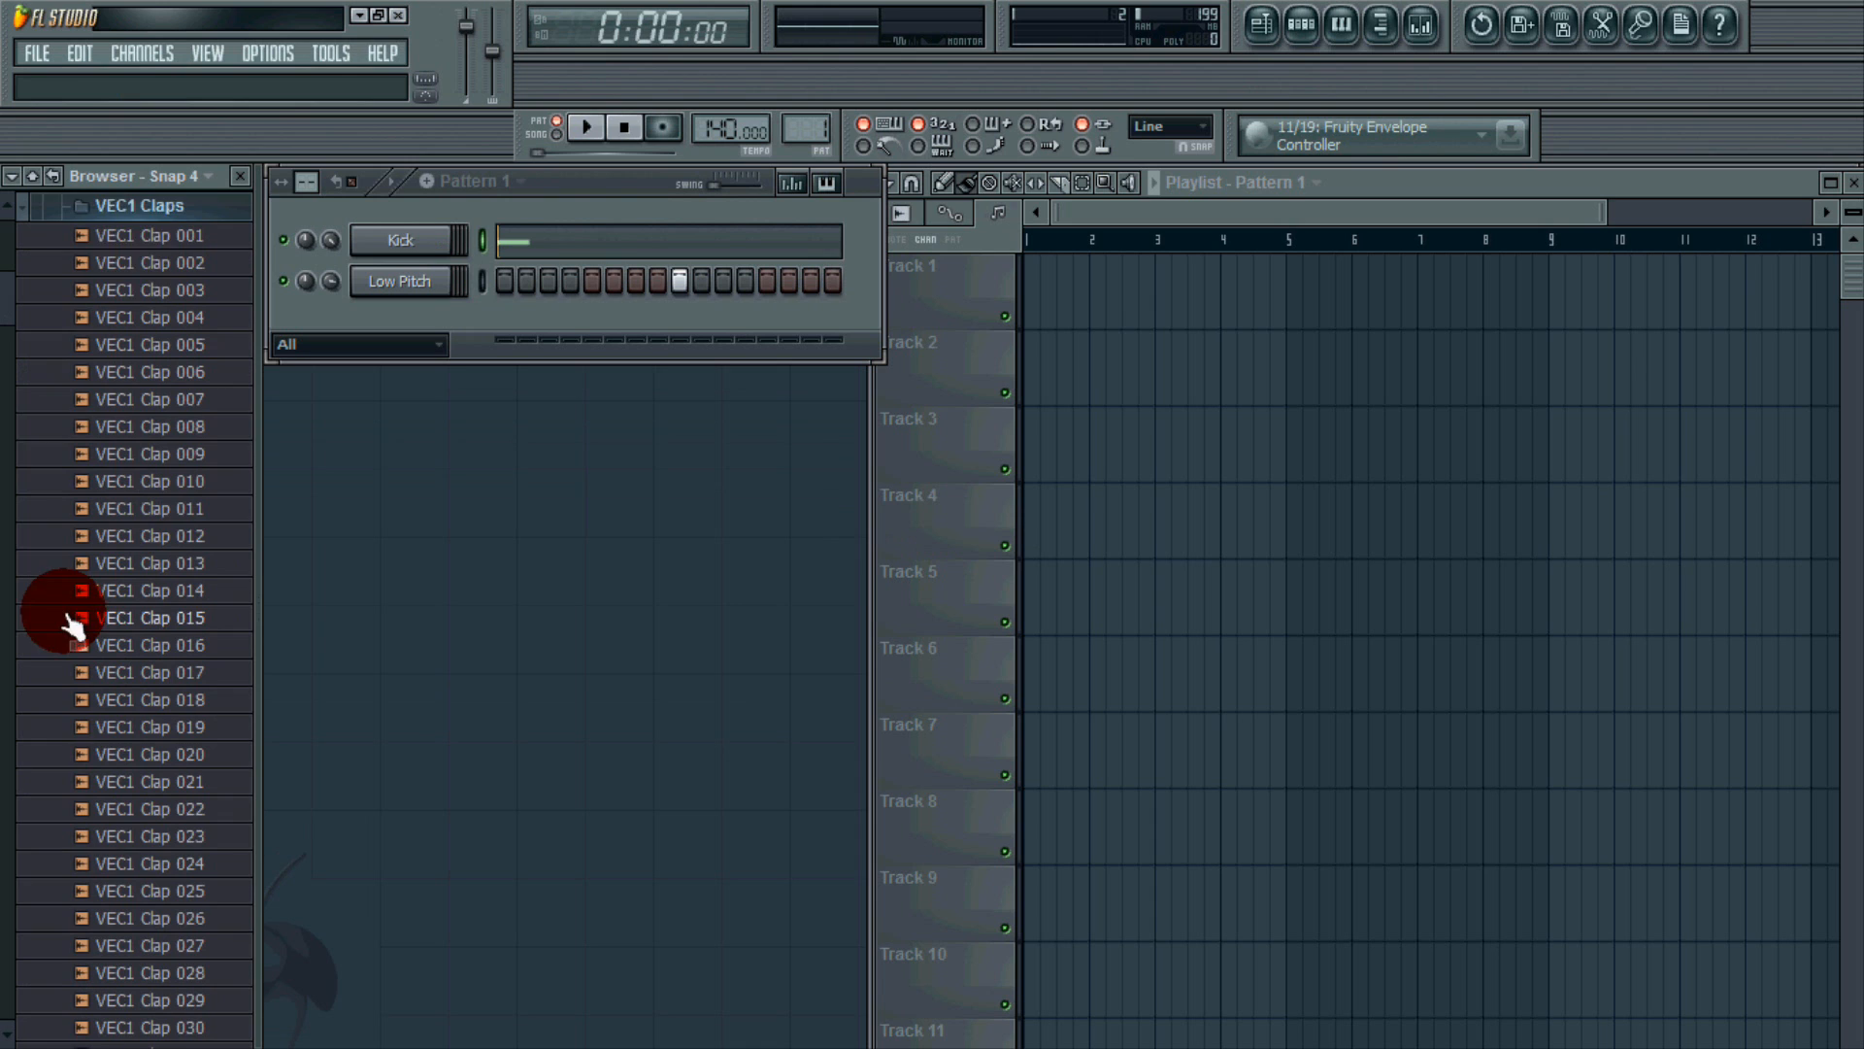
click(182, 240)
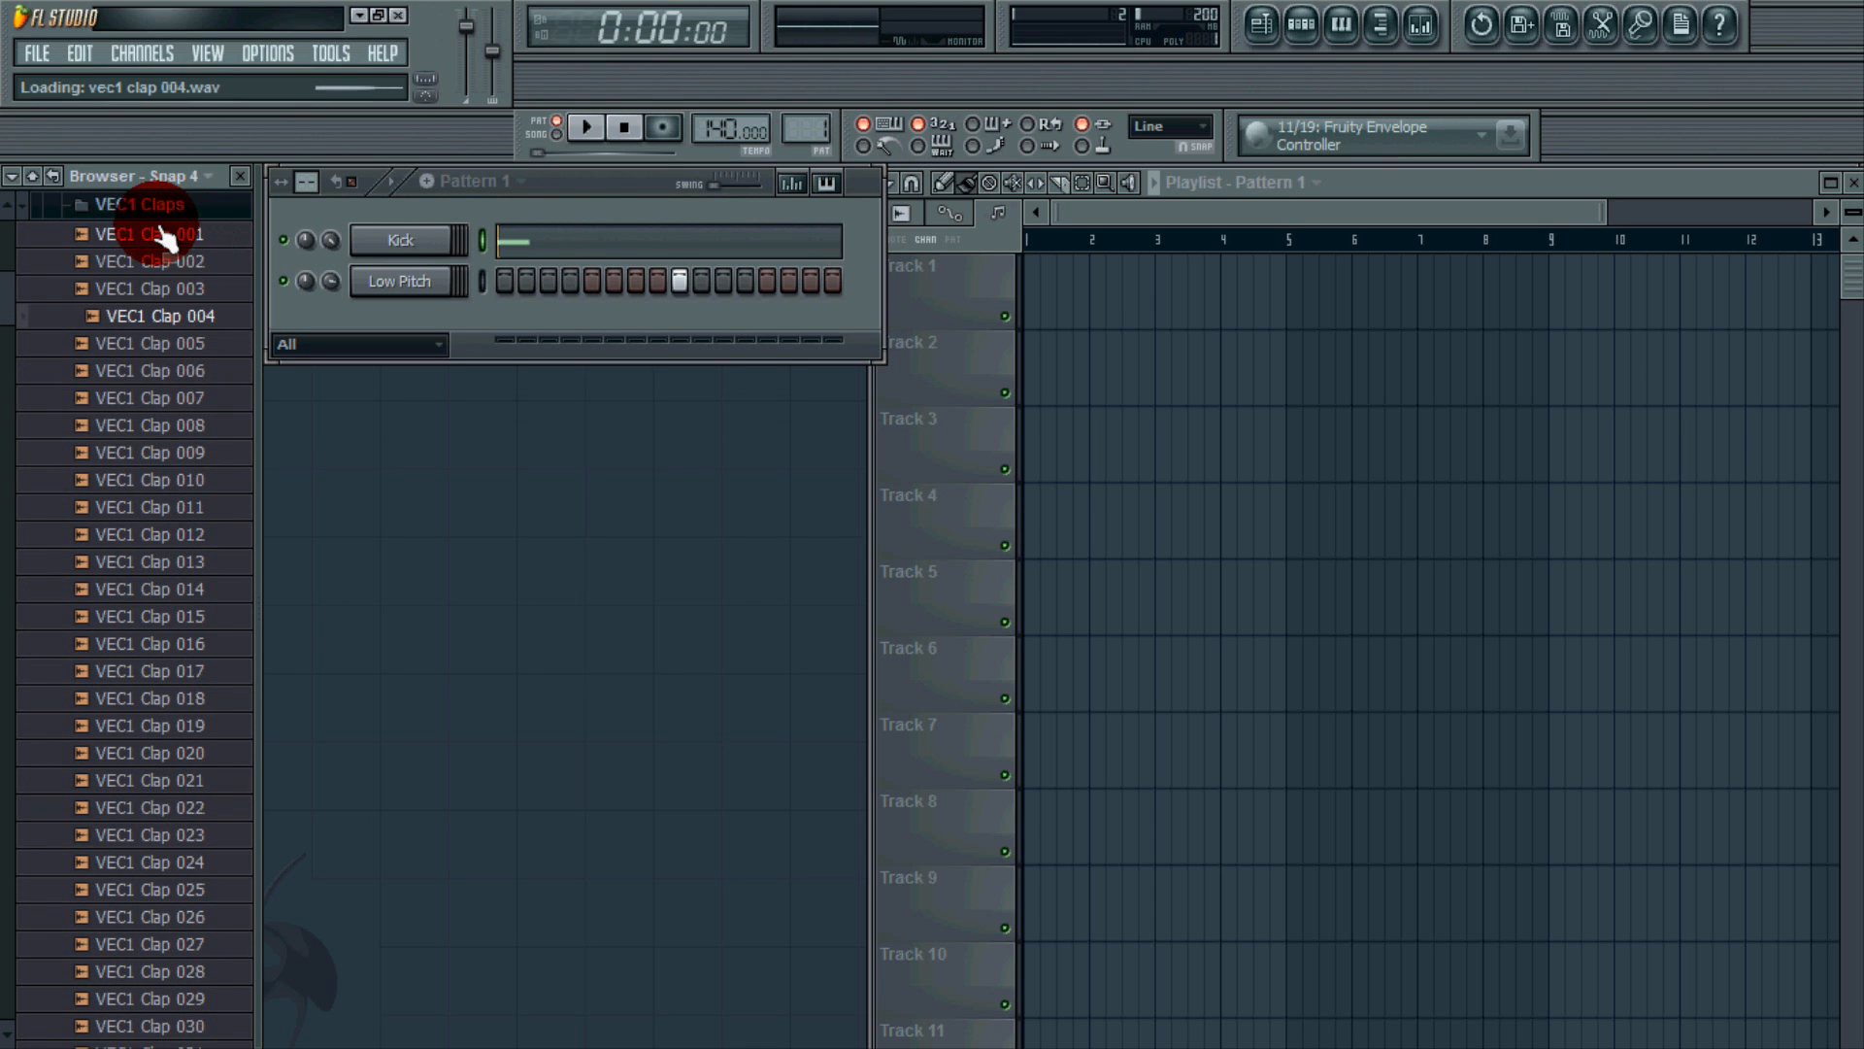
click(160, 235)
drag(180, 254, 408, 315)
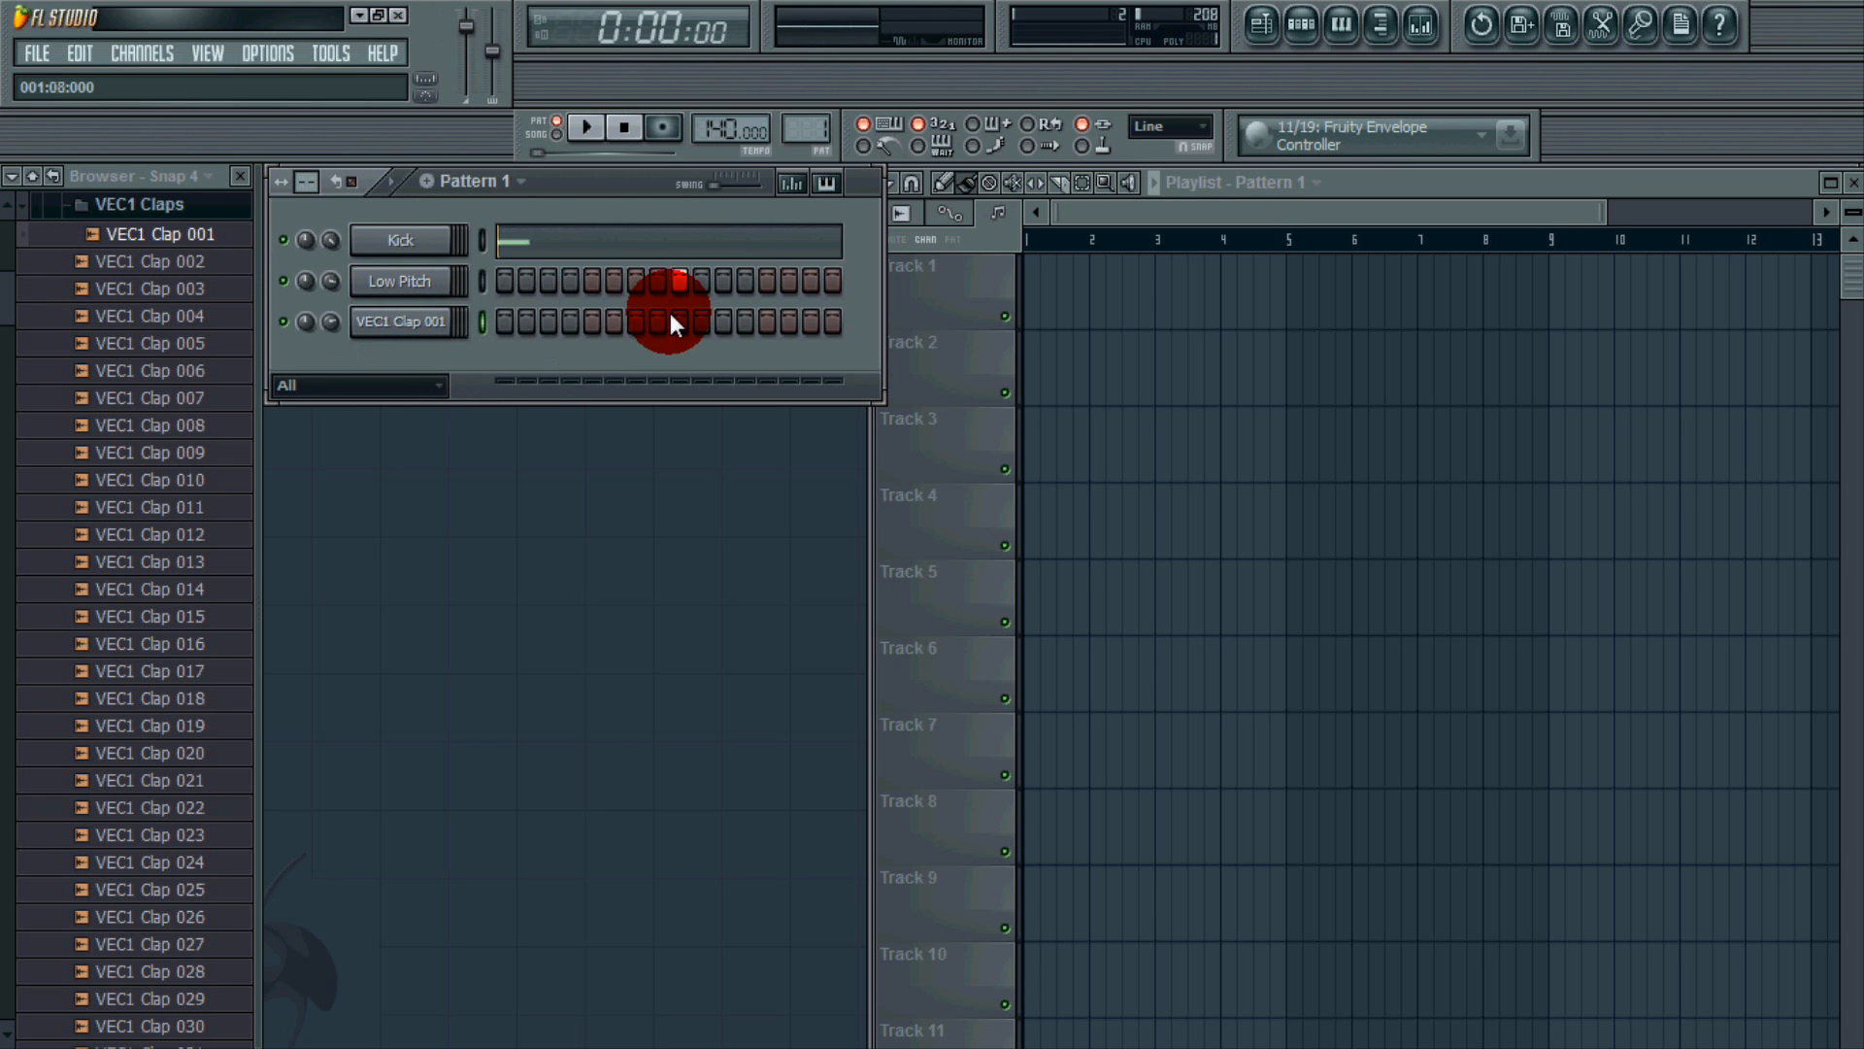
Adjust the clap channel's volume while playing the pattern, collapse the VEC1 Claps folder and stop playback.
key(space)
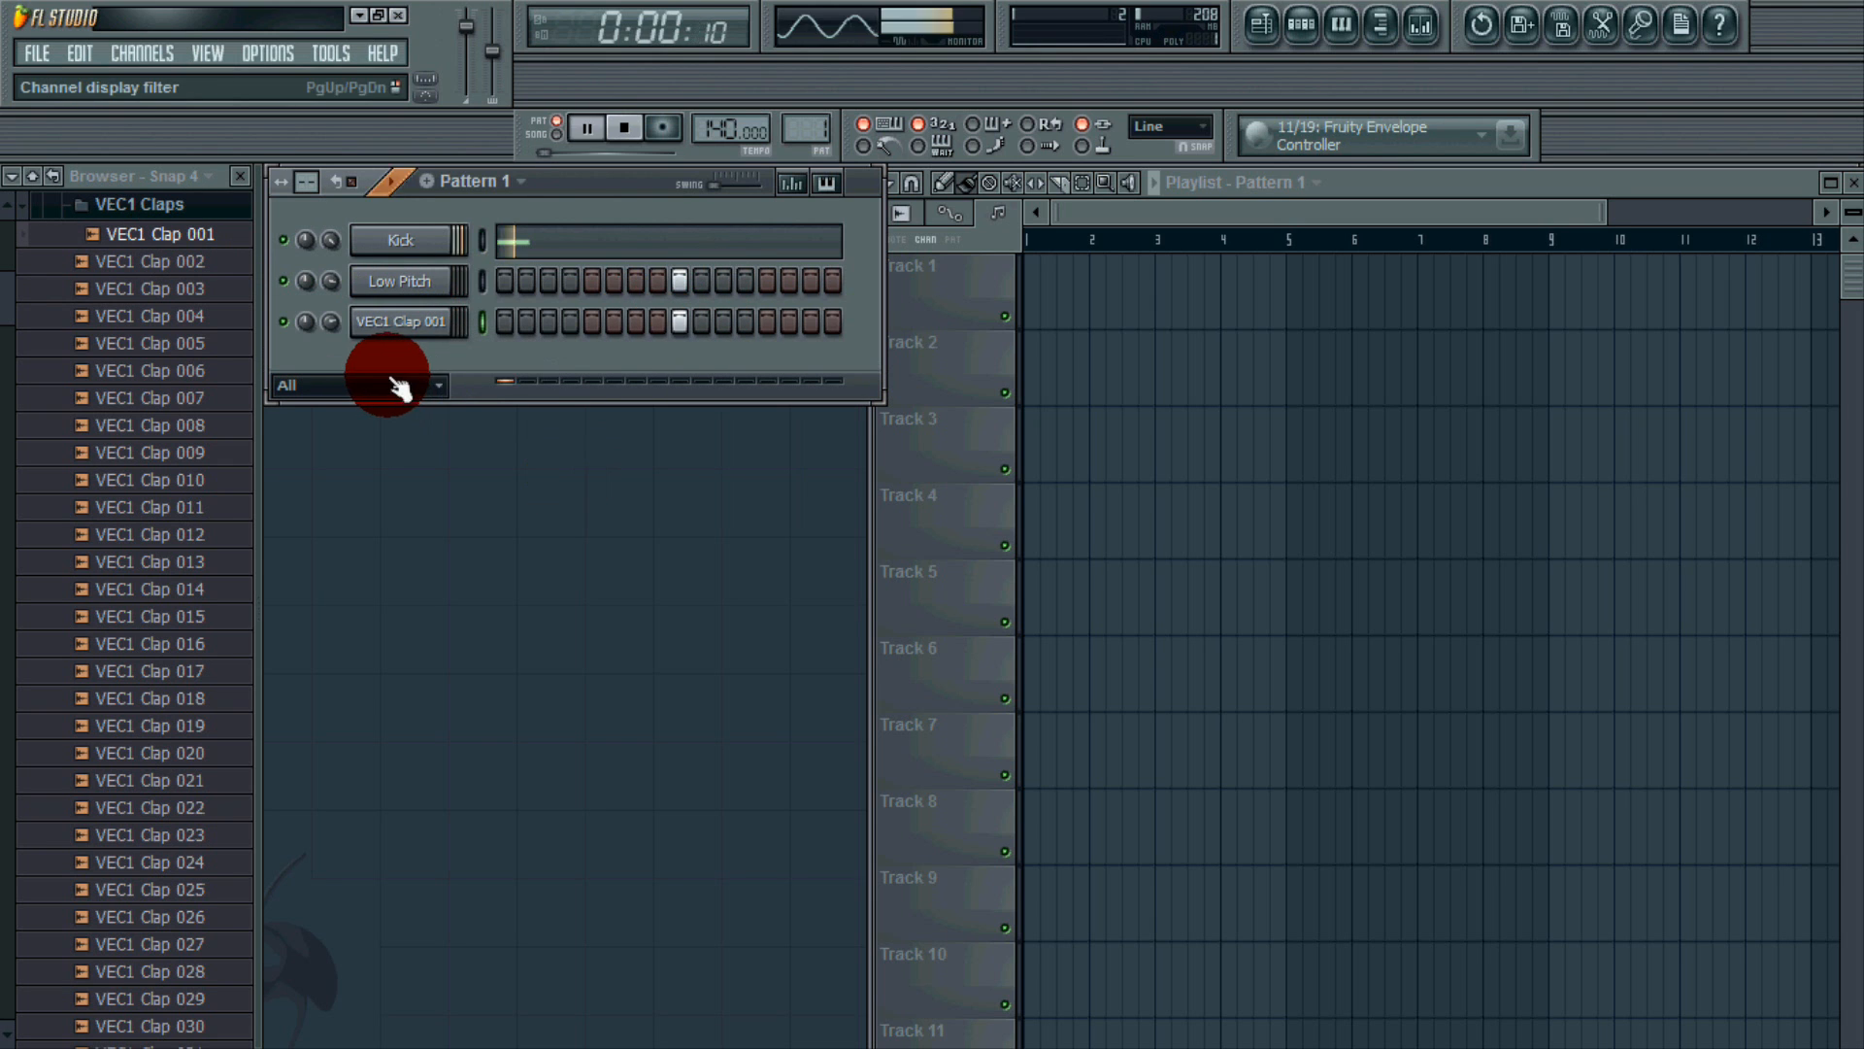
drag(336, 322, 329, 270)
click(158, 206)
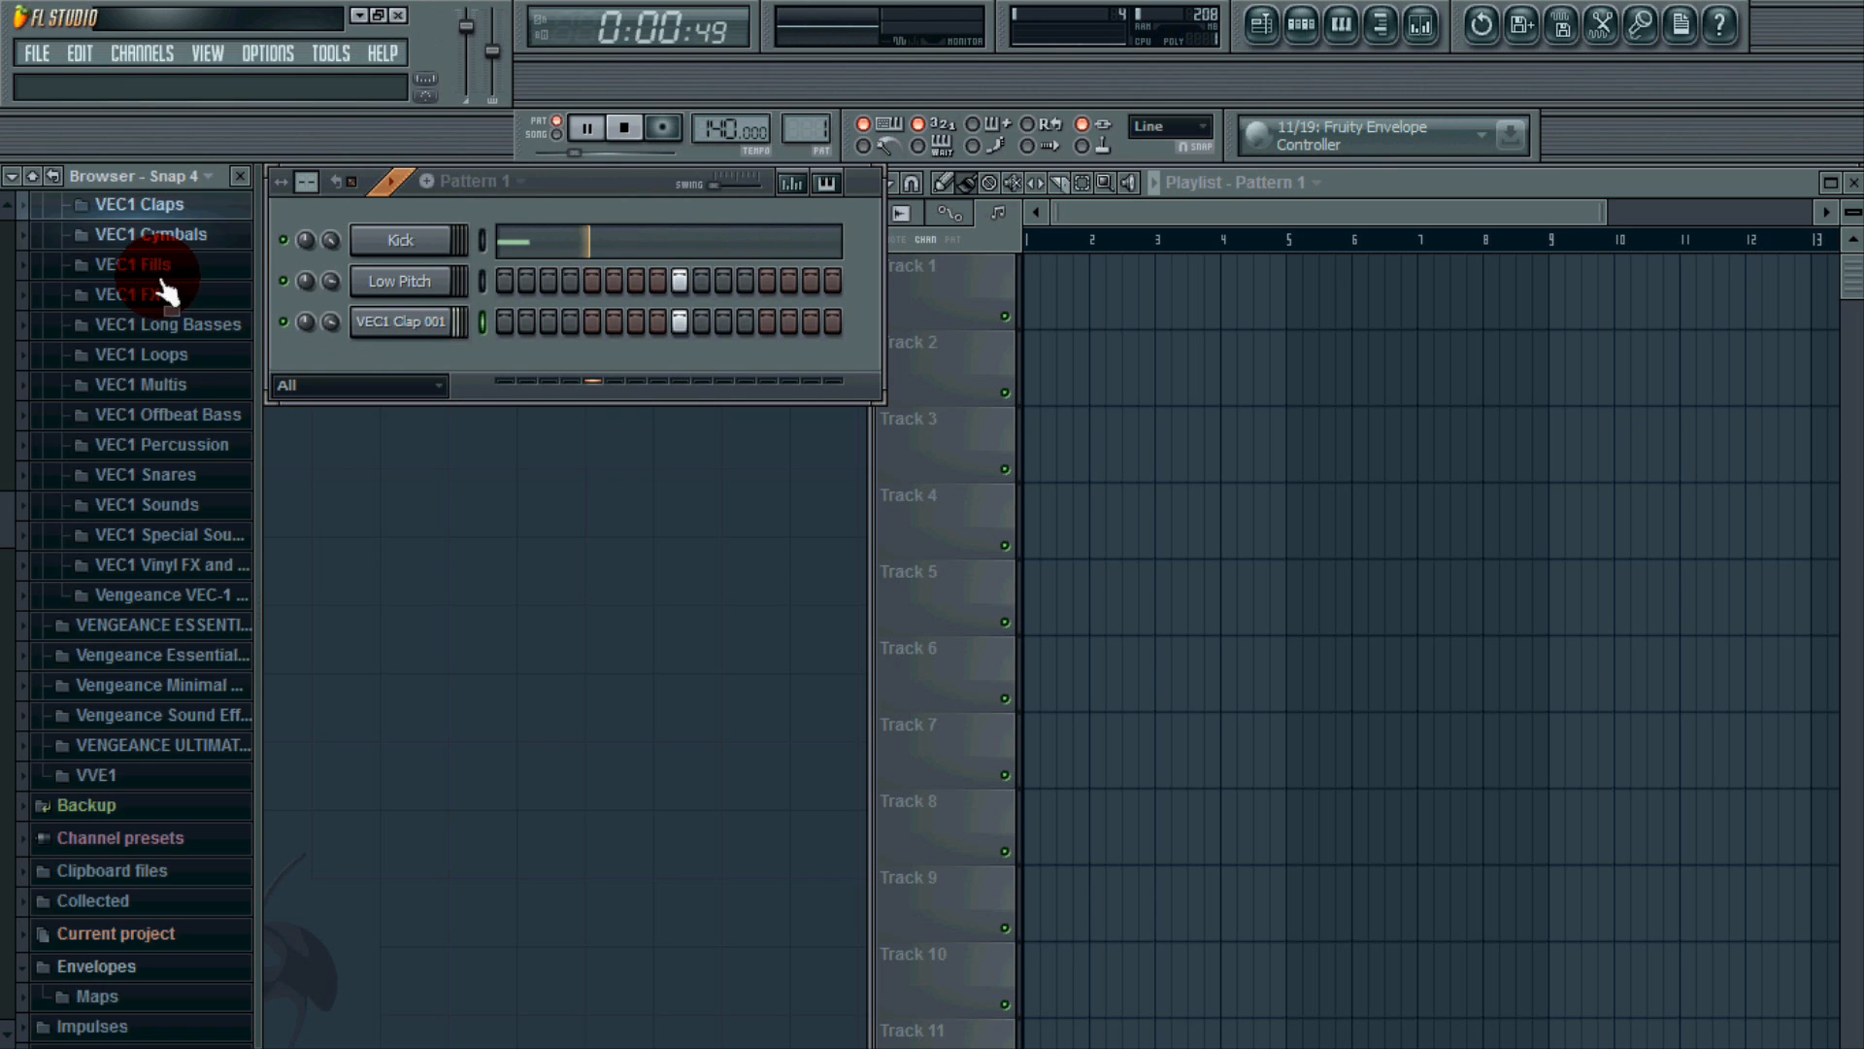
click(622, 126)
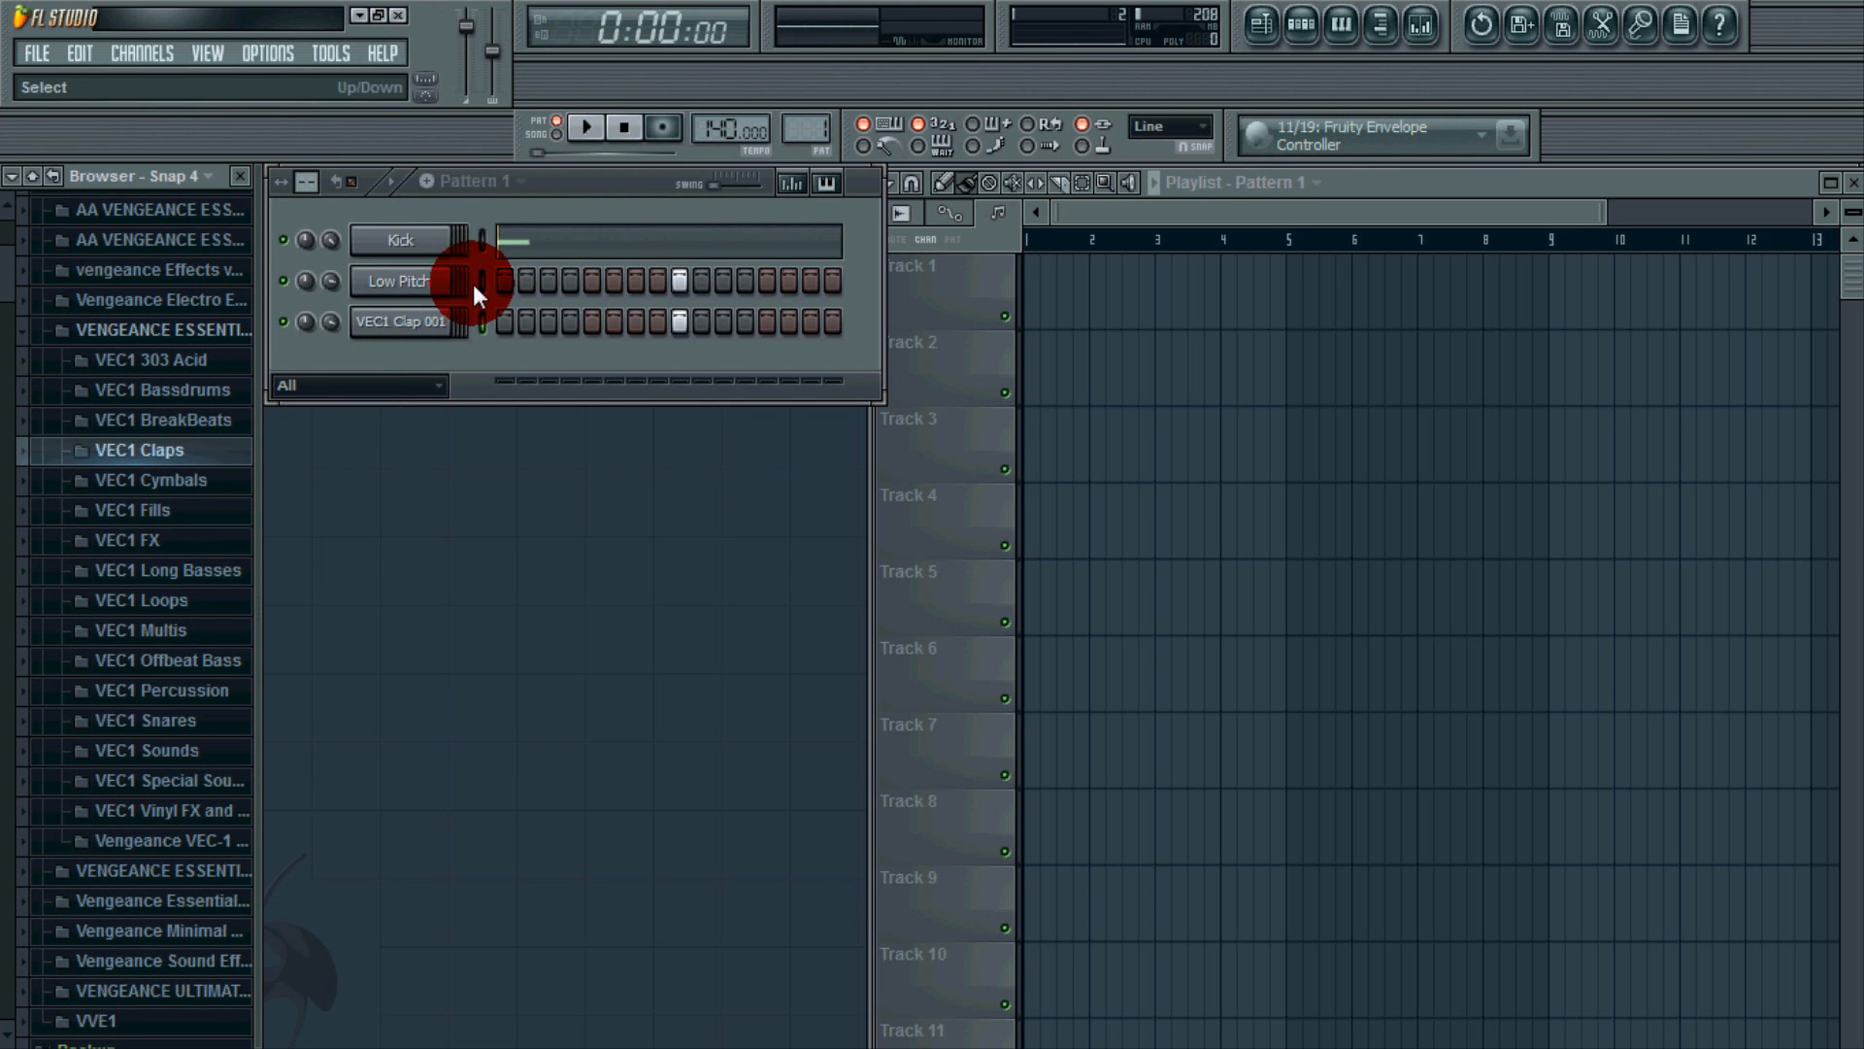
Open the mixer and route the Low Pitch channel to Insert 2.
click(189, 56)
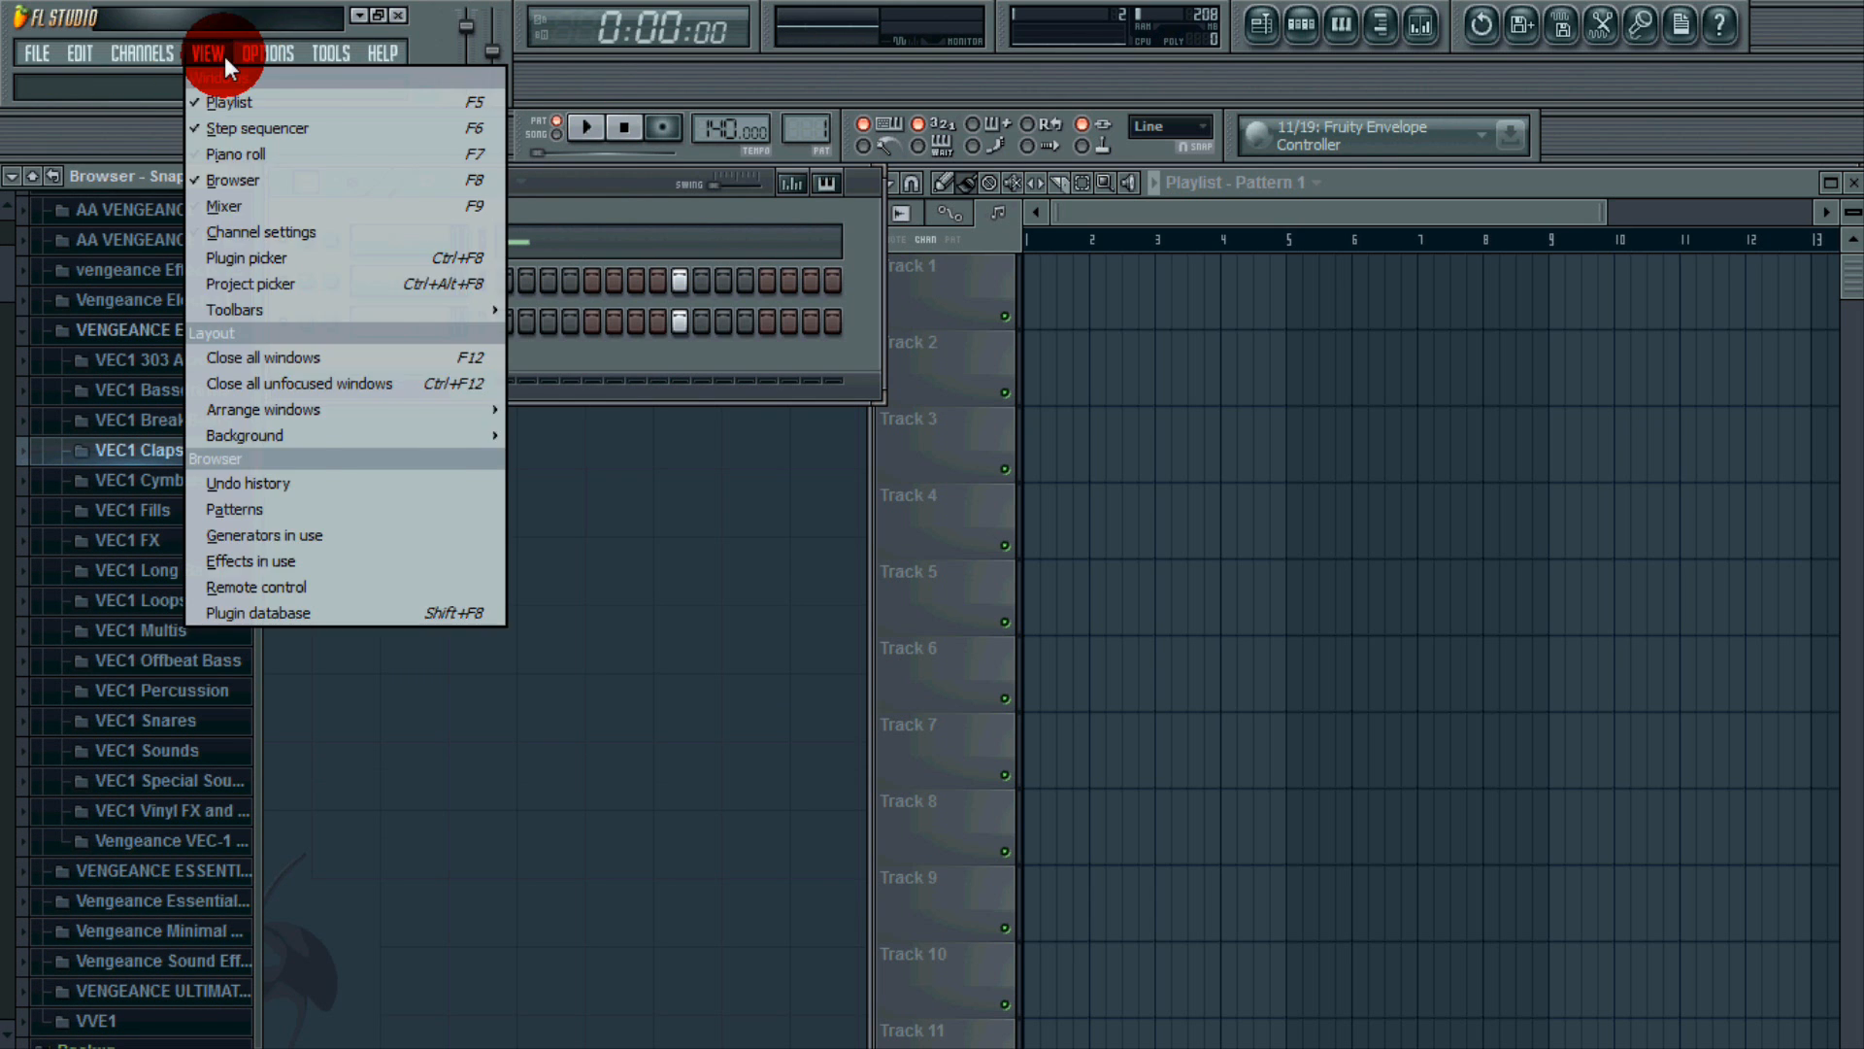
click(268, 210)
click(403, 281)
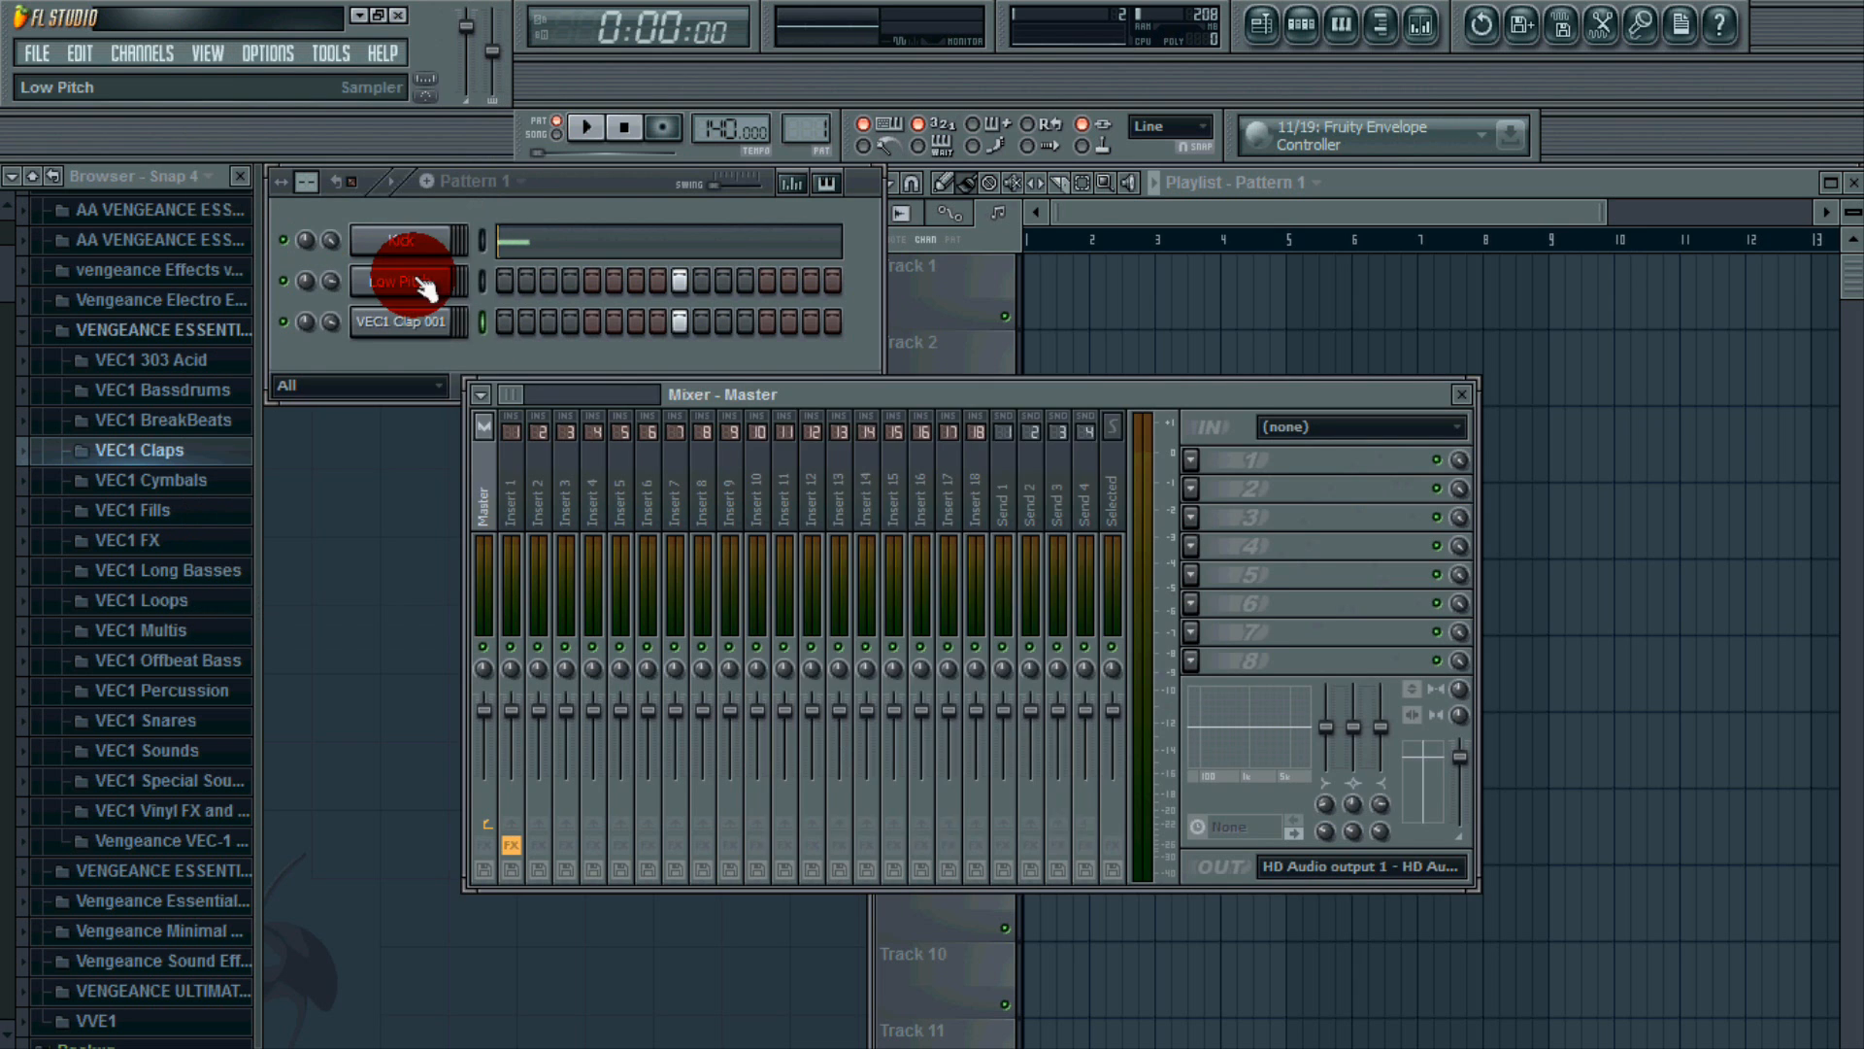
mouse_move(1078, 276)
mouse_down()
mouse_move(1085, 239)
mouse_move(1074, 276)
mouse_up()
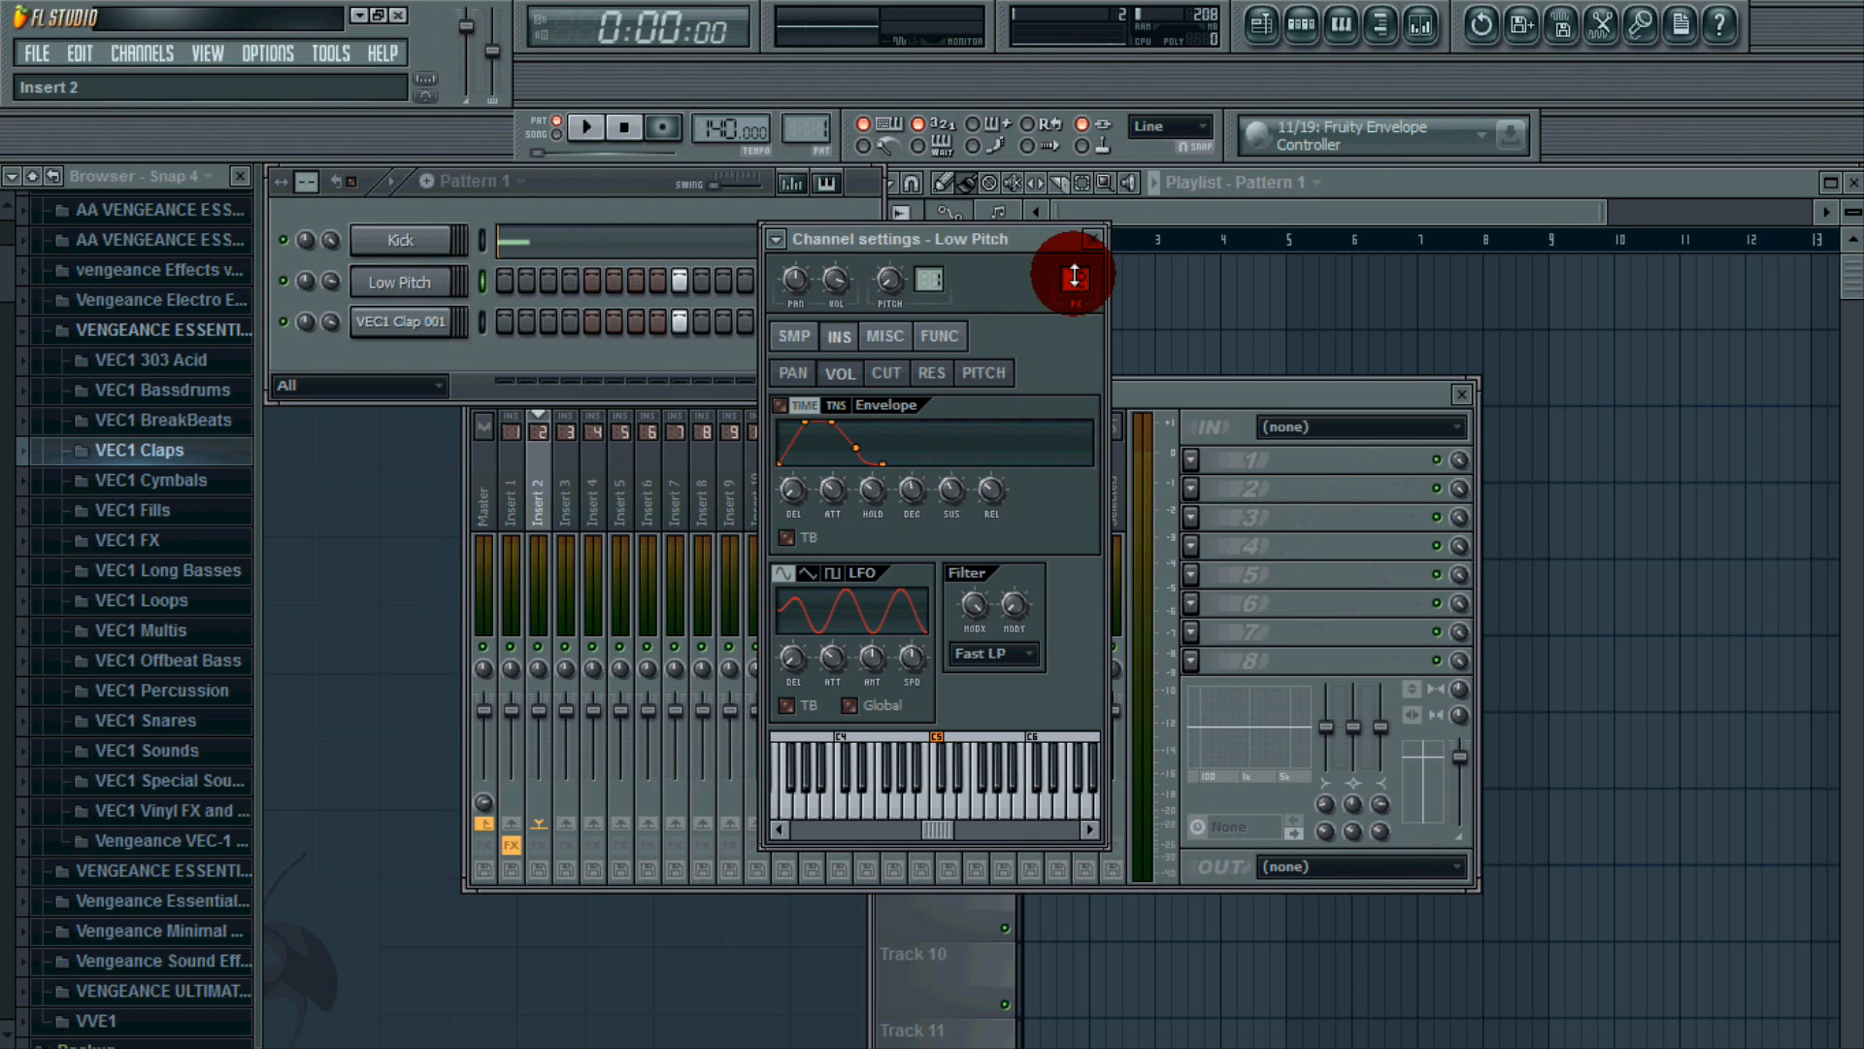
Rename the VEC1 Clap 001 channel to Clap and route it to mixer Insert 3.
right_click(412, 321)
click(504, 360)
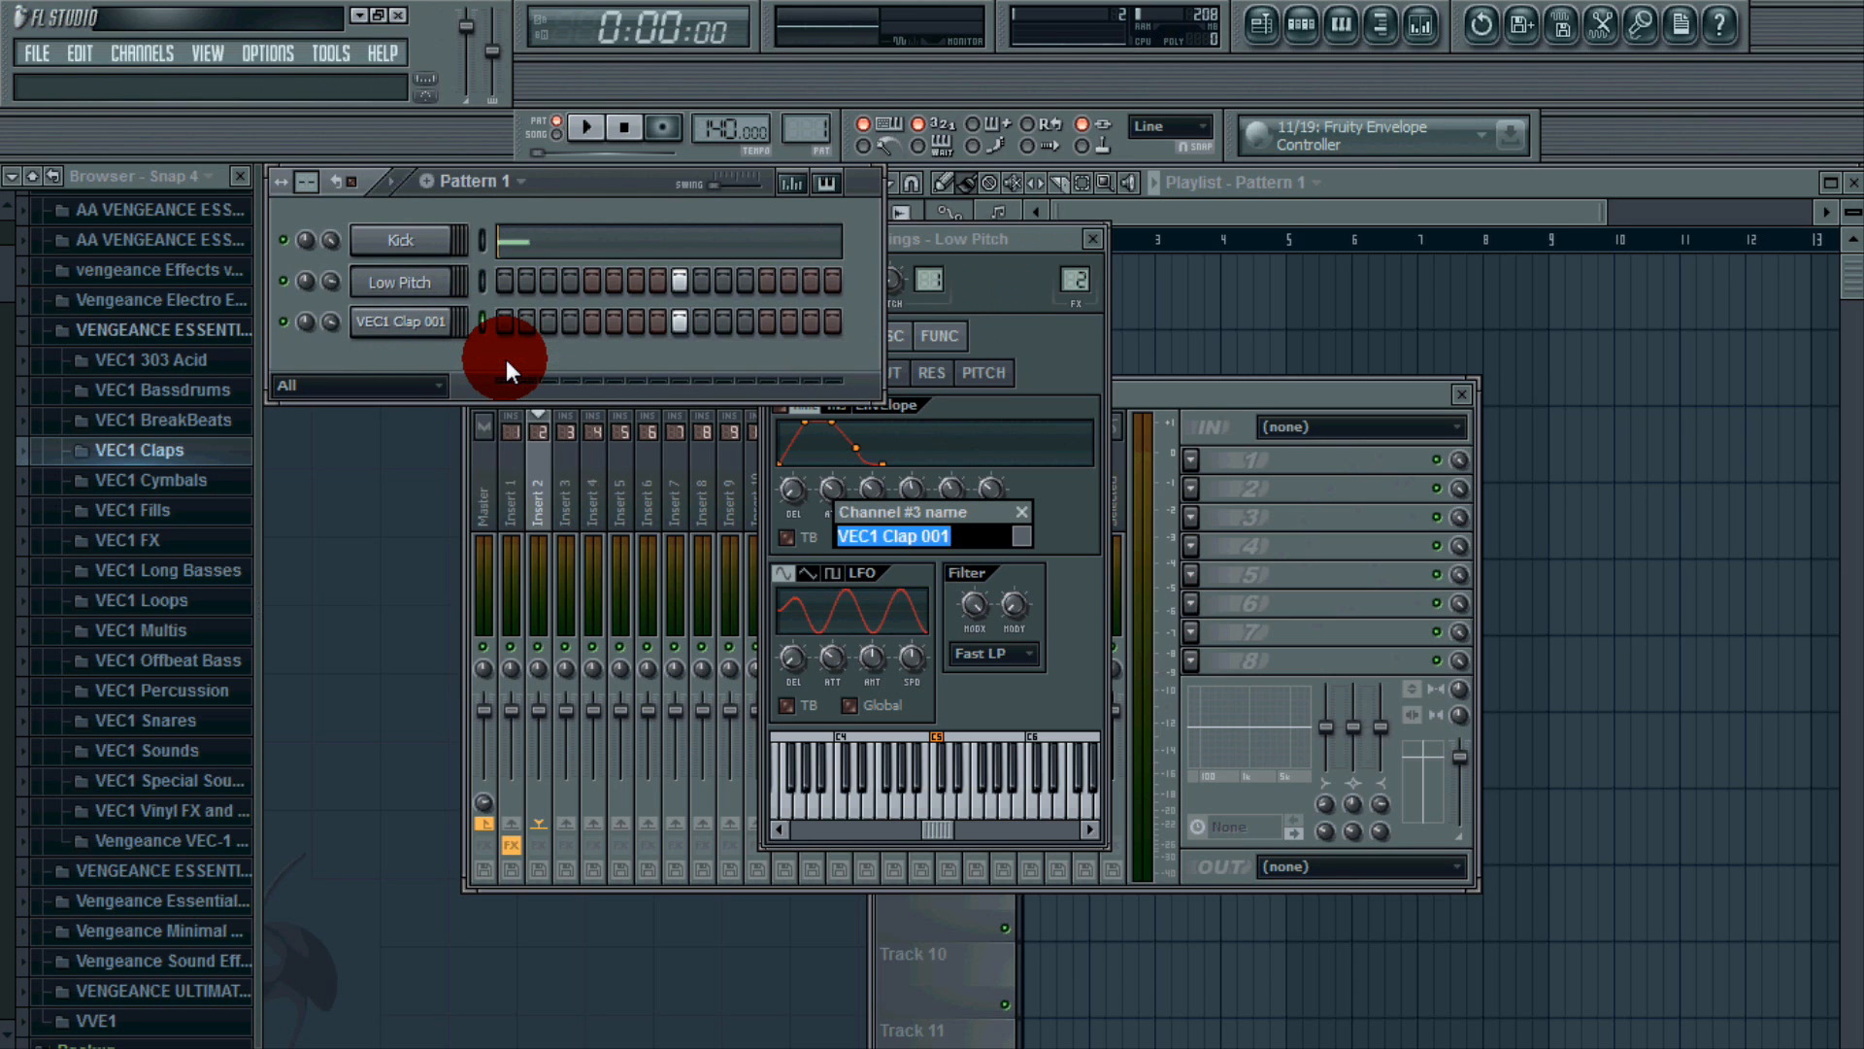
text(Clap)
key(Return)
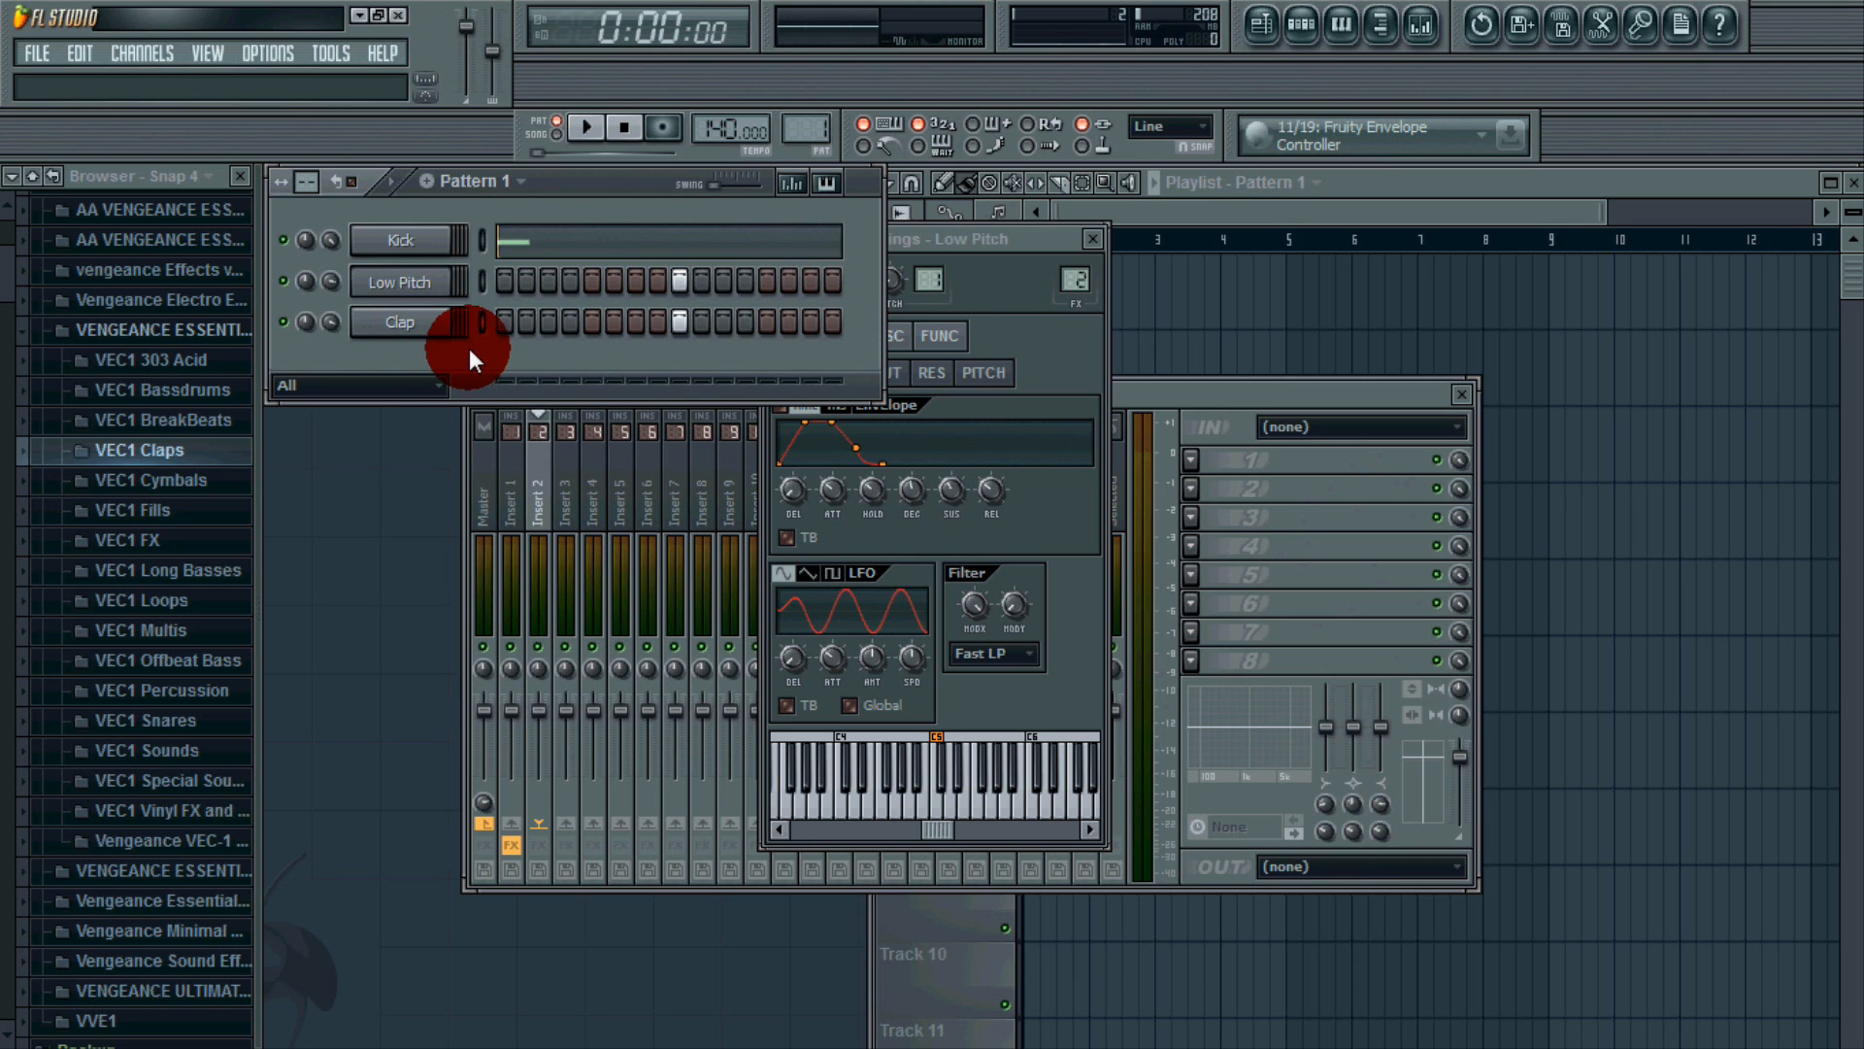
click(393, 322)
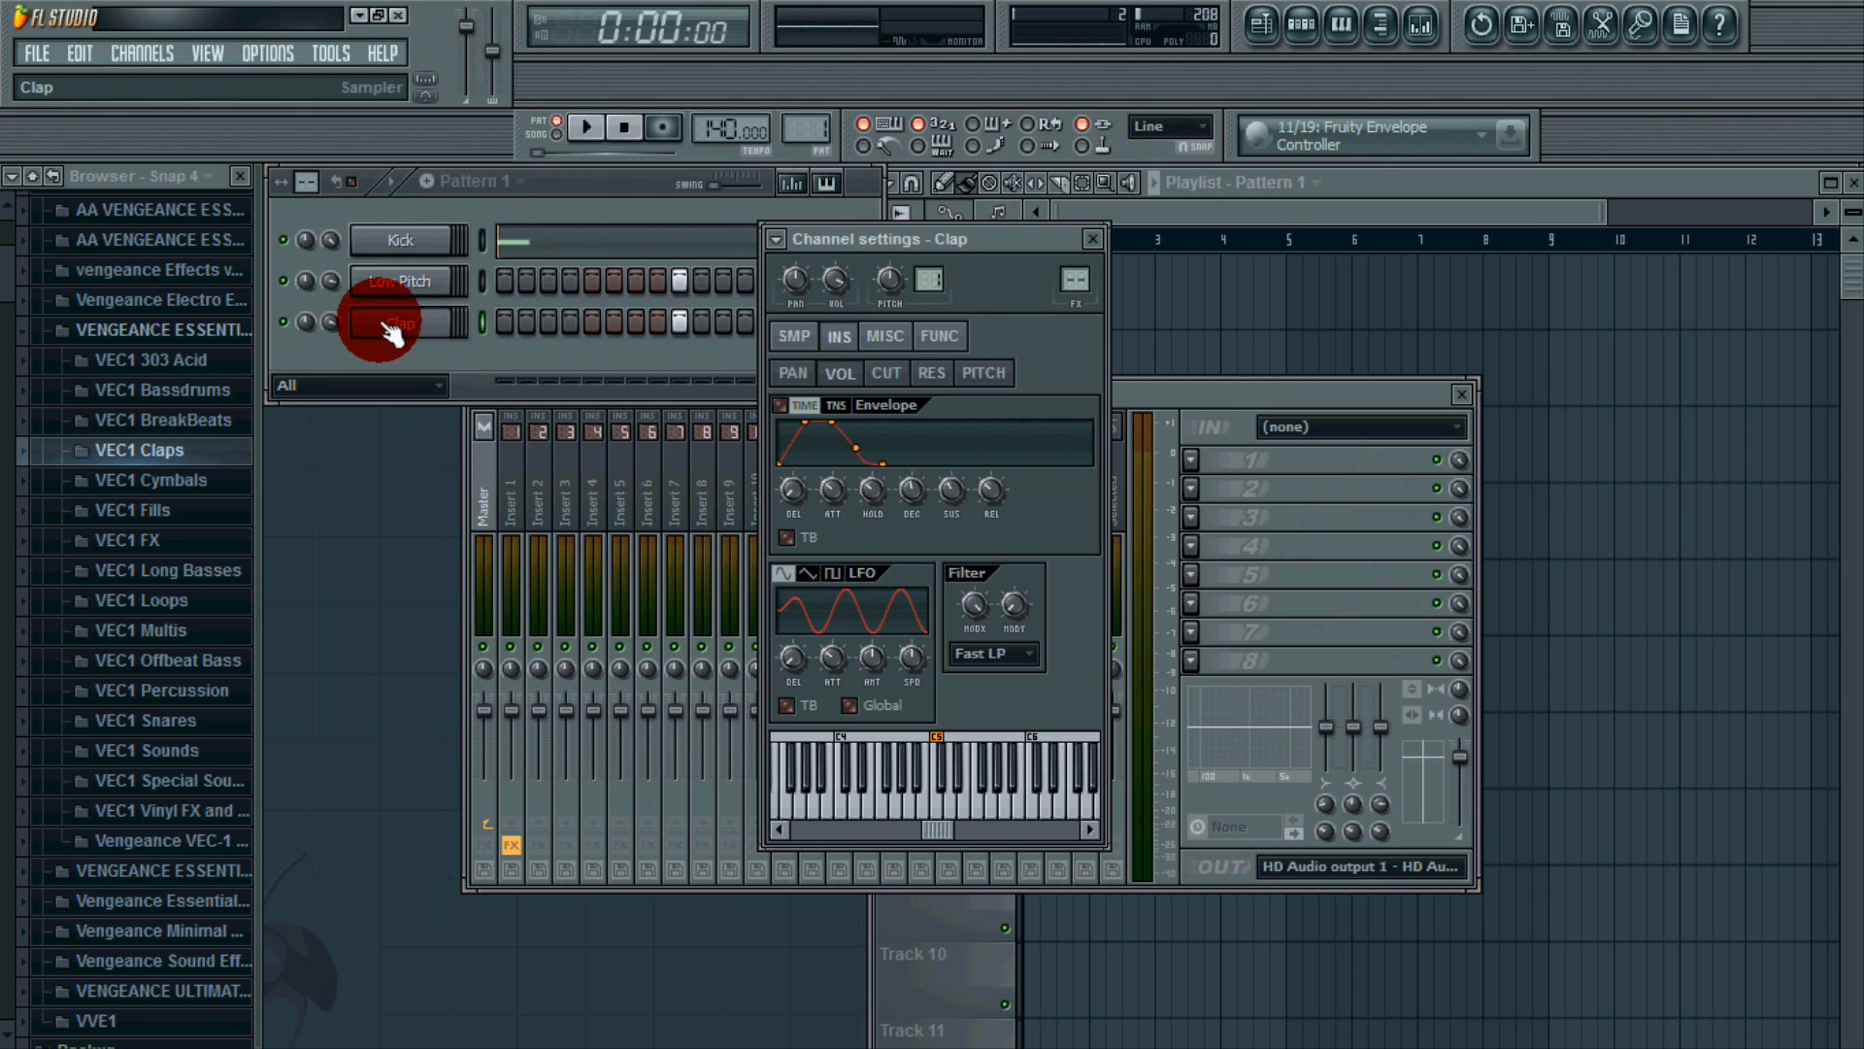
click(1092, 238)
Load Fruity Parametric EQ 2 into the first effect slot of Insert 2 while the pattern plays.
click(539, 514)
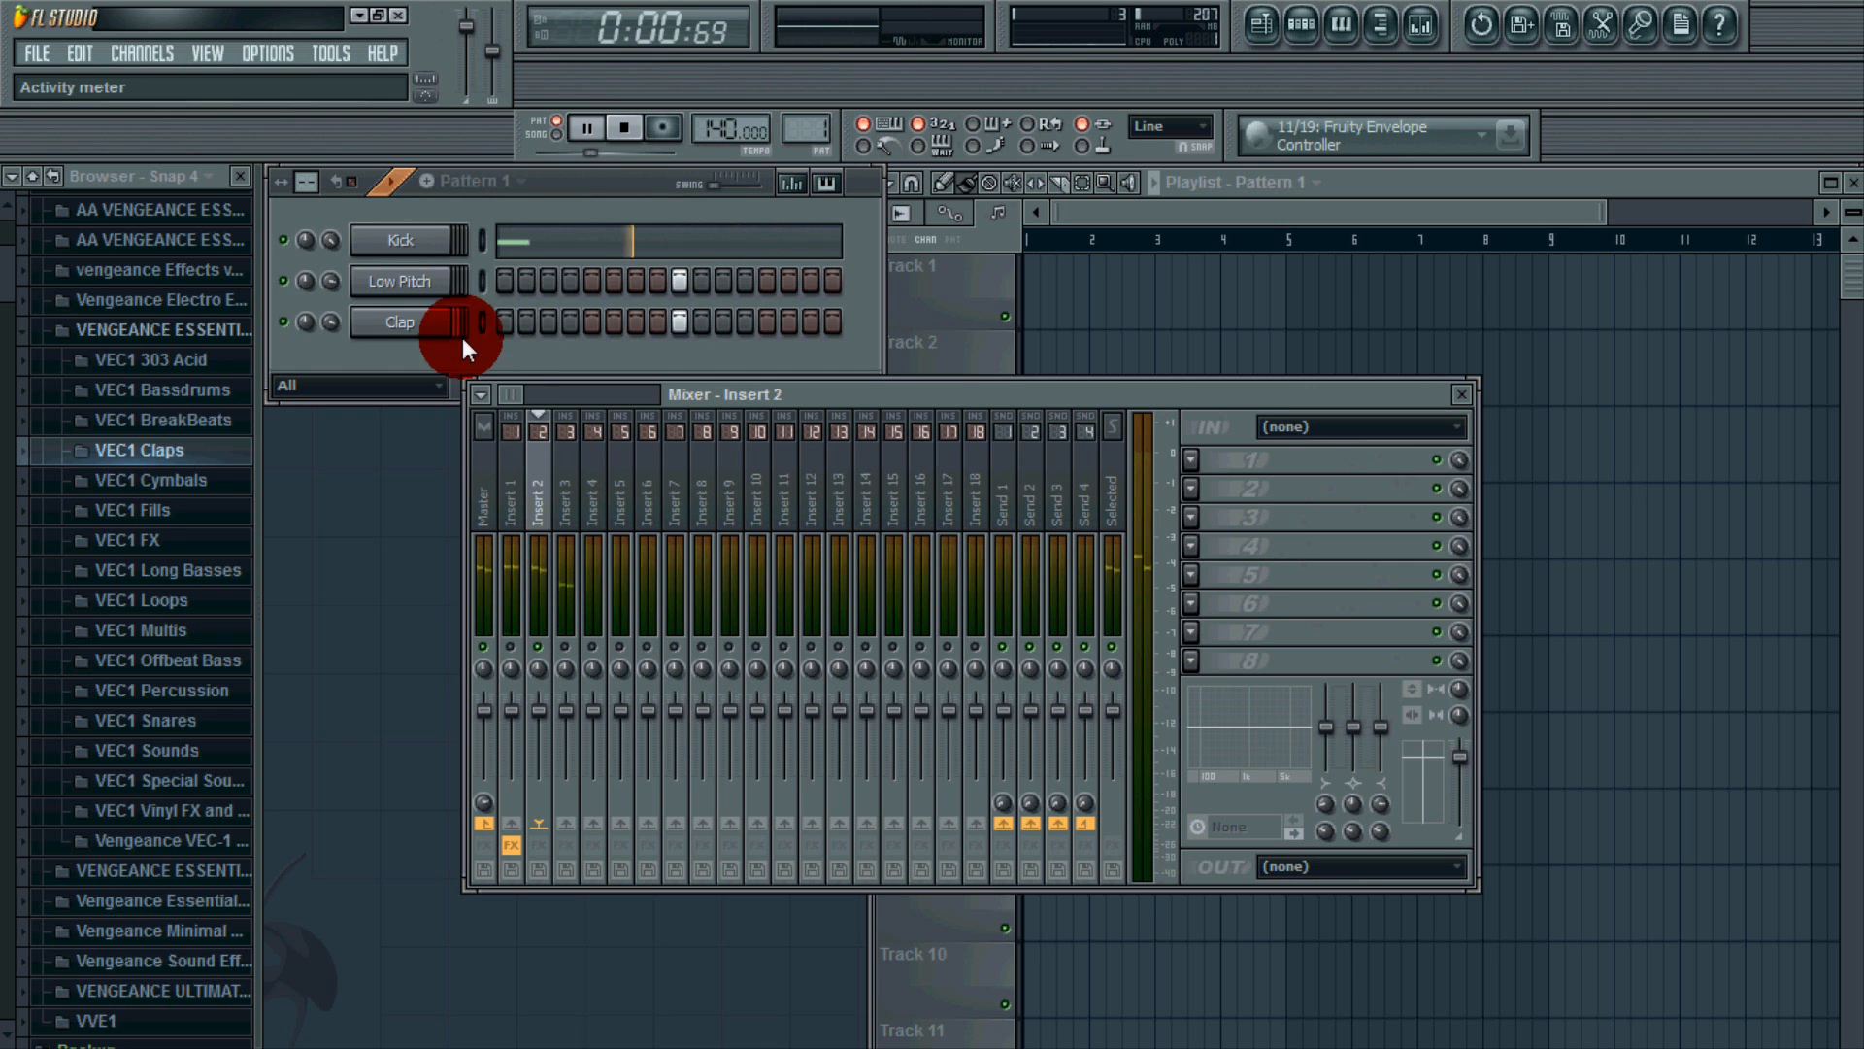
click(415, 281)
click(1094, 239)
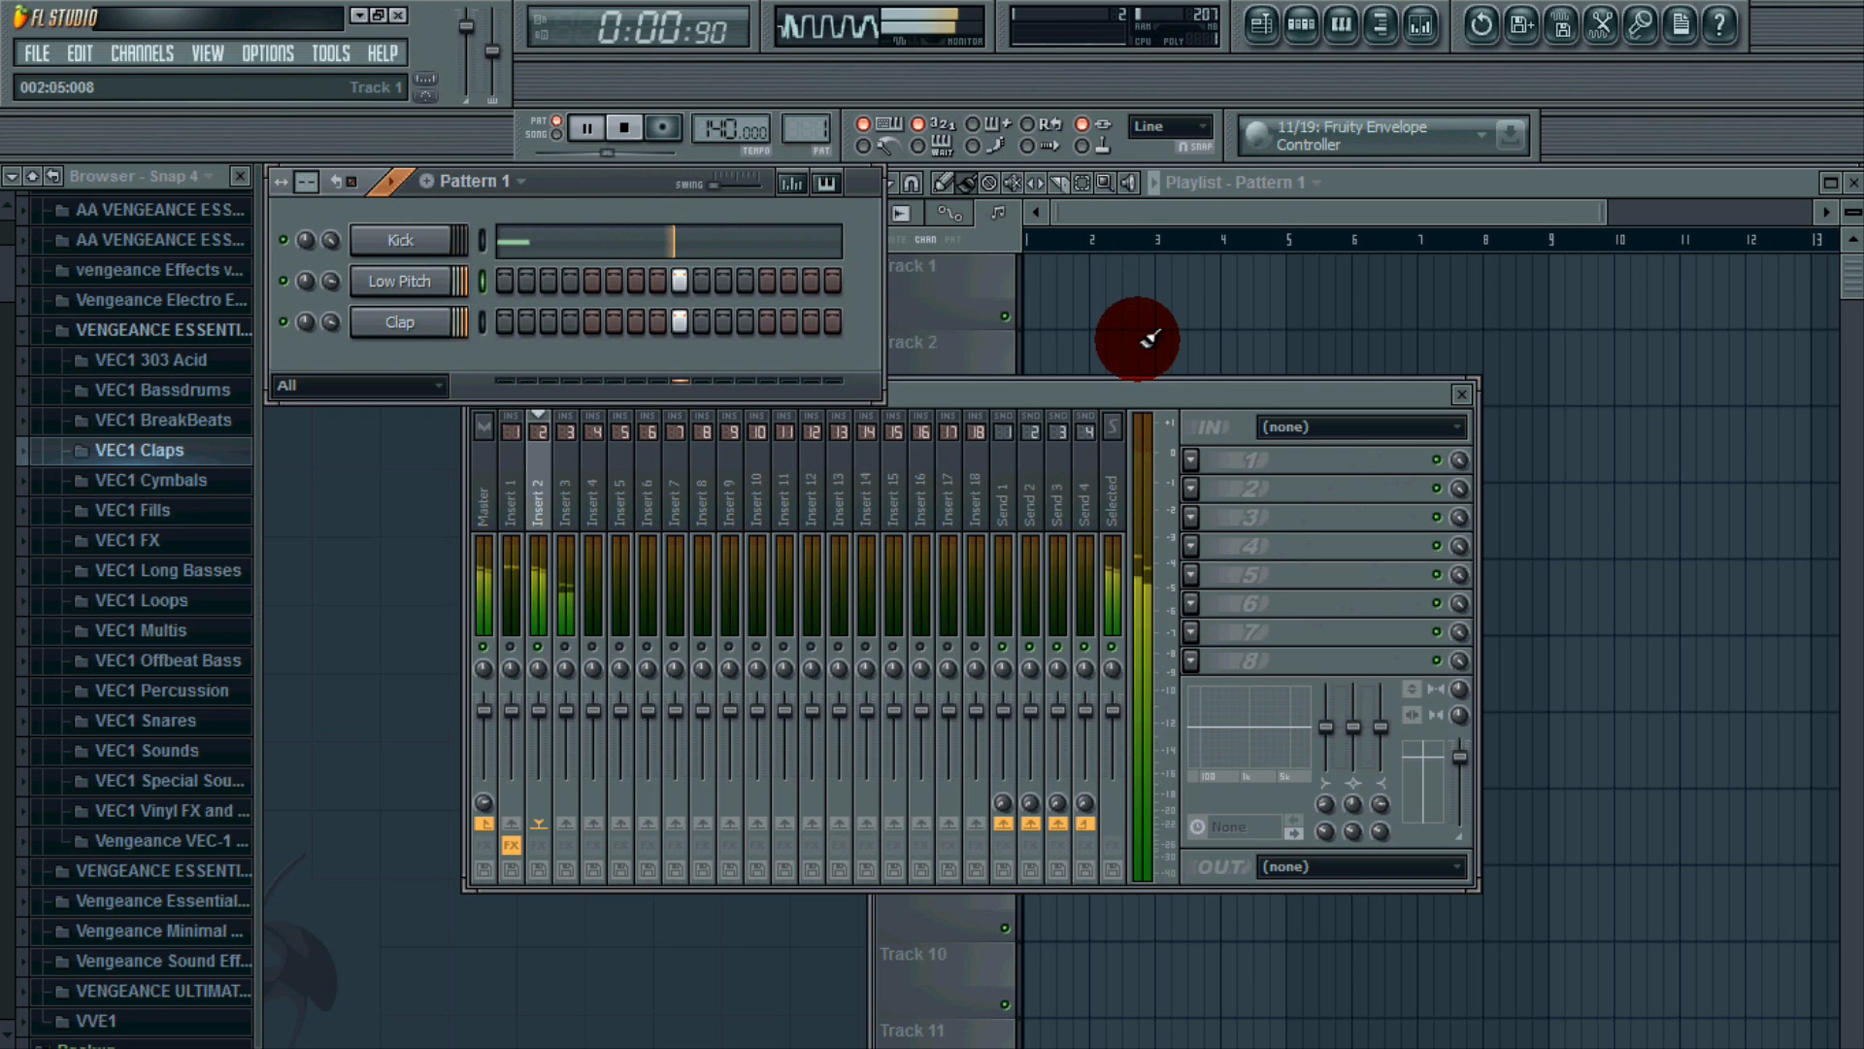
click(1190, 459)
mouse_move(1224, 491)
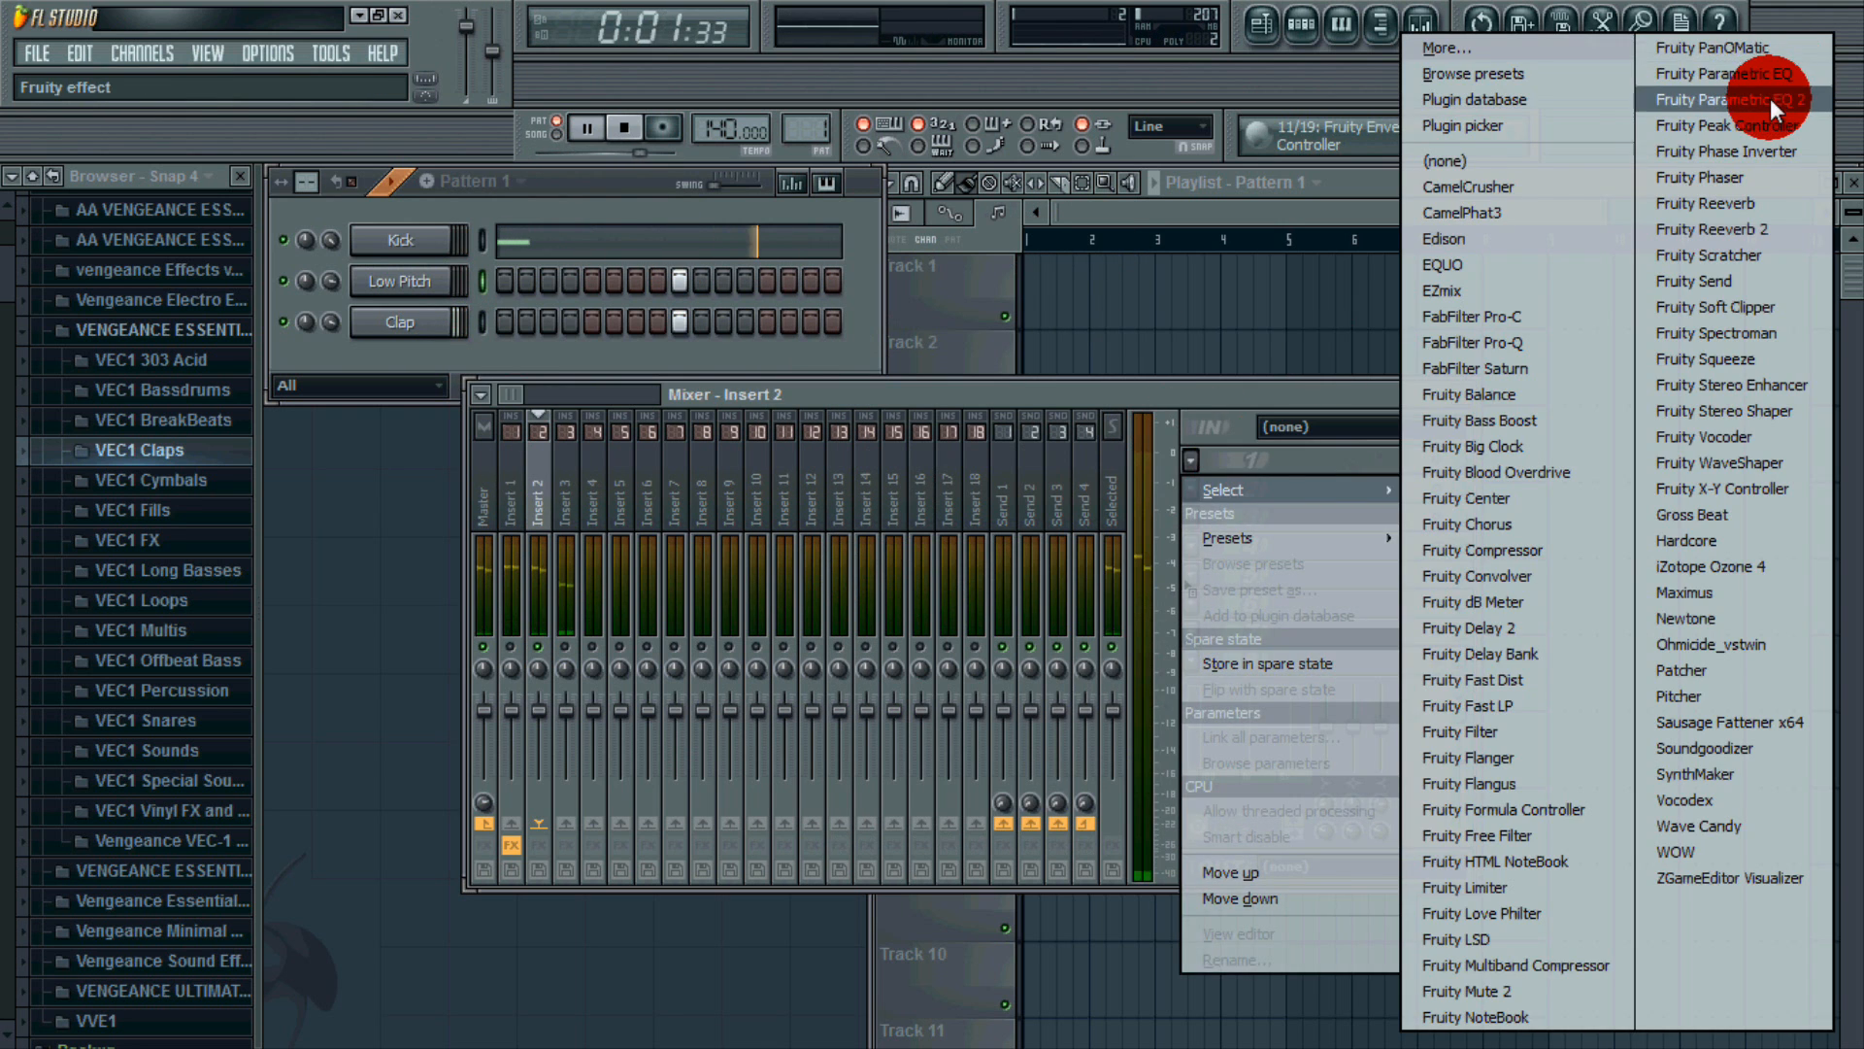
click(1769, 98)
Cut the low end of Insert 2's Parametric EQ 2 by pulling band 1 to its minimum at about 47 Hz.
drag(631, 379, 876, 331)
drag(656, 532, 632, 644)
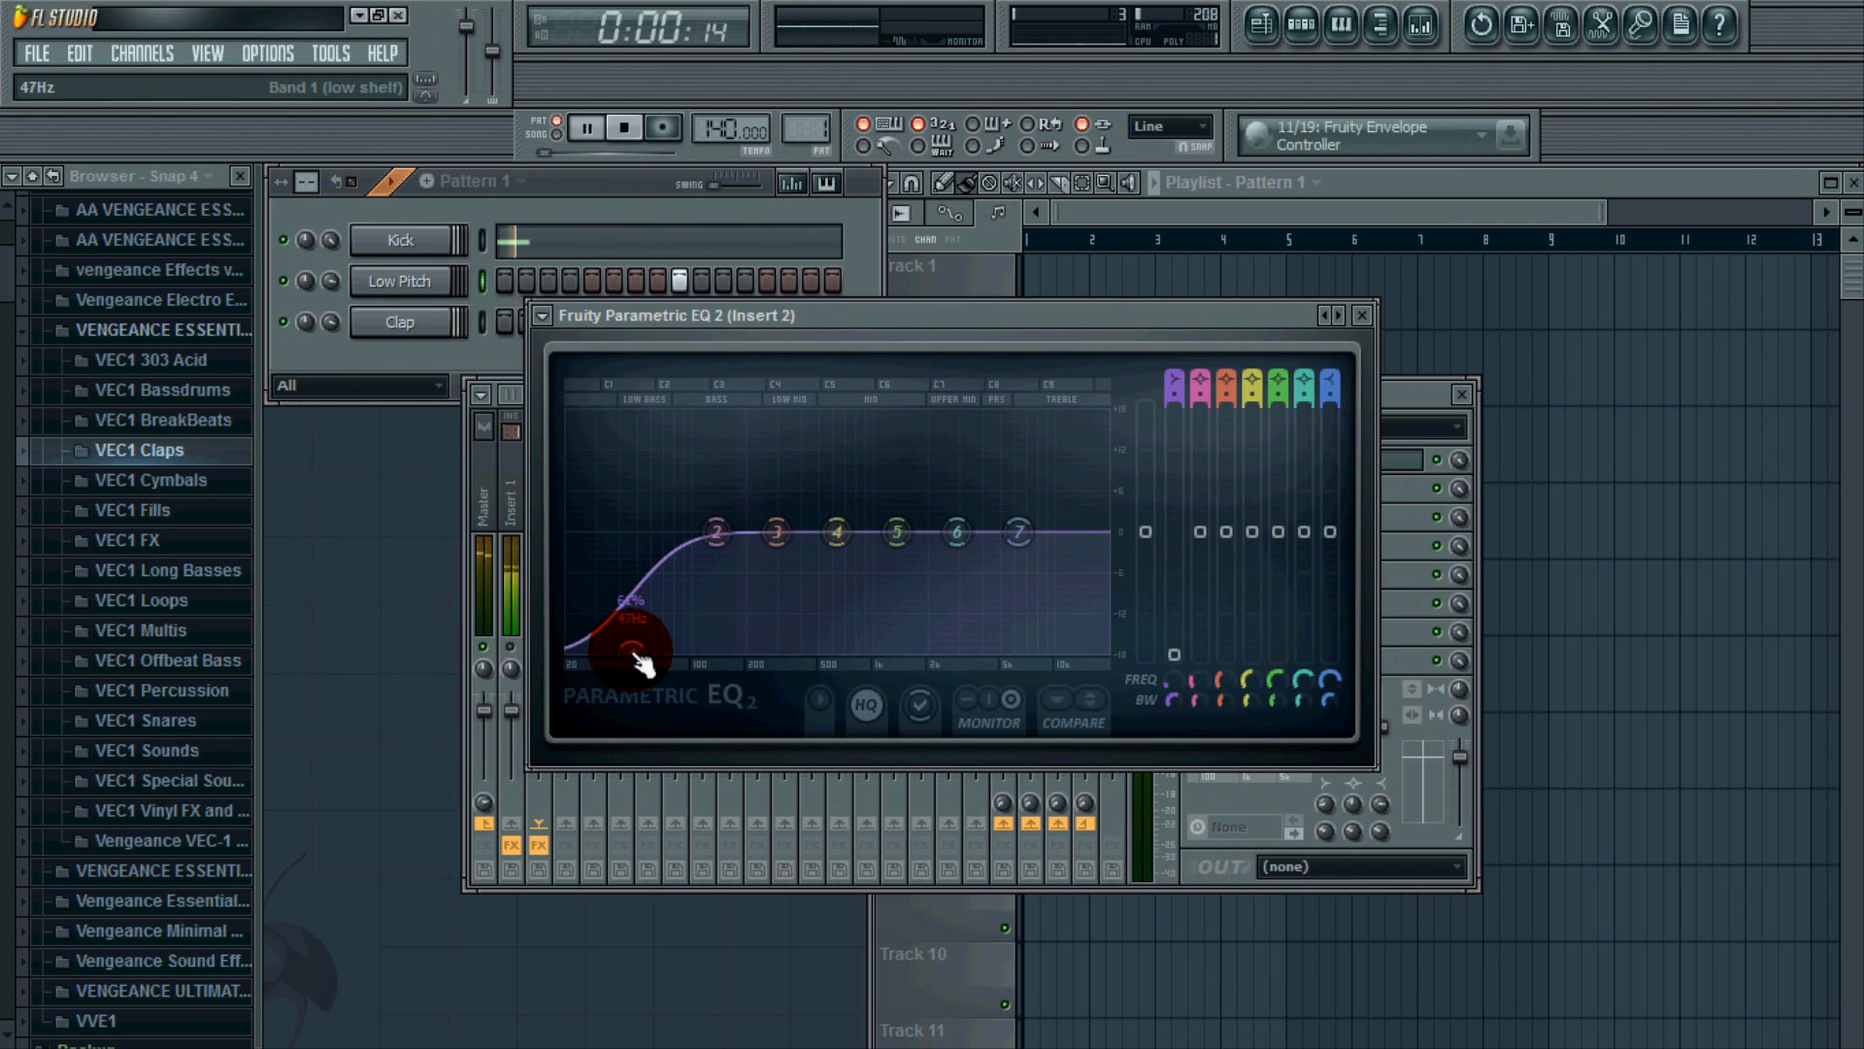
click(1362, 314)
Cut the sub frequencies in Insert 1's Parametric EQ 2 by setting band 1 to -18 dB at about 27 Hz.
click(519, 480)
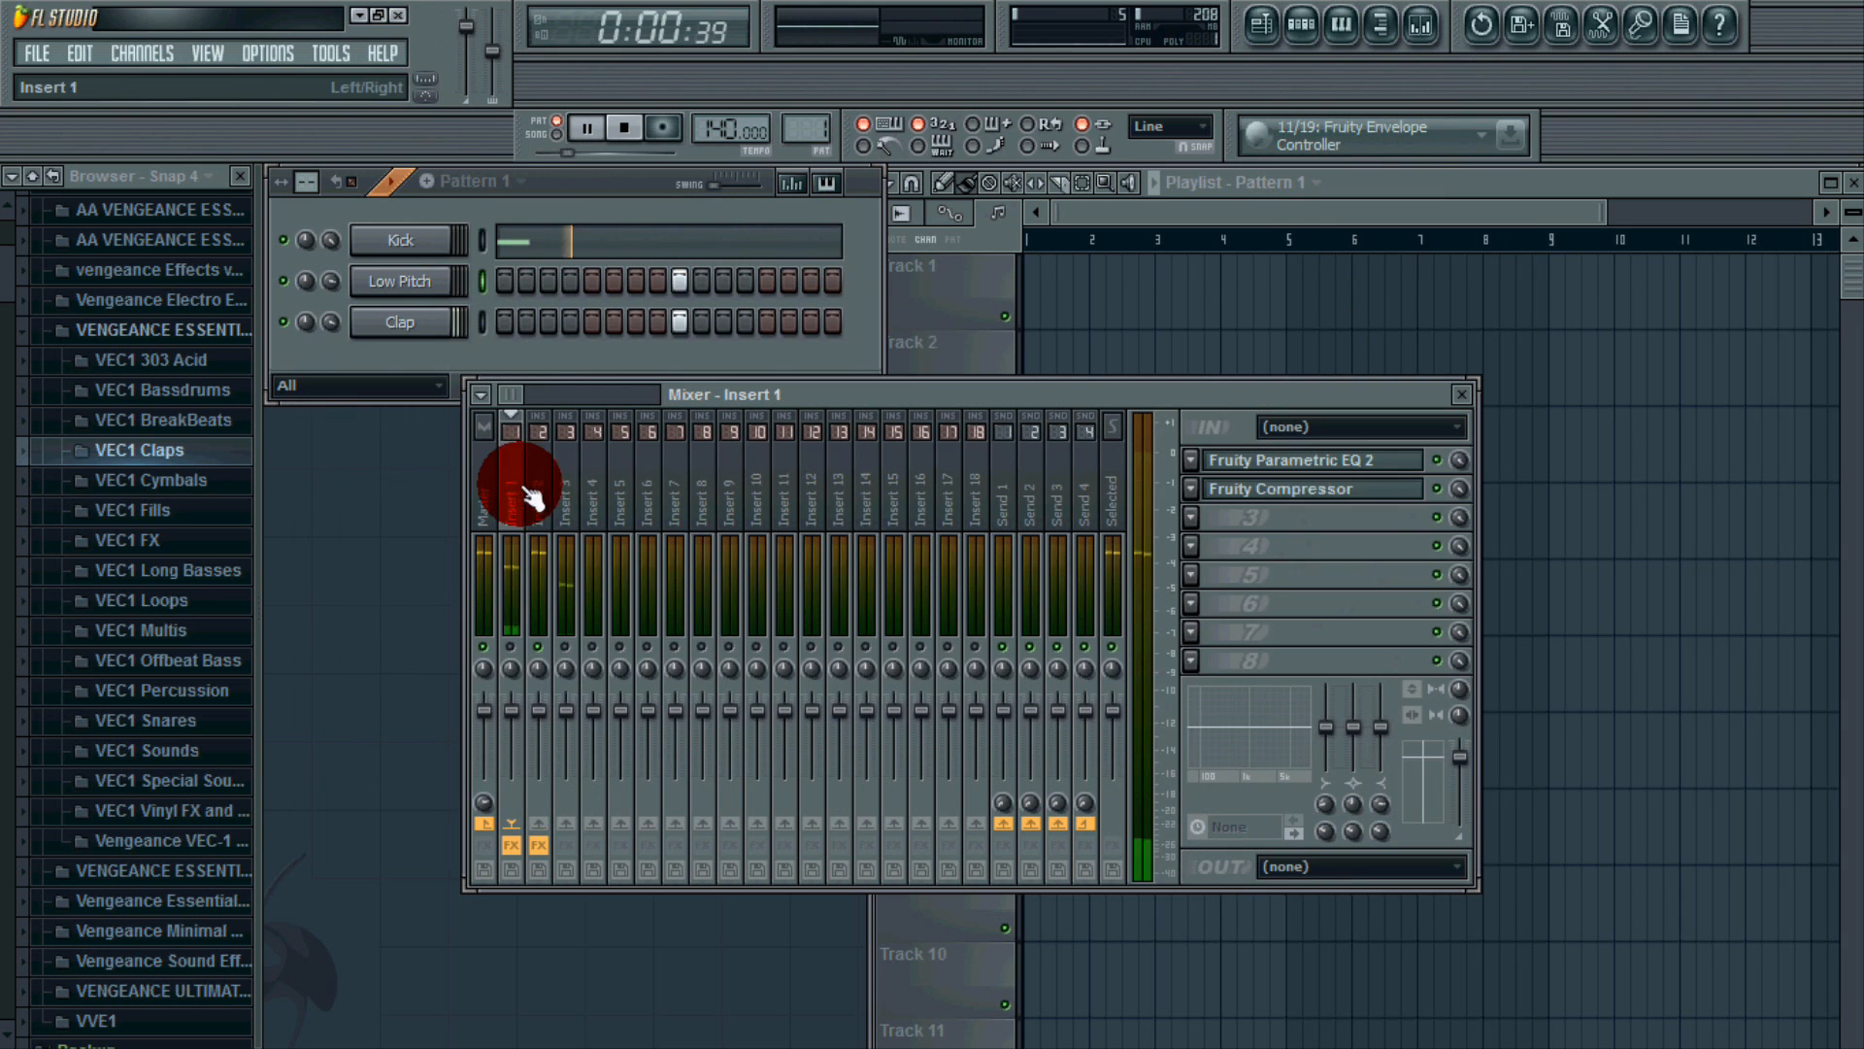
click(1323, 464)
drag(433, 541, 505, 571)
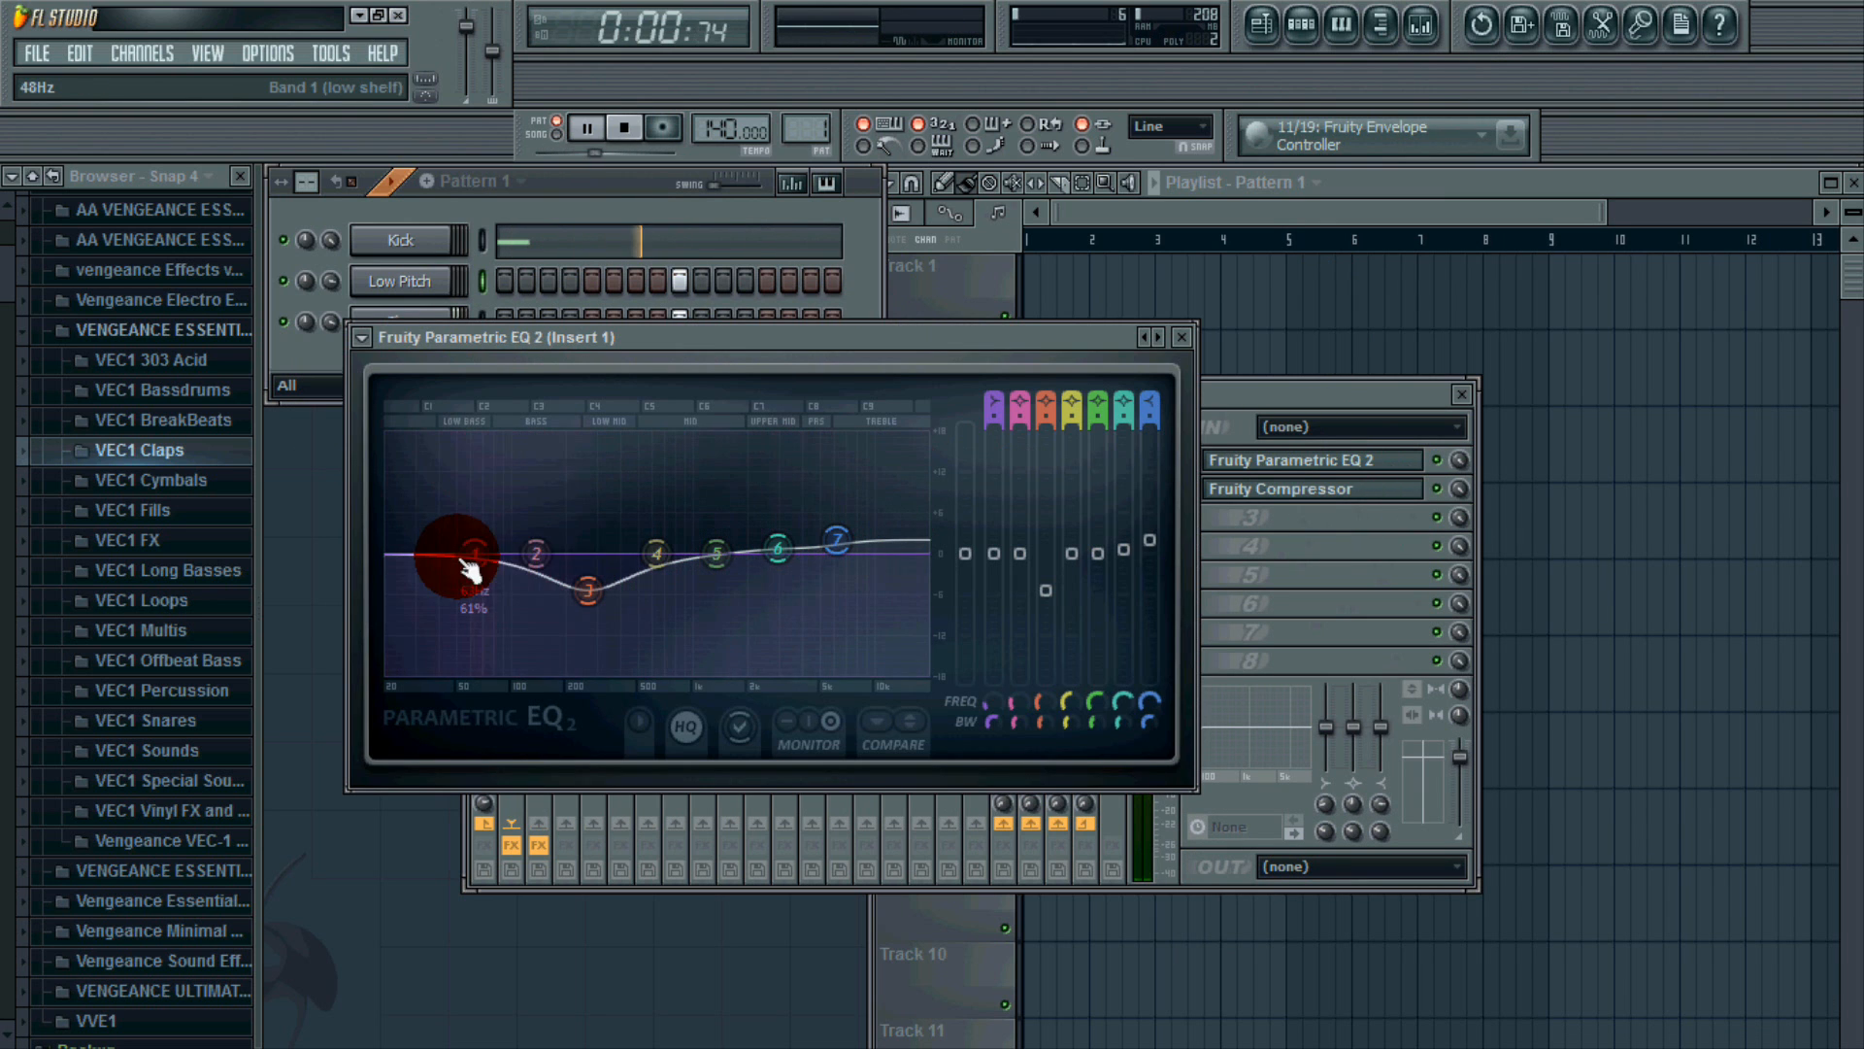
click(625, 132)
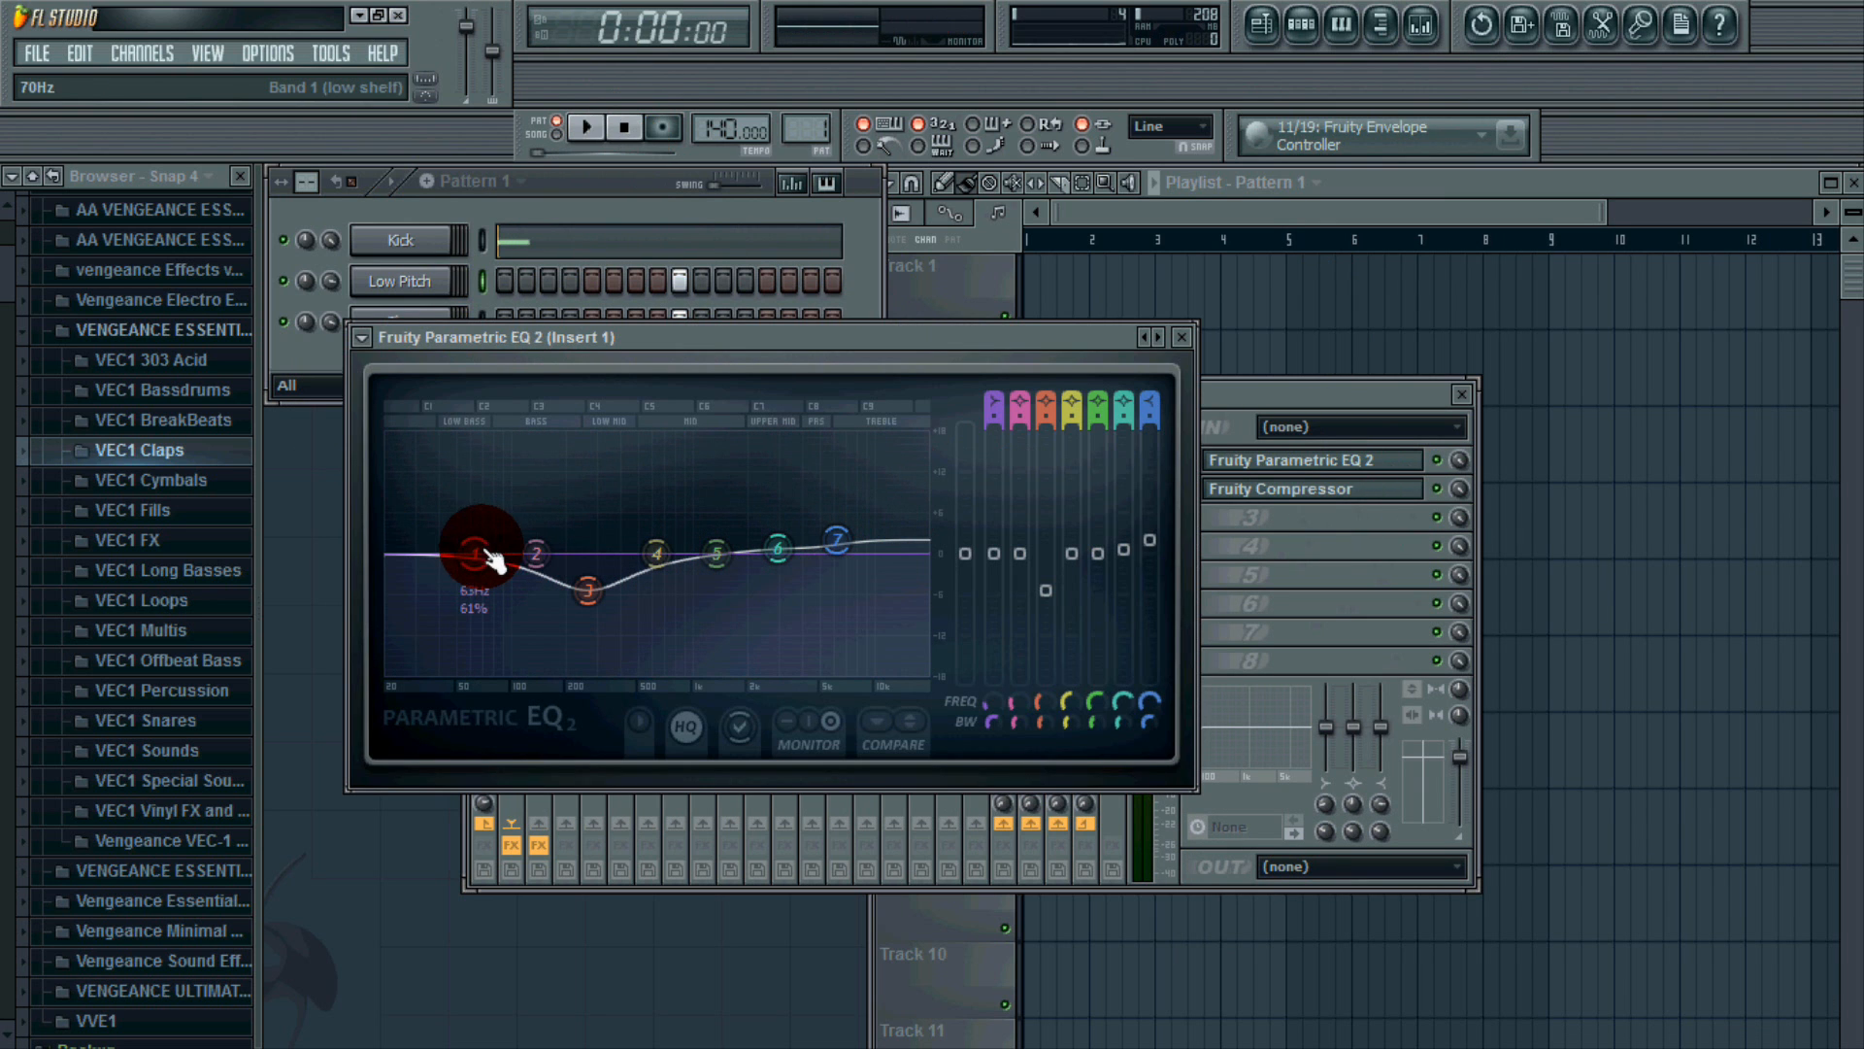
drag(486, 558, 400, 917)
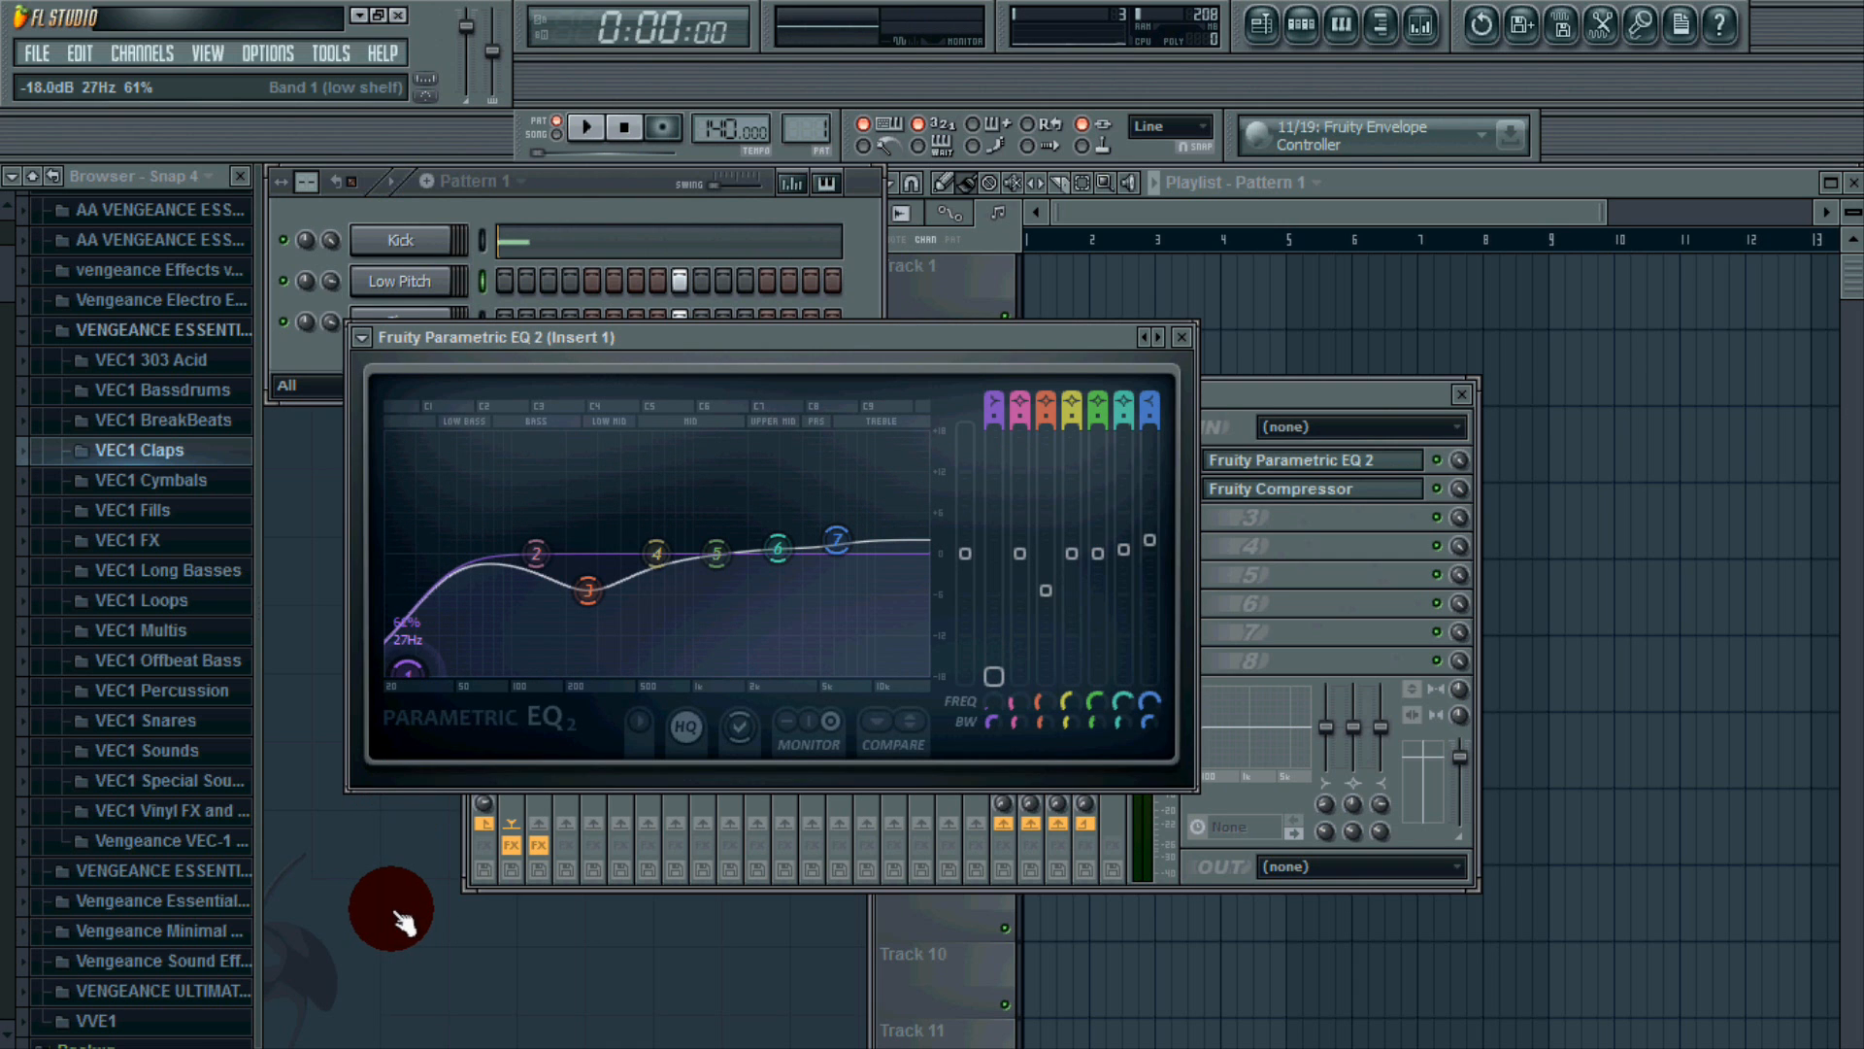
click(1181, 336)
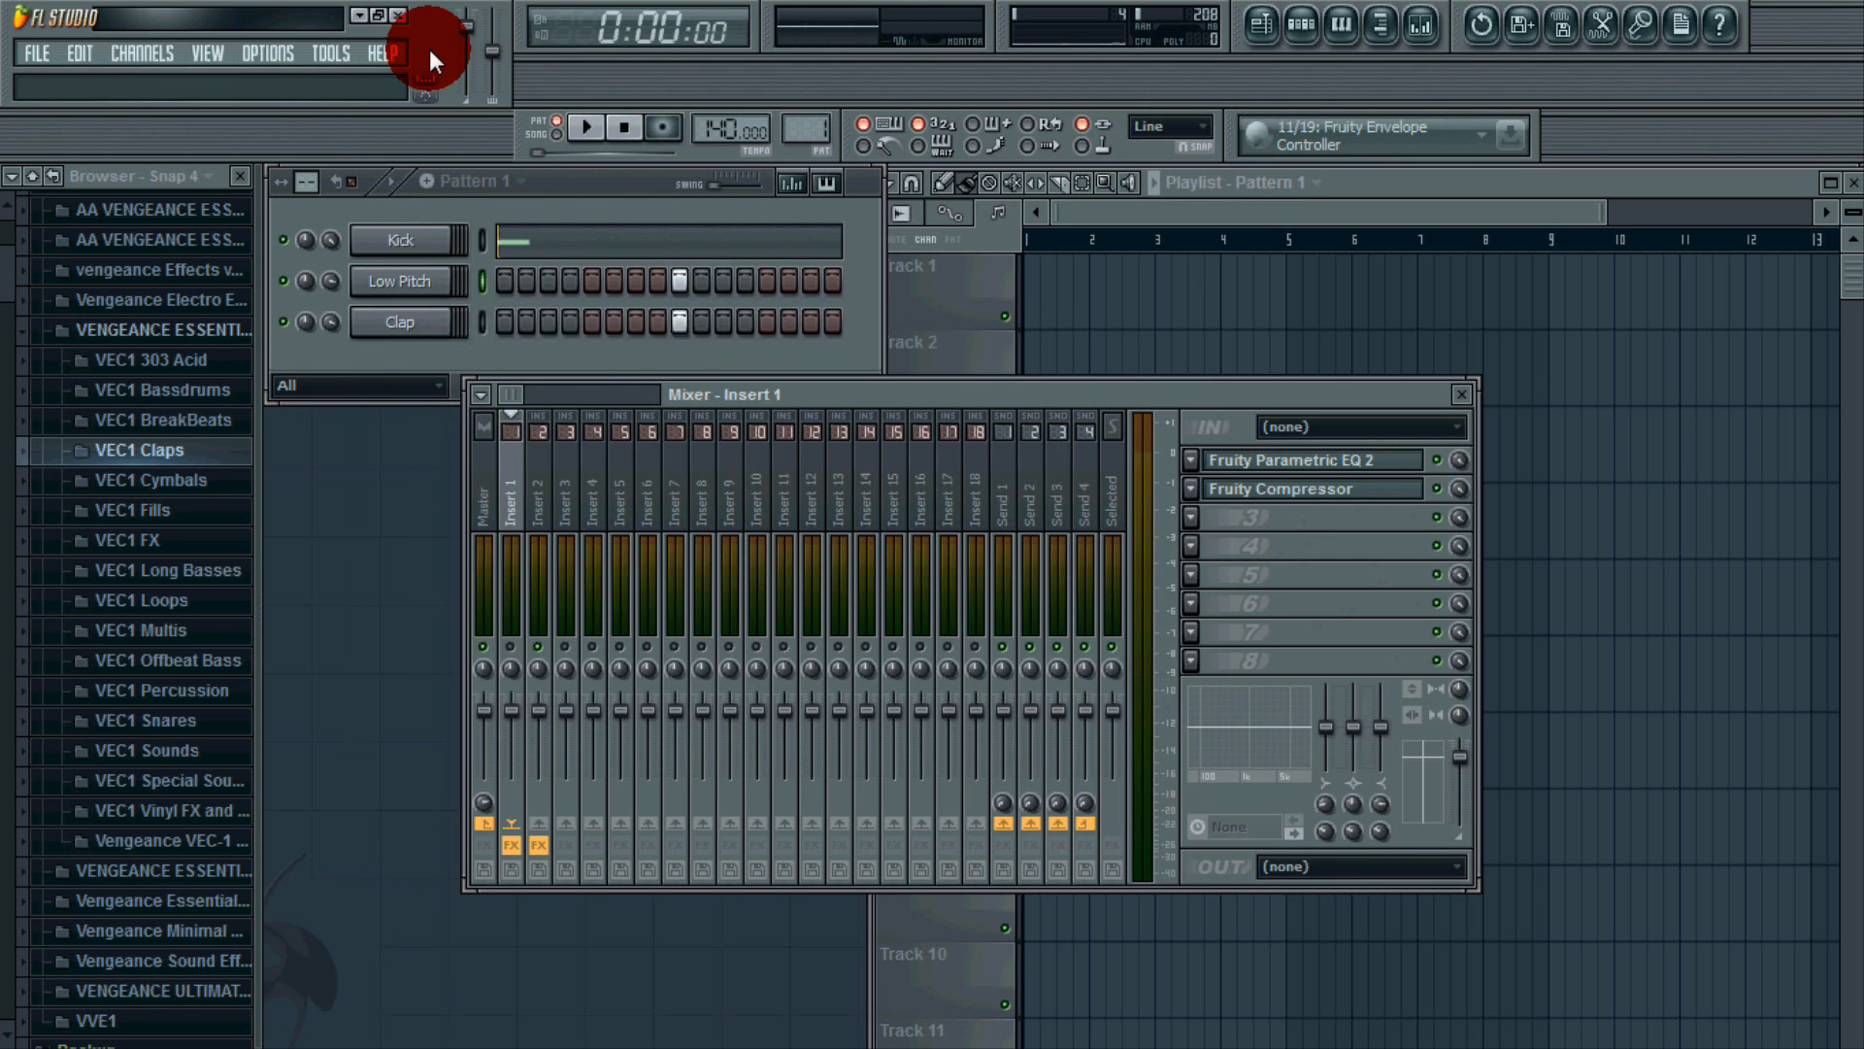
Play the pattern to check Insert 2's equalizer and pull its high-shelf band 7 down slightly.
click(549, 425)
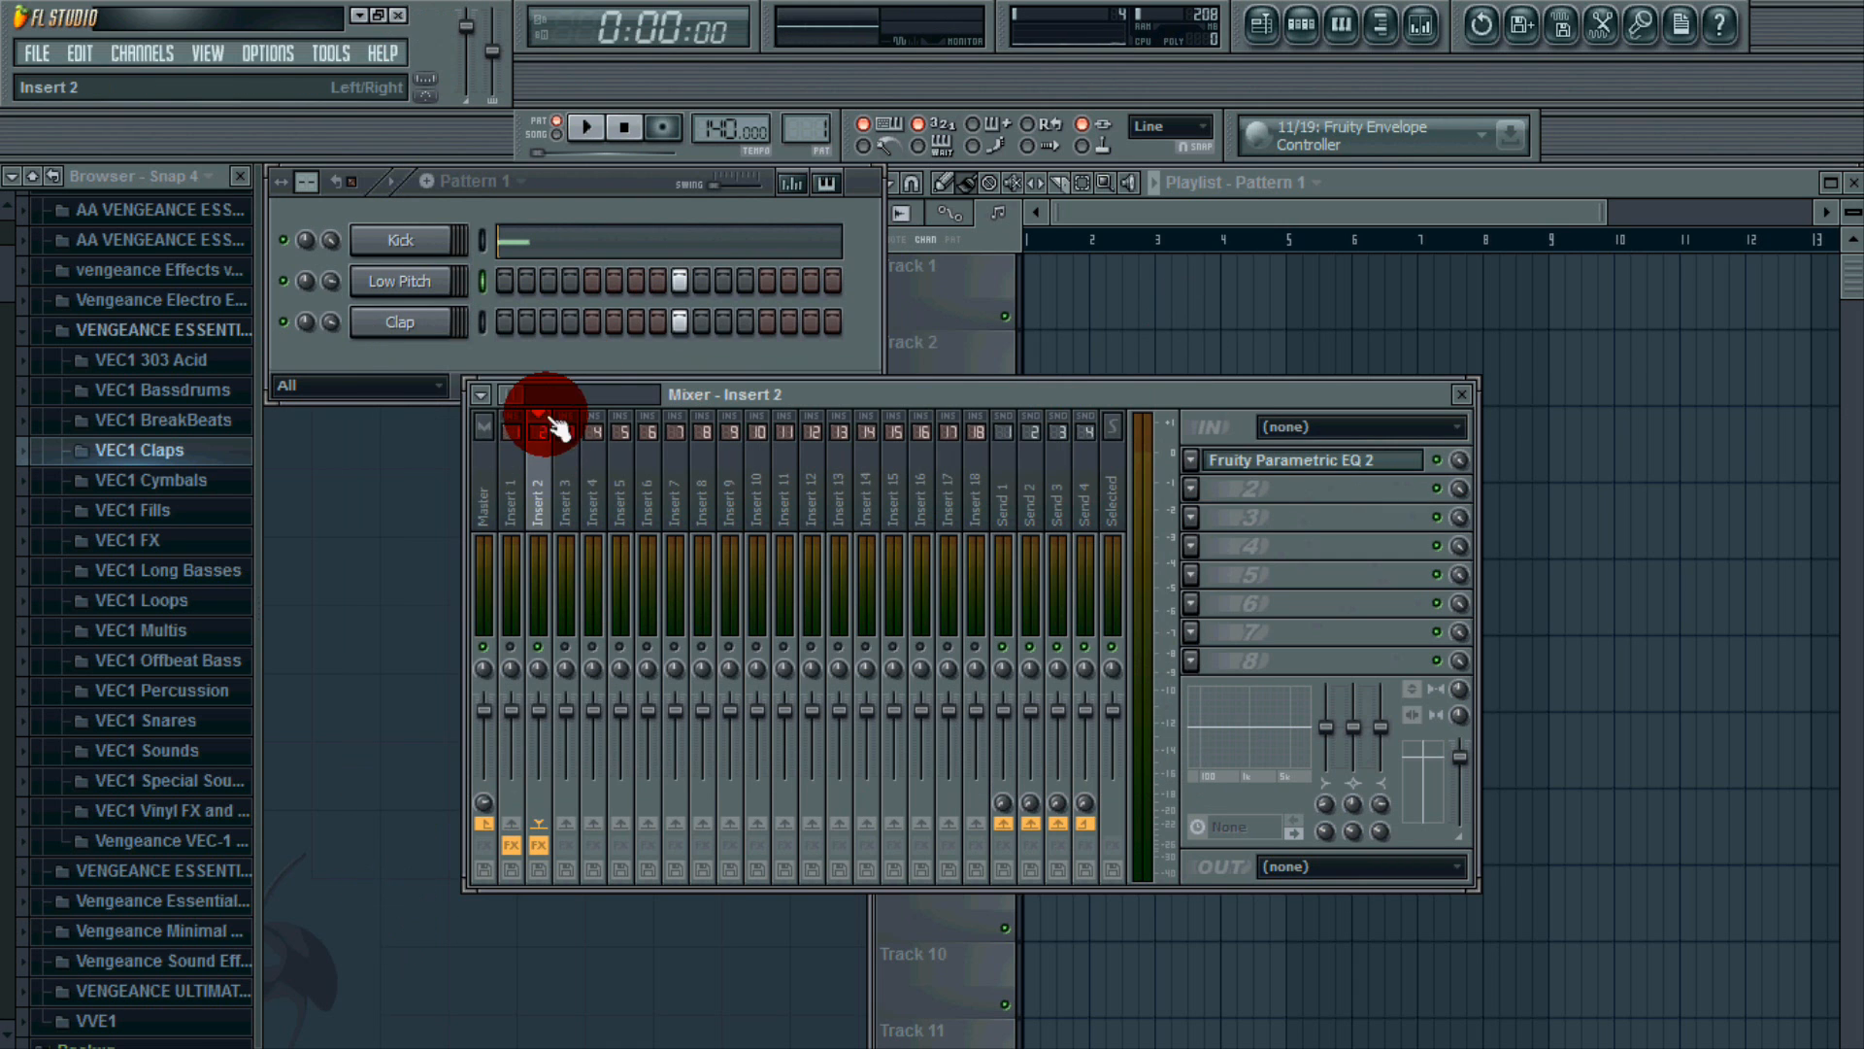
click(587, 127)
click(1329, 459)
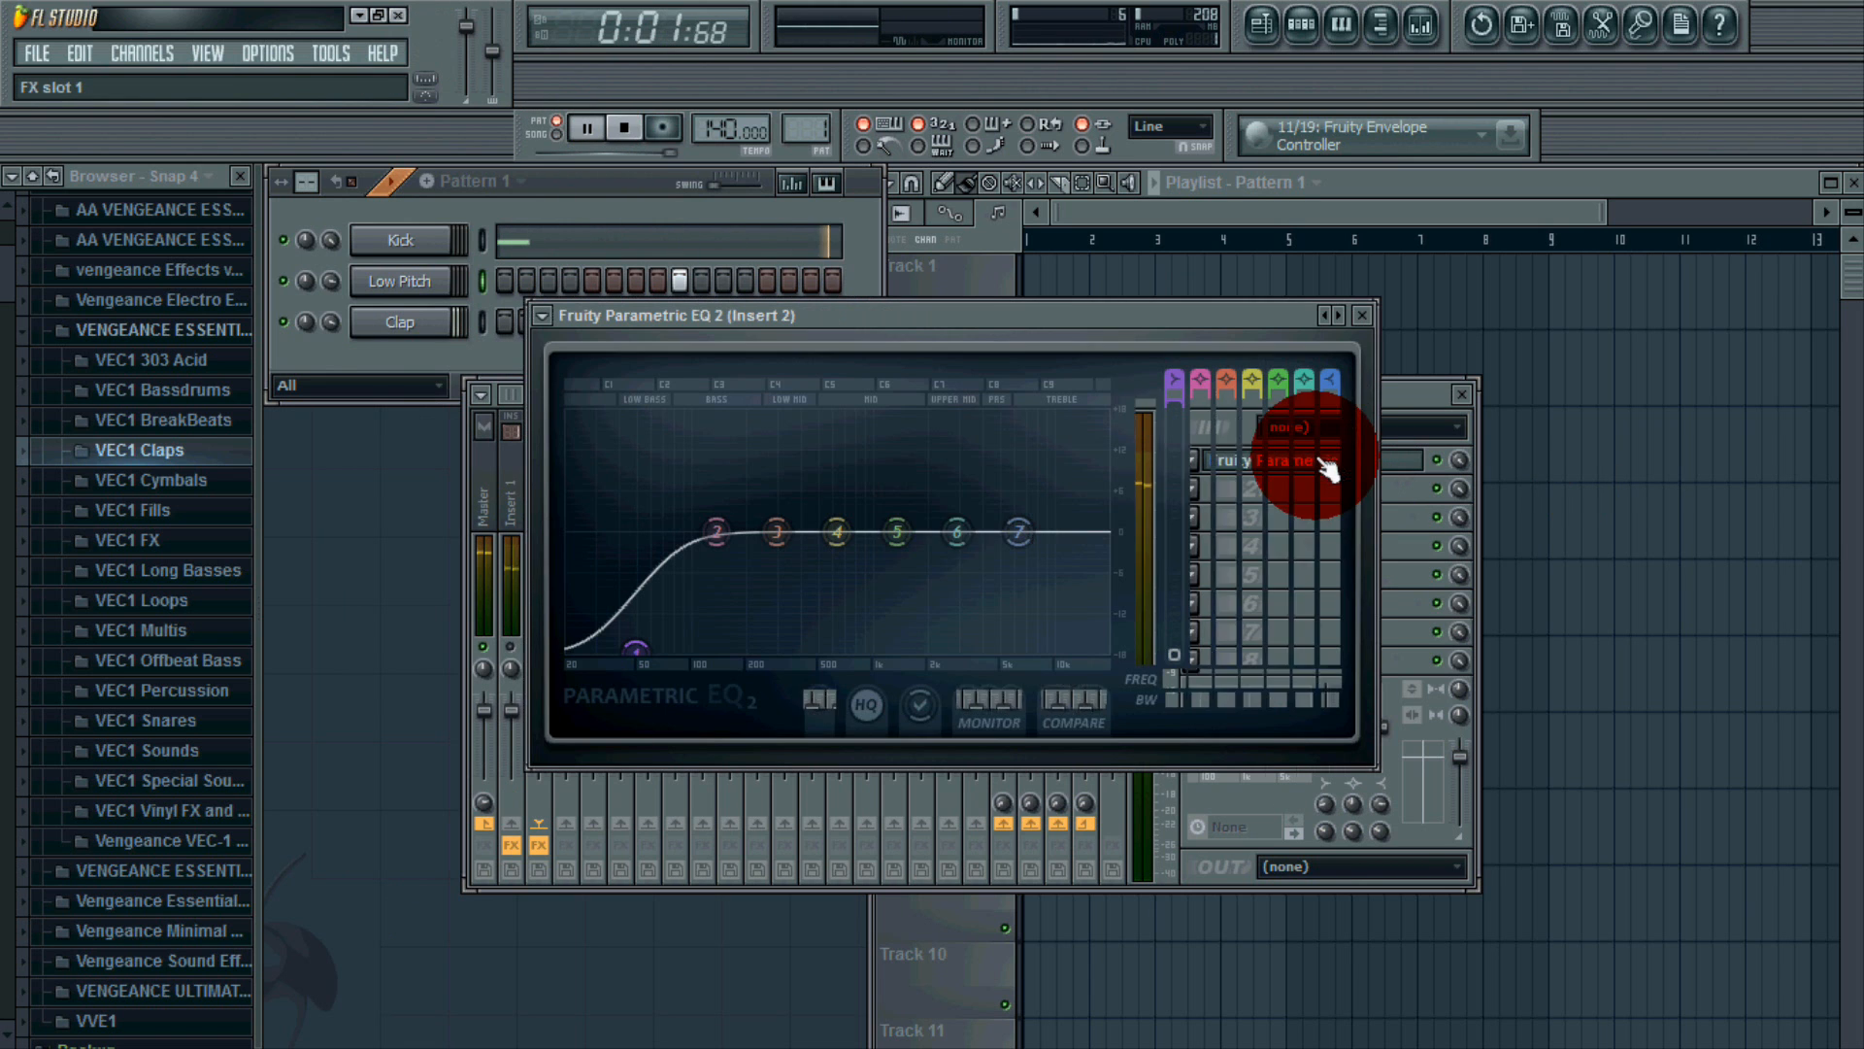
click(624, 127)
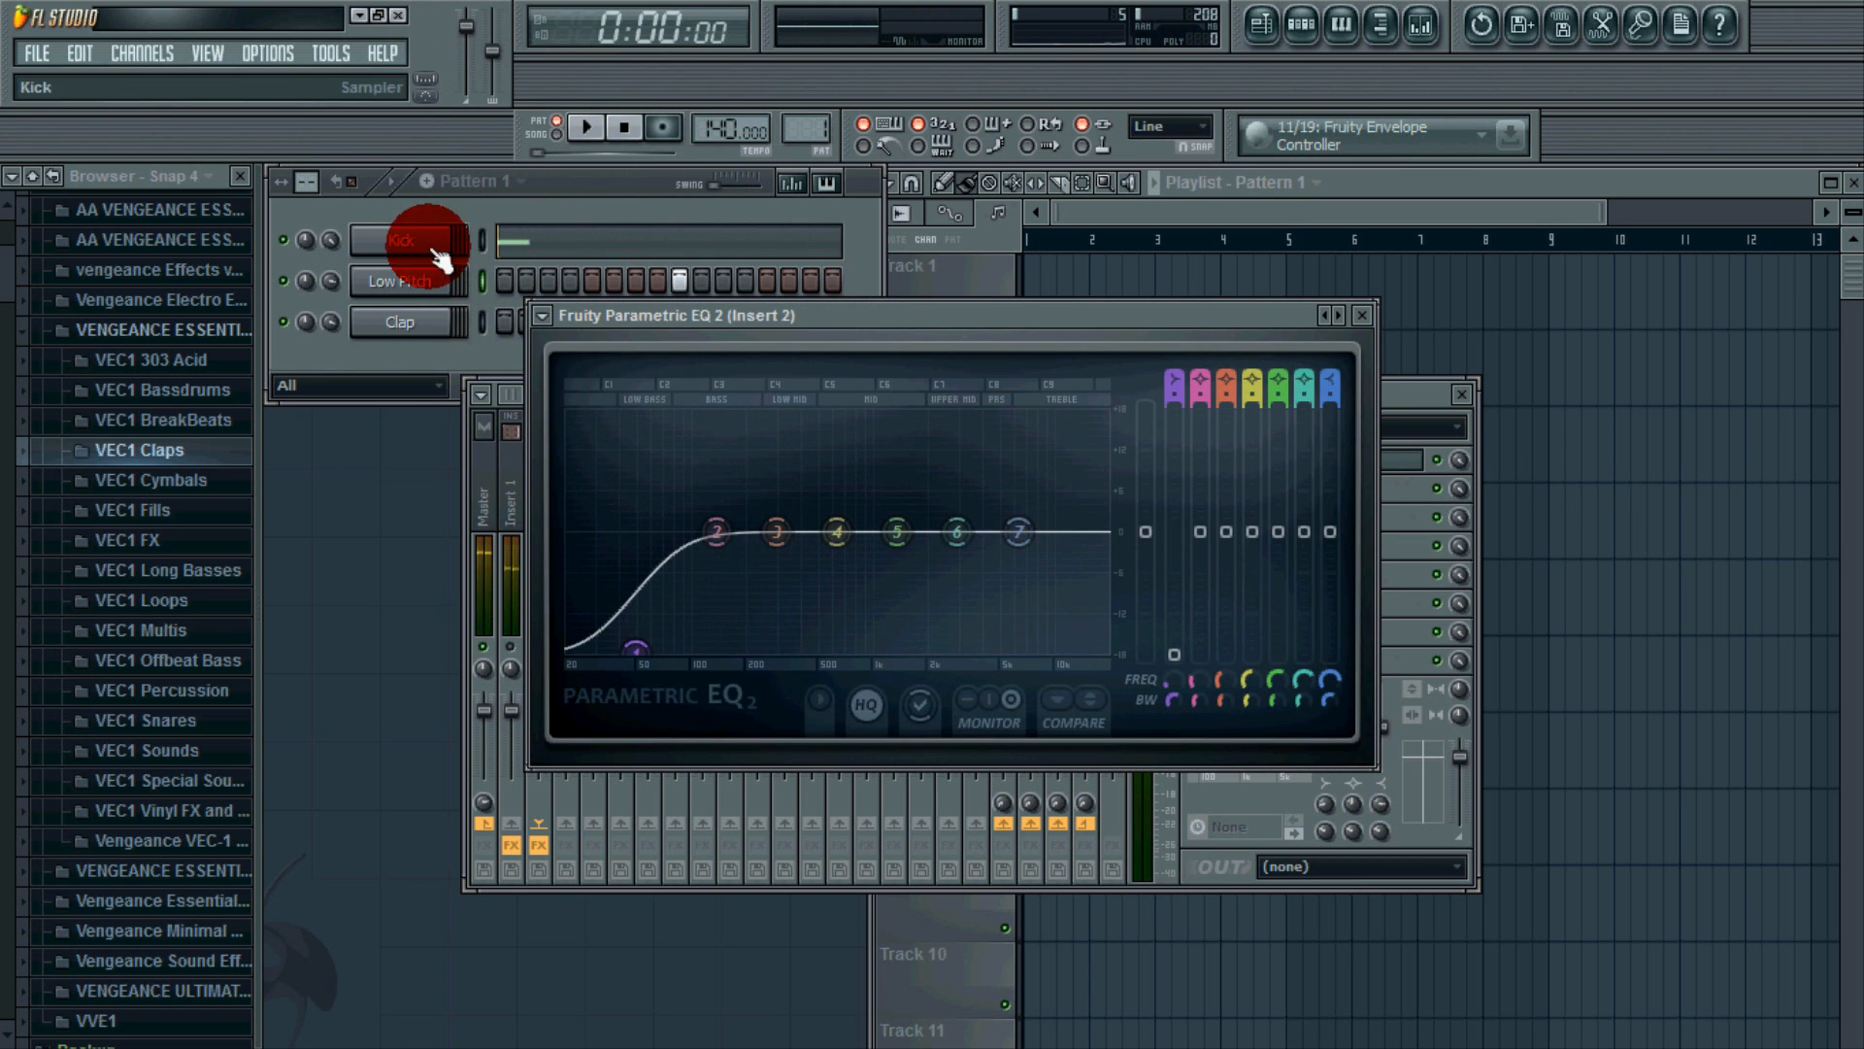
drag(1020, 531, 1042, 569)
click(957, 532)
click(1376, 313)
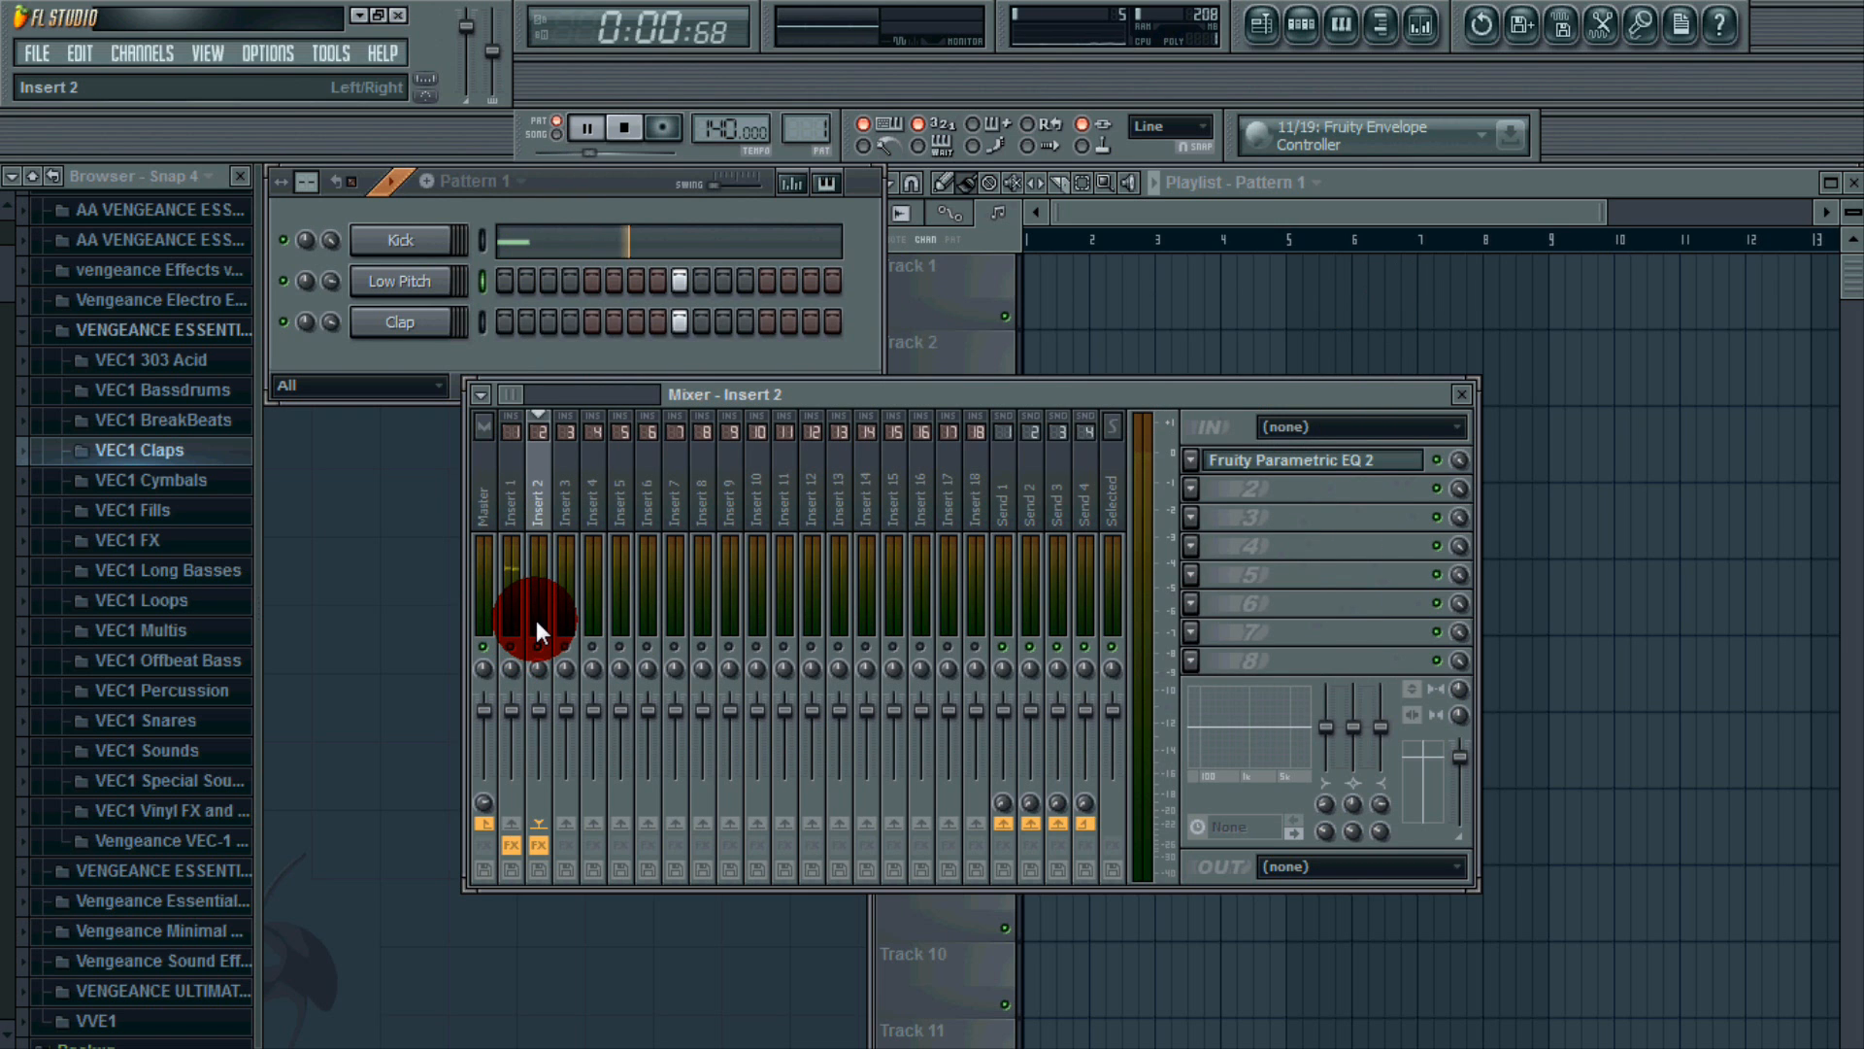
Check the snare in the playing pattern by toggling the mute of Insert 2 in the mixer.
click(537, 644)
key(space)
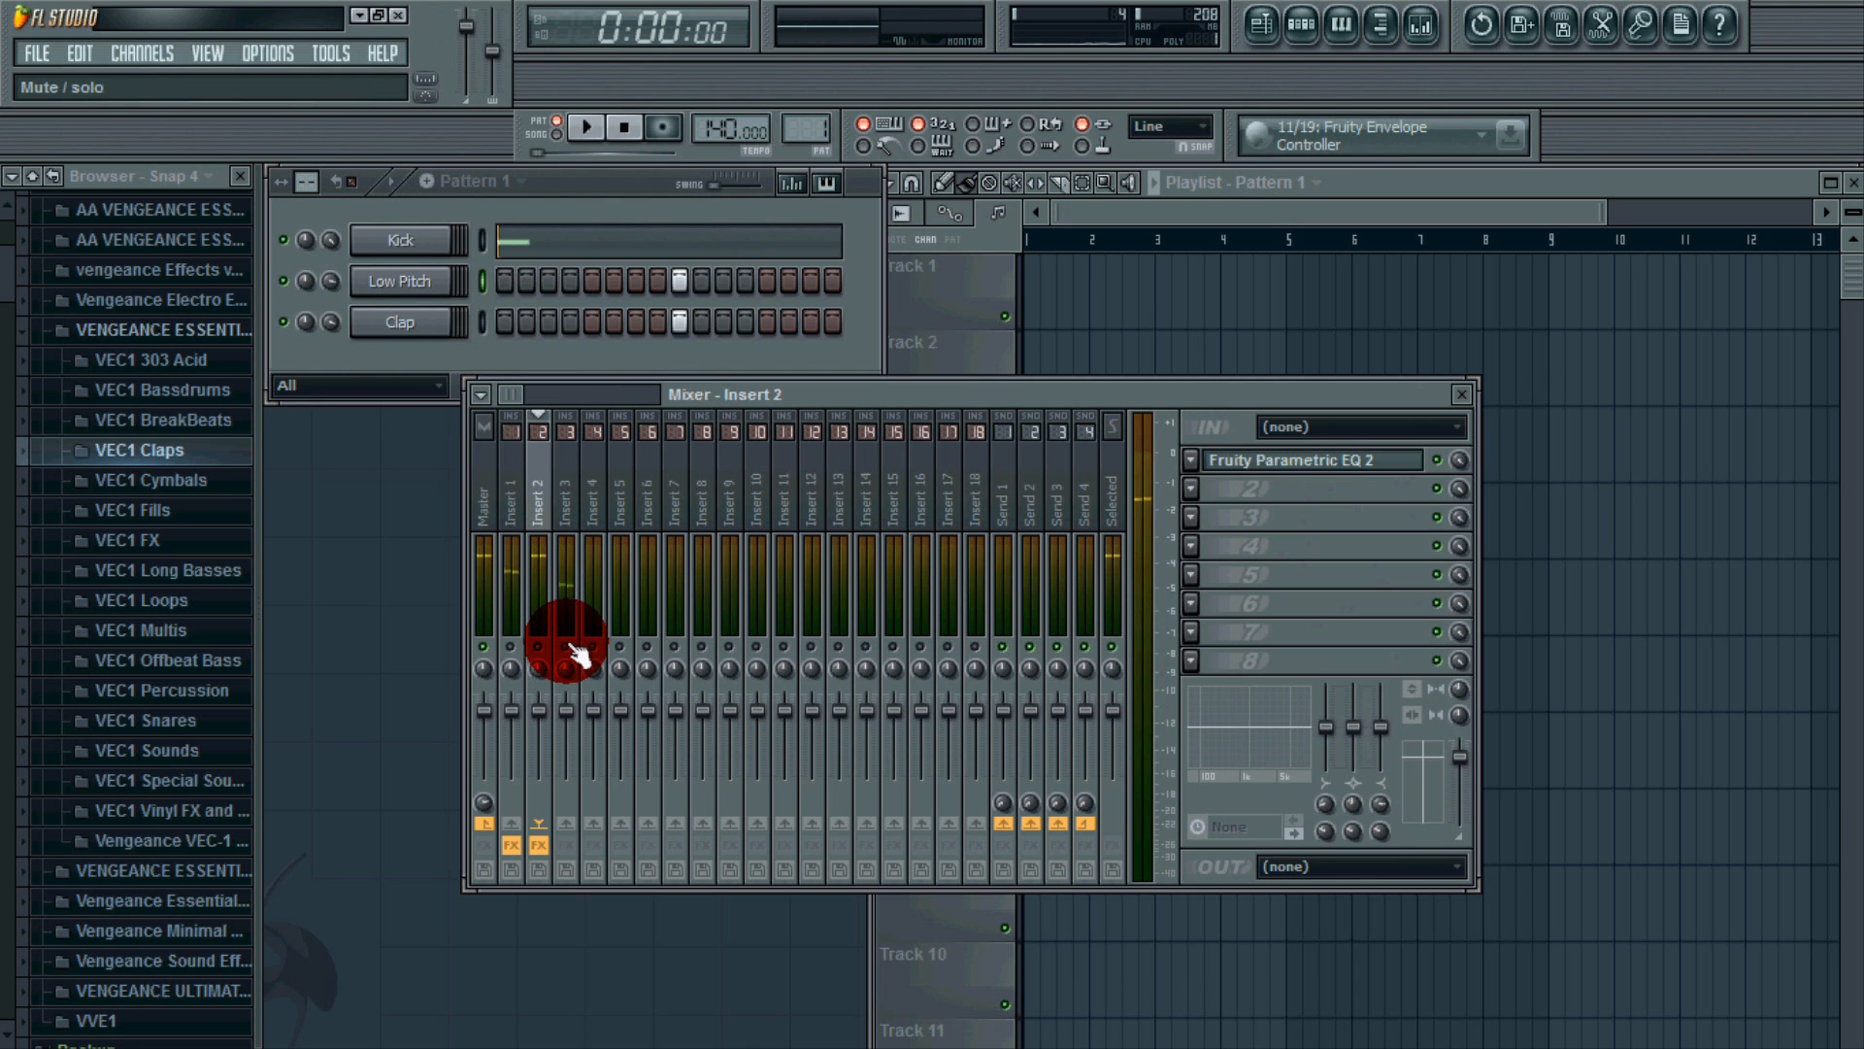
key(space)
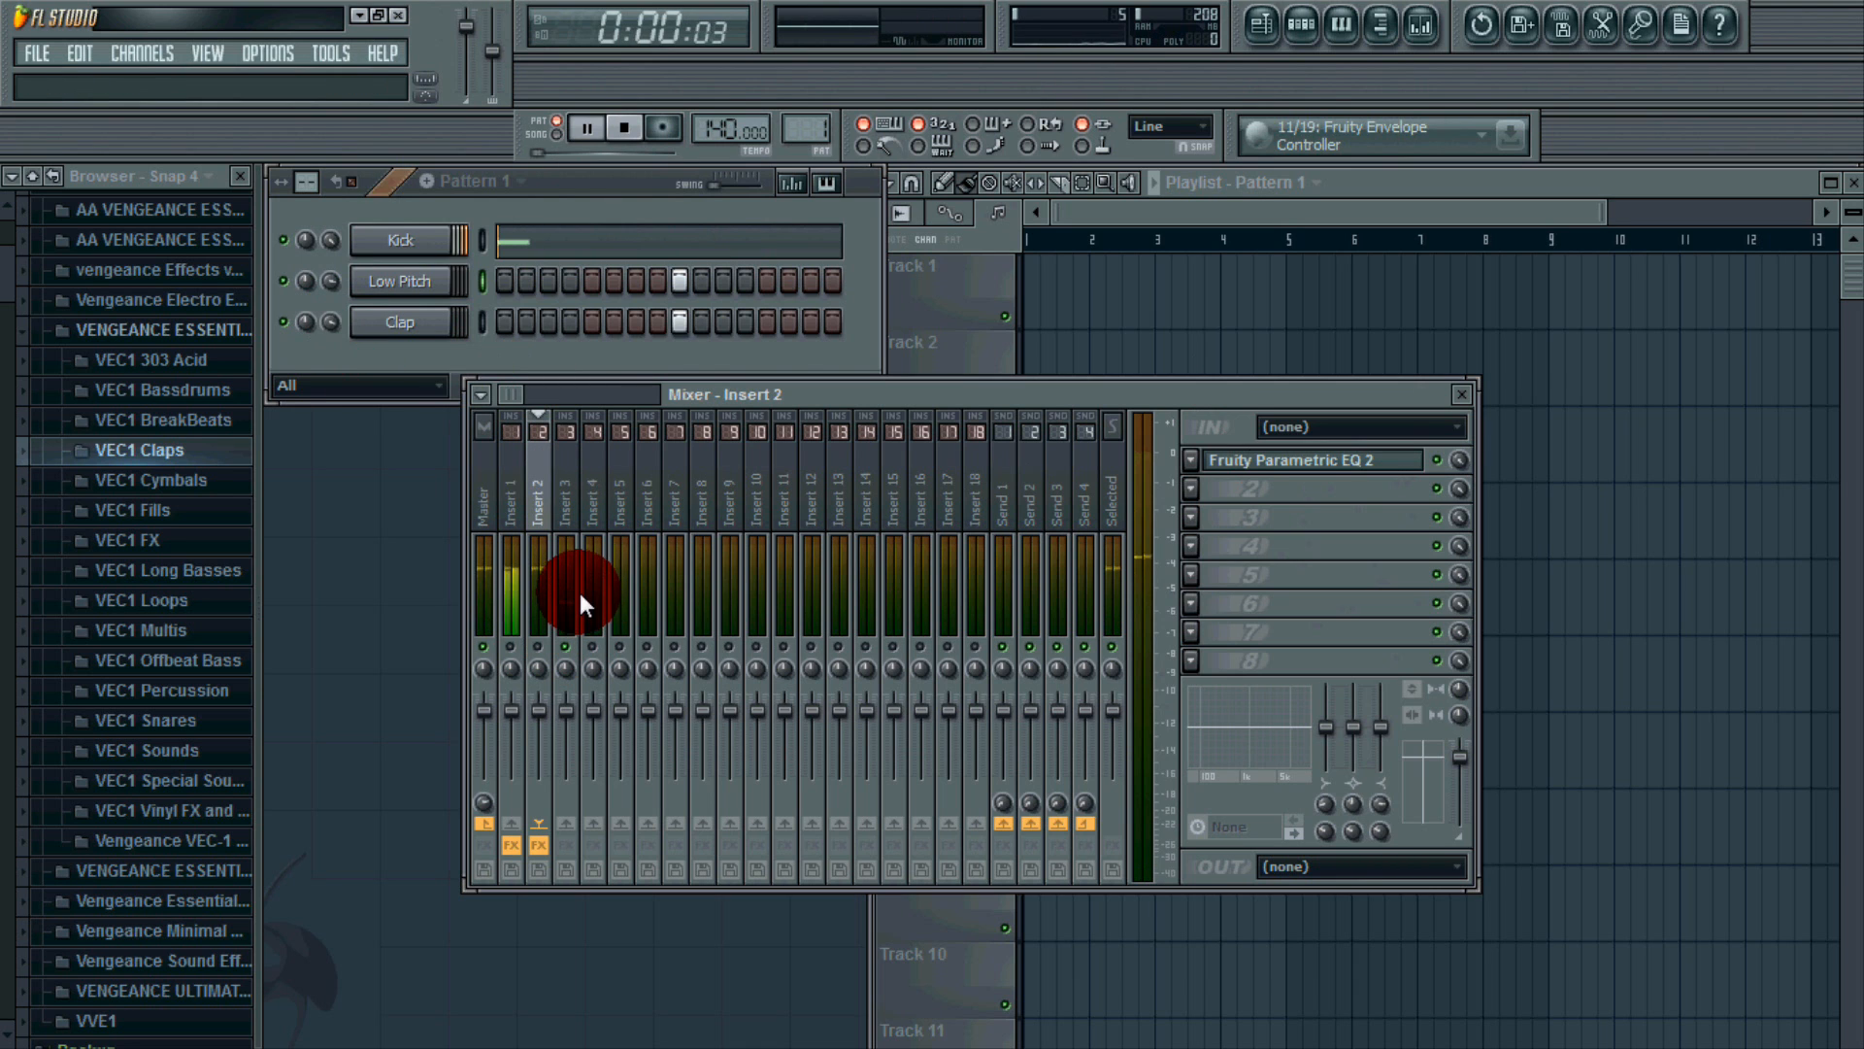
Load Fruity Parametric EQ 2 into the first effect slot of Insert 3 for the clap.
click(569, 489)
click(1190, 459)
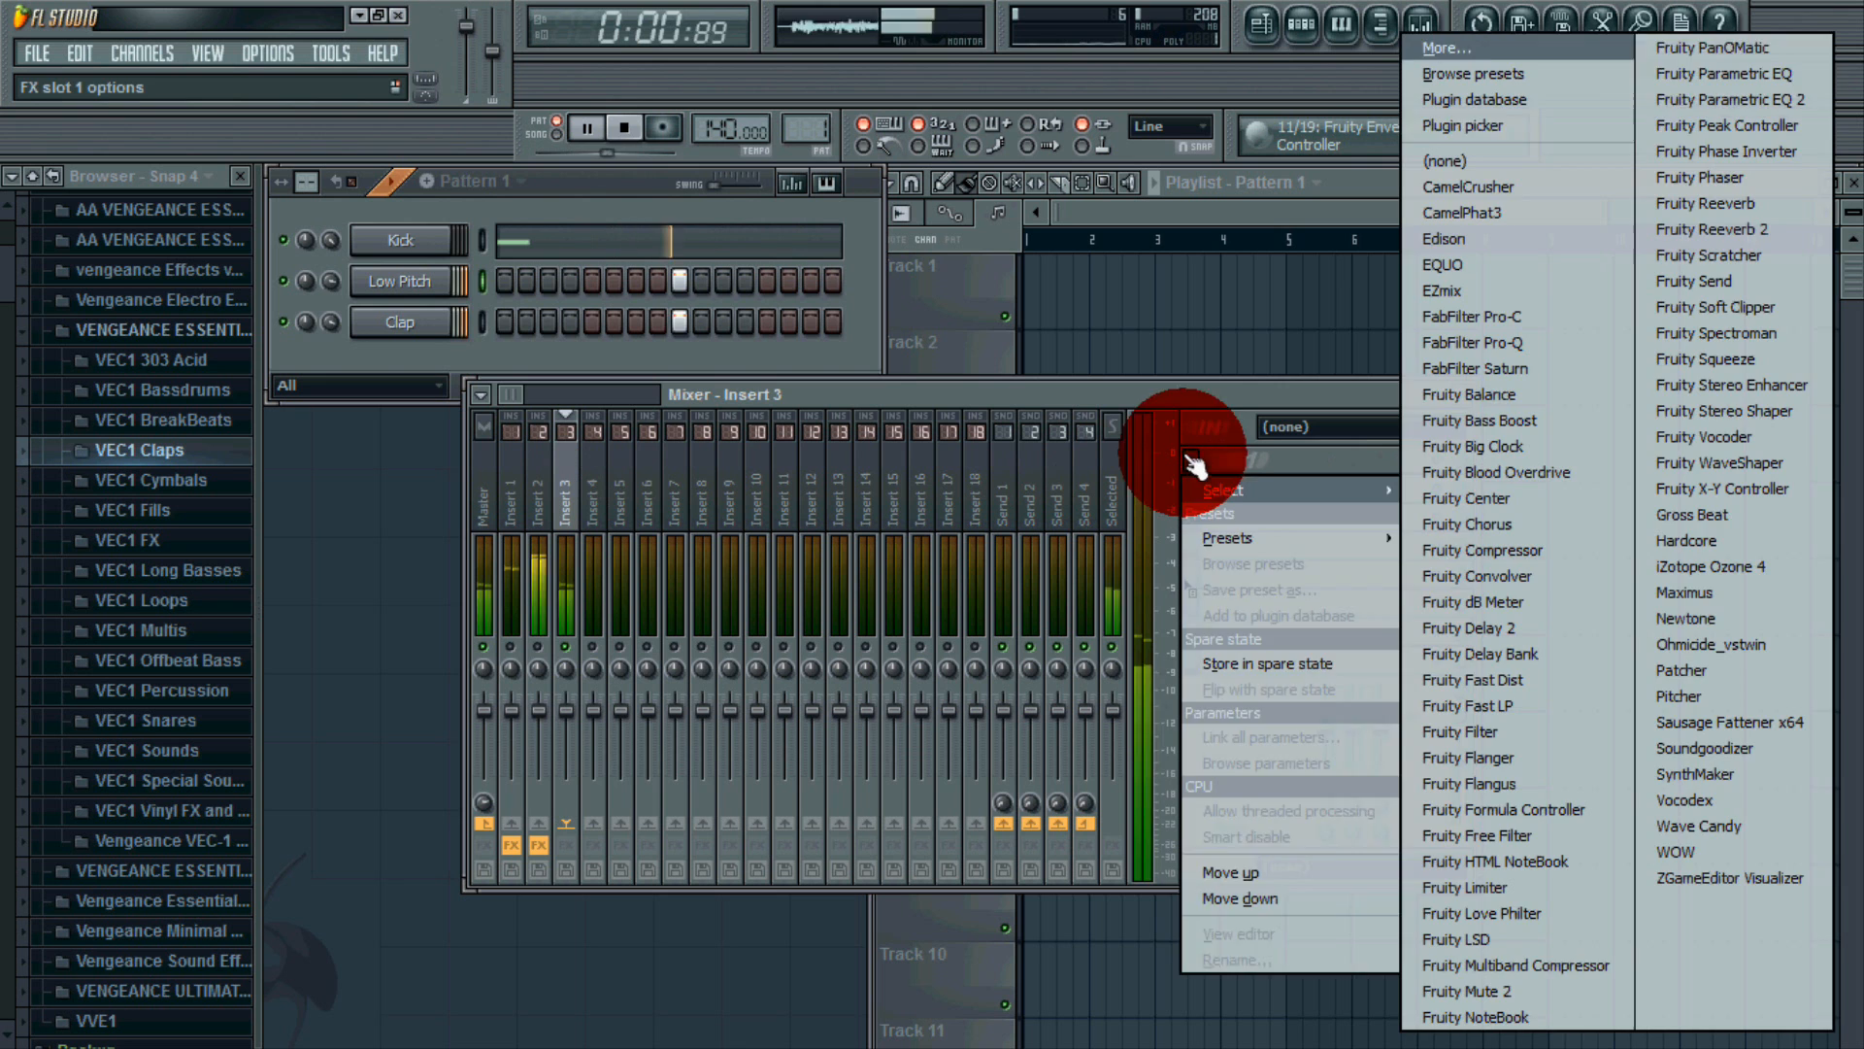
click(1740, 101)
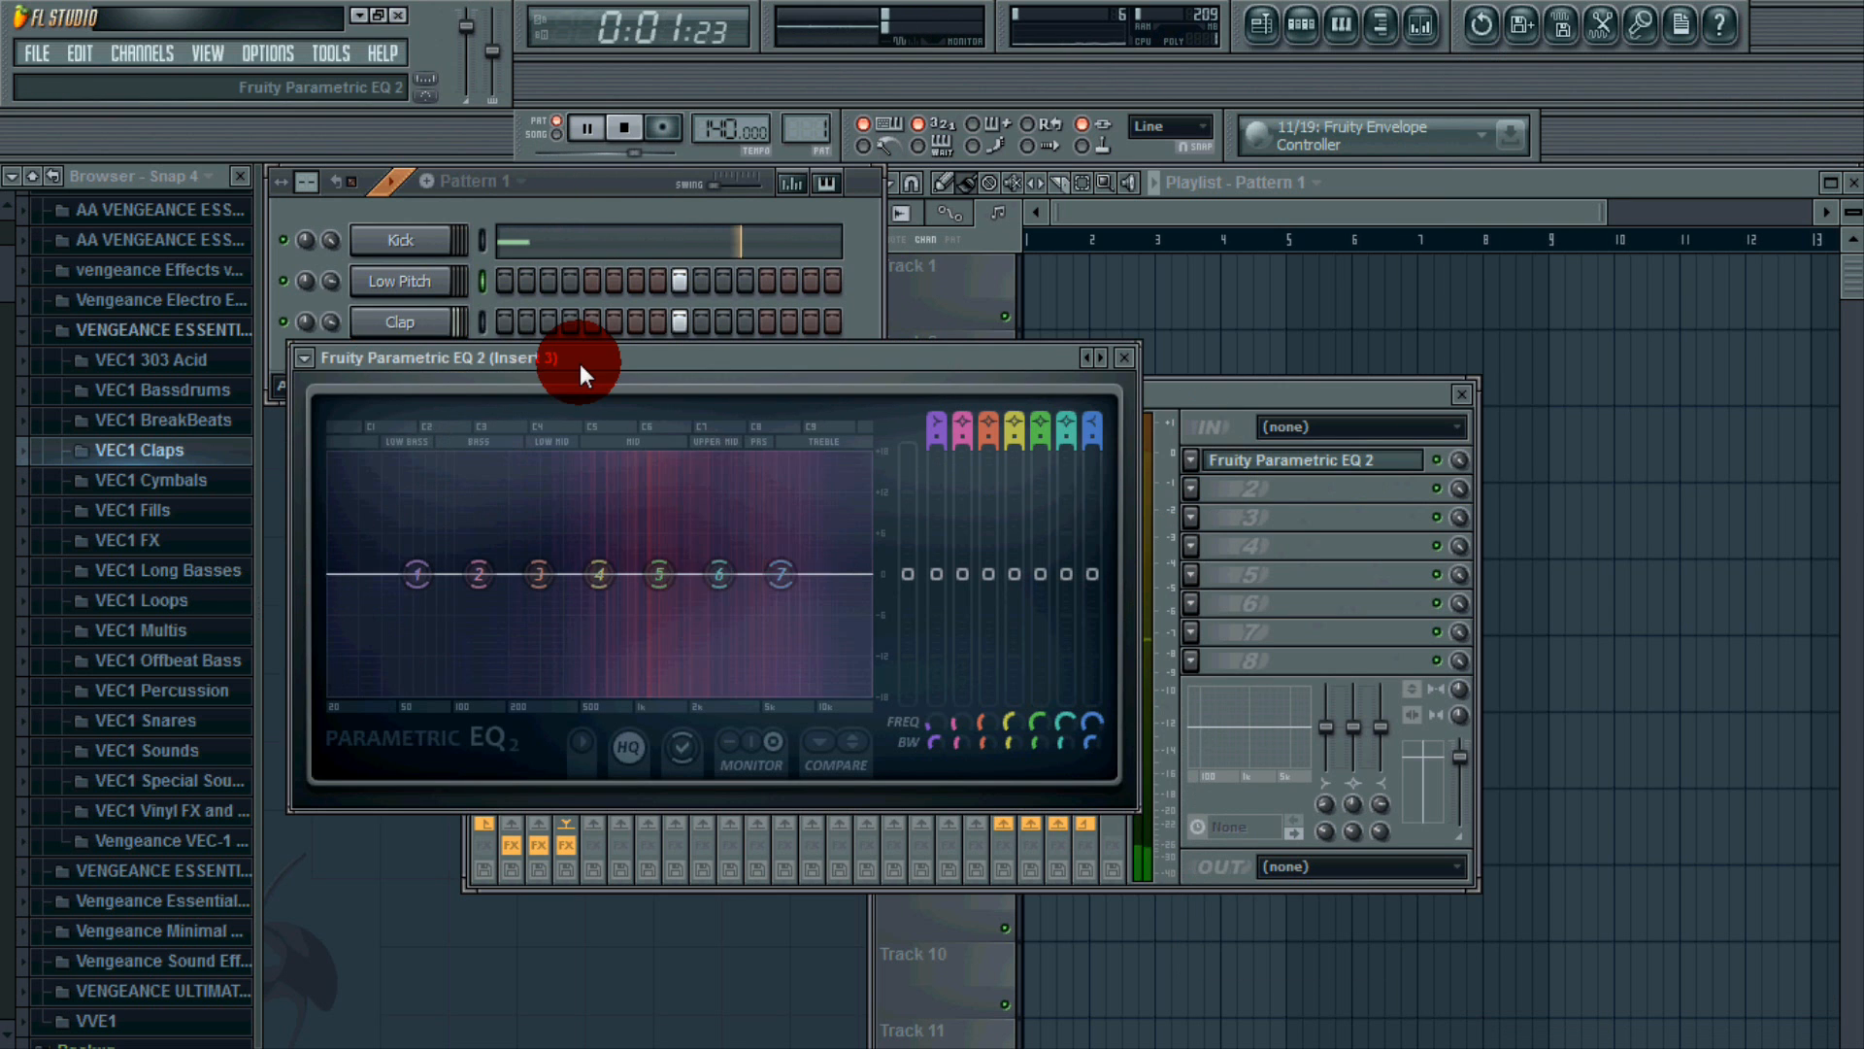
drag(602, 362, 684, 357)
Cut the clap's lows with band 1 at minimum and boost the high shelf, band 7, at about 7639 Hz.
key(space)
drag(520, 568, 678, 952)
drag(883, 569, 900, 541)
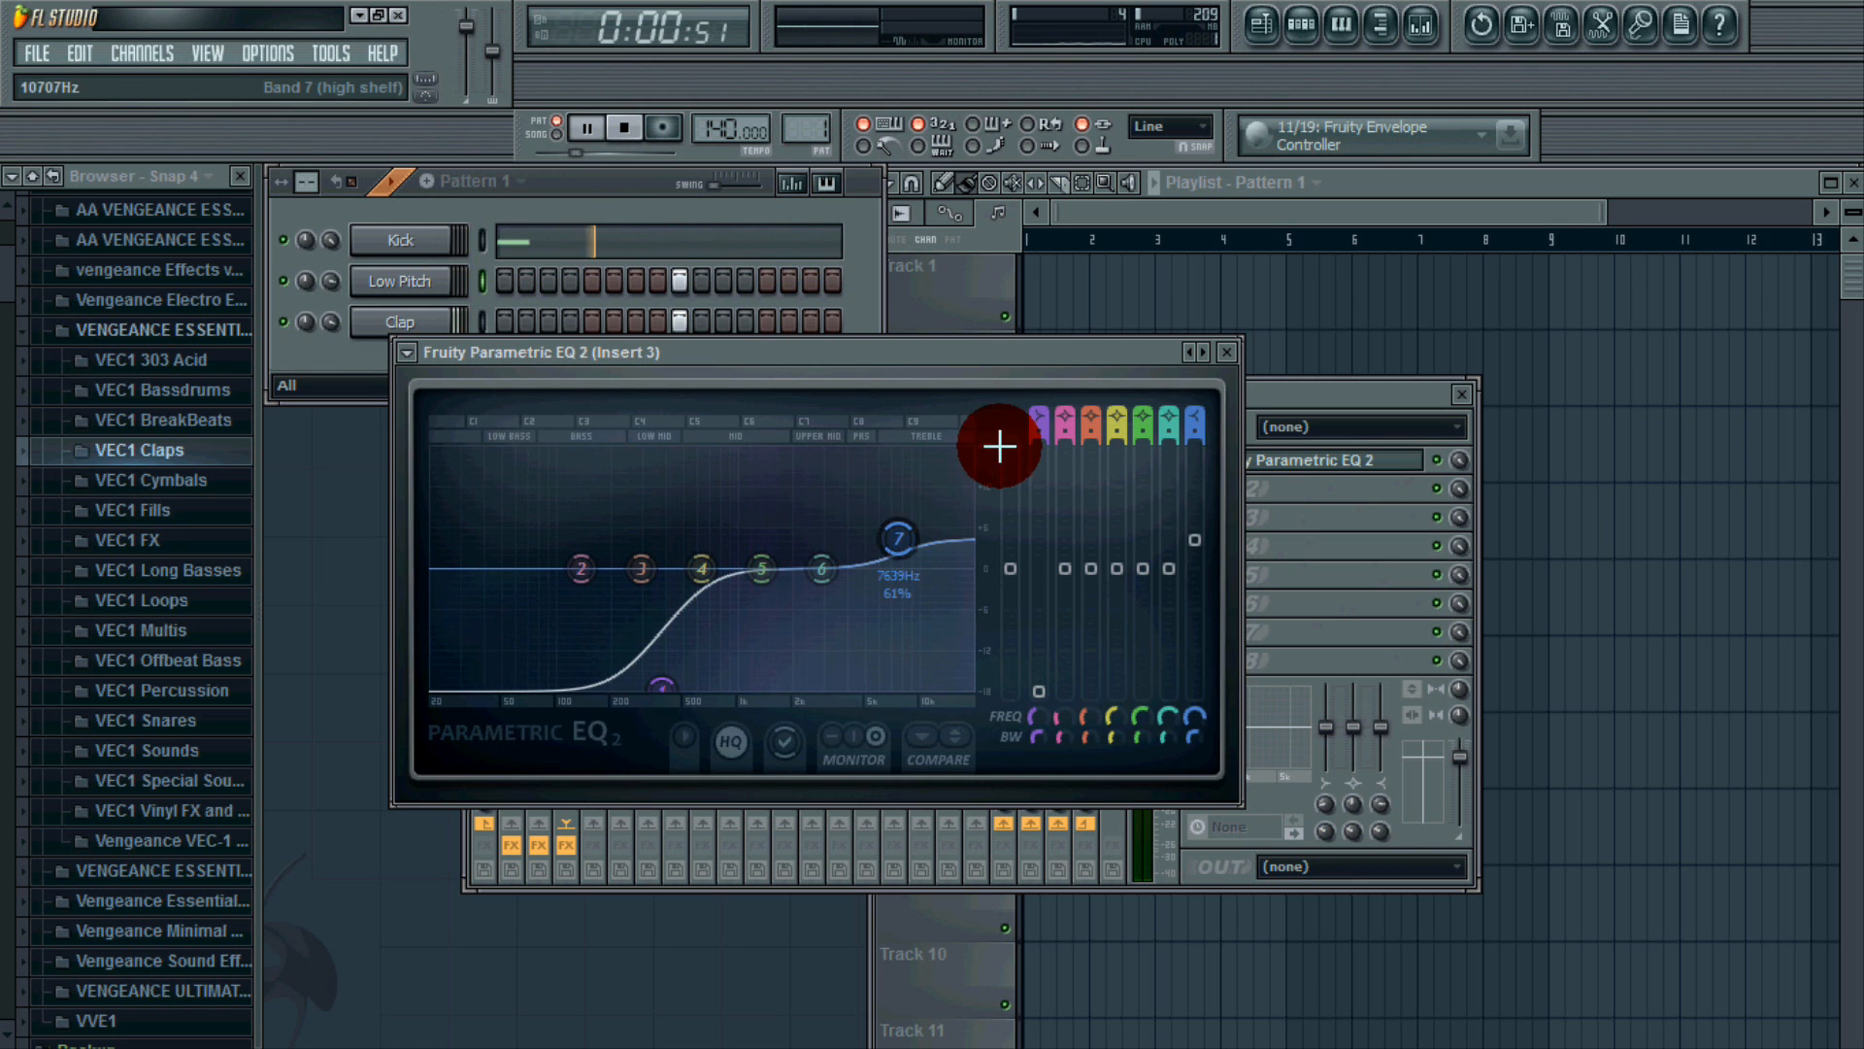
click(1227, 352)
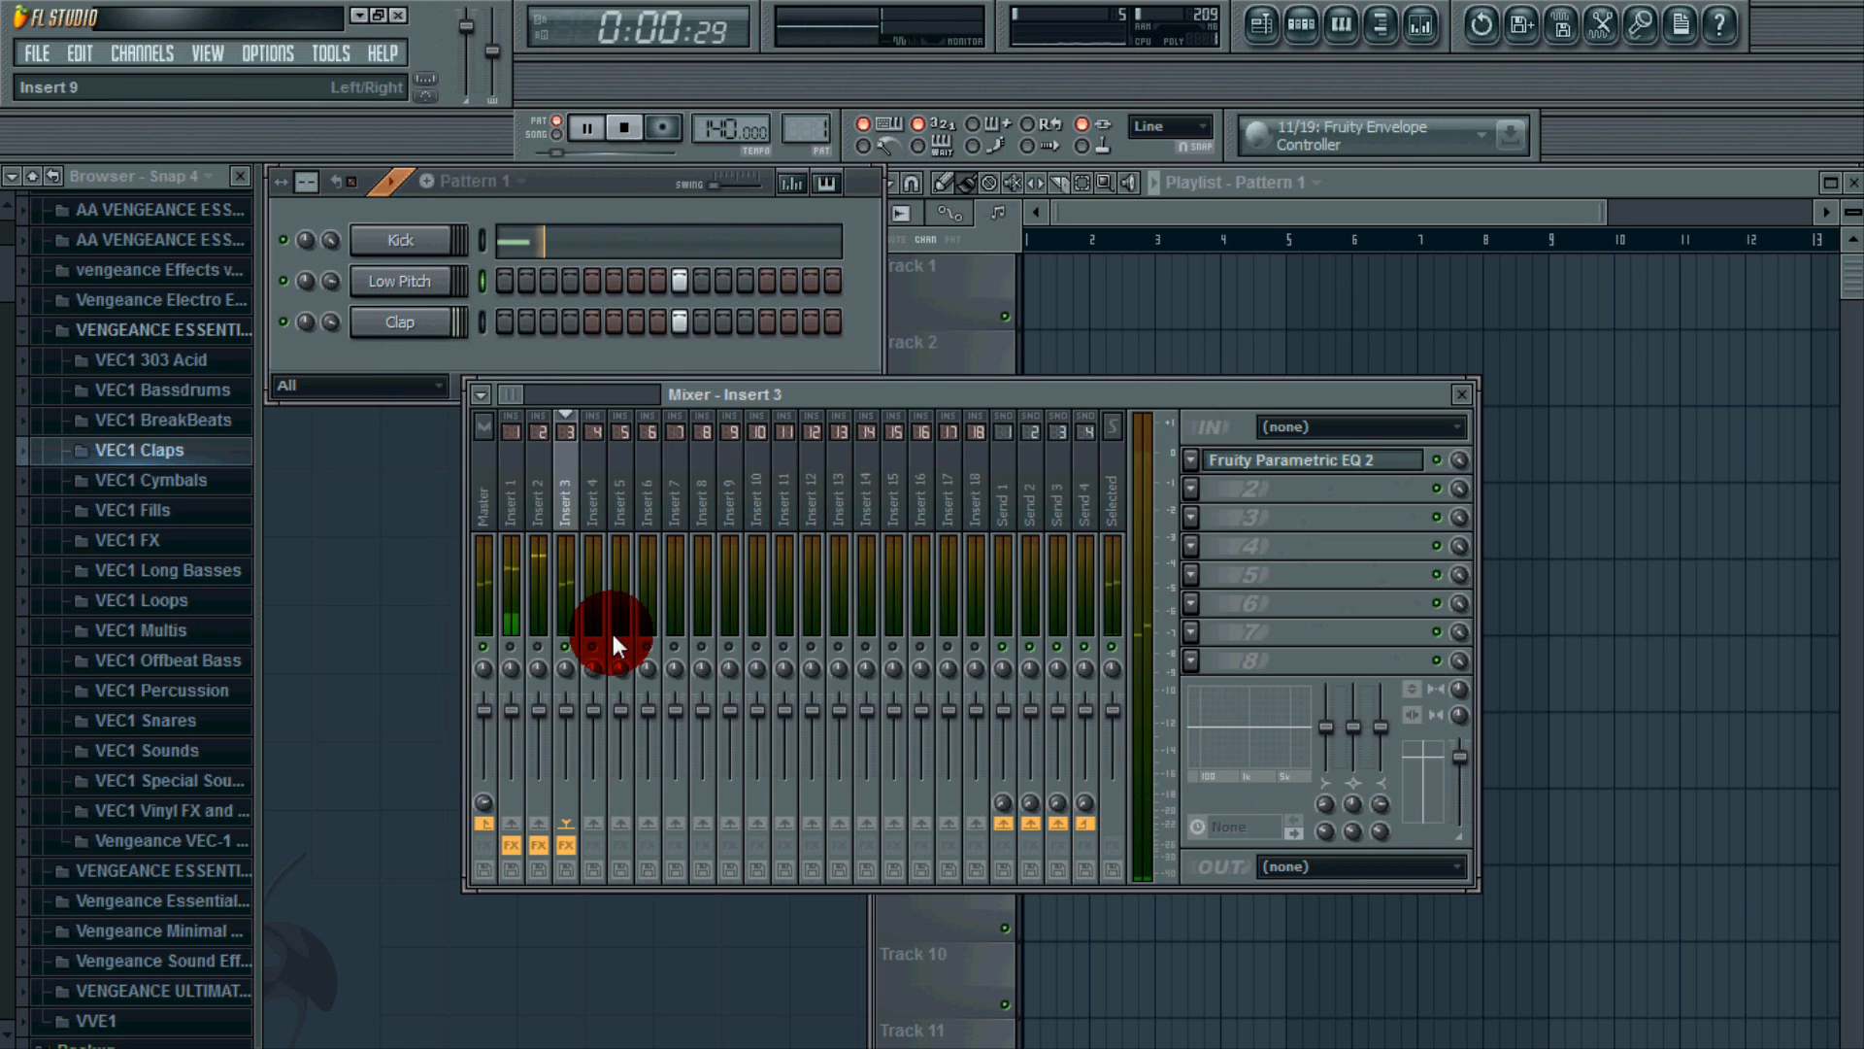
Audition the snare and clap together, toggling Insert 2's mute and reviewing Insert 3's equalizer.
key(space)
click(540, 648)
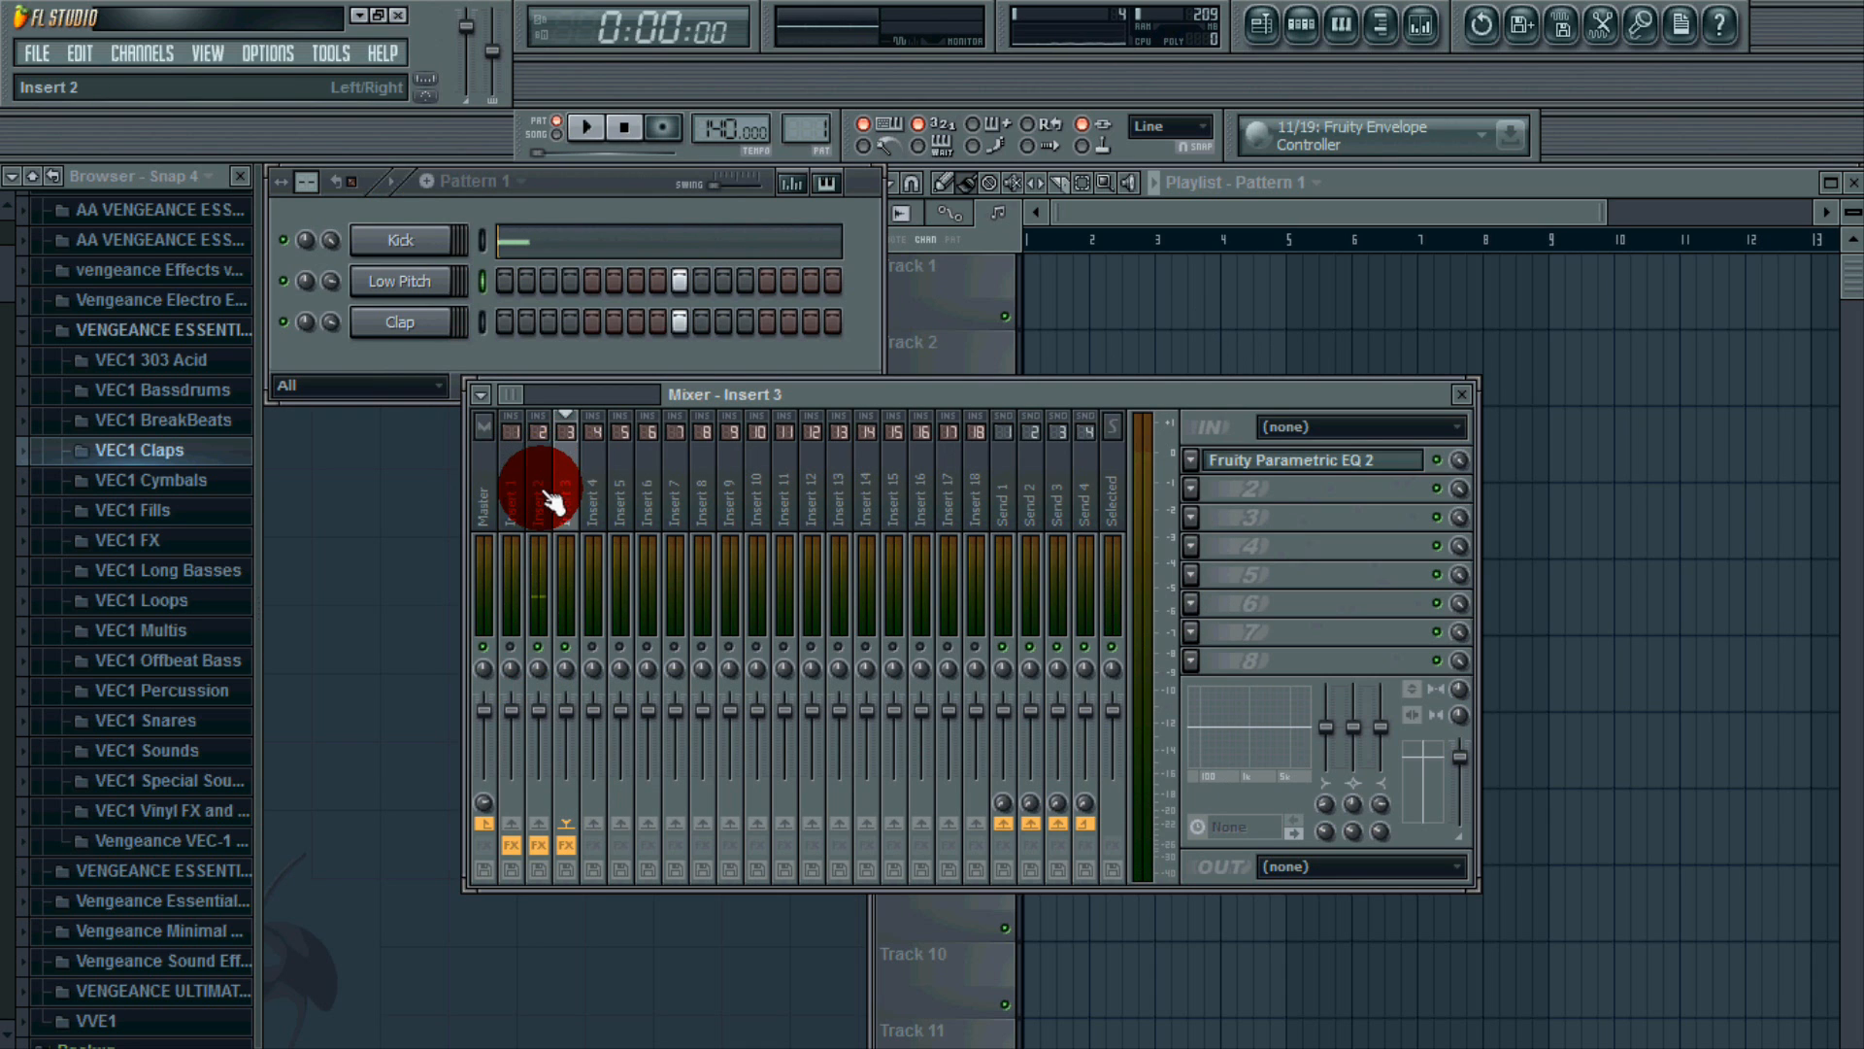
drag(553, 500, 569, 498)
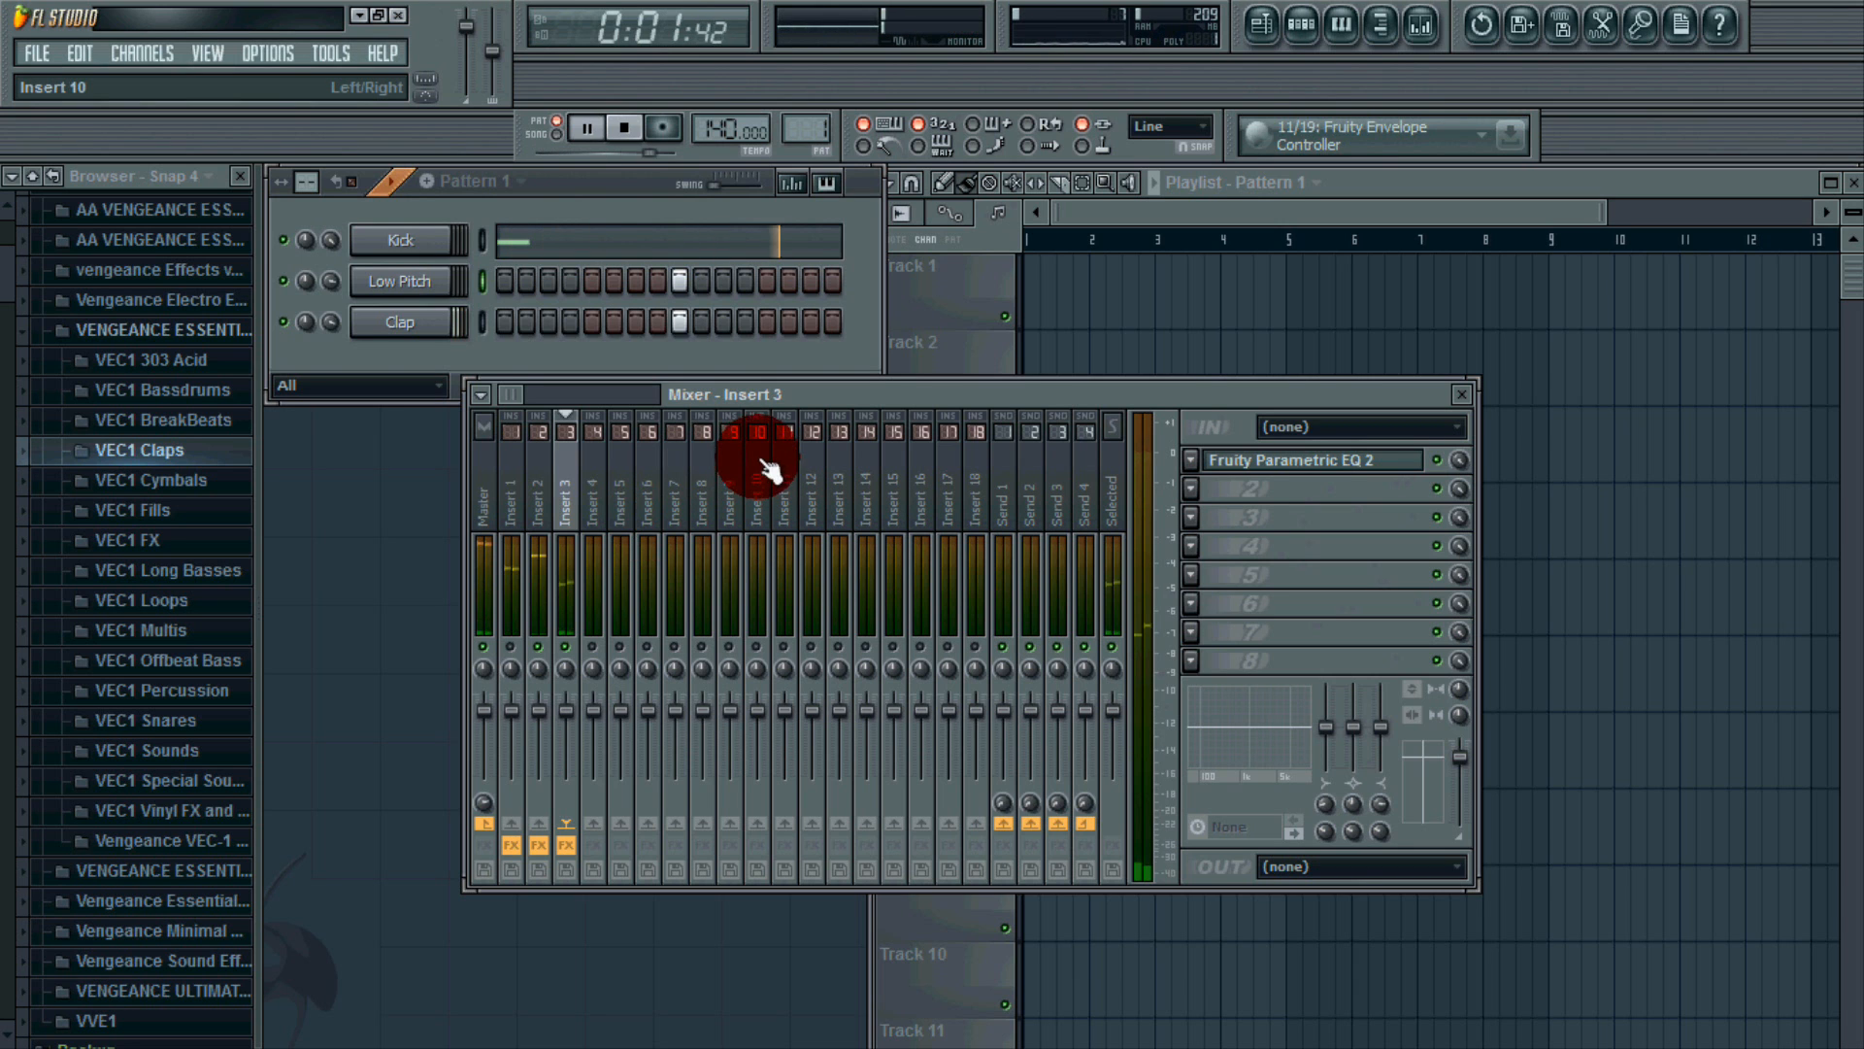
click(1212, 460)
click(1223, 353)
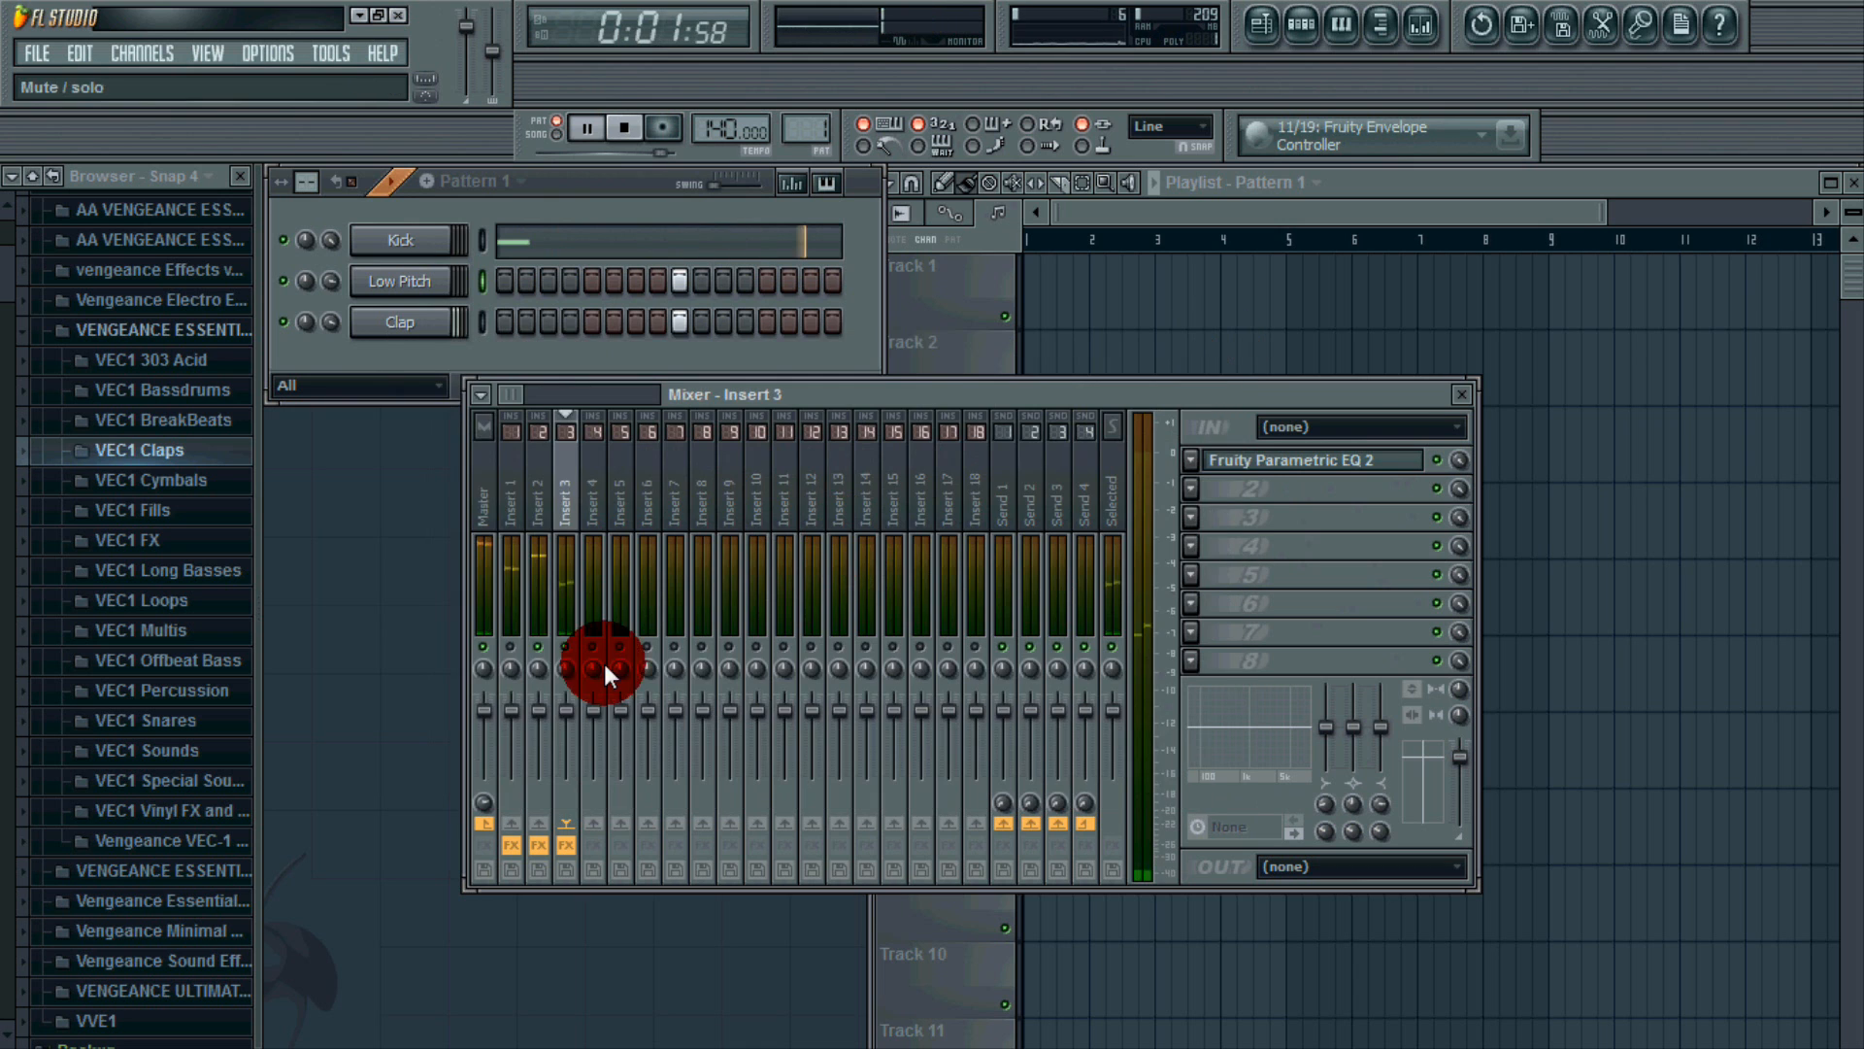
click(533, 491)
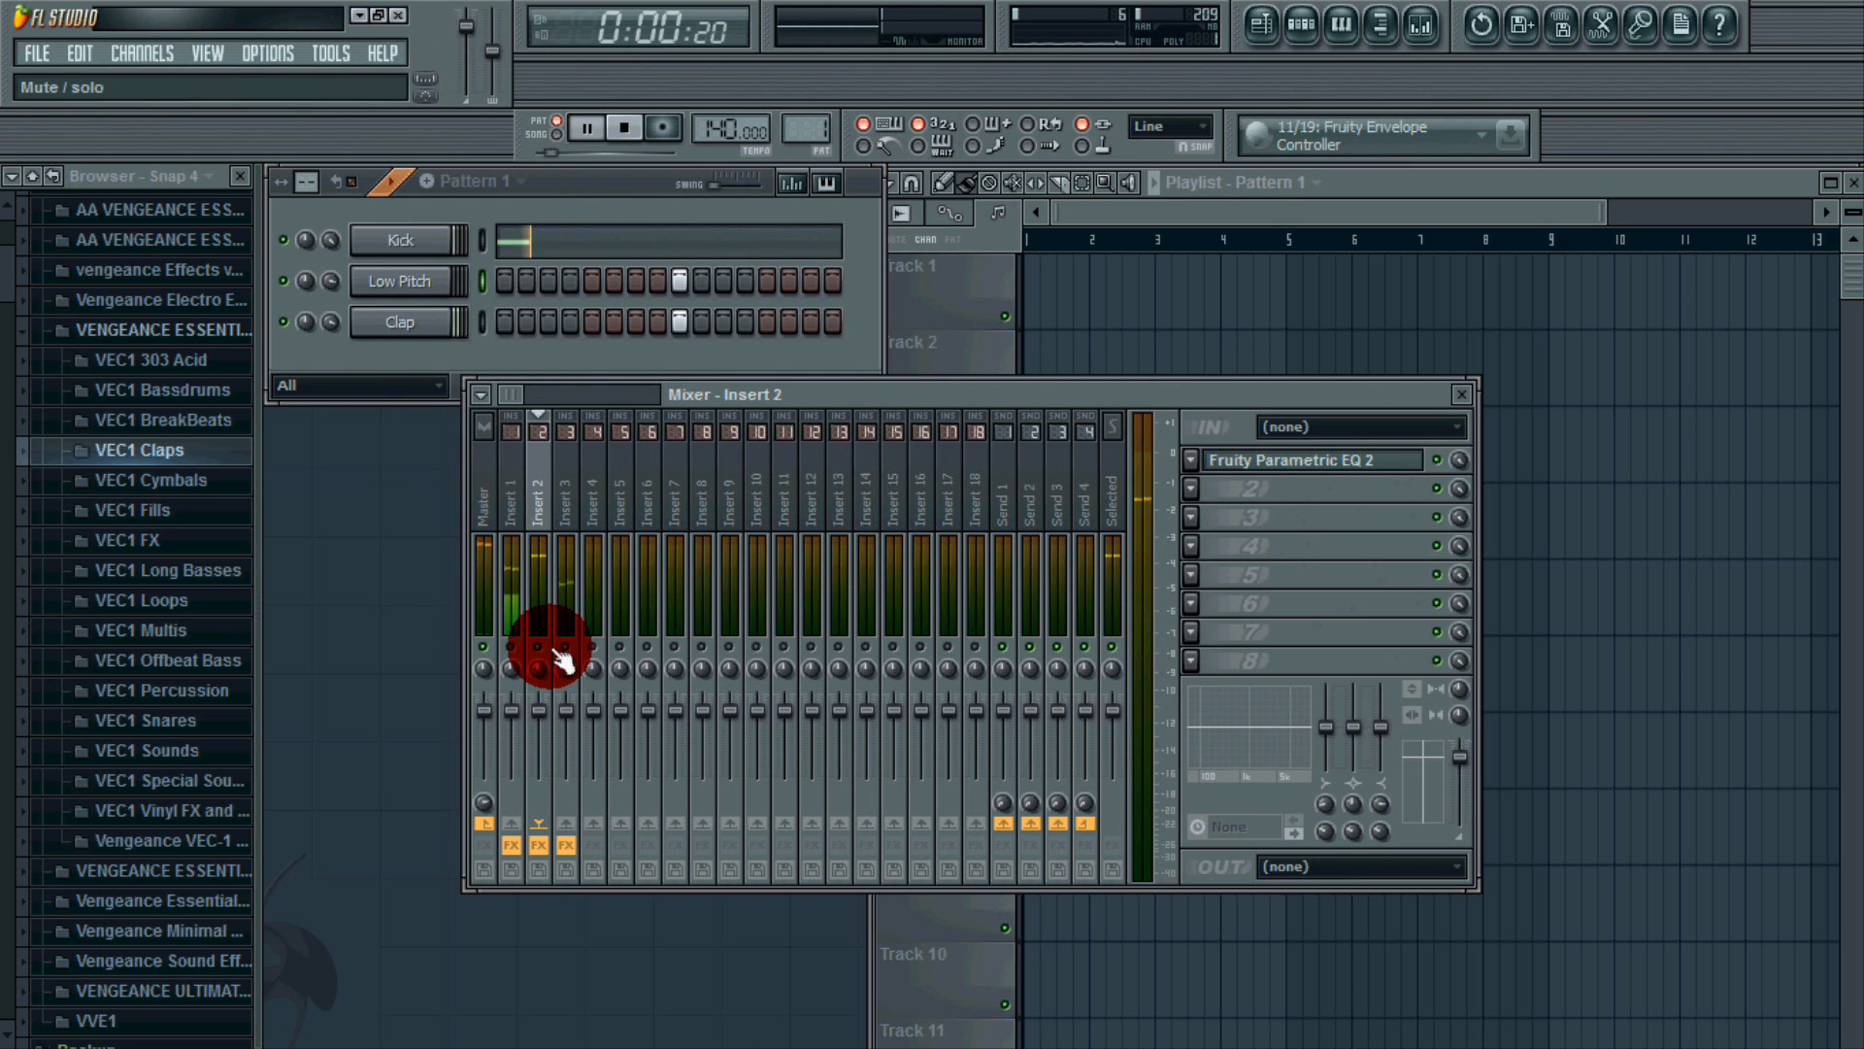
Raise the main level of Insert 3's Parametric EQ 2 to 0.9 dB and stop playback.
click(566, 492)
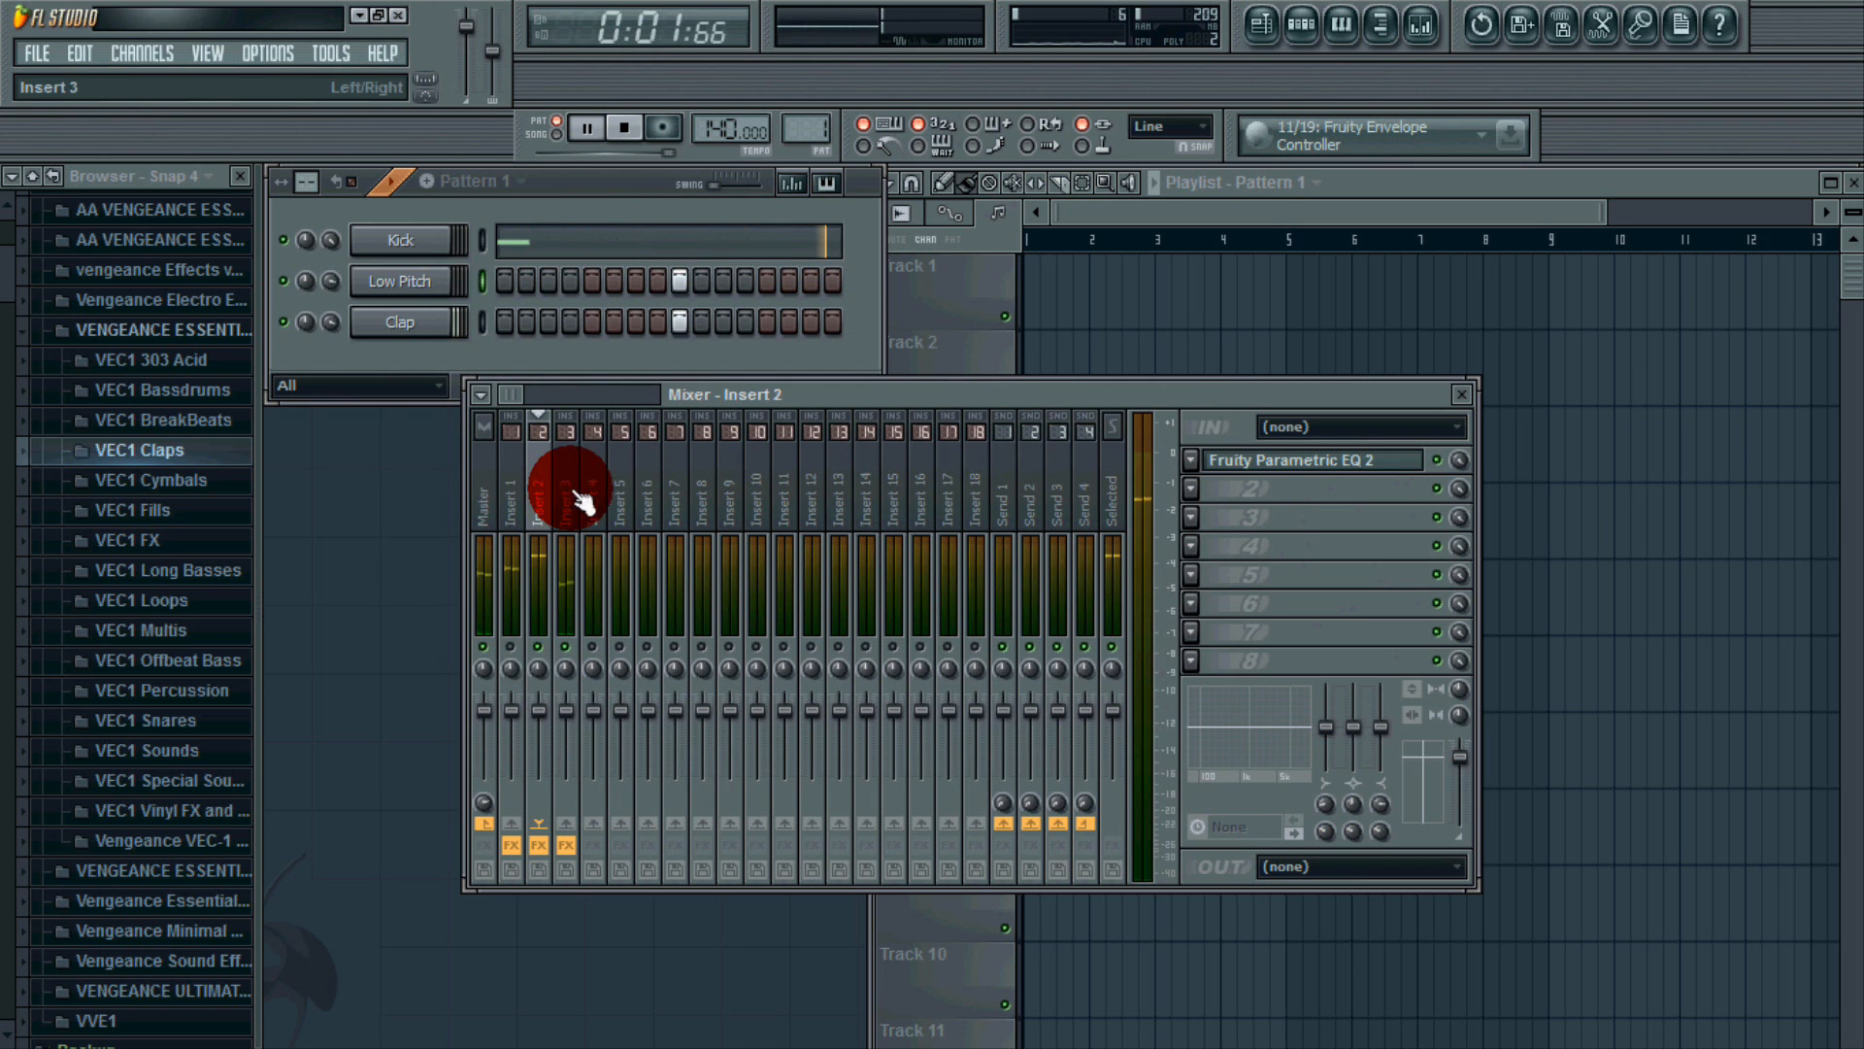
click(1311, 461)
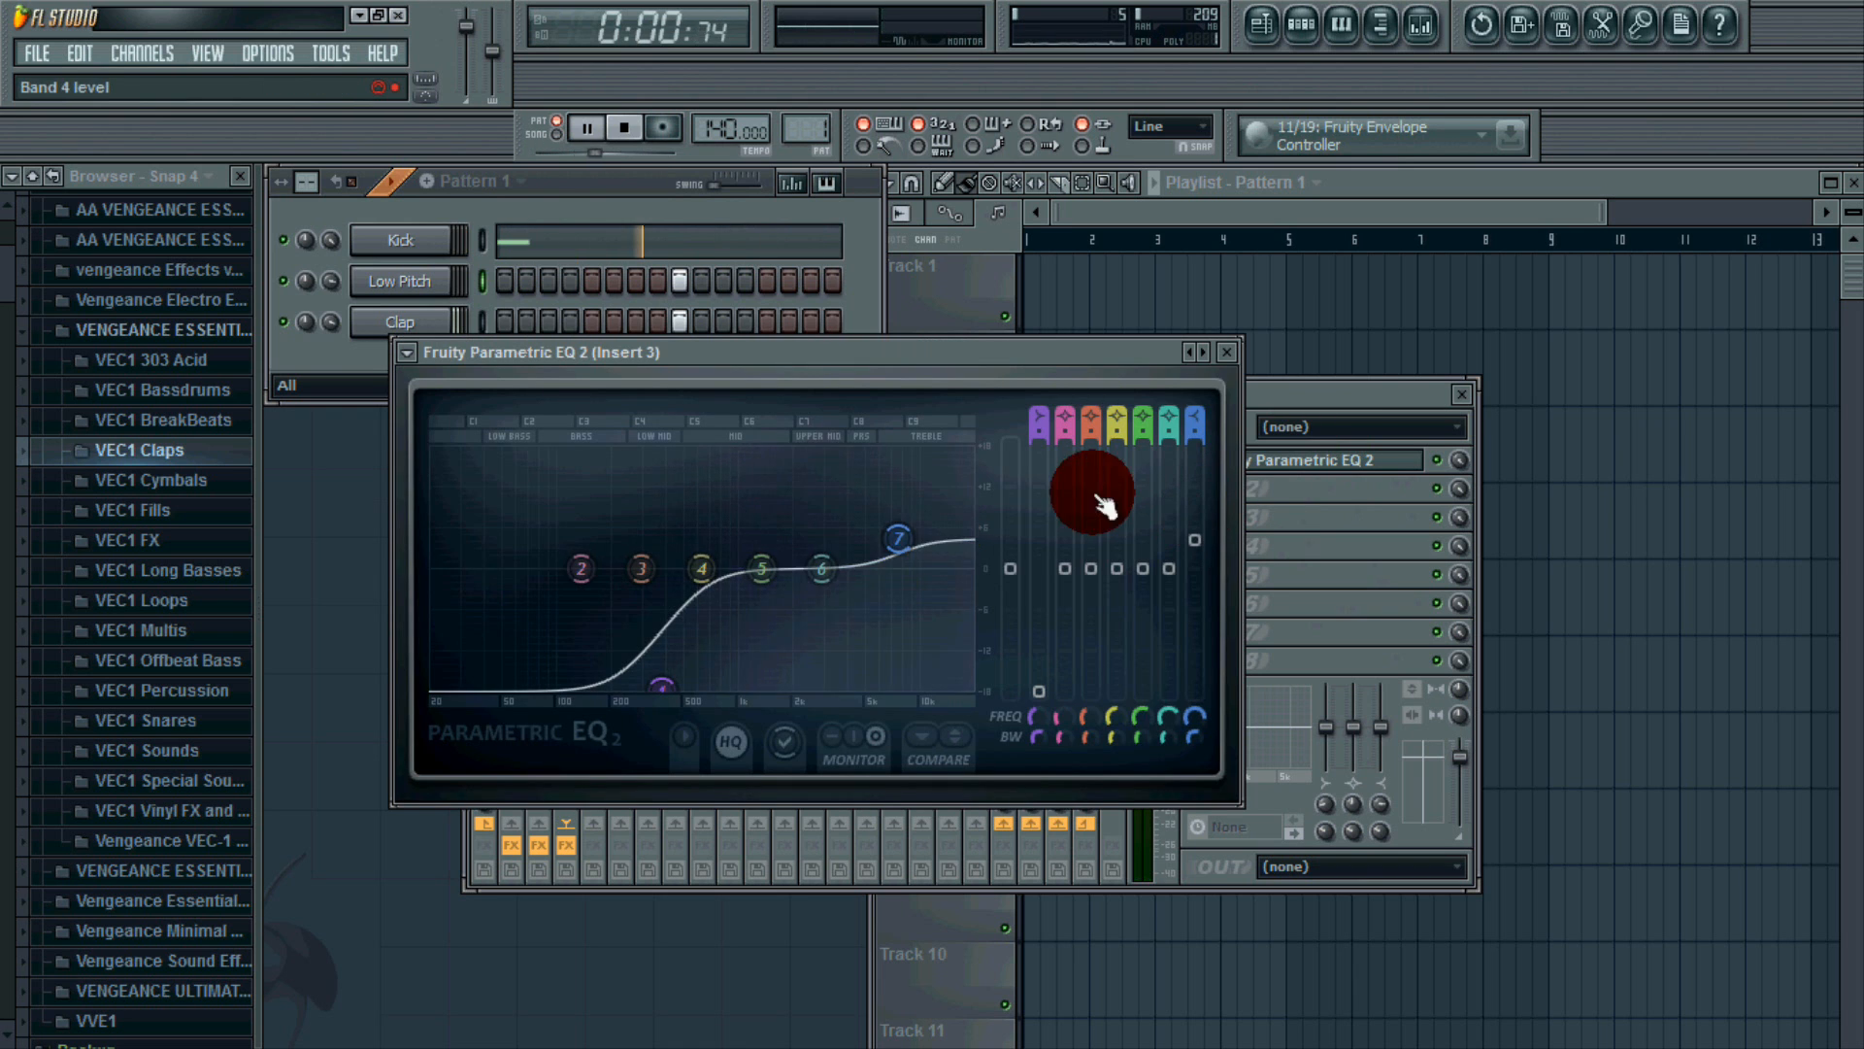
drag(1028, 575, 1031, 565)
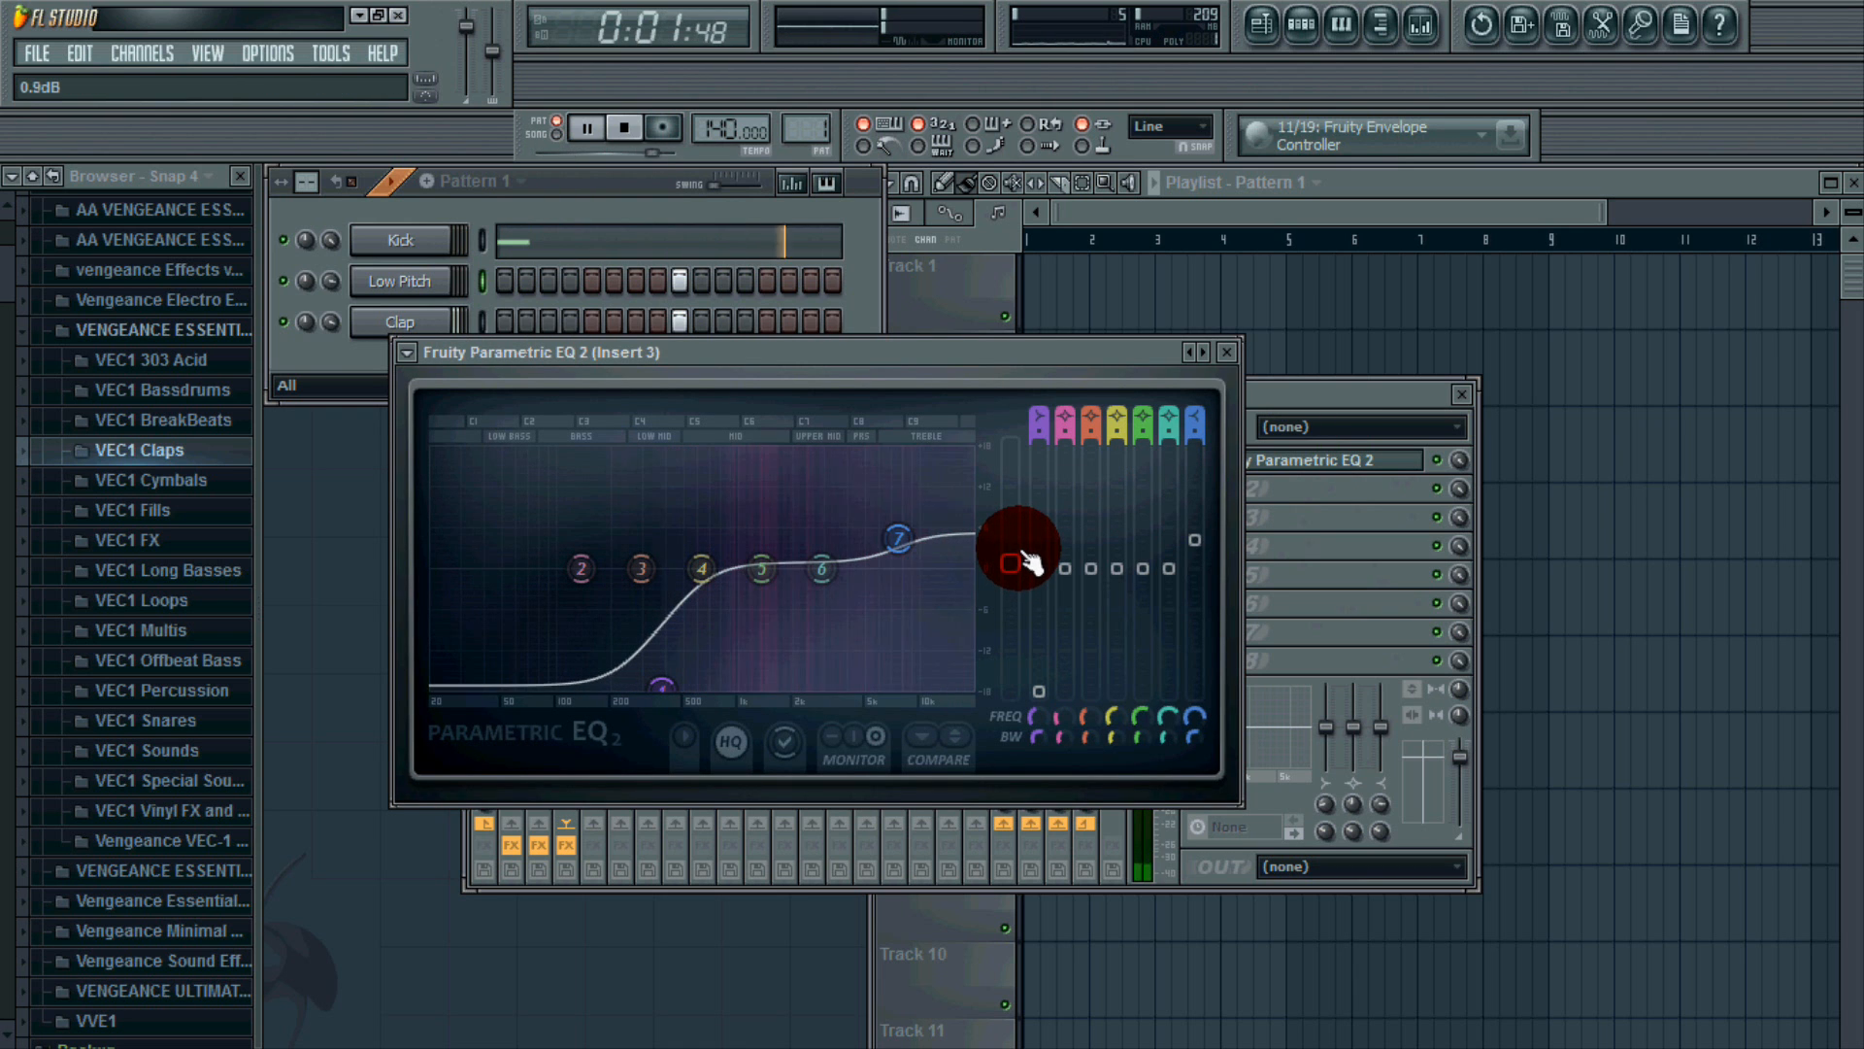
click(1226, 351)
click(625, 128)
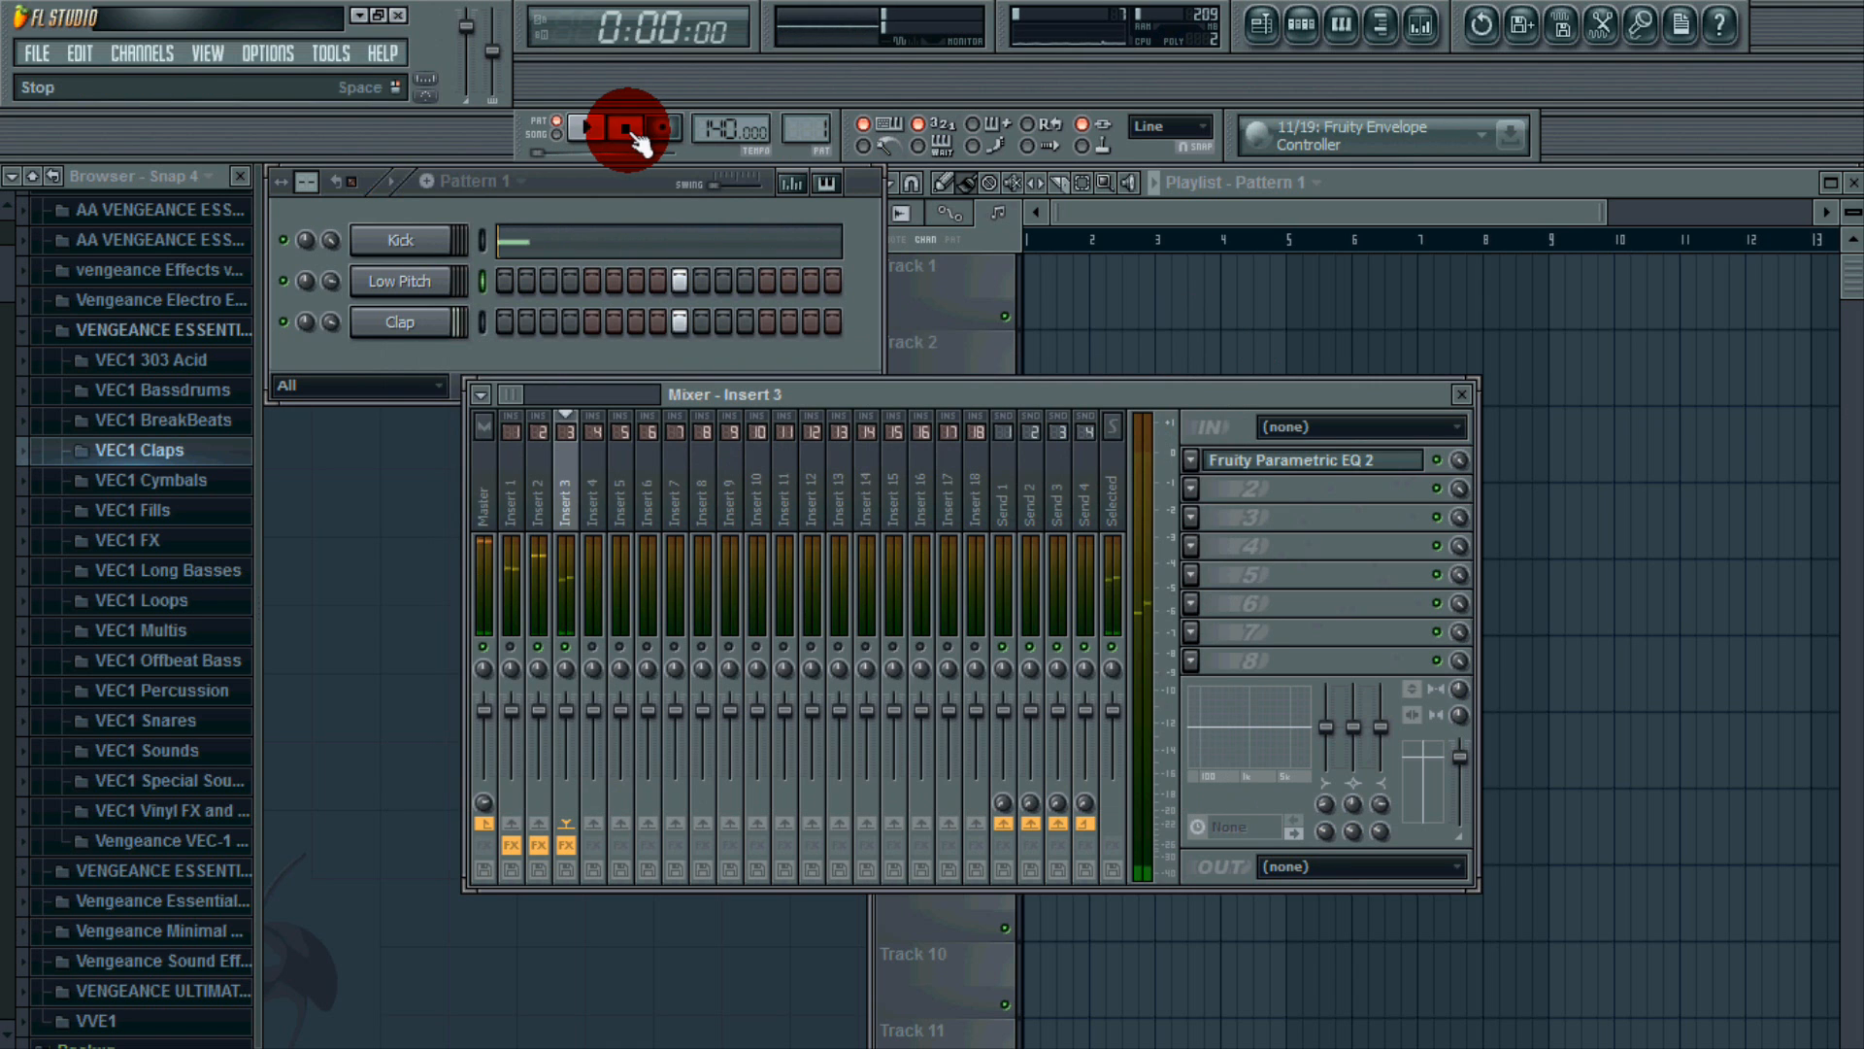
Toggle the mutes of Inserts 2 and 1 and play the pattern to check the drum balance.
click(538, 661)
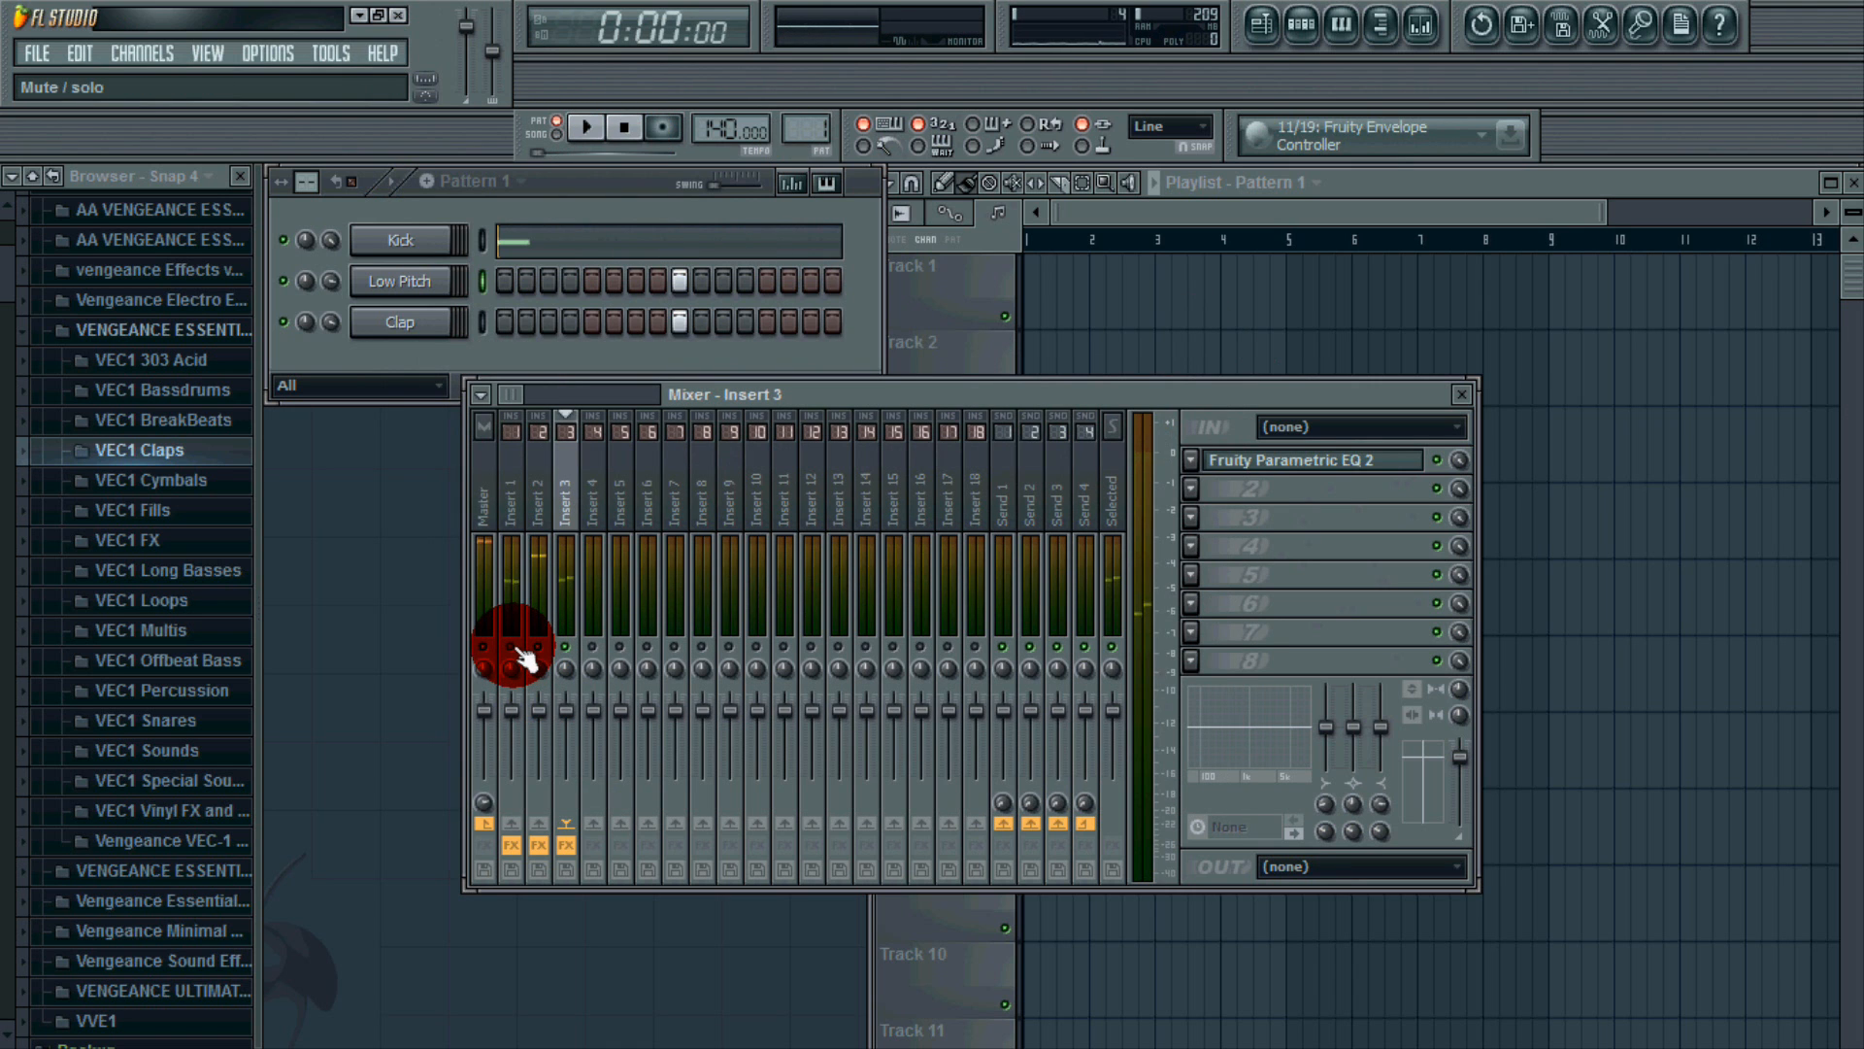
click(509, 645)
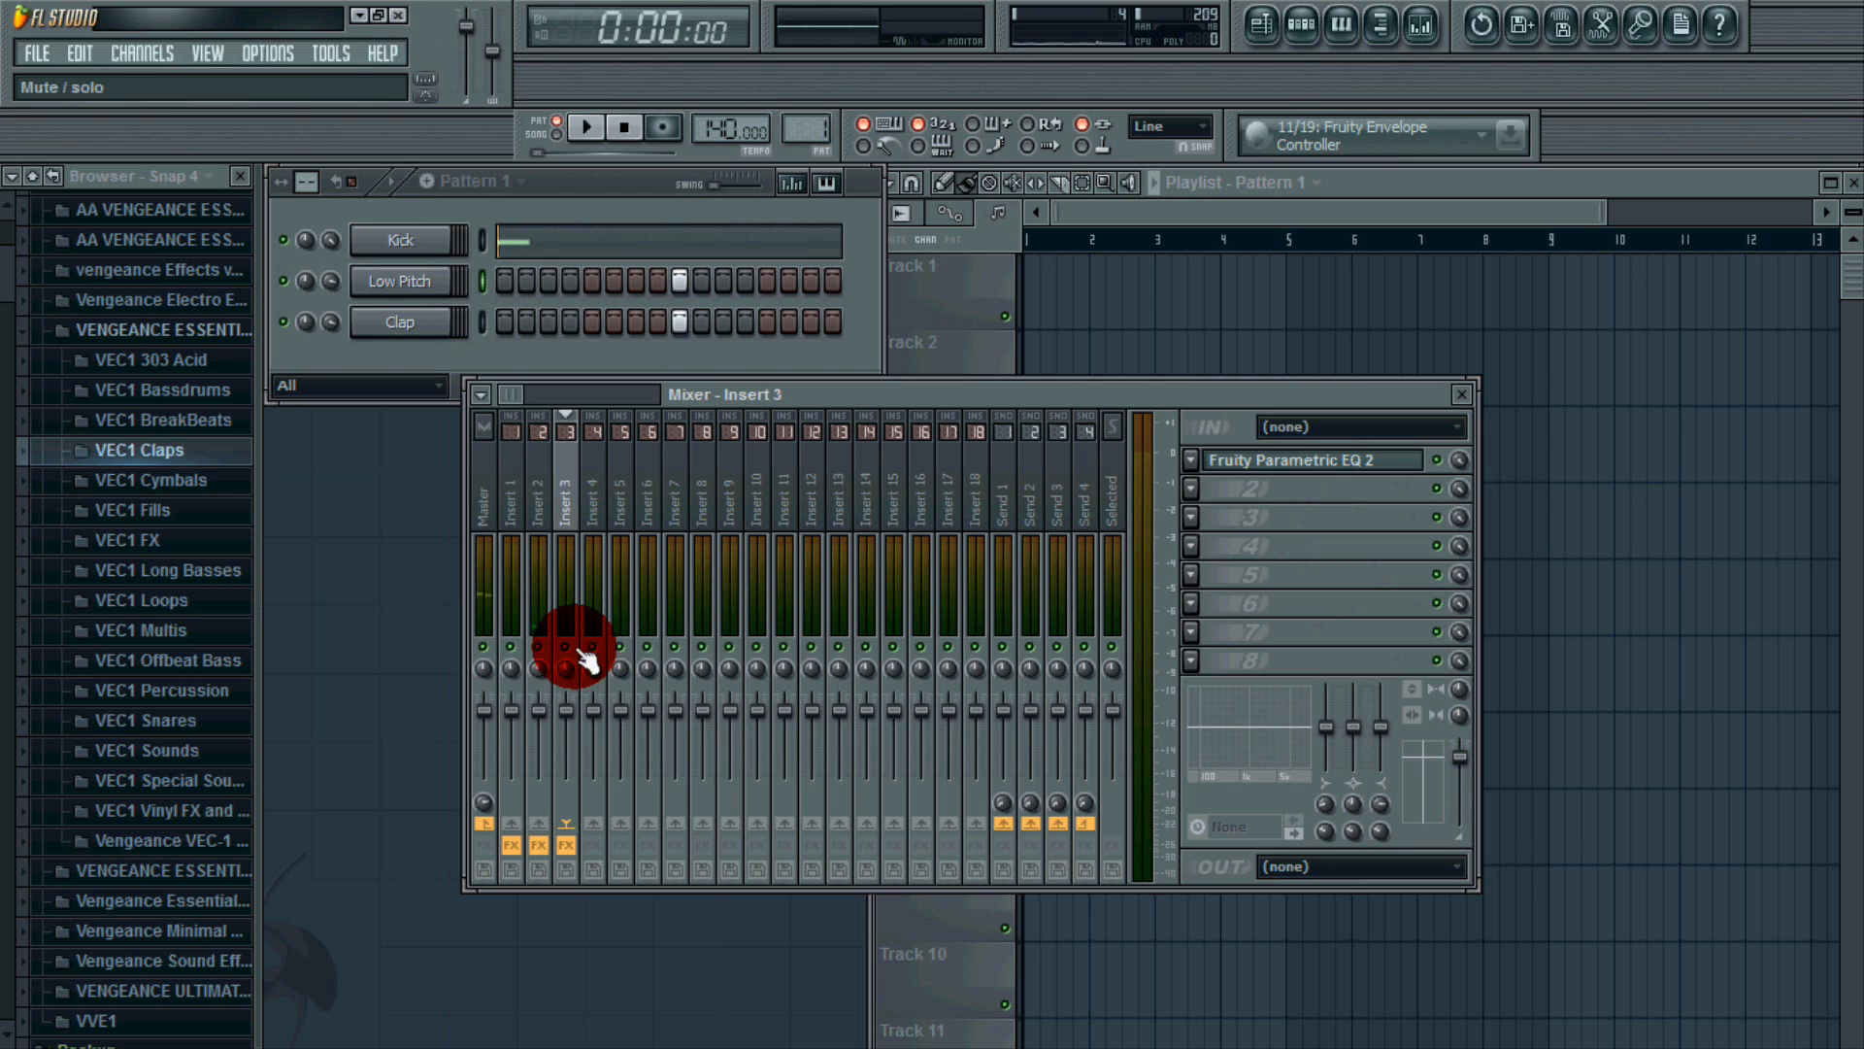
key(space)
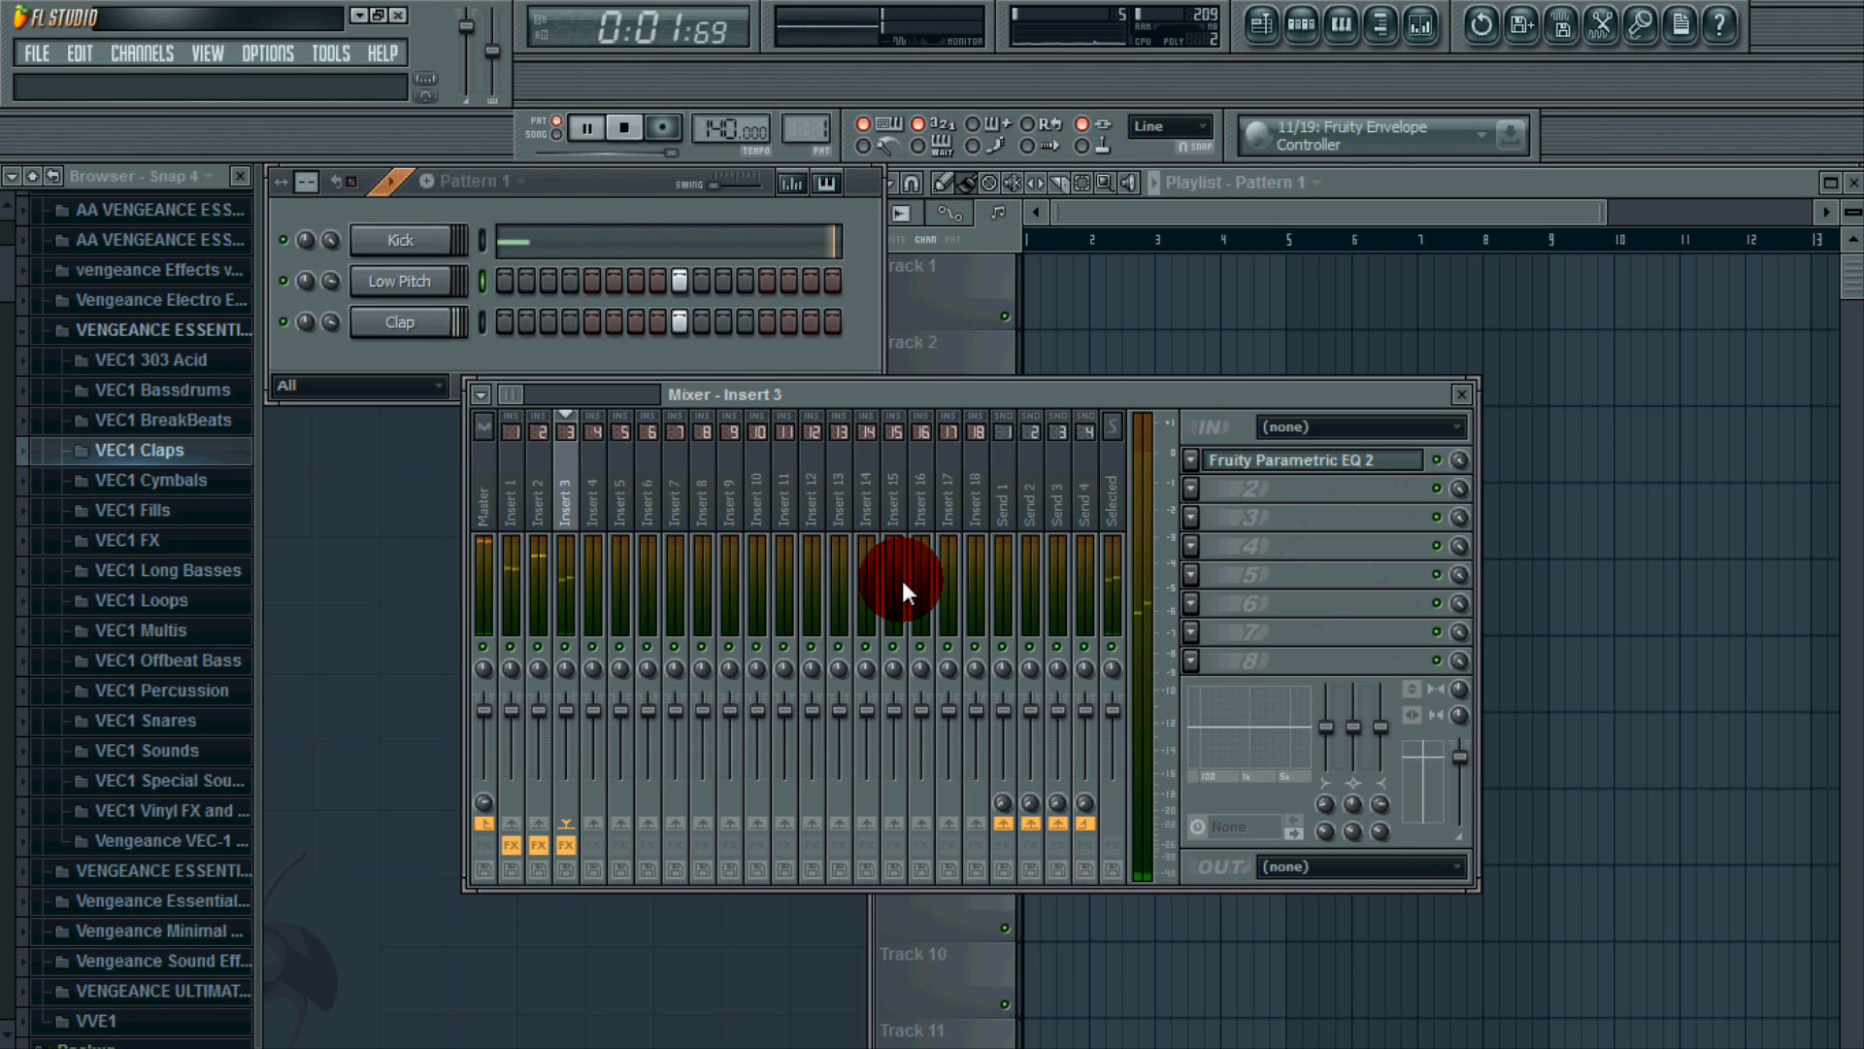
Close the mixer and collapse the VENGEANCE ESSENTIAL CLUB SOUNDS vol-1 folder and its parent Vengeance folder in the browser.
key(F9)
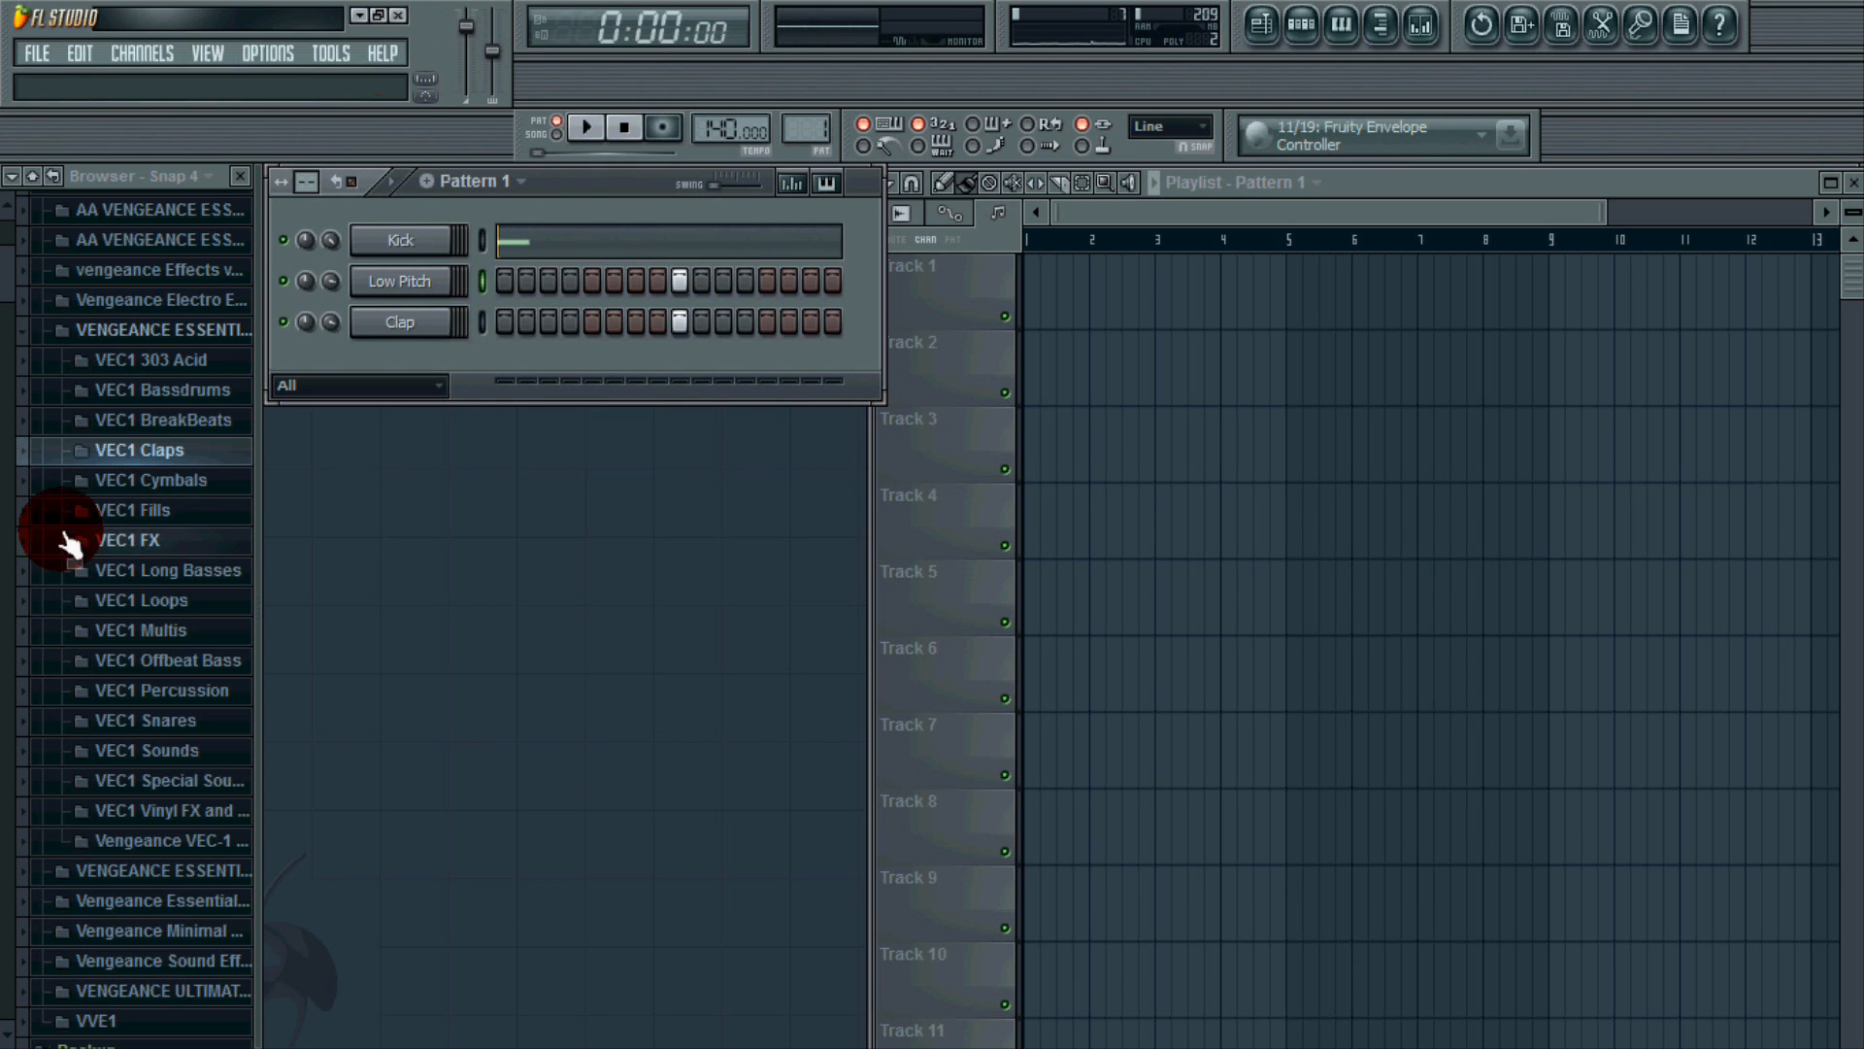
click(164, 327)
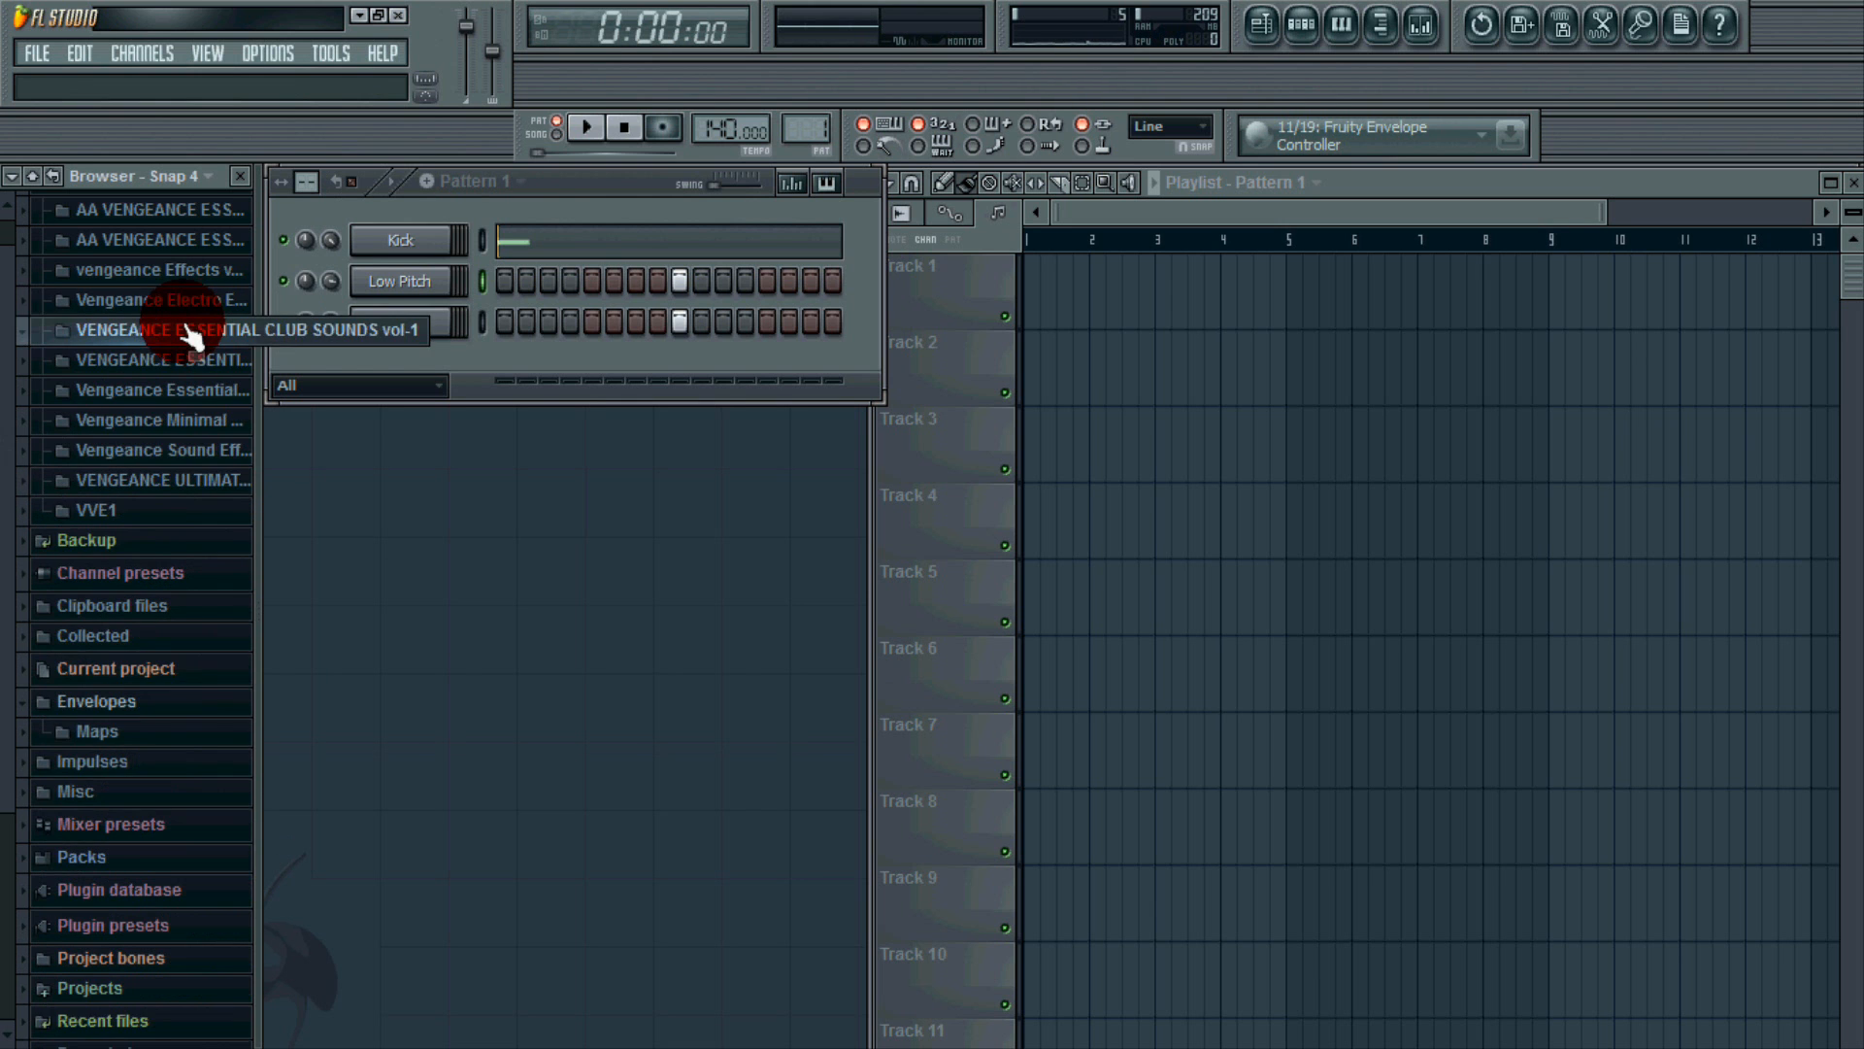
scroll(155, 333, down, 1)
scroll(190, 320, up, 3)
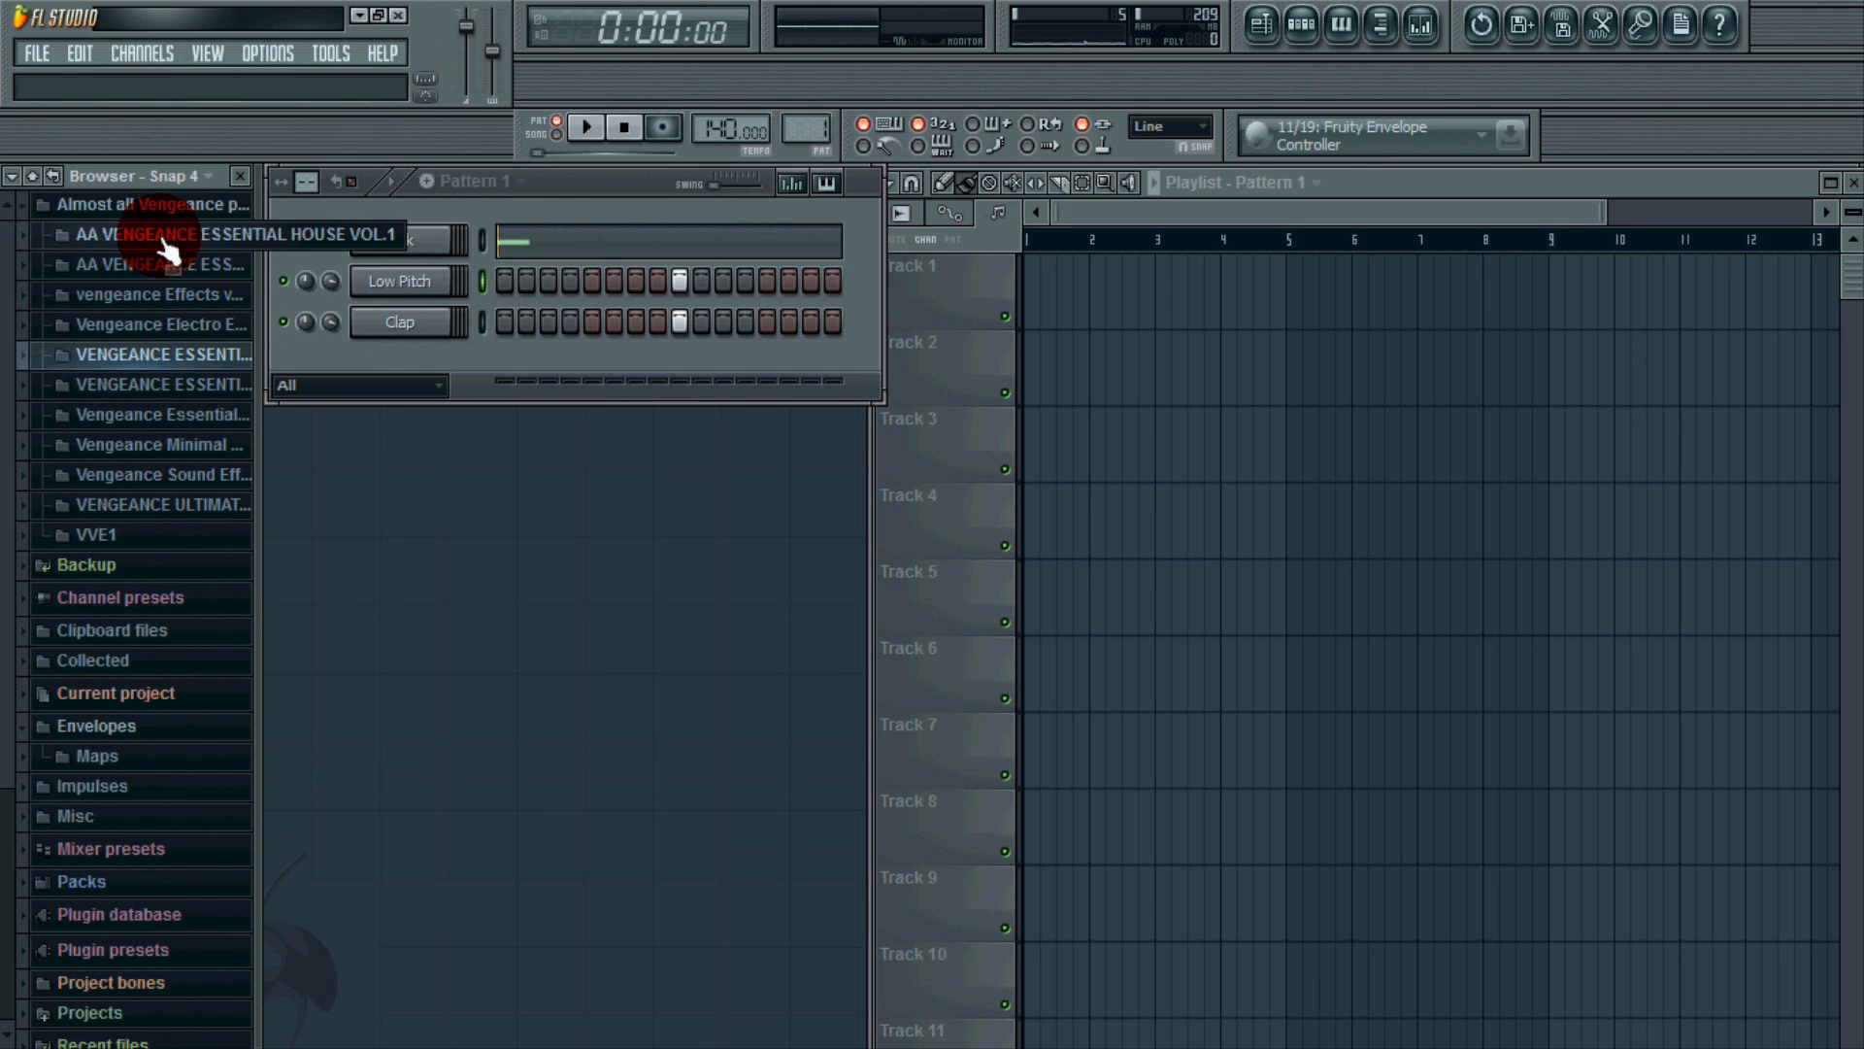
click(145, 201)
Add an Addictive Drums channel and reposition its plugin window so the whole kit and mixer fit on screen.
click(156, 57)
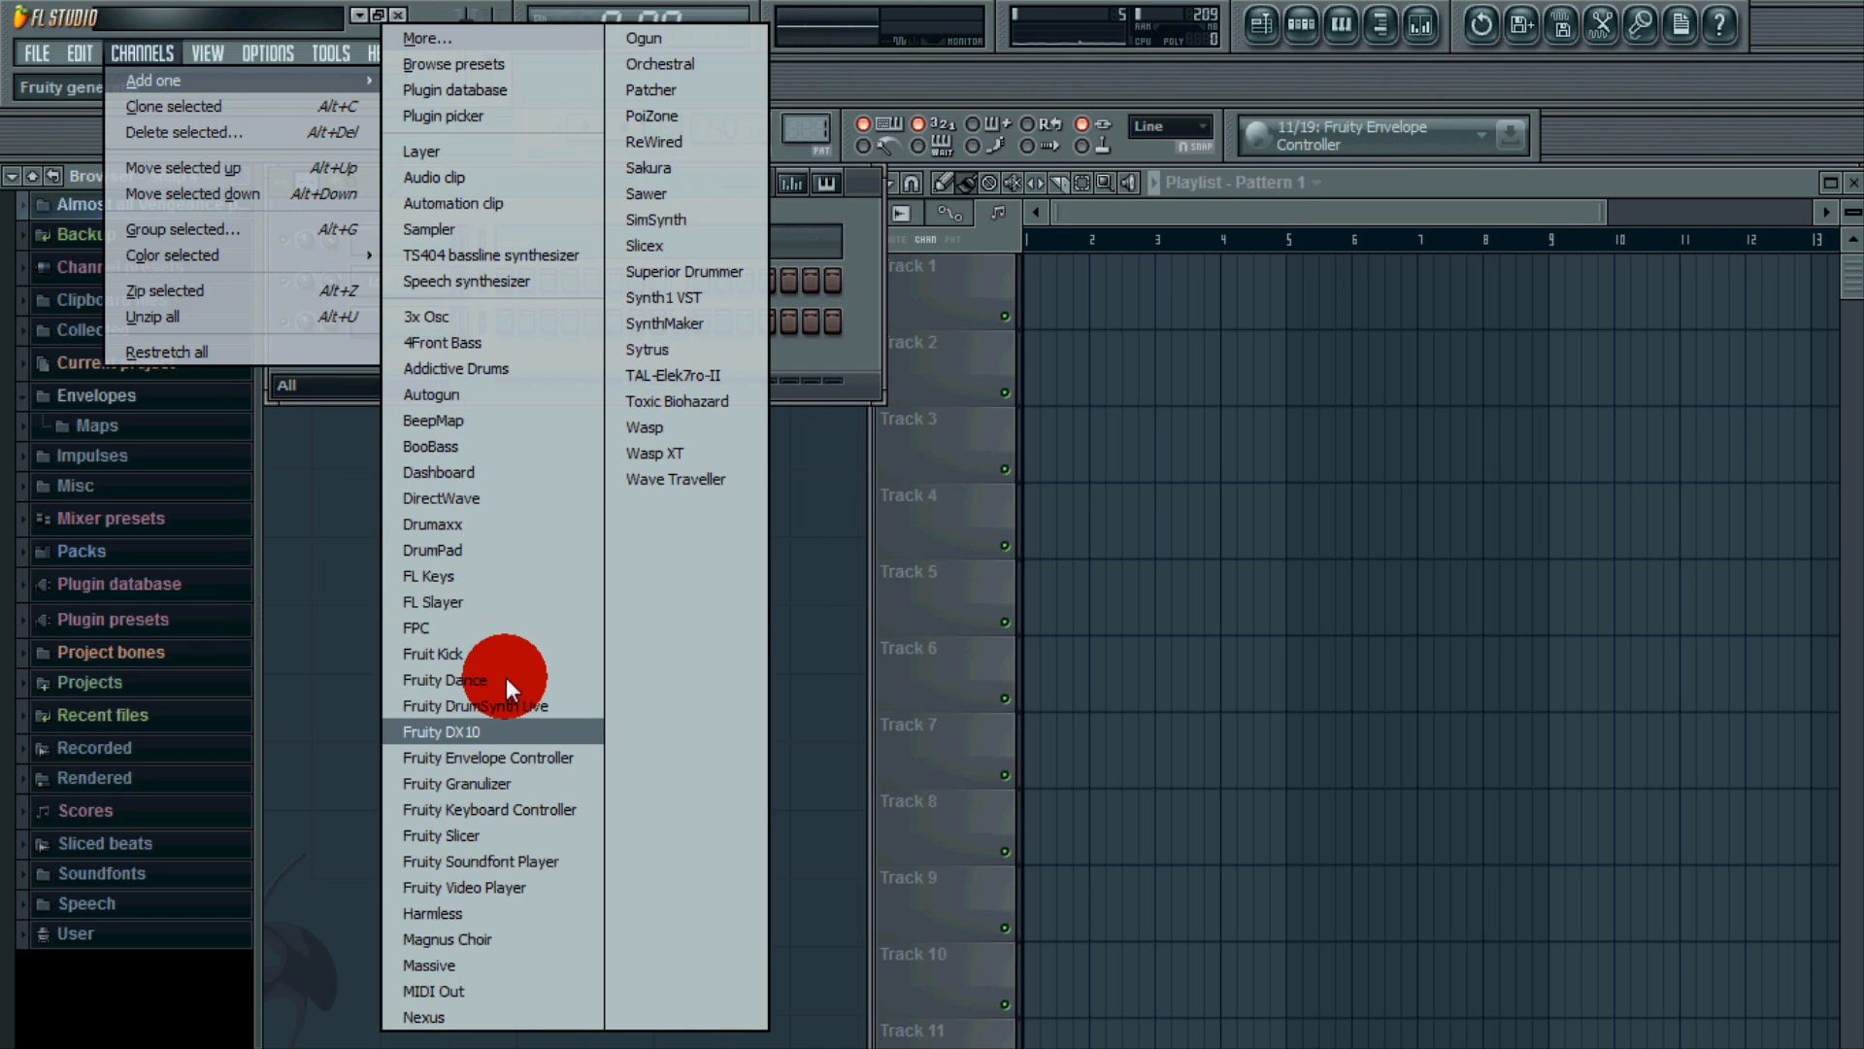
click(532, 369)
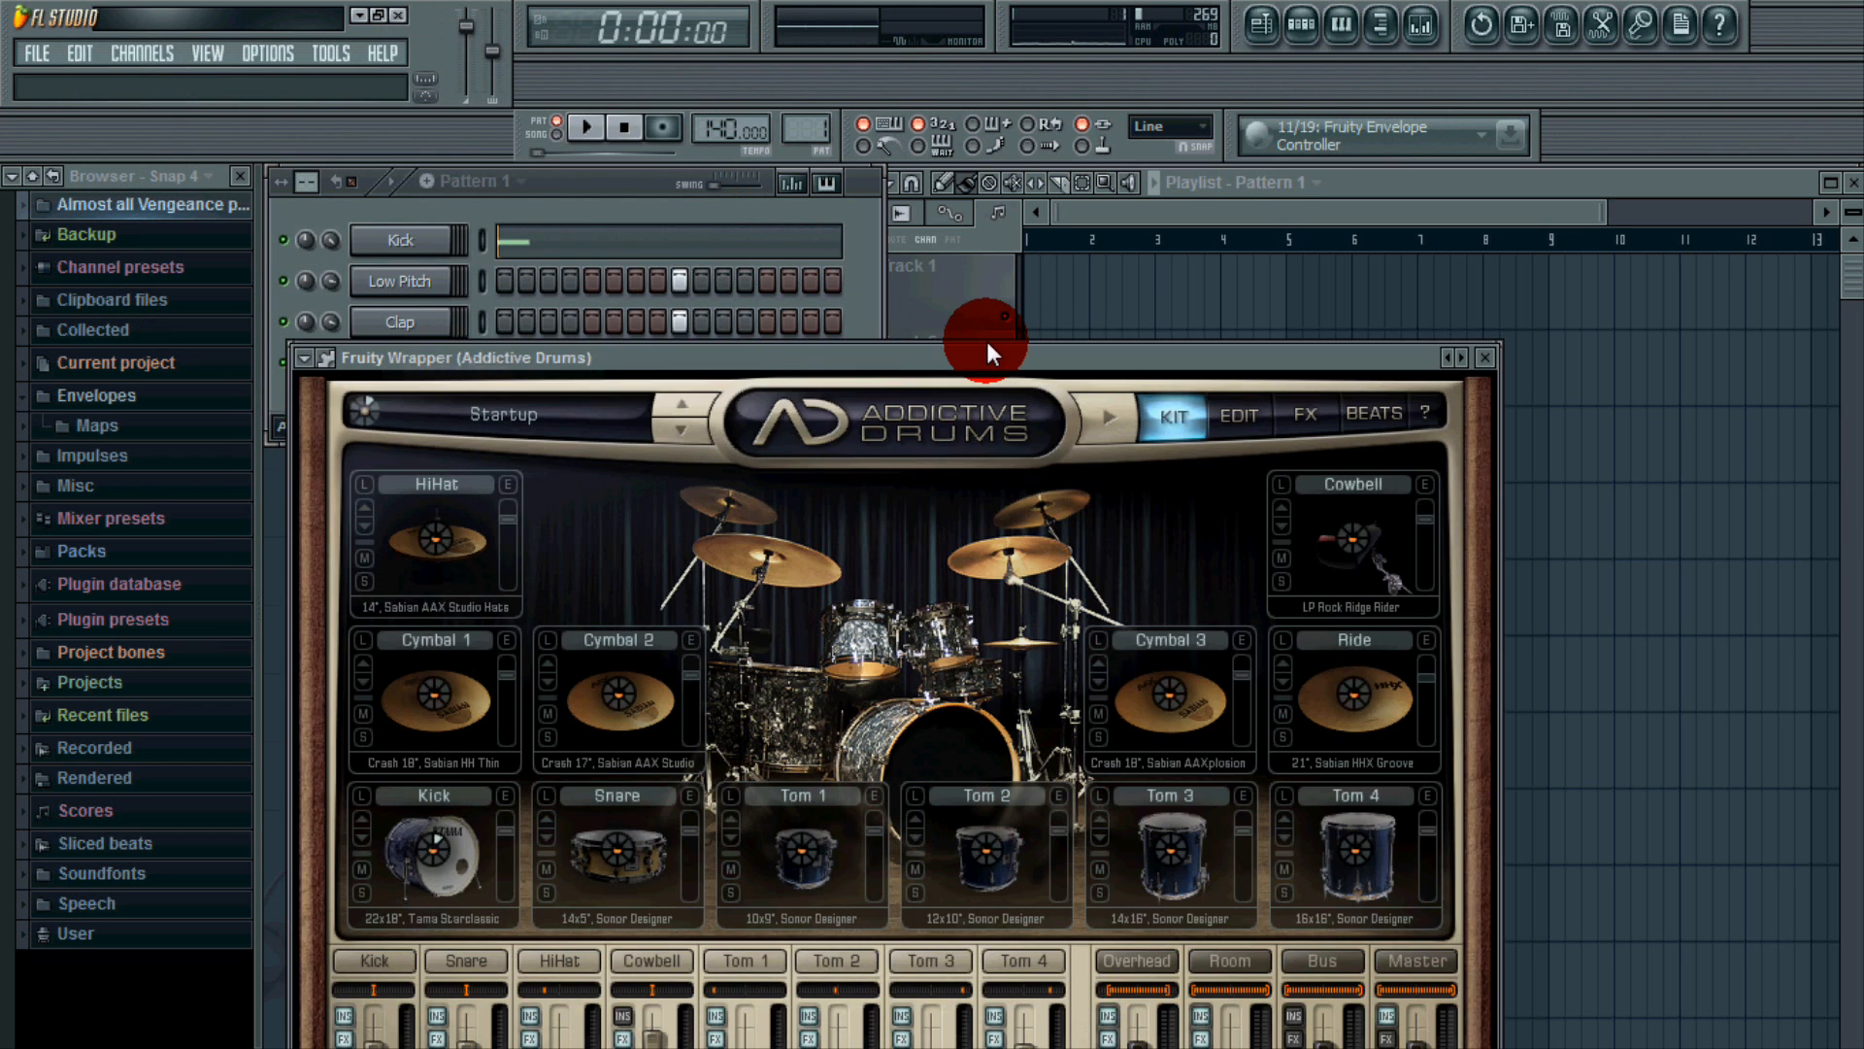
drag(955, 354, 1068, 167)
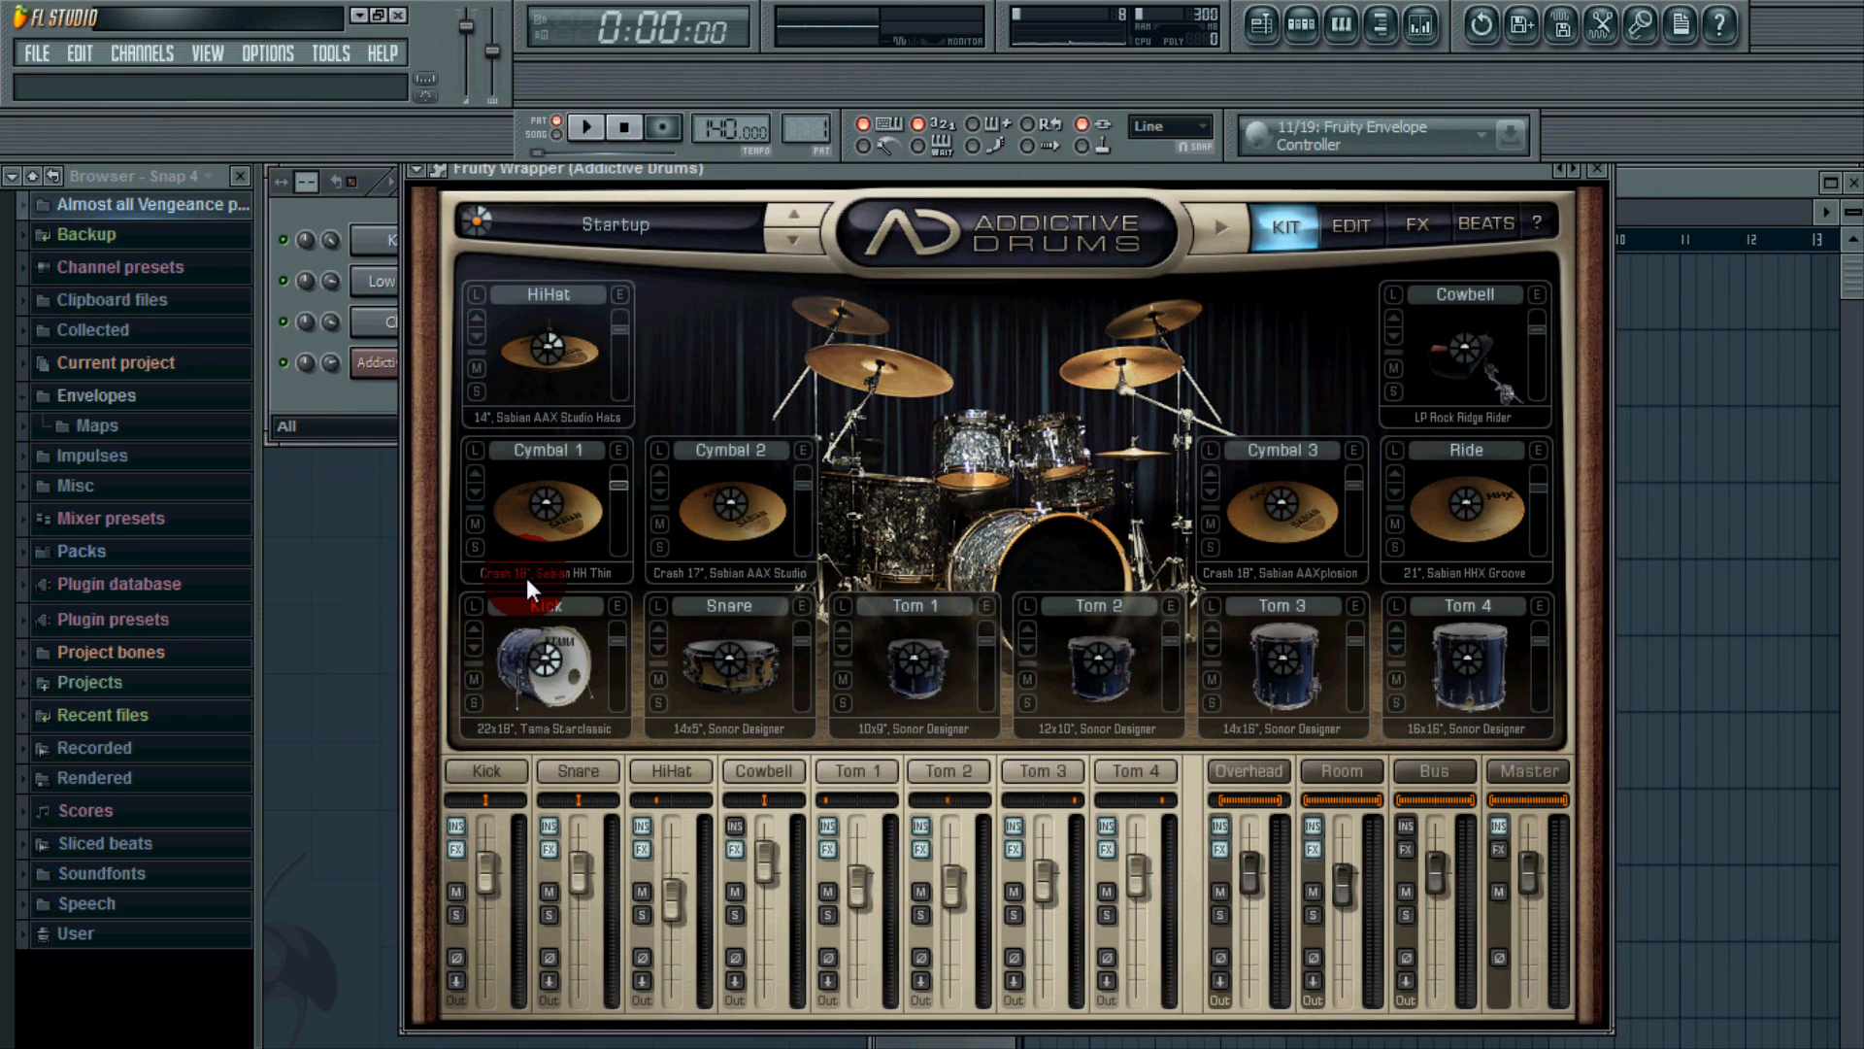
Load the recently used Metal-Kit preset in Addictive Drums.
click(670, 160)
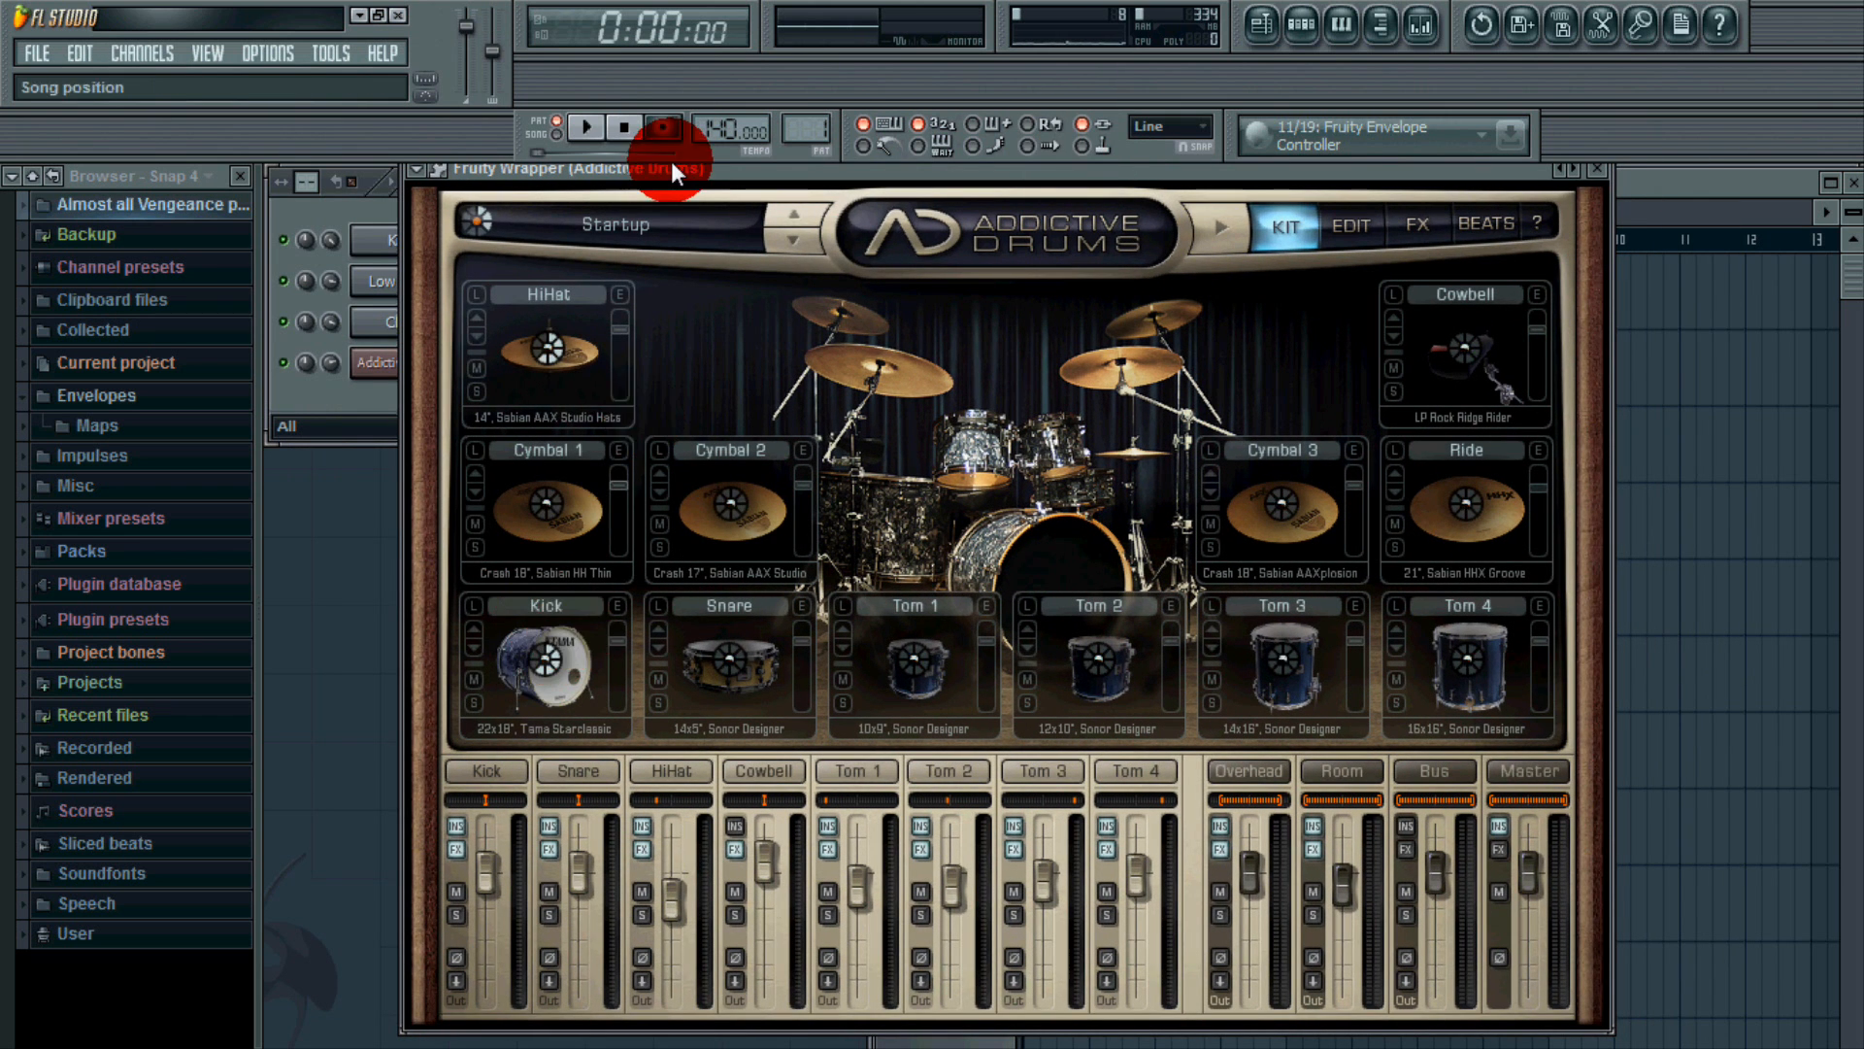
click(656, 229)
mouse_move(625, 352)
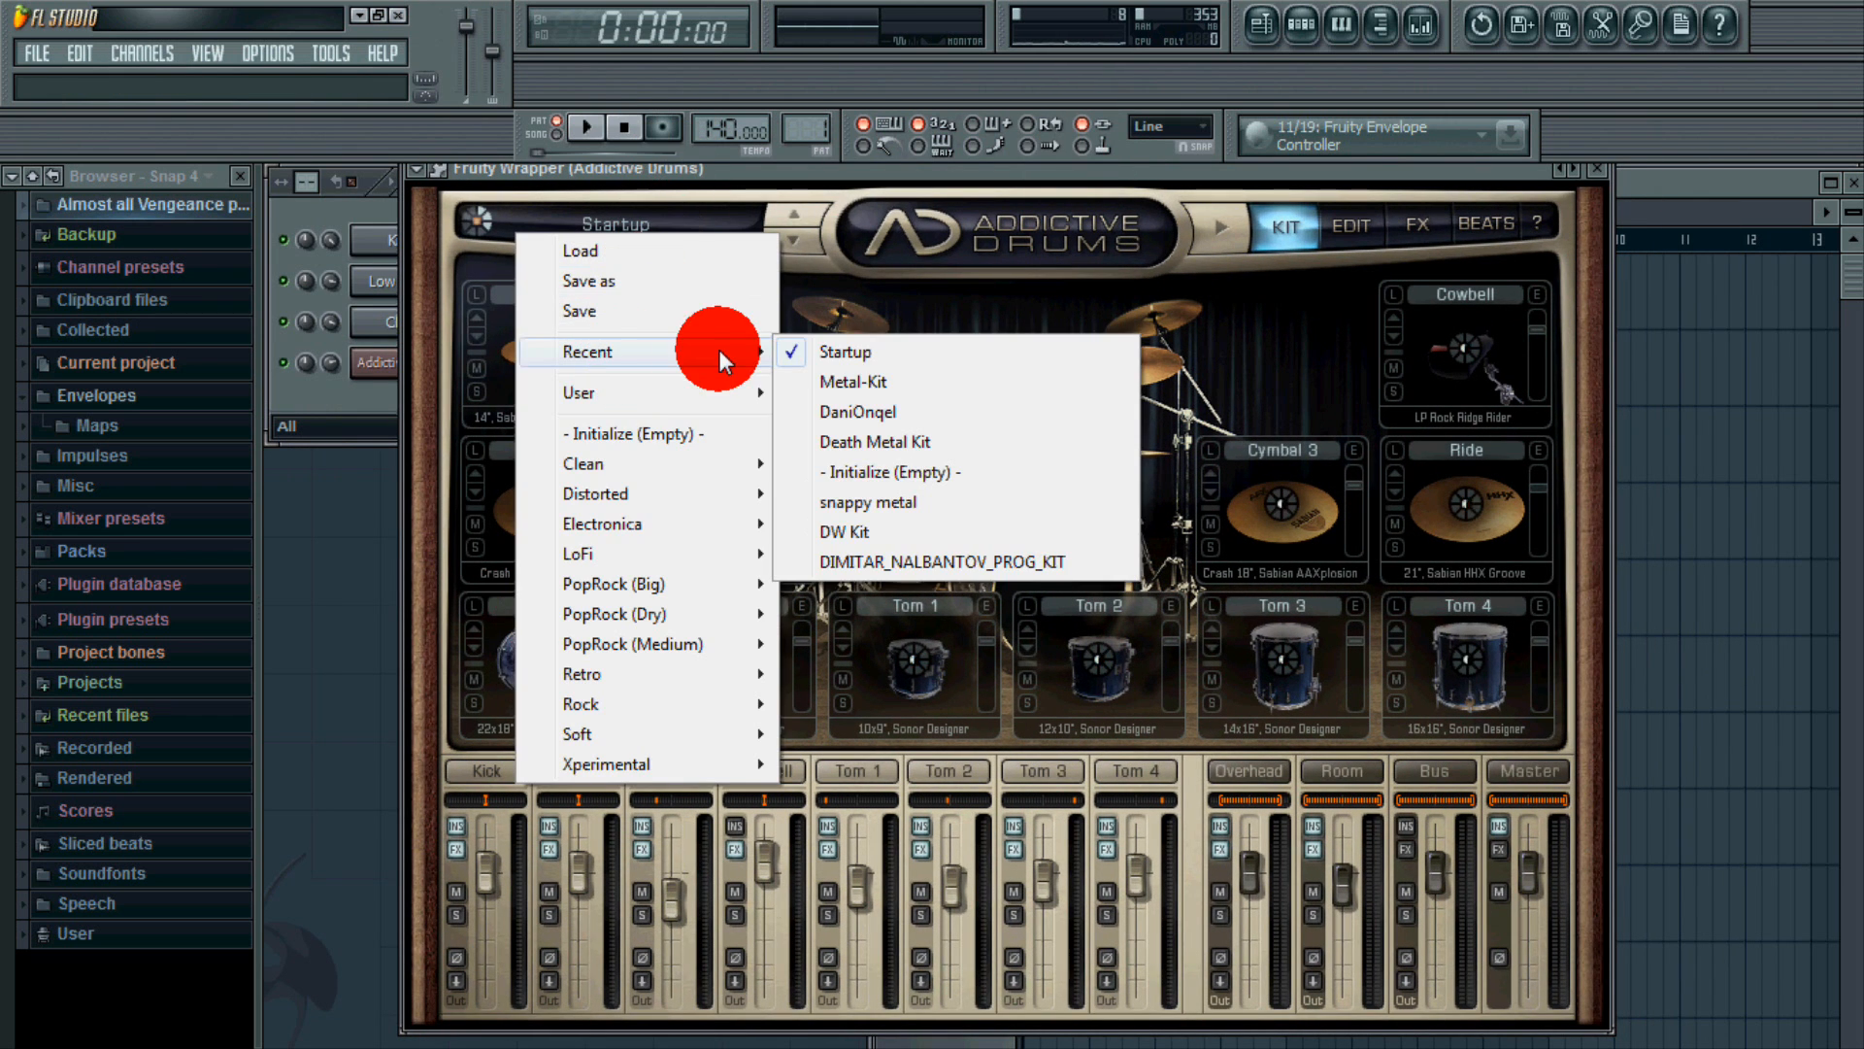
click(879, 382)
Audition the kick, snare and four toms of the loaded kit.
click(621, 651)
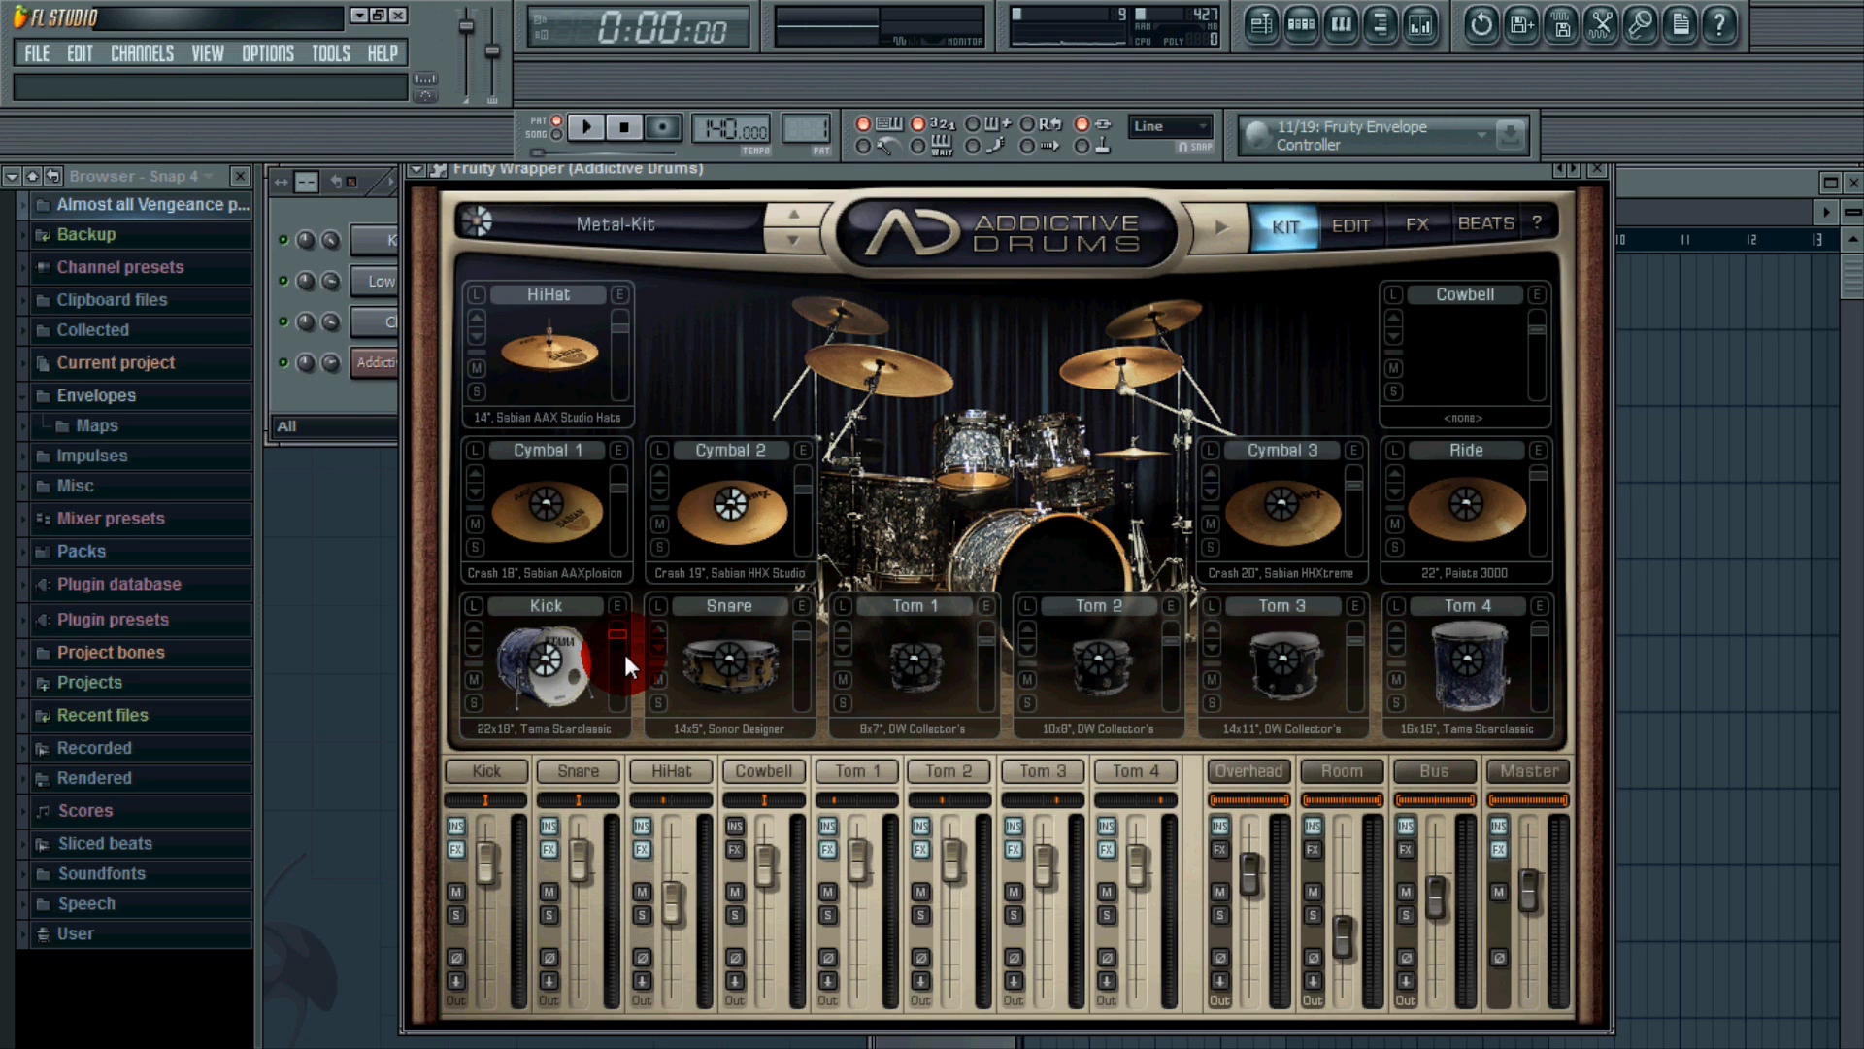
click(590, 633)
click(590, 631)
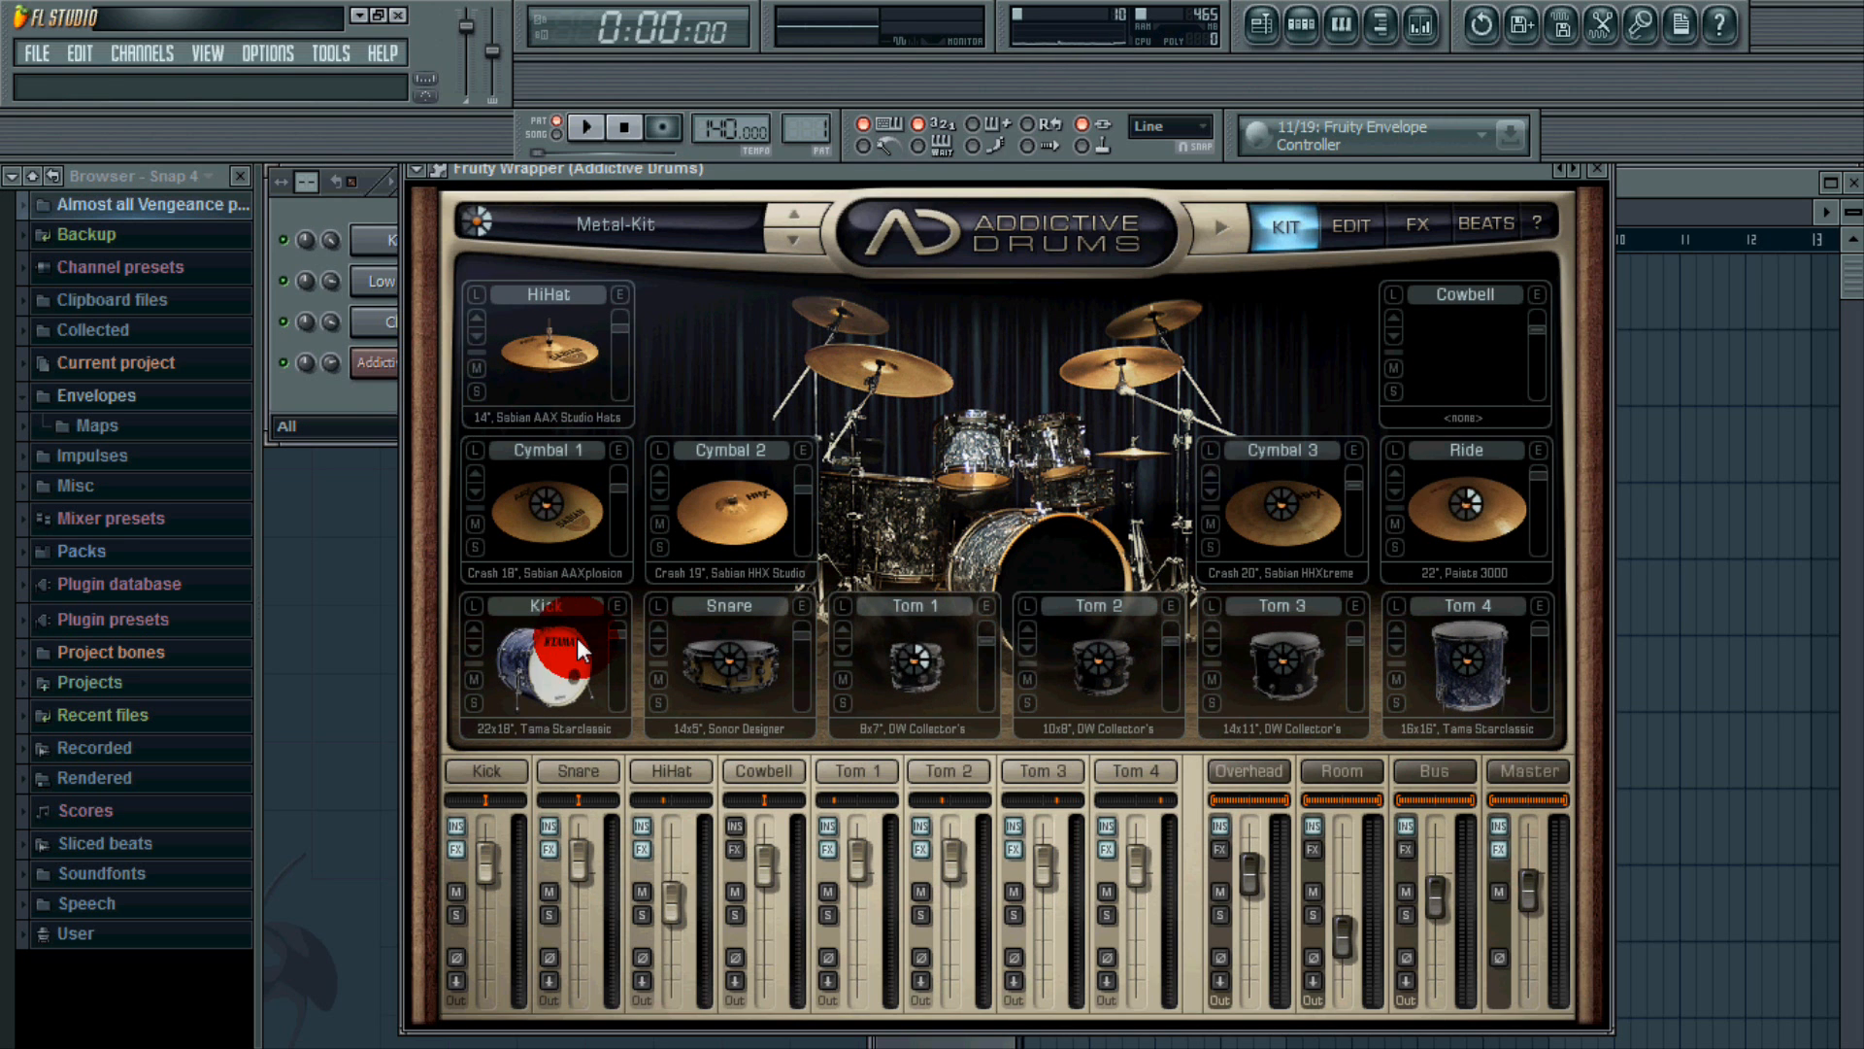
click(575, 638)
click(569, 637)
click(567, 637)
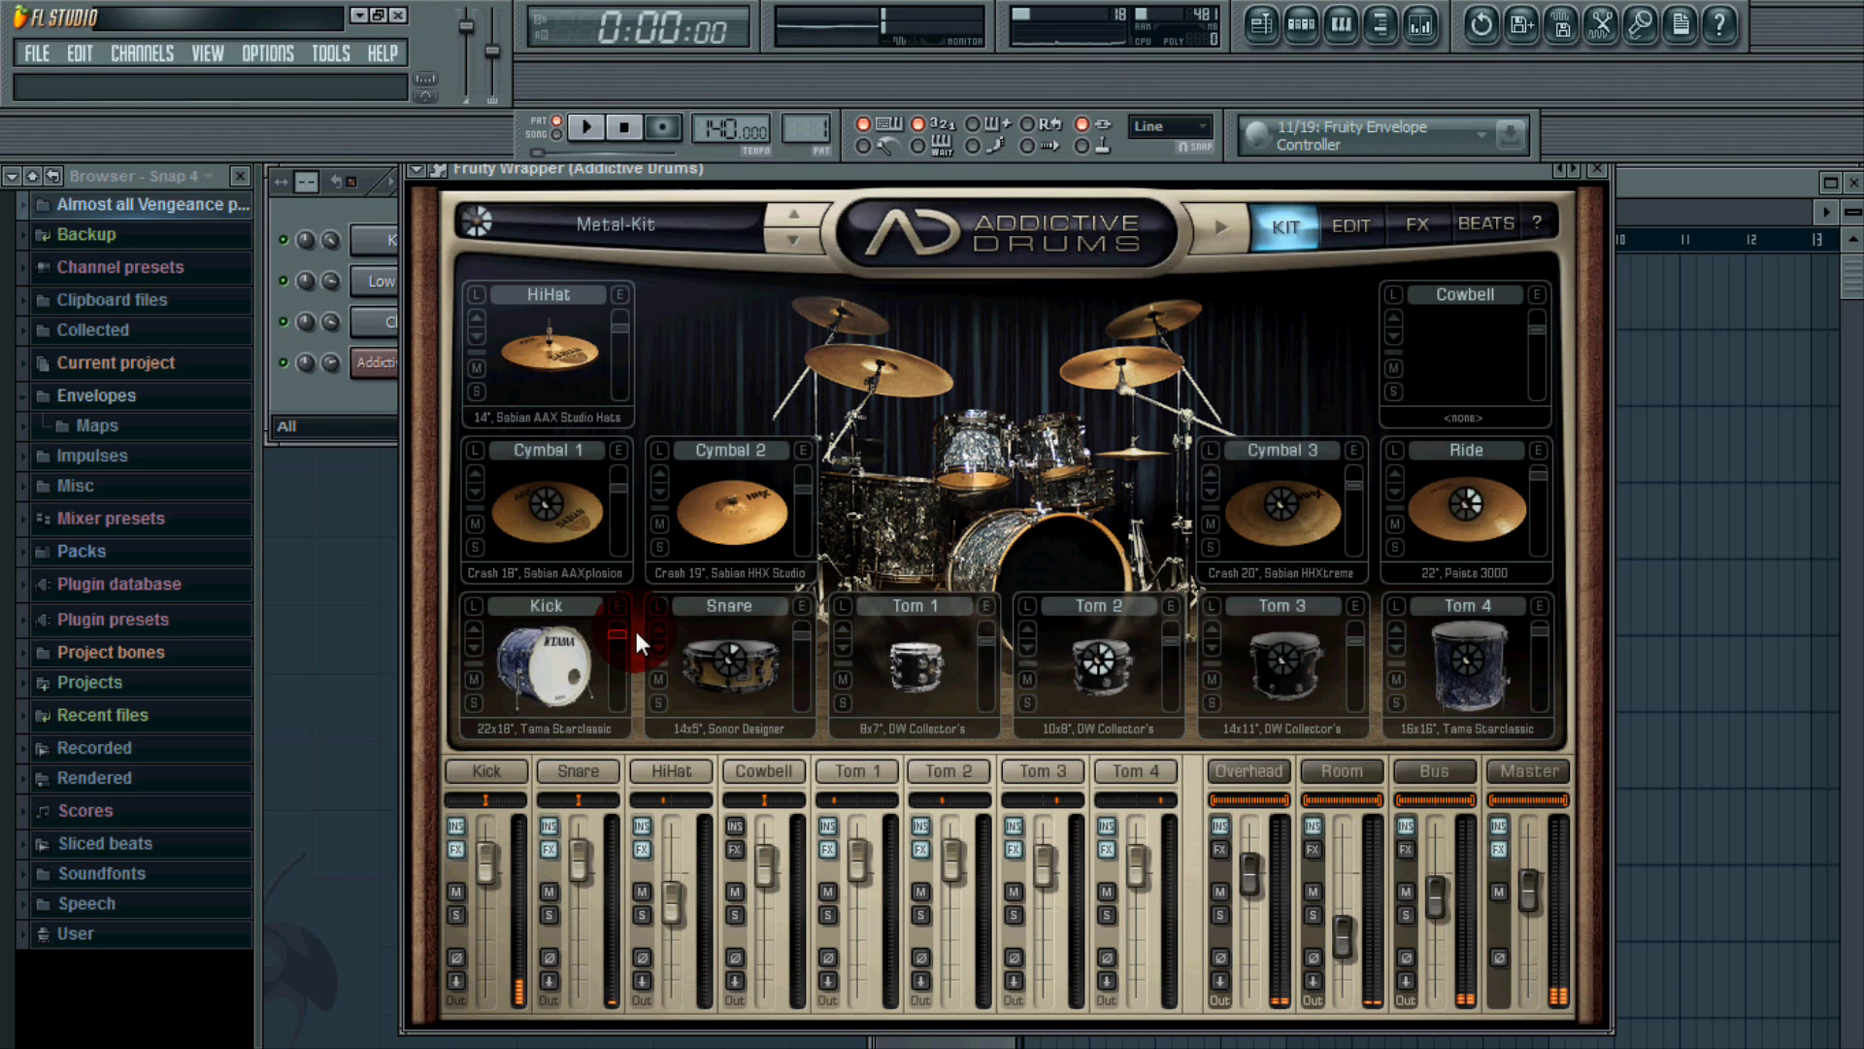
click(717, 638)
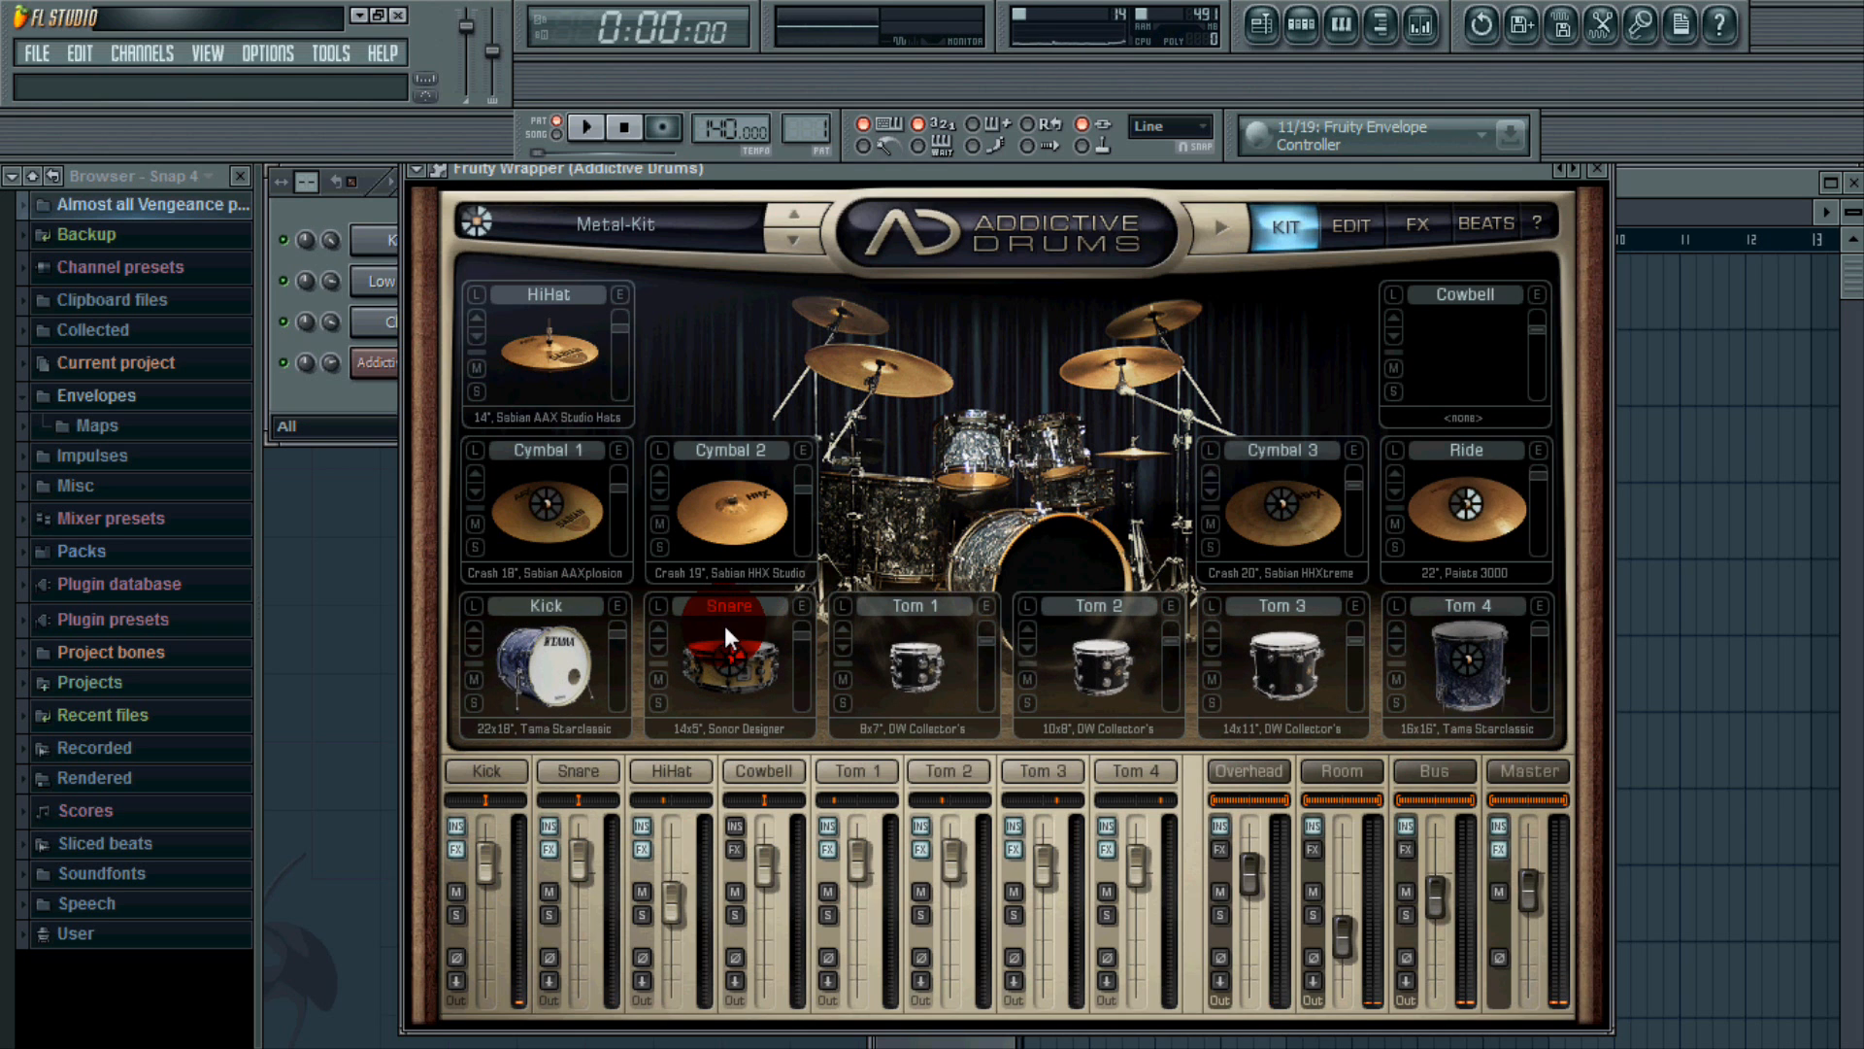
click(883, 632)
click(922, 633)
click(1117, 631)
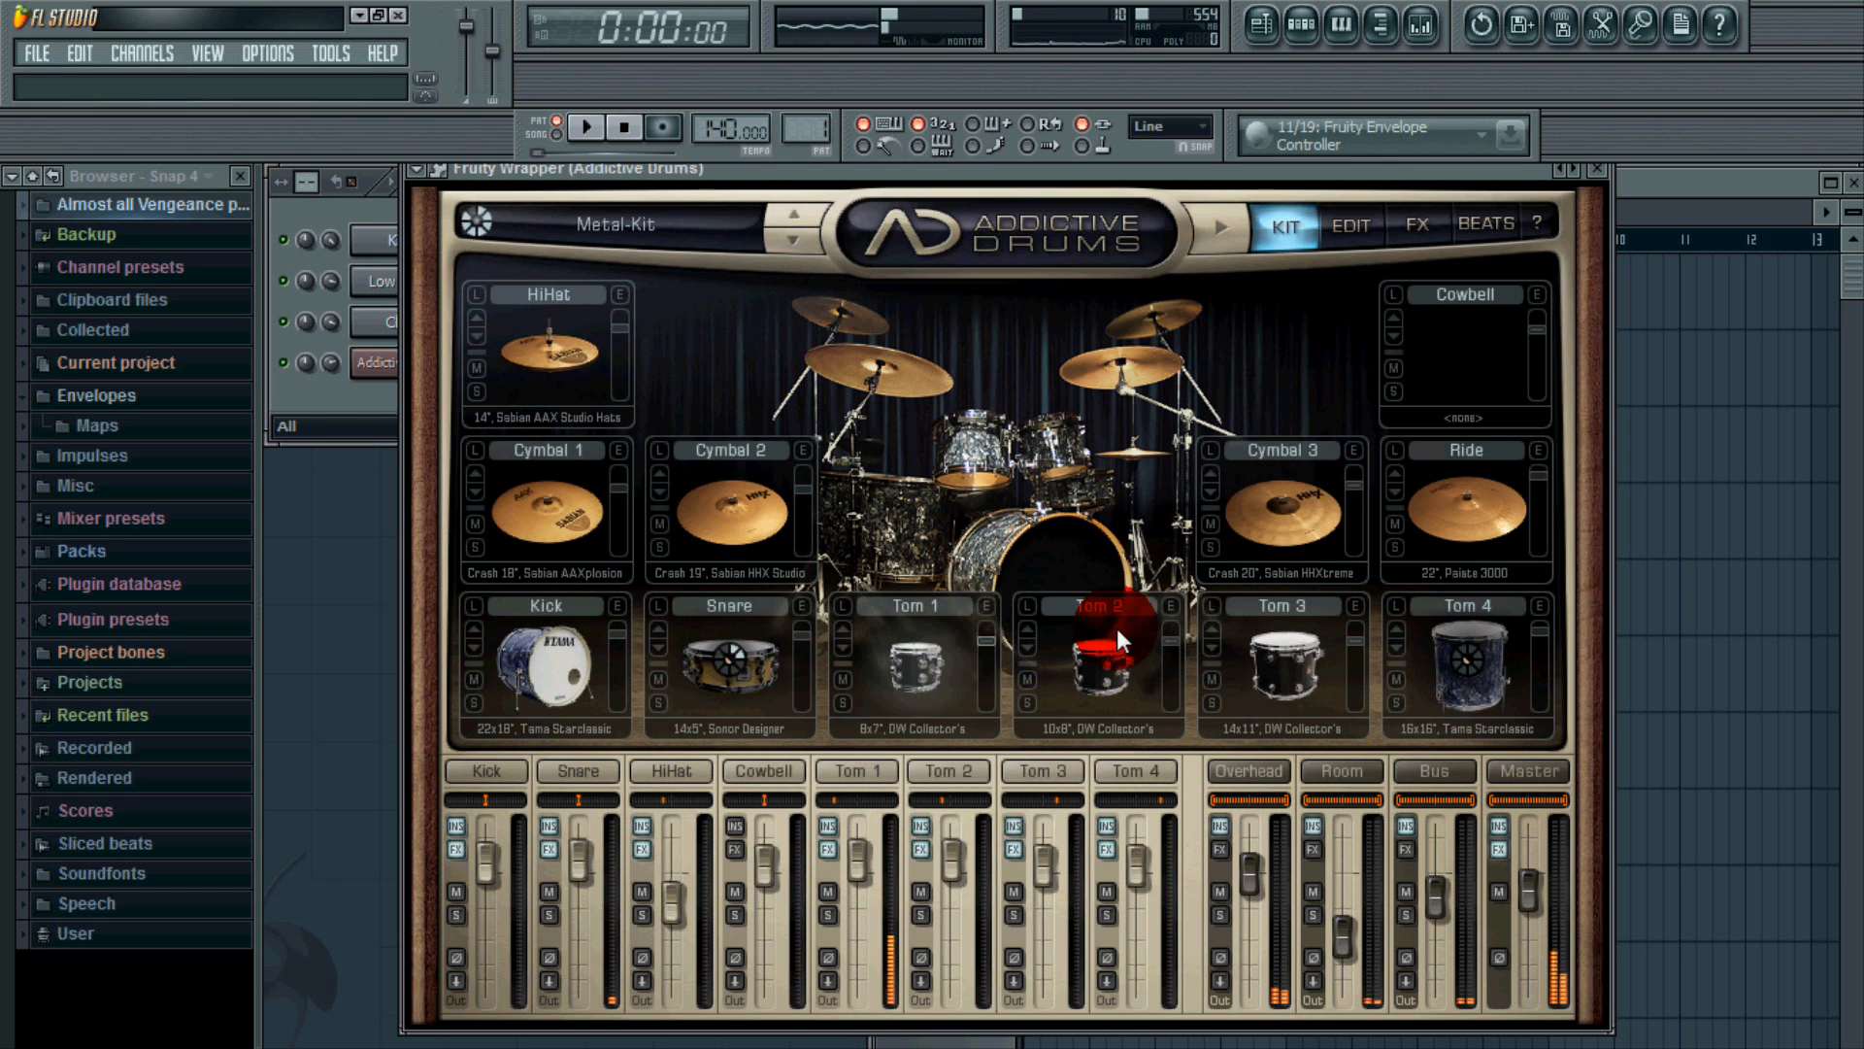
click(1263, 636)
click(1437, 627)
Audition the kit's cymbals, hi-hat and ride, and close the plugin window.
click(563, 480)
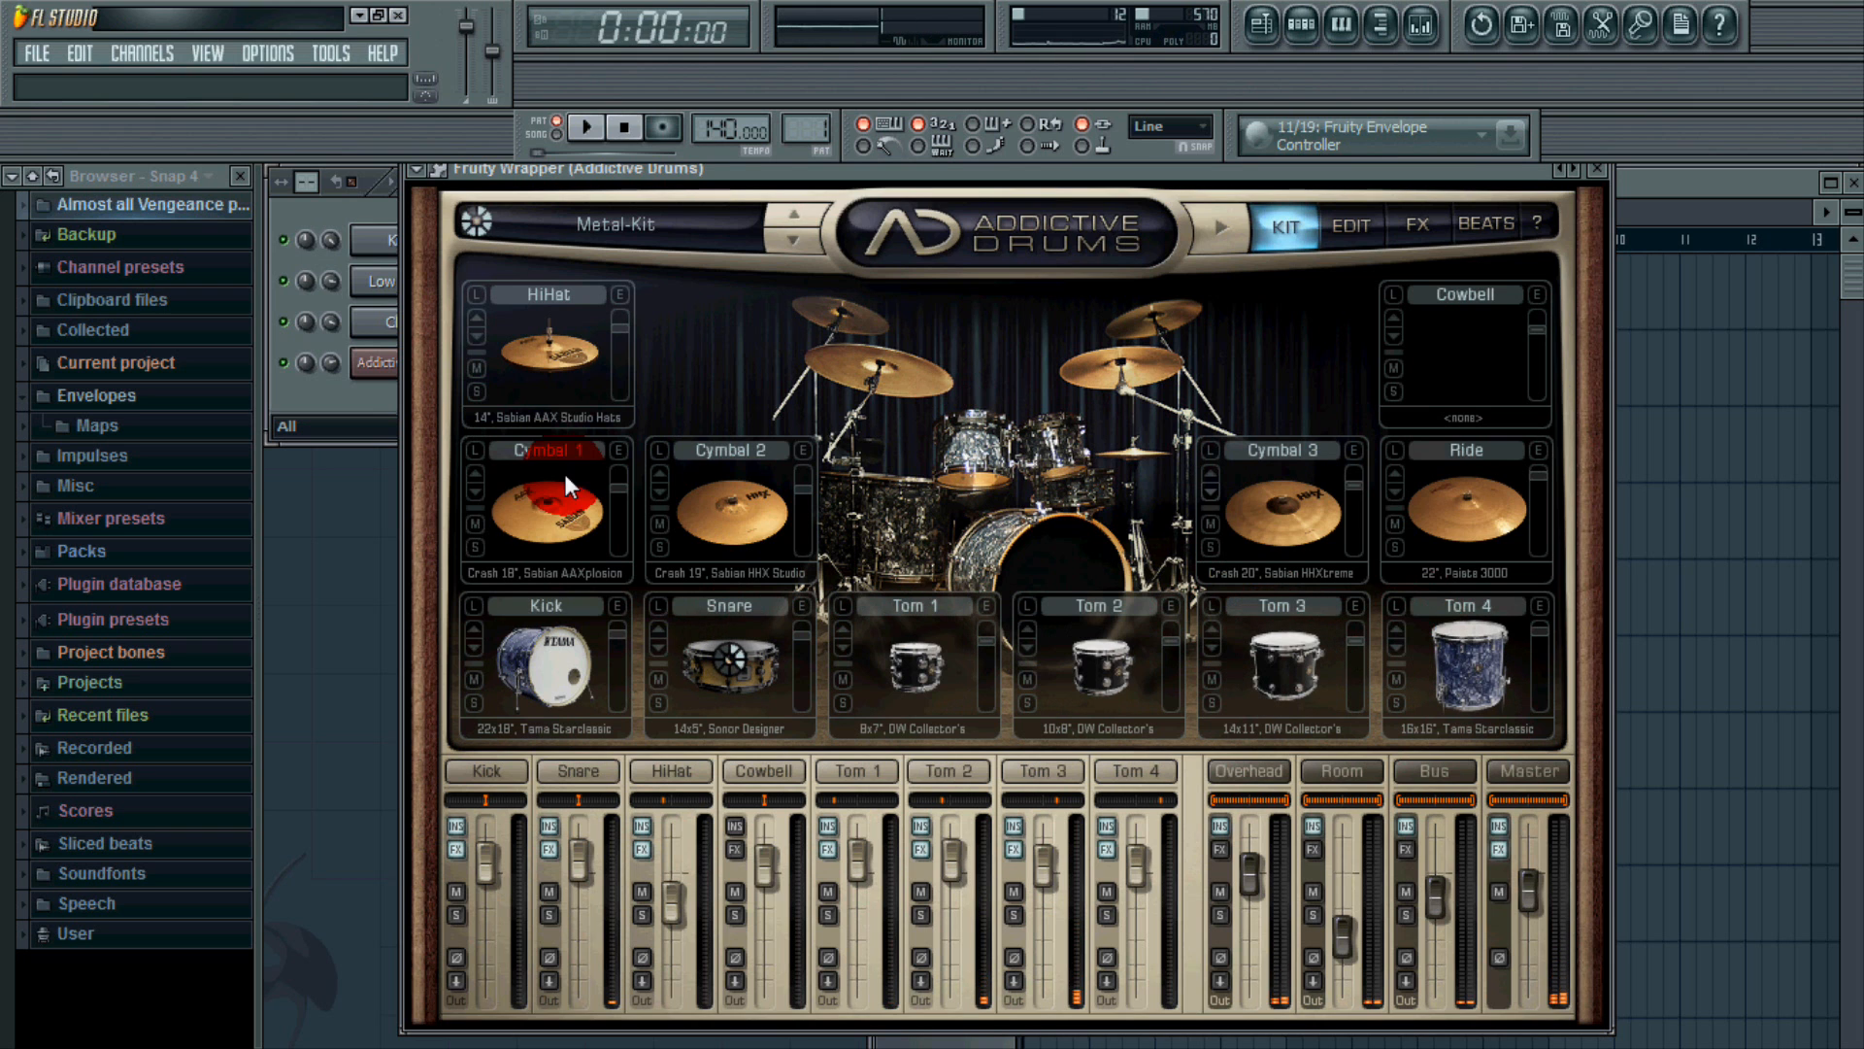
click(713, 500)
click(563, 351)
click(1417, 478)
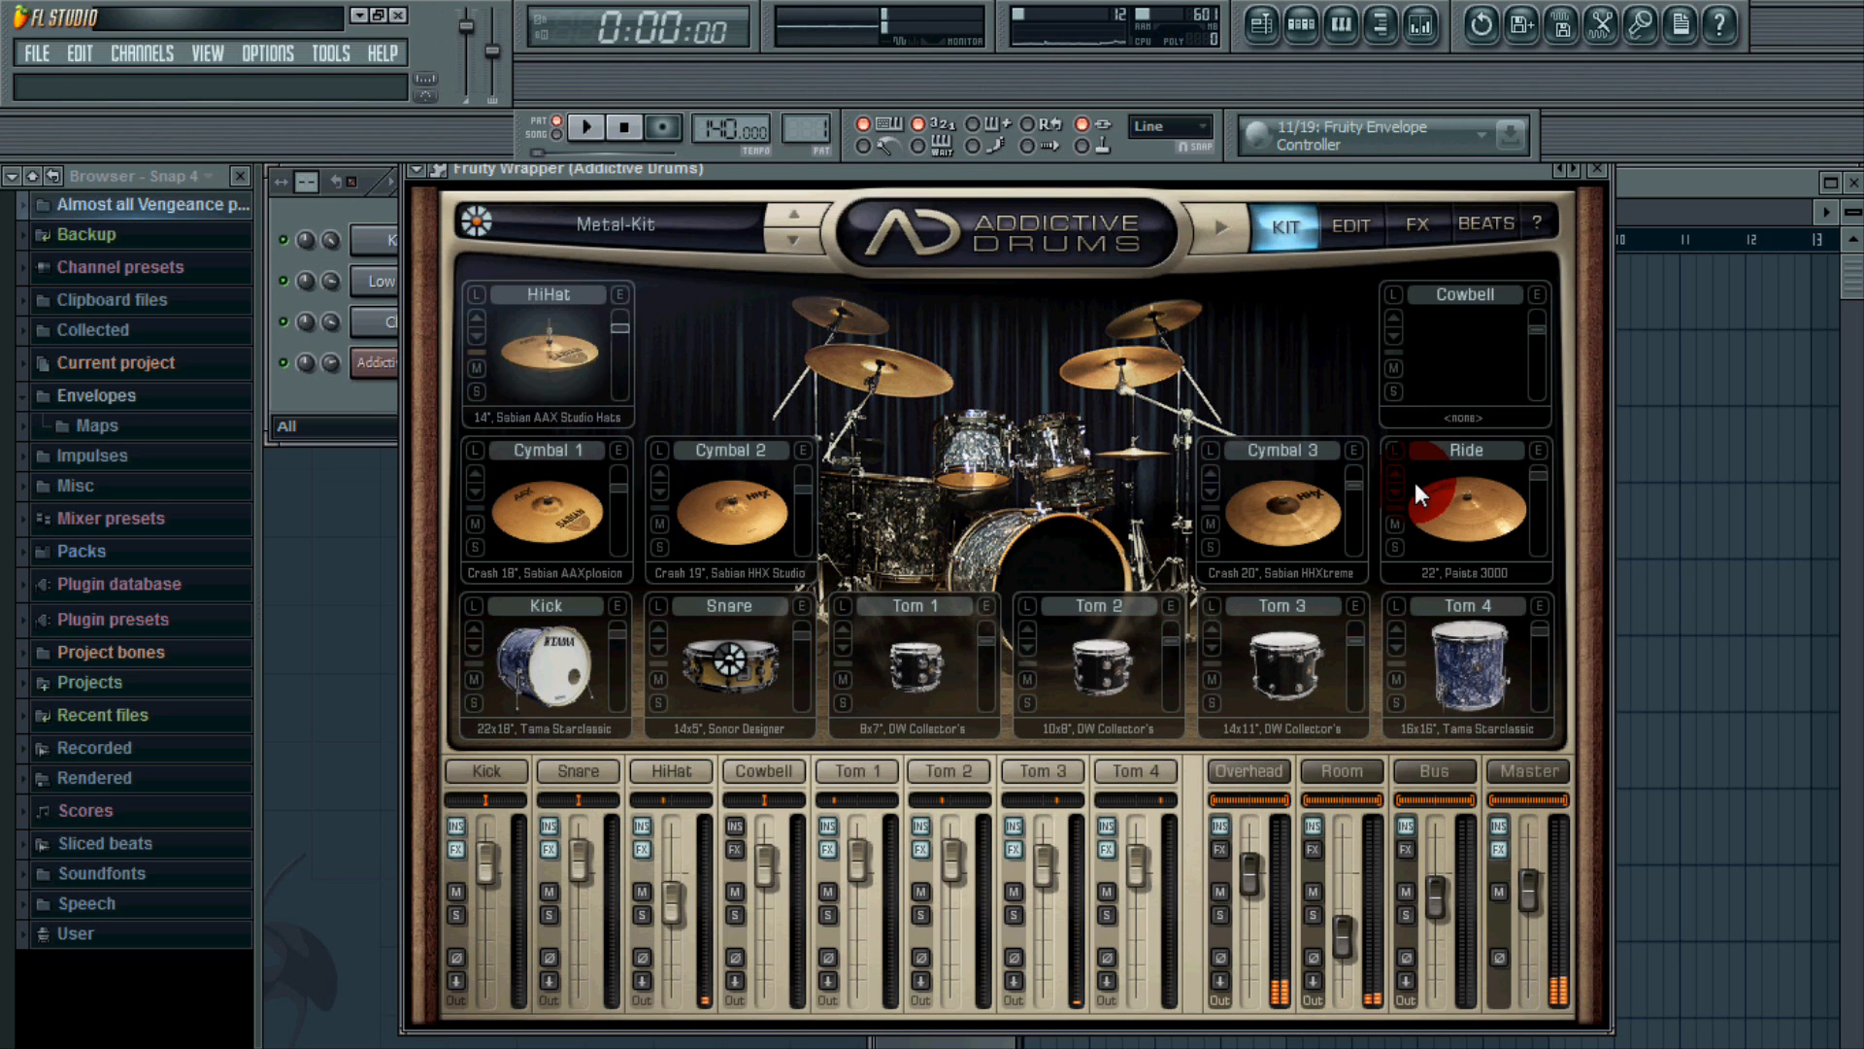
click(1322, 500)
click(1437, 499)
click(1595, 162)
click(1604, 172)
In the Addictive Drums piano roll, place G4 notes on beats 2, 3 and 4 of bar 1, leaving beat 1 empty.
key(F7)
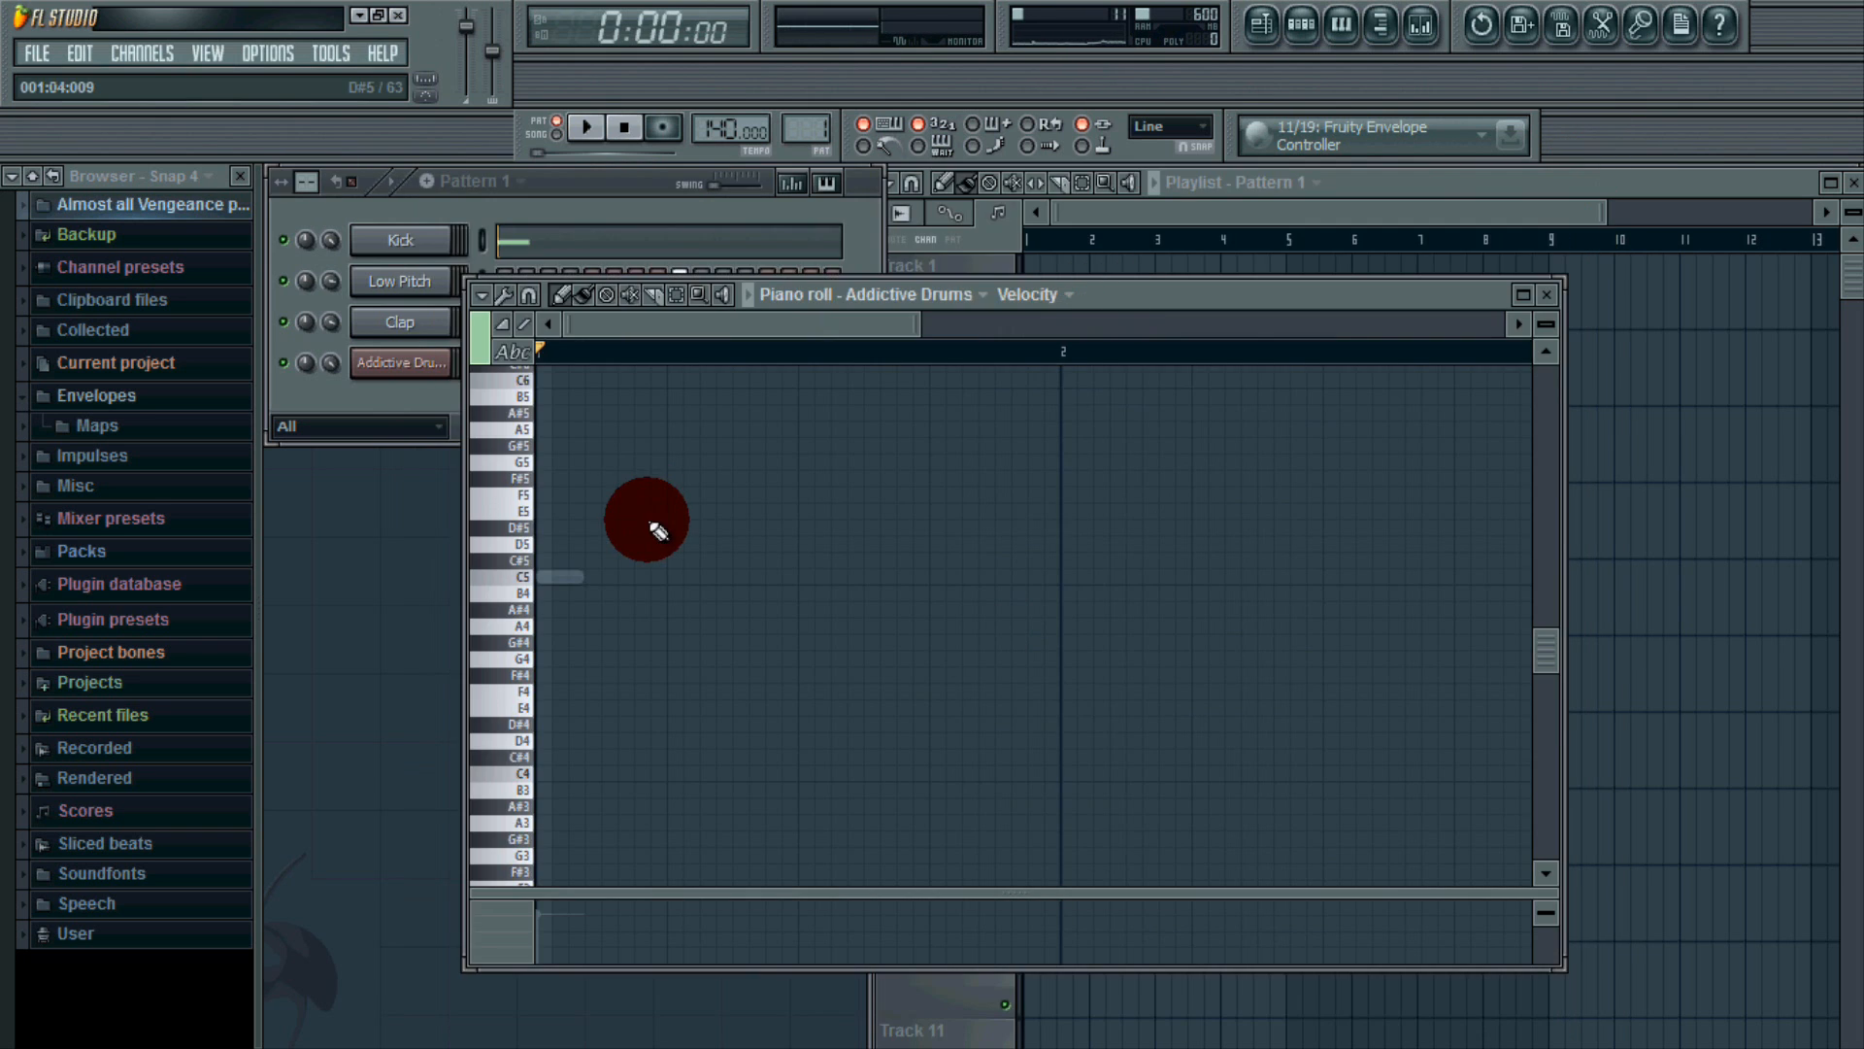
scroll(652, 529, up, 9)
scroll(600, 539, down, 6)
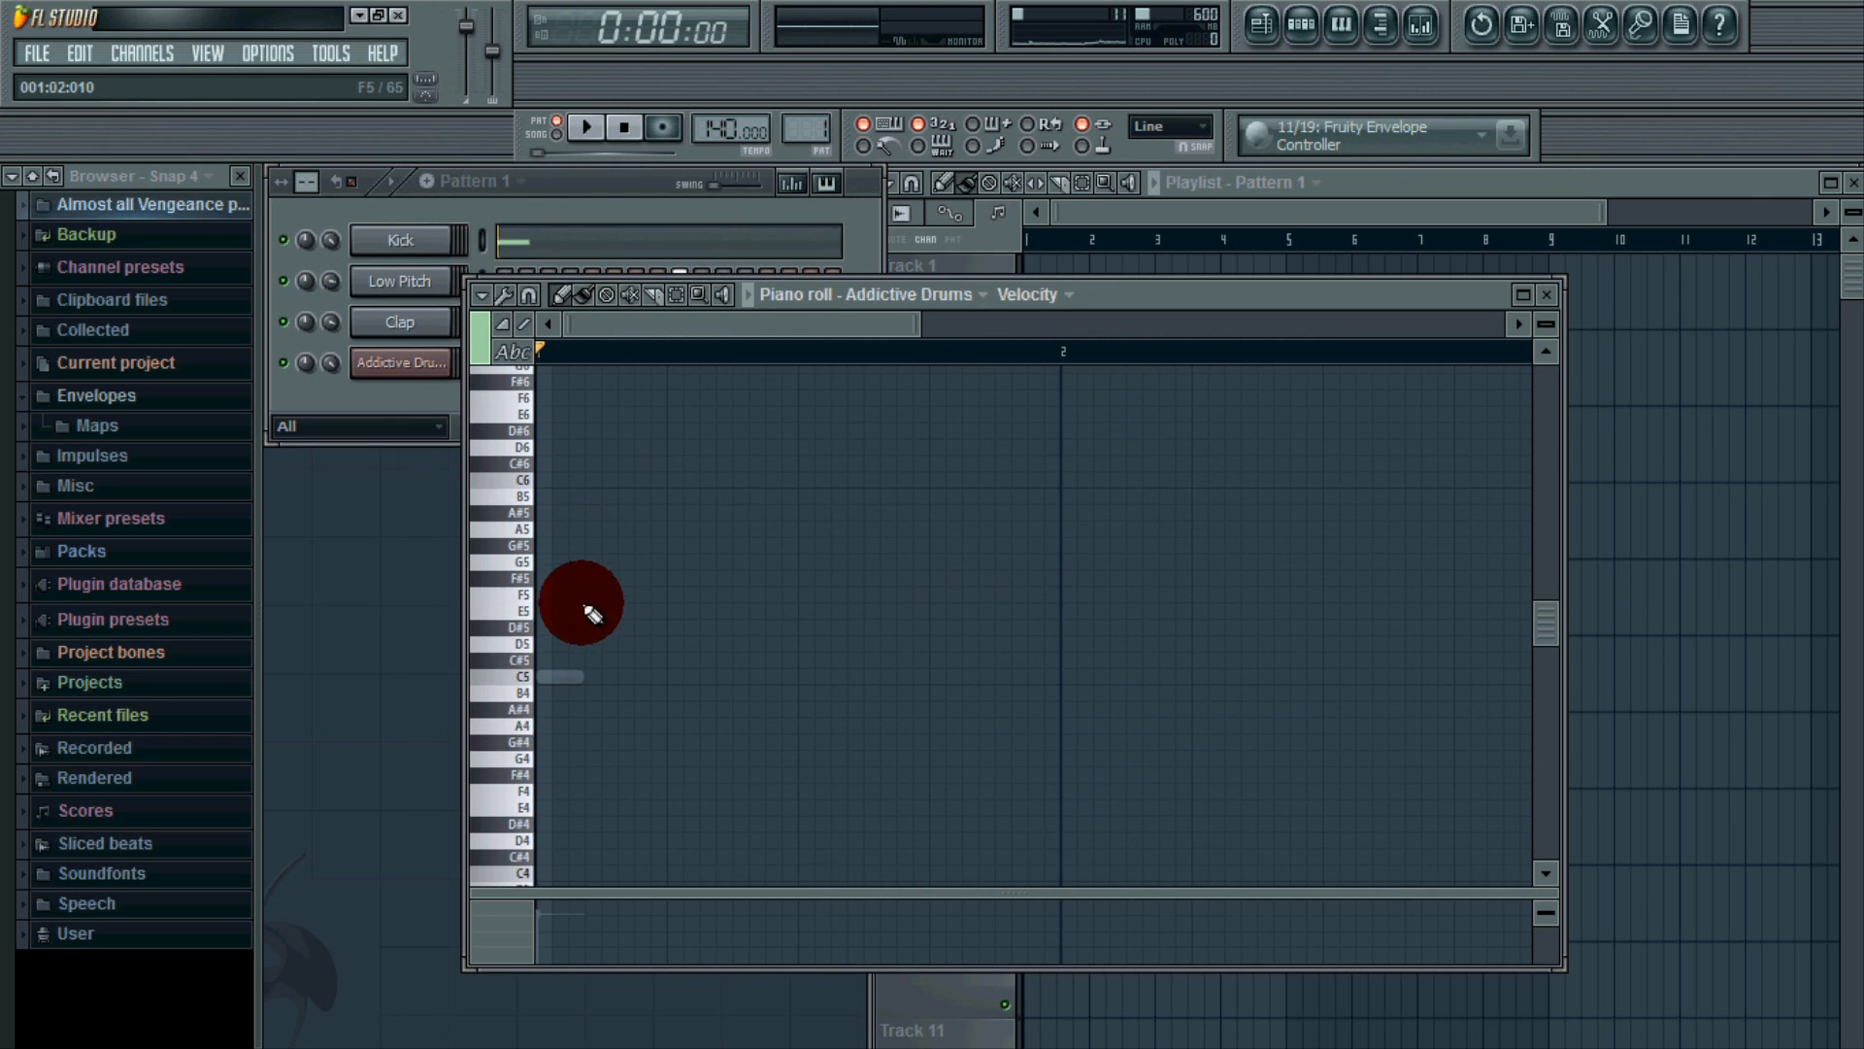
drag(554, 681, 523, 792)
scroll(590, 628, down, 5)
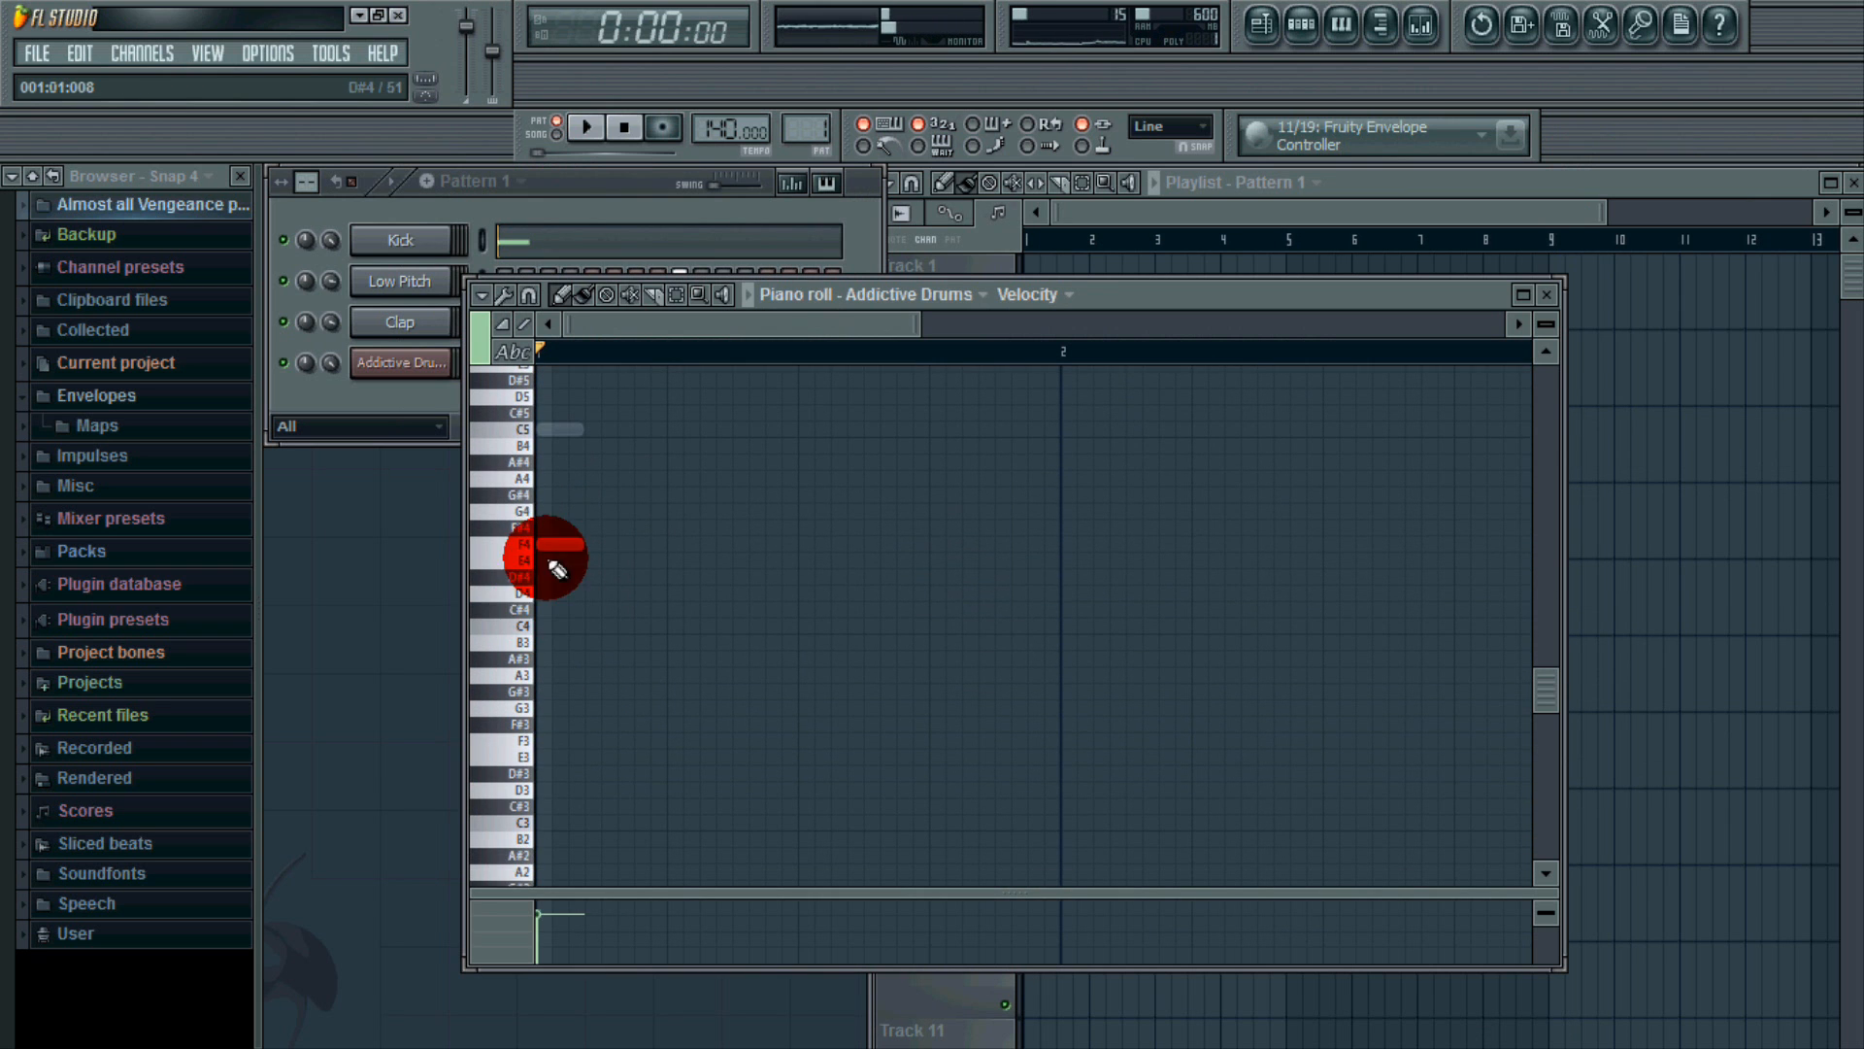
mouse_move(559, 536)
mouse_down()
mouse_move(554, 601)
mouse_move(549, 500)
mouse_up()
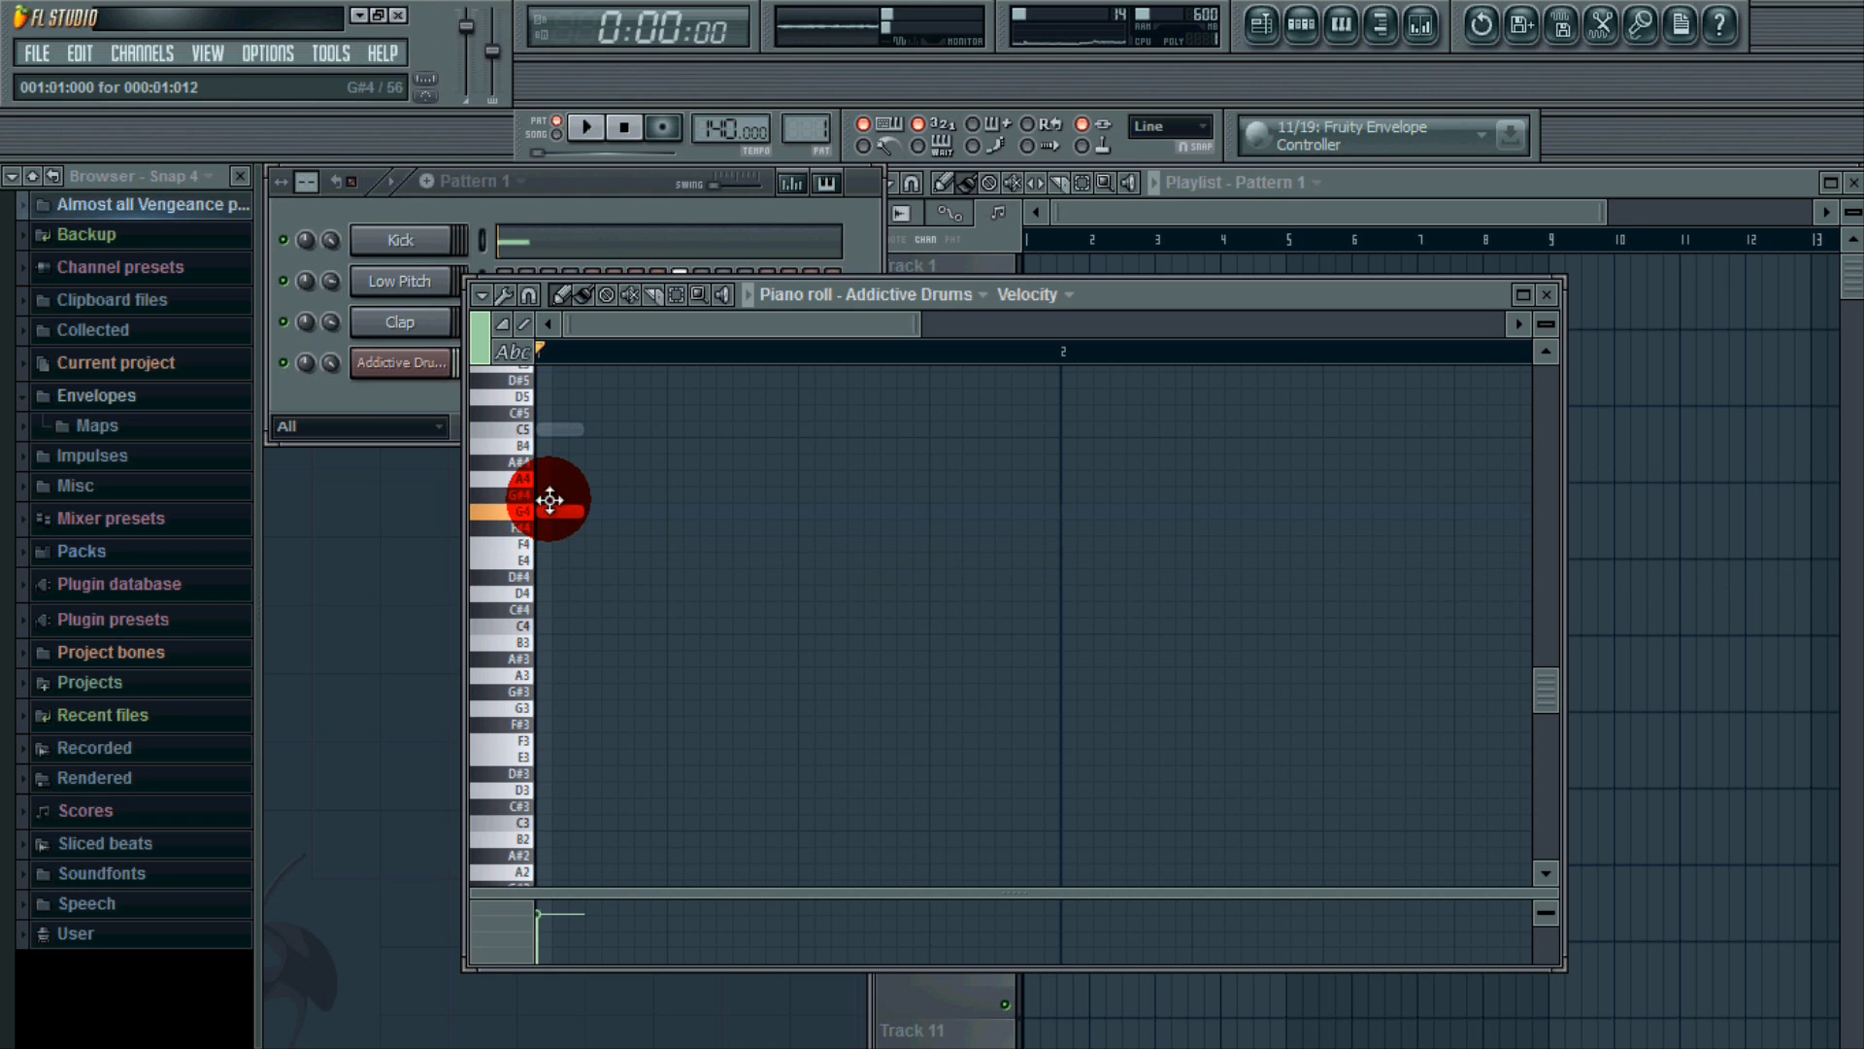
right_click(562, 508)
click(670, 511)
click(815, 515)
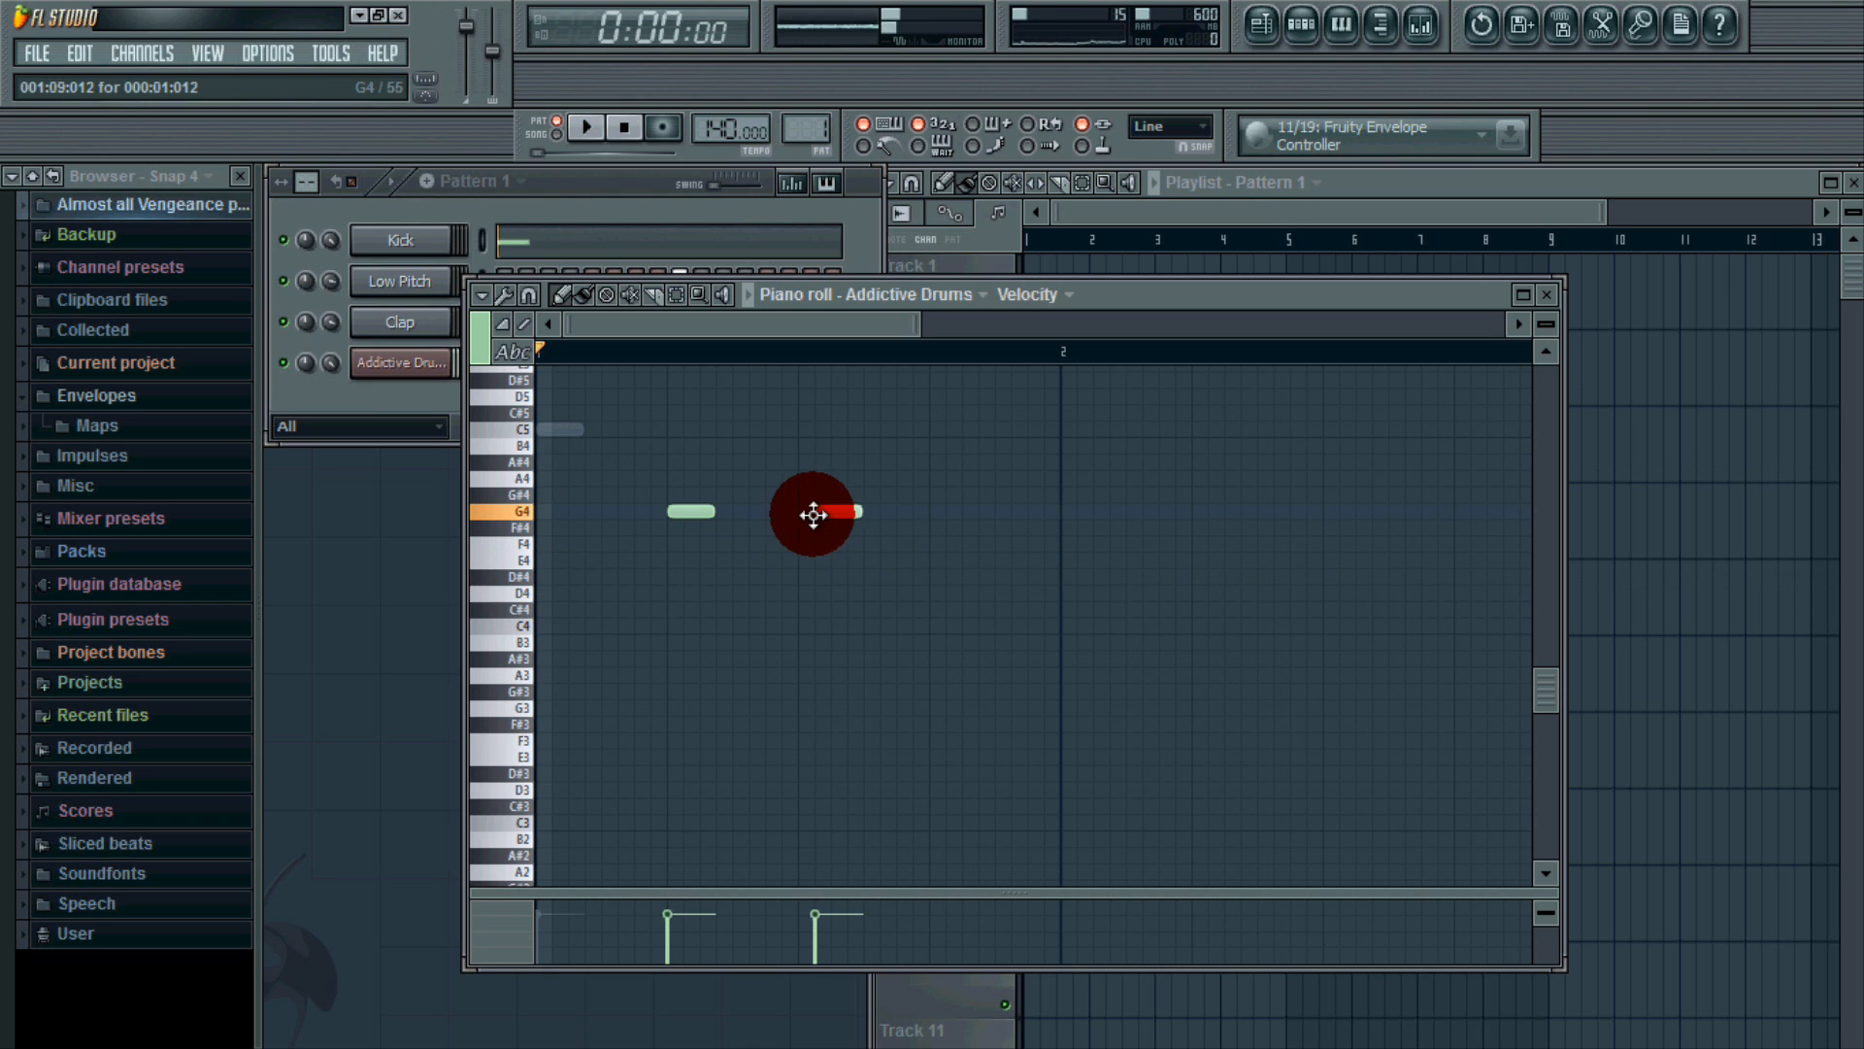
click(927, 512)
Add an F6 and an A6 note on the first beat of bar 1 in the Addictive Drums piano roll.
scroll(524, 417, up, 6)
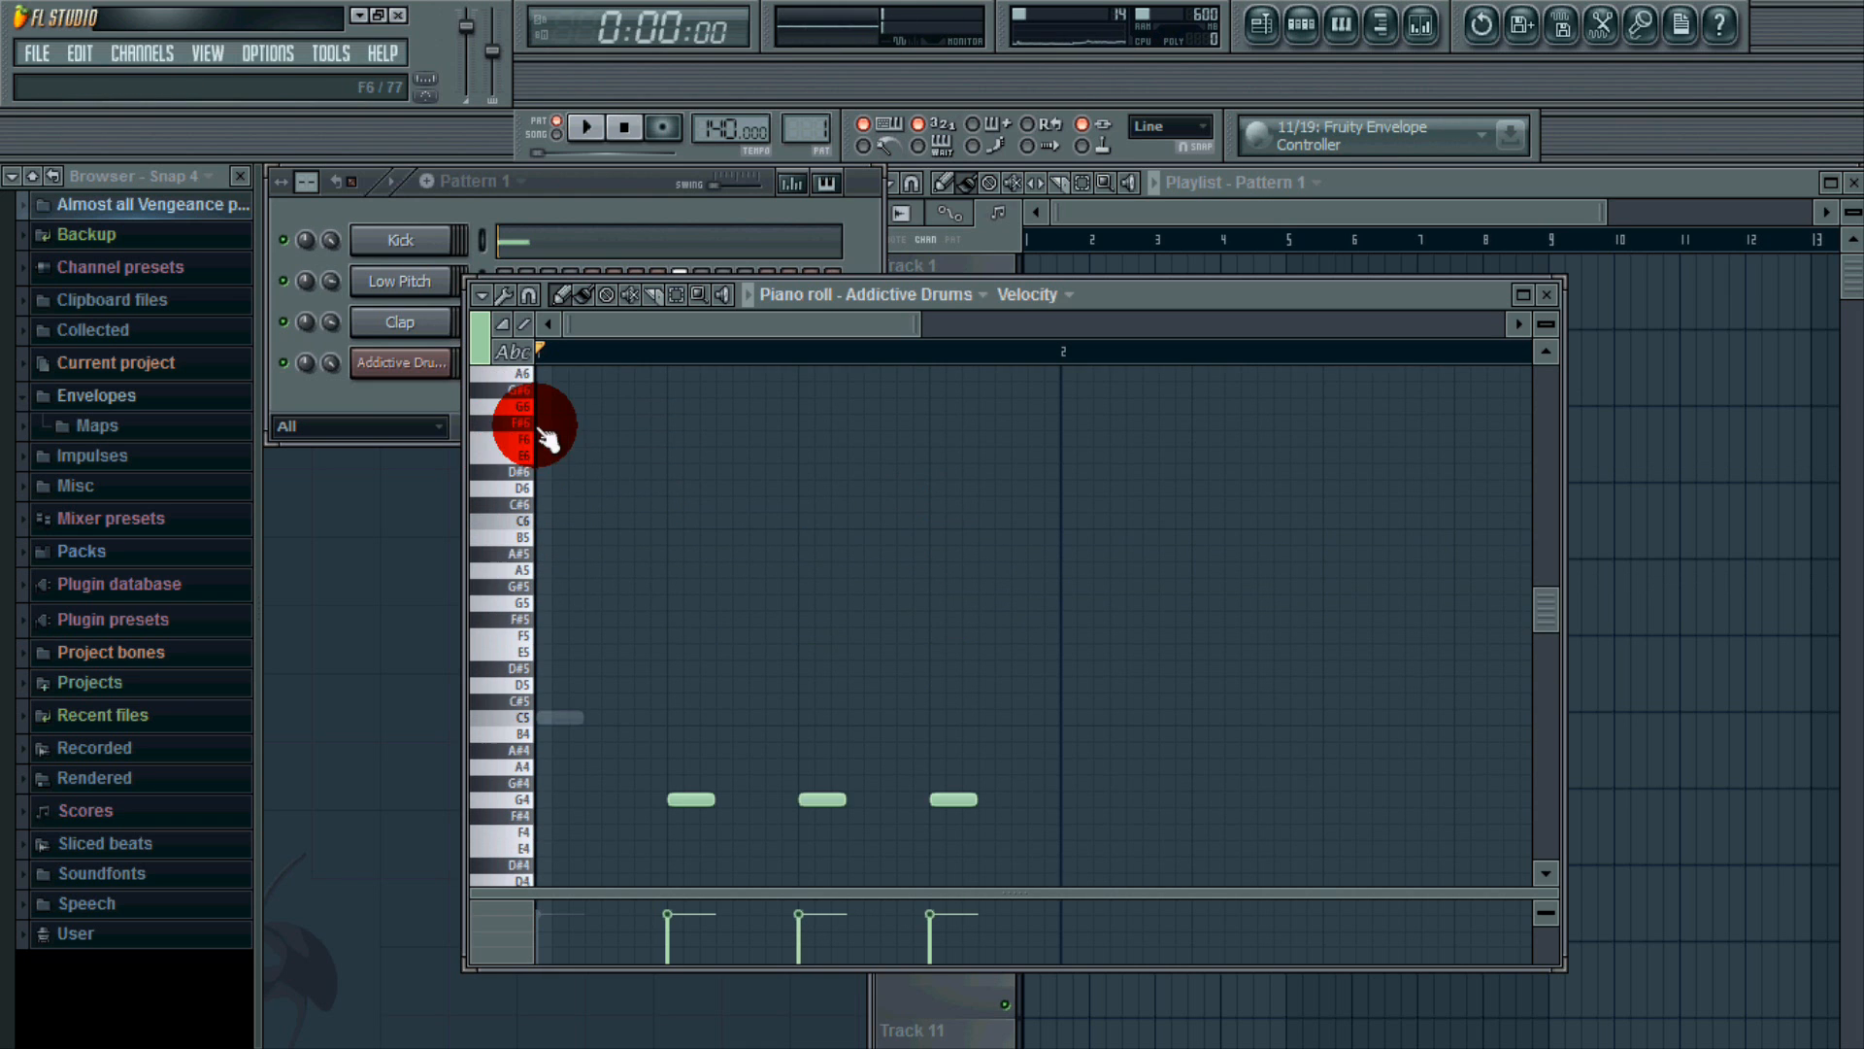
click(565, 414)
drag(546, 432, 533, 492)
scroll(544, 452, up, 2)
scroll(747, 479, down, 5)
scroll(738, 461, up, 4)
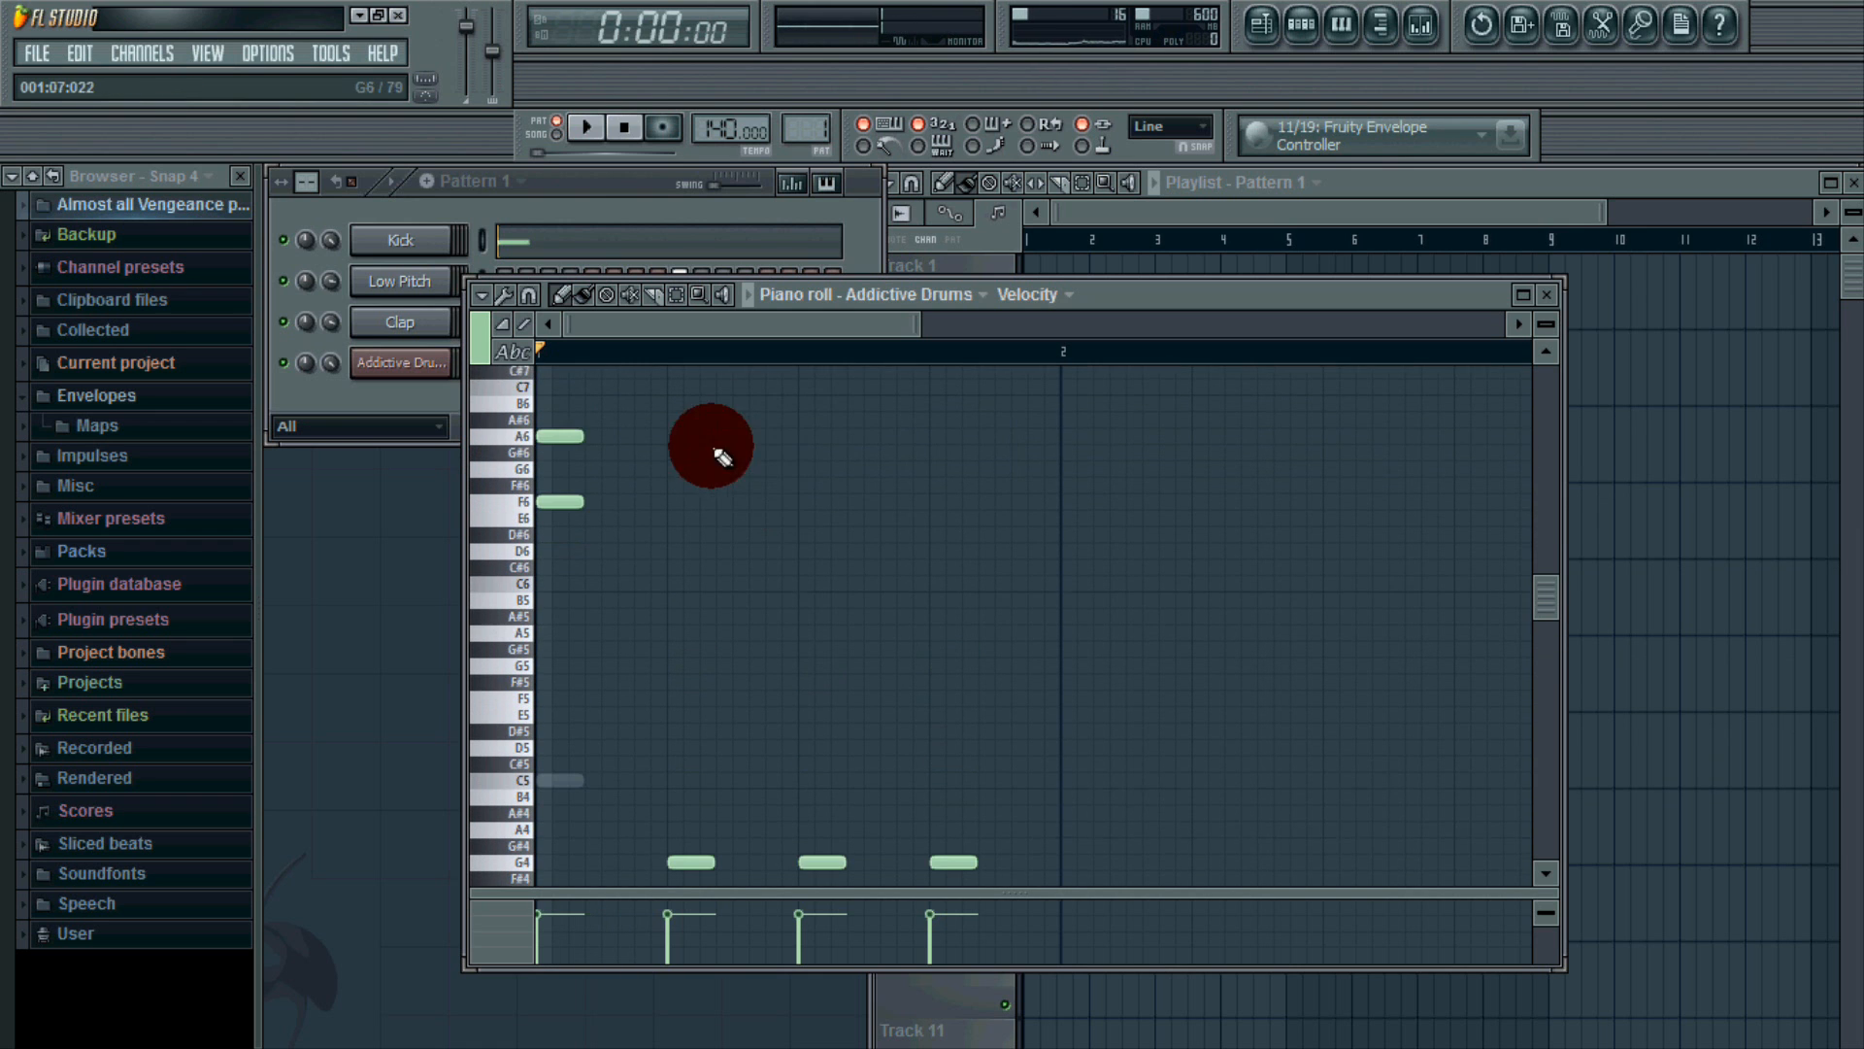
Solo the Addictive Drums channel, play its notes on their own, and close the piano roll.
right_click(283, 362)
click(1323, 297)
scroll(990, 499, down, 3)
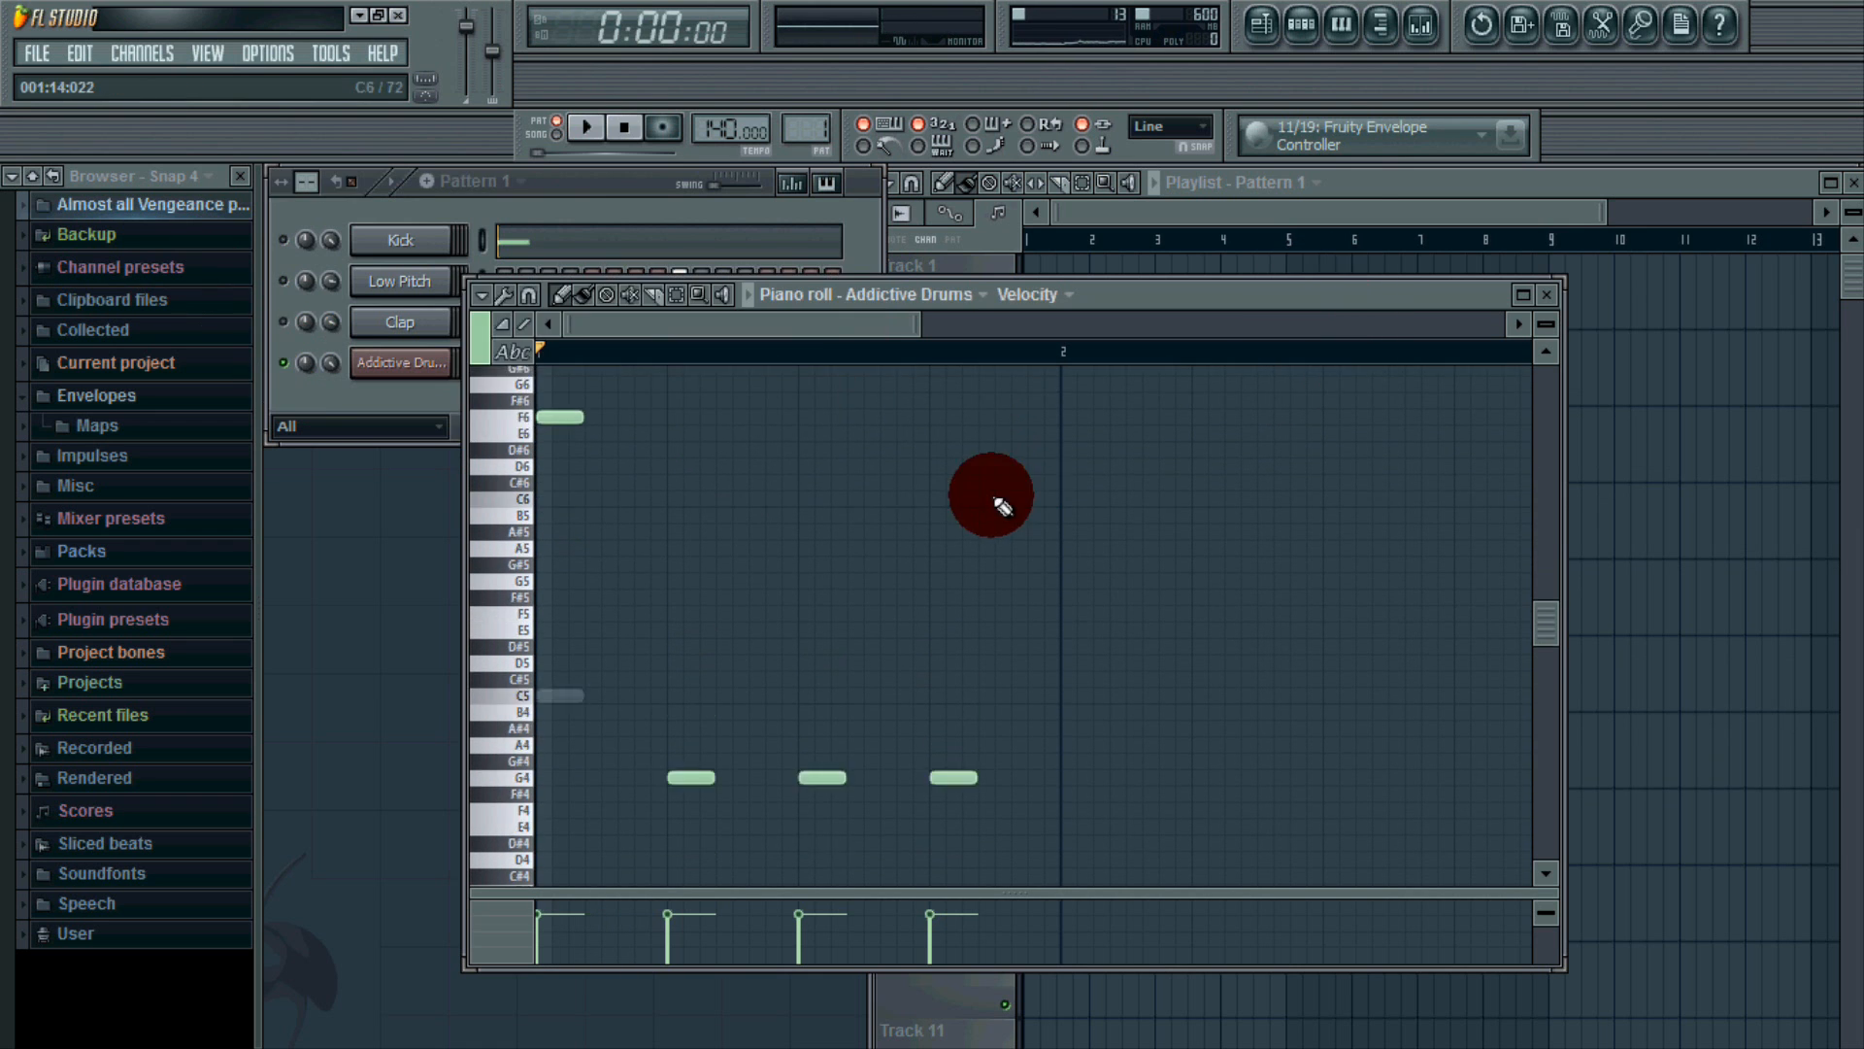
scroll(1546, 621, up, 1)
key(space)
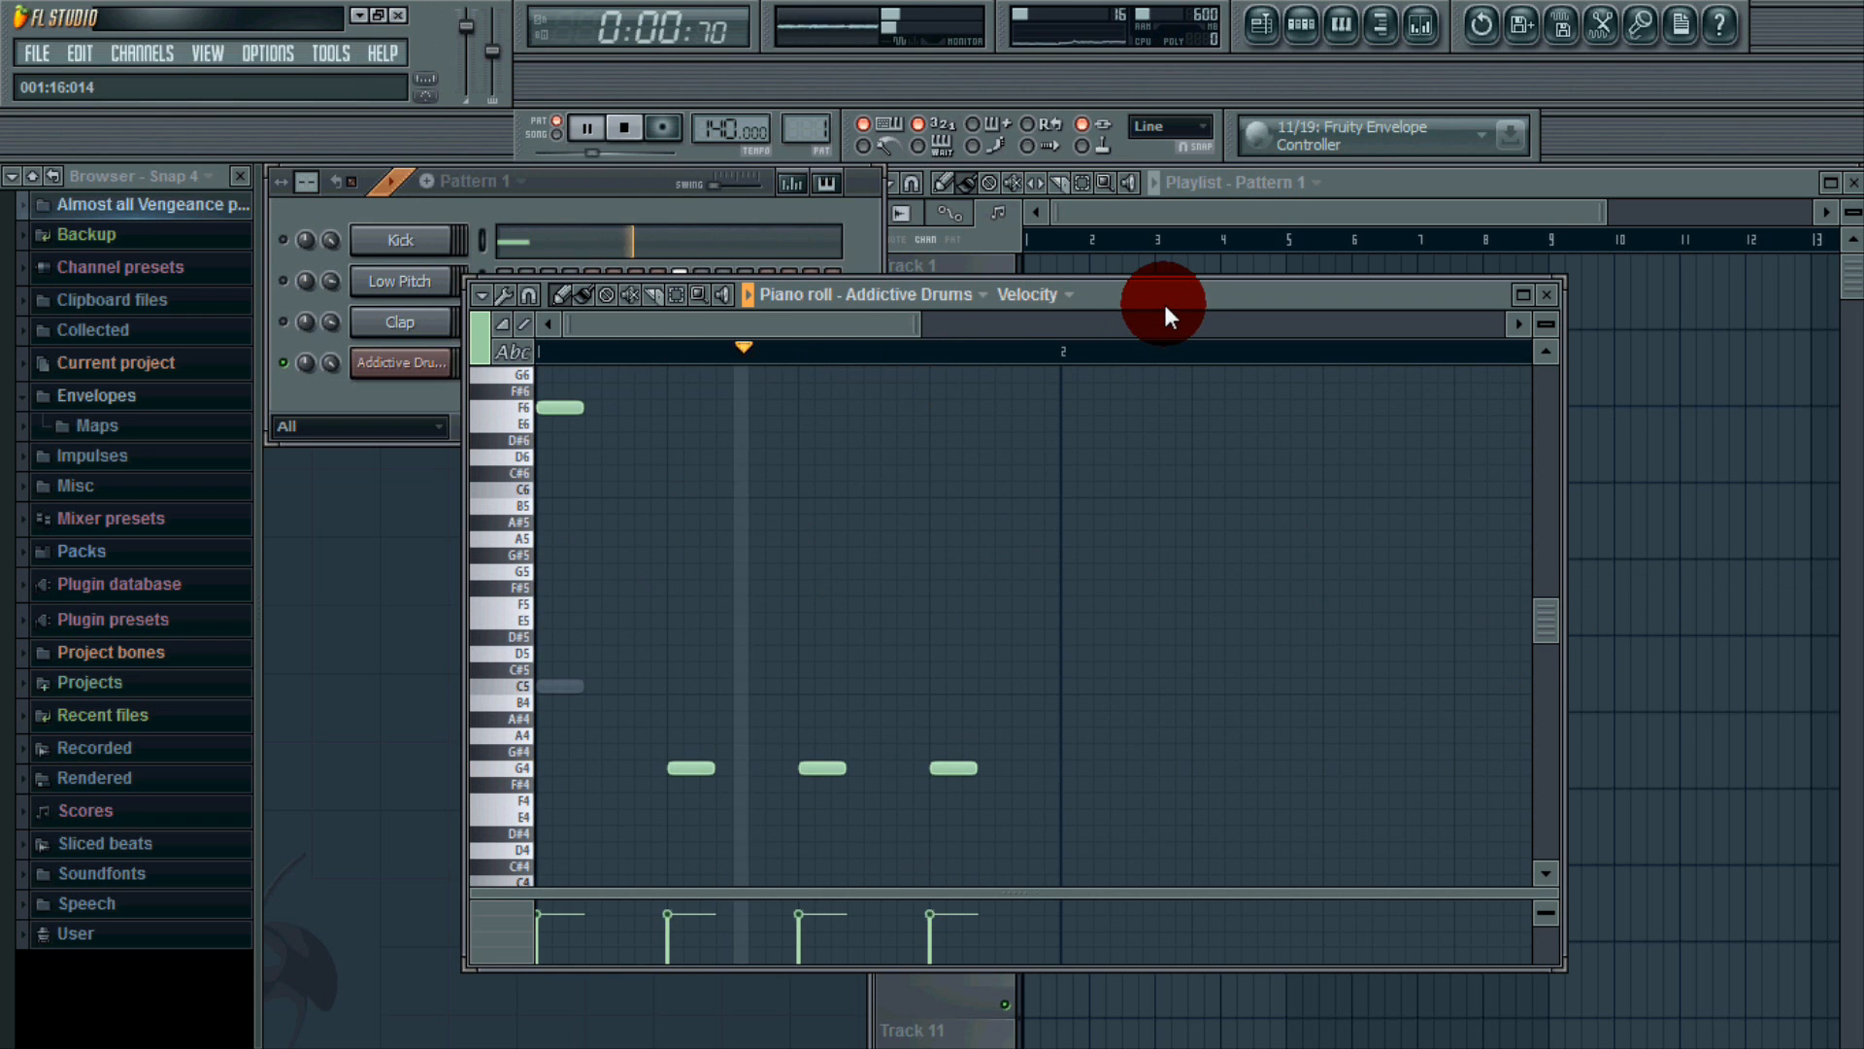
key(Escape)
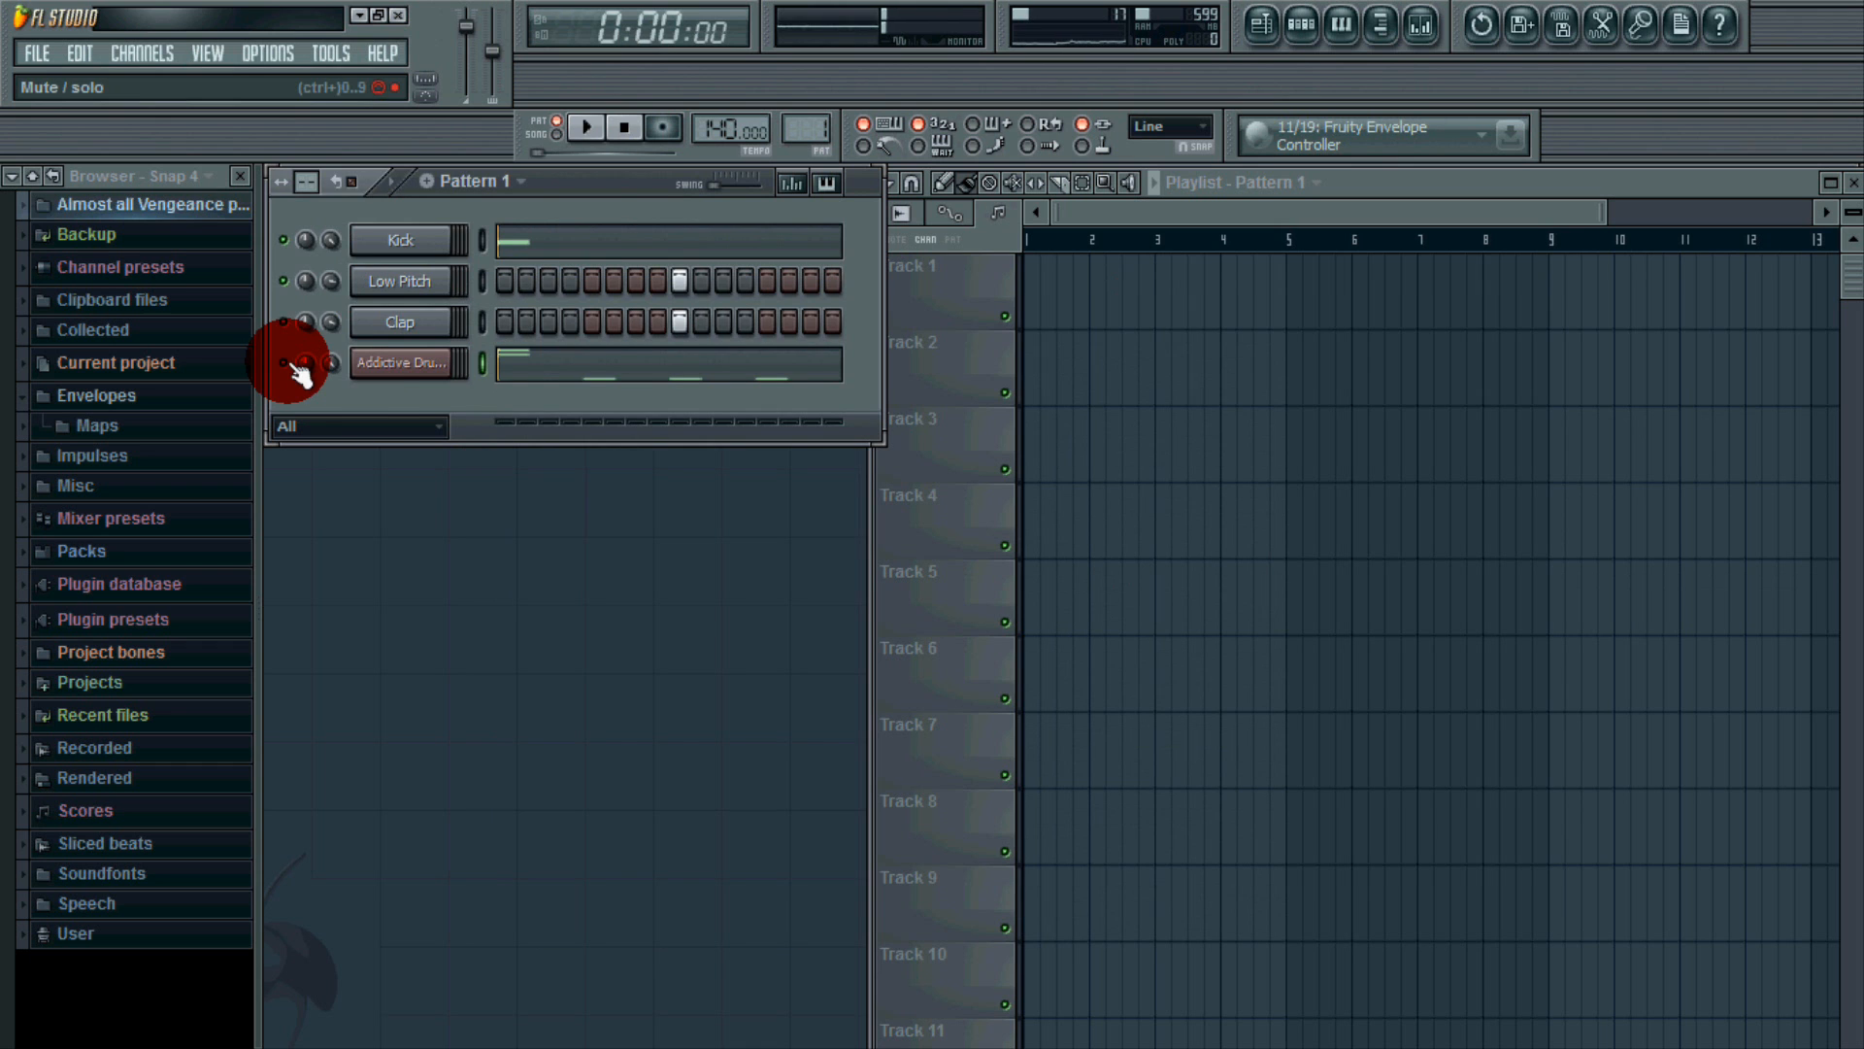
Play the pattern with all channels active, expand the Almost all Vengeance folder in the browser, and stop playback.
key(space)
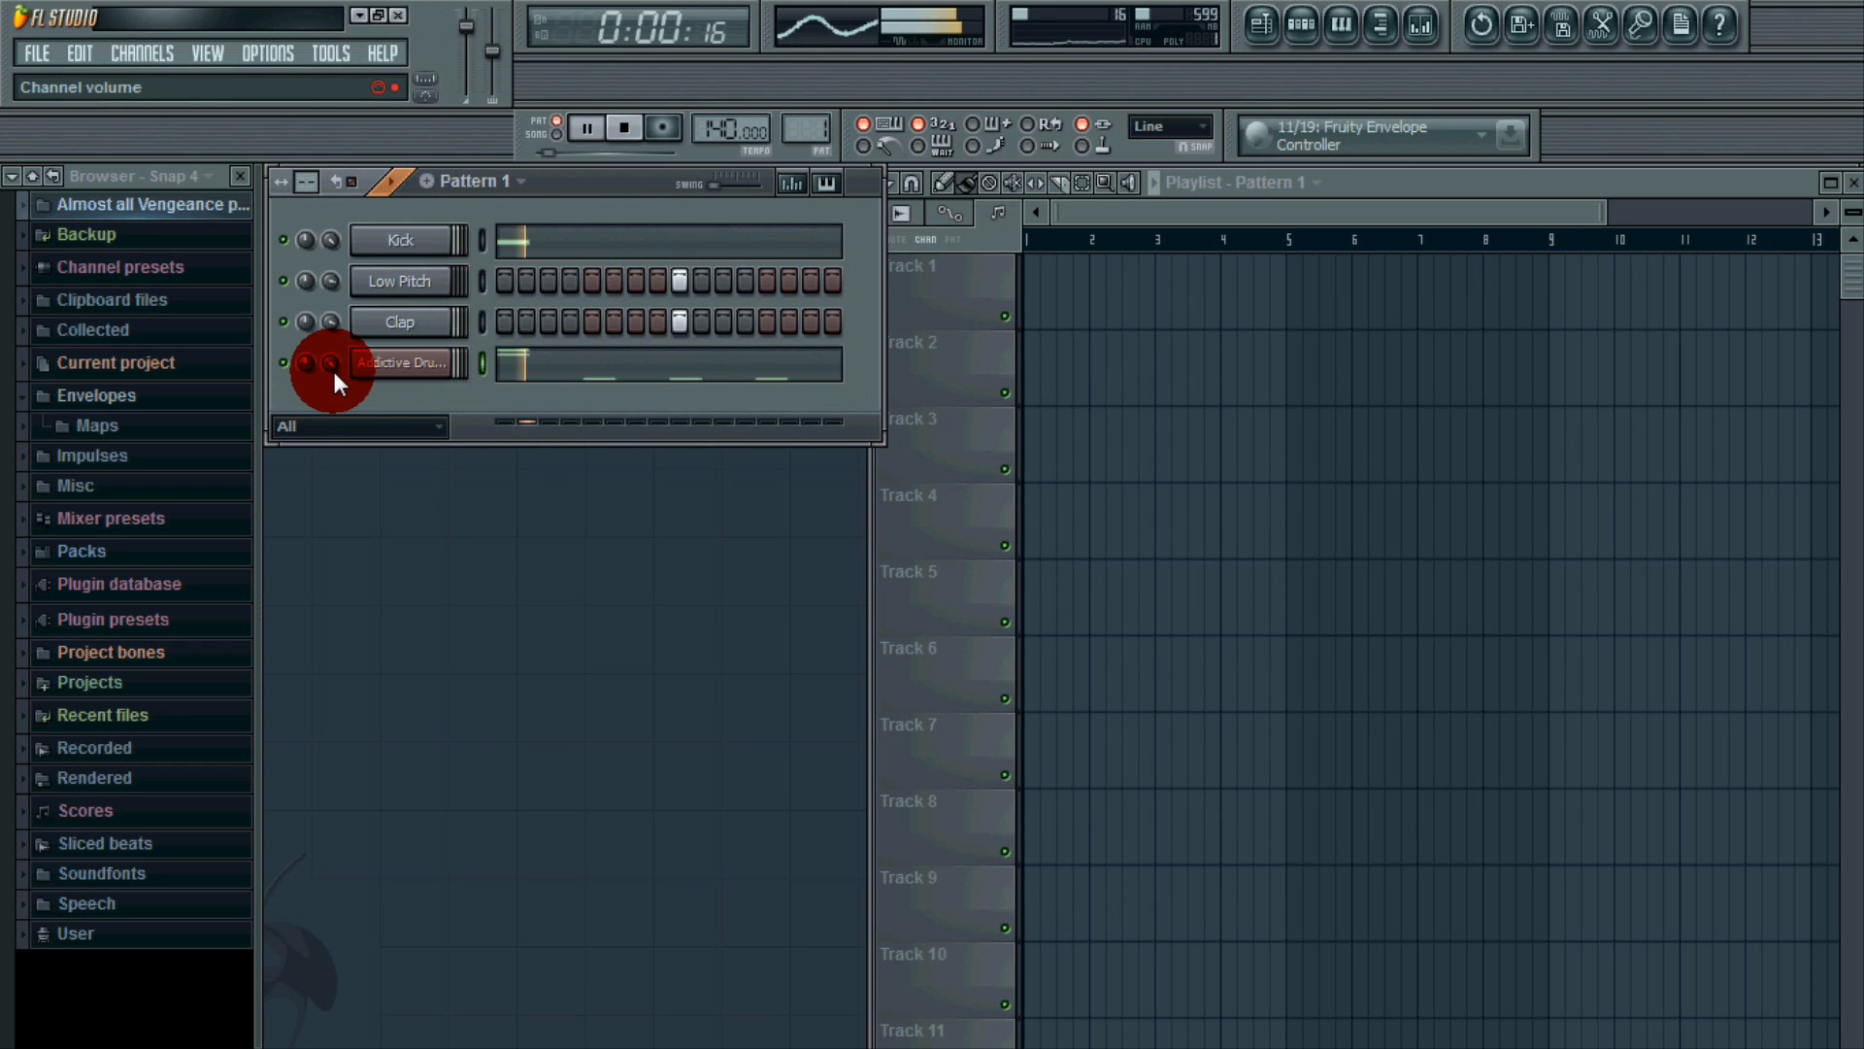
drag(332, 369, 185, 206)
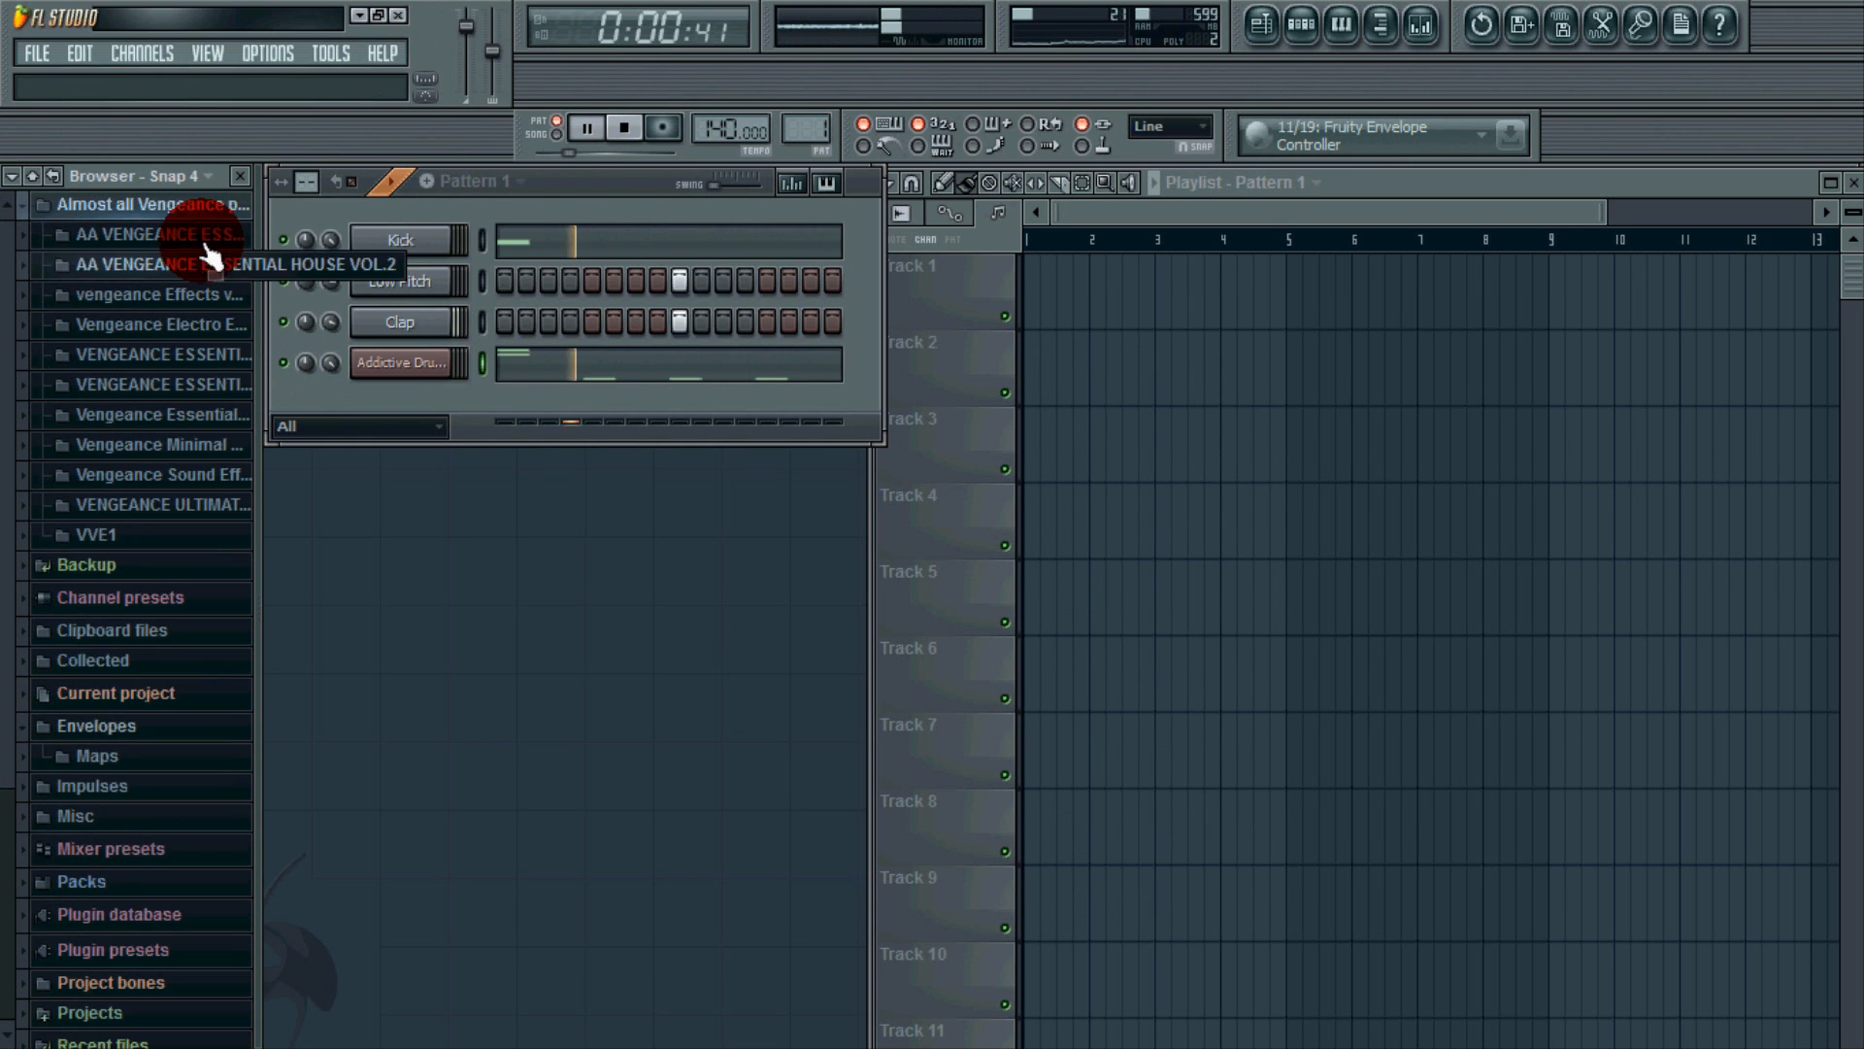
click(633, 139)
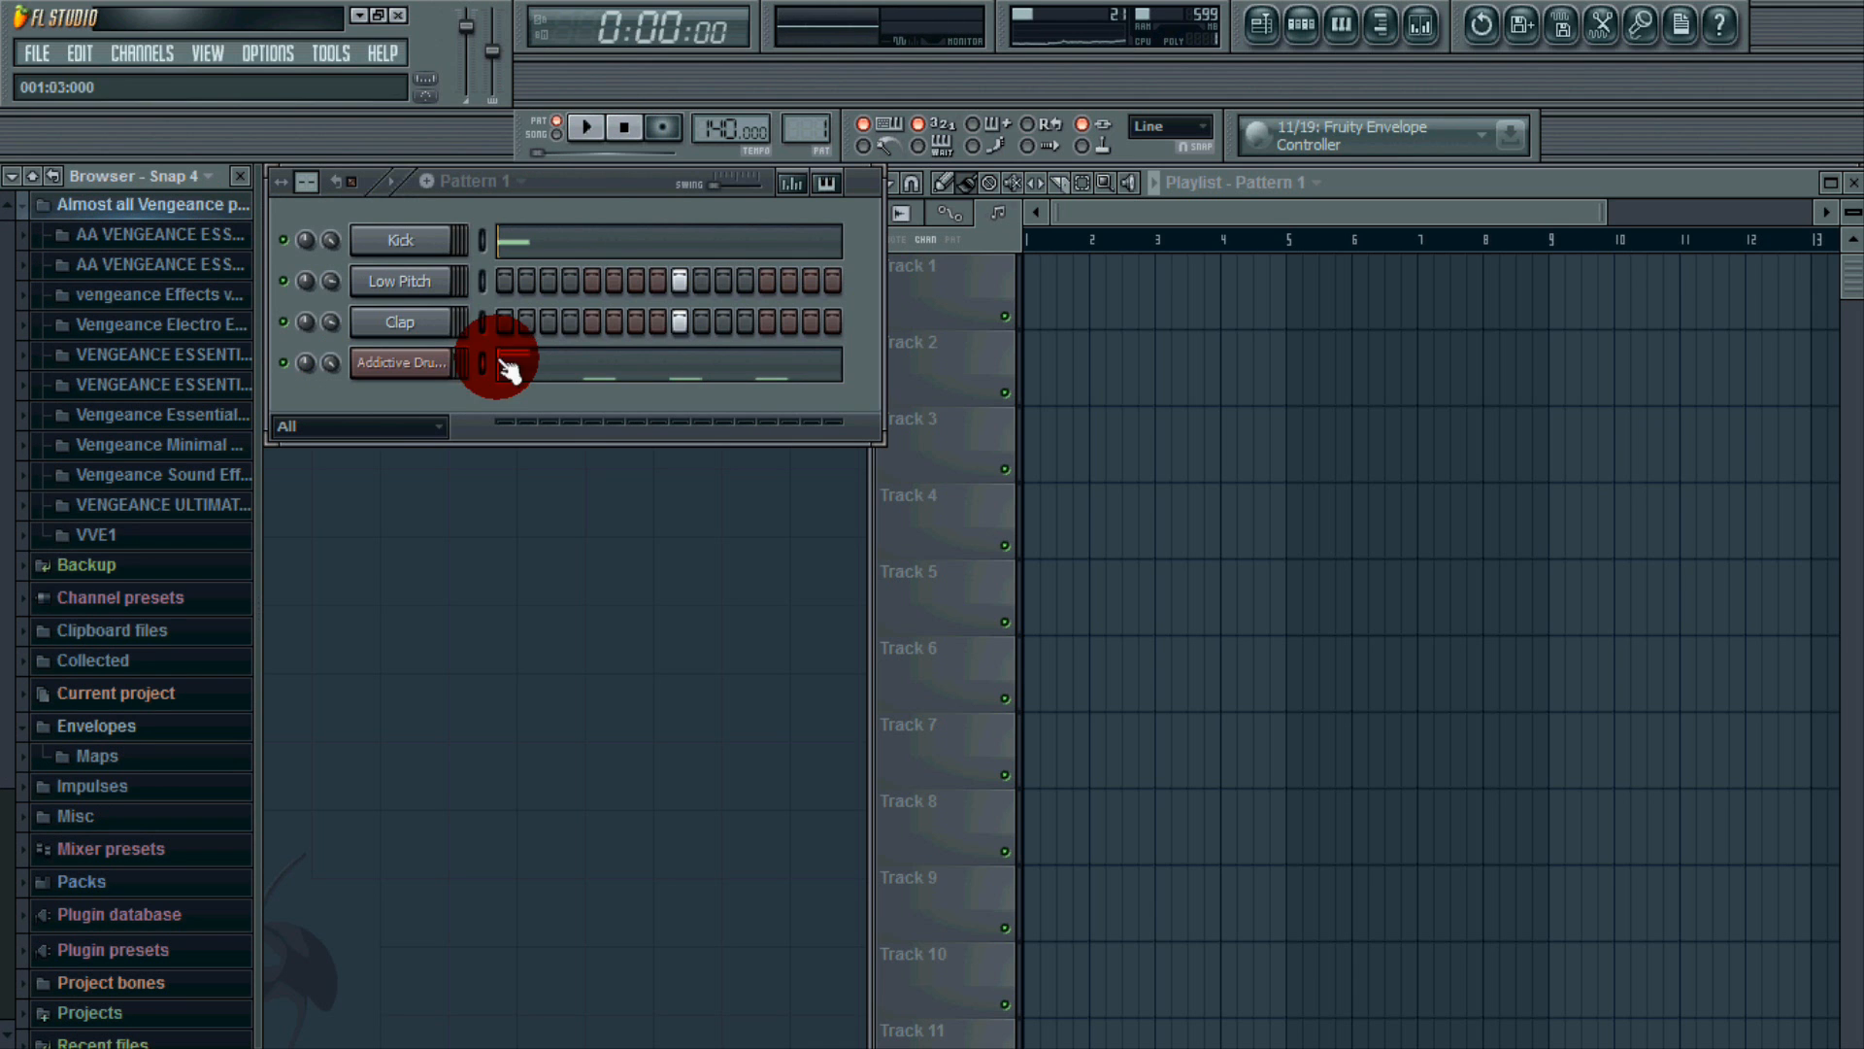
Reopen the Addictive Drums piano roll, place a one-step A5 note at the start of bar 2, and set the snap to Cell.
click(406, 361)
right_click(424, 389)
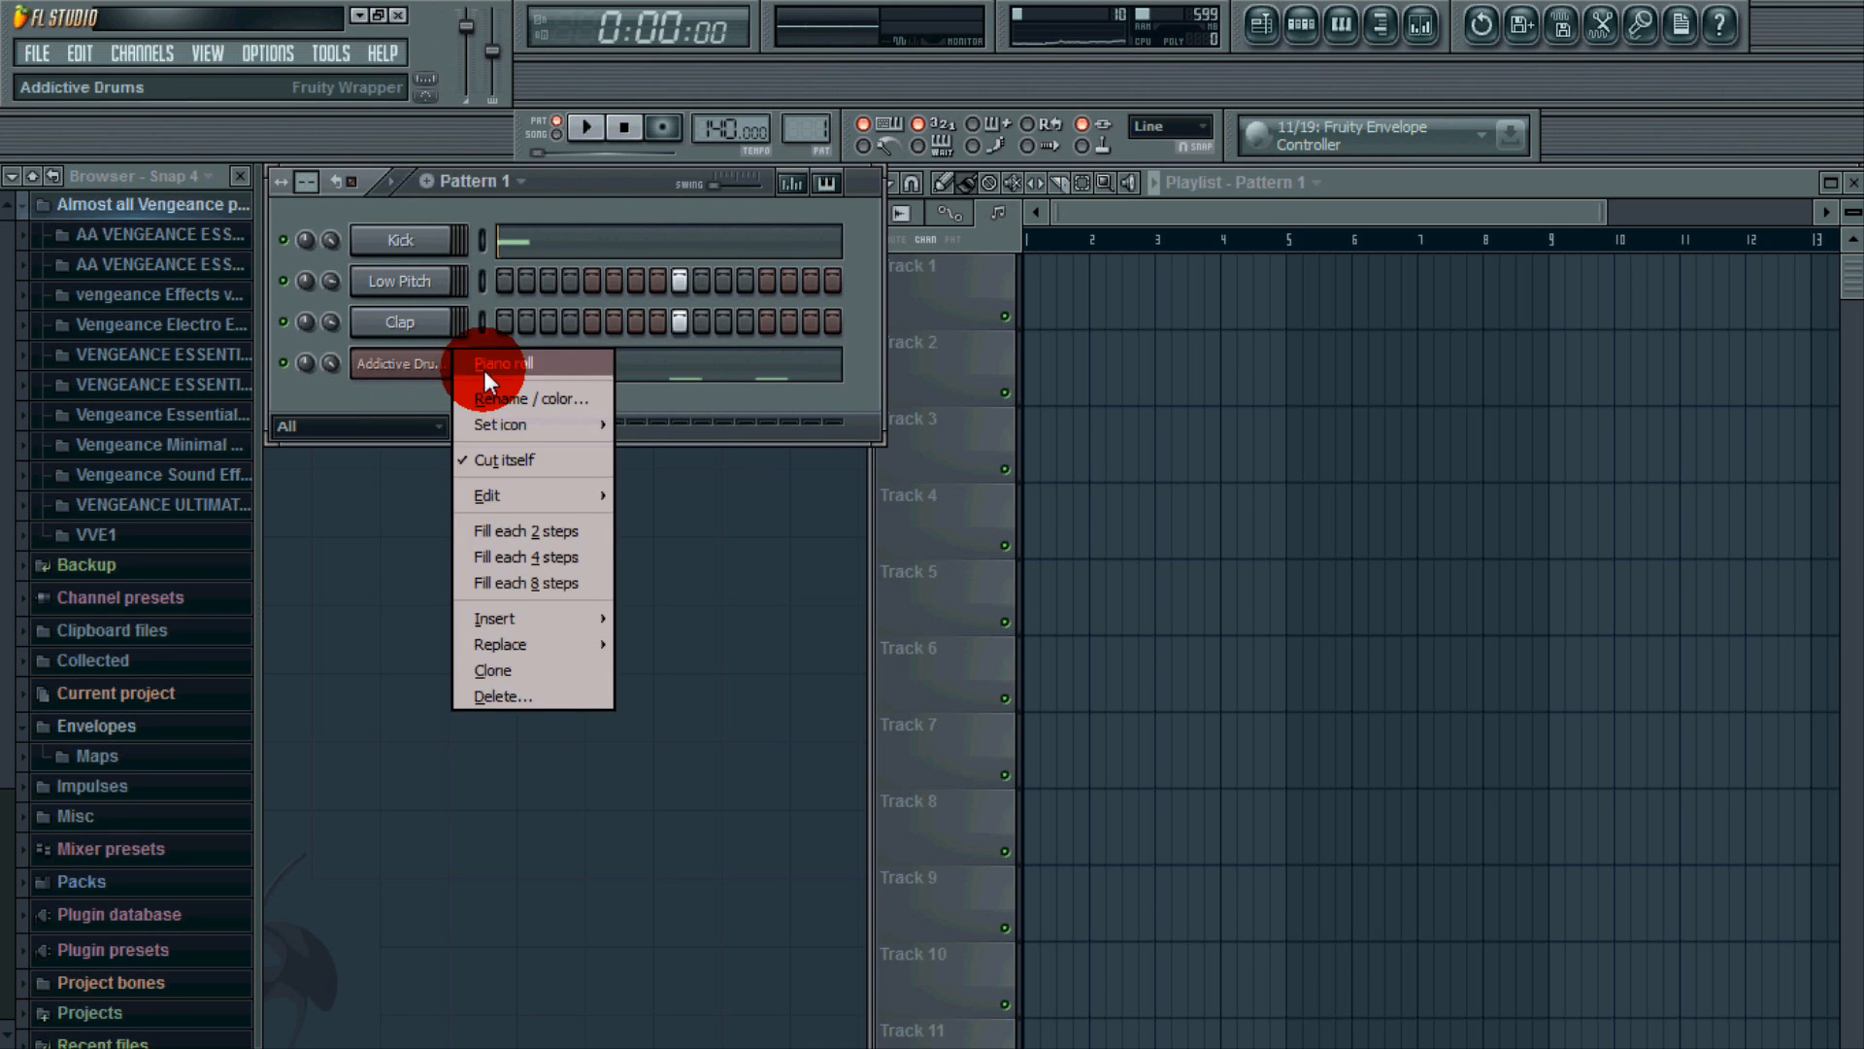
click(500, 392)
scroll(897, 433, down, 1)
scroll(897, 433, up, 1)
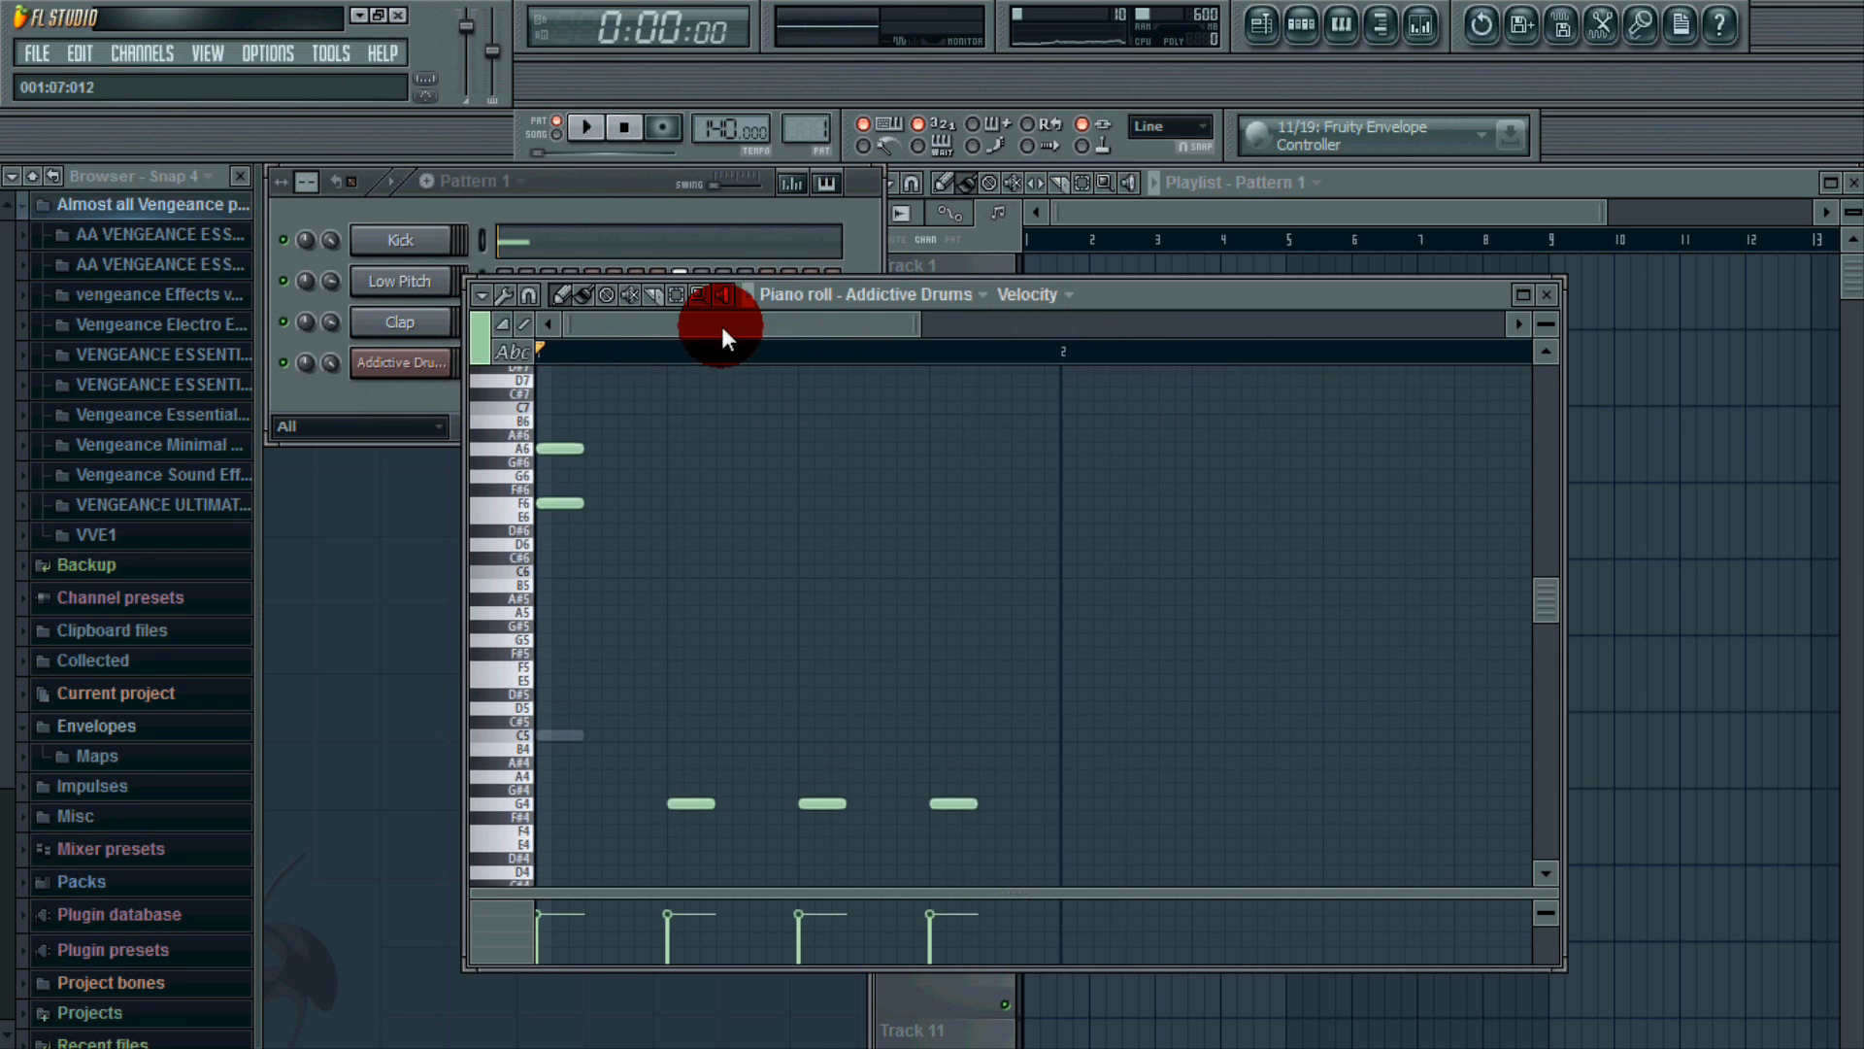
drag(721, 326, 820, 335)
scroll(869, 501, up, 1)
scroll(869, 501, up, 1)
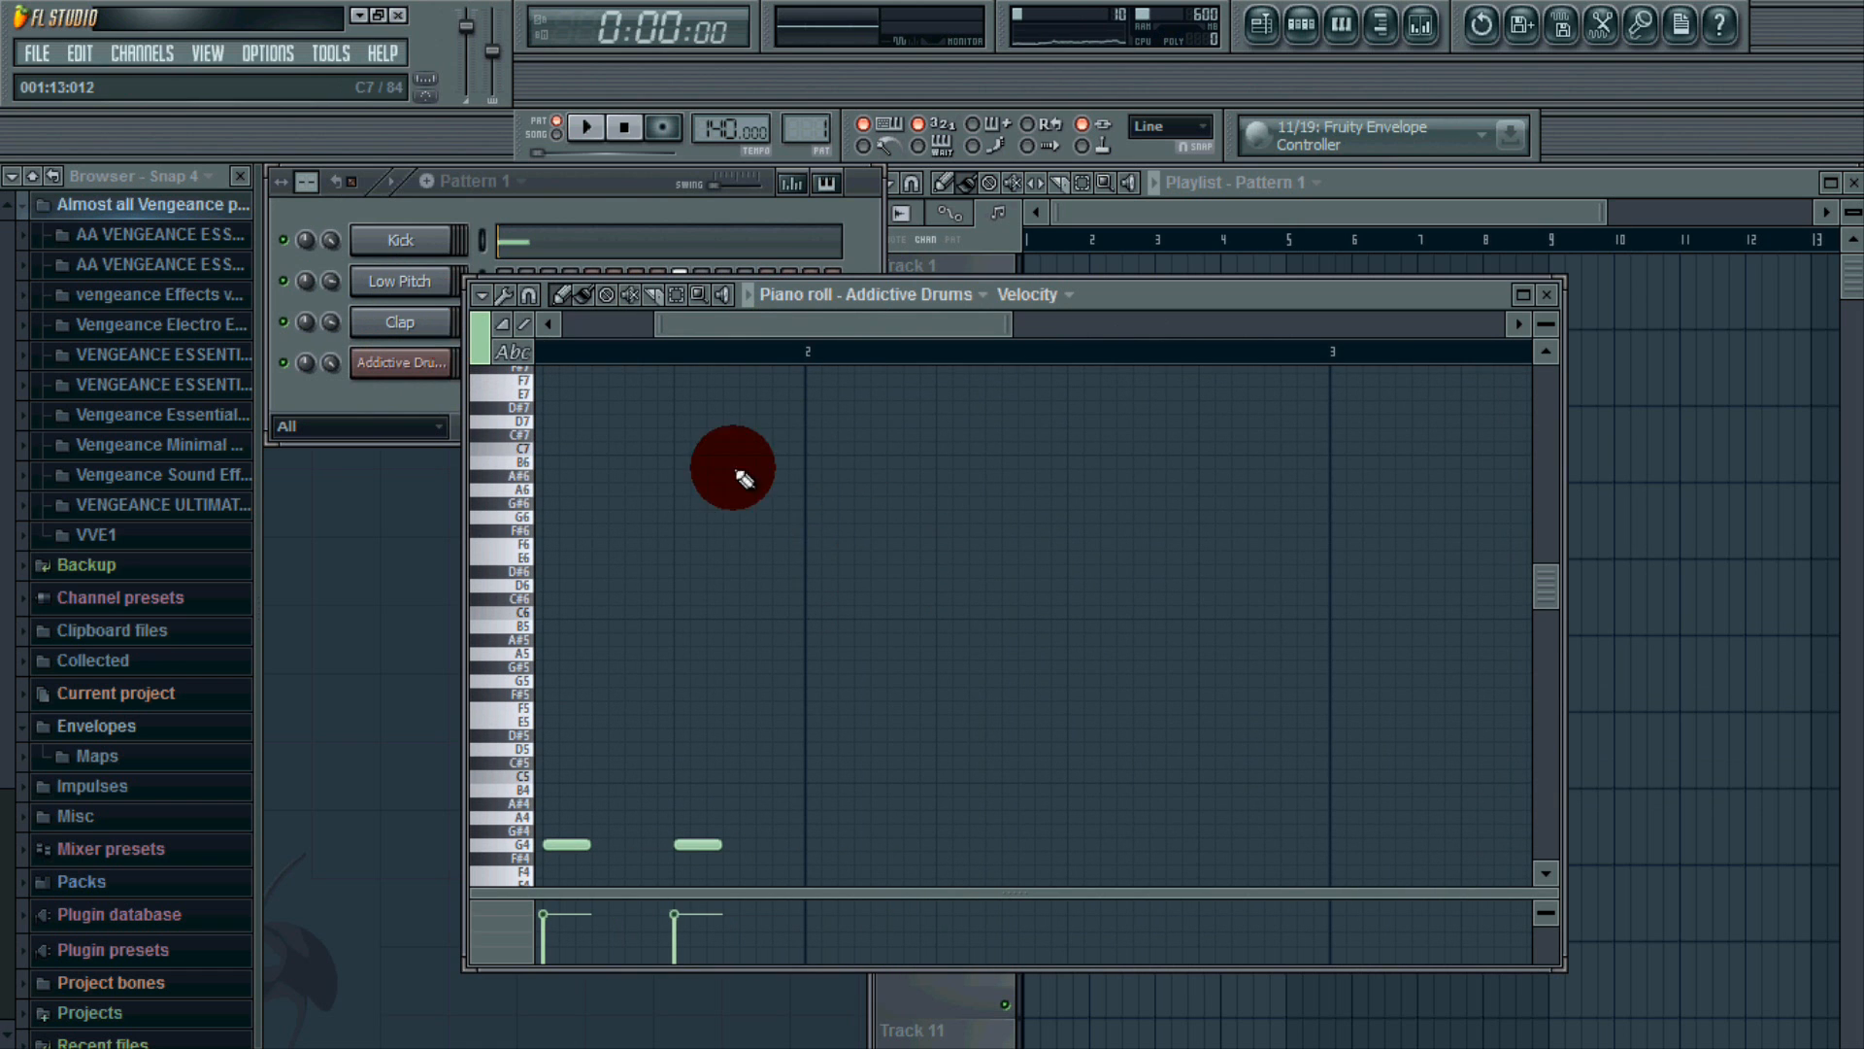
drag(824, 513, 832, 627)
scroll(832, 737, down, 5)
click(536, 296)
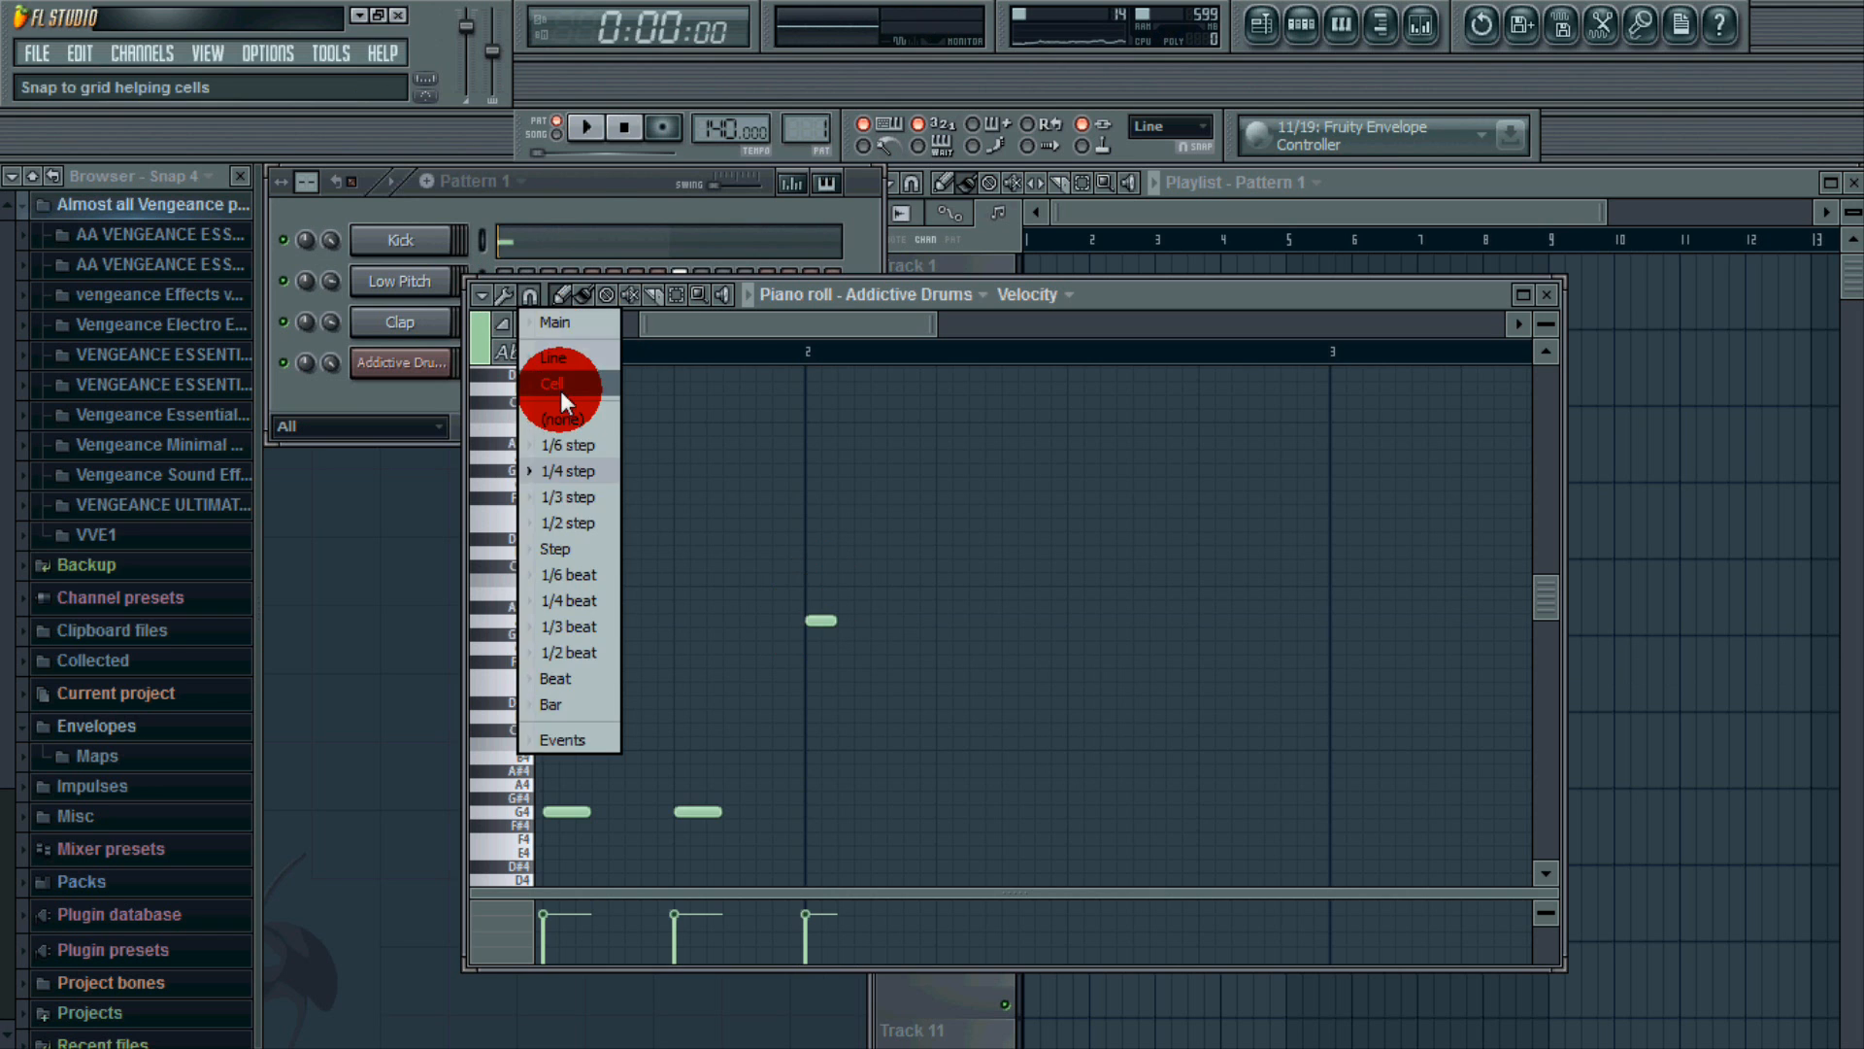
click(561, 391)
Extend the bar 2 fill to four one-step A5 notes, two two-step G5 notes and four one-step F#5 notes.
click(845, 621)
mouse_move(845, 621)
mouse_down()
mouse_move(953, 637)
mouse_move(942, 656)
mouse_move(1010, 645)
mouse_move(1084, 689)
mouse_move(1096, 654)
mouse_move(1206, 692)
mouse_move(1227, 667)
mouse_move(1227, 703)
mouse_move(1219, 674)
mouse_up()
right_click(1218, 677)
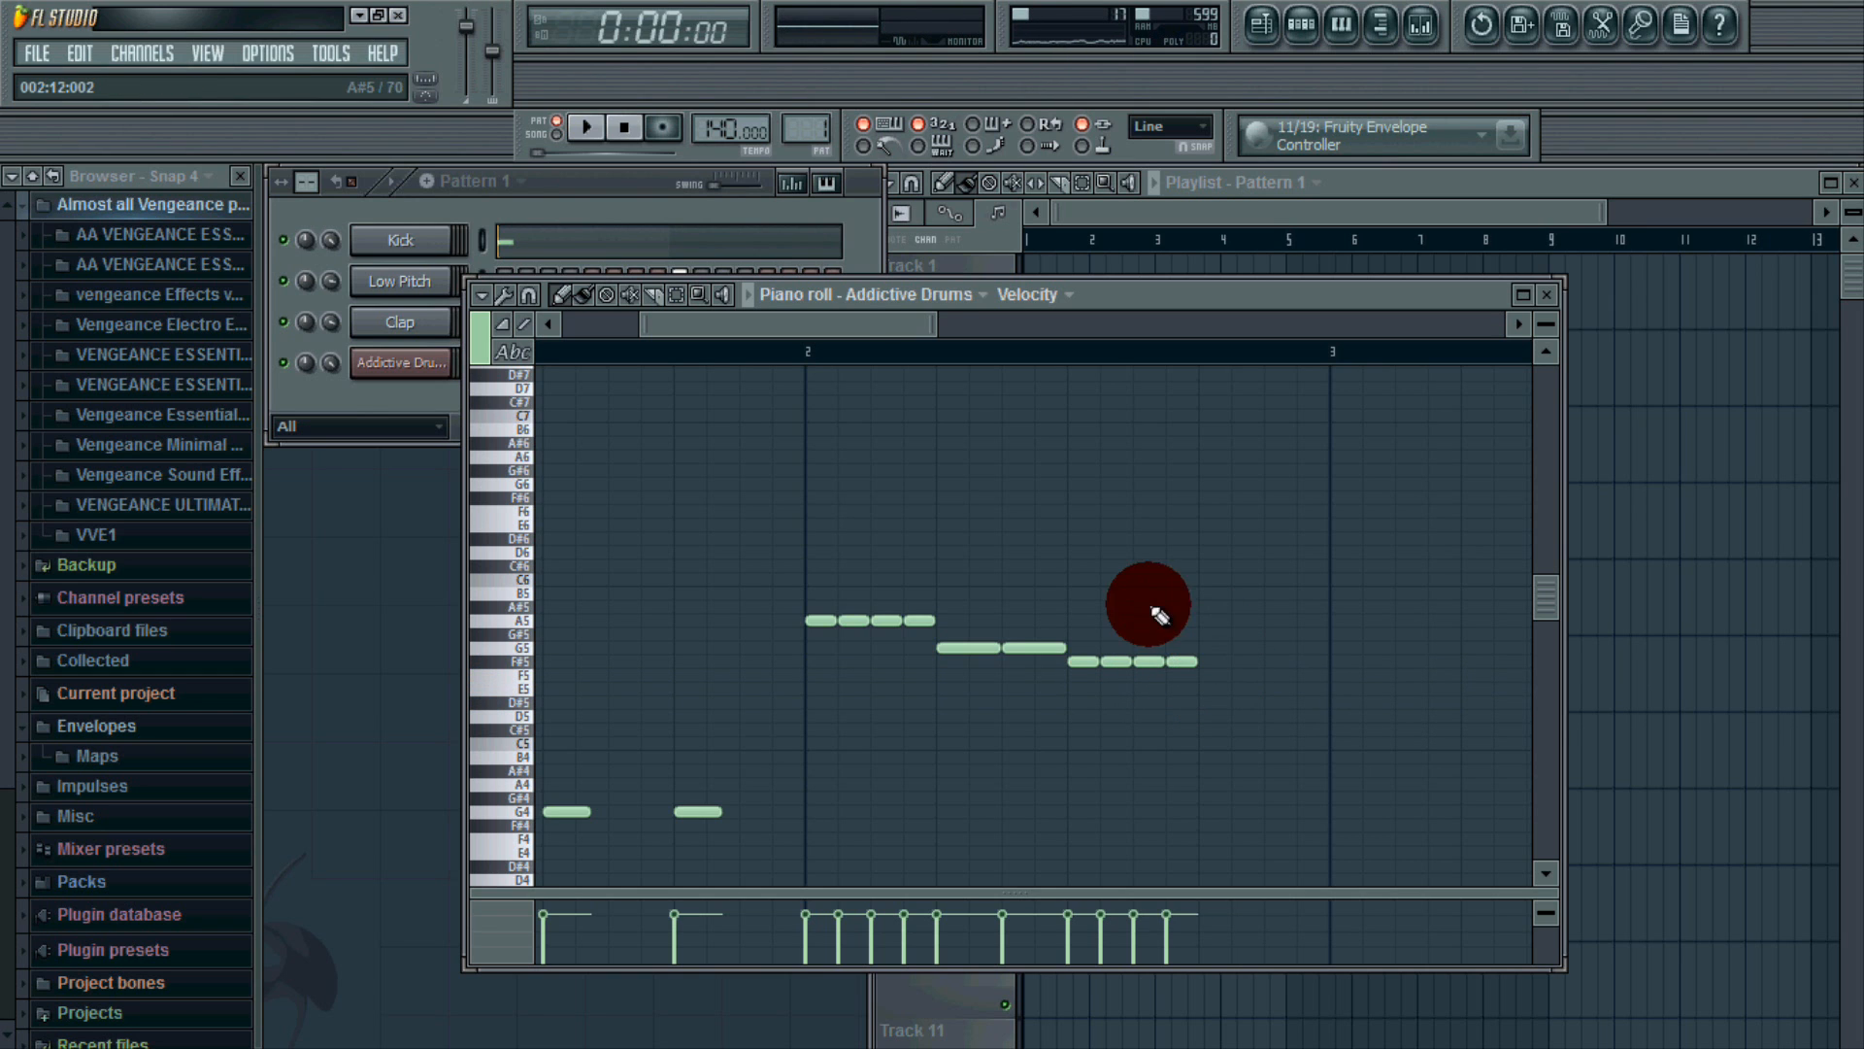
Play the pattern from bar 1 through the bar 2 fill and stop playback.
drag(894, 324, 489, 303)
scroll(1315, 653, up, 3)
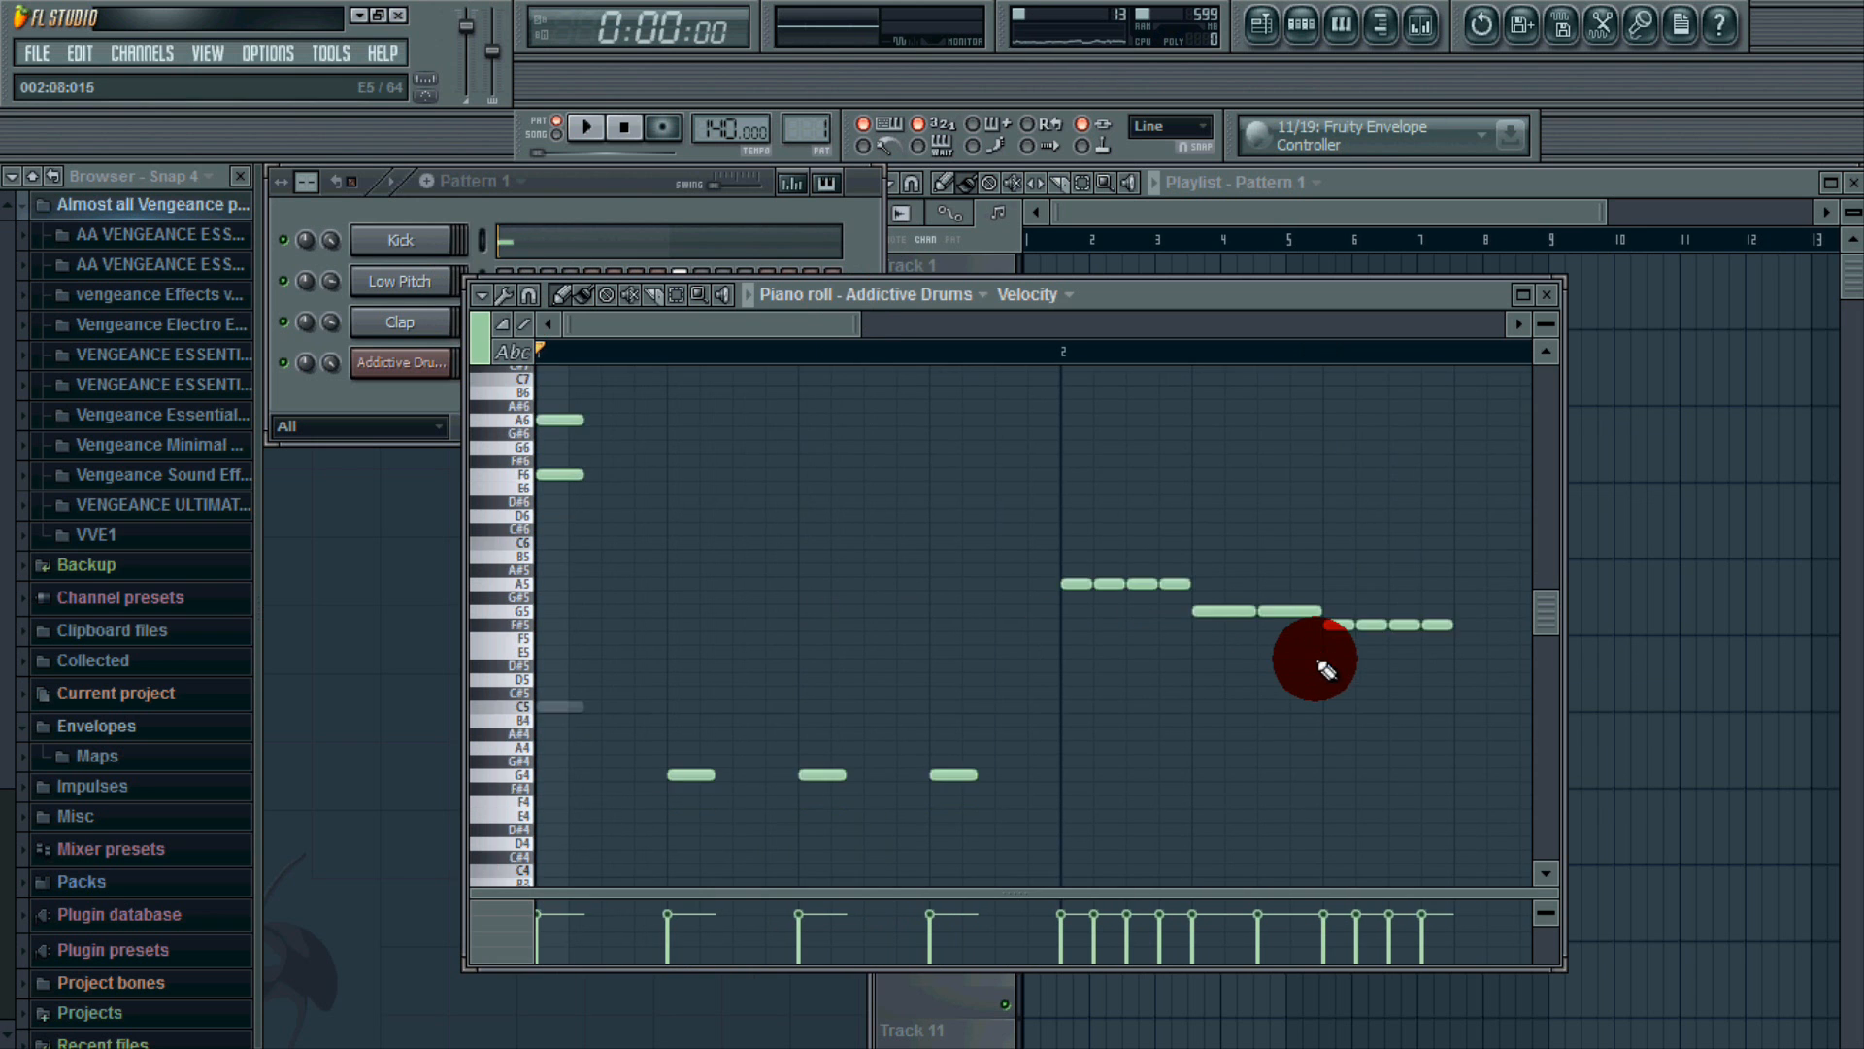
key(space)
drag(784, 326, 821, 347)
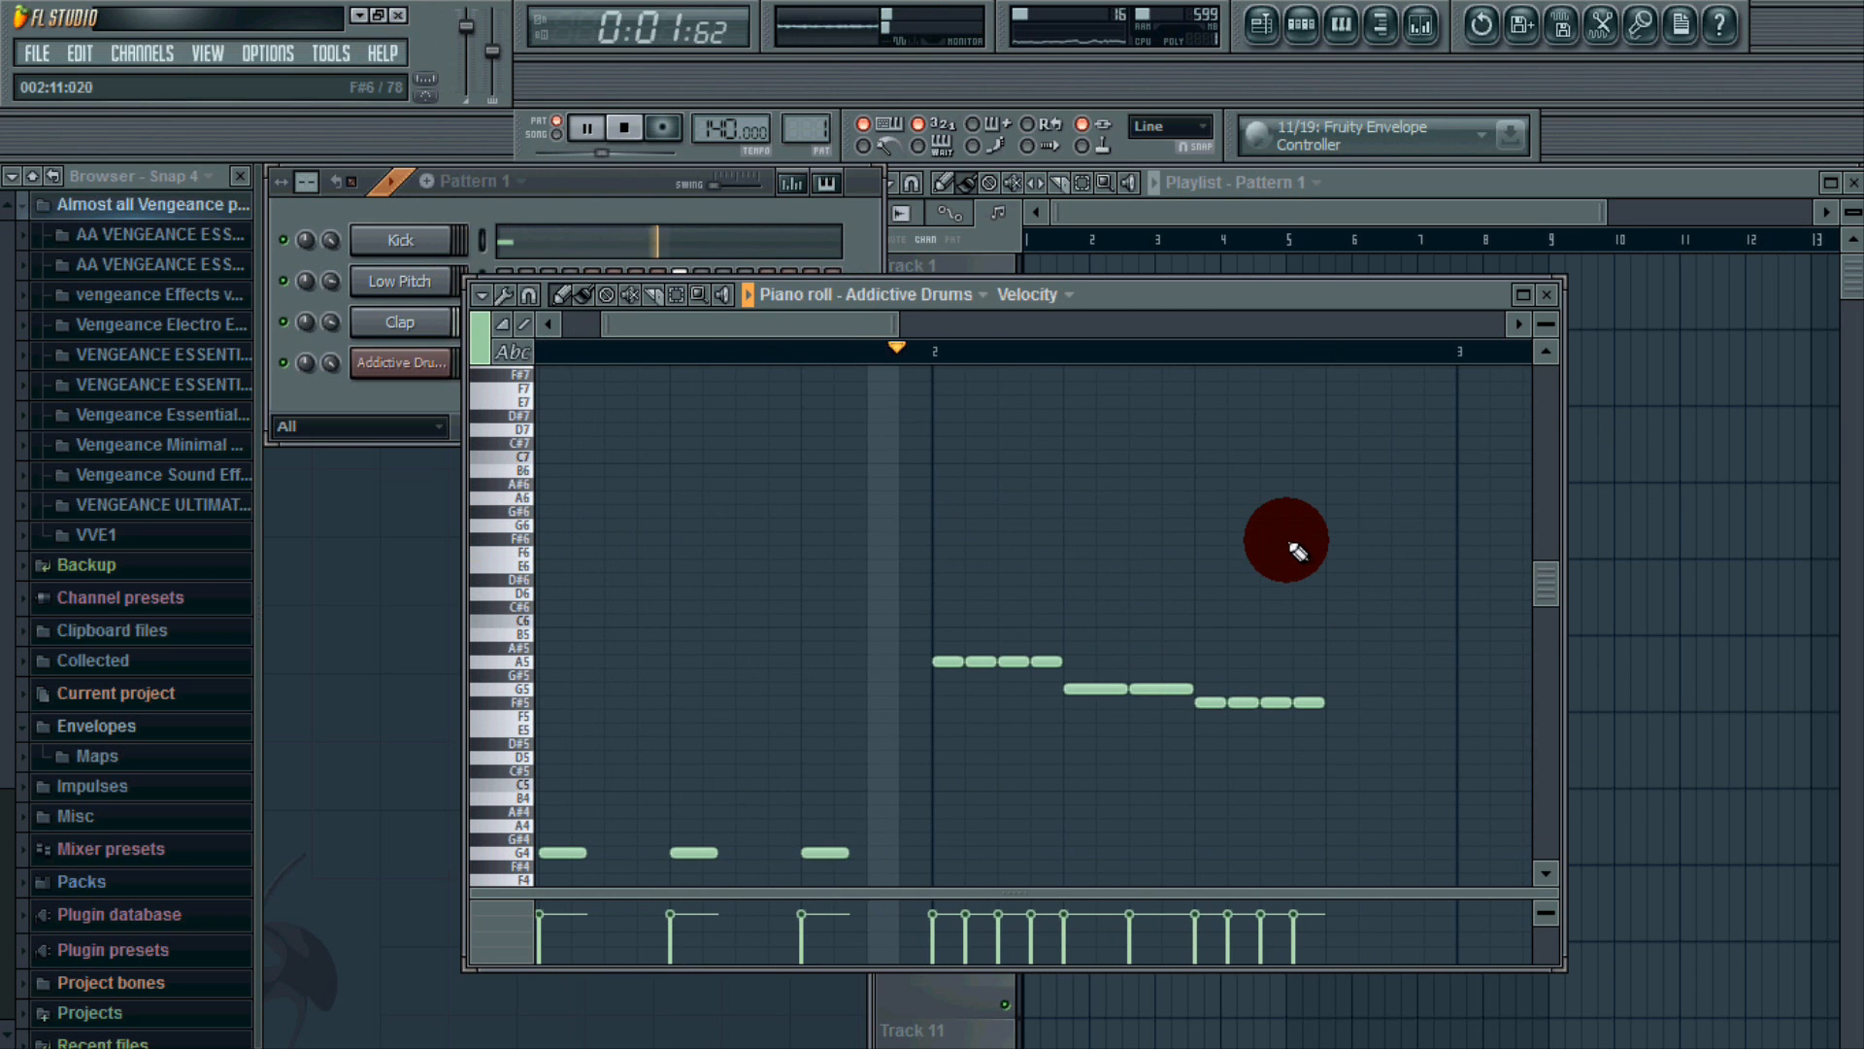
key(space)
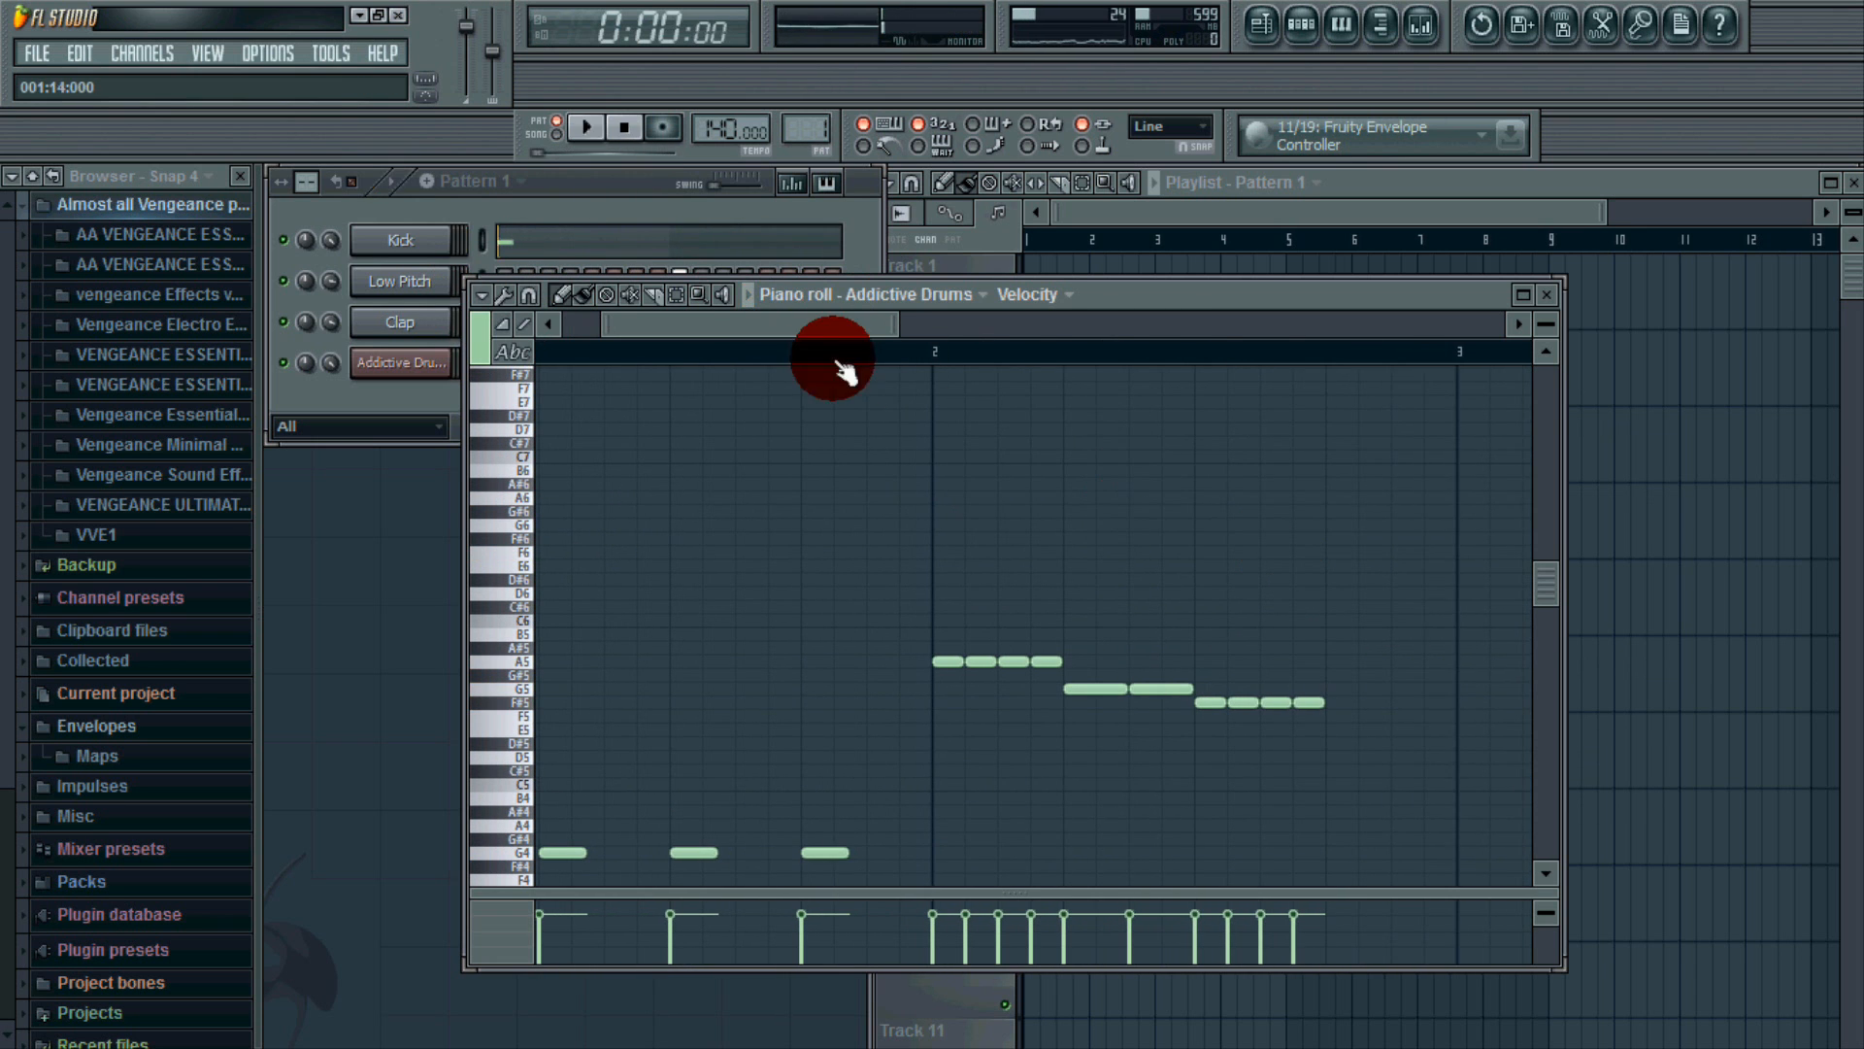
Delete the Addictive Drums channel from the pattern.
click(414, 355)
right_click(425, 367)
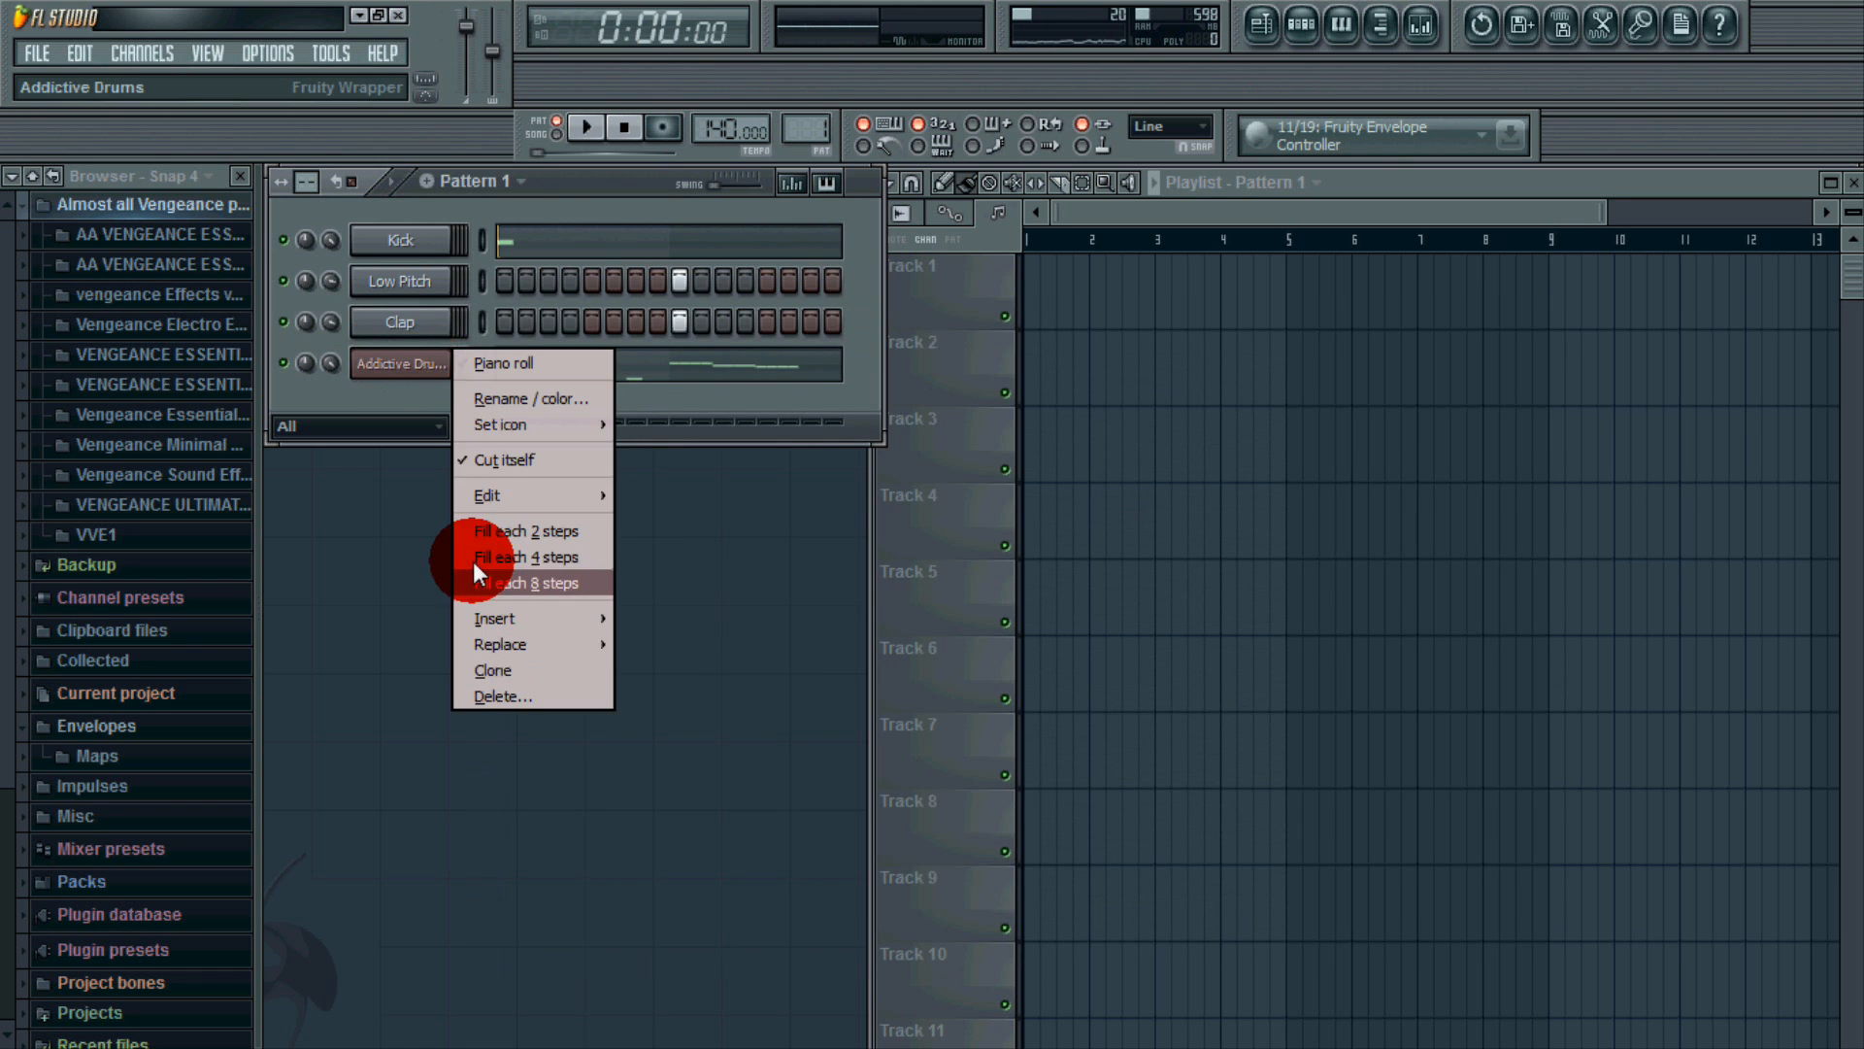
click(416, 366)
click(415, 366)
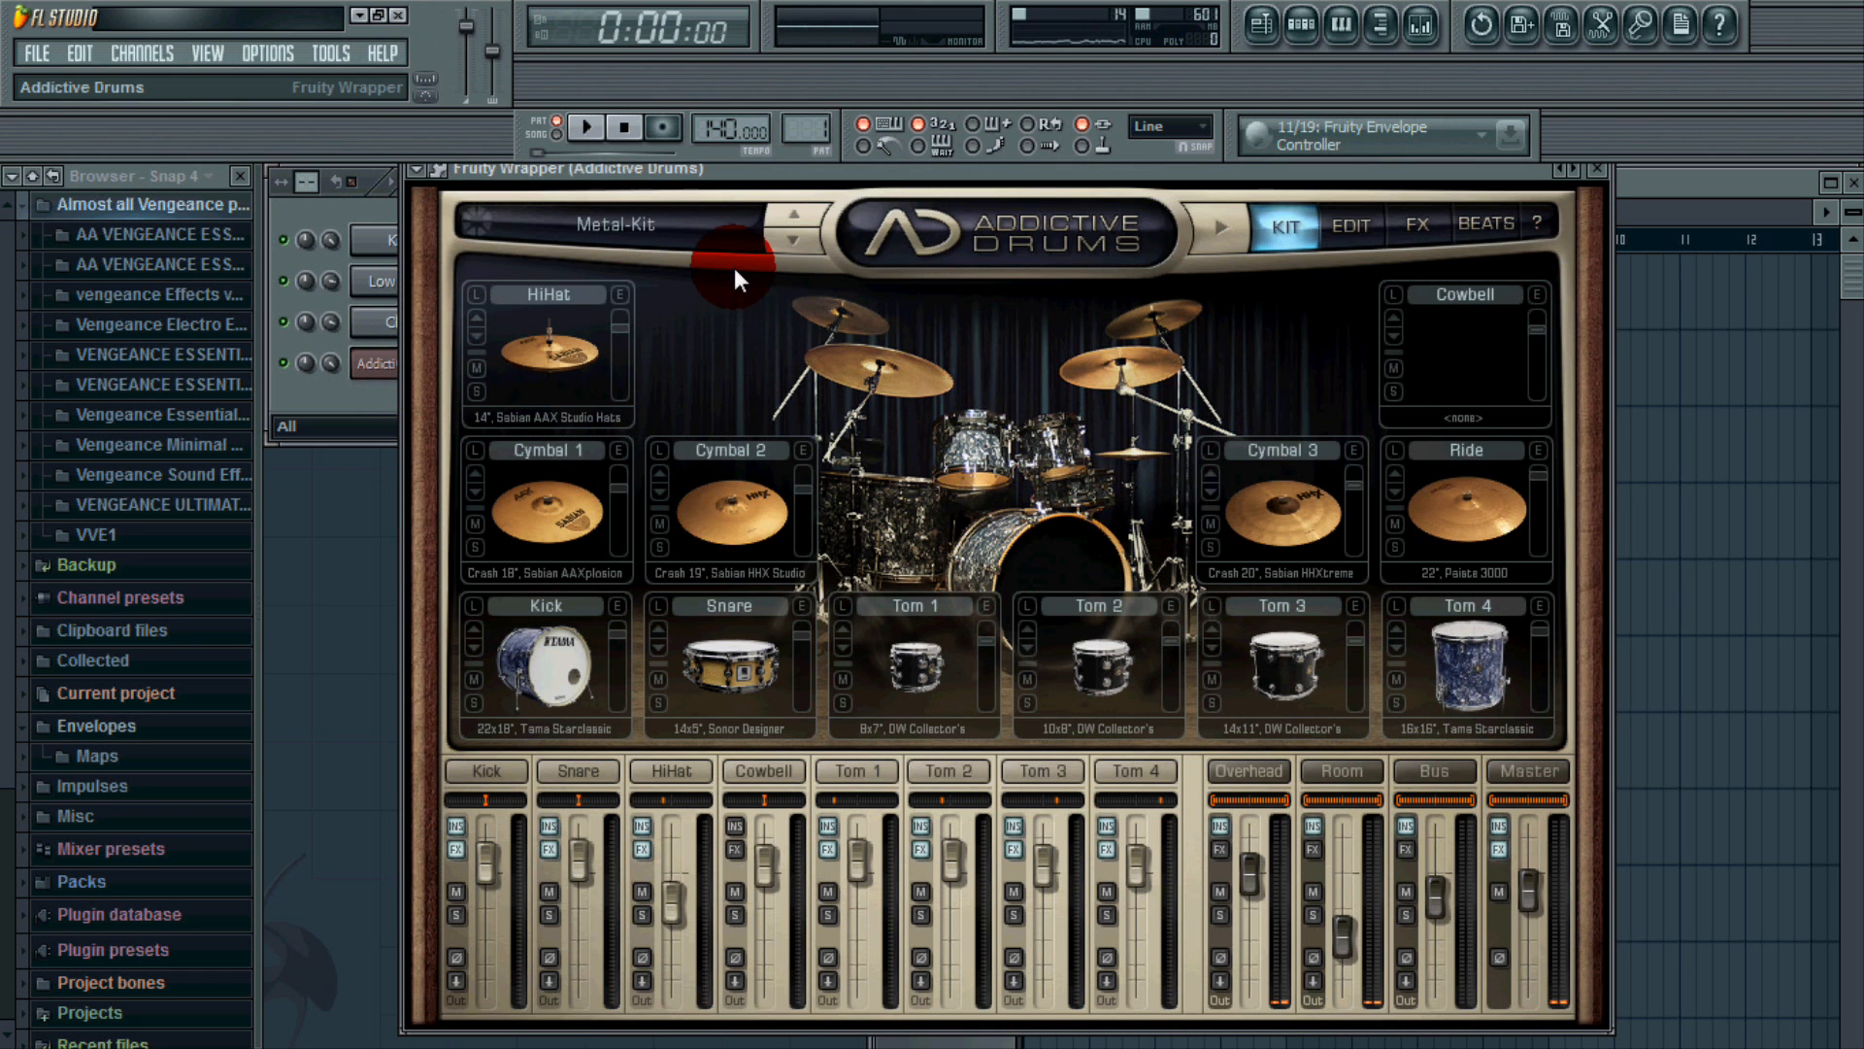
right_click(386, 362)
click(484, 696)
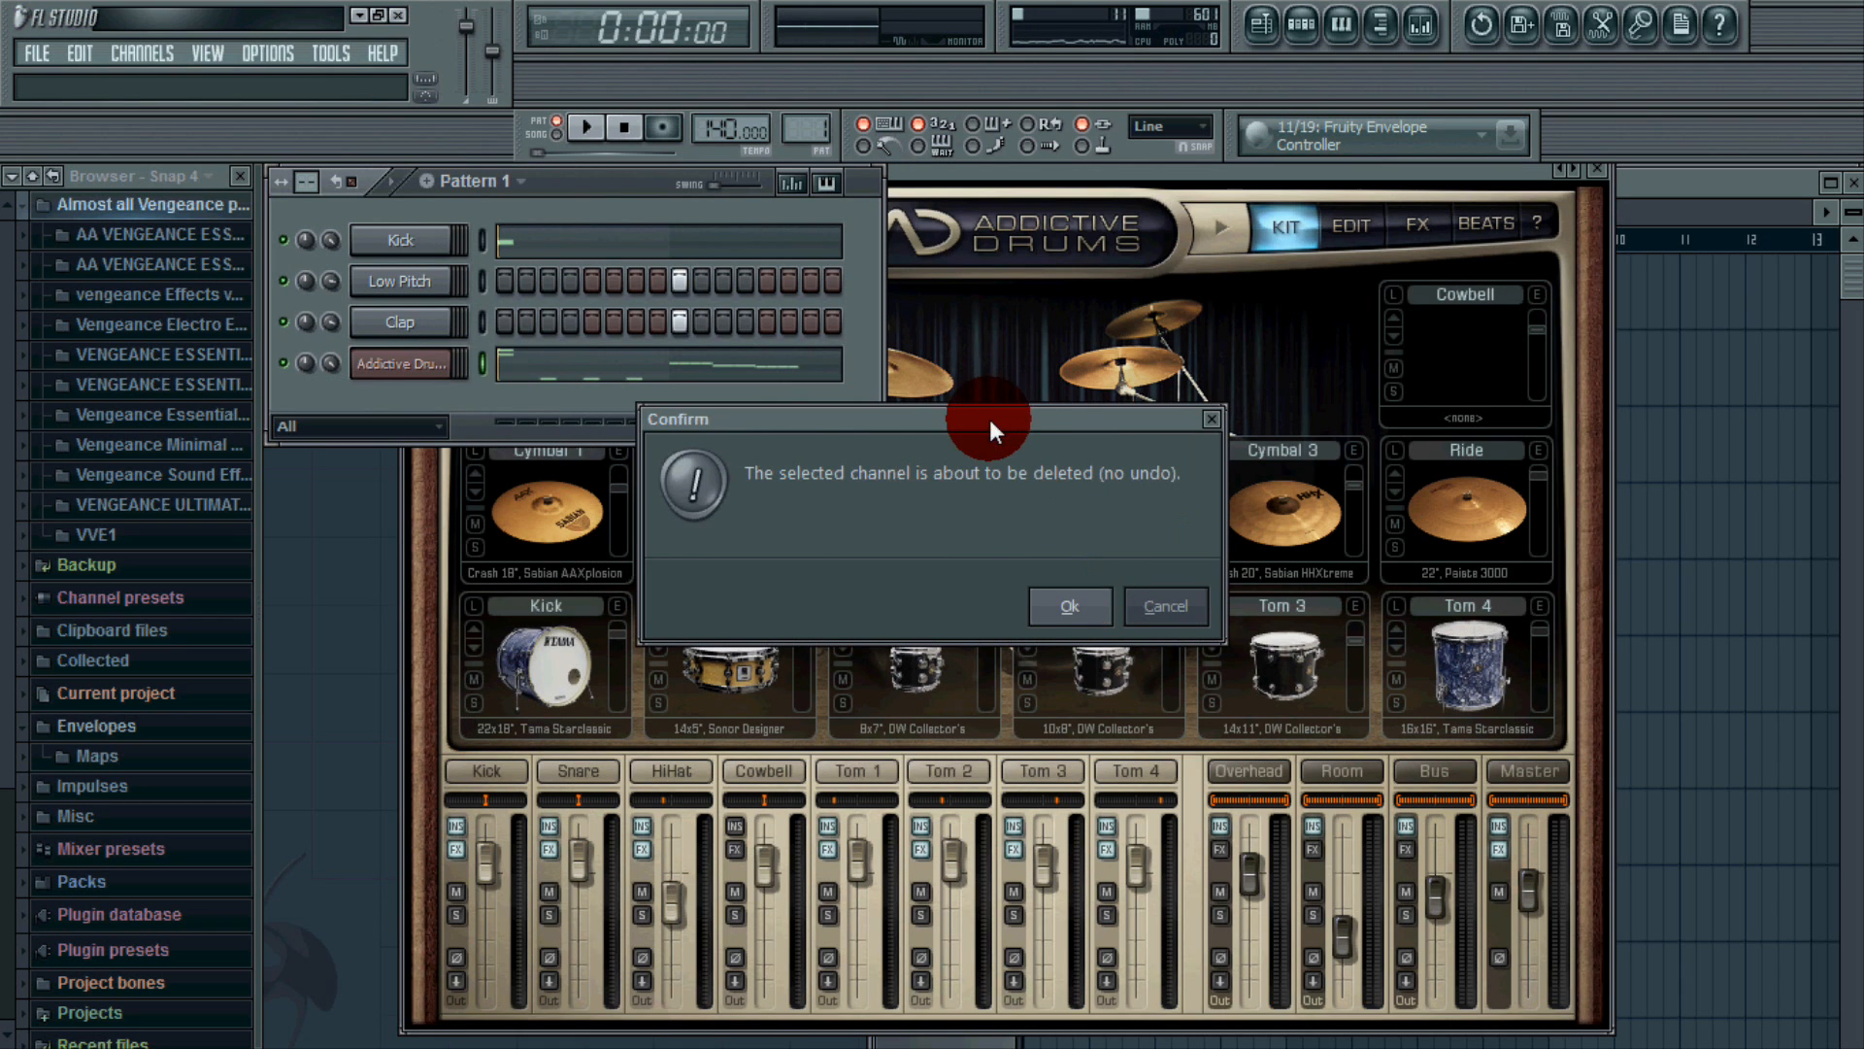
drag(990, 421, 1657, 356)
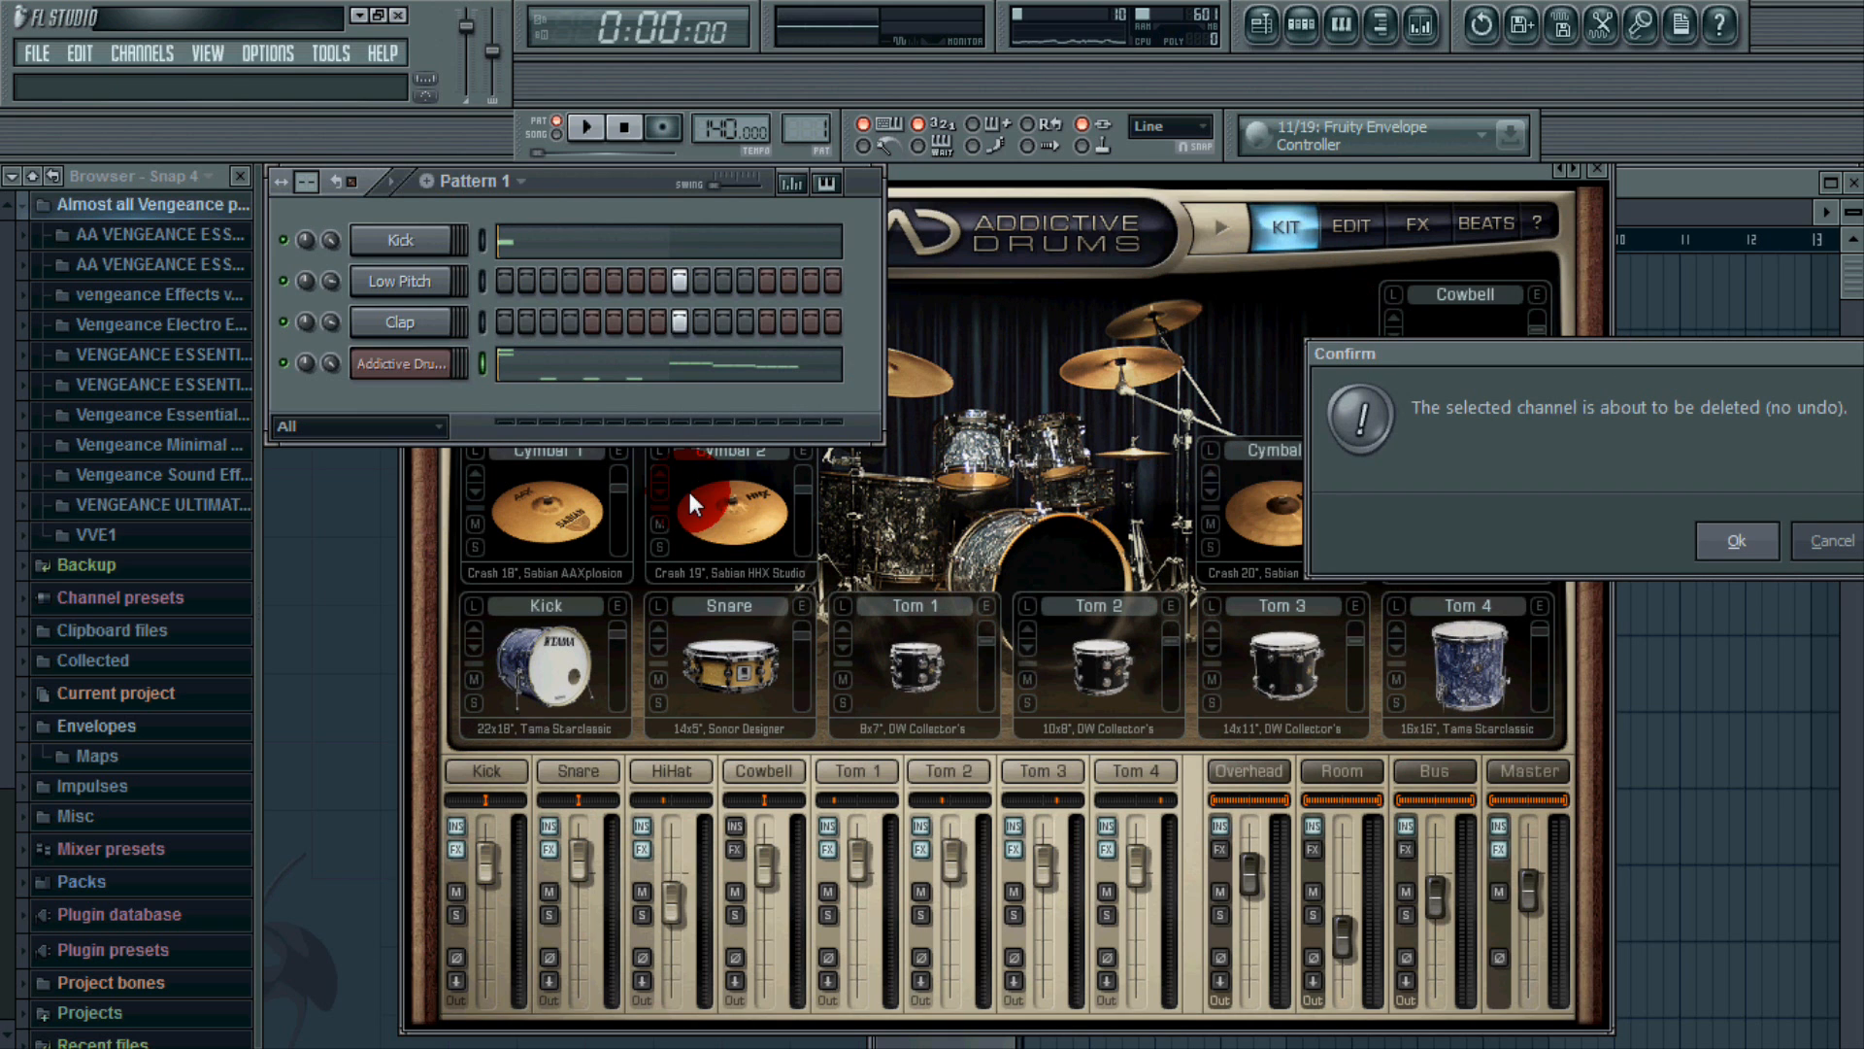
click(1734, 542)
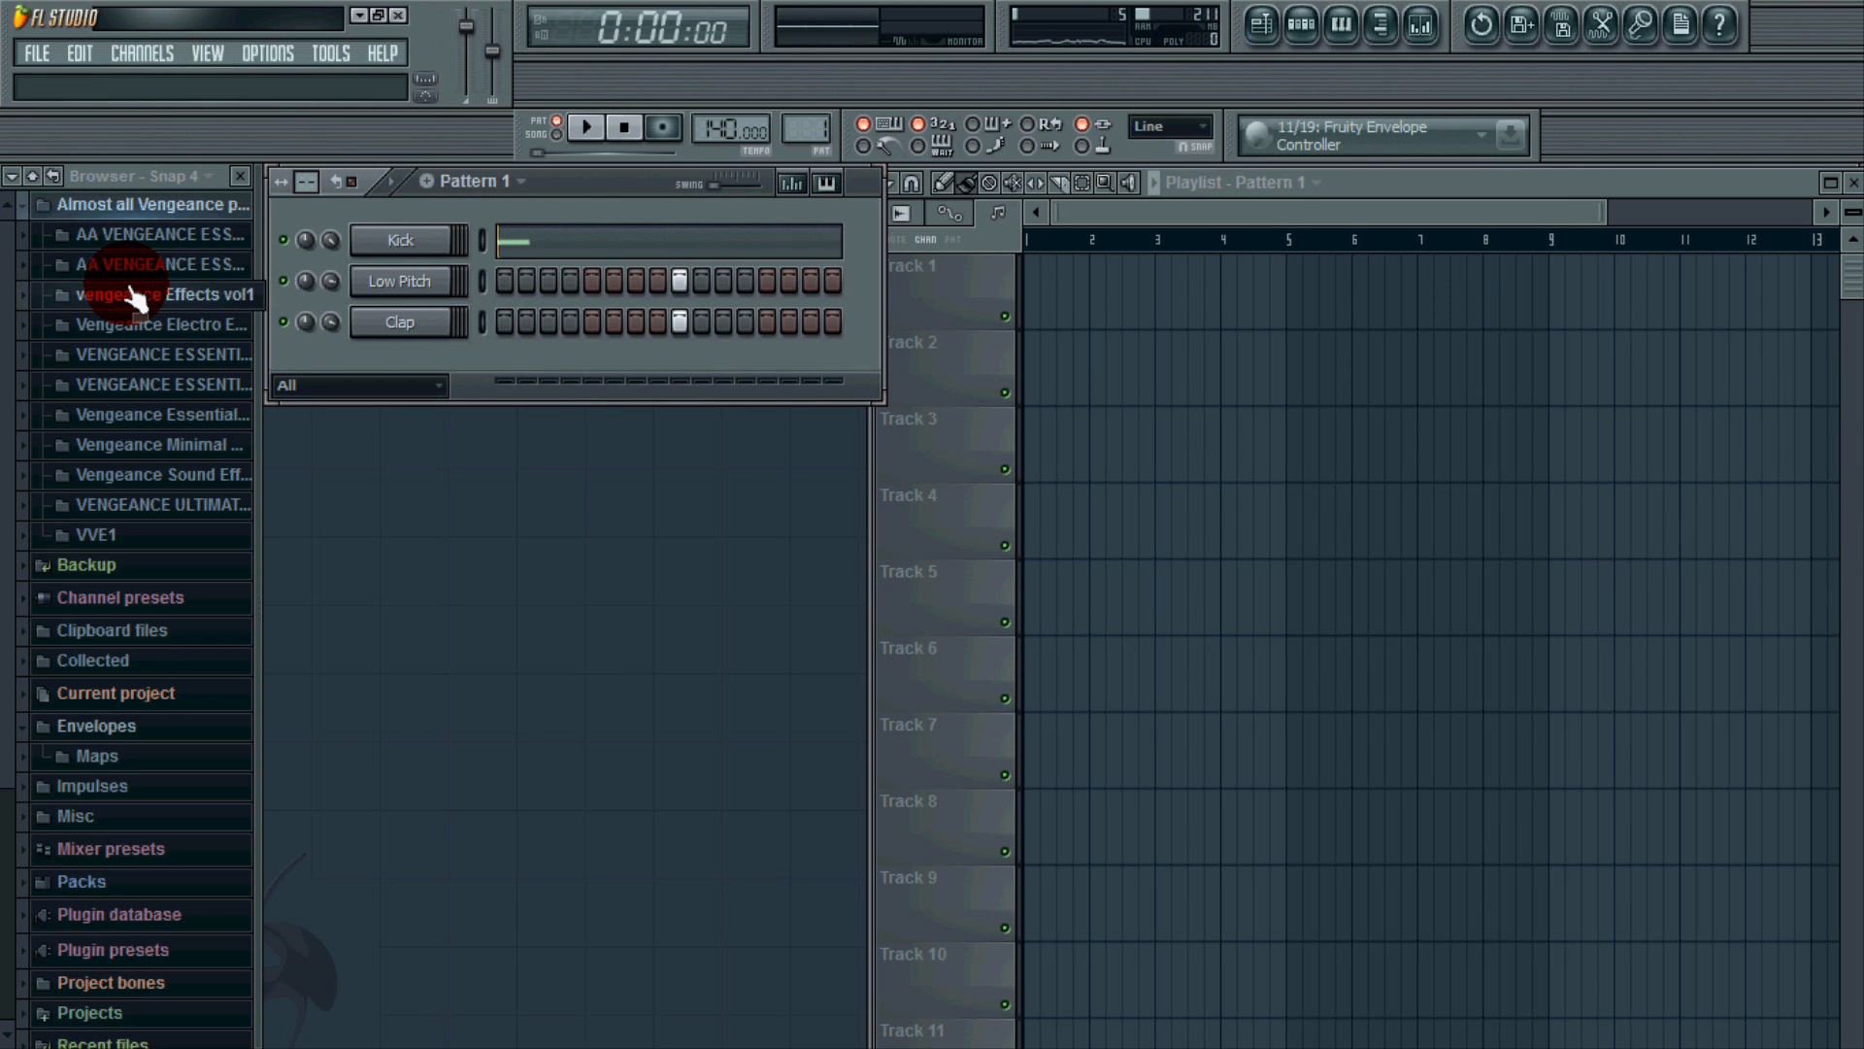
Browse into the first VENGEANCE ESSENTIAL pack and open the VEC1 Ride folder inside VEC1 Cymbals.
click(180, 355)
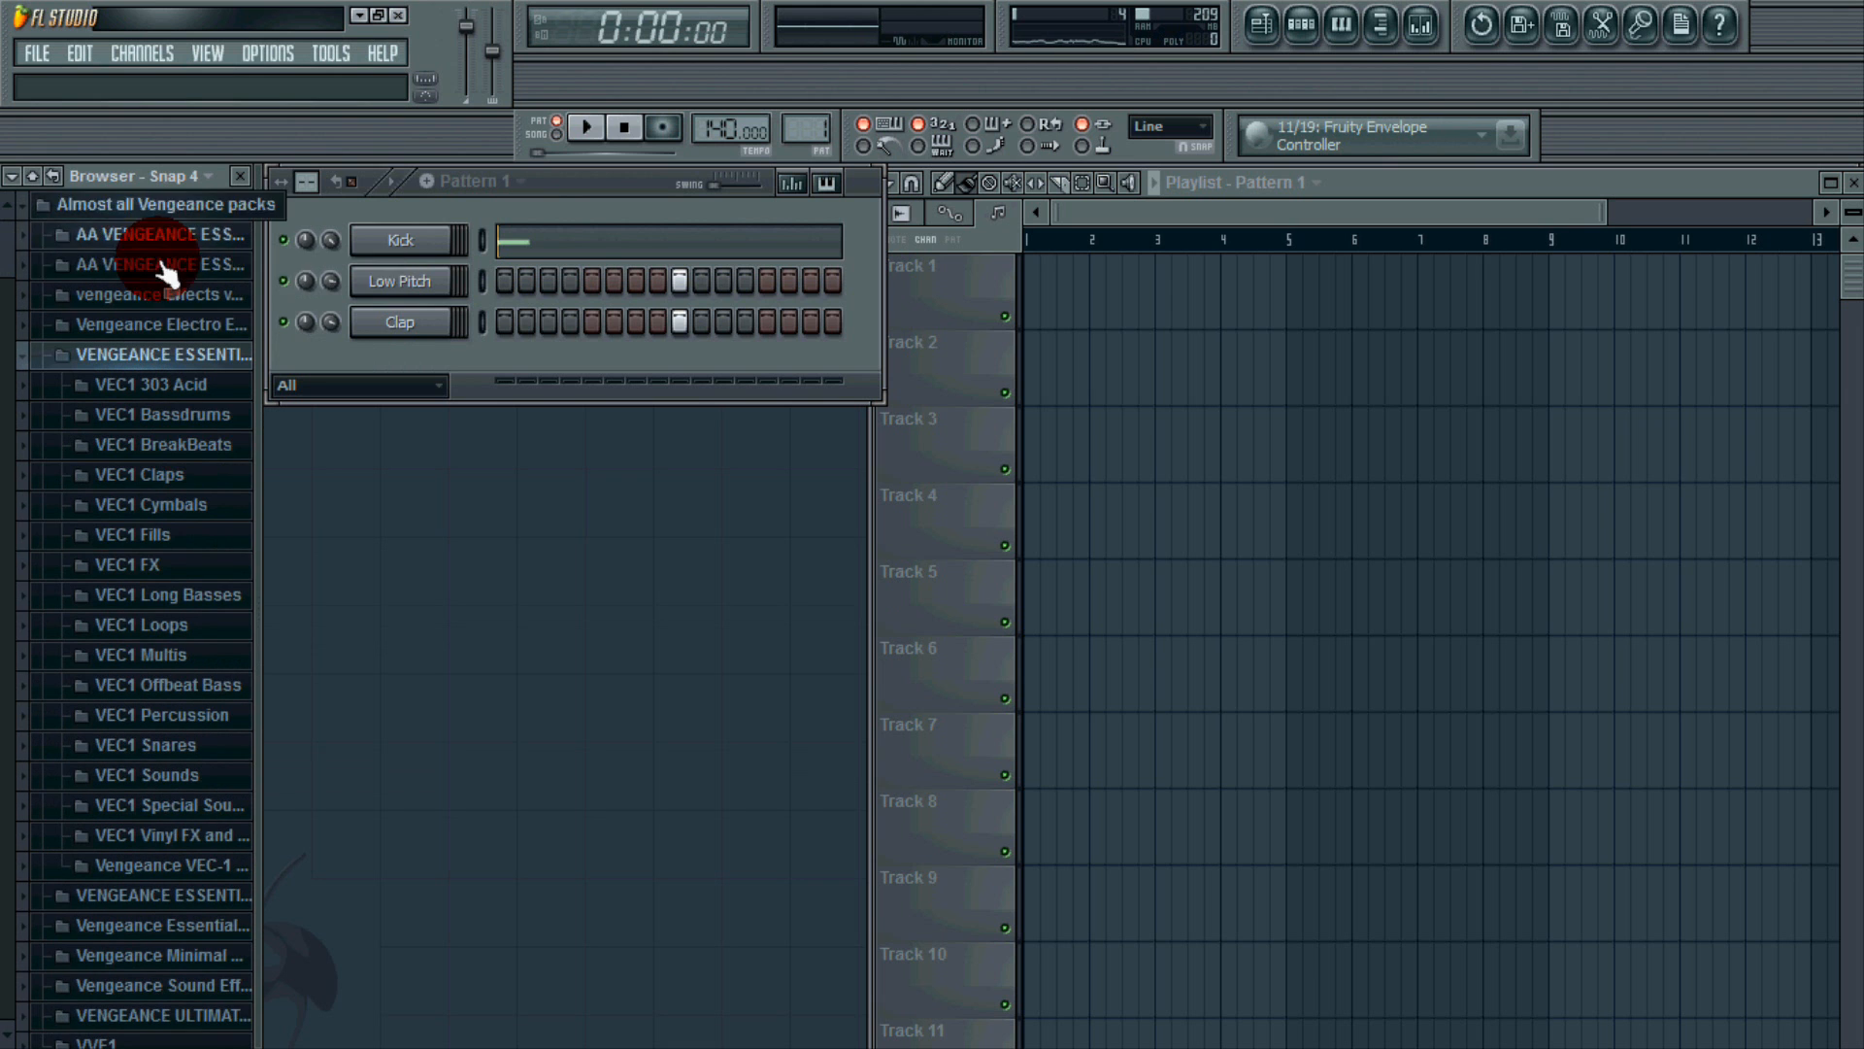
scroll(225, 410, down, 2)
scroll(199, 456, up, 2)
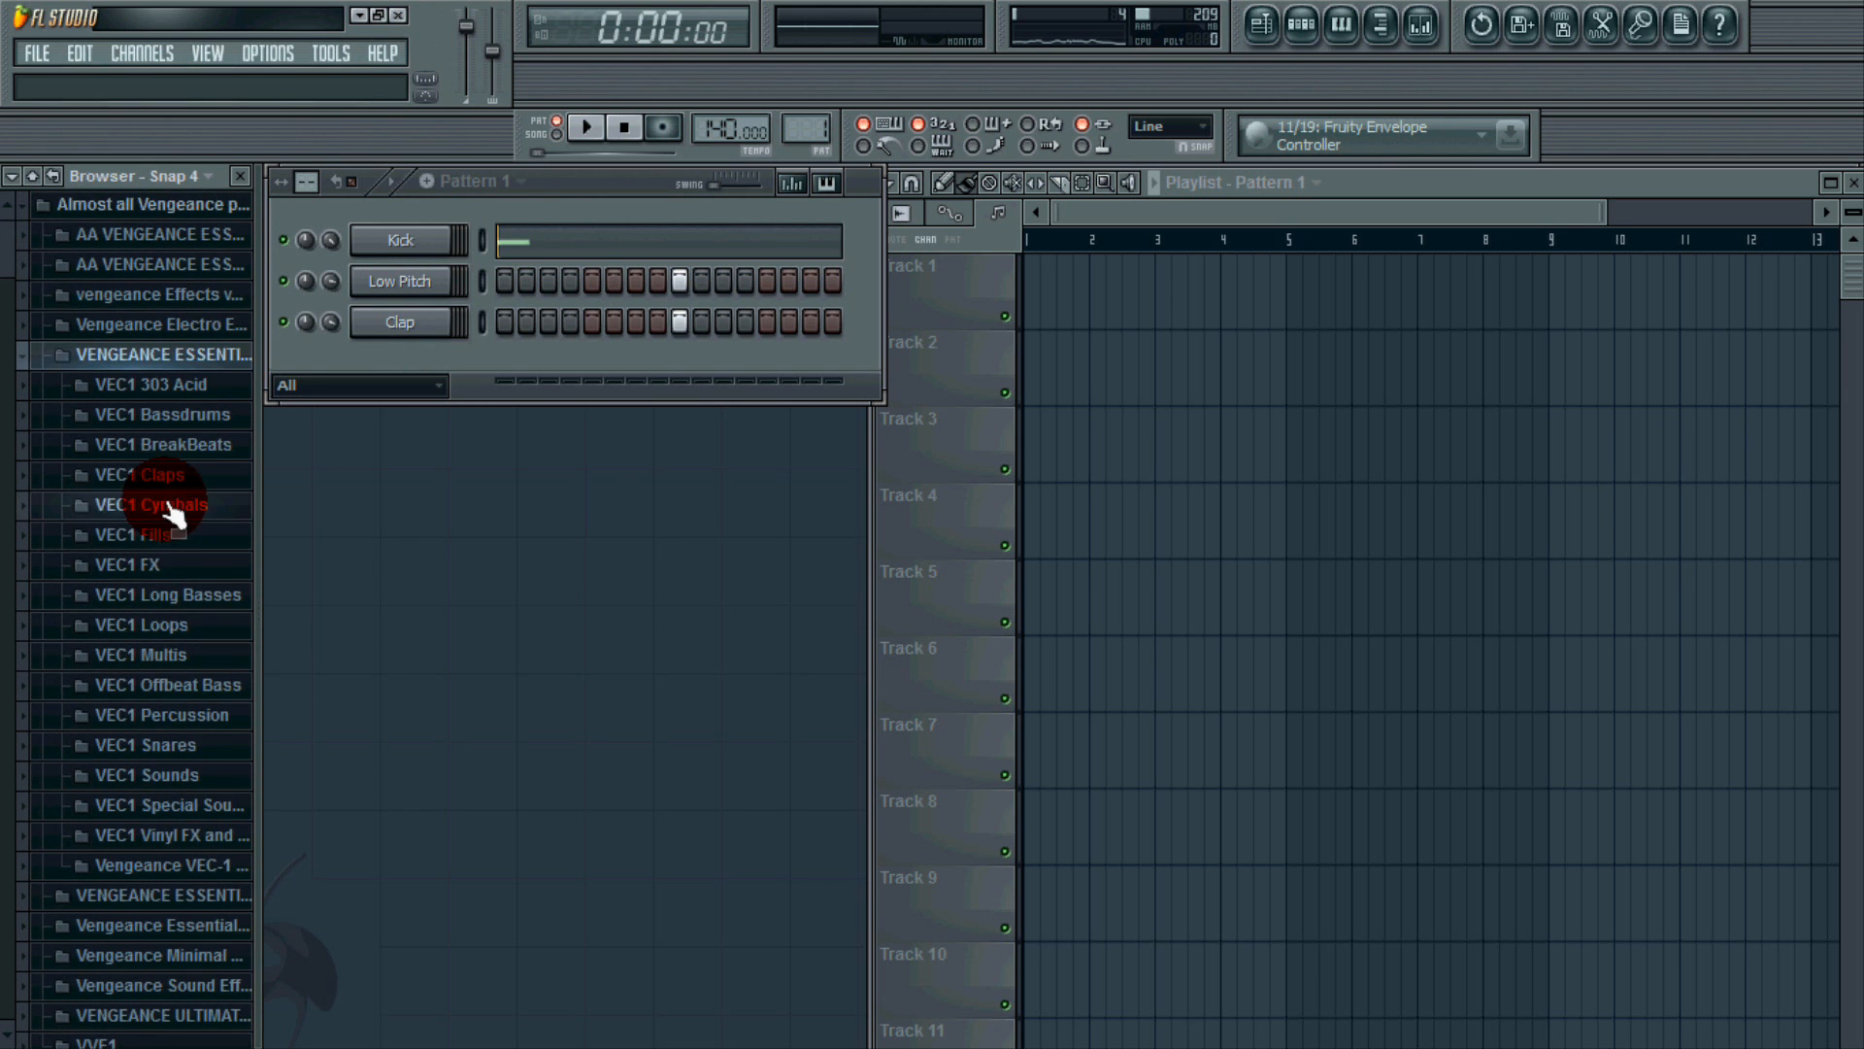
click(170, 493)
scroll(170, 504, down, 2)
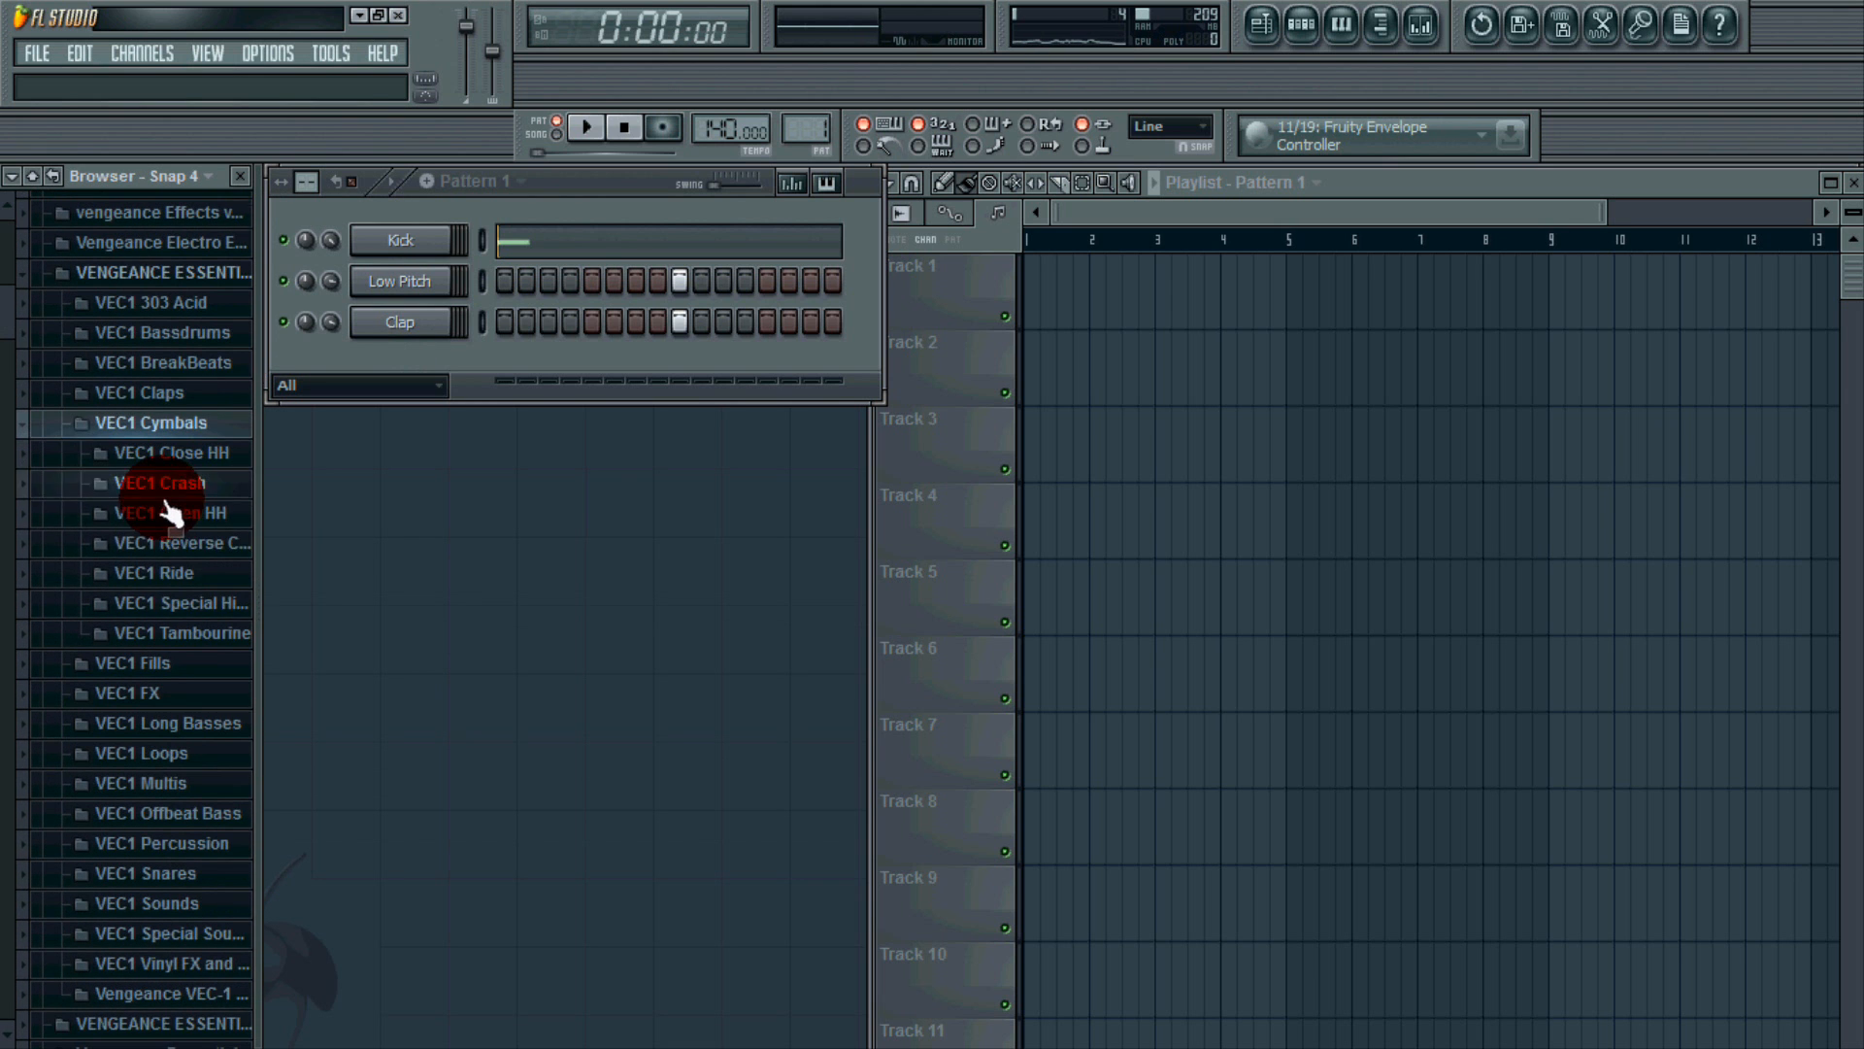
click(166, 575)
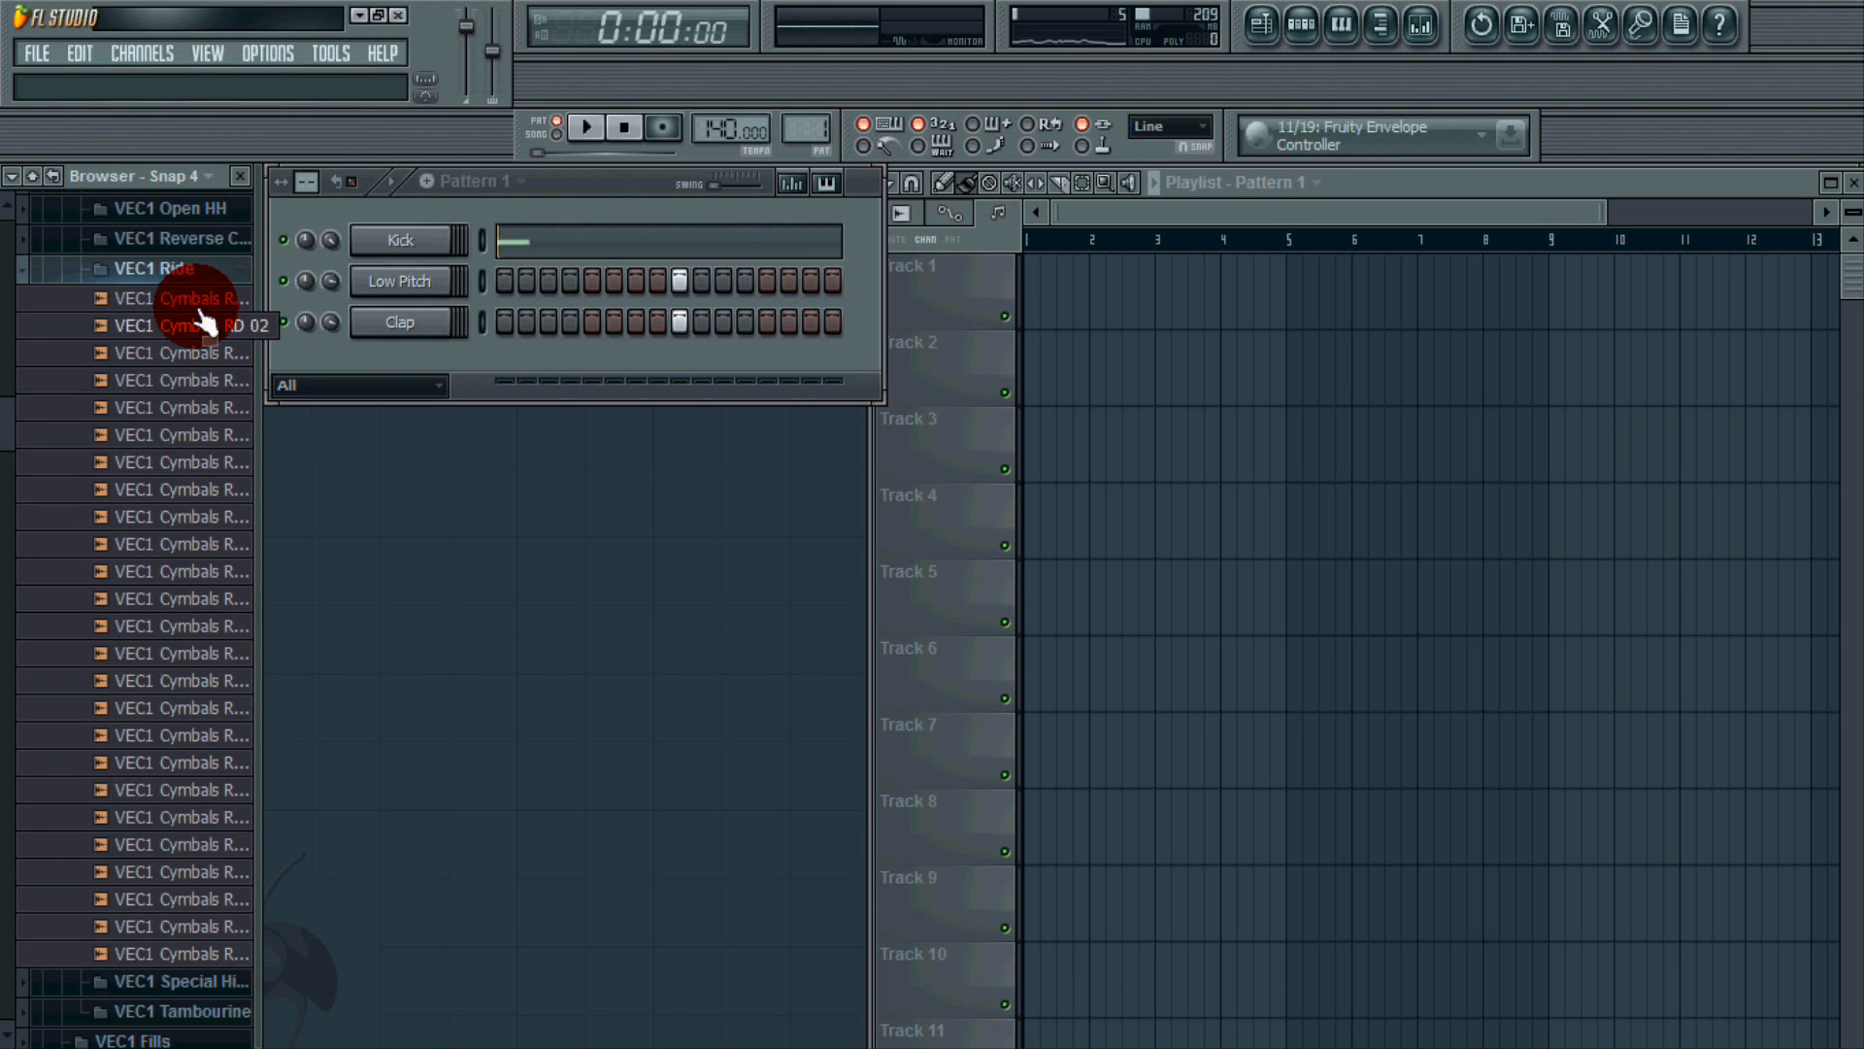
Audition the VEC1 Cymbals ride samples between RD 01 and RD 09.
drag(202, 313, 444, 347)
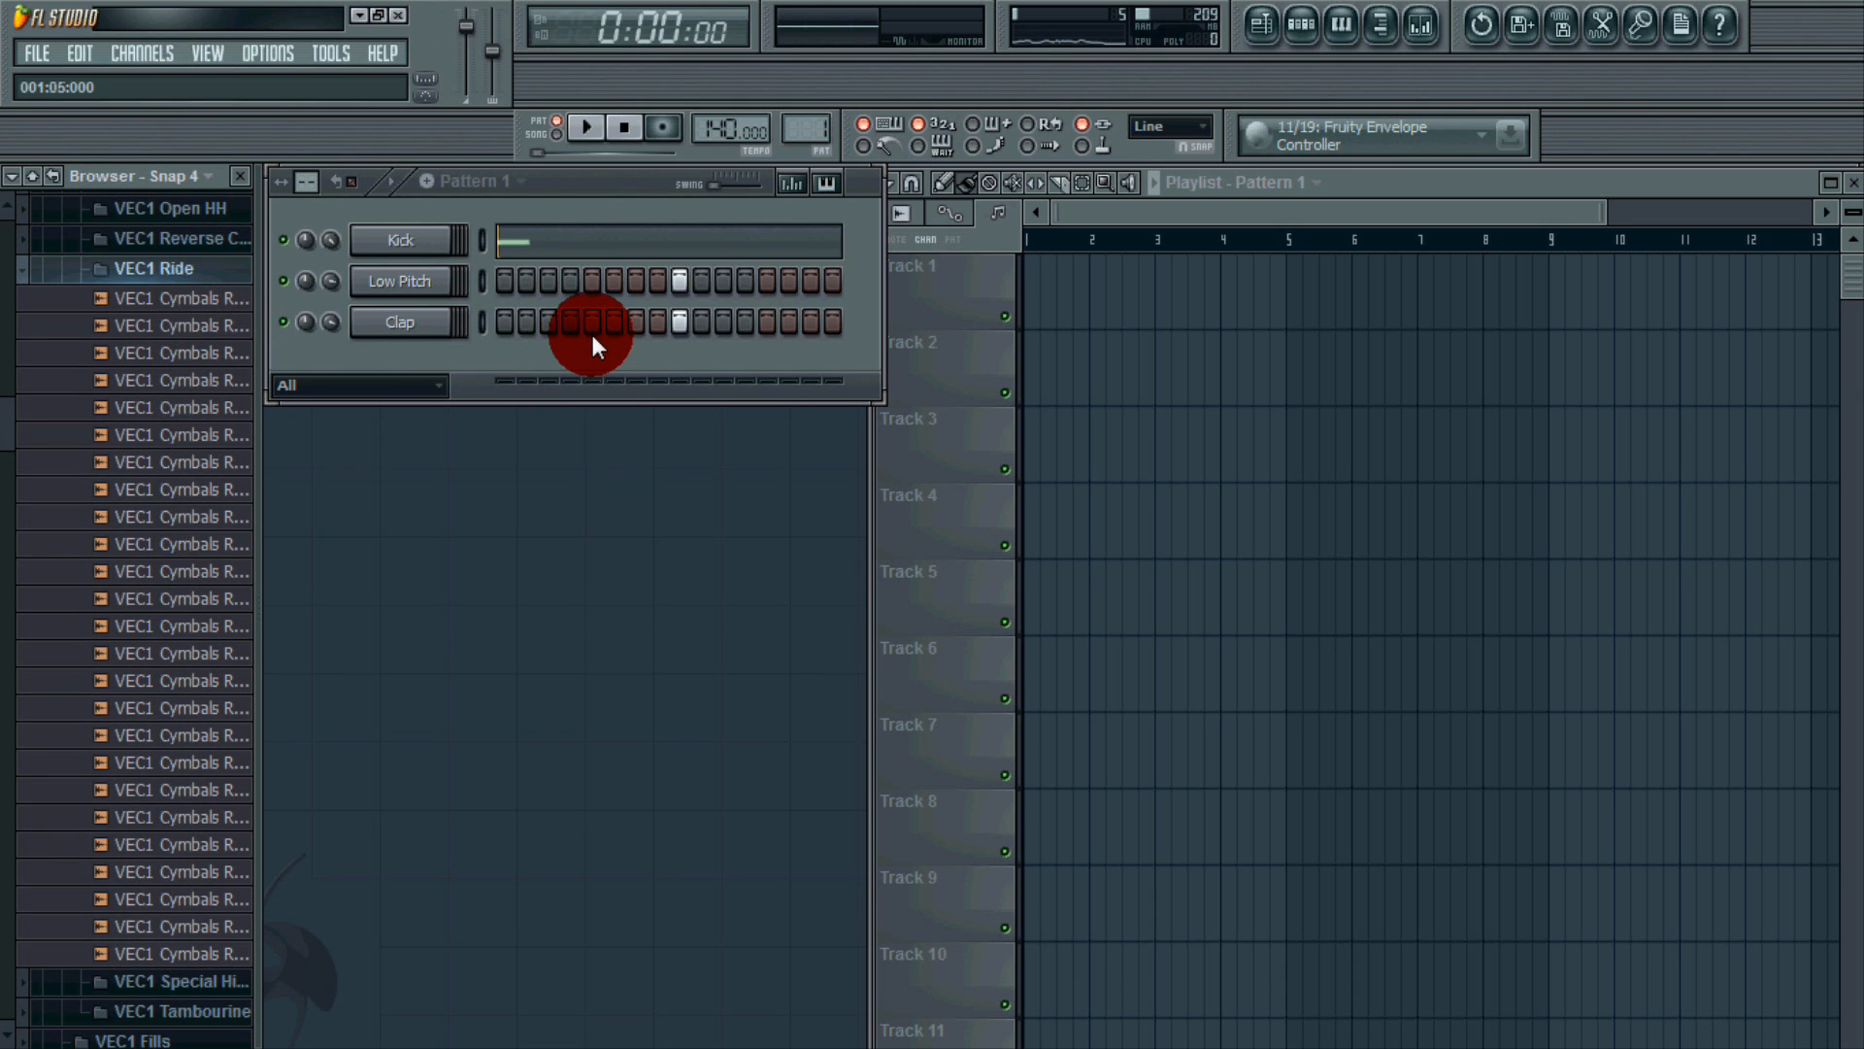
drag(595, 338, 243, 323)
click(221, 297)
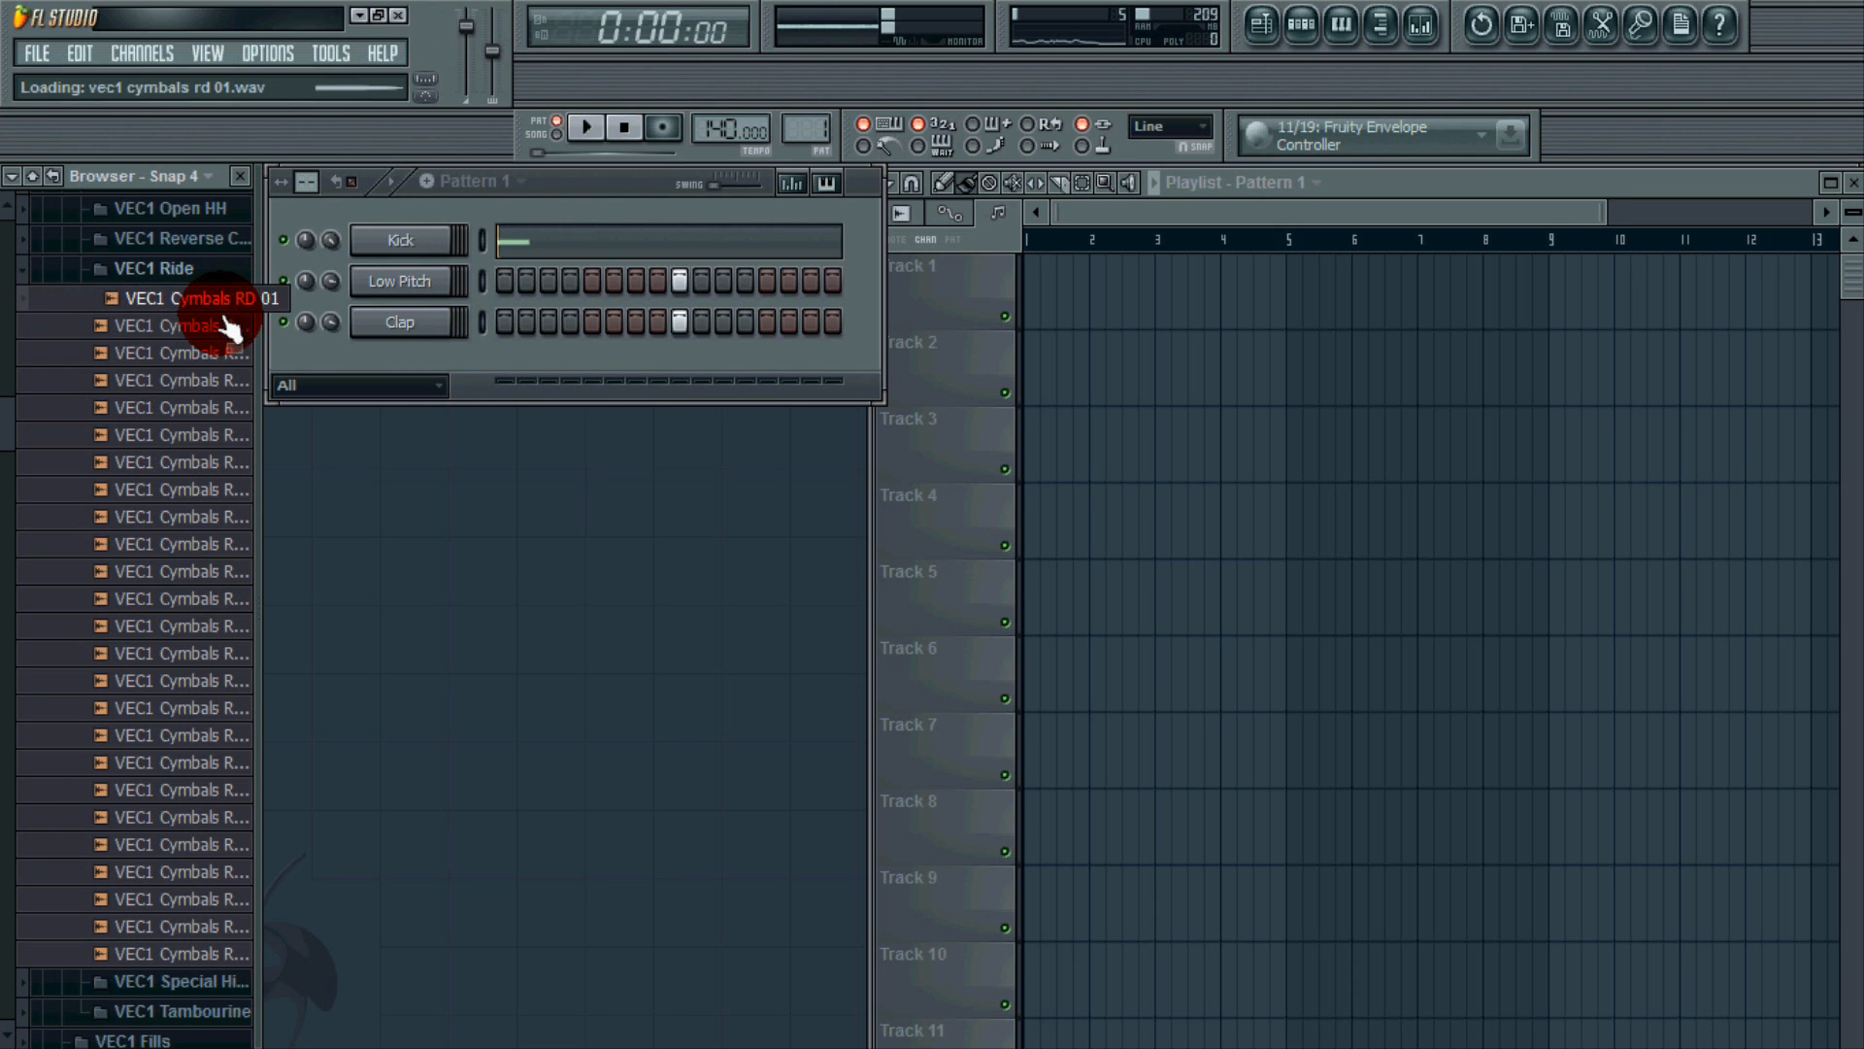
click(222, 329)
click(225, 349)
click(222, 325)
click(229, 382)
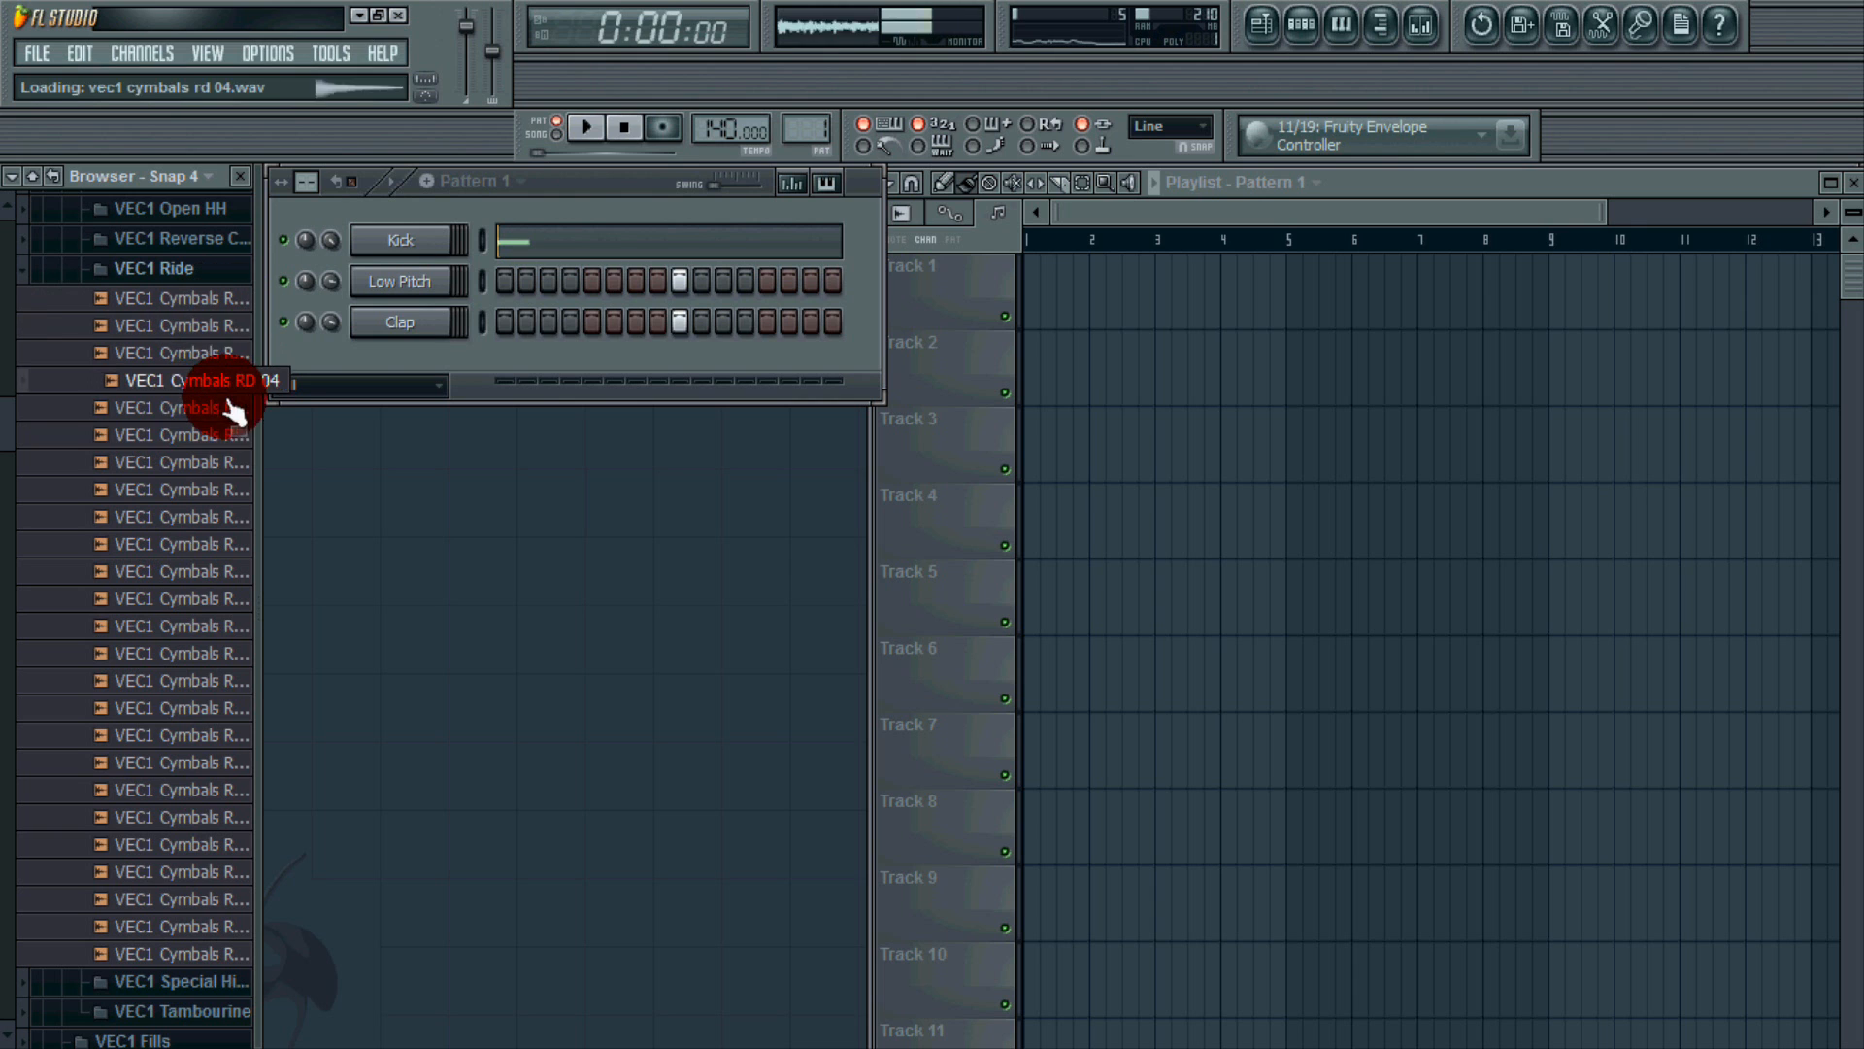
click(218, 434)
click(223, 354)
click(220, 328)
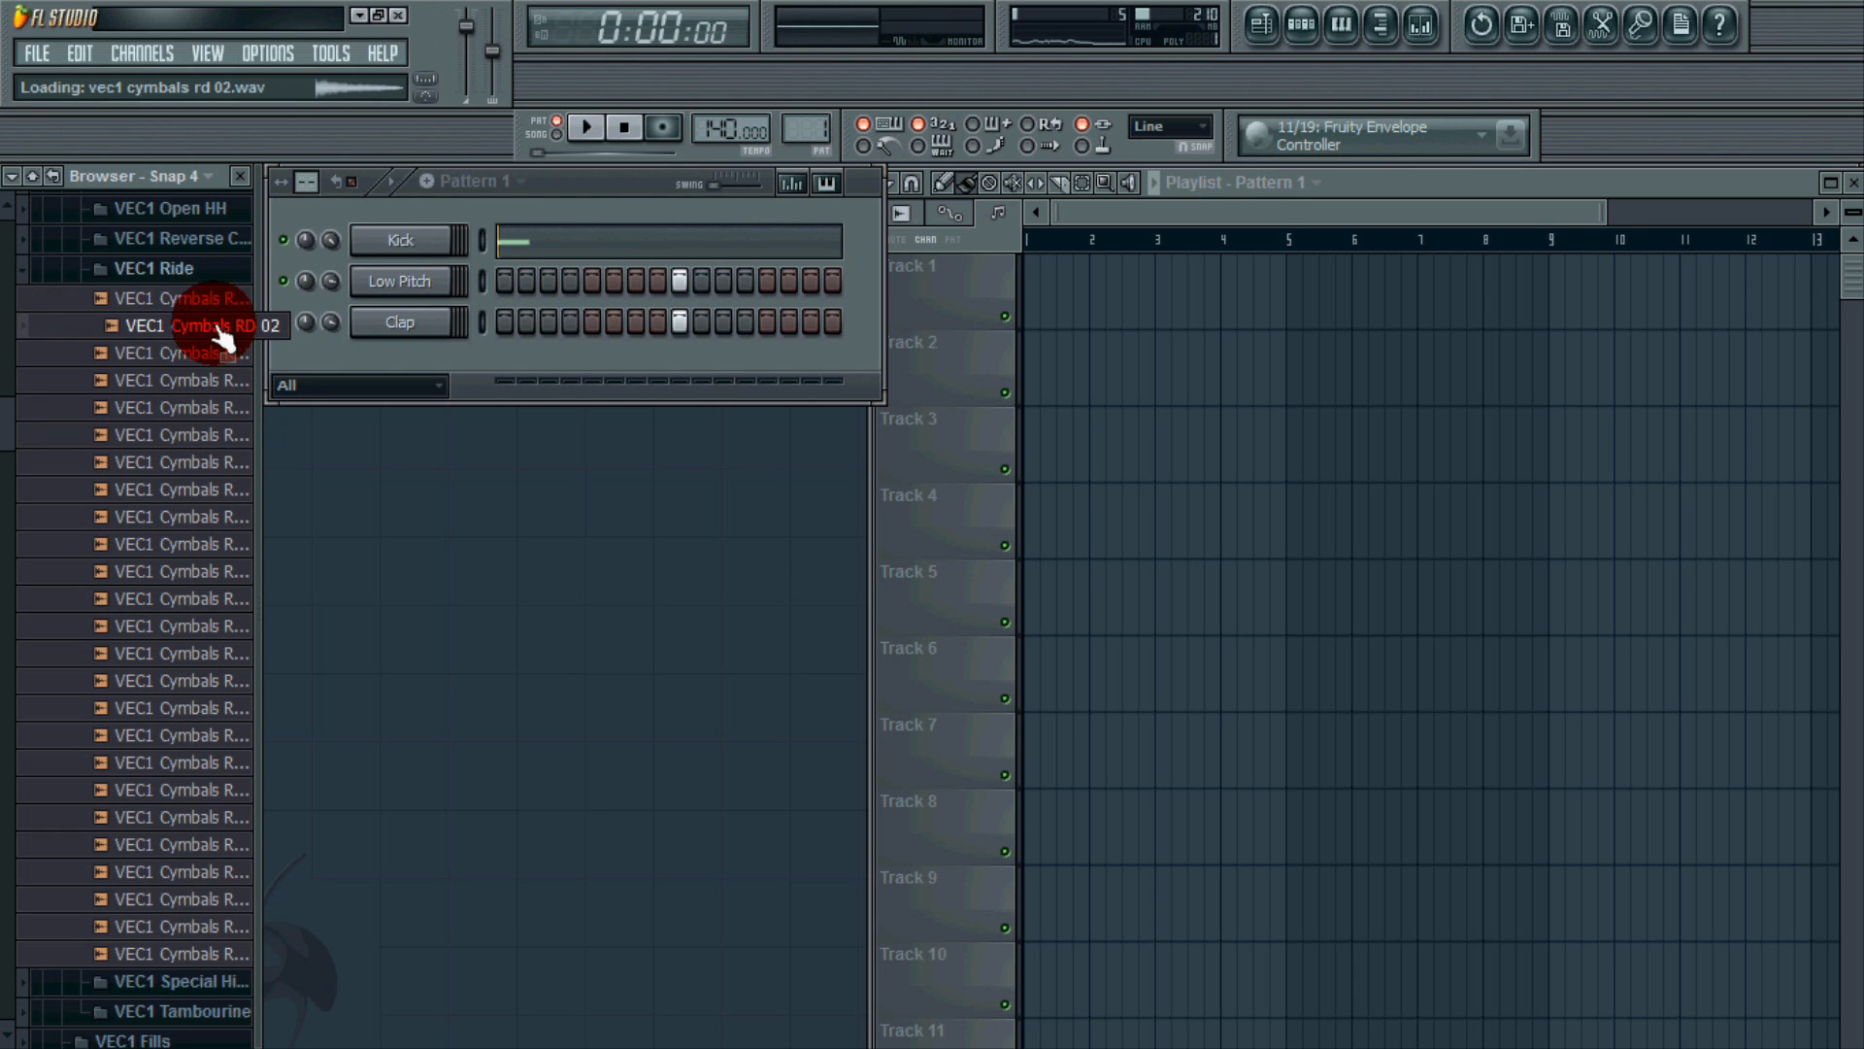
click(220, 467)
click(220, 488)
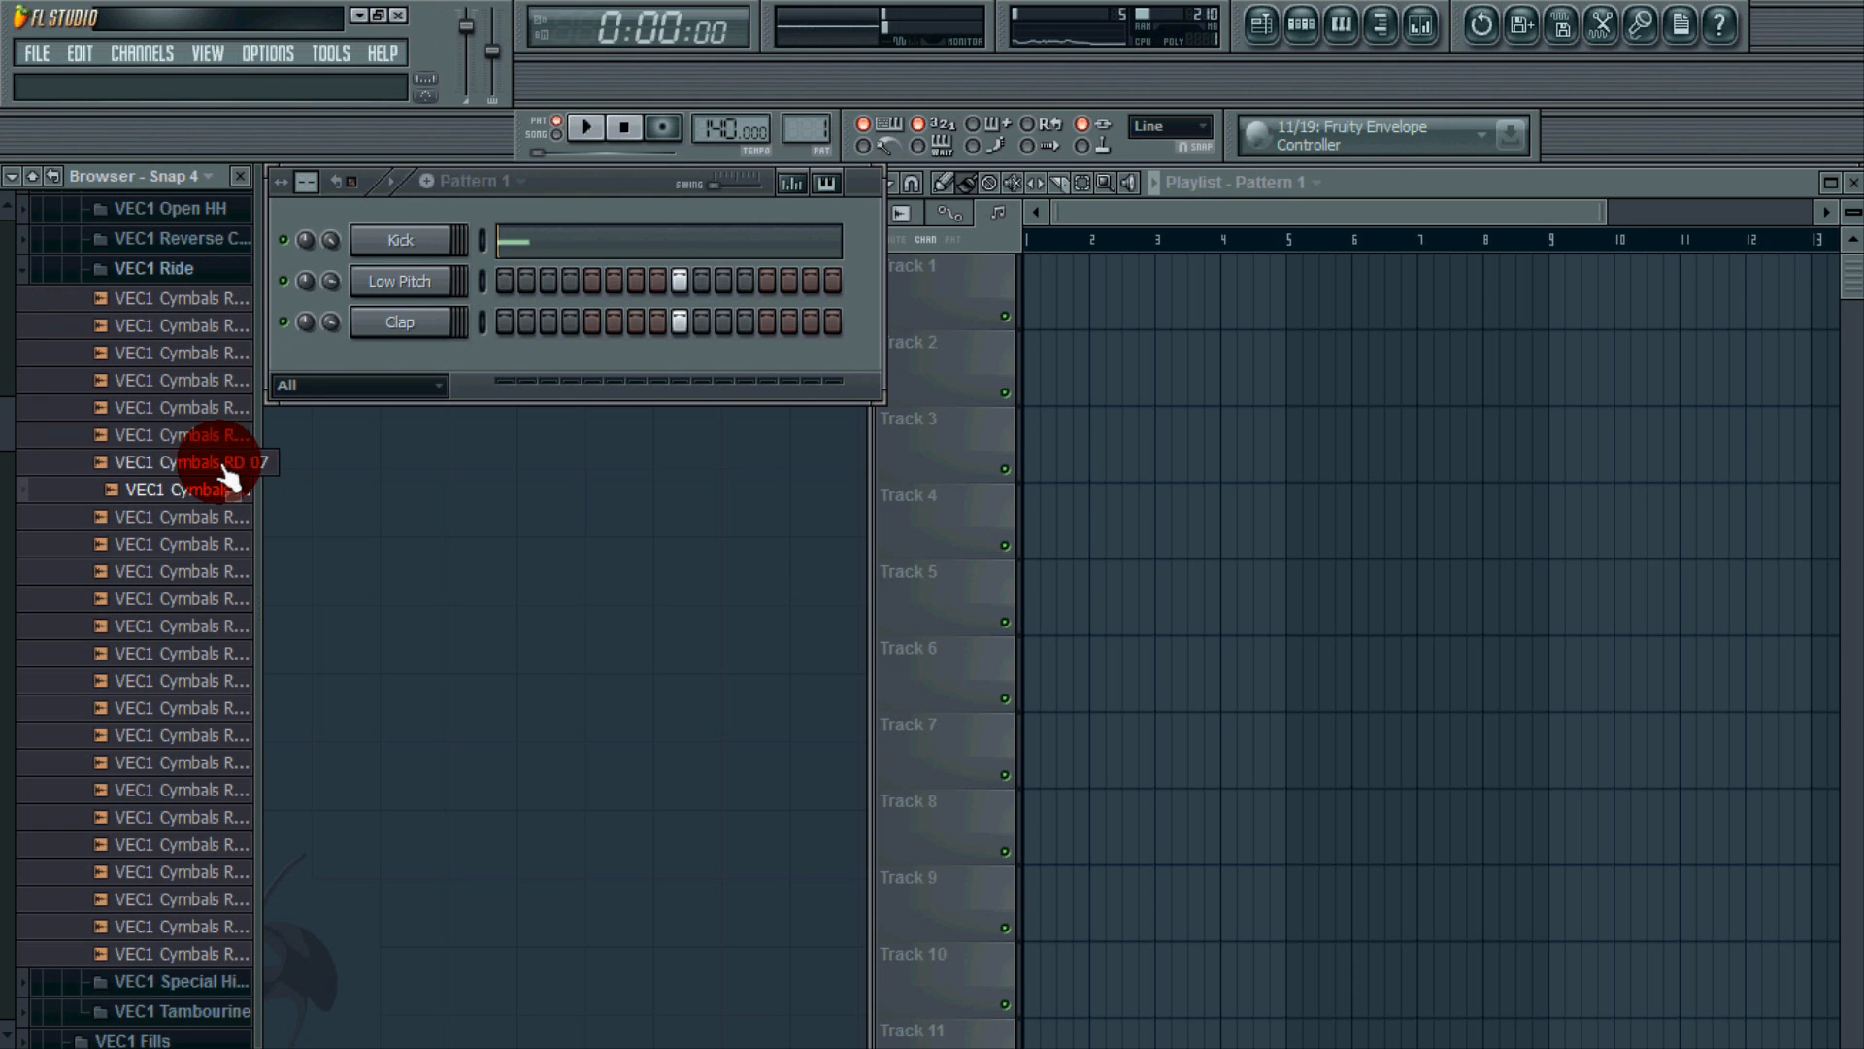
click(199, 521)
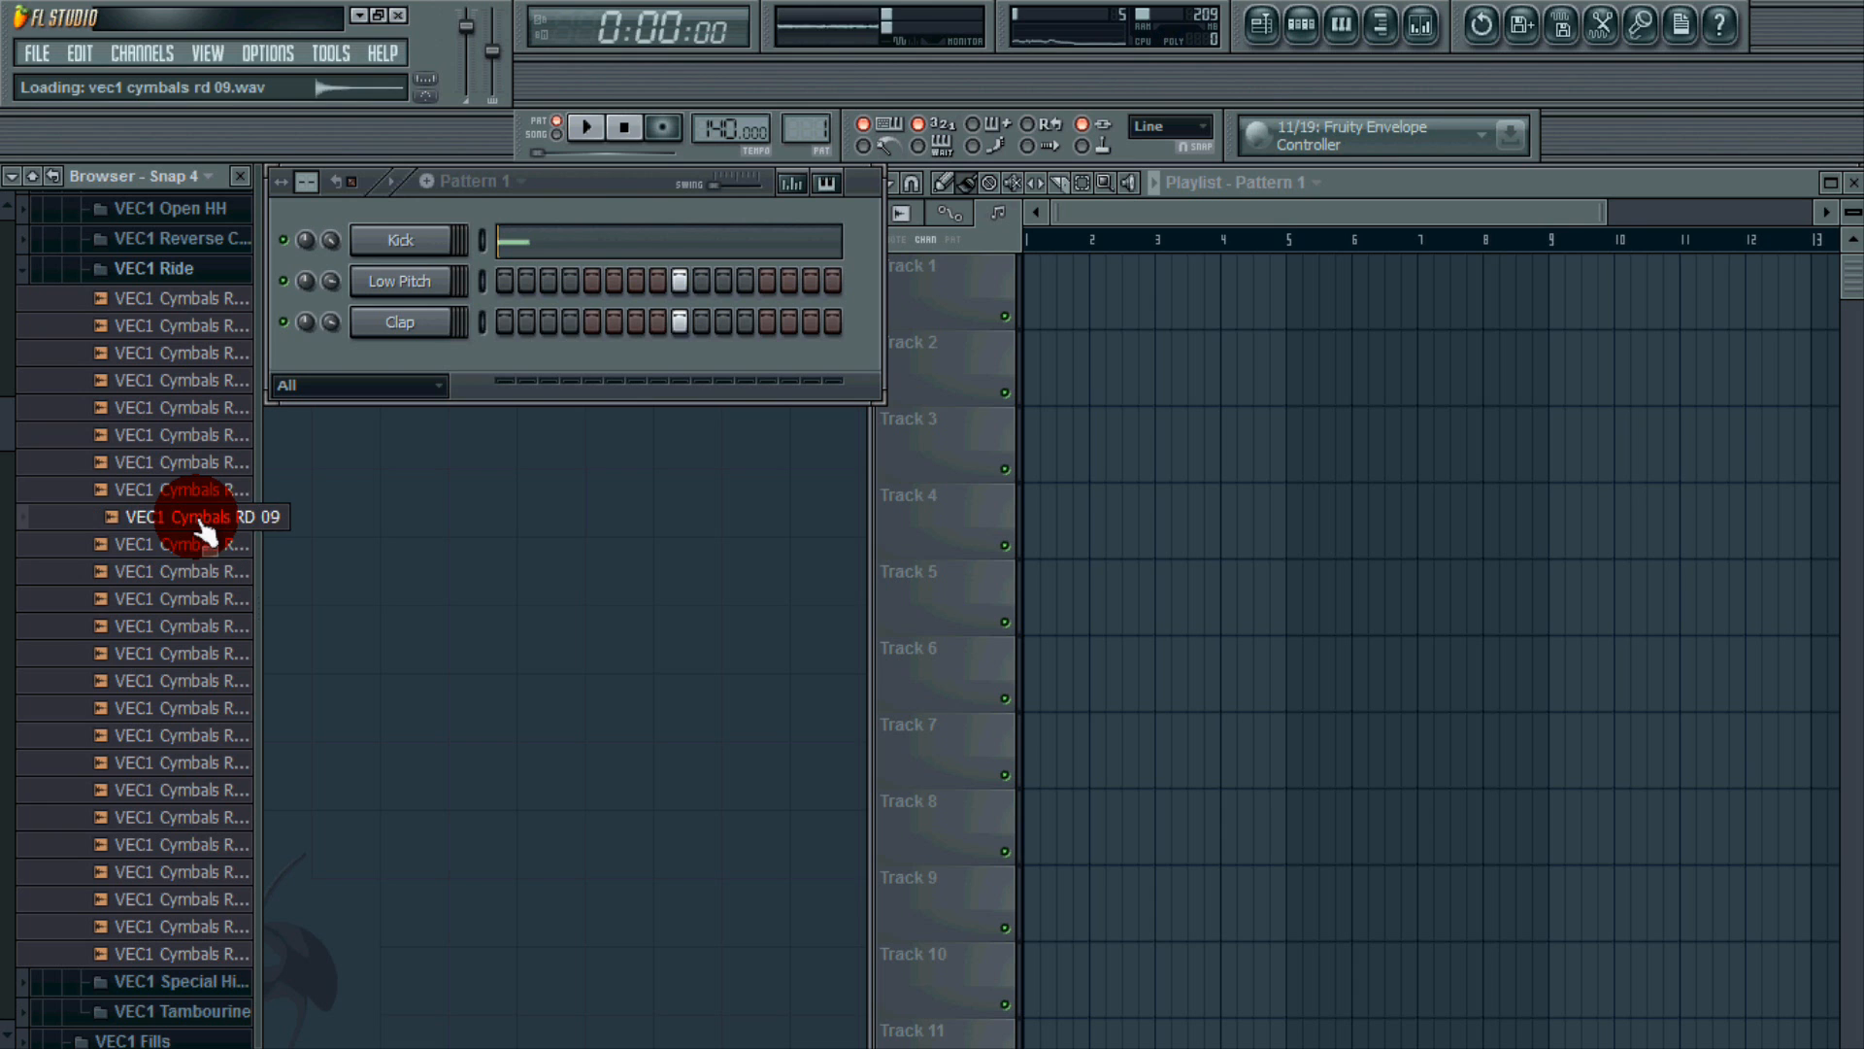
Audition the following ride samples, add VEC1 Cymbals RD 12 as a new channel below the Clap, and collapse the Ride folder.
key(Down)
key(Down)
key(Up)
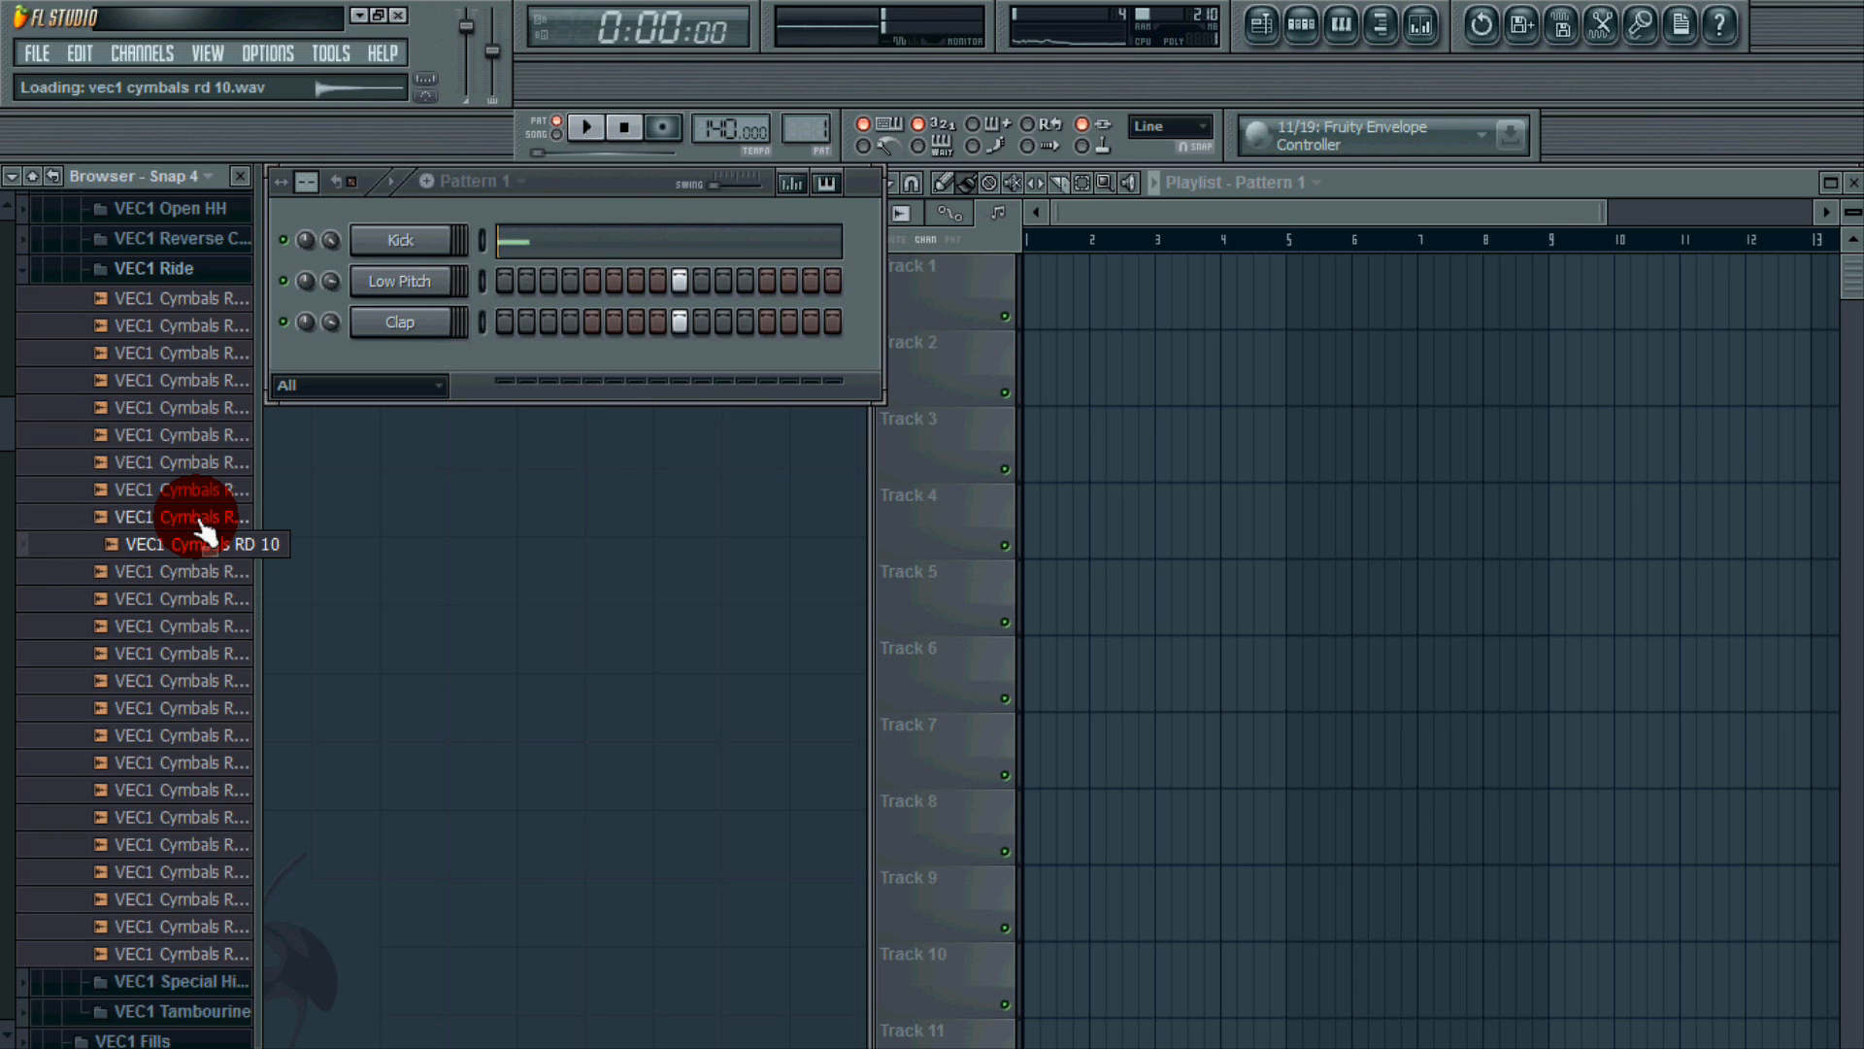
key(Down)
click(205, 598)
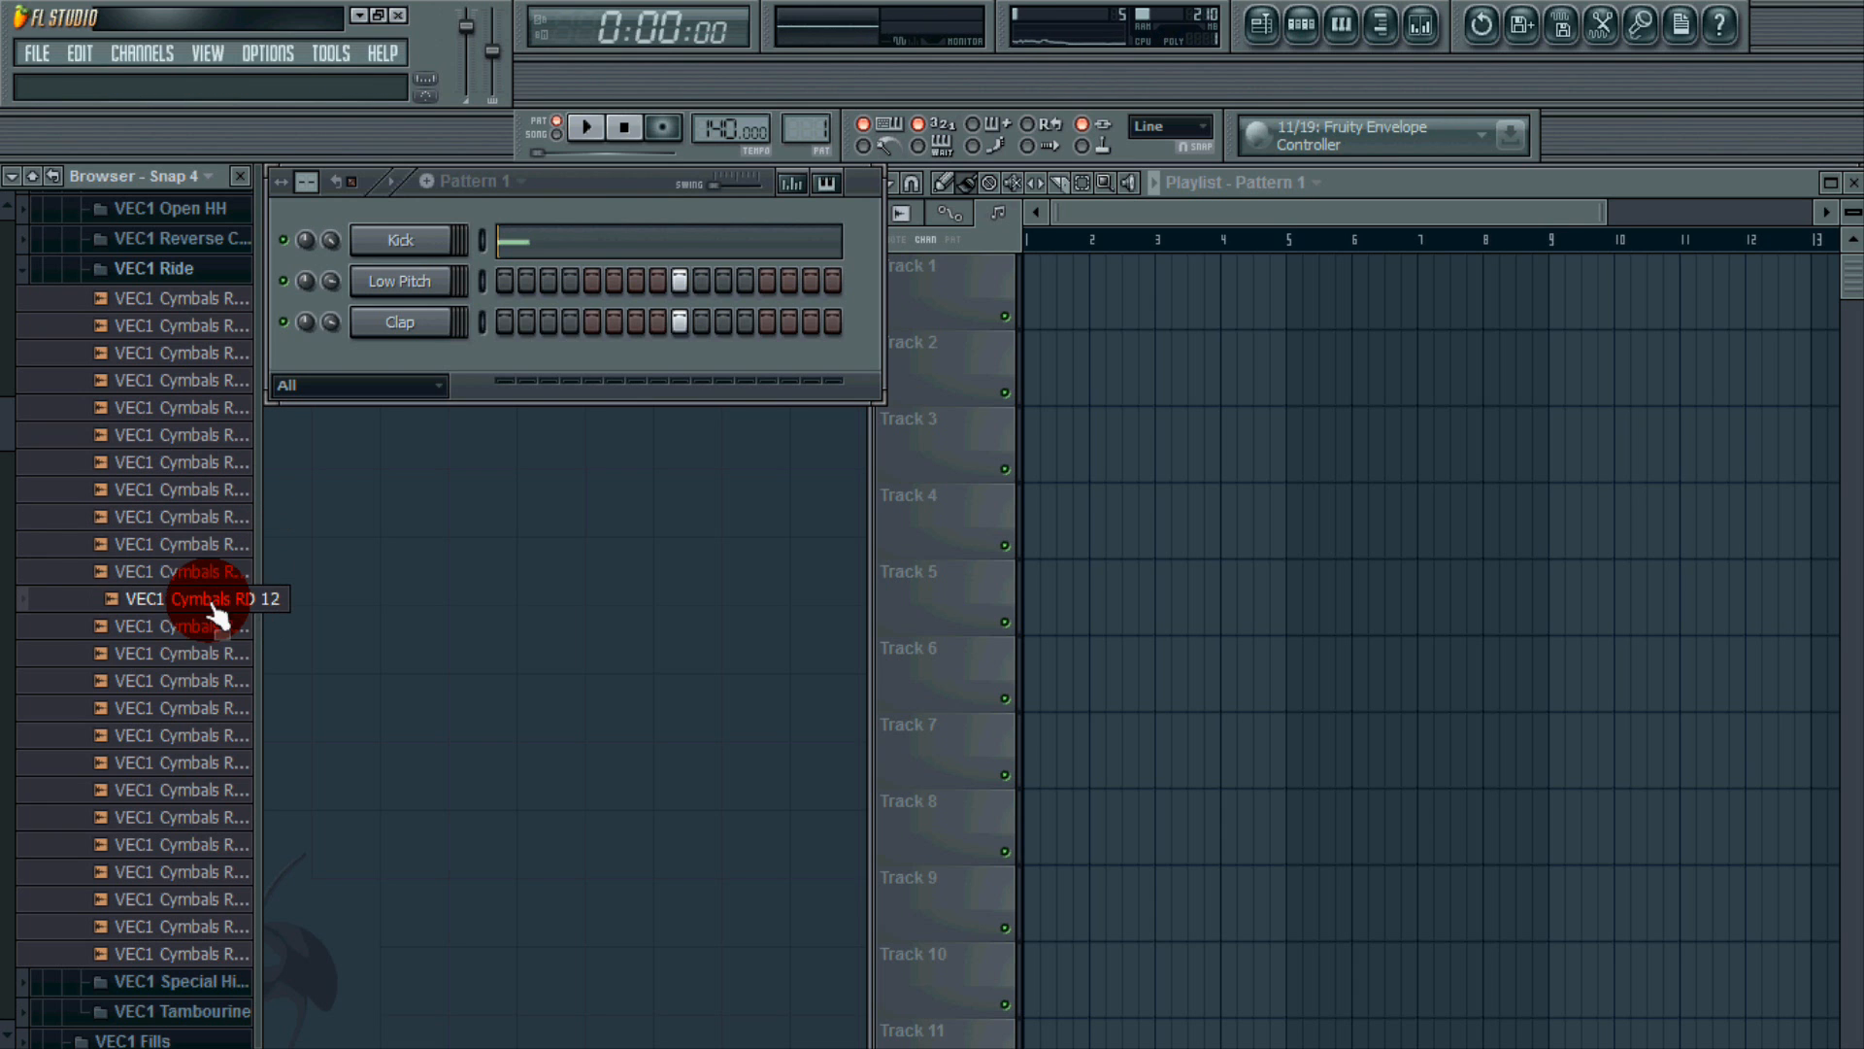
drag(212, 604, 405, 353)
click(179, 266)
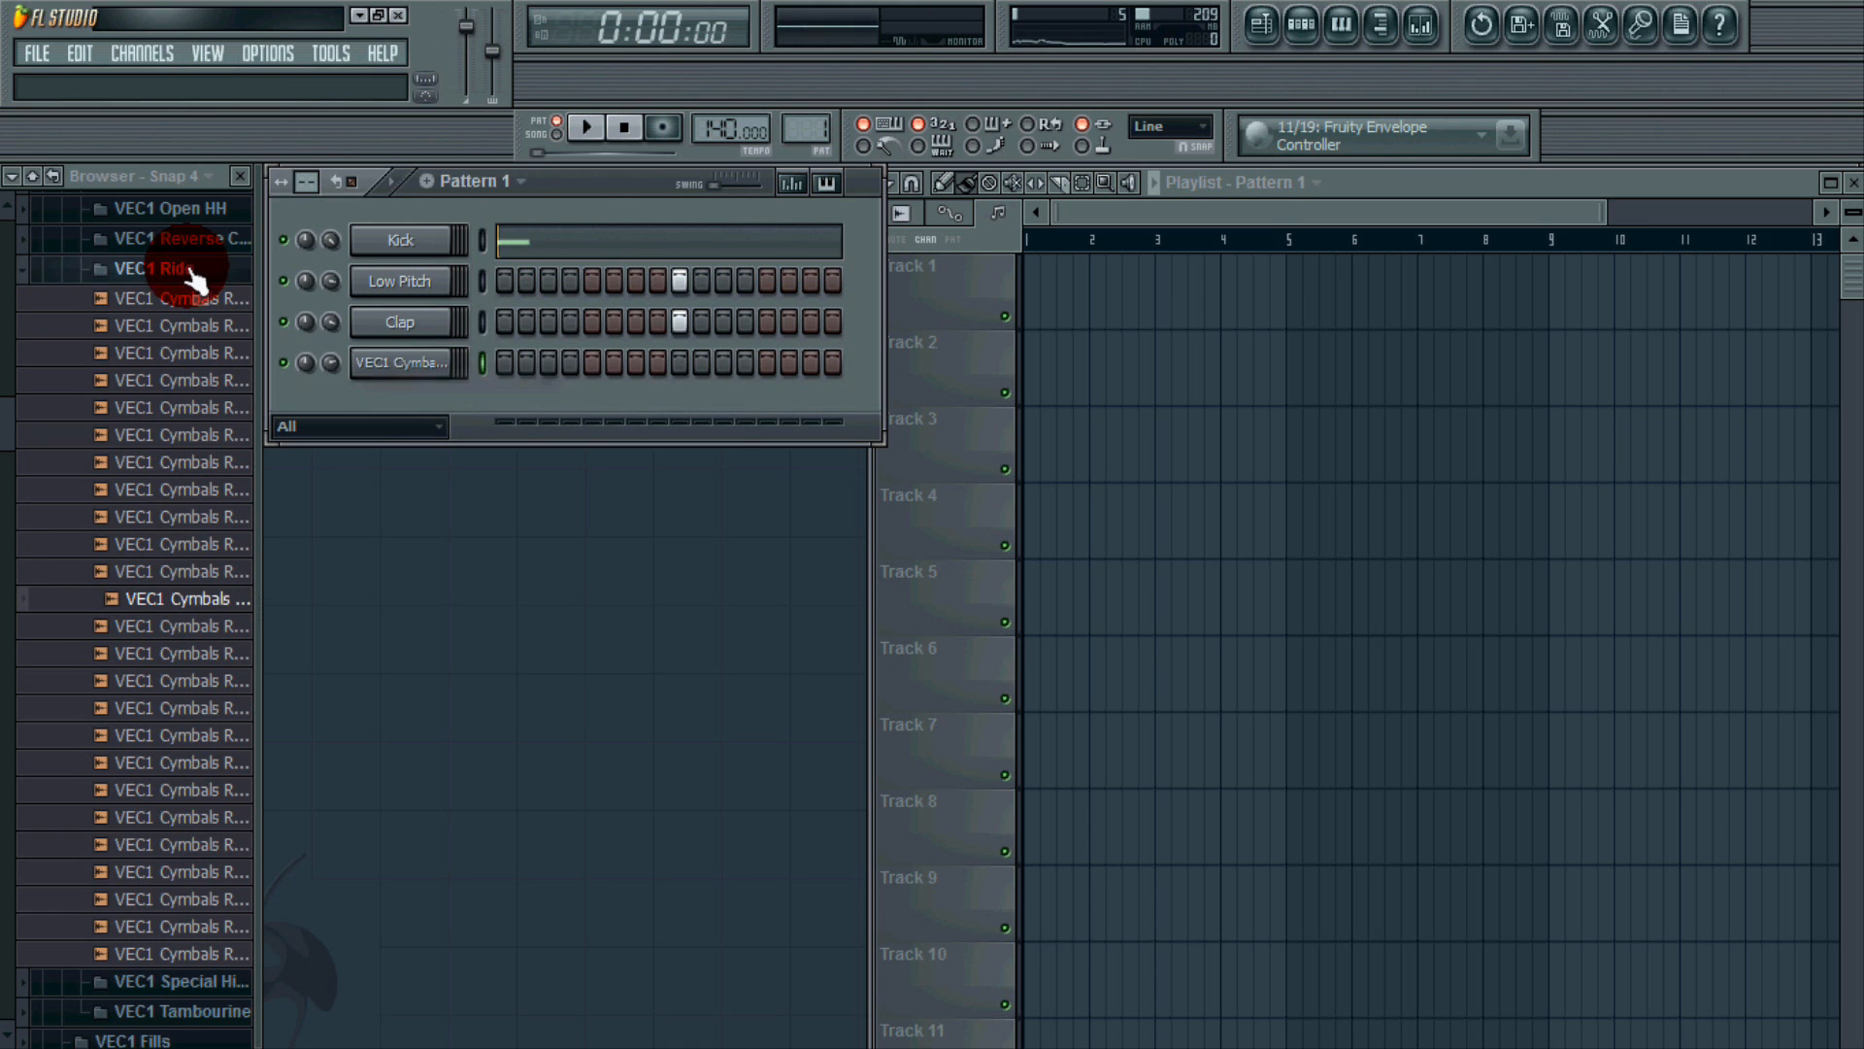
click(404, 608)
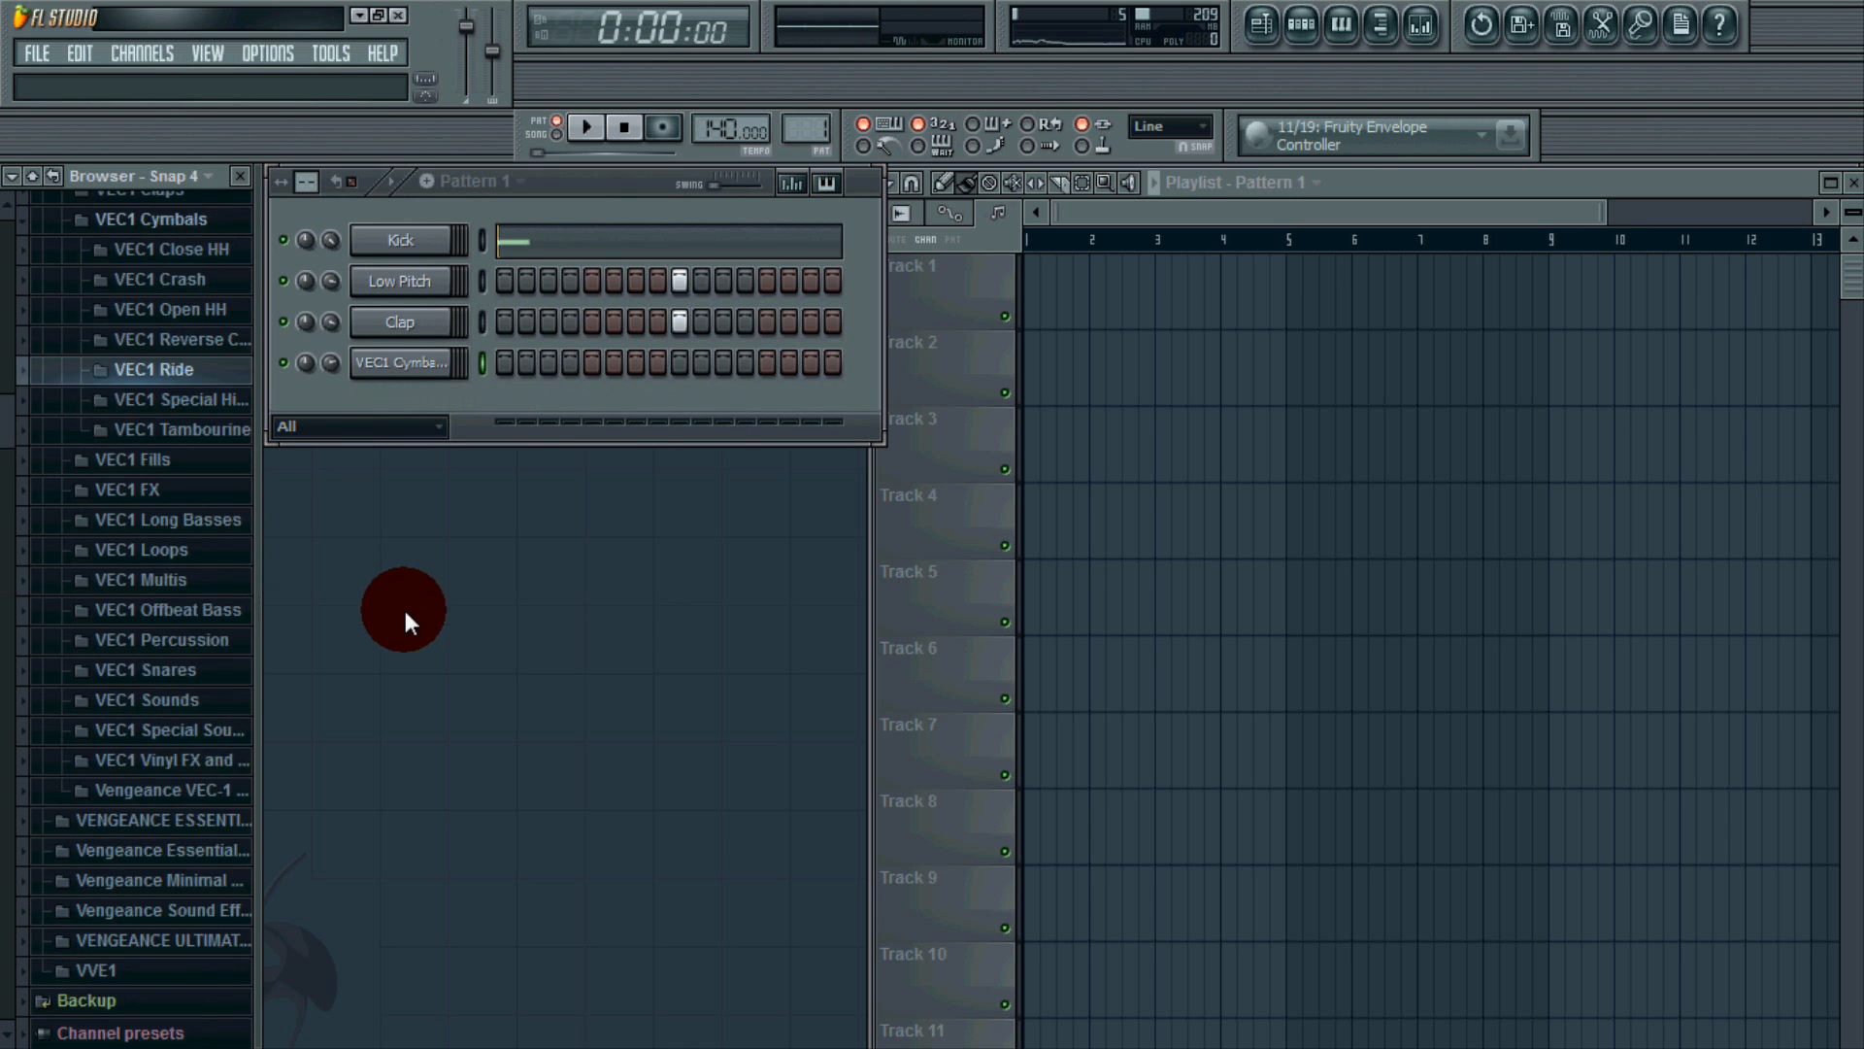
Place ride hits on steps 5 and 13, set the ride channel's volume to about 52%, and play the pattern.
click(591, 369)
click(379, 357)
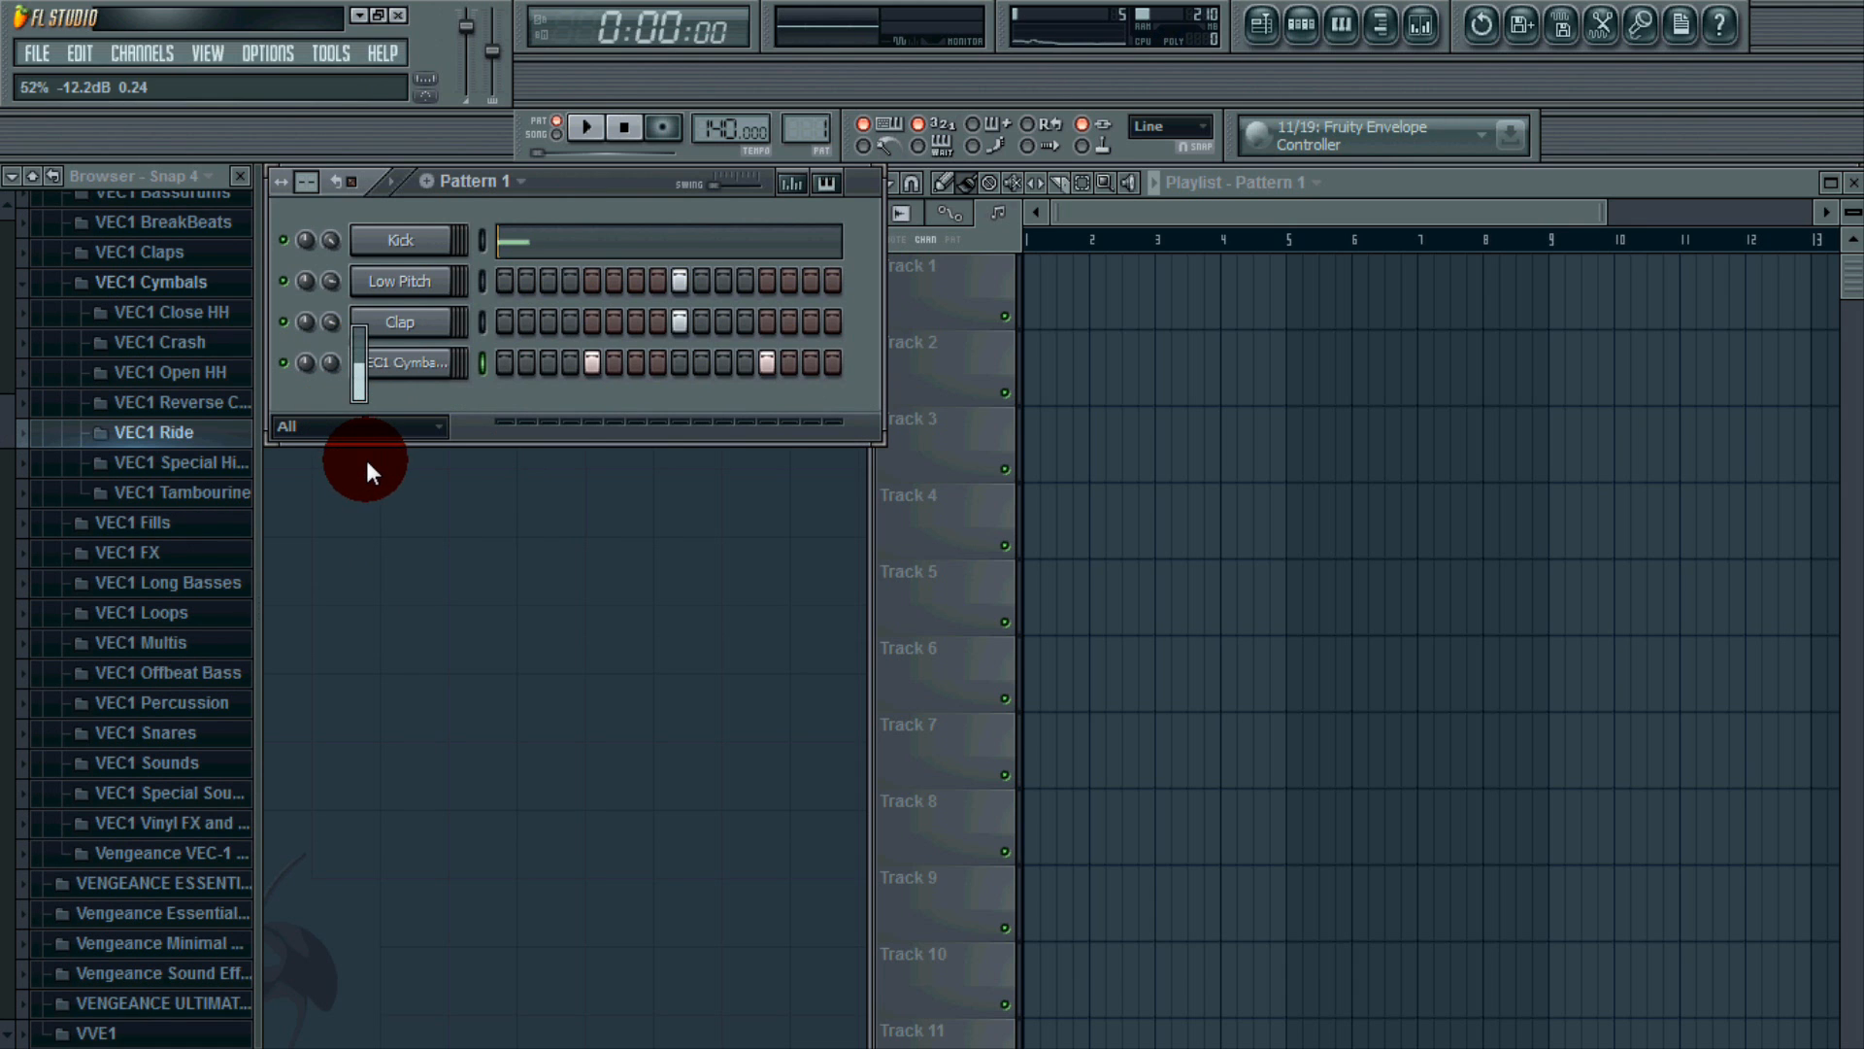
click(612, 254)
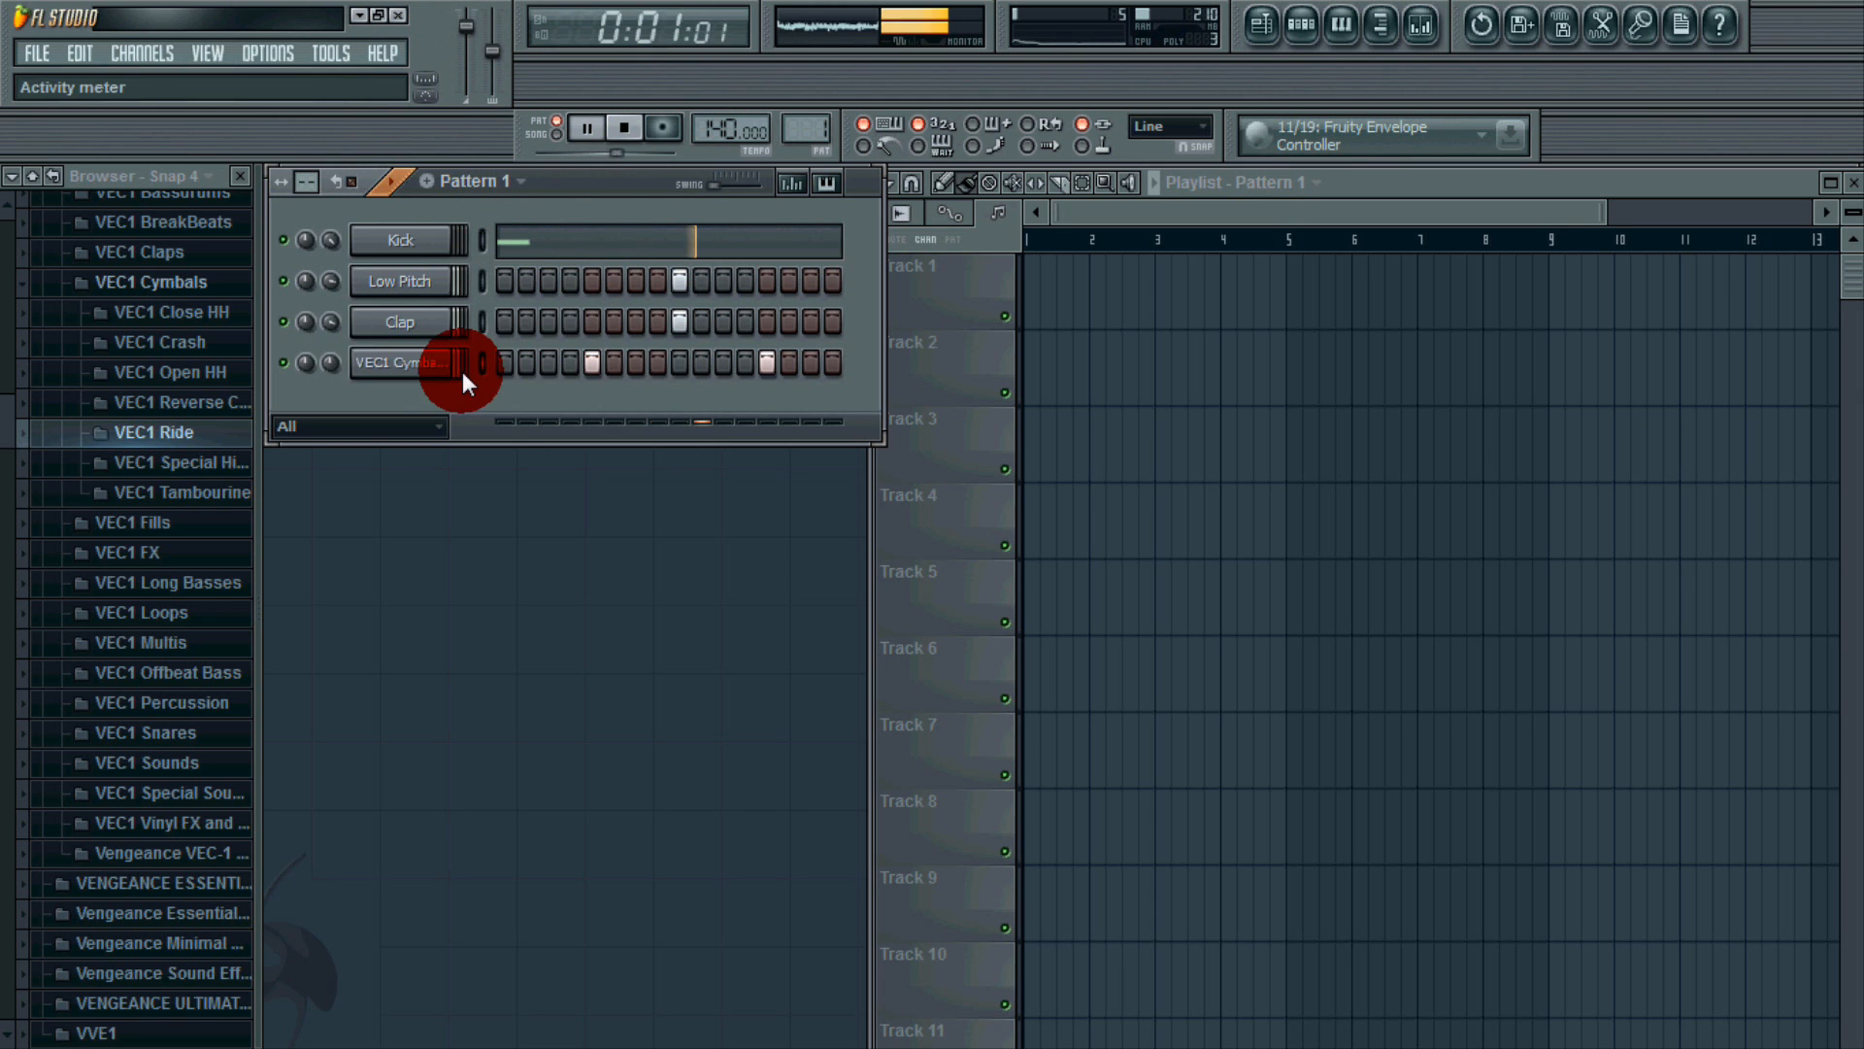
mouse_move(331, 359)
mouse_down()
mouse_move(332, 322)
mouse_move(329, 359)
mouse_up()
Stop playback and route the ride cymbal channel to mixer insert 4.
click(396, 383)
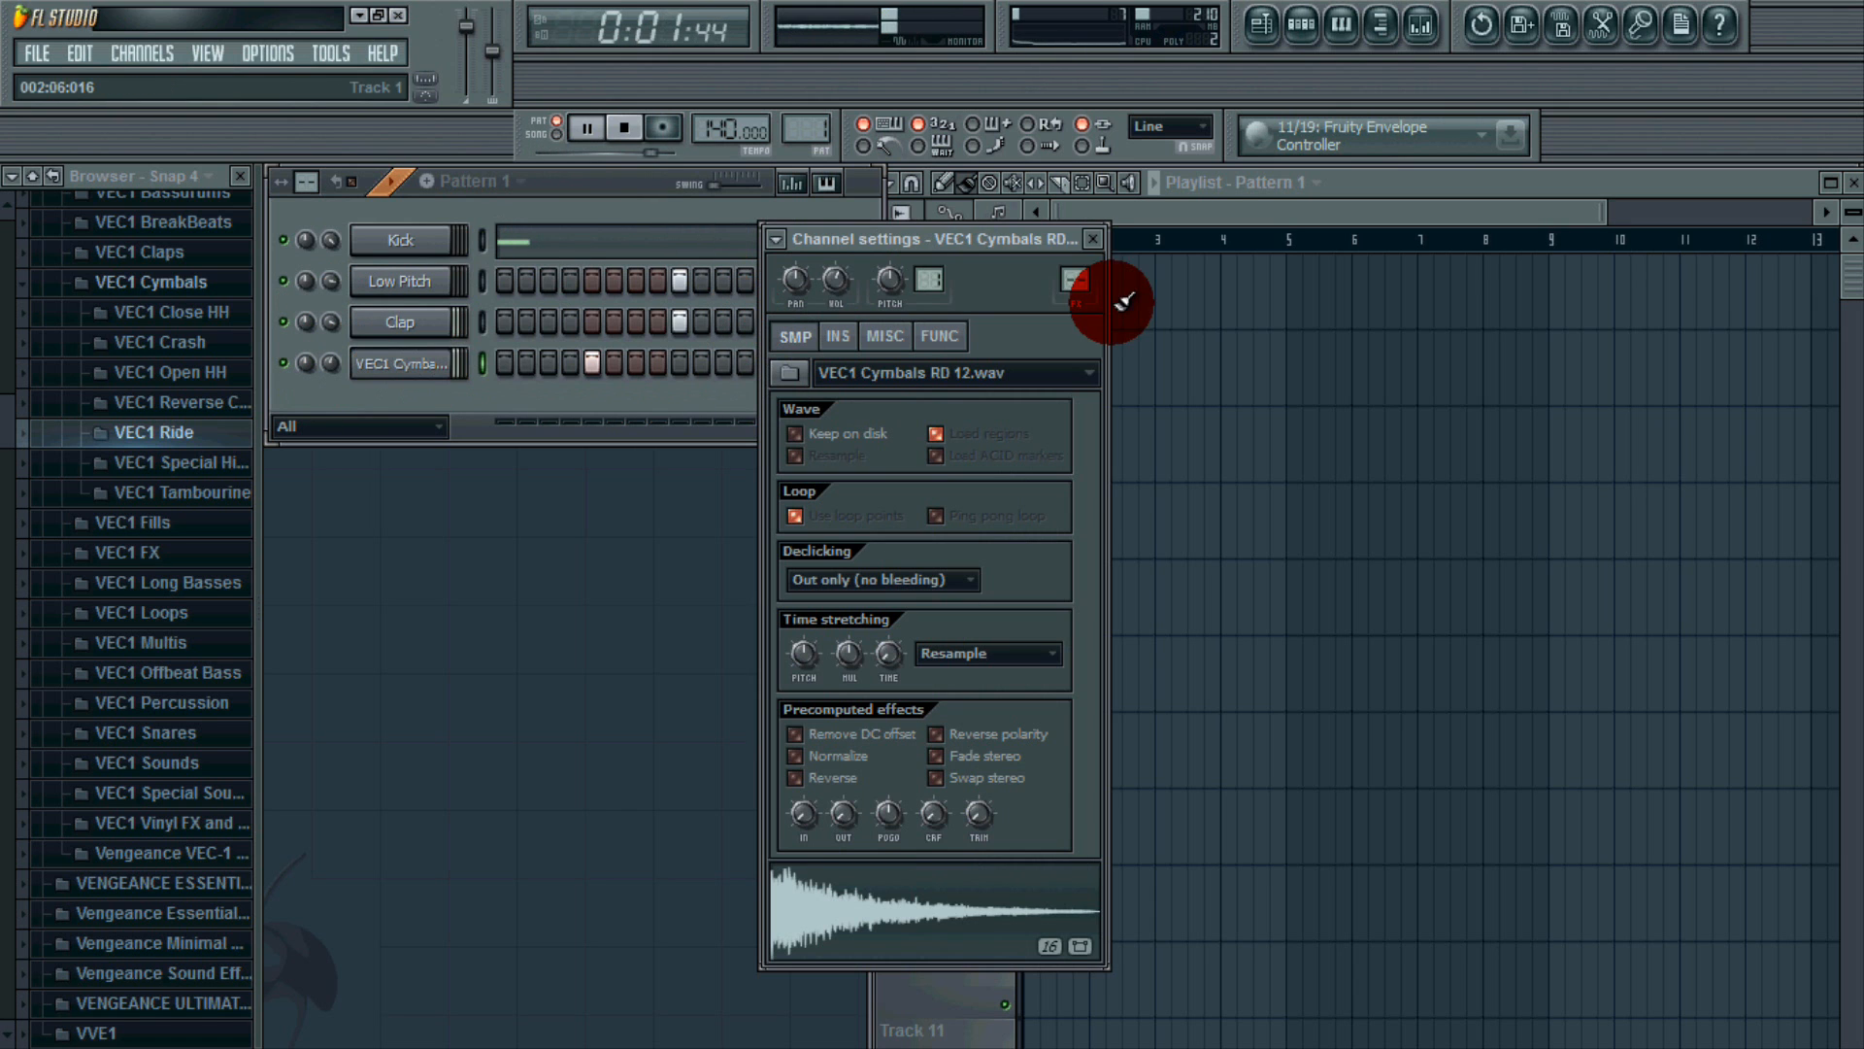
click(728, 136)
click(624, 128)
drag(1068, 280, 1076, 225)
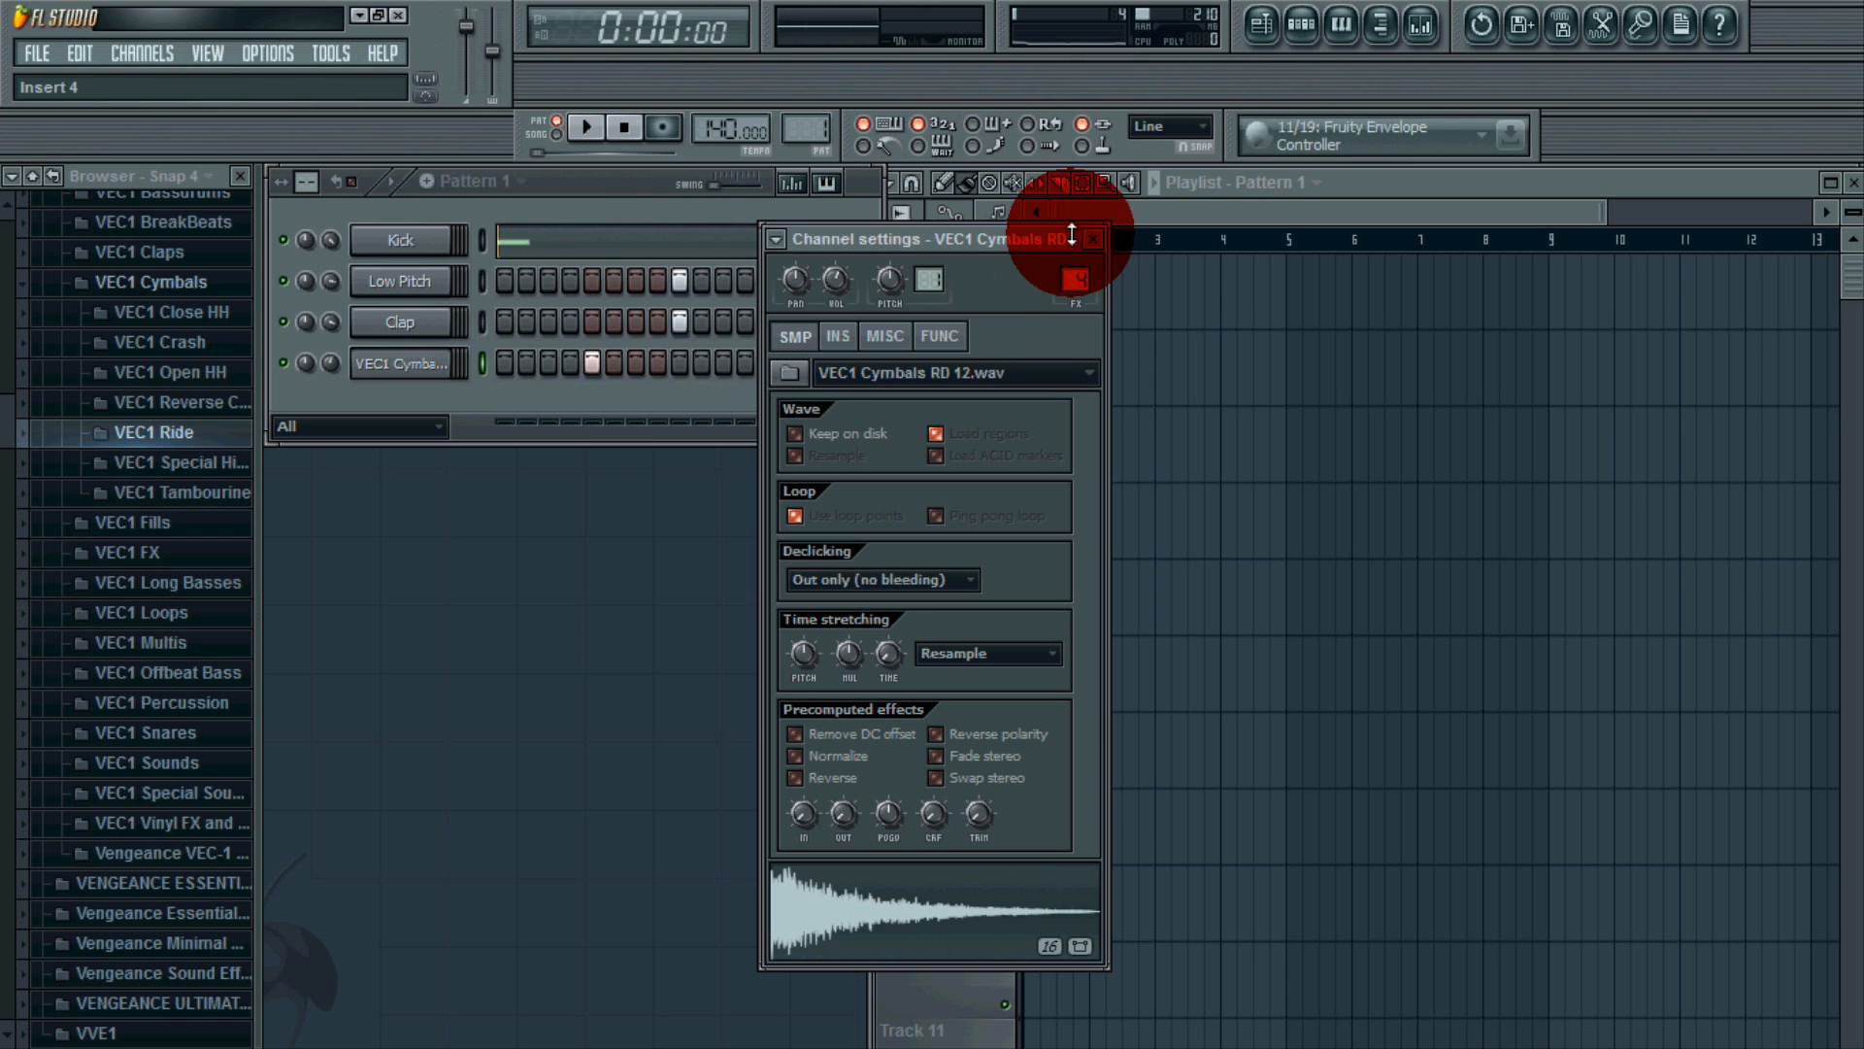
click(1095, 257)
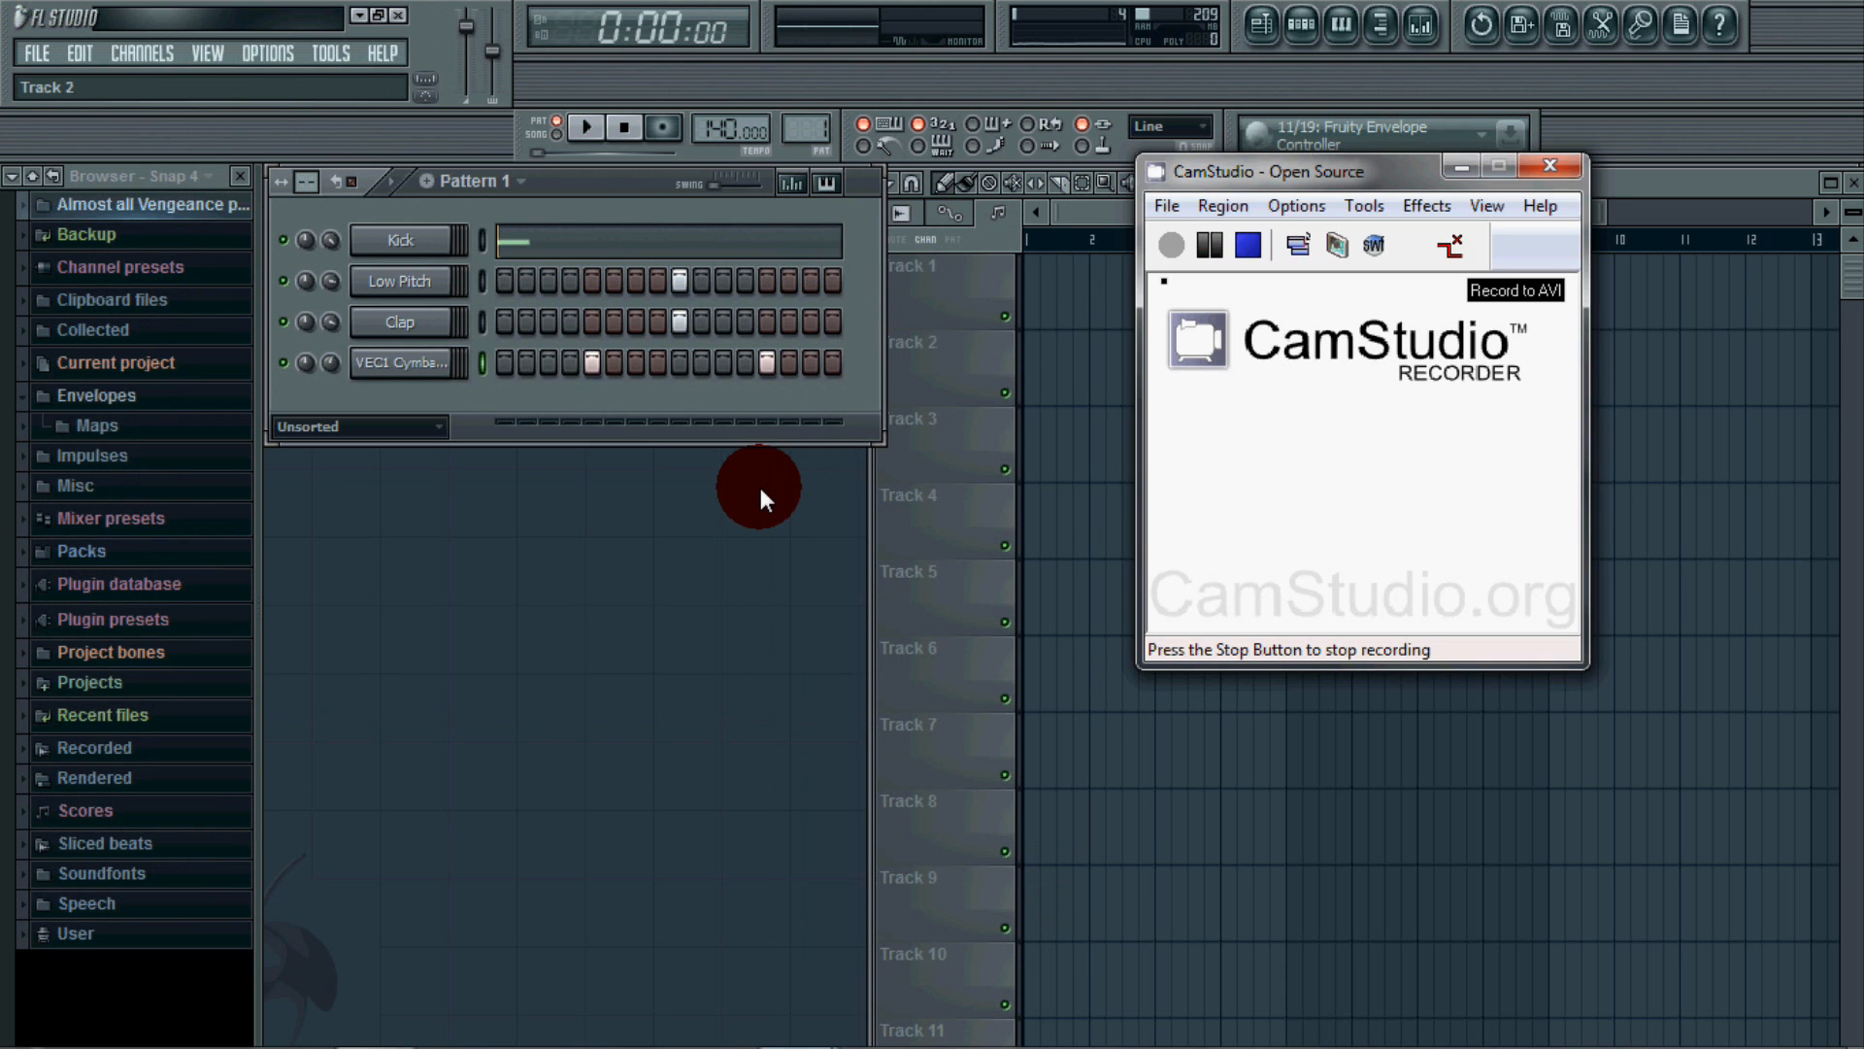
Show the mixer alongside the step sequencer.
click(1453, 161)
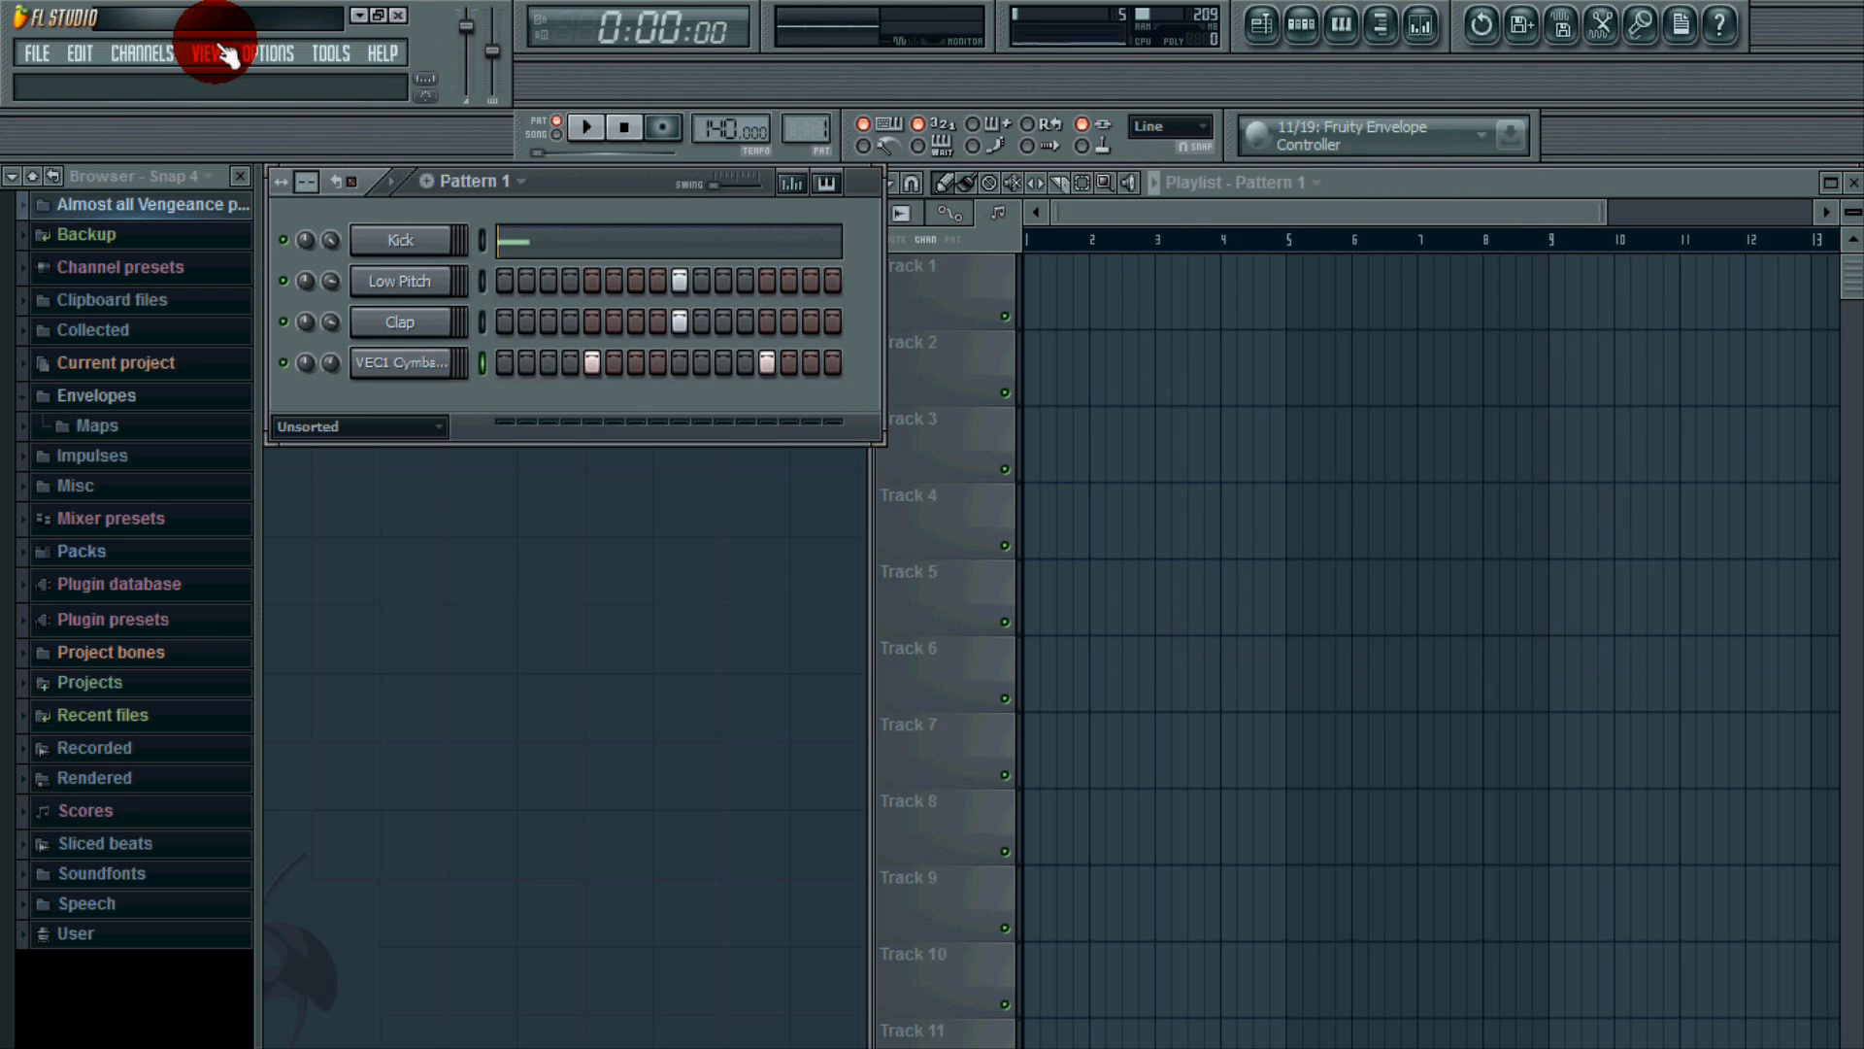
click(210, 53)
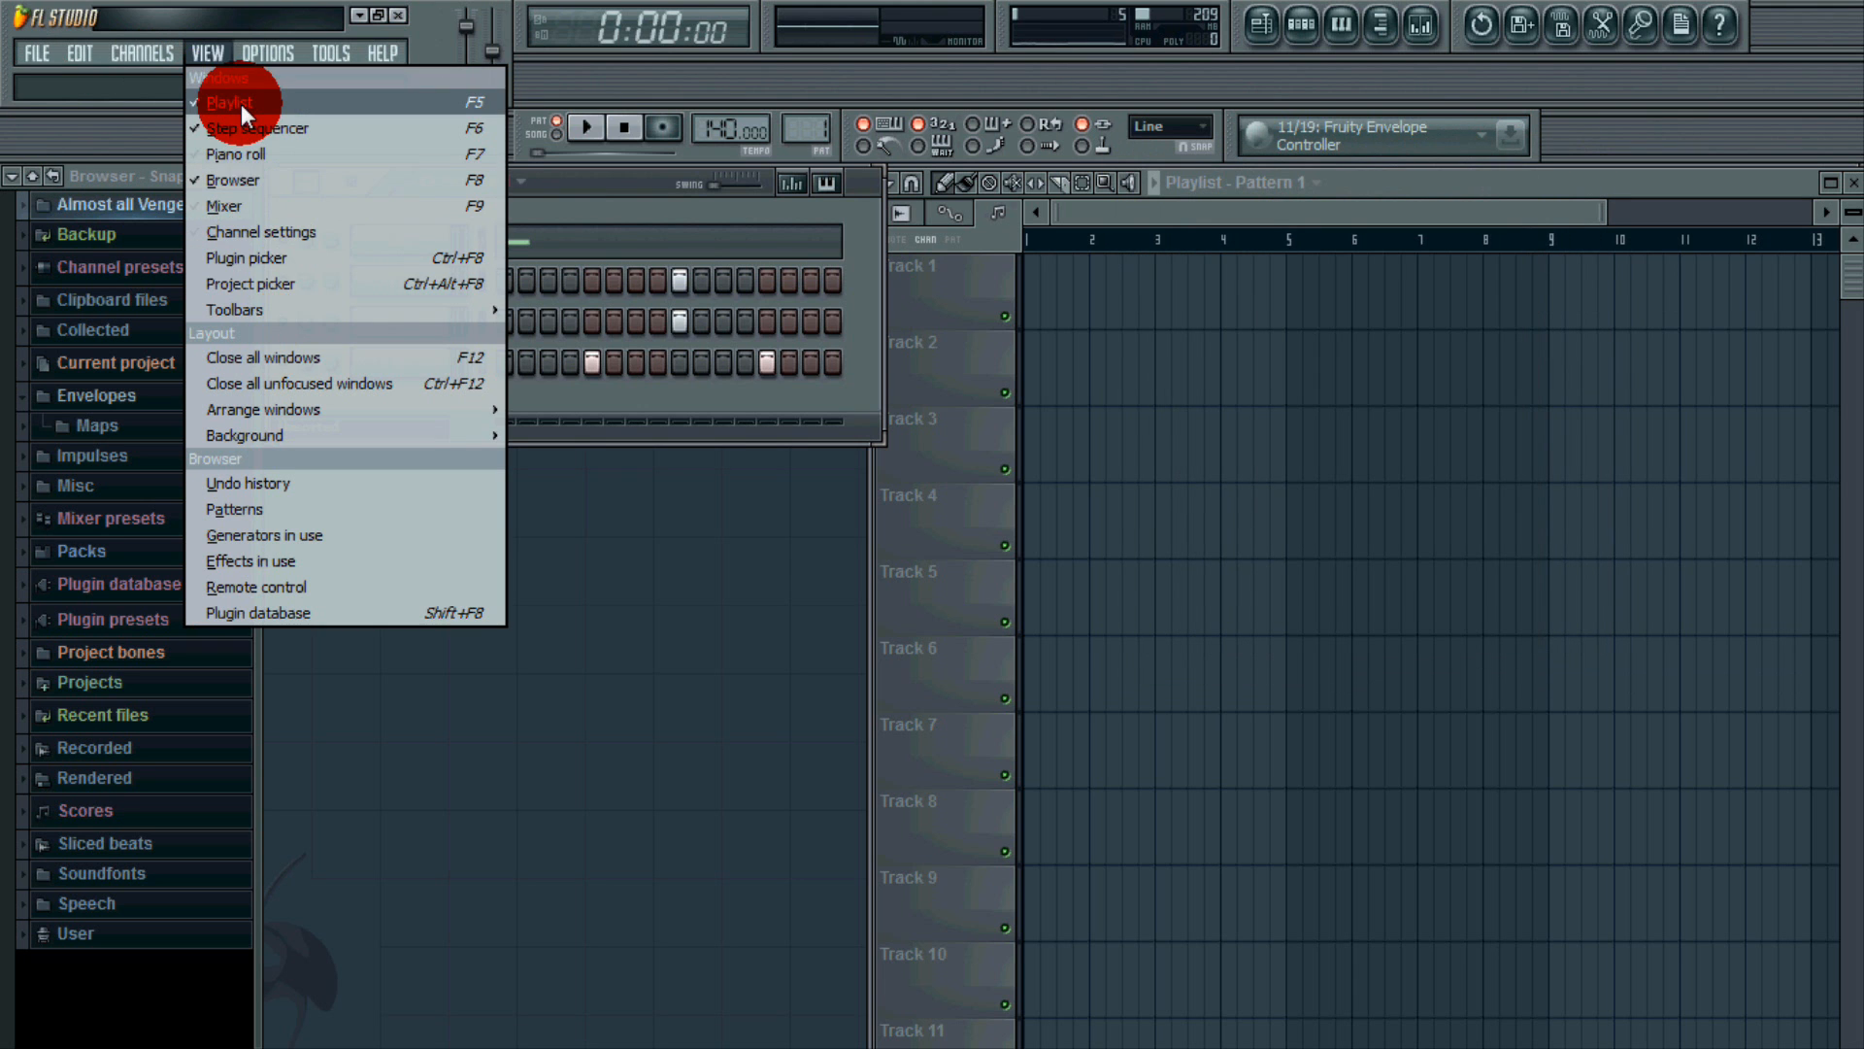
click(259, 203)
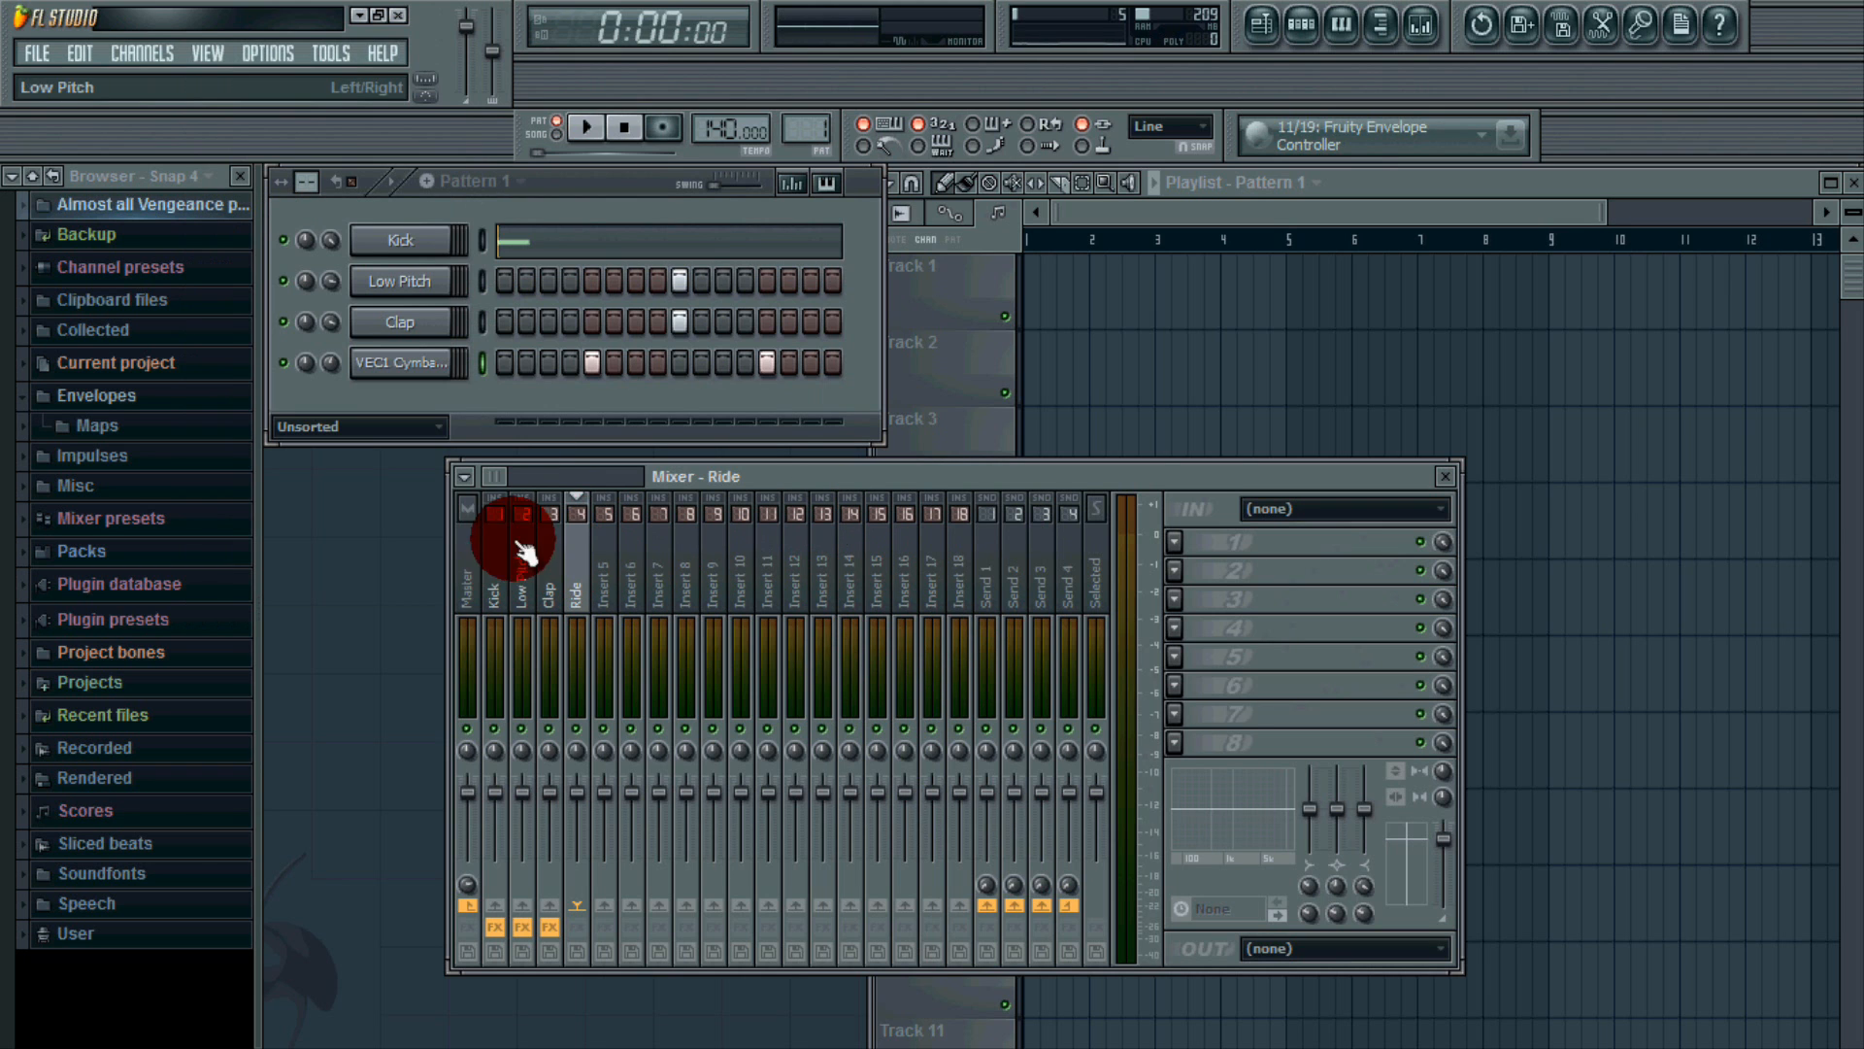
Check the ride channel's mixer assignment and look over the Low Pitch and Ride inserts.
click(424, 374)
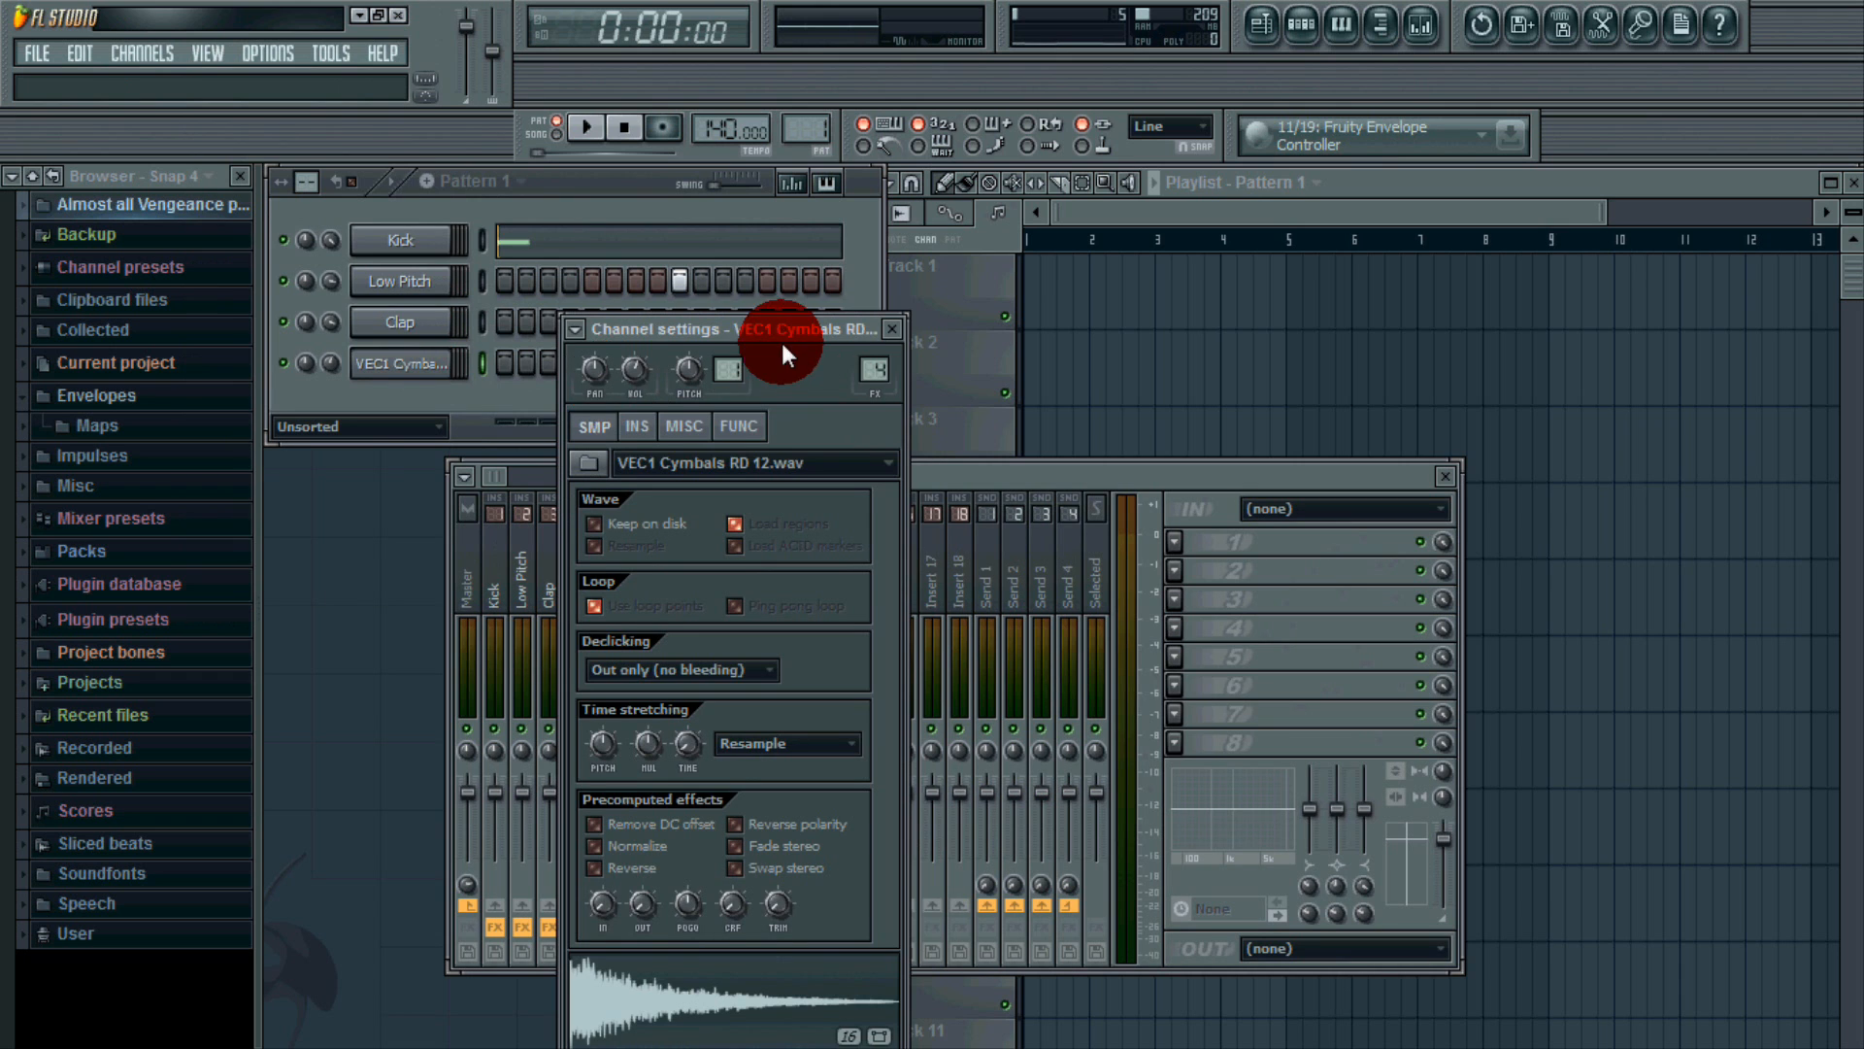
click(891, 328)
click(525, 562)
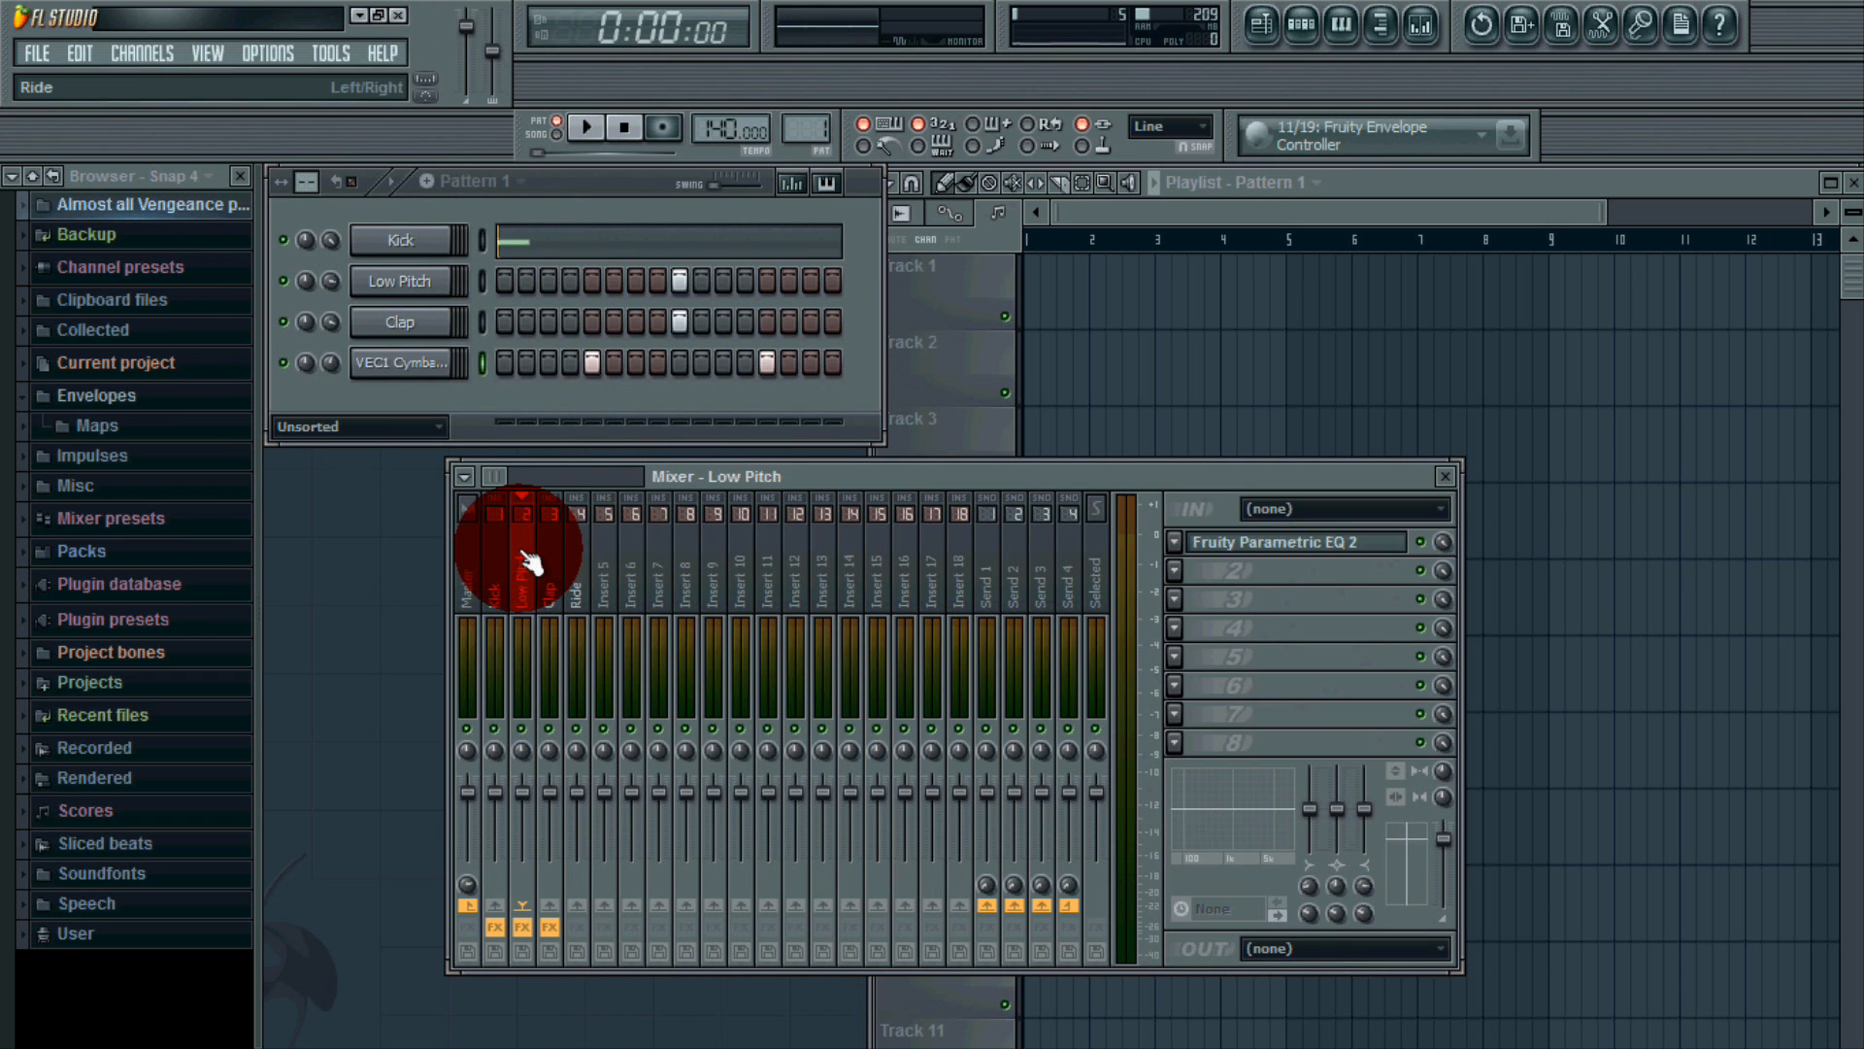
drag(522, 552, 573, 626)
click(582, 552)
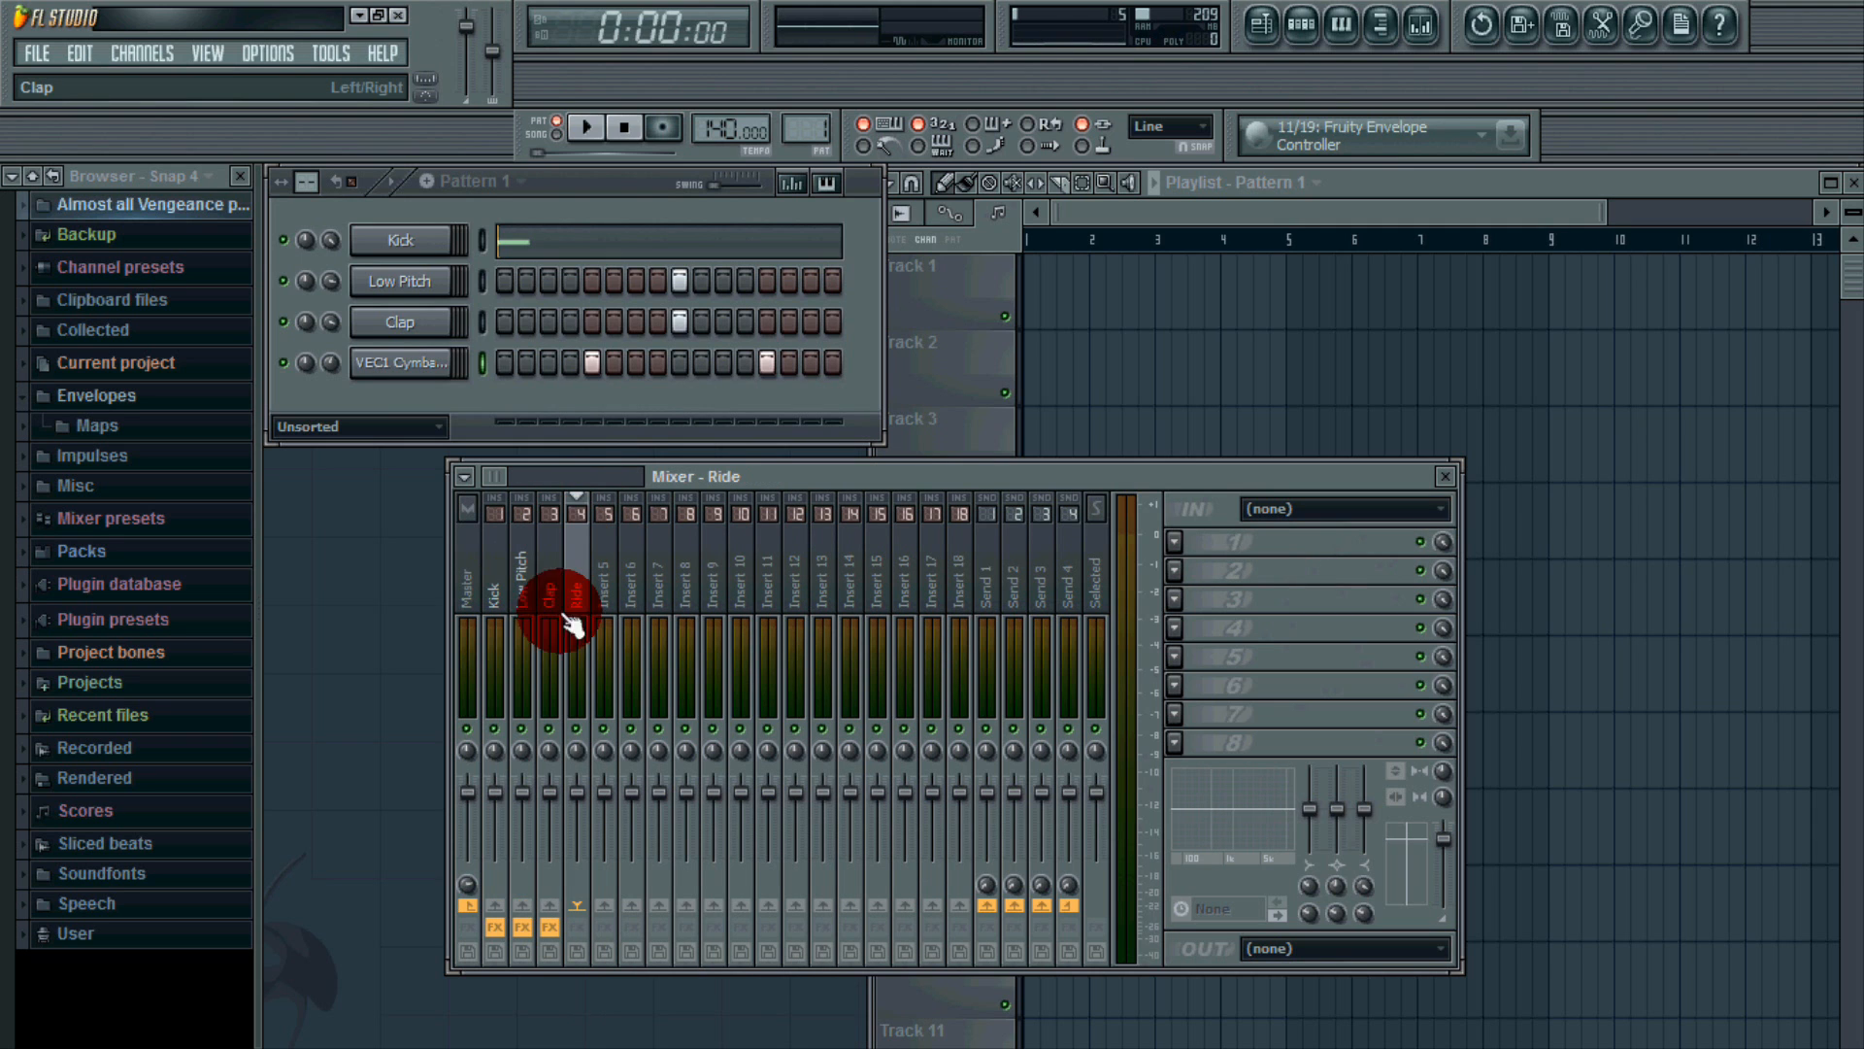
Solo the Ride insert in the mixer and start playback of the pattern.
right_click(577, 725)
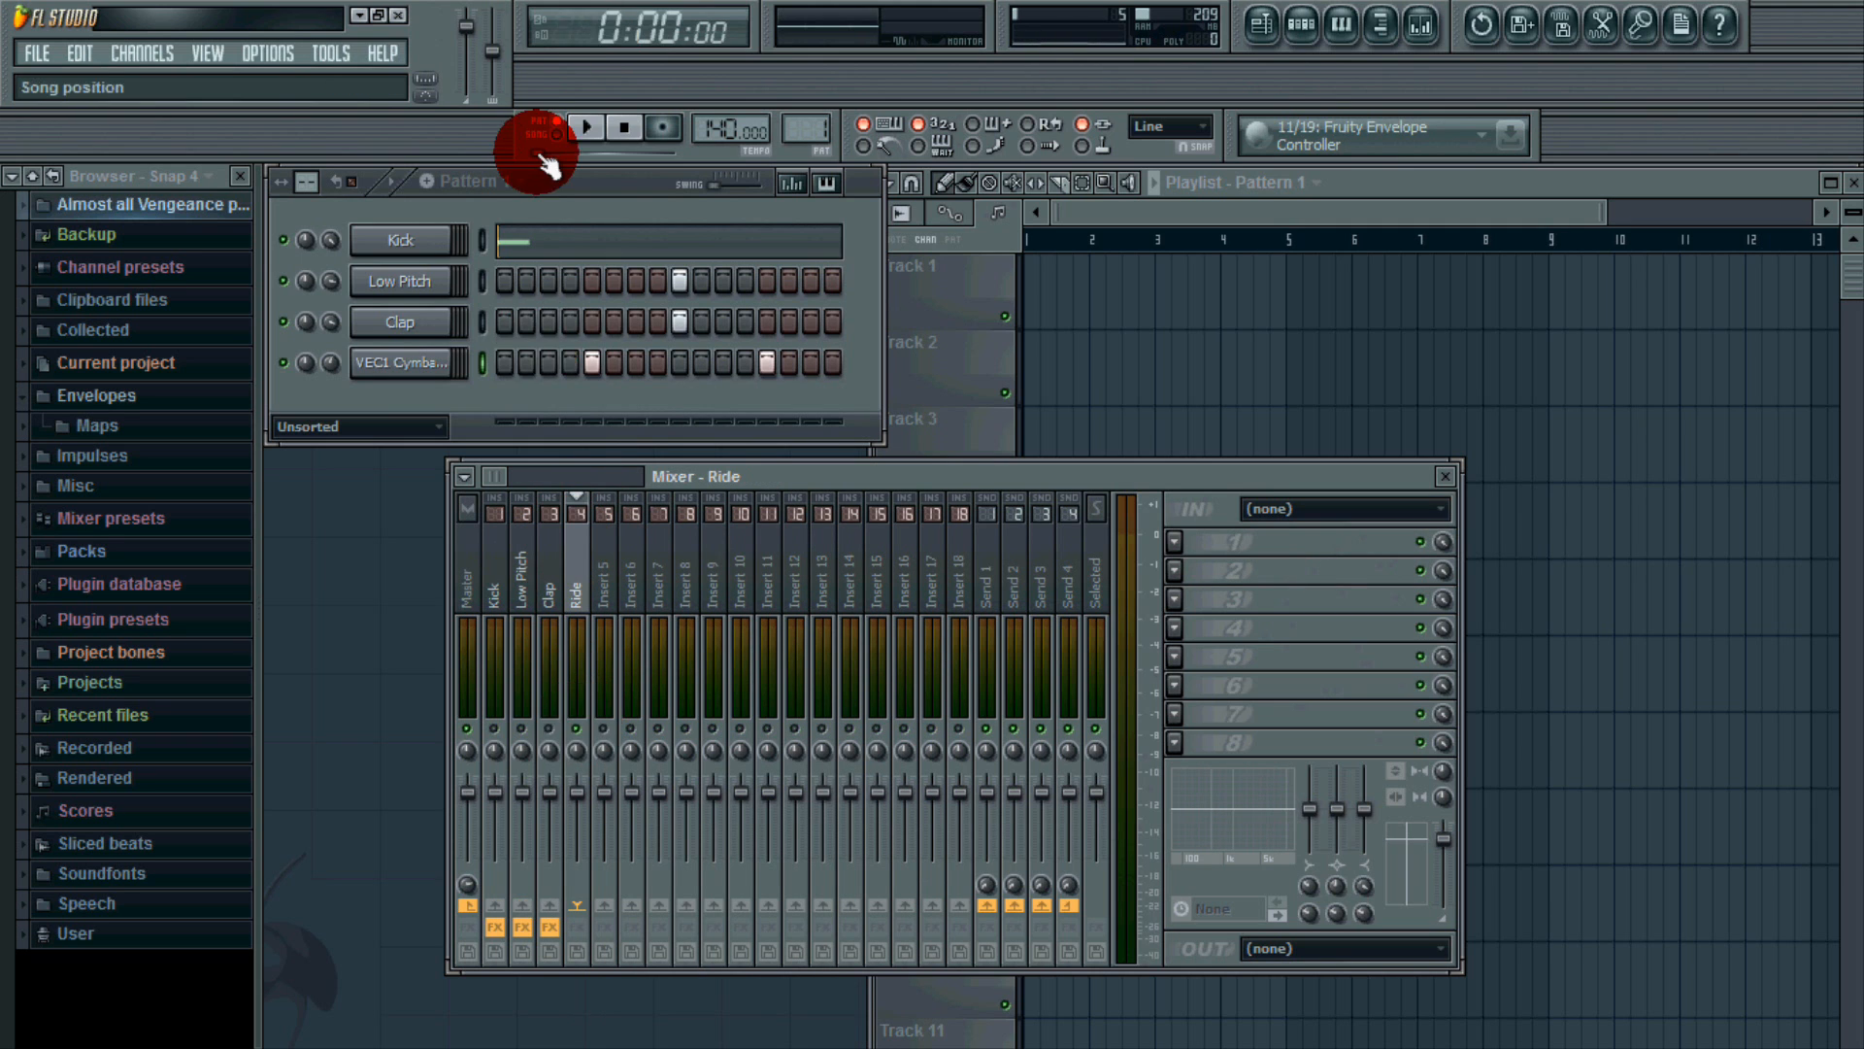
key(space)
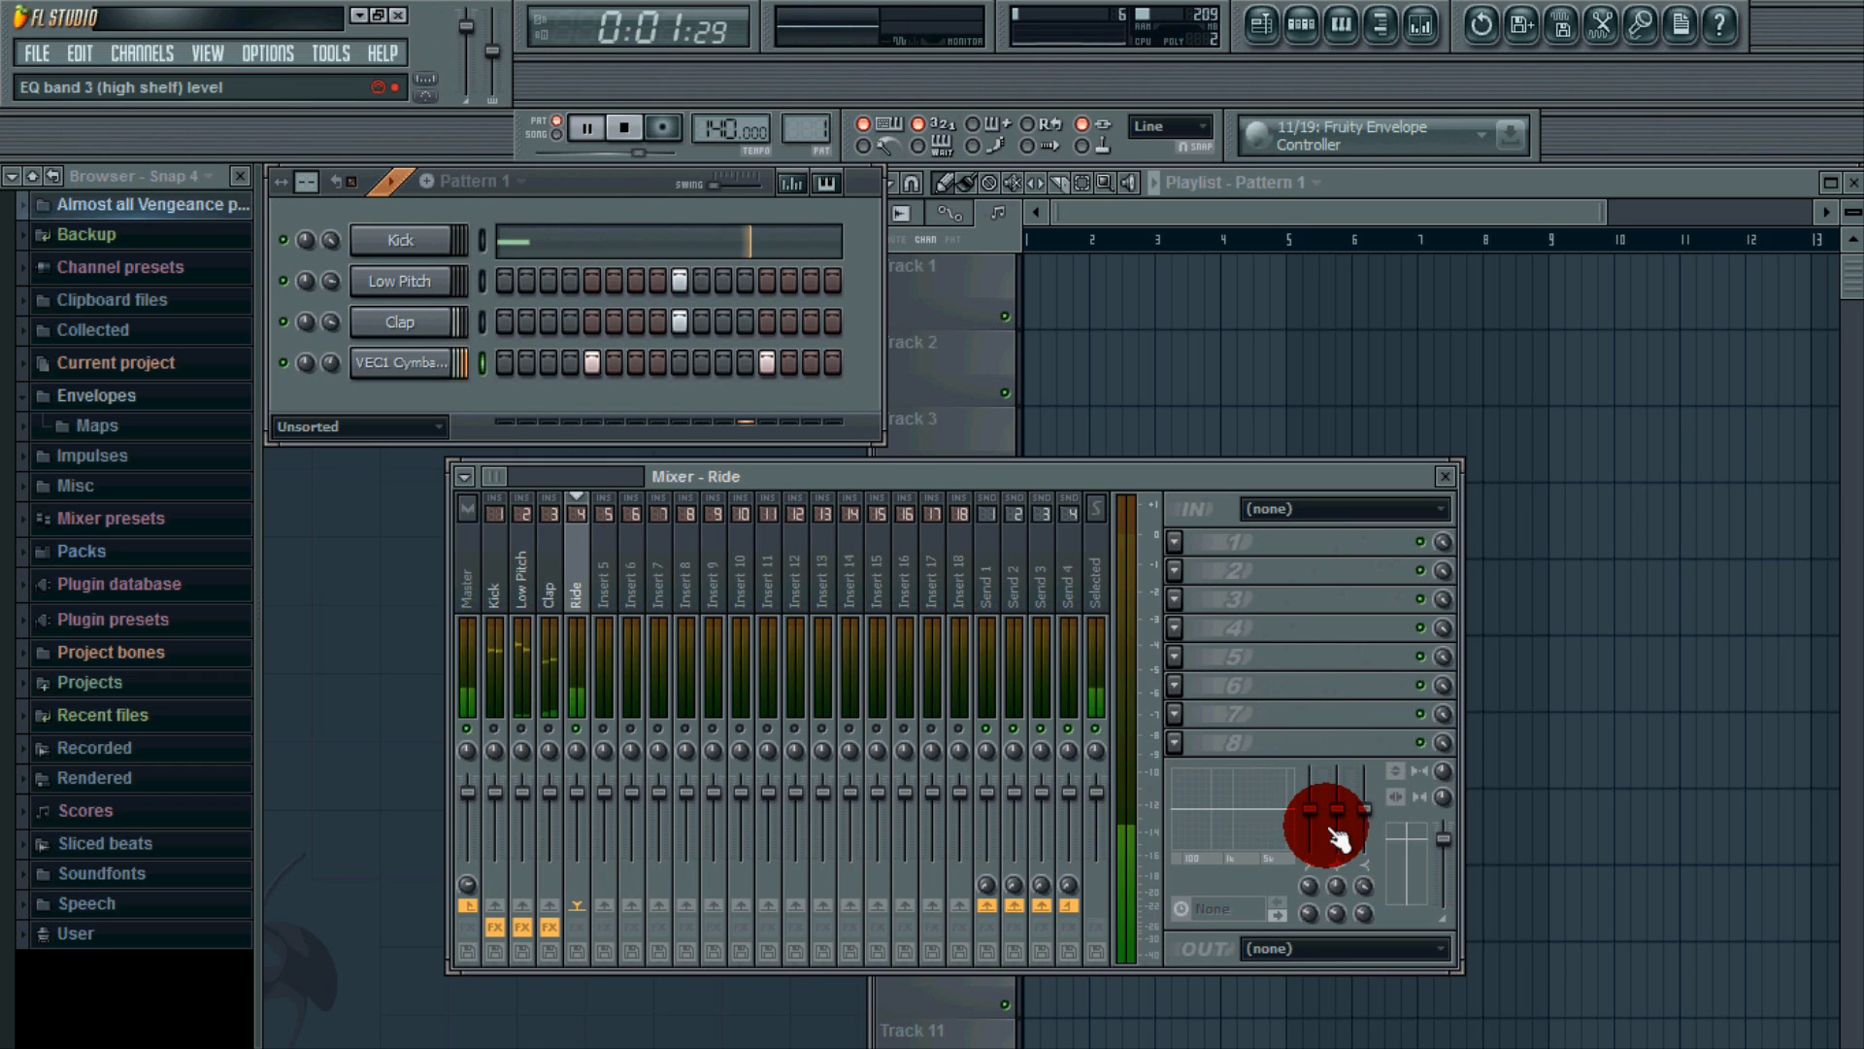
click(1178, 543)
mouse_move(1204, 547)
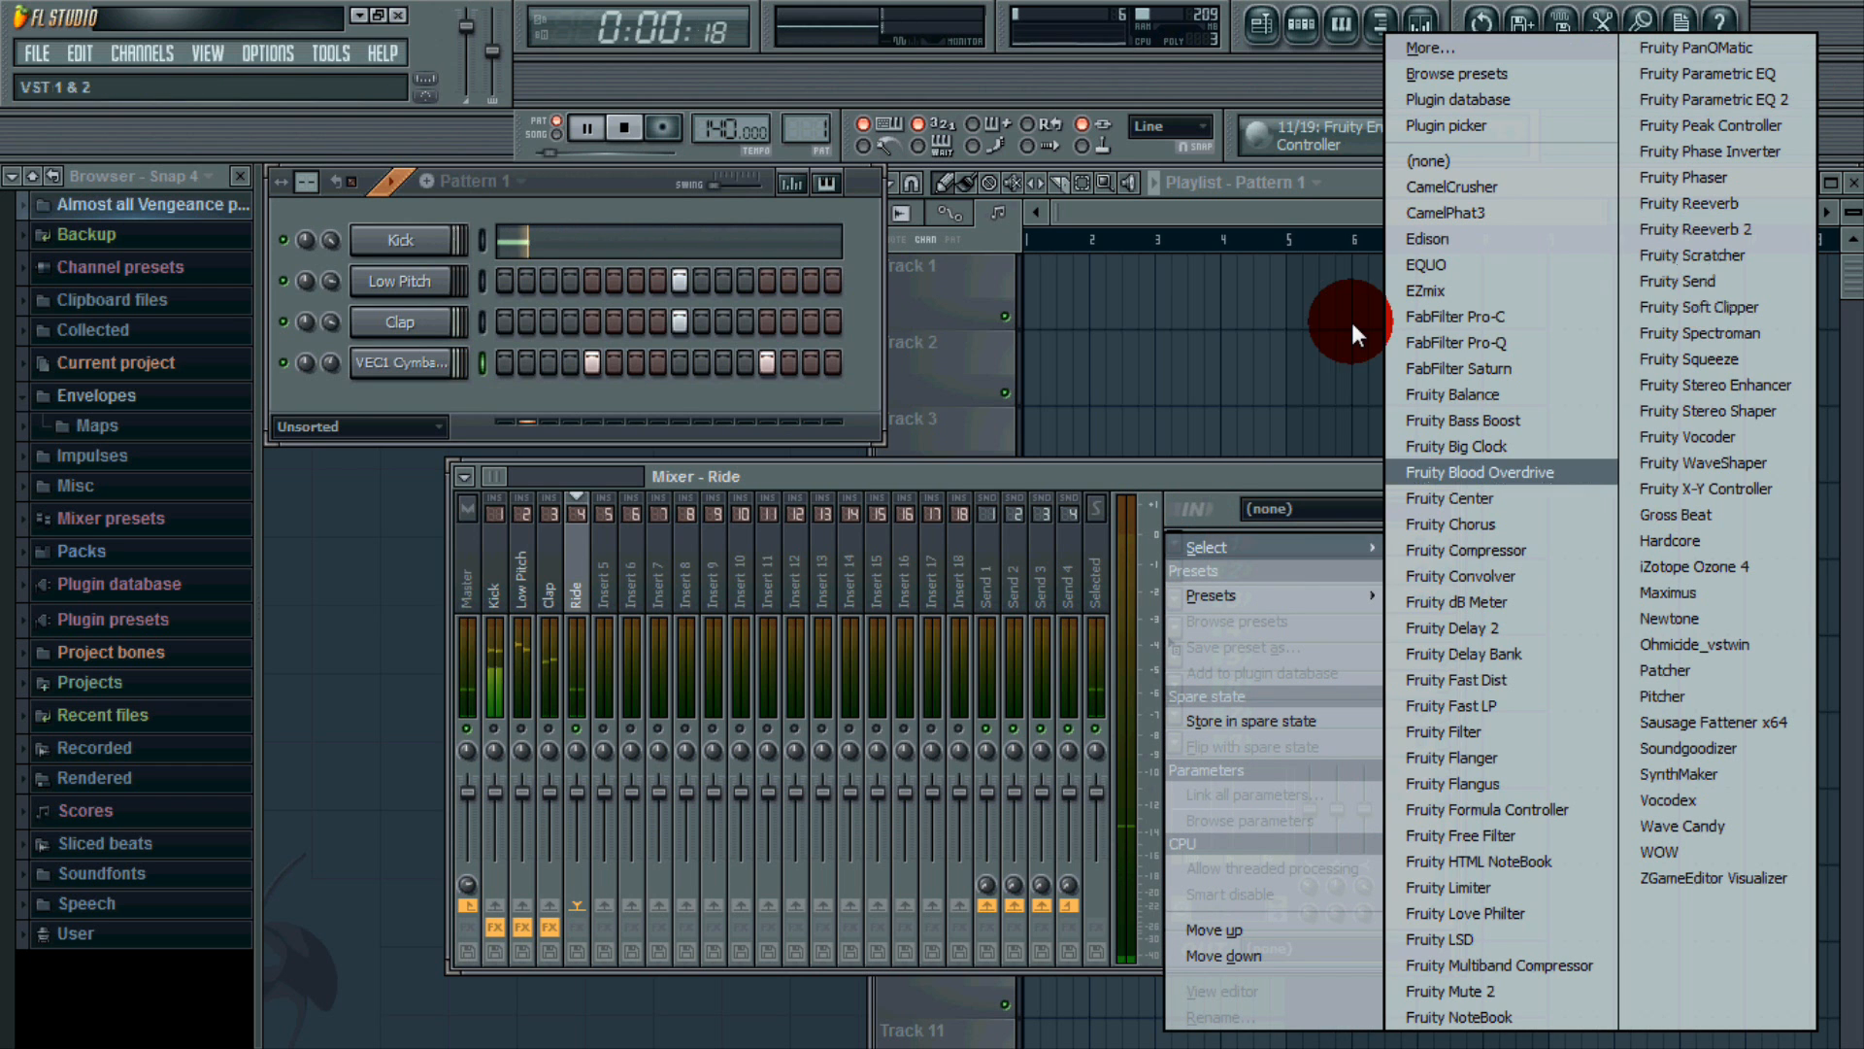
click(1105, 465)
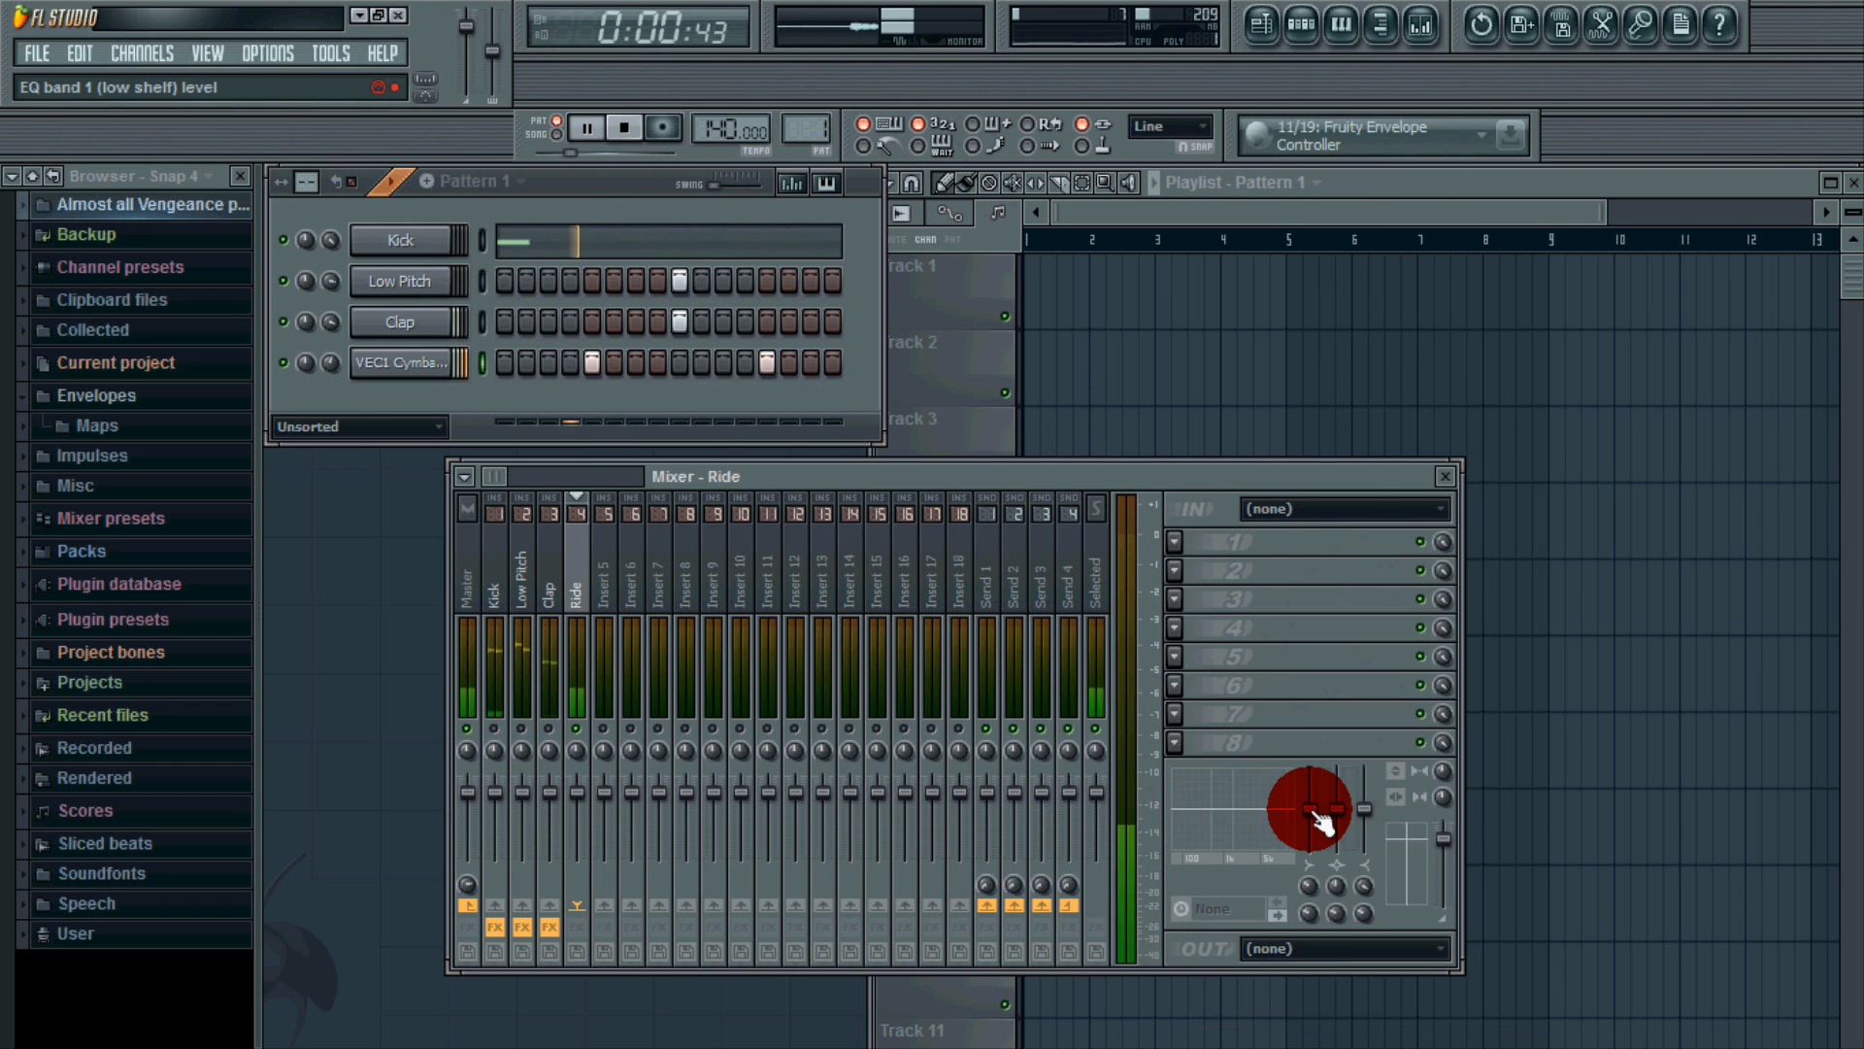
Cut the low frequencies of the Ride insert by lowering the low-shelf level of its built-in EQ.
drag(1365, 809, 1326, 886)
right_click(1362, 814)
click(1421, 737)
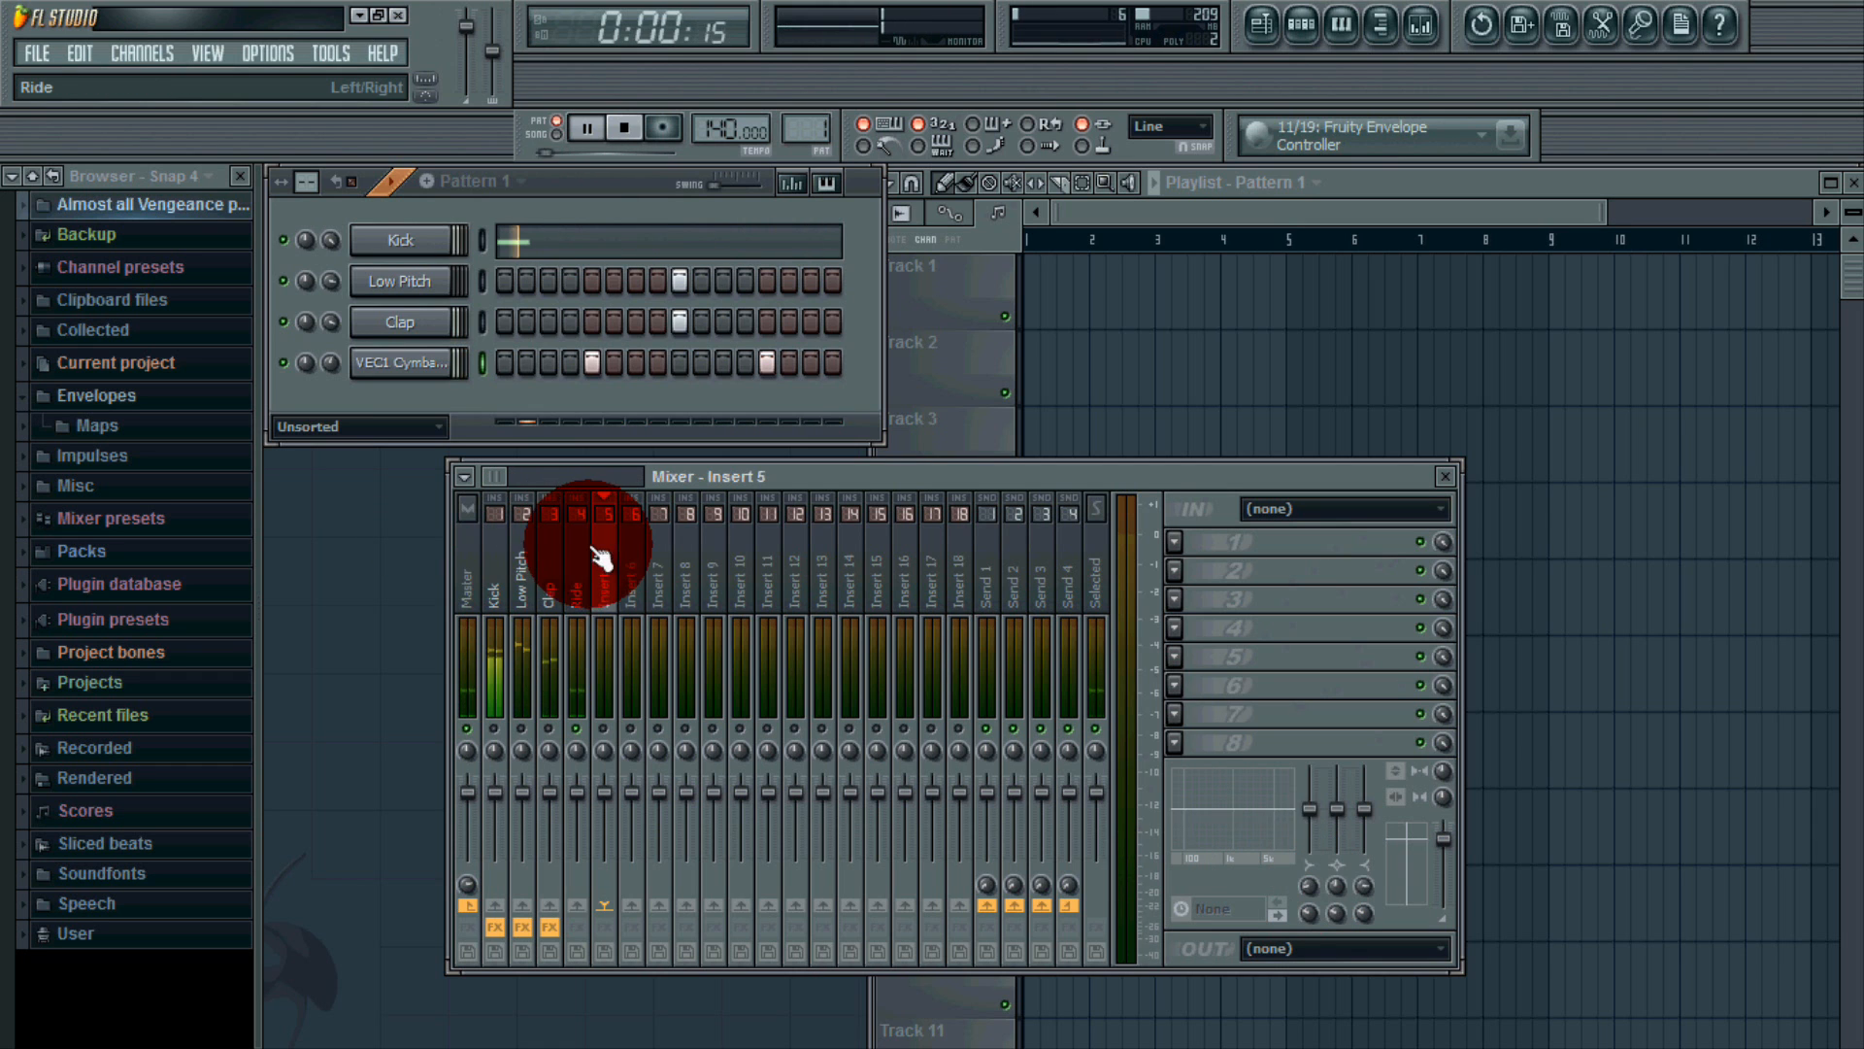
Compare the Kick, Clap, Low Pitch and Ride inserts' effects and EQ curves, stopping playback in between.
click(497, 563)
click(546, 563)
click(497, 565)
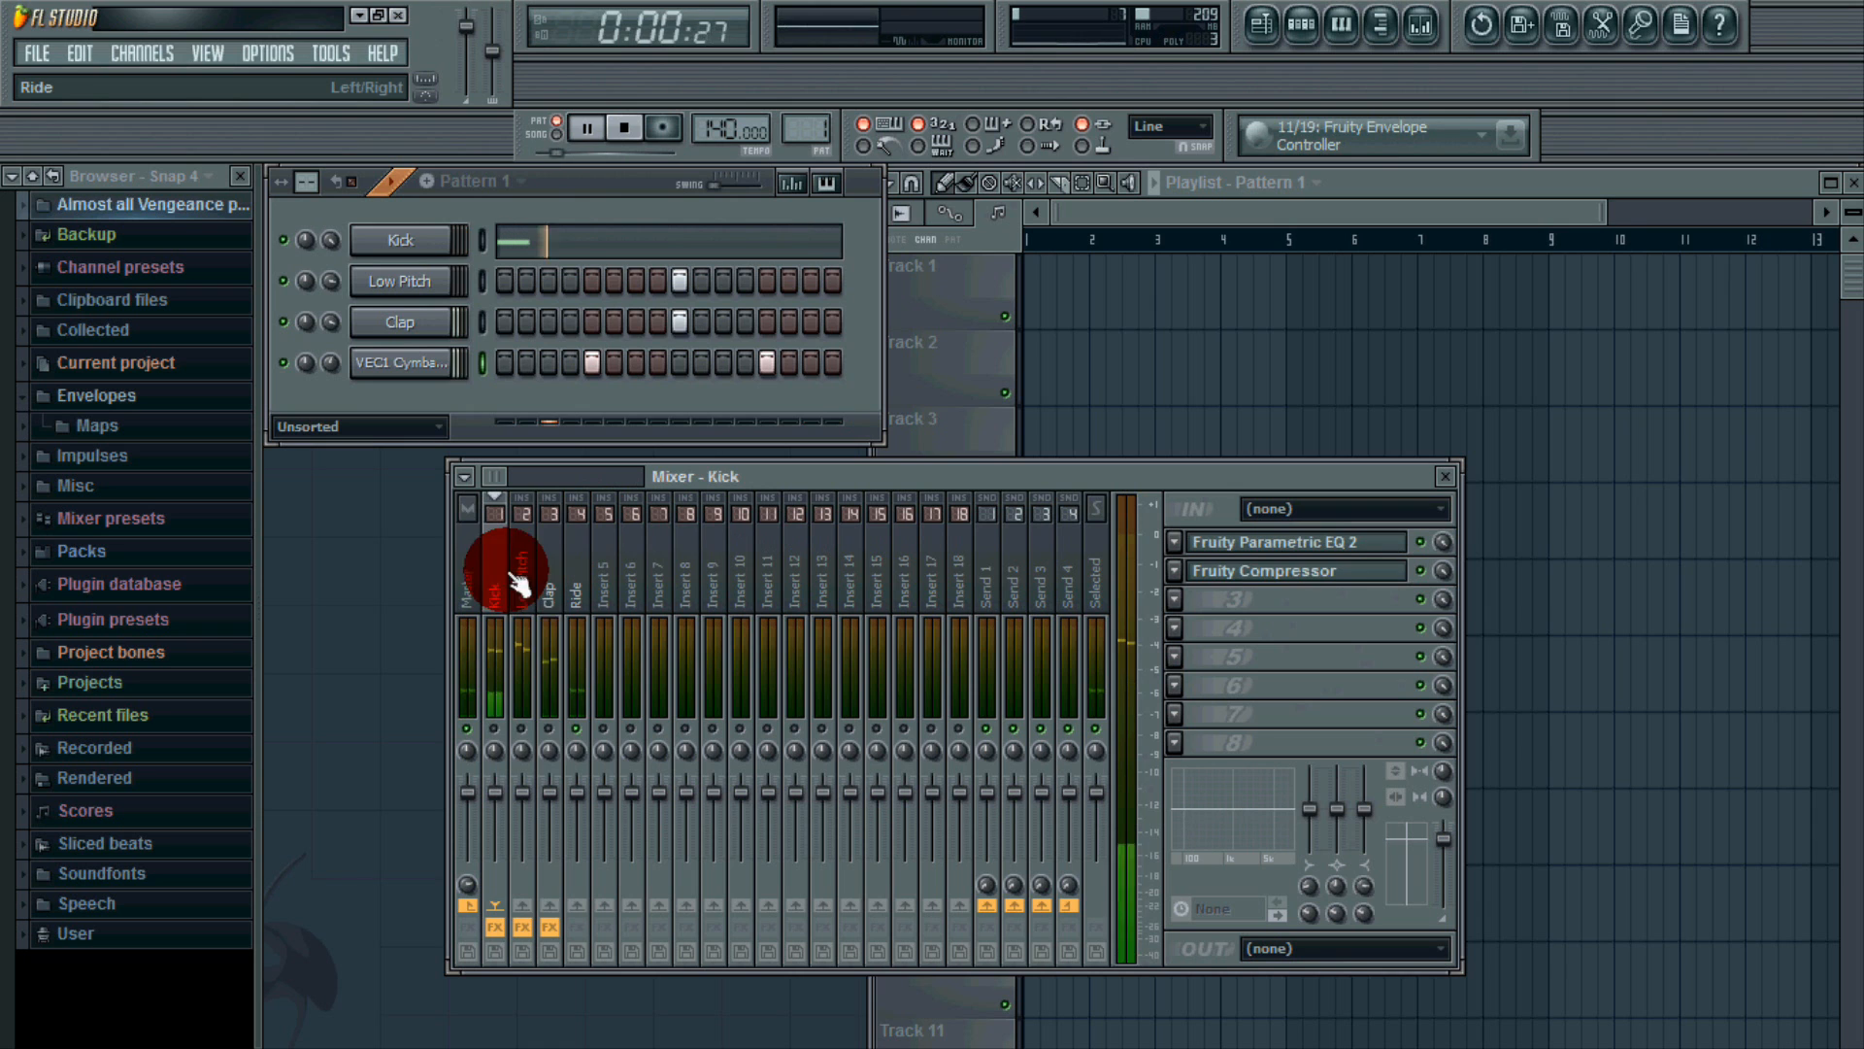
click(625, 127)
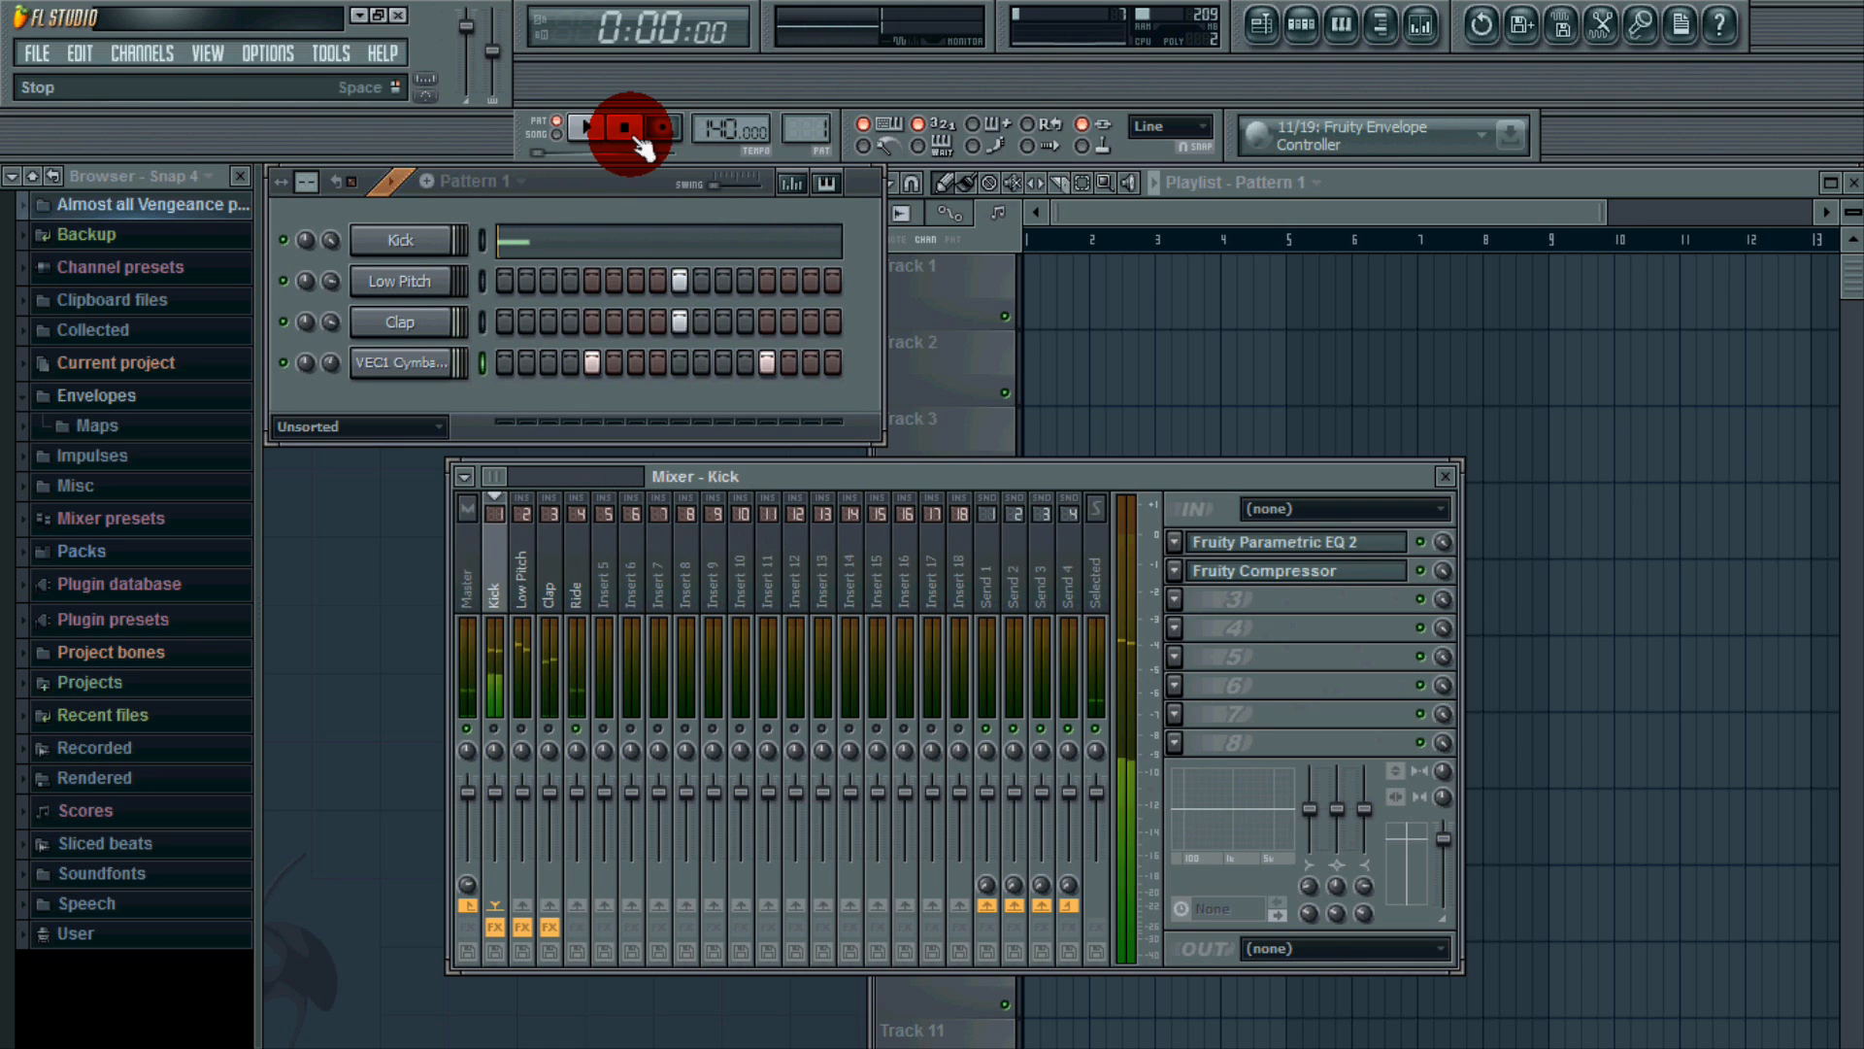
click(576, 563)
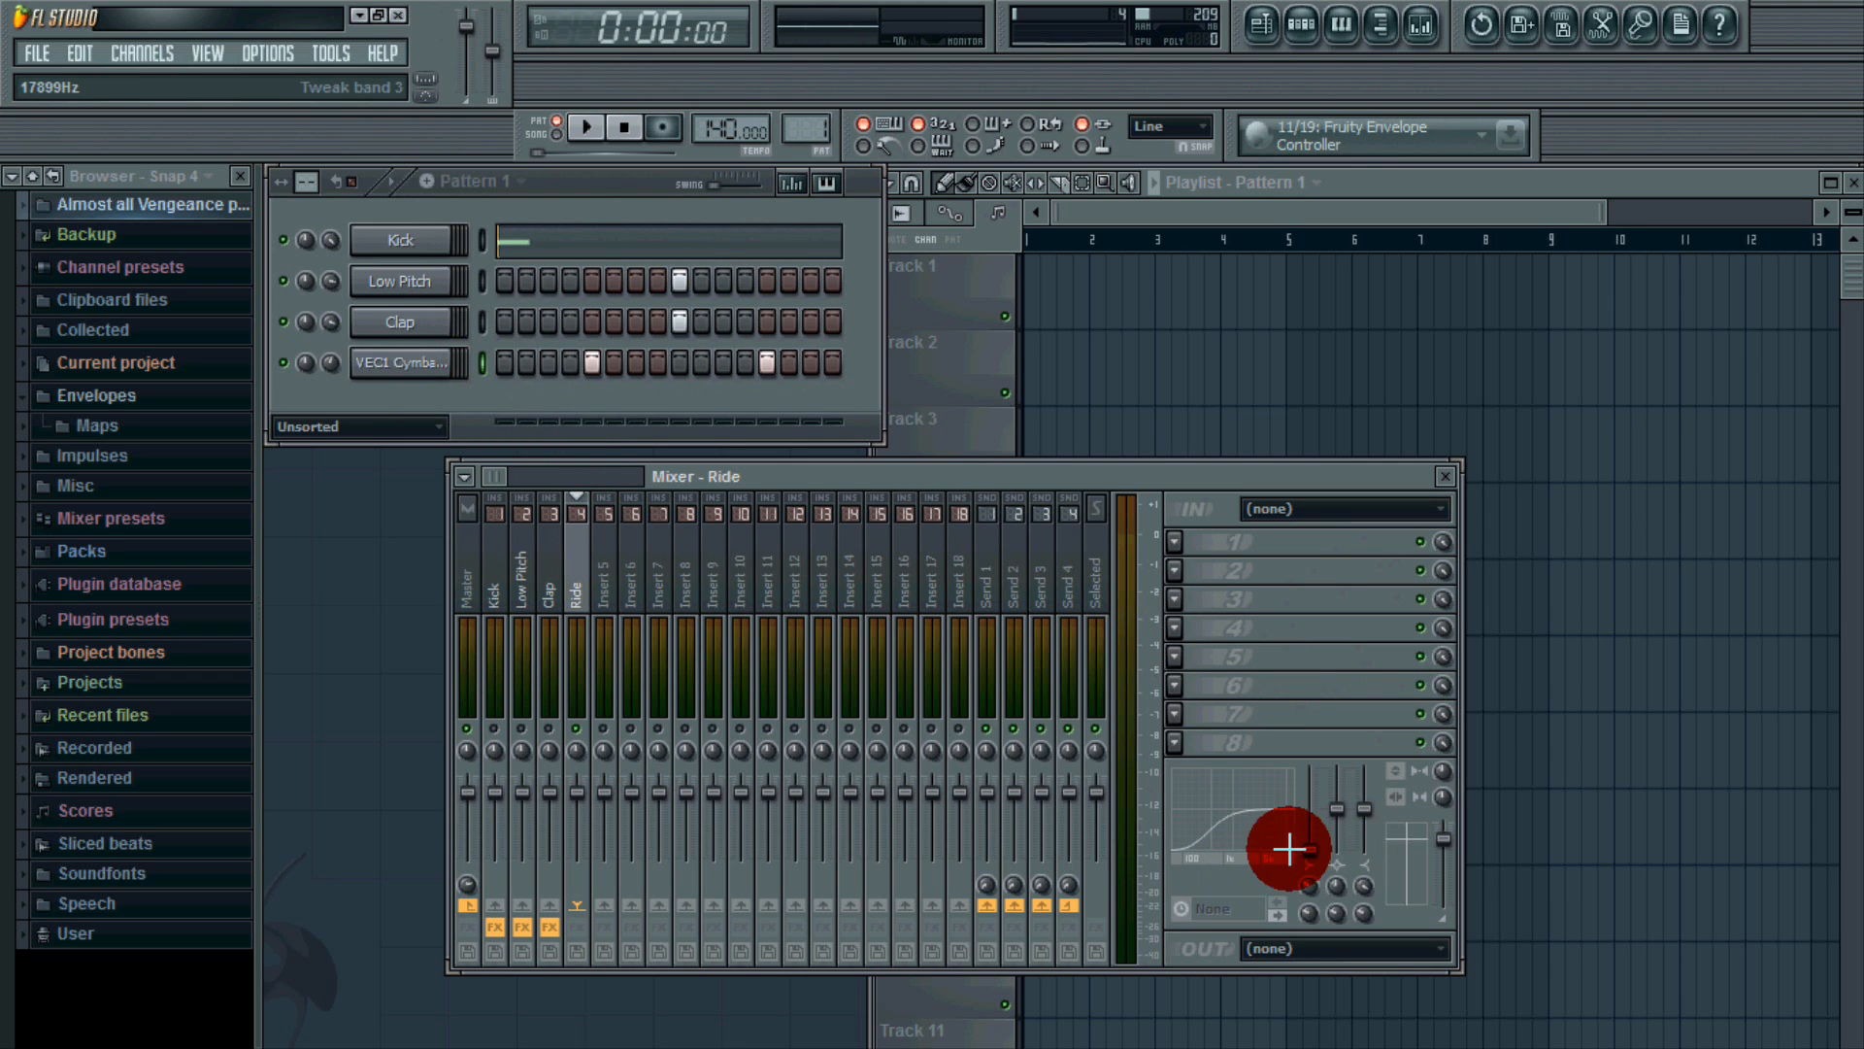
click(522, 578)
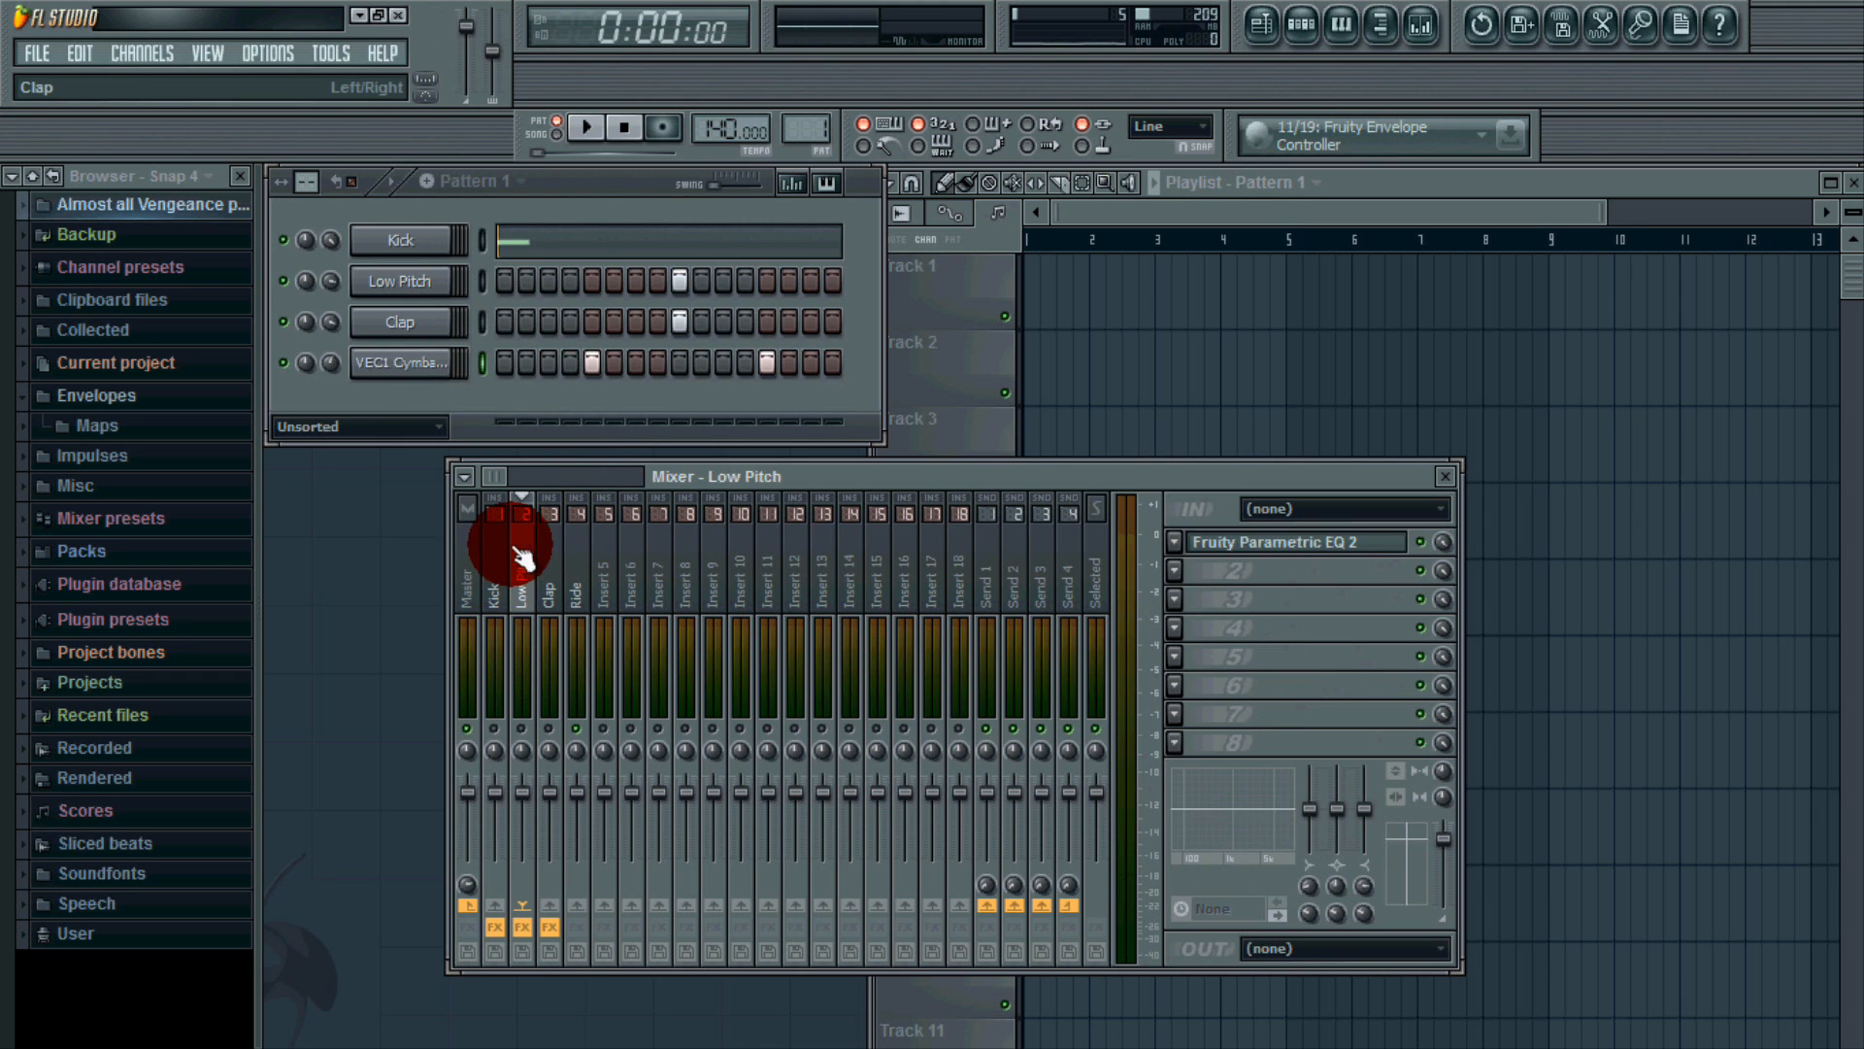
click(571, 579)
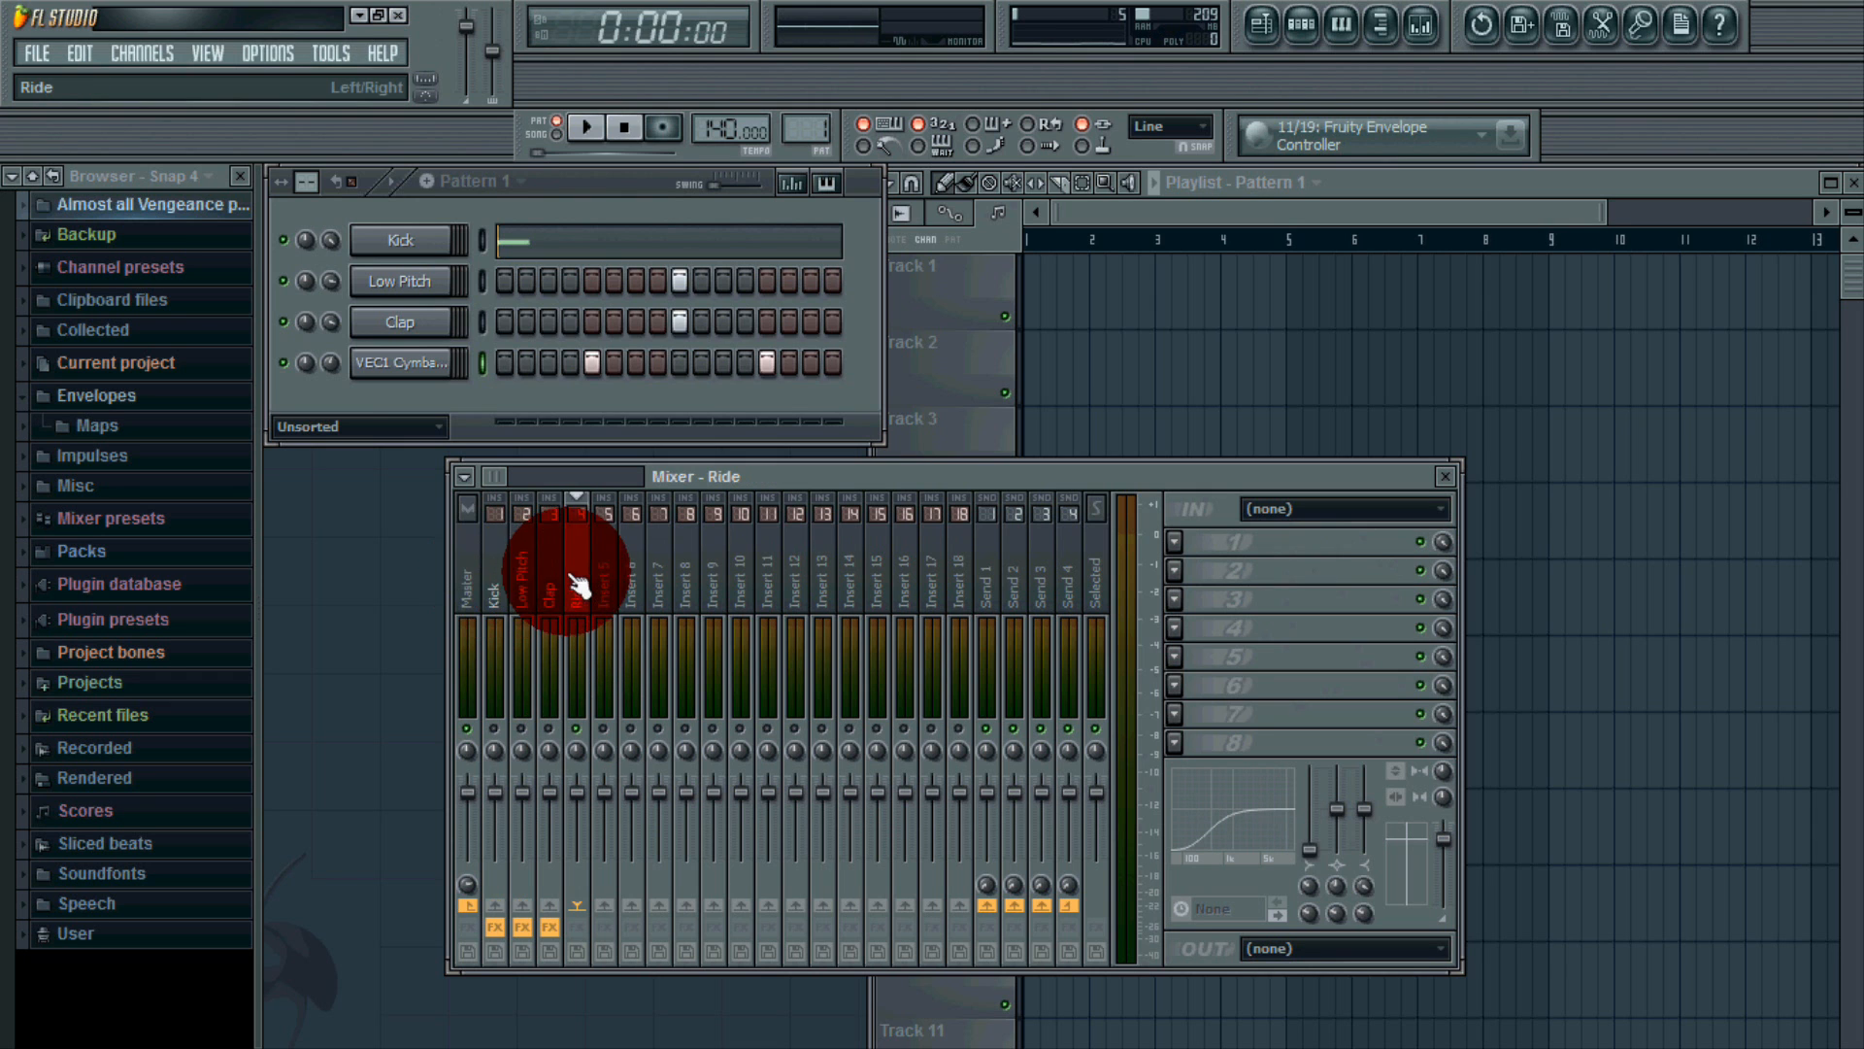
Review the Fruity Parametric EQ 2 curves on the Clap, Low Pitch and Kick inserts, closing each editor after viewing.
click(549, 577)
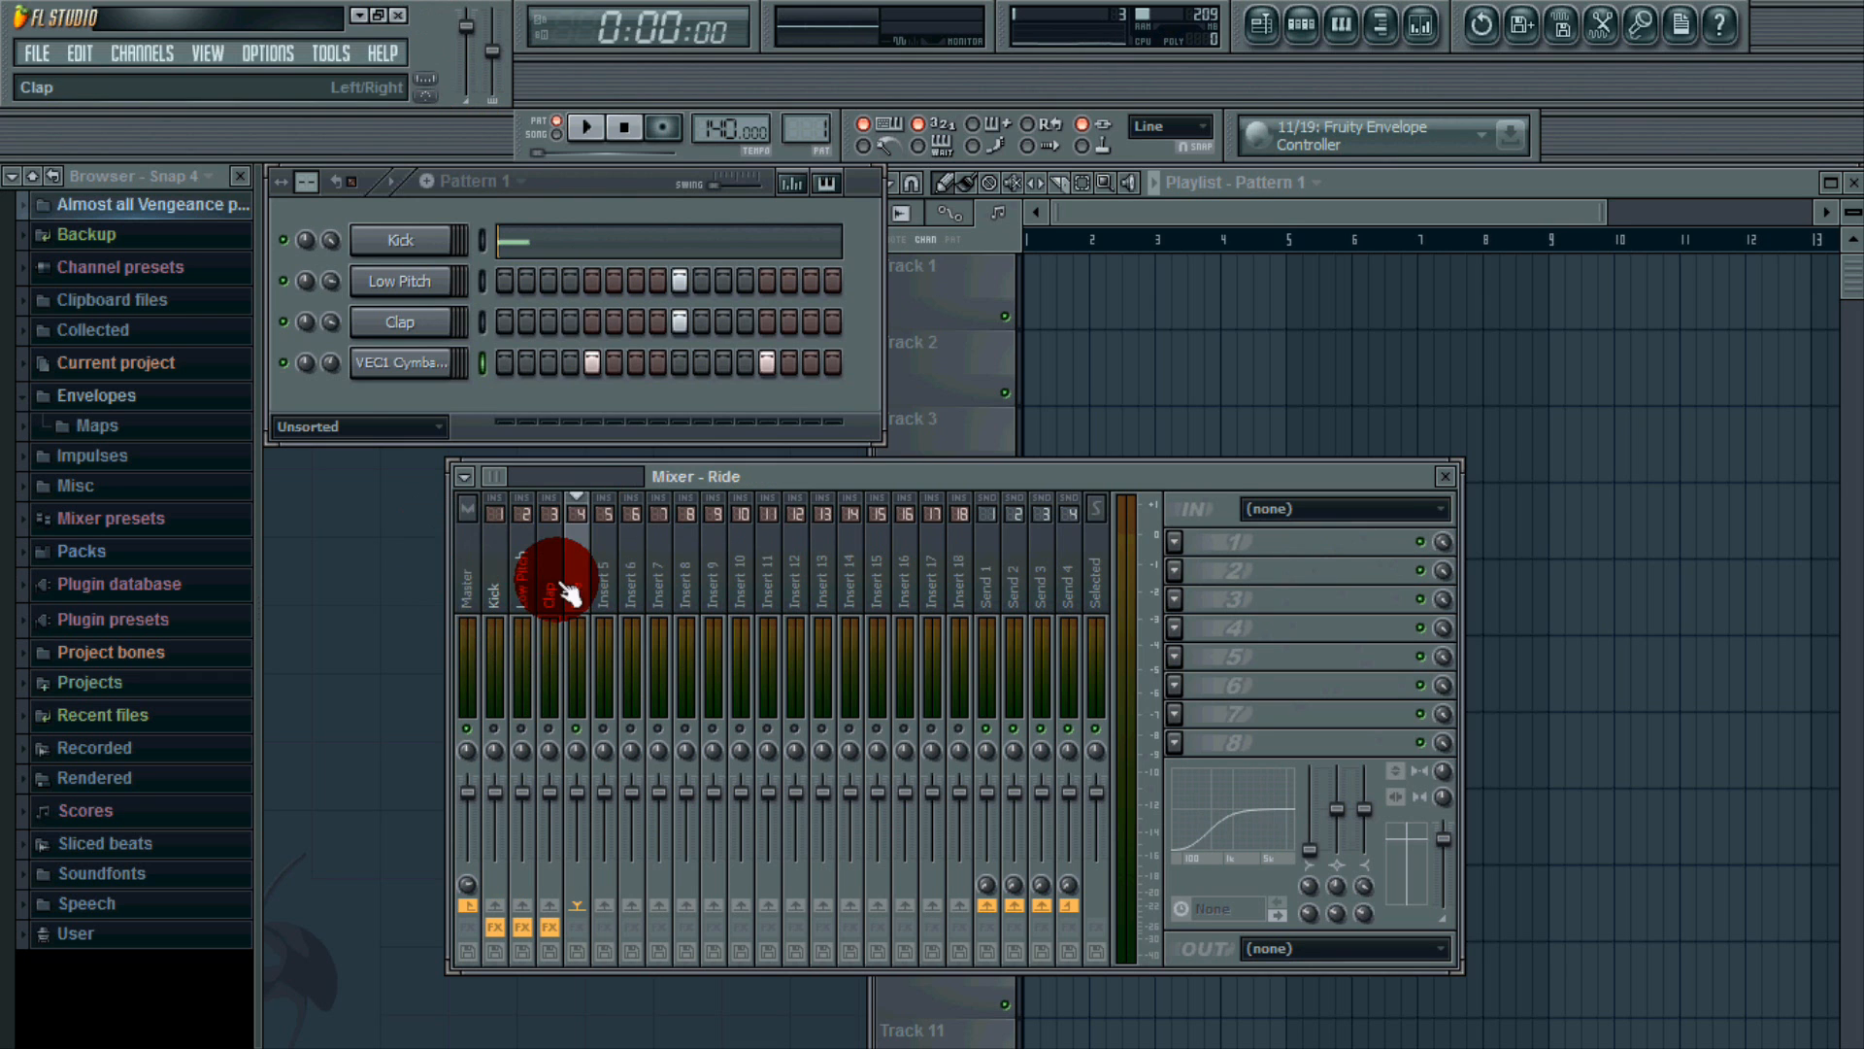
click(1320, 541)
drag(964, 571, 982, 466)
click(1225, 351)
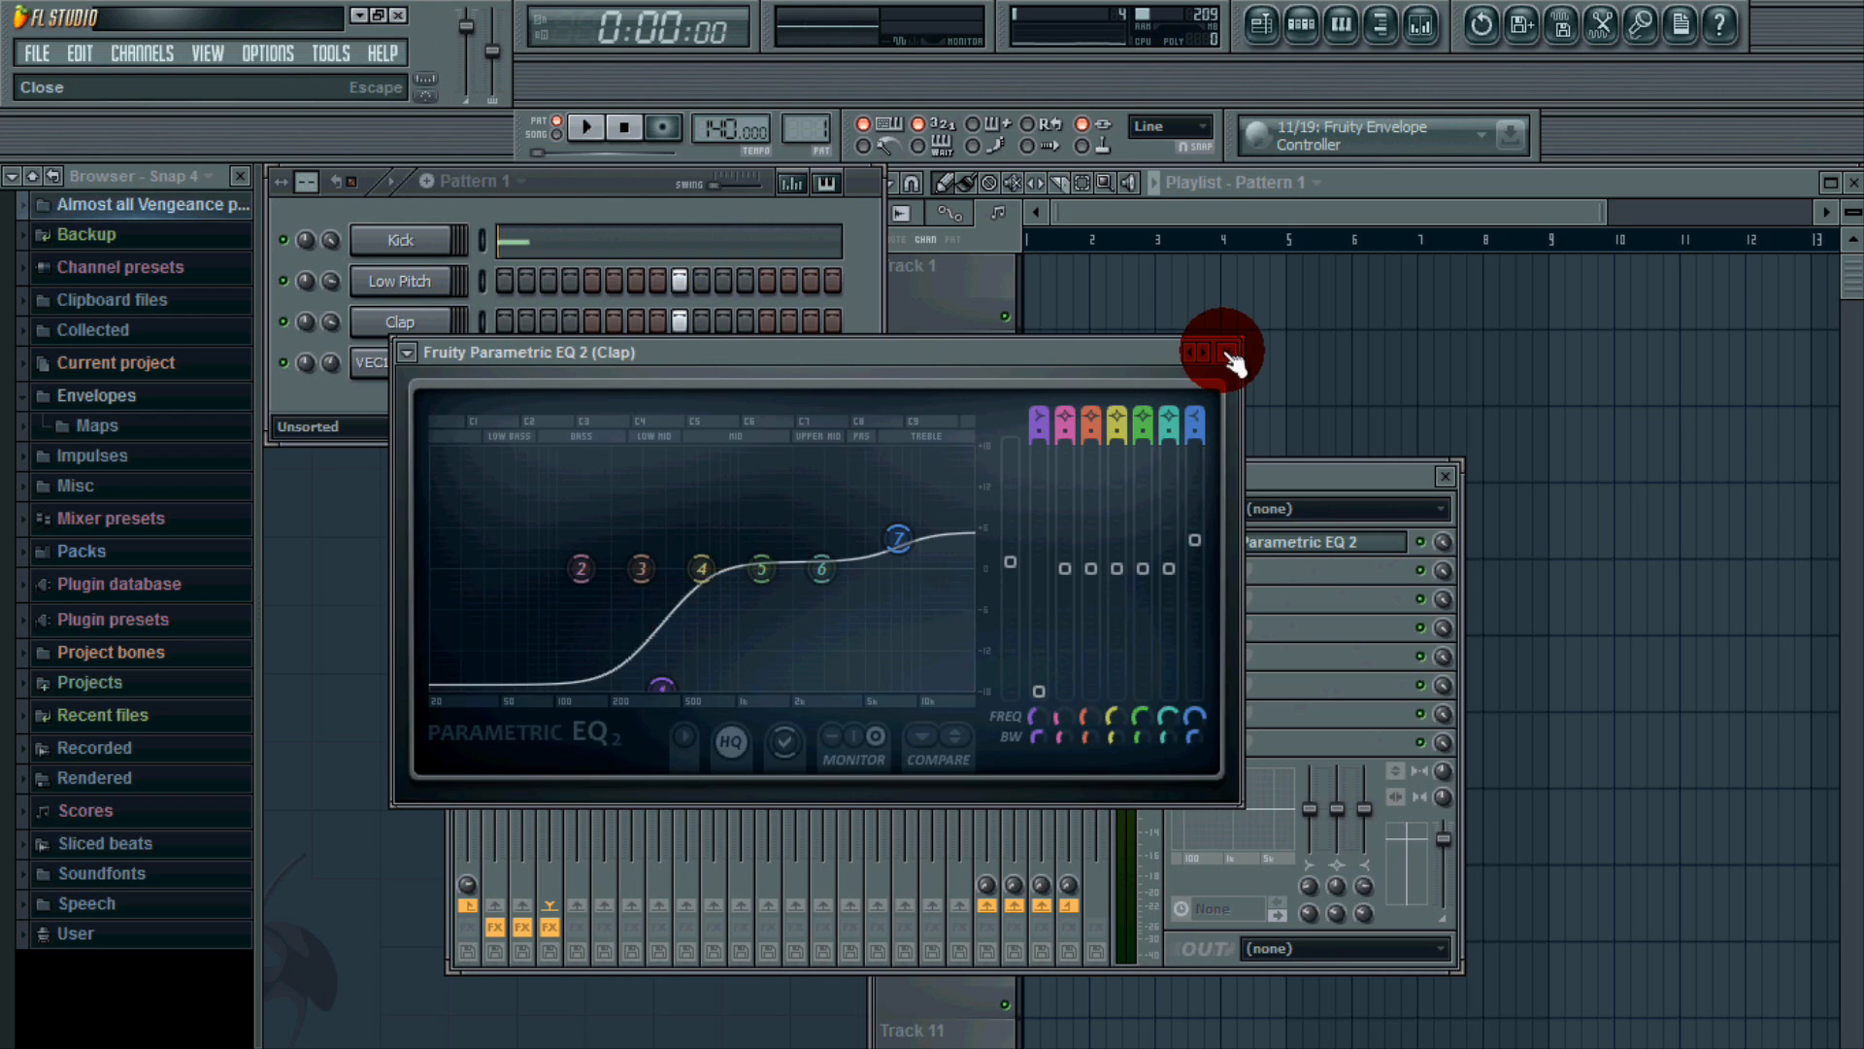
click(529, 575)
click(1200, 538)
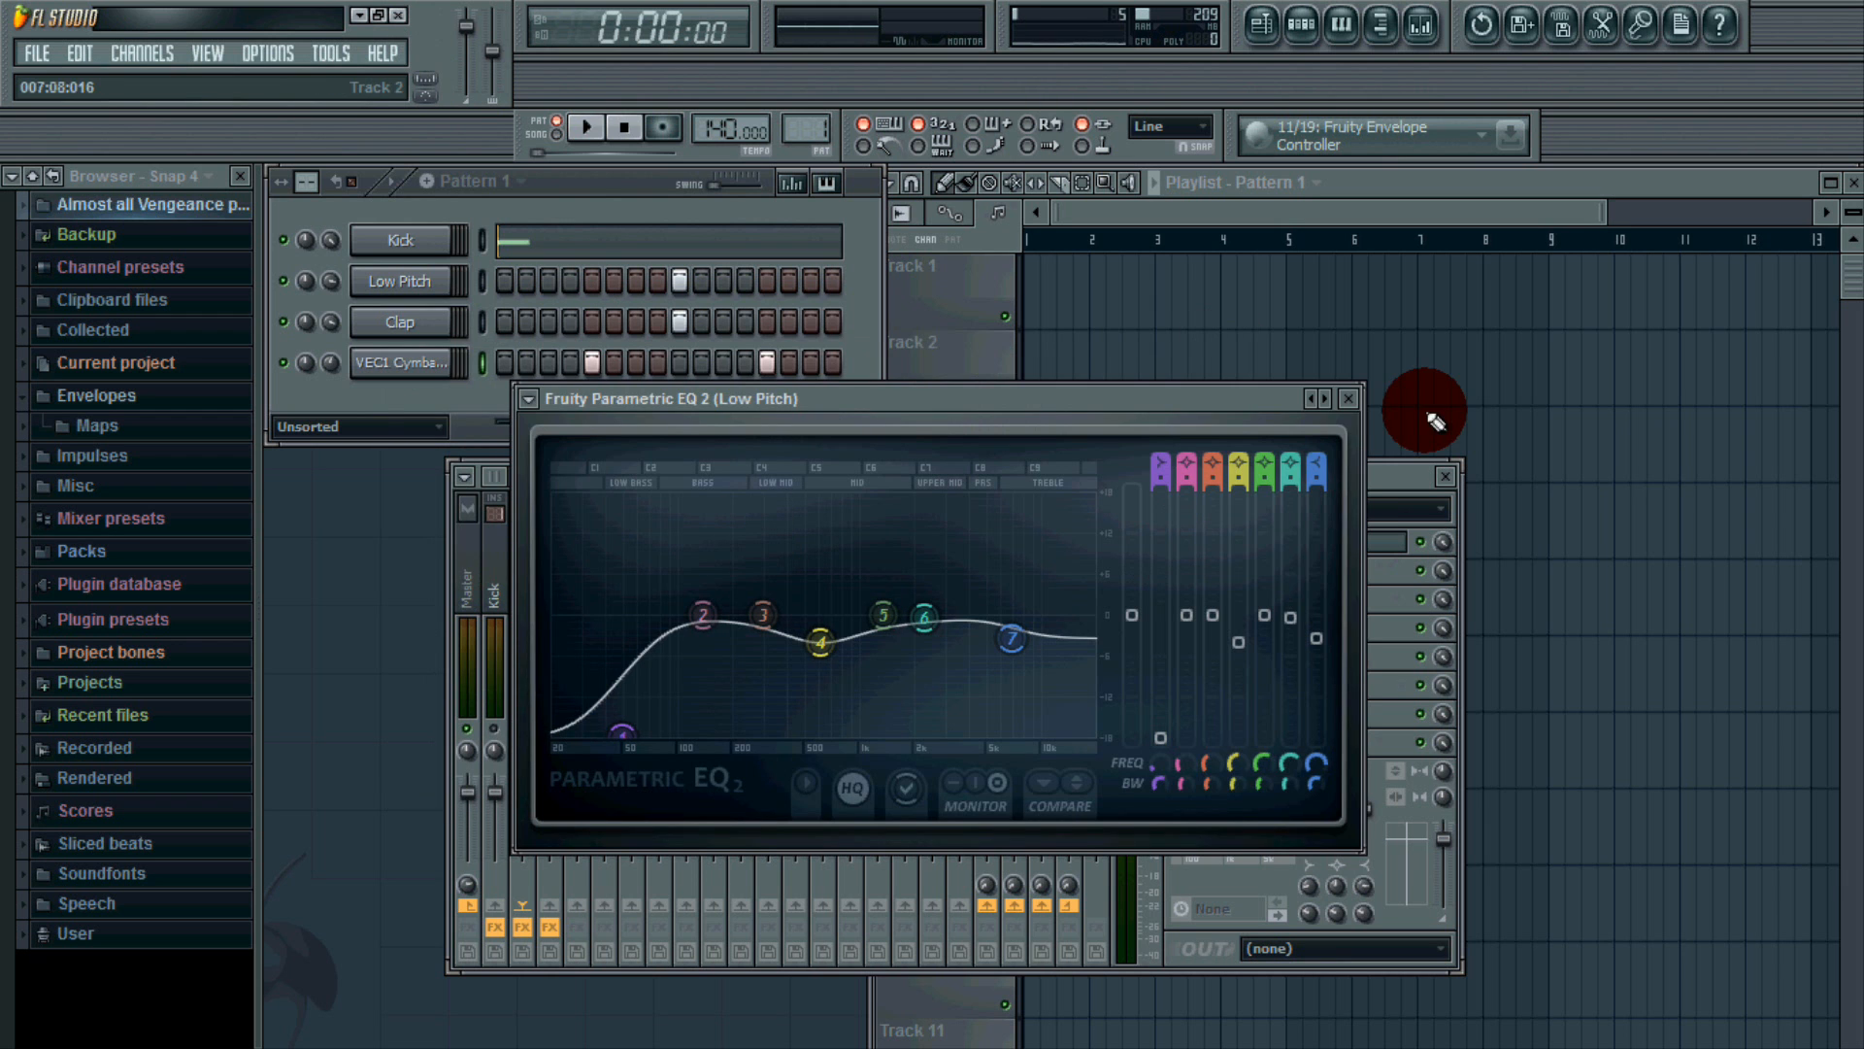
click(1333, 418)
click(494, 573)
click(1227, 541)
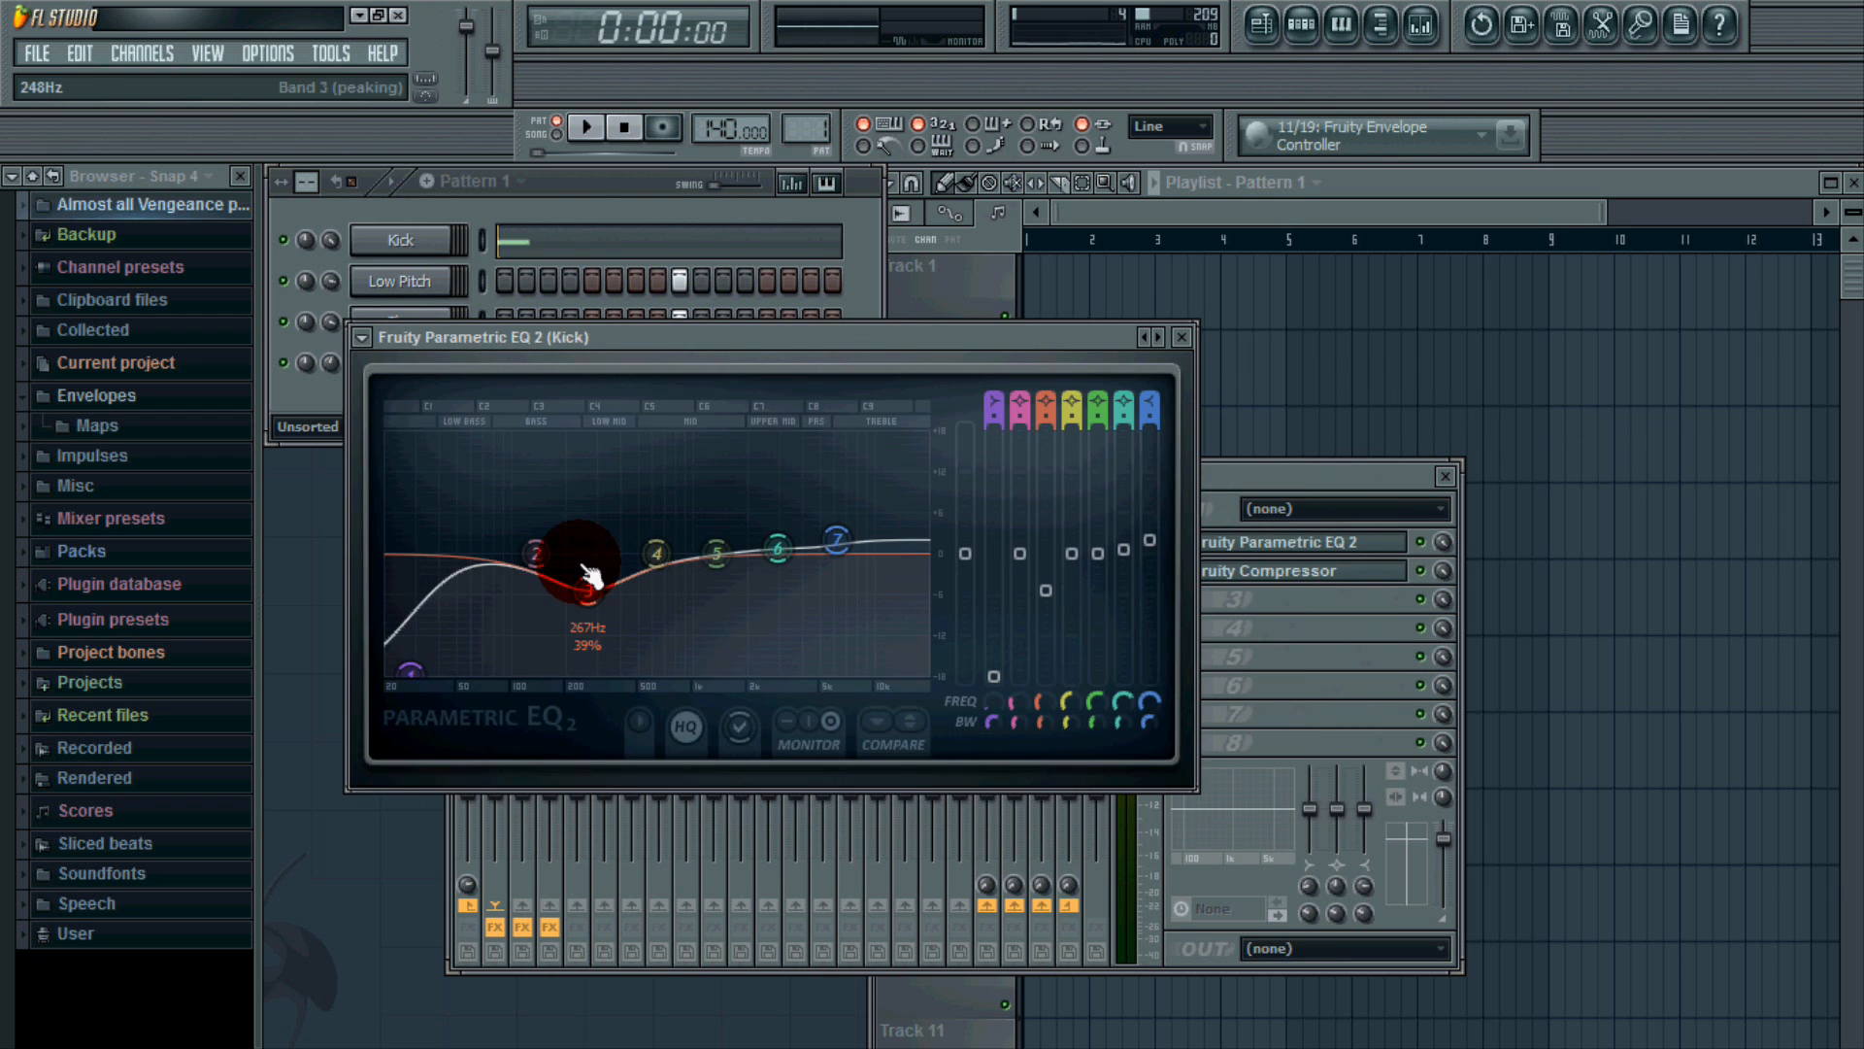
click(1181, 337)
click(529, 563)
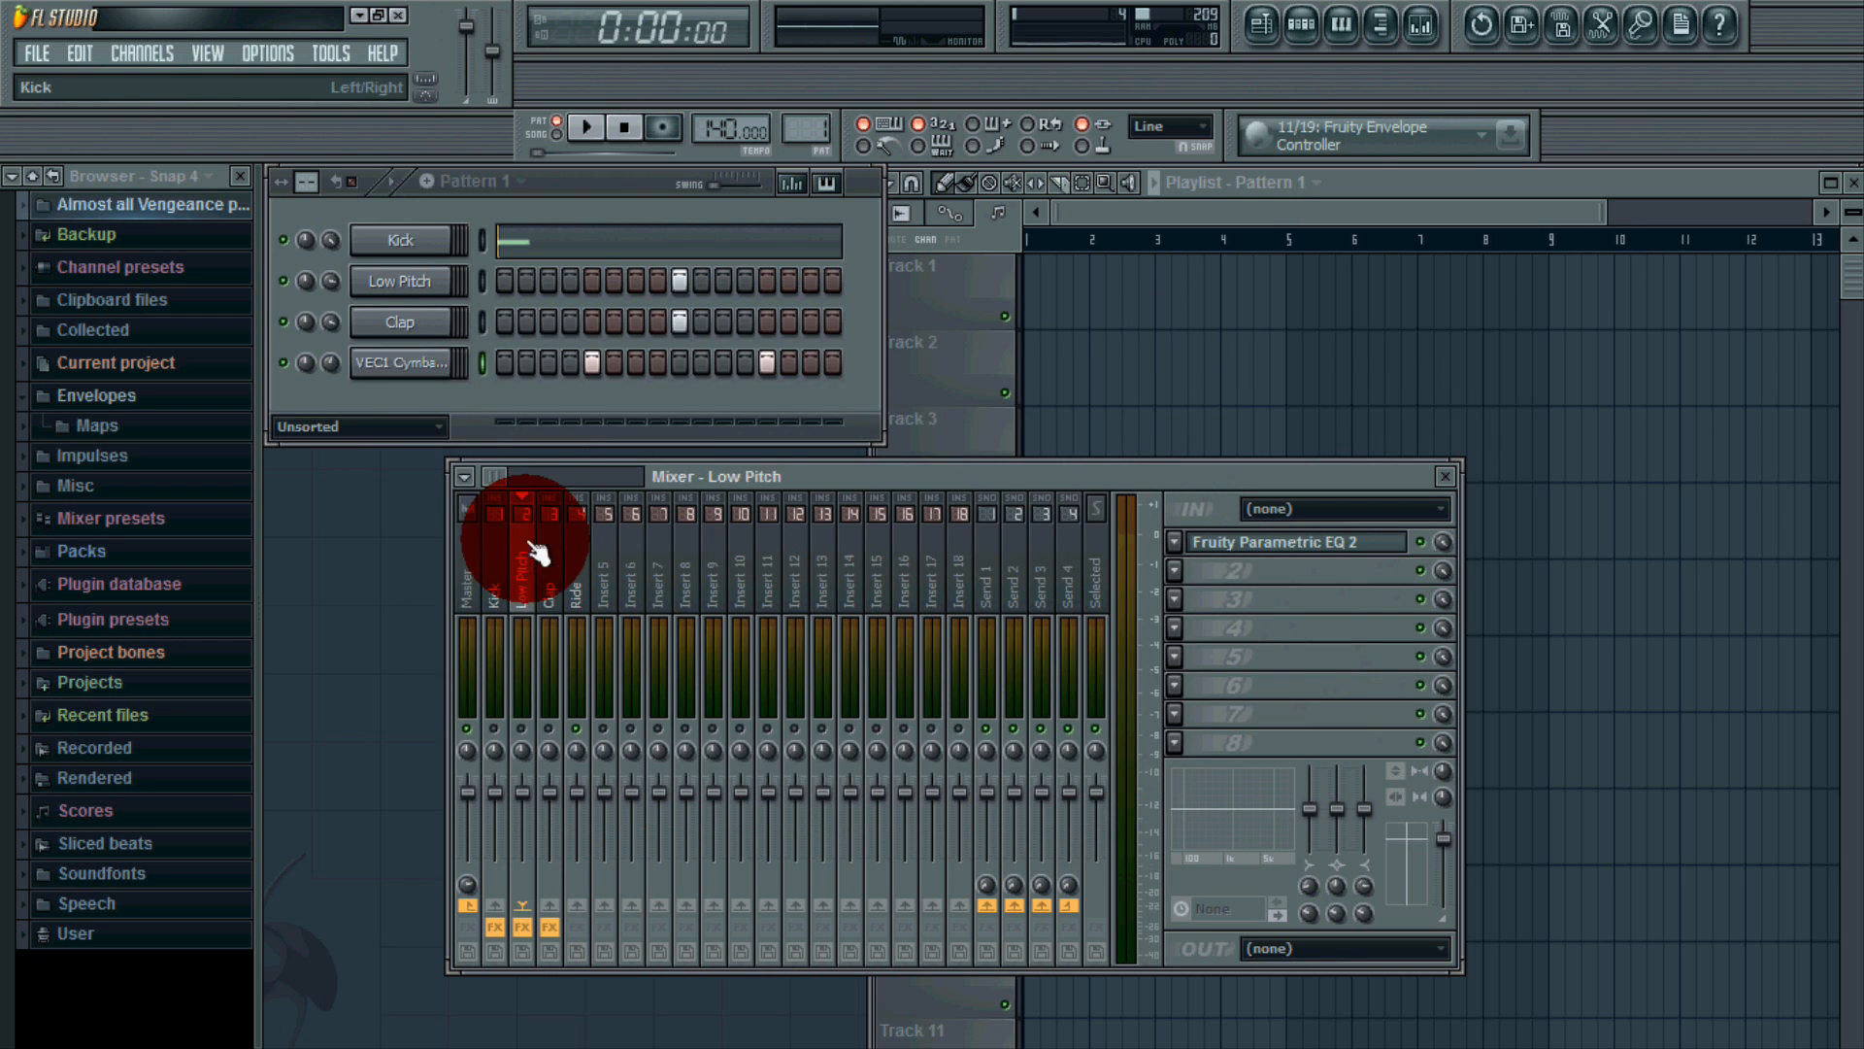
click(494, 564)
click(1373, 544)
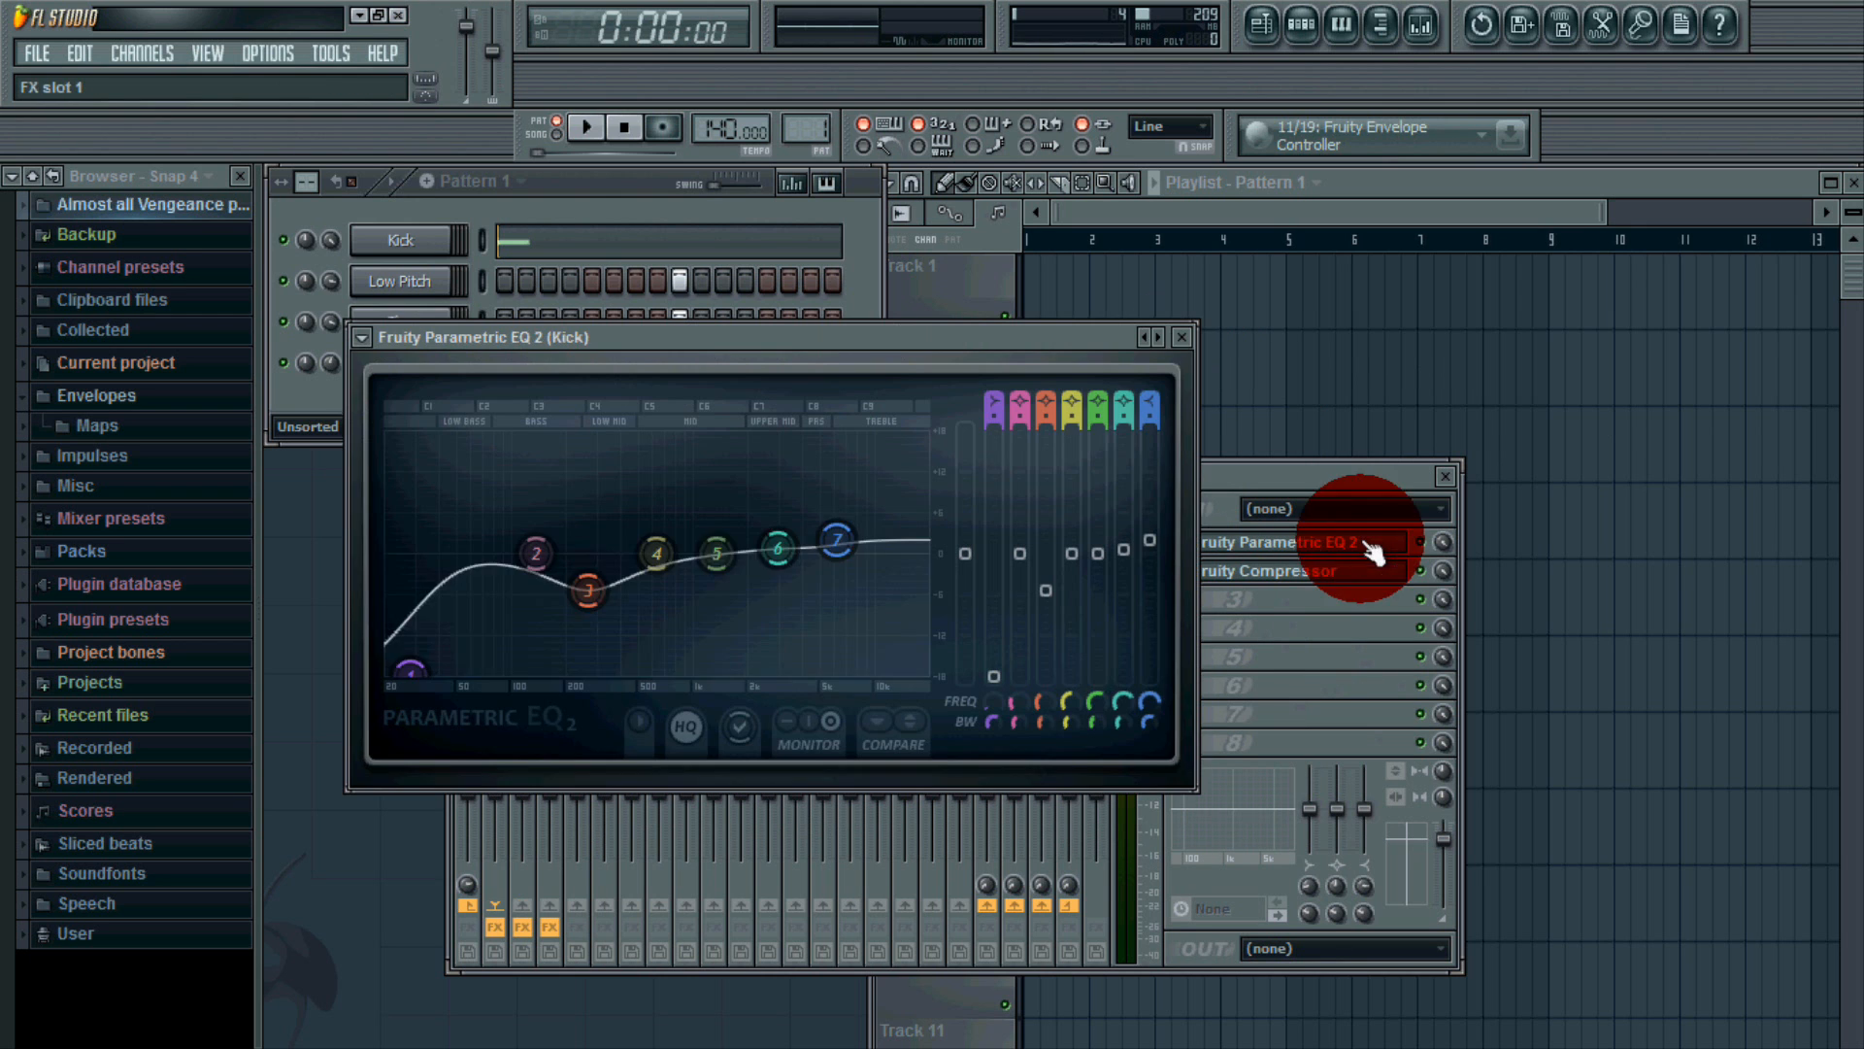
click(1181, 337)
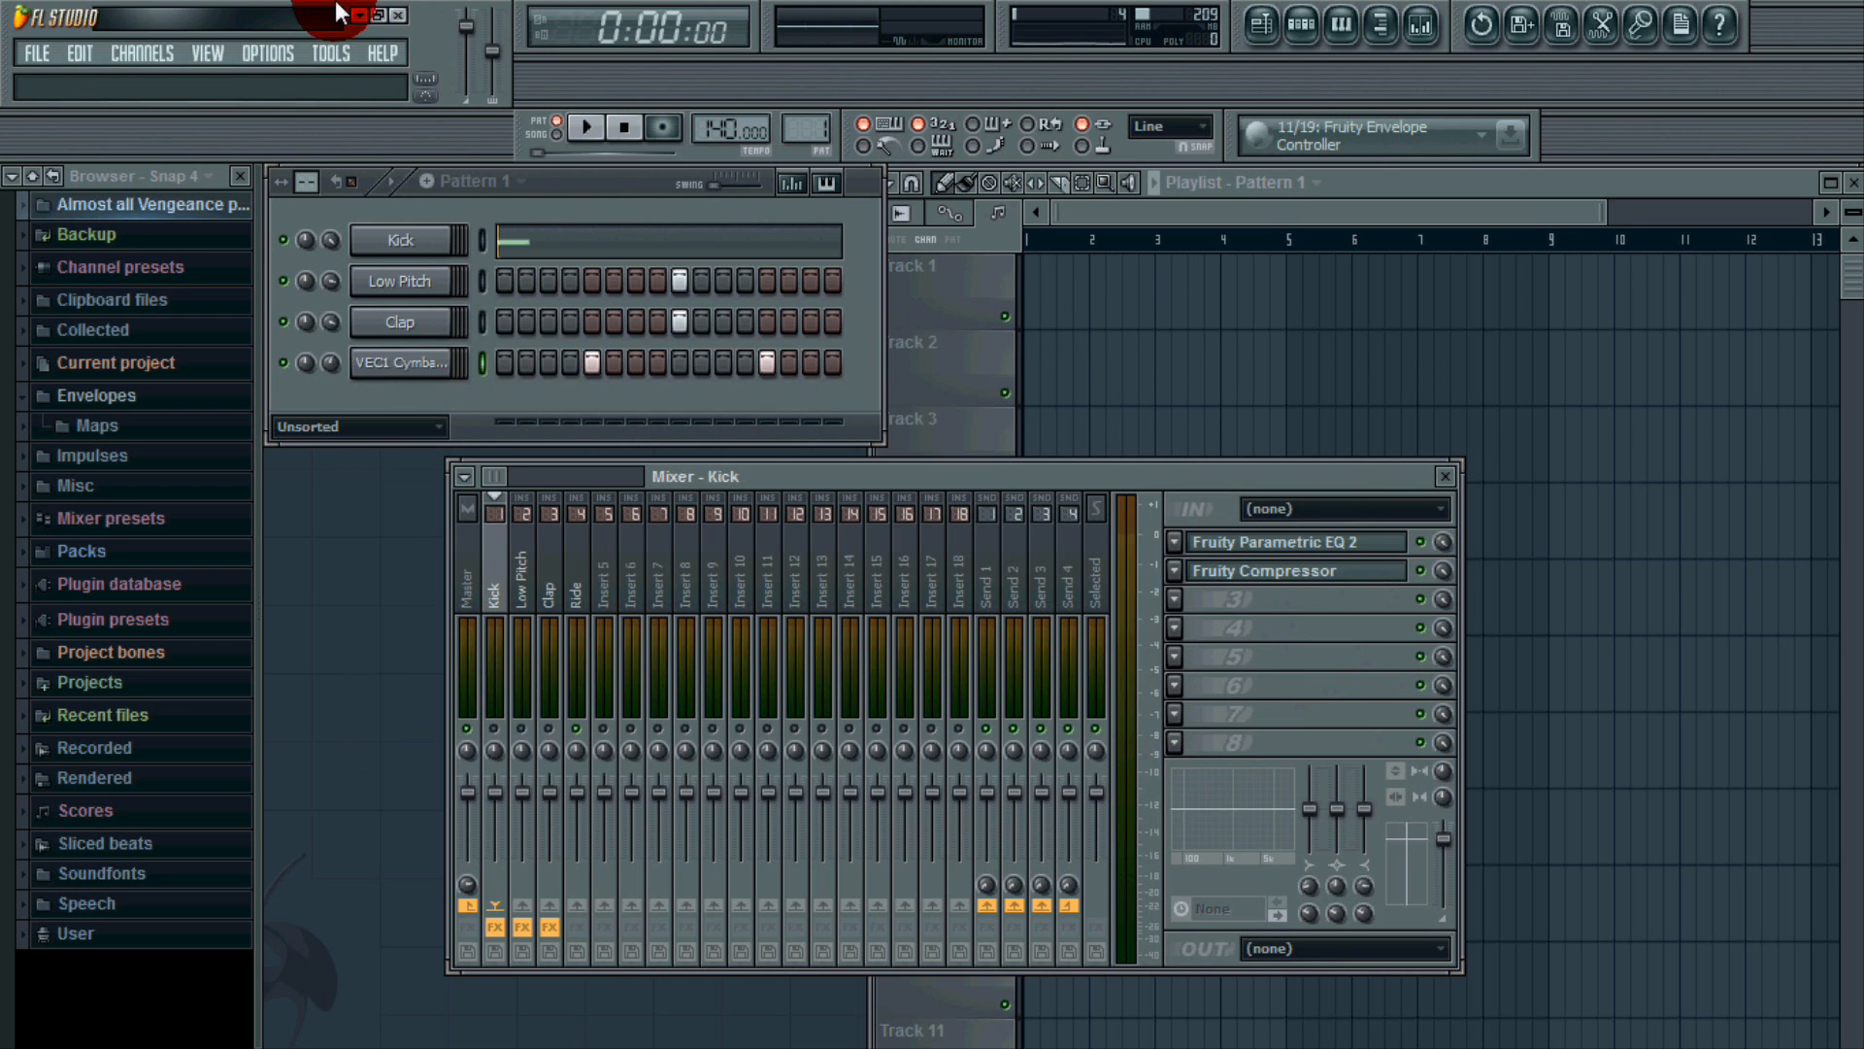
Unsolo the Ride insert so all inserts sound, and play the full drum pattern.
click(581, 532)
click(497, 550)
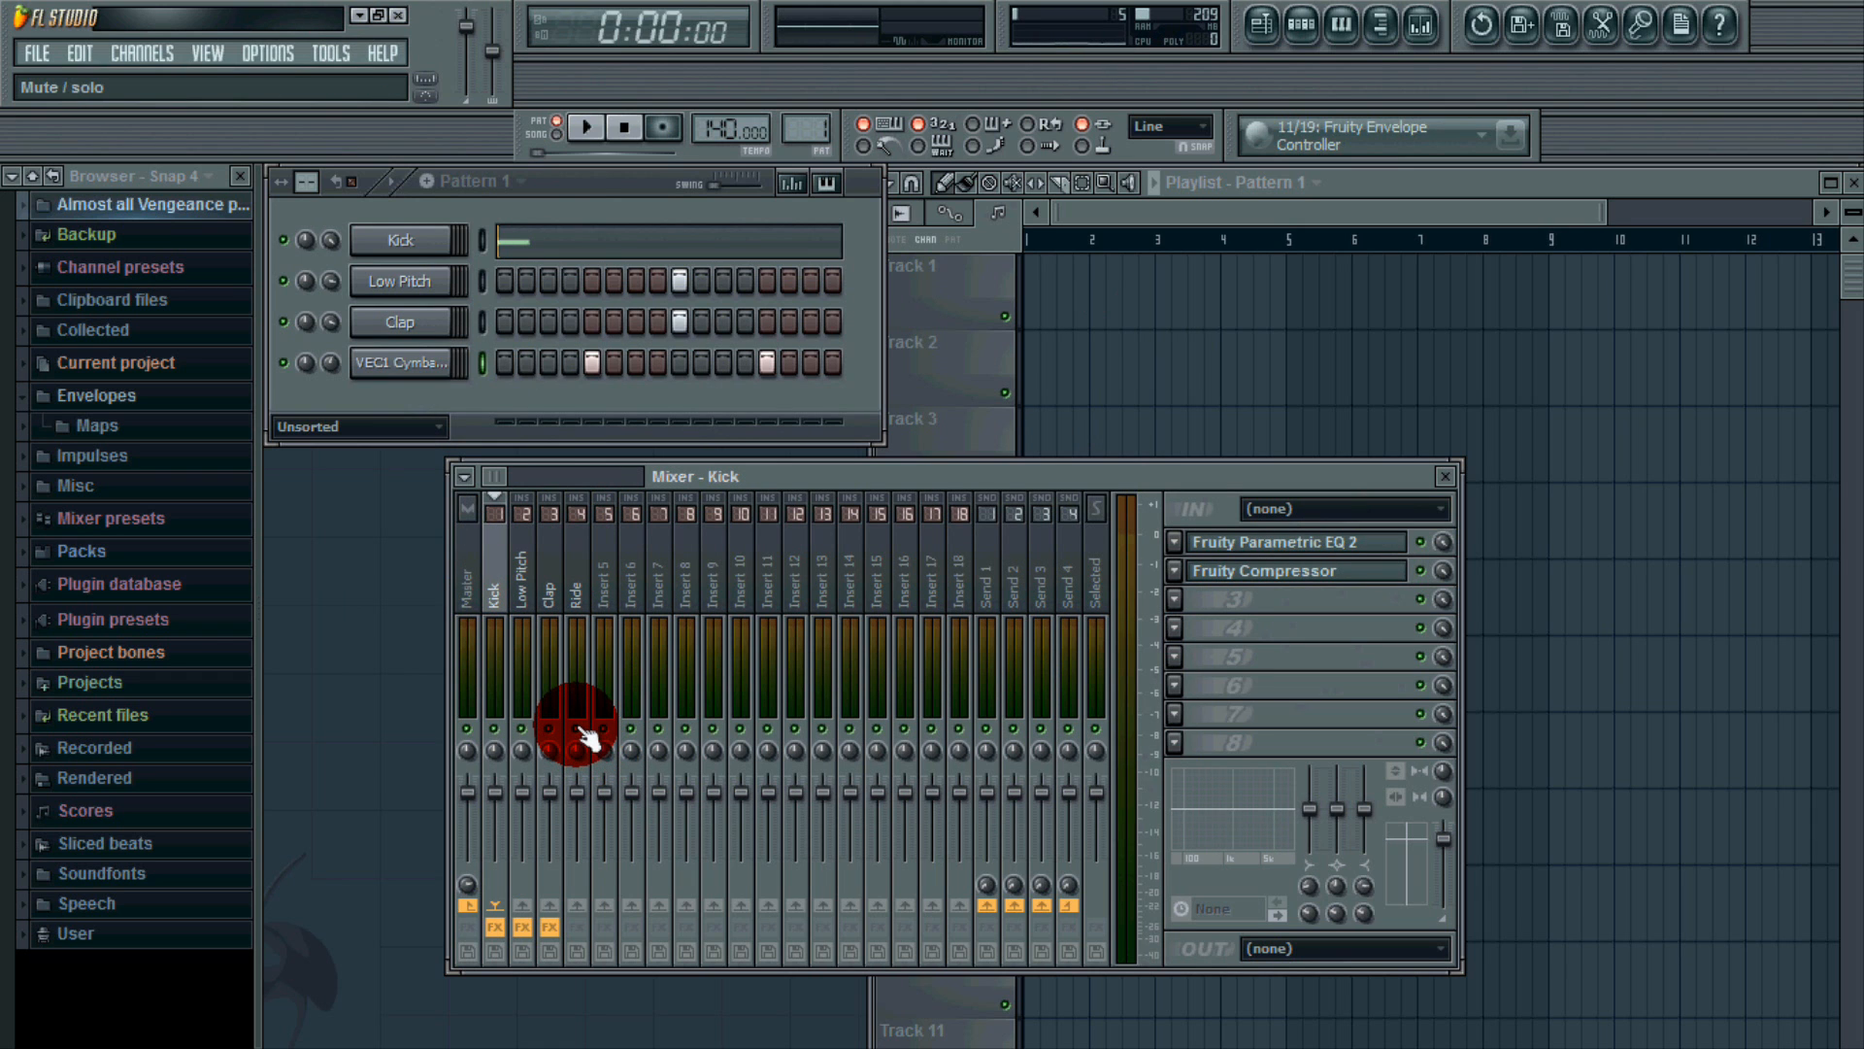
key(space)
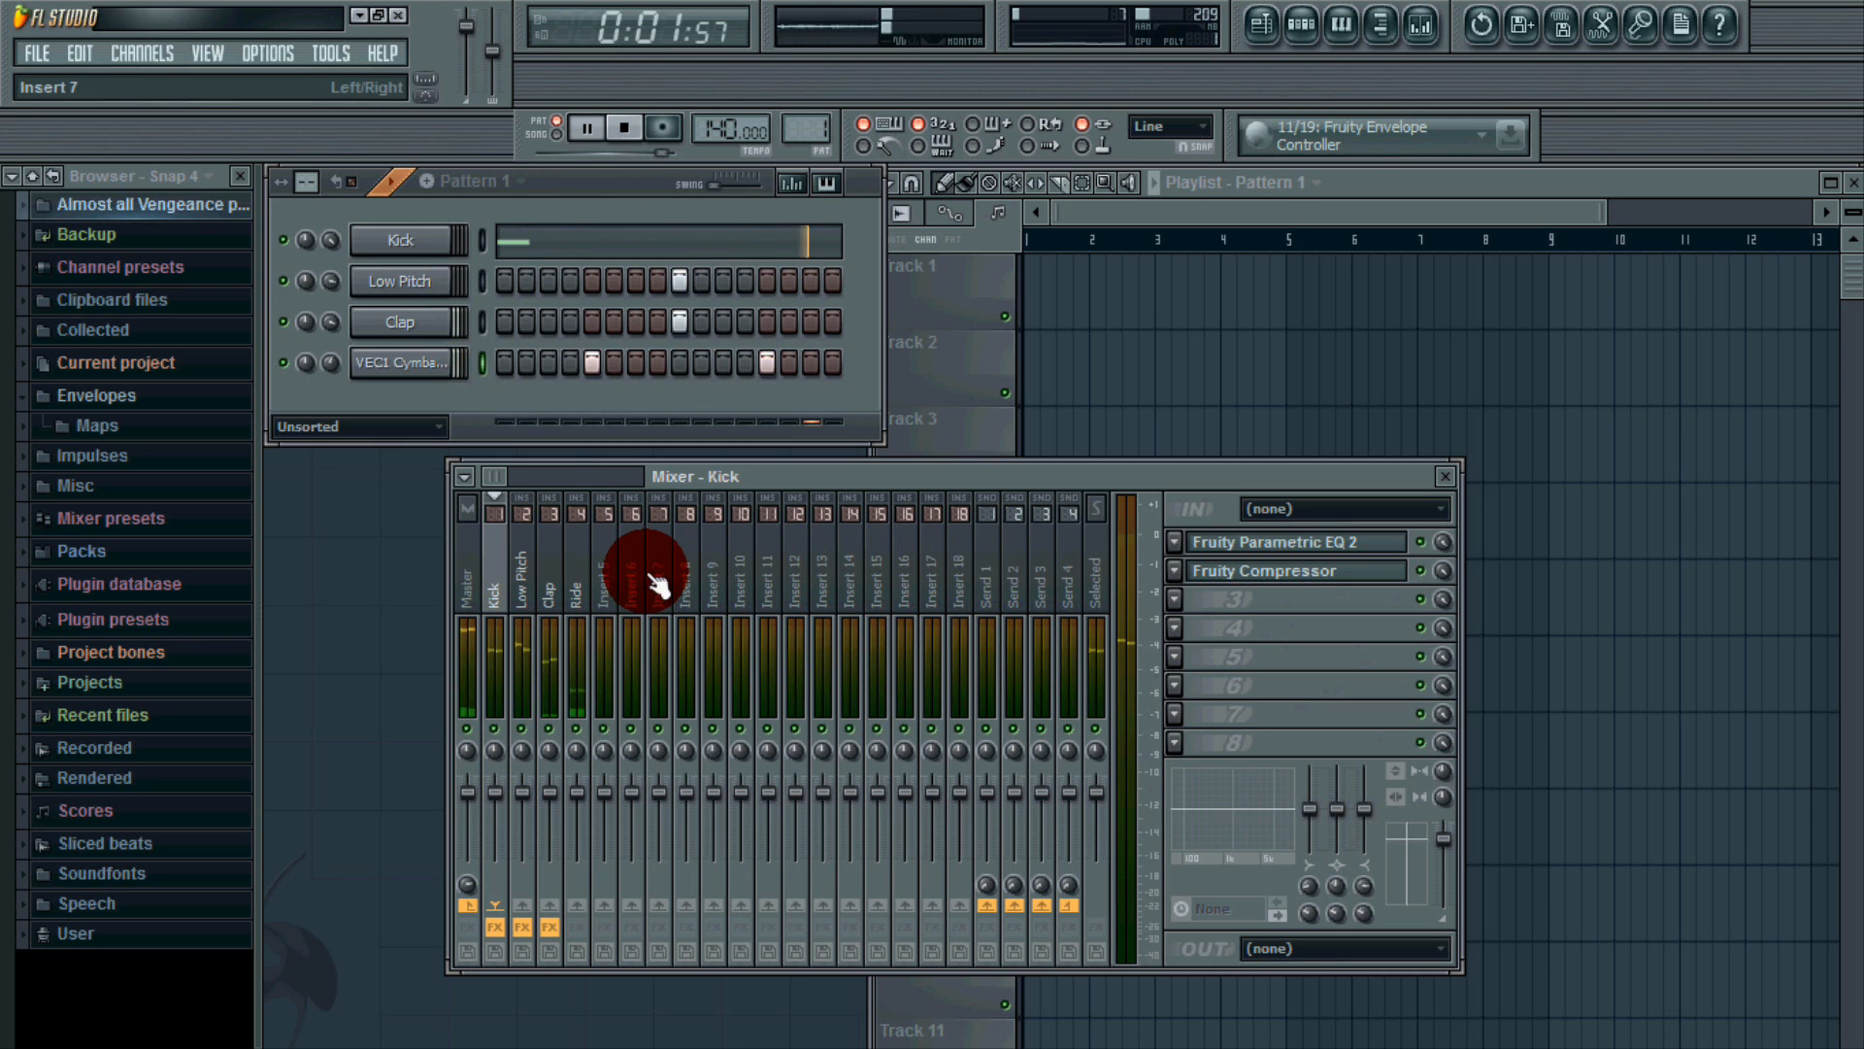
click(601, 134)
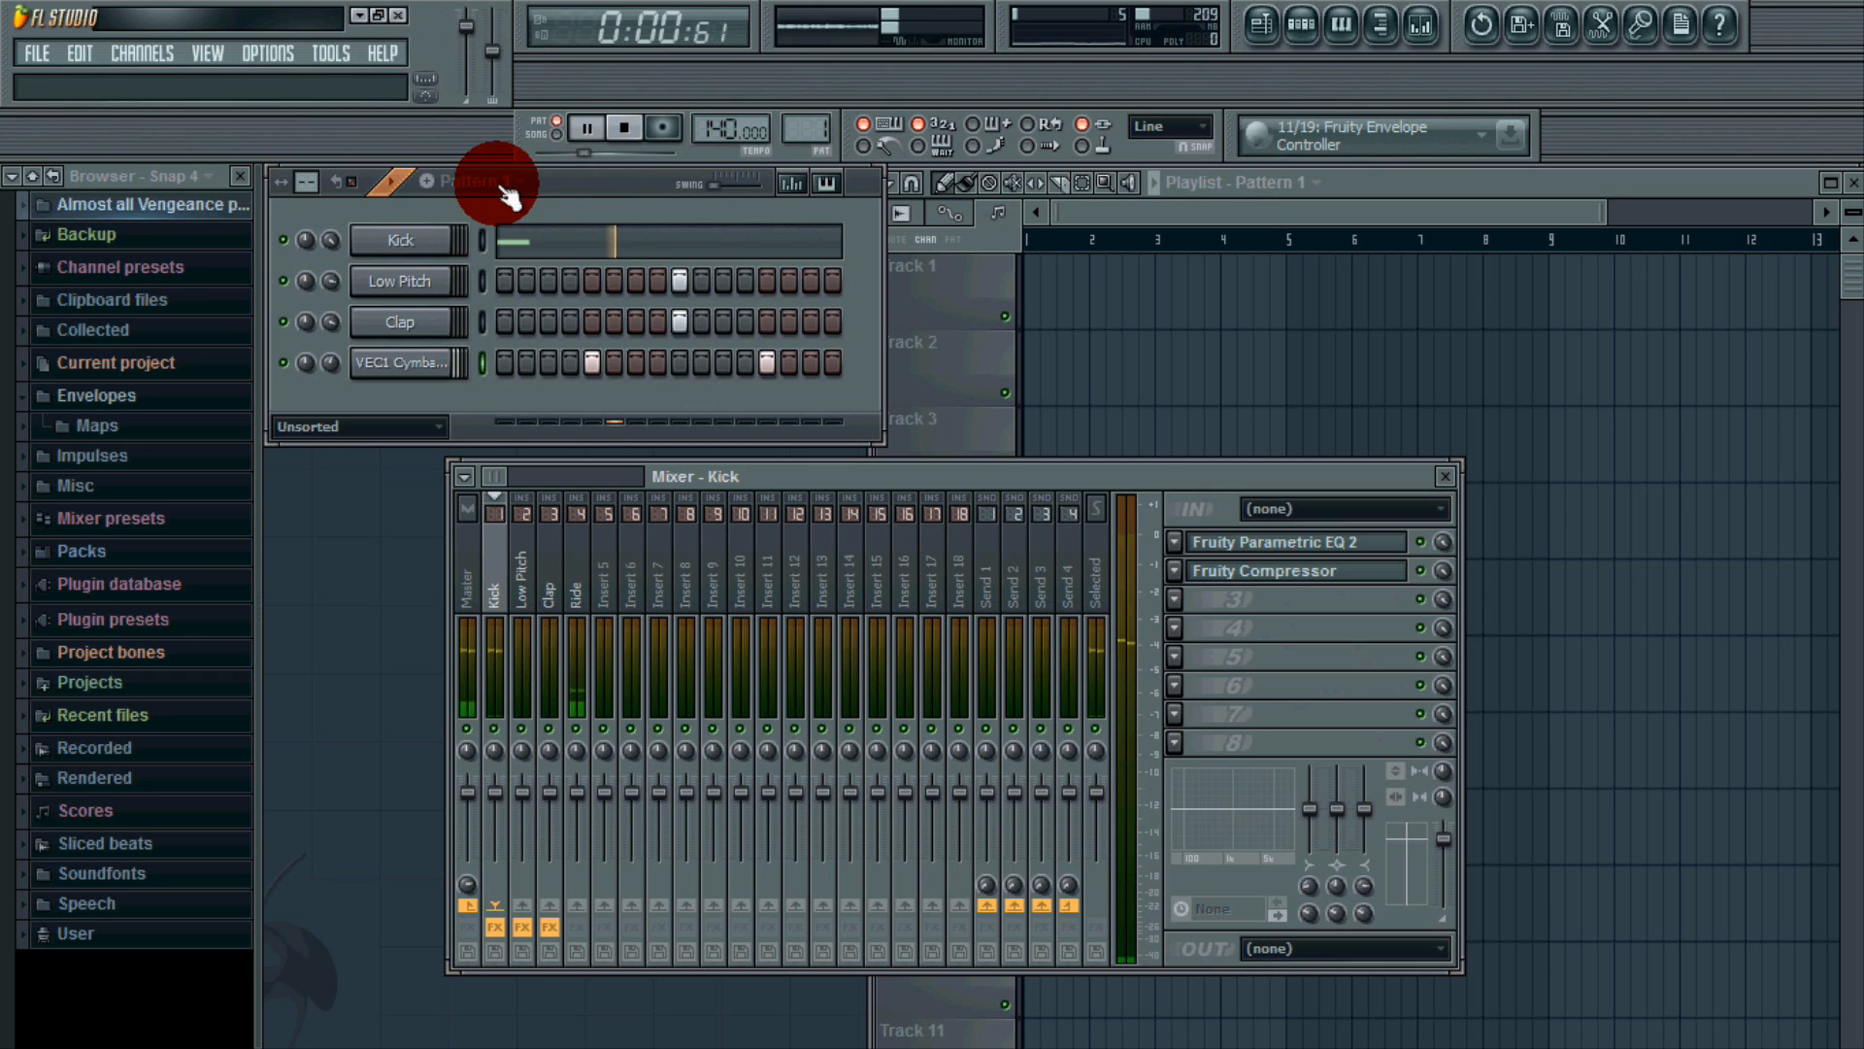
click(633, 130)
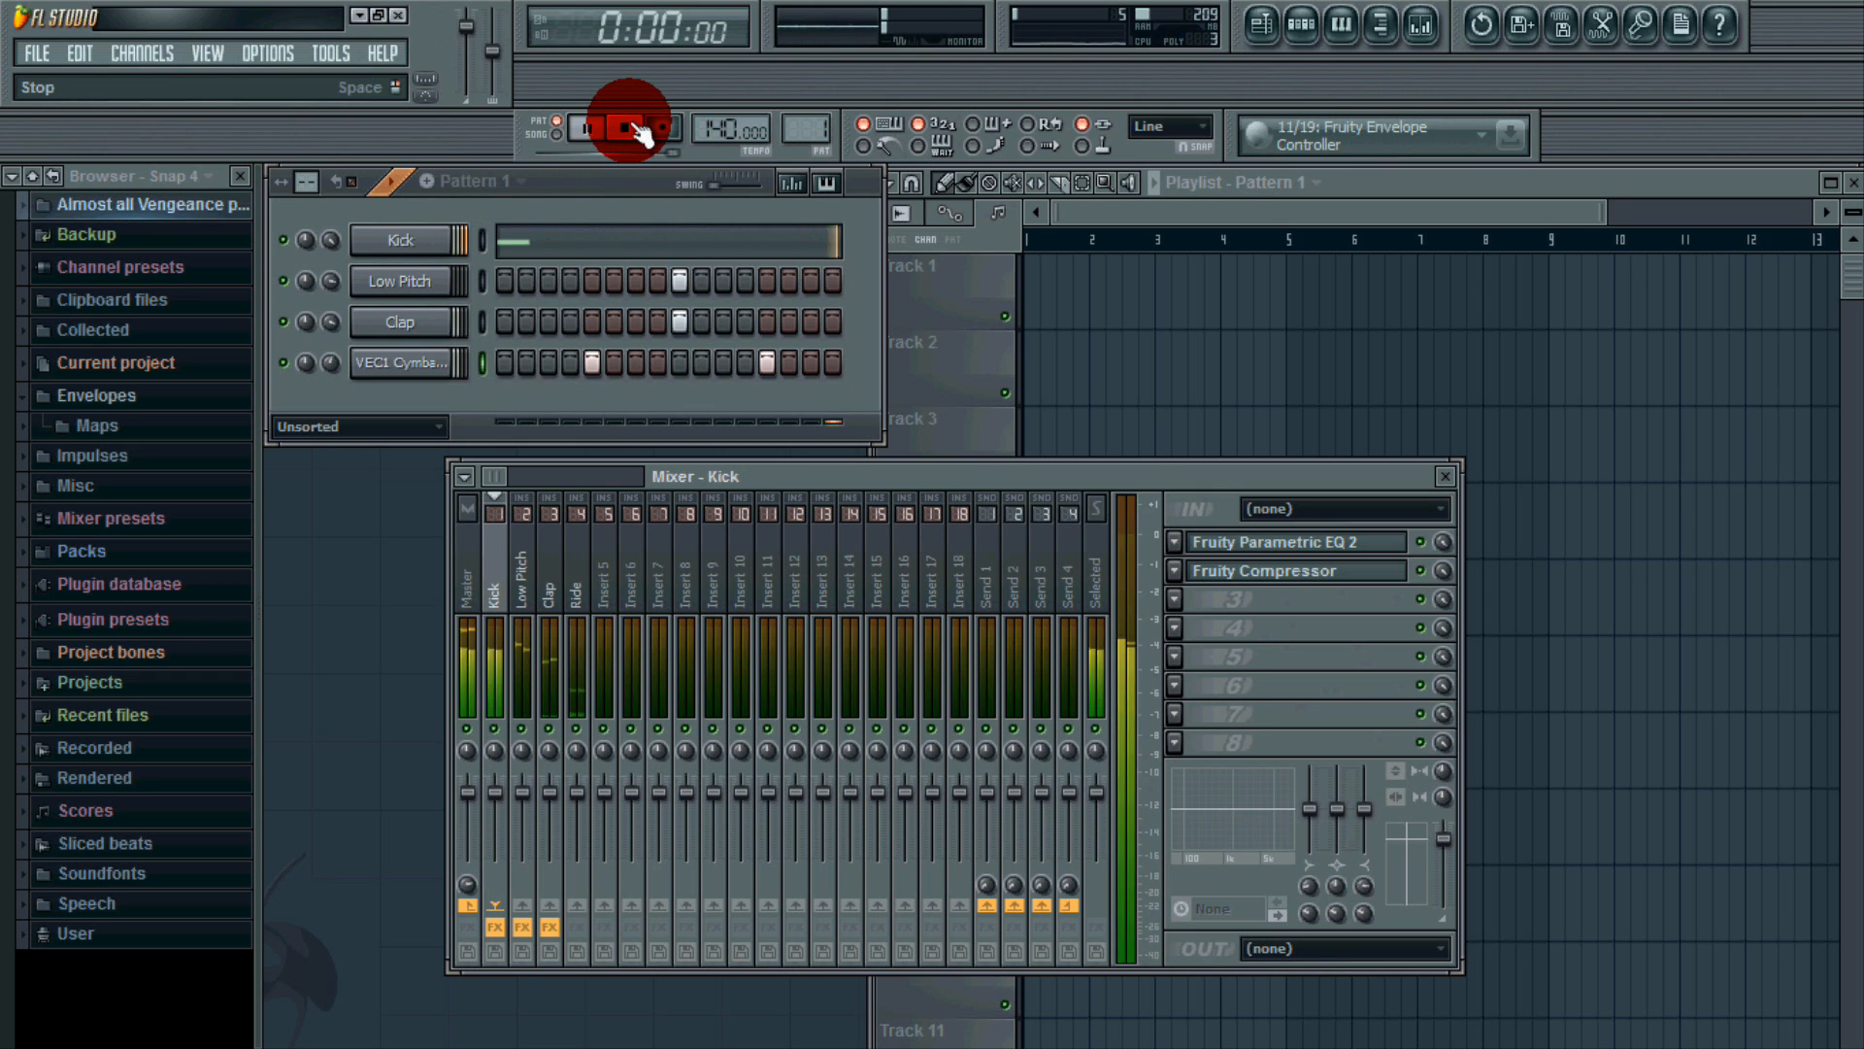
Play the pattern while trying a higher master pitch, then reset the pitch and stop playback.
click(586, 128)
drag(330, 236, 340, 260)
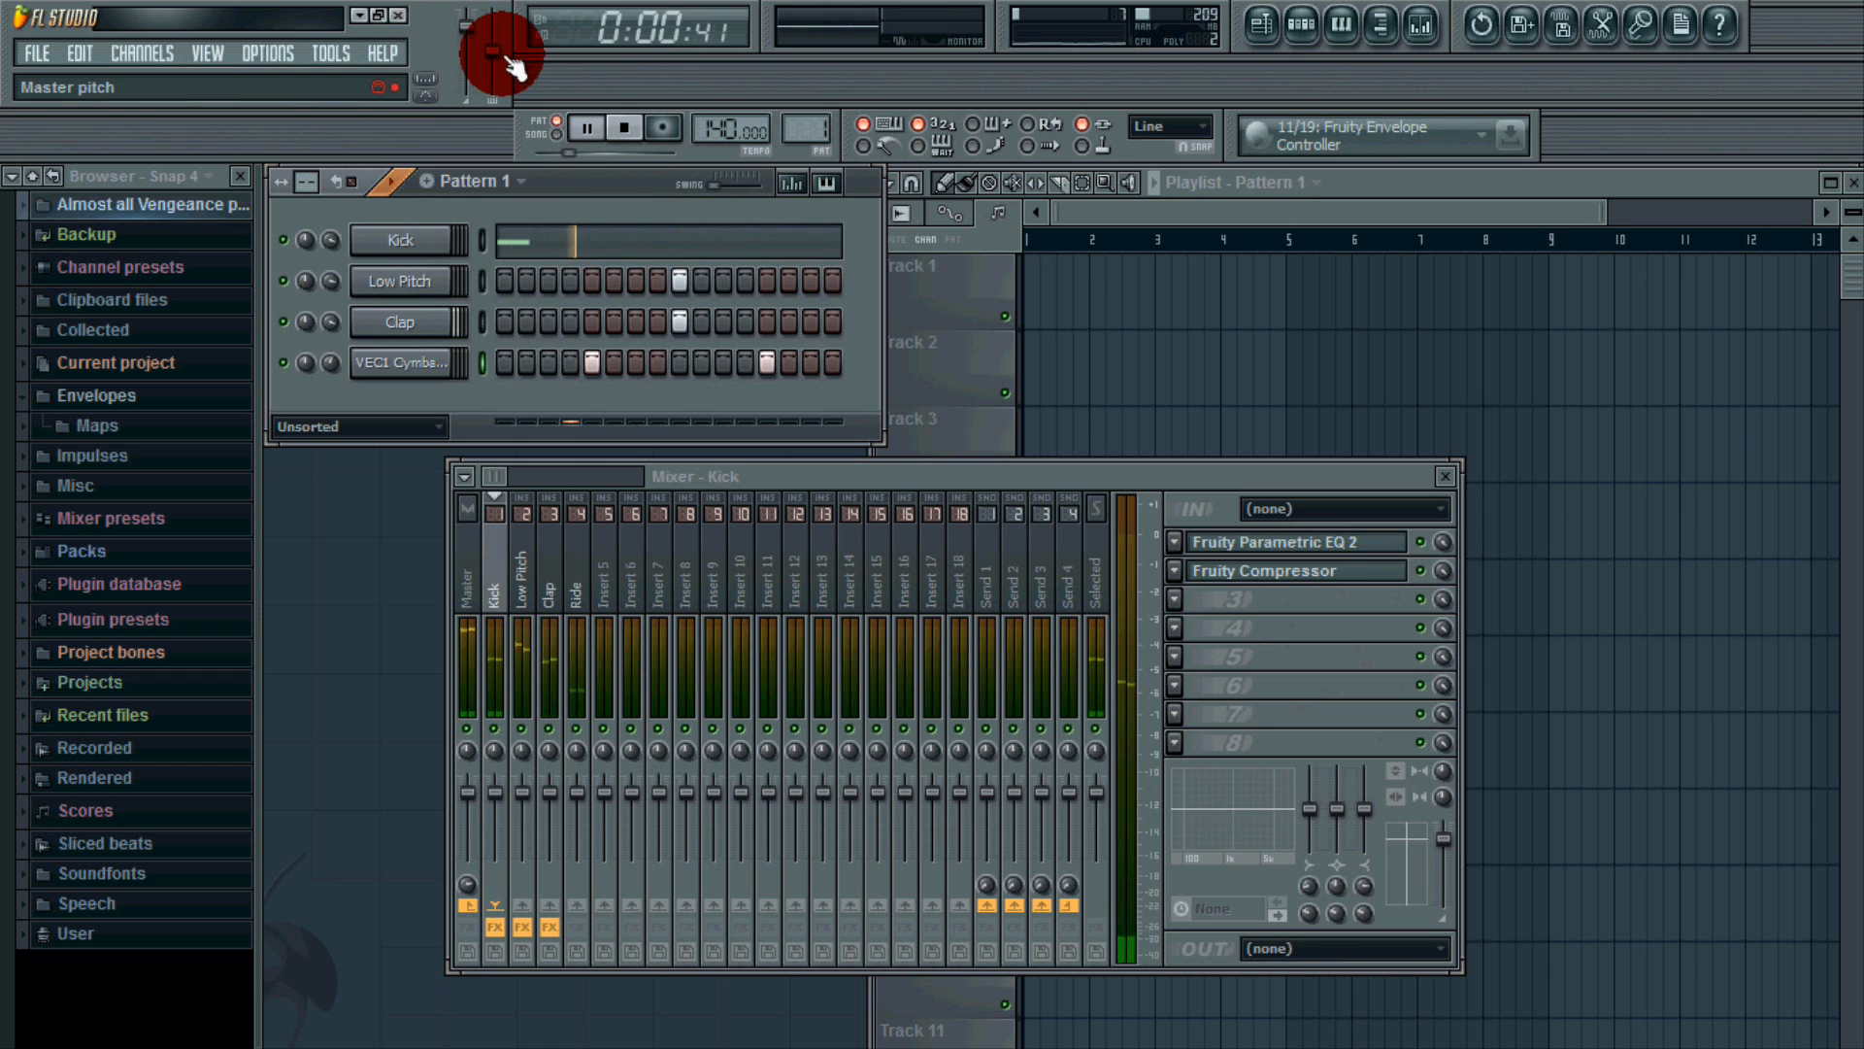
drag(507, 1000, 510, 17)
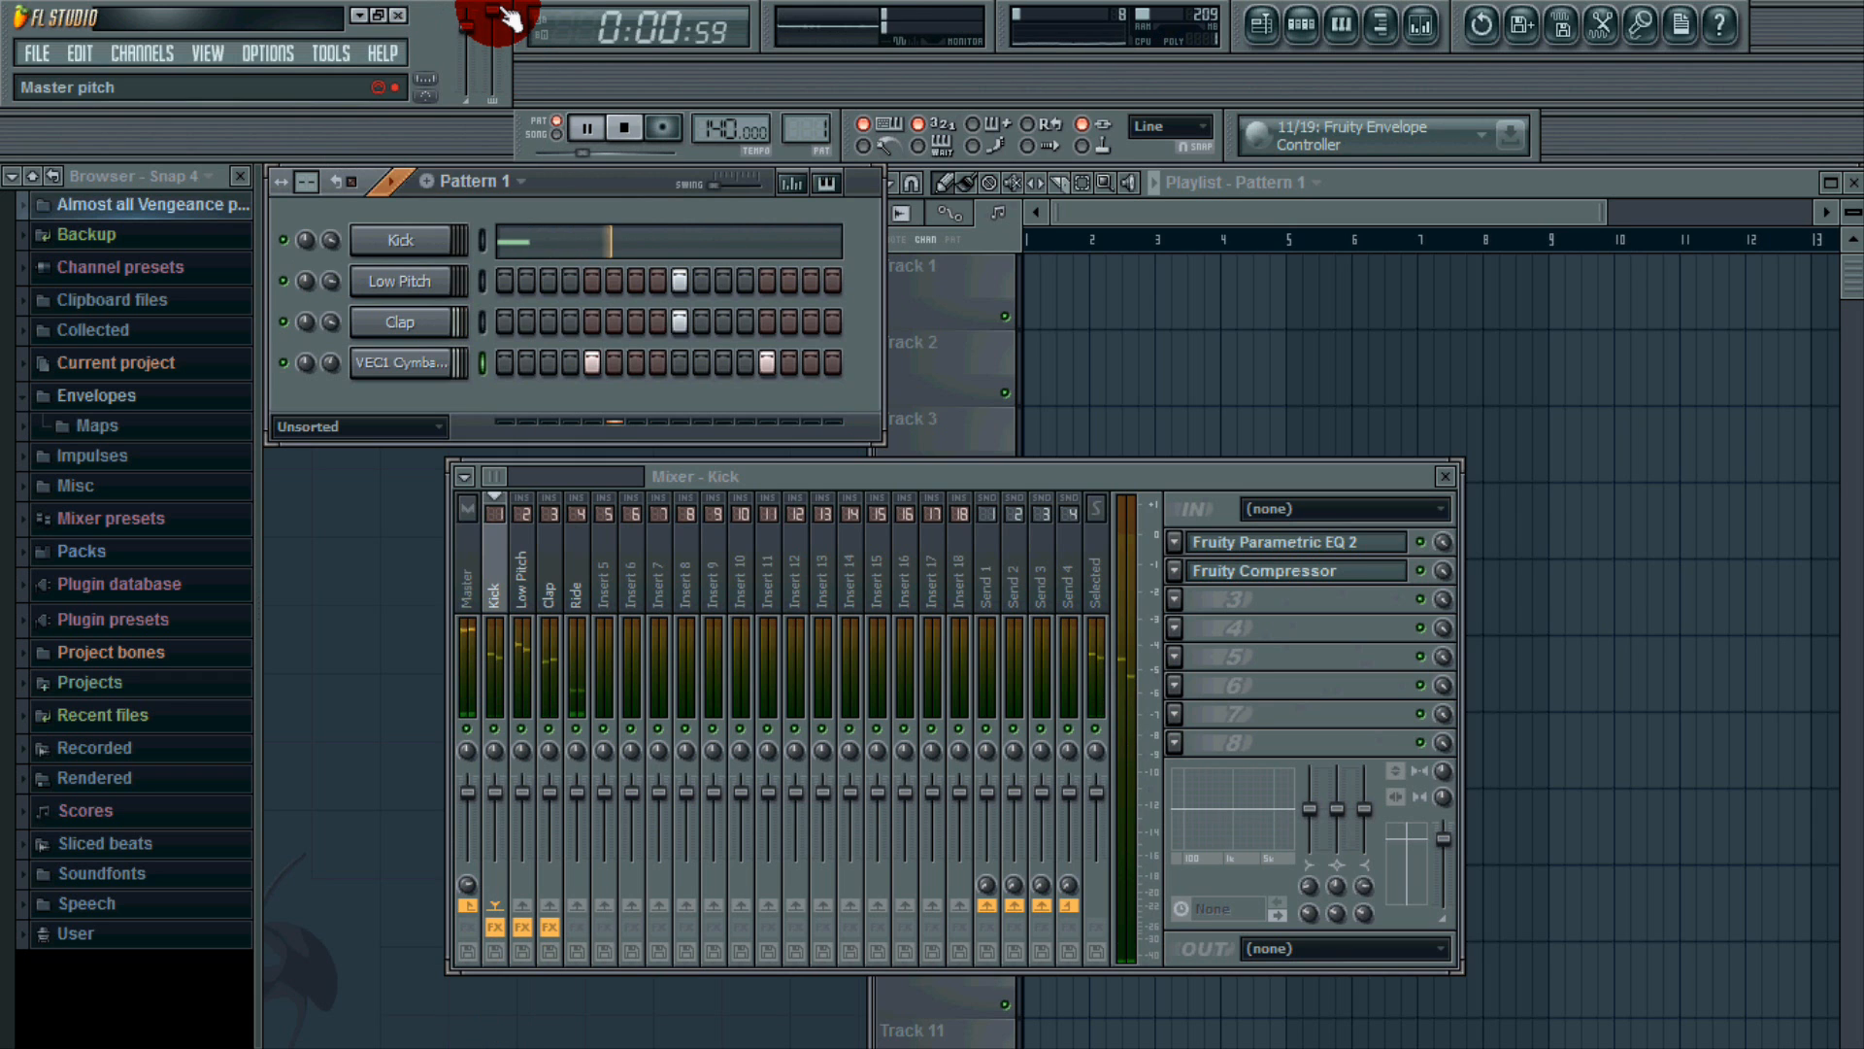
right_click(496, 12)
click(519, 21)
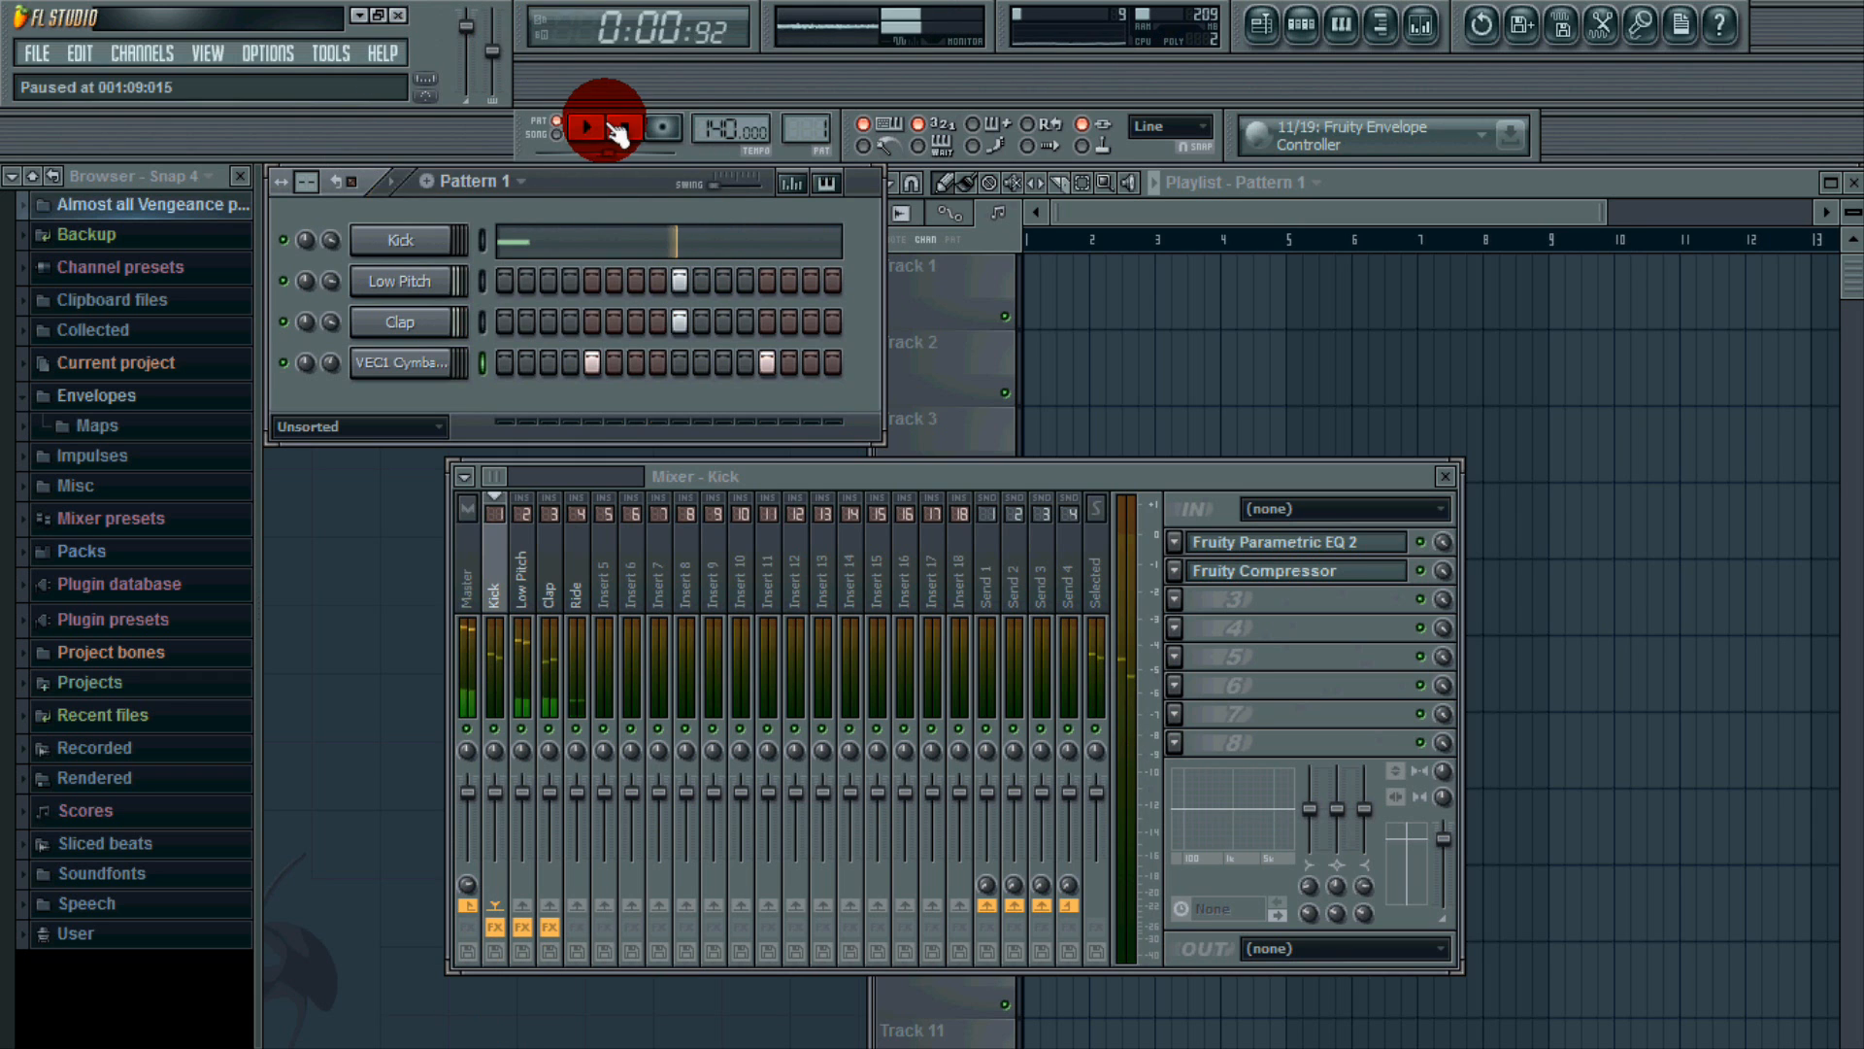
click(620, 128)
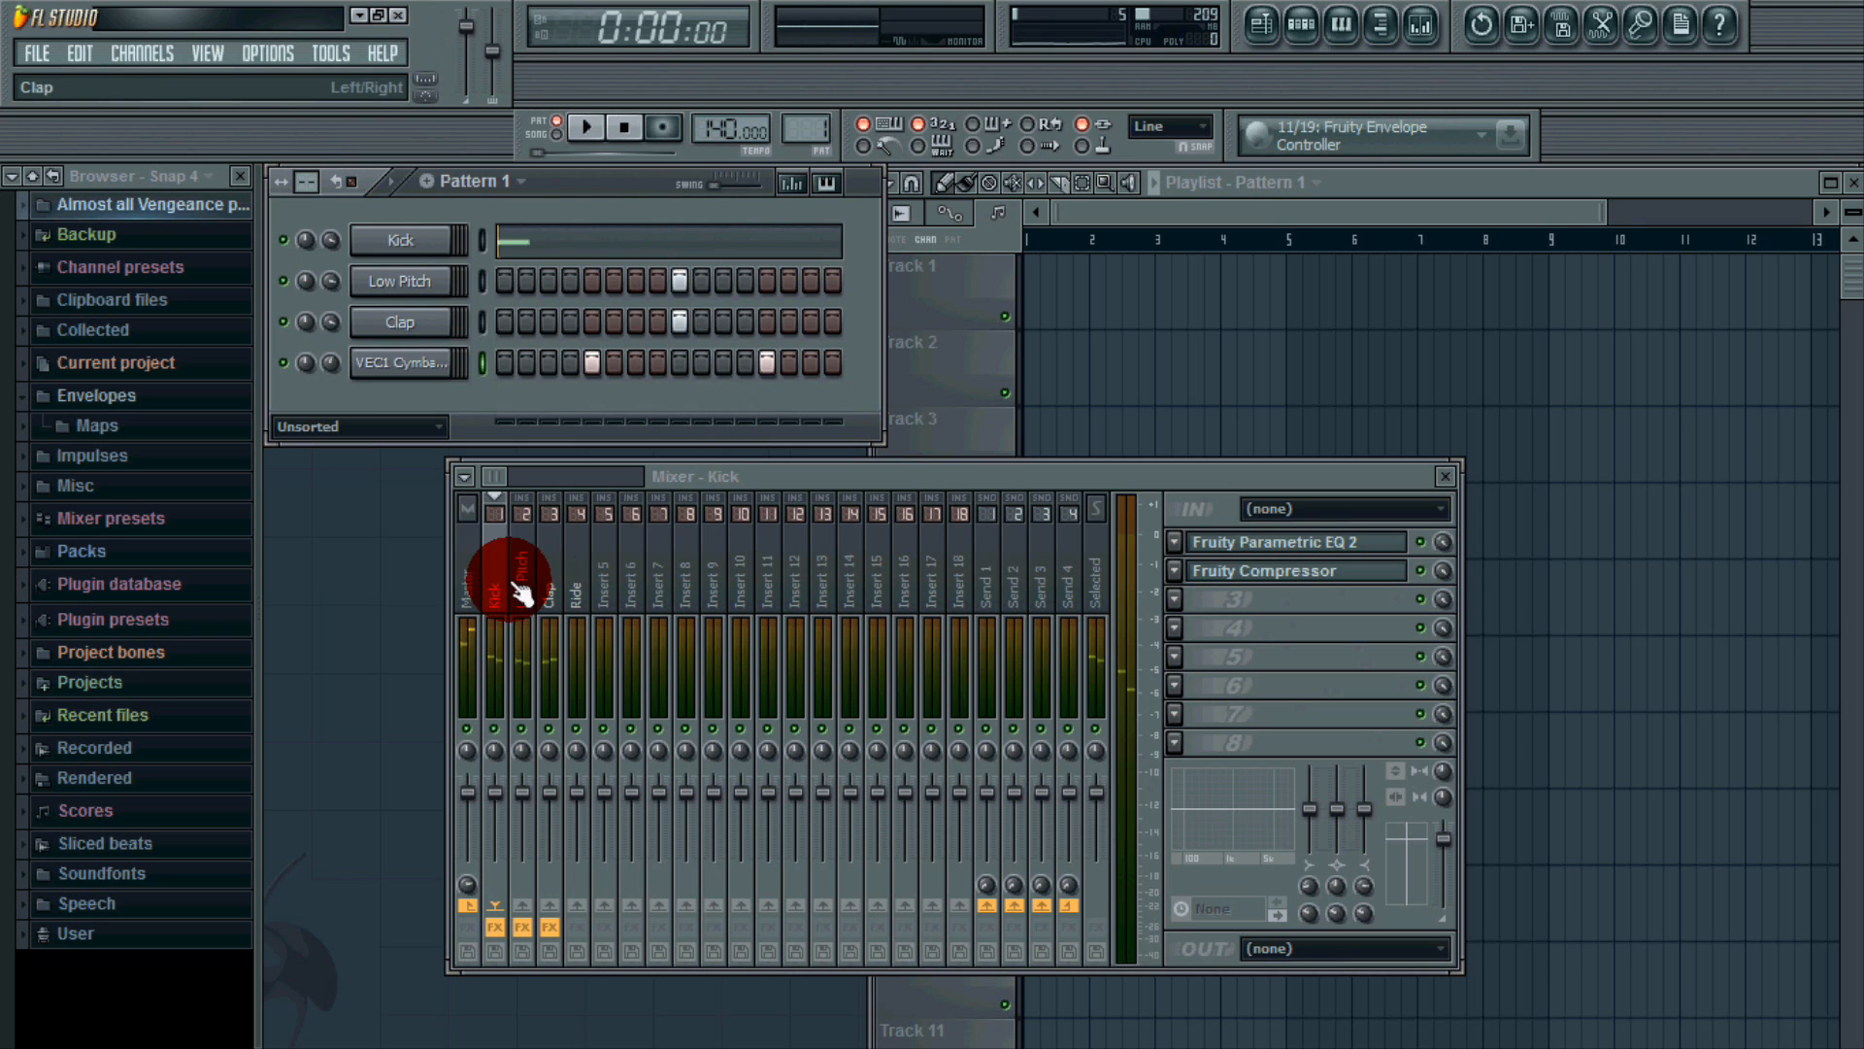
Raise the master pitch to its maximum, audition the pattern with it, and restore the default pitch.
click(550, 578)
click(460, 587)
click(560, 565)
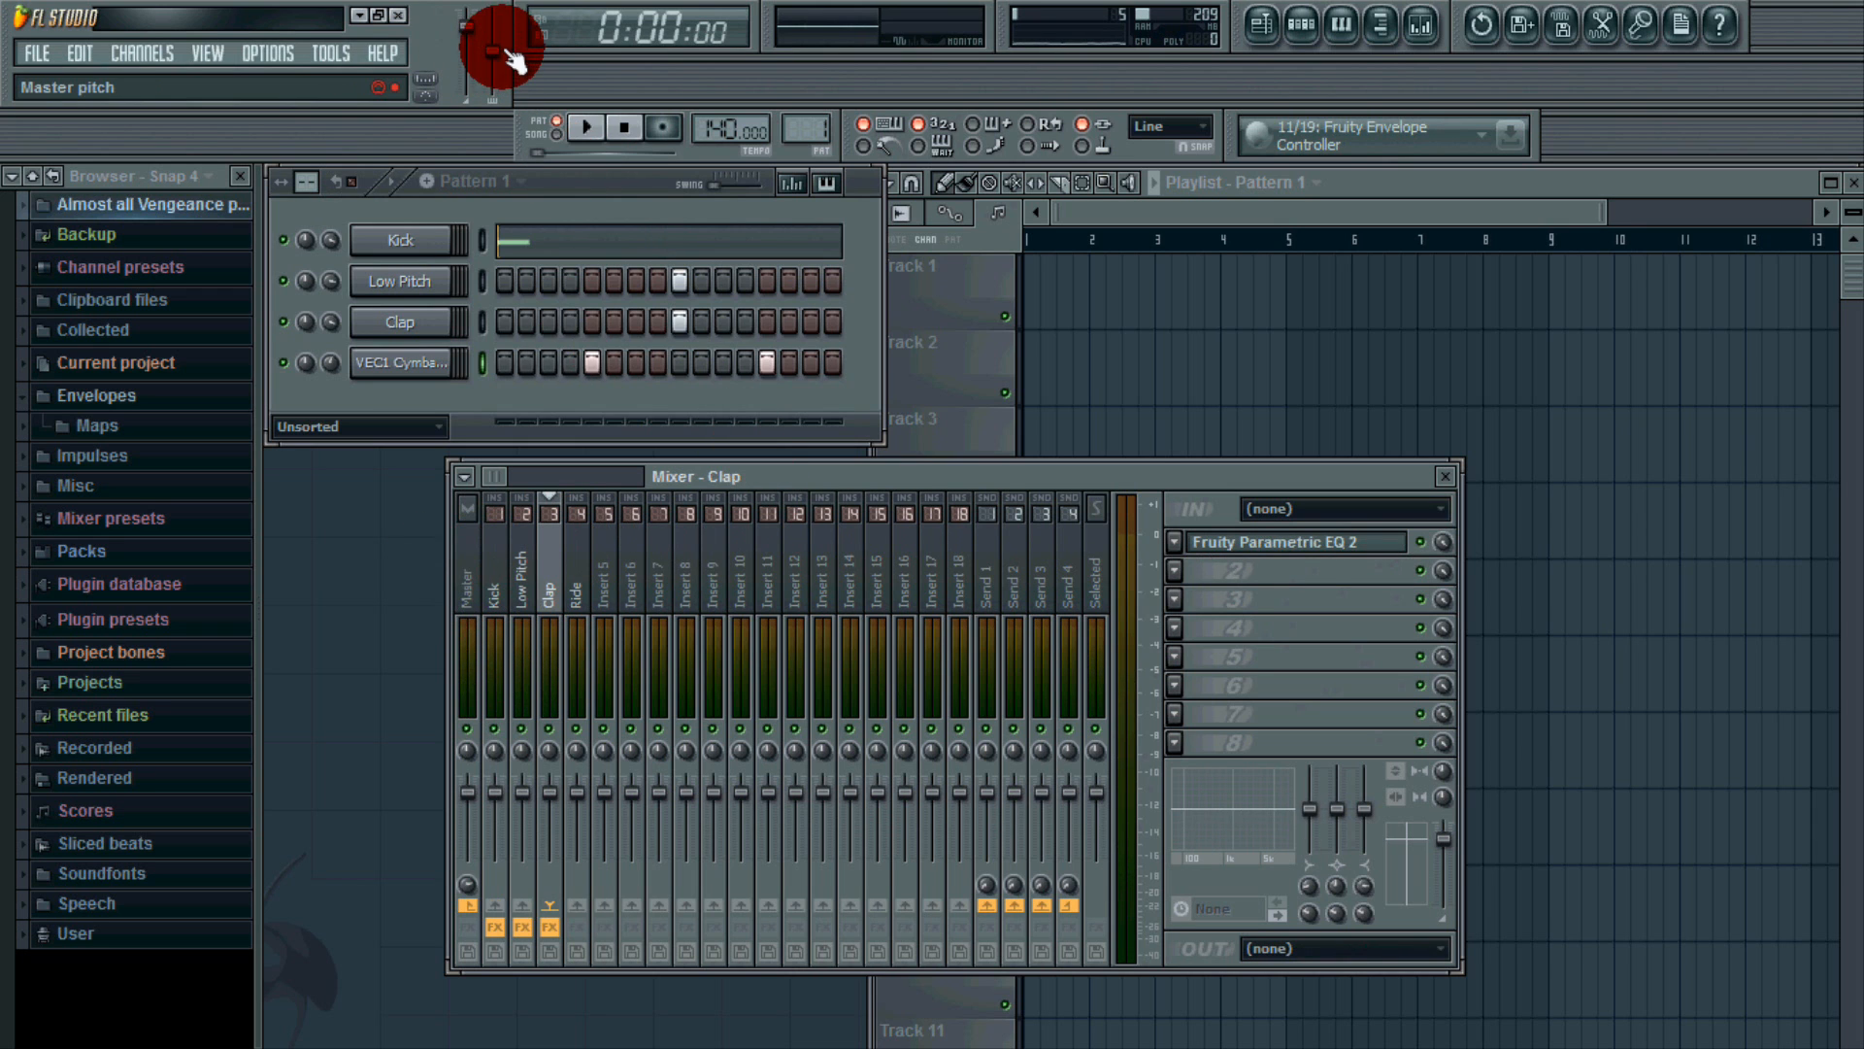
drag(492, 51, 492, 8)
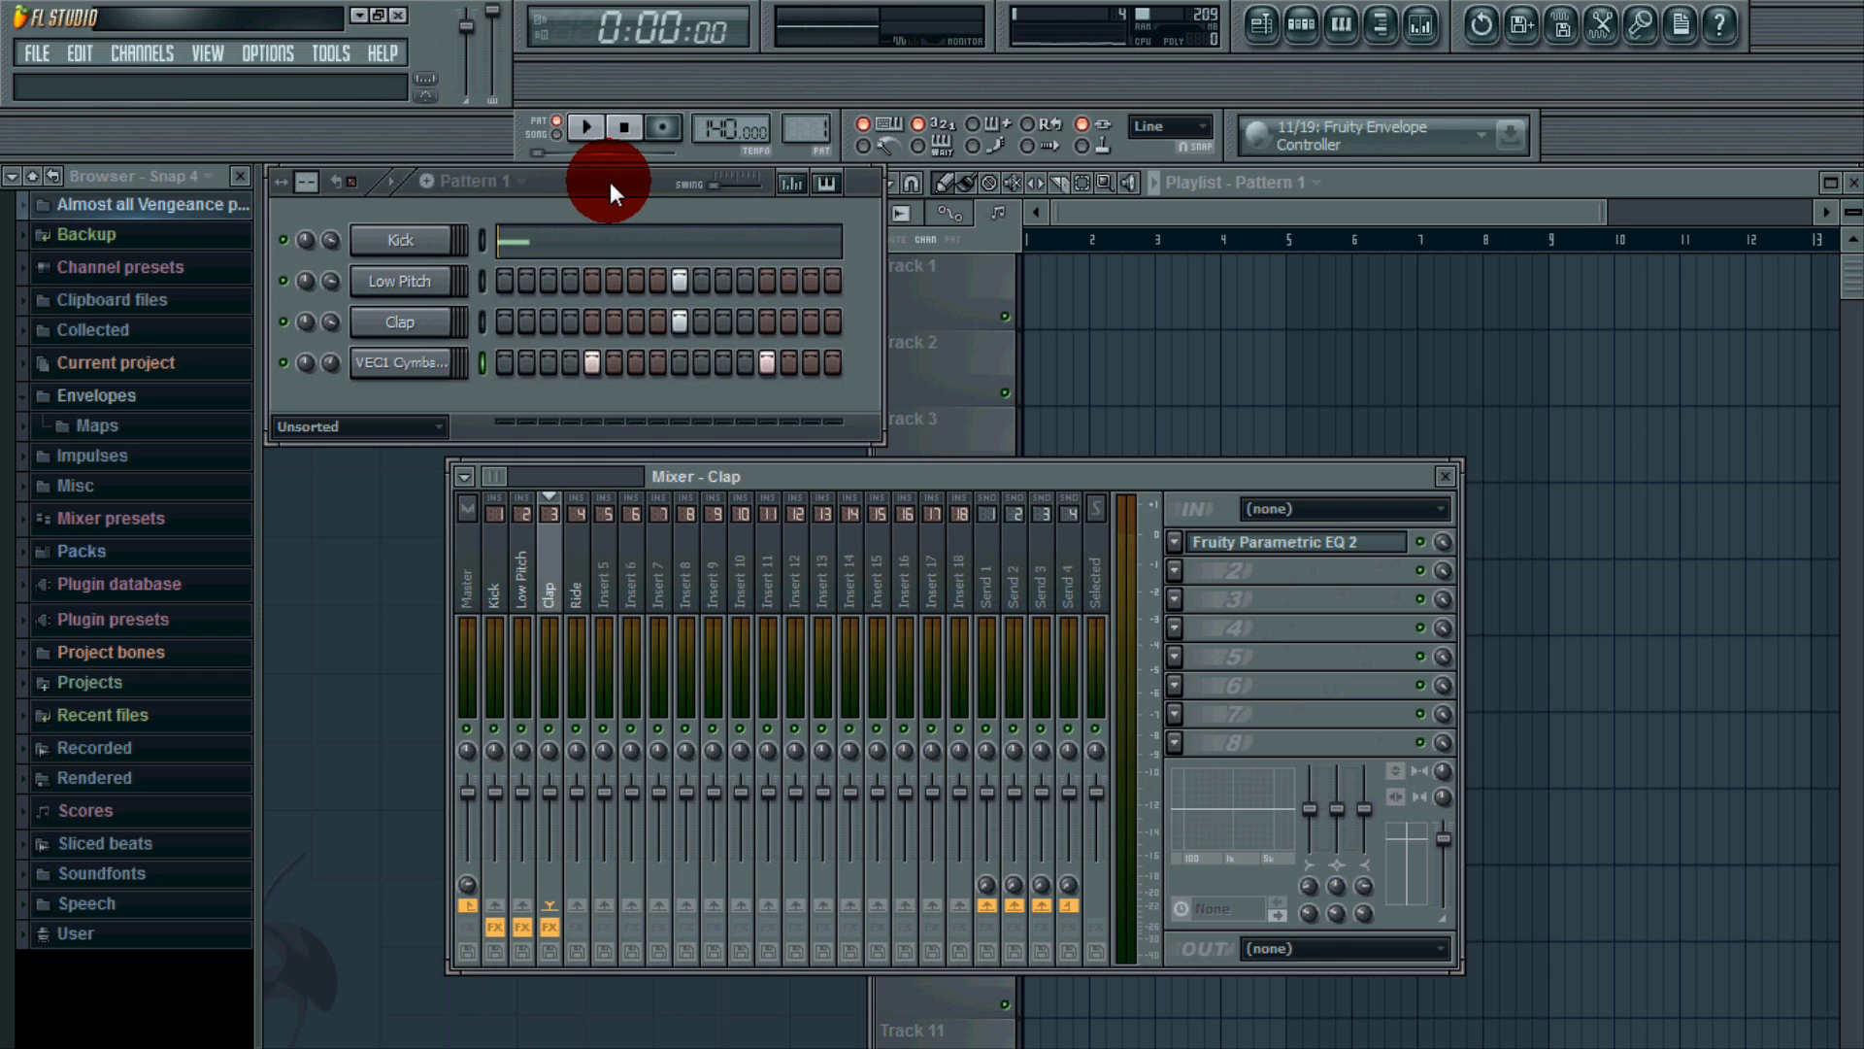
click(590, 132)
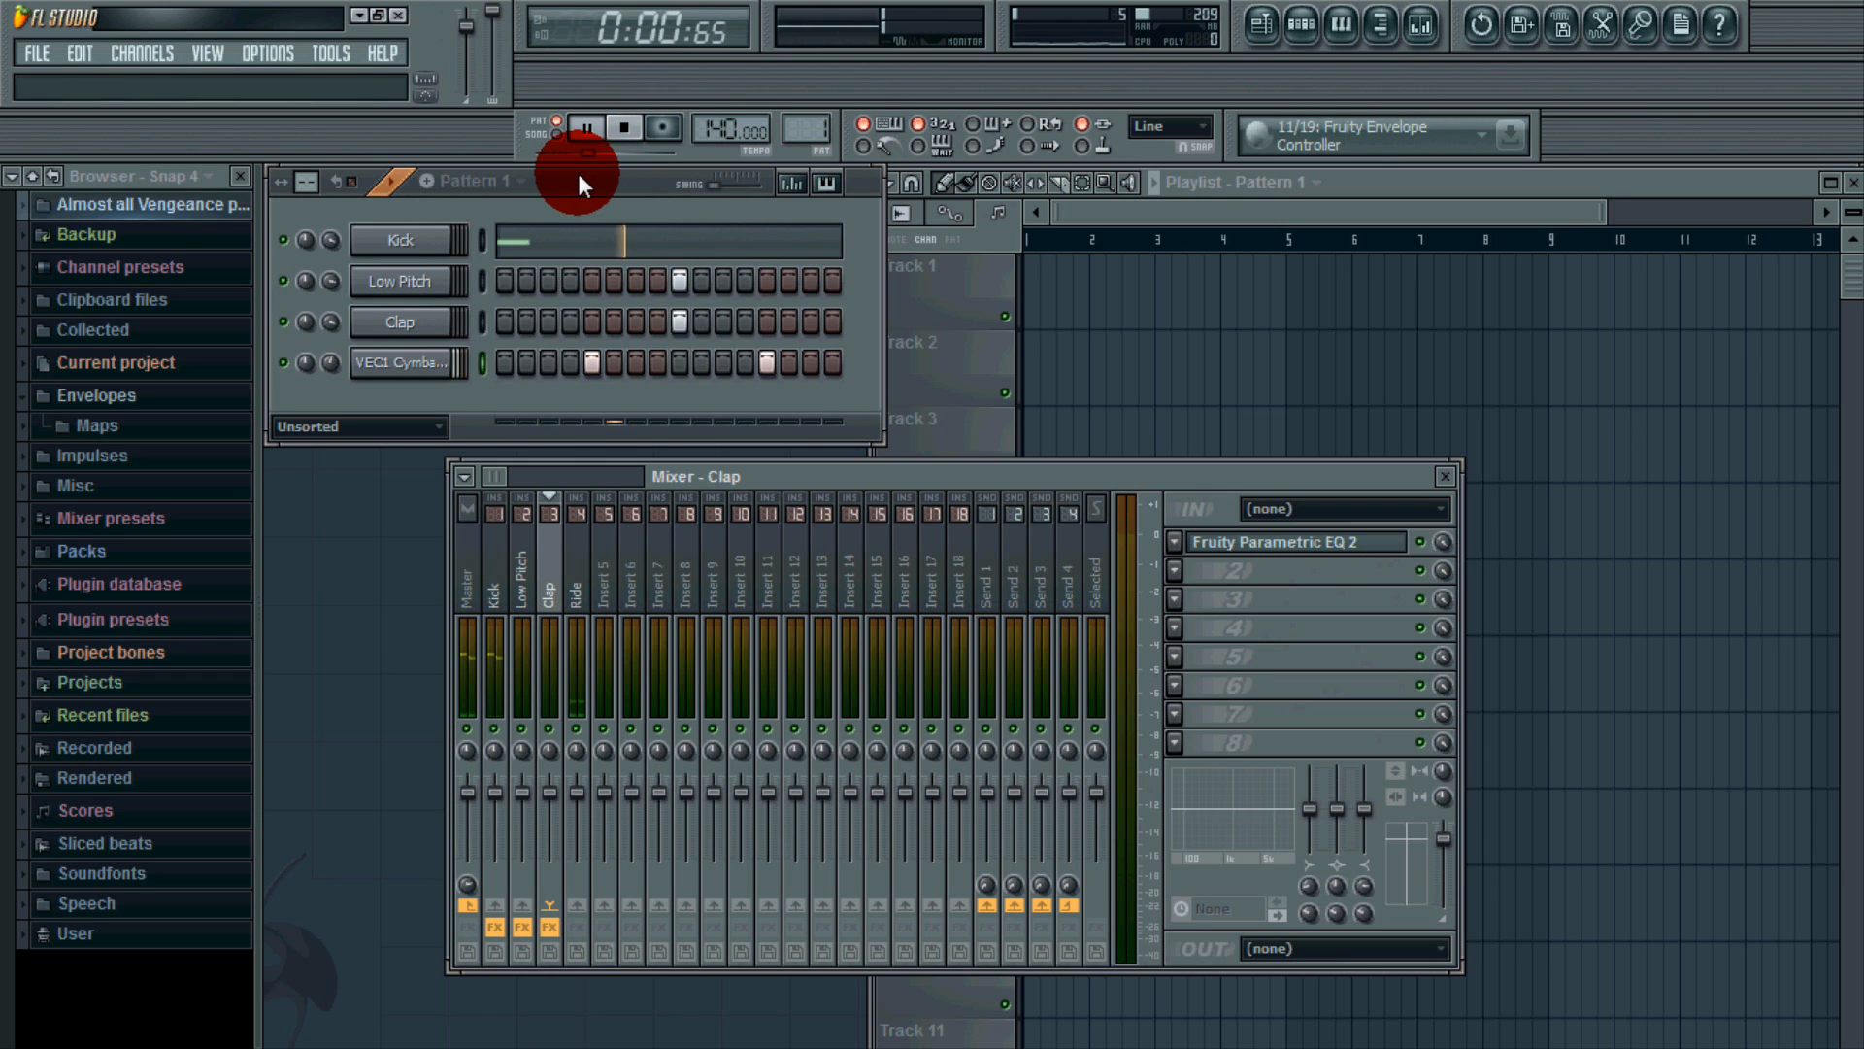
right_click(492, 10)
click(509, 17)
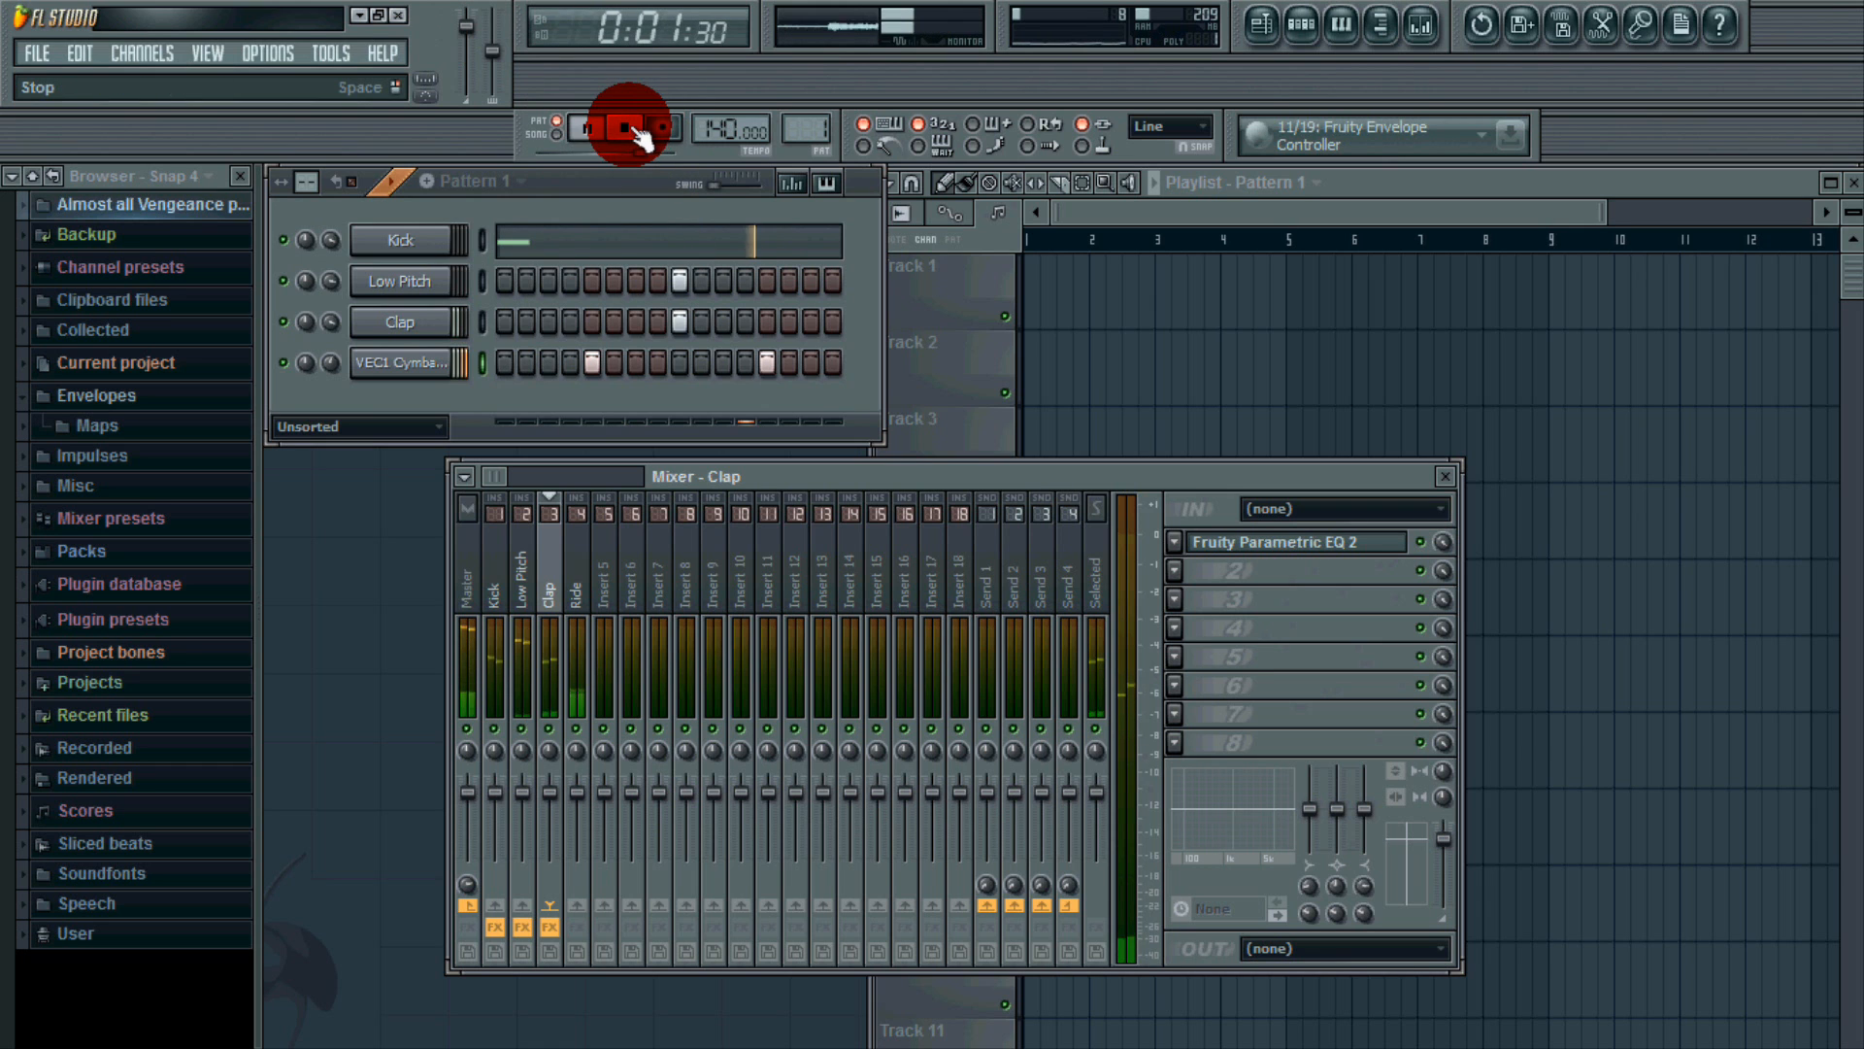
click(636, 129)
Select the Ride insert and open the VEE Closed Hihats folder under VEE Cymbals in the Vengeance Electro Essentials sample library.
drag(659, 551, 573, 560)
click(211, 202)
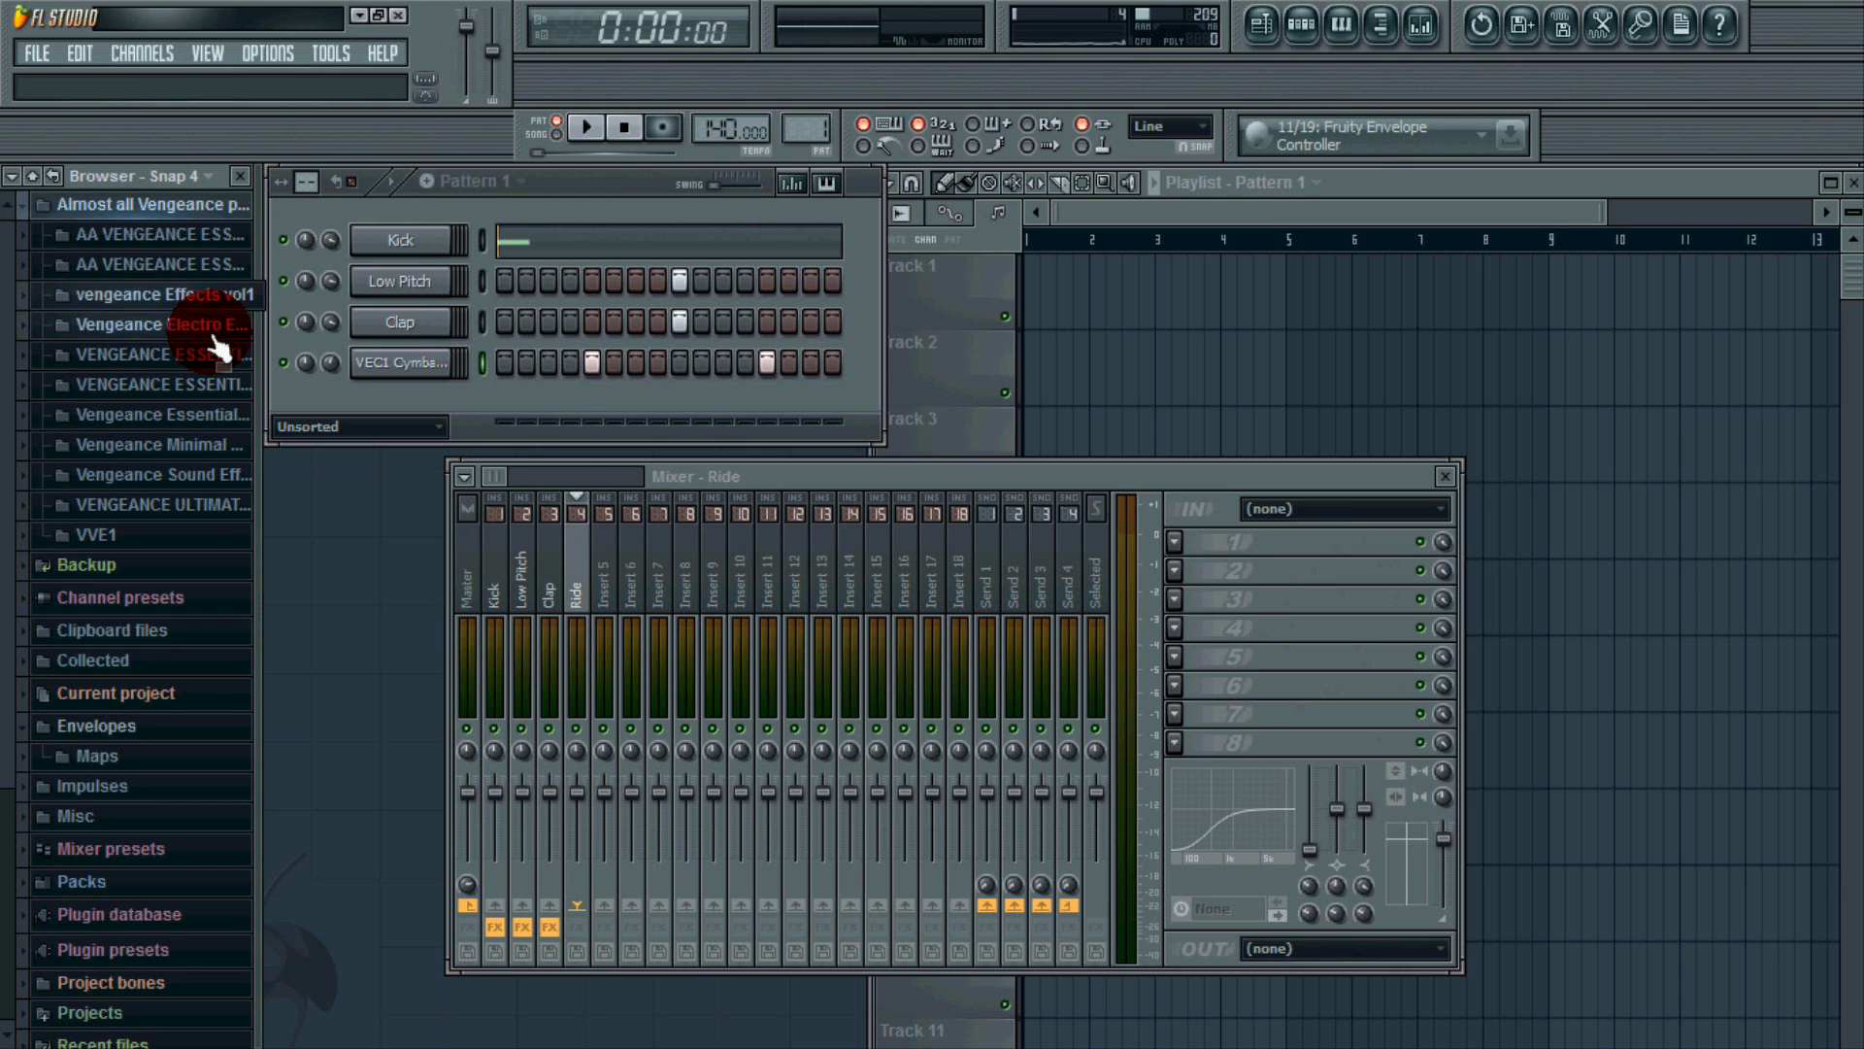
click(216, 327)
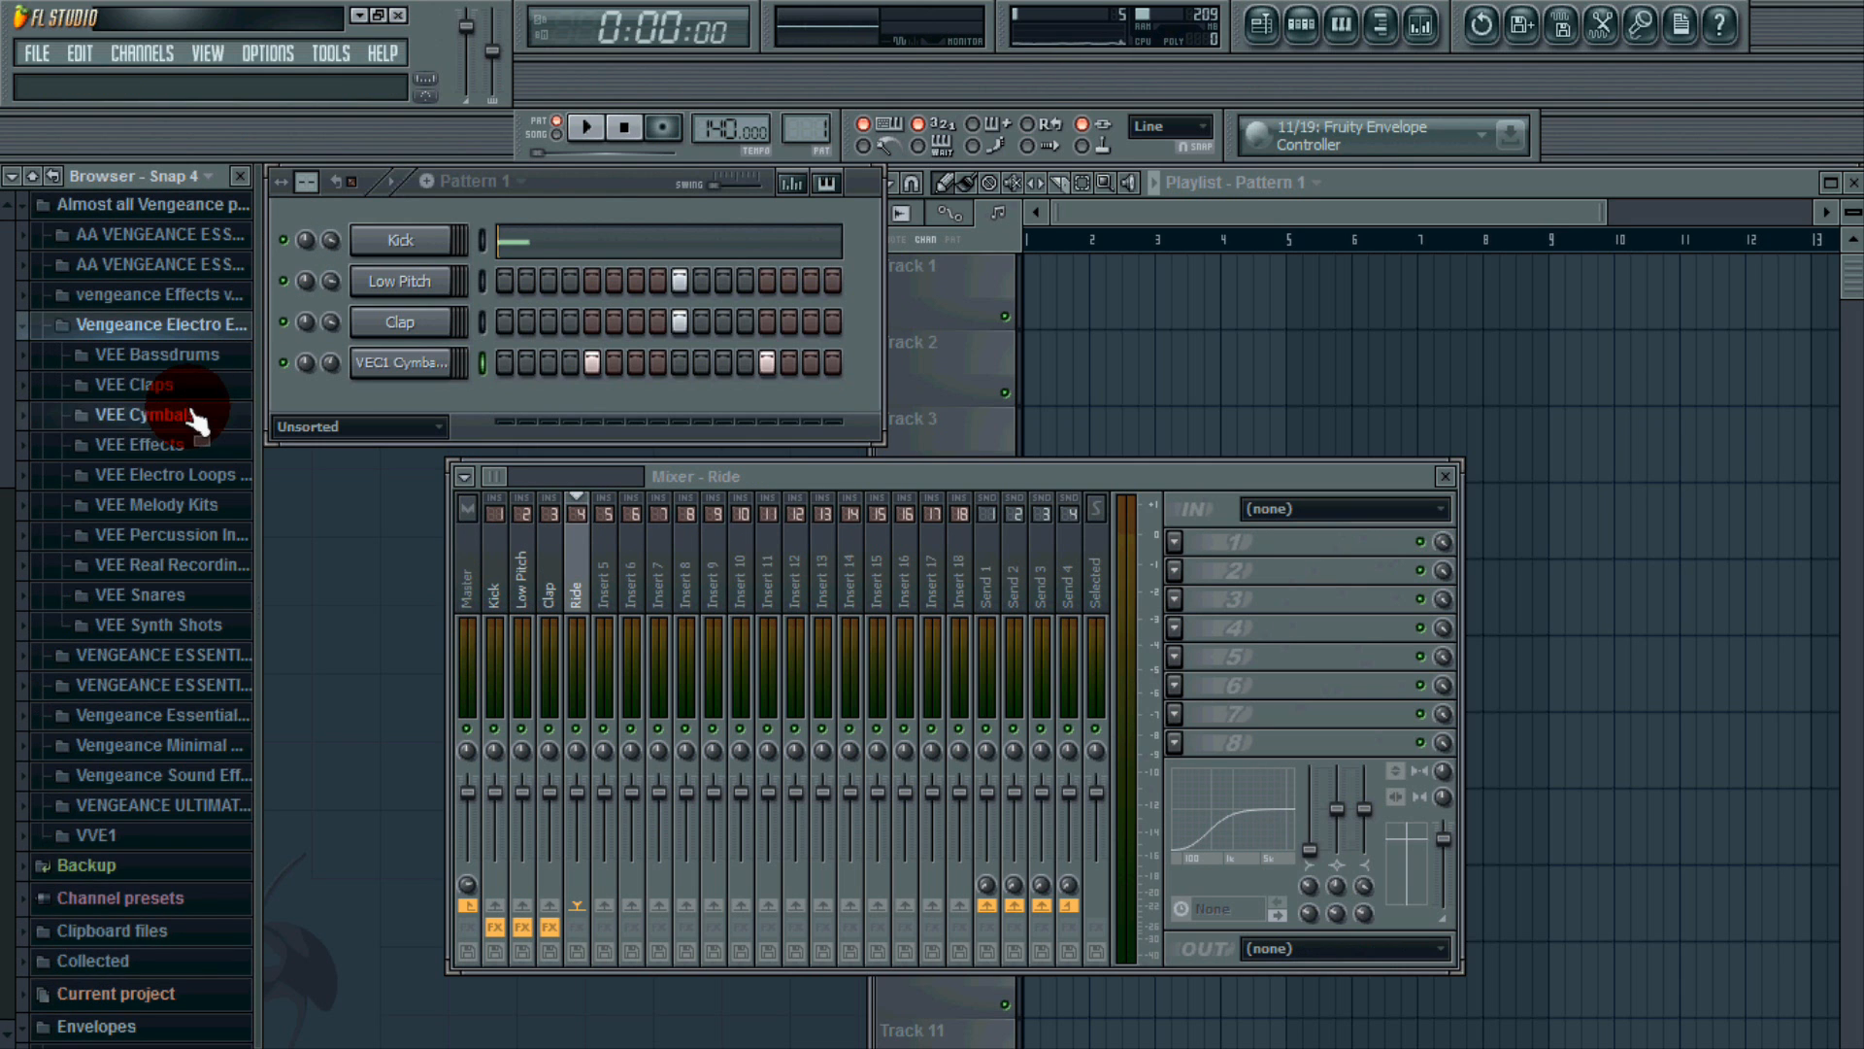
click(195, 416)
click(201, 450)
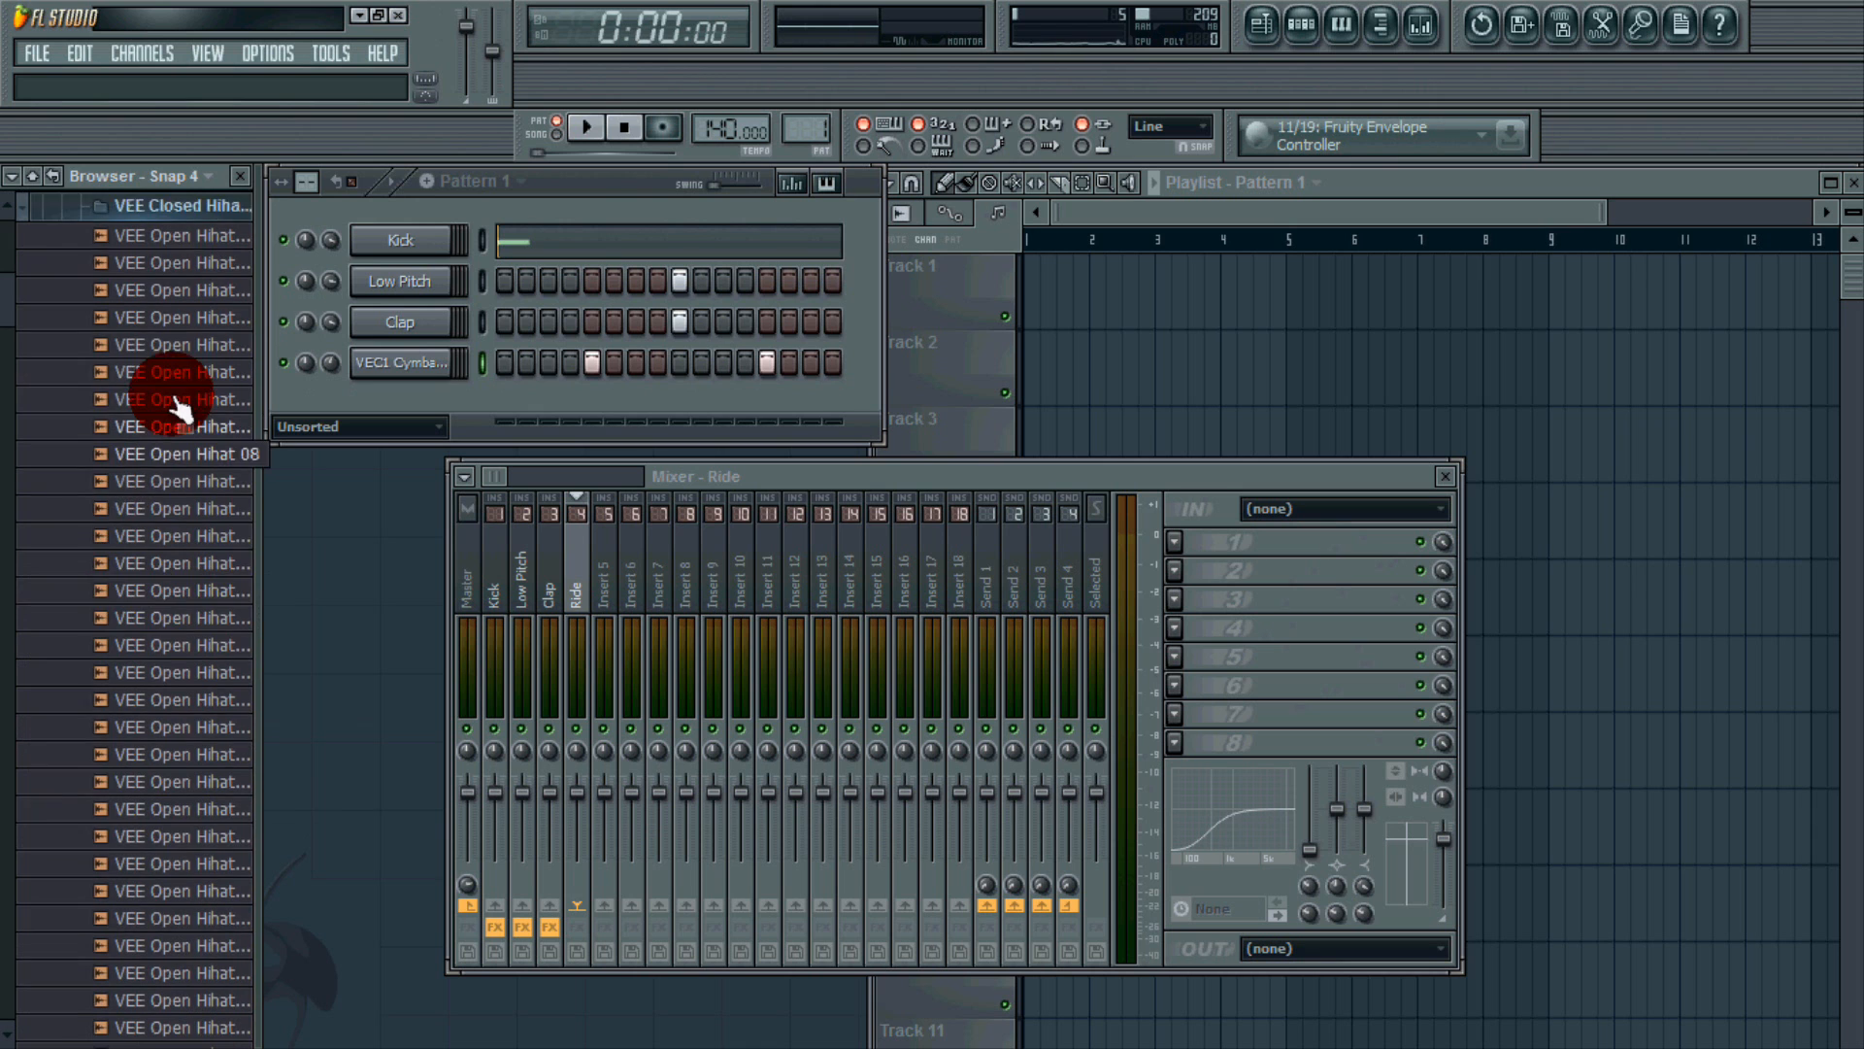
mouse_move(3, 302)
mouse_down()
mouse_move(3, 341)
mouse_move(3, 295)
mouse_up()
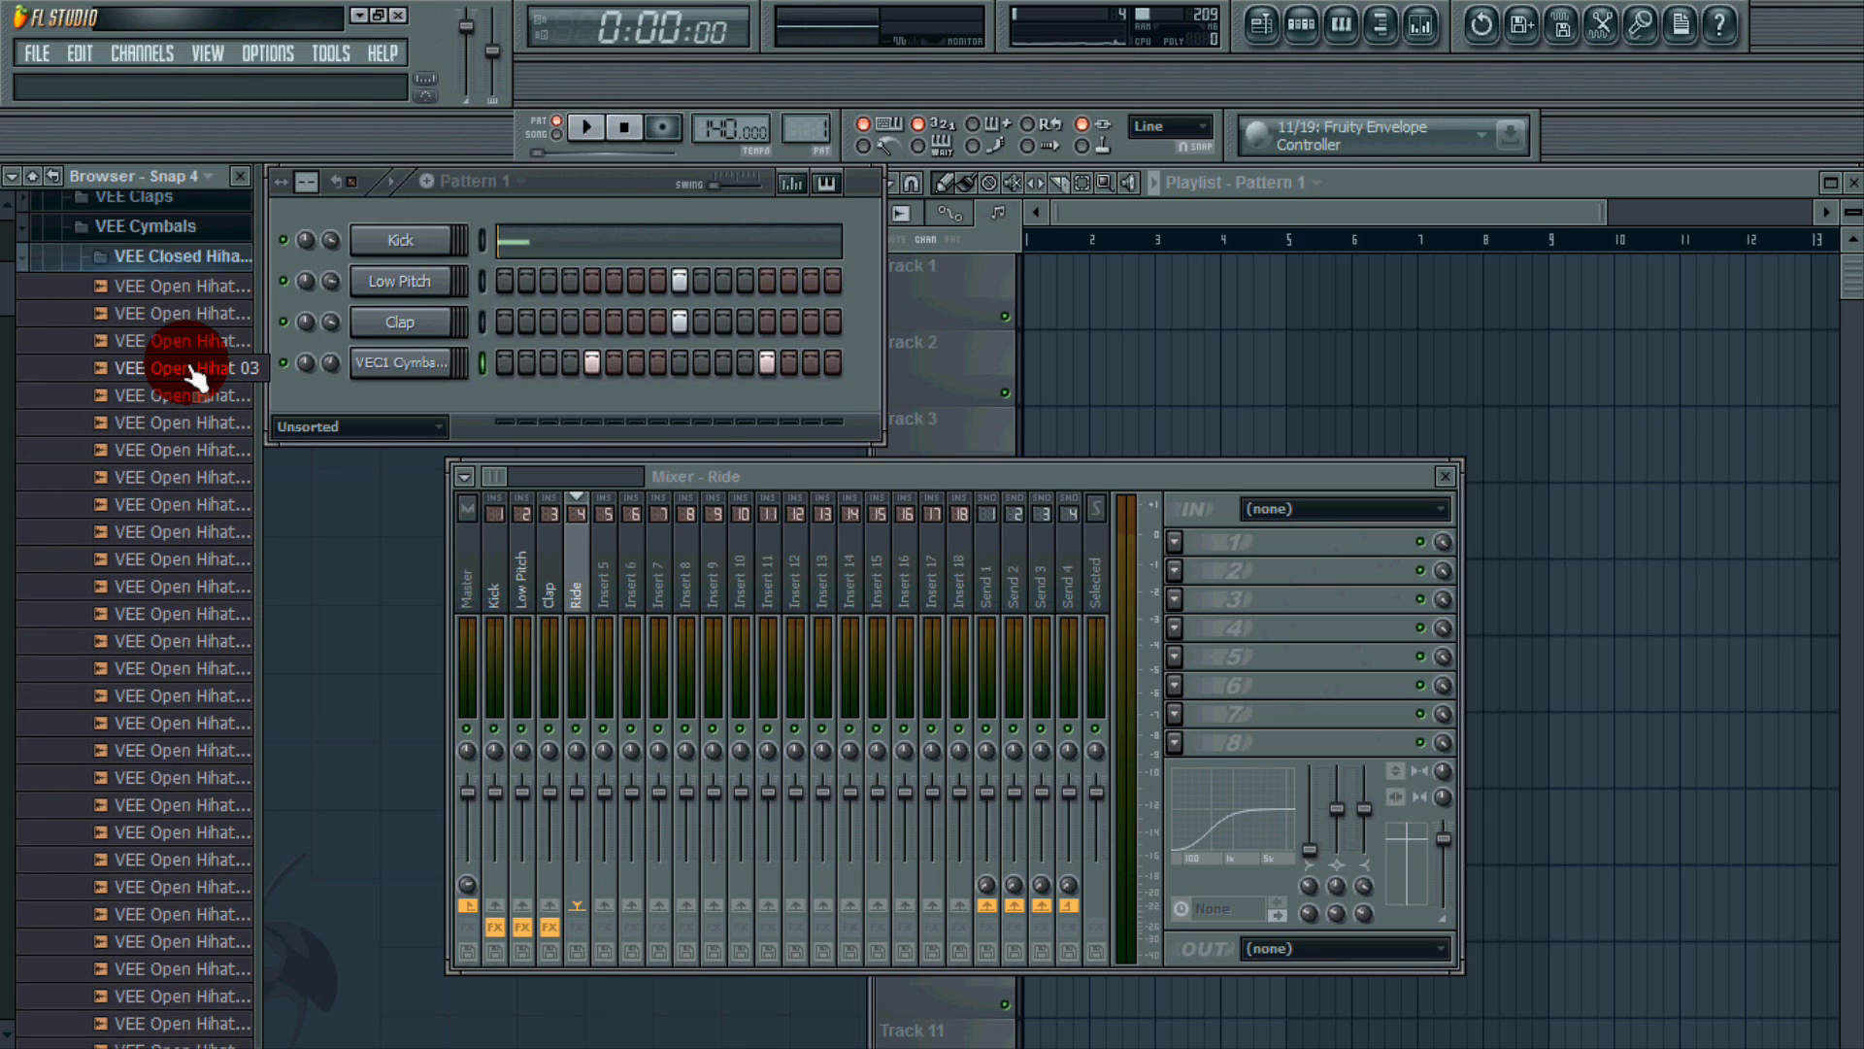
Preview the open hi-hat samples and add VEE Open Hihat 06 to the pattern as a new channel.
click(204, 340)
key(Down)
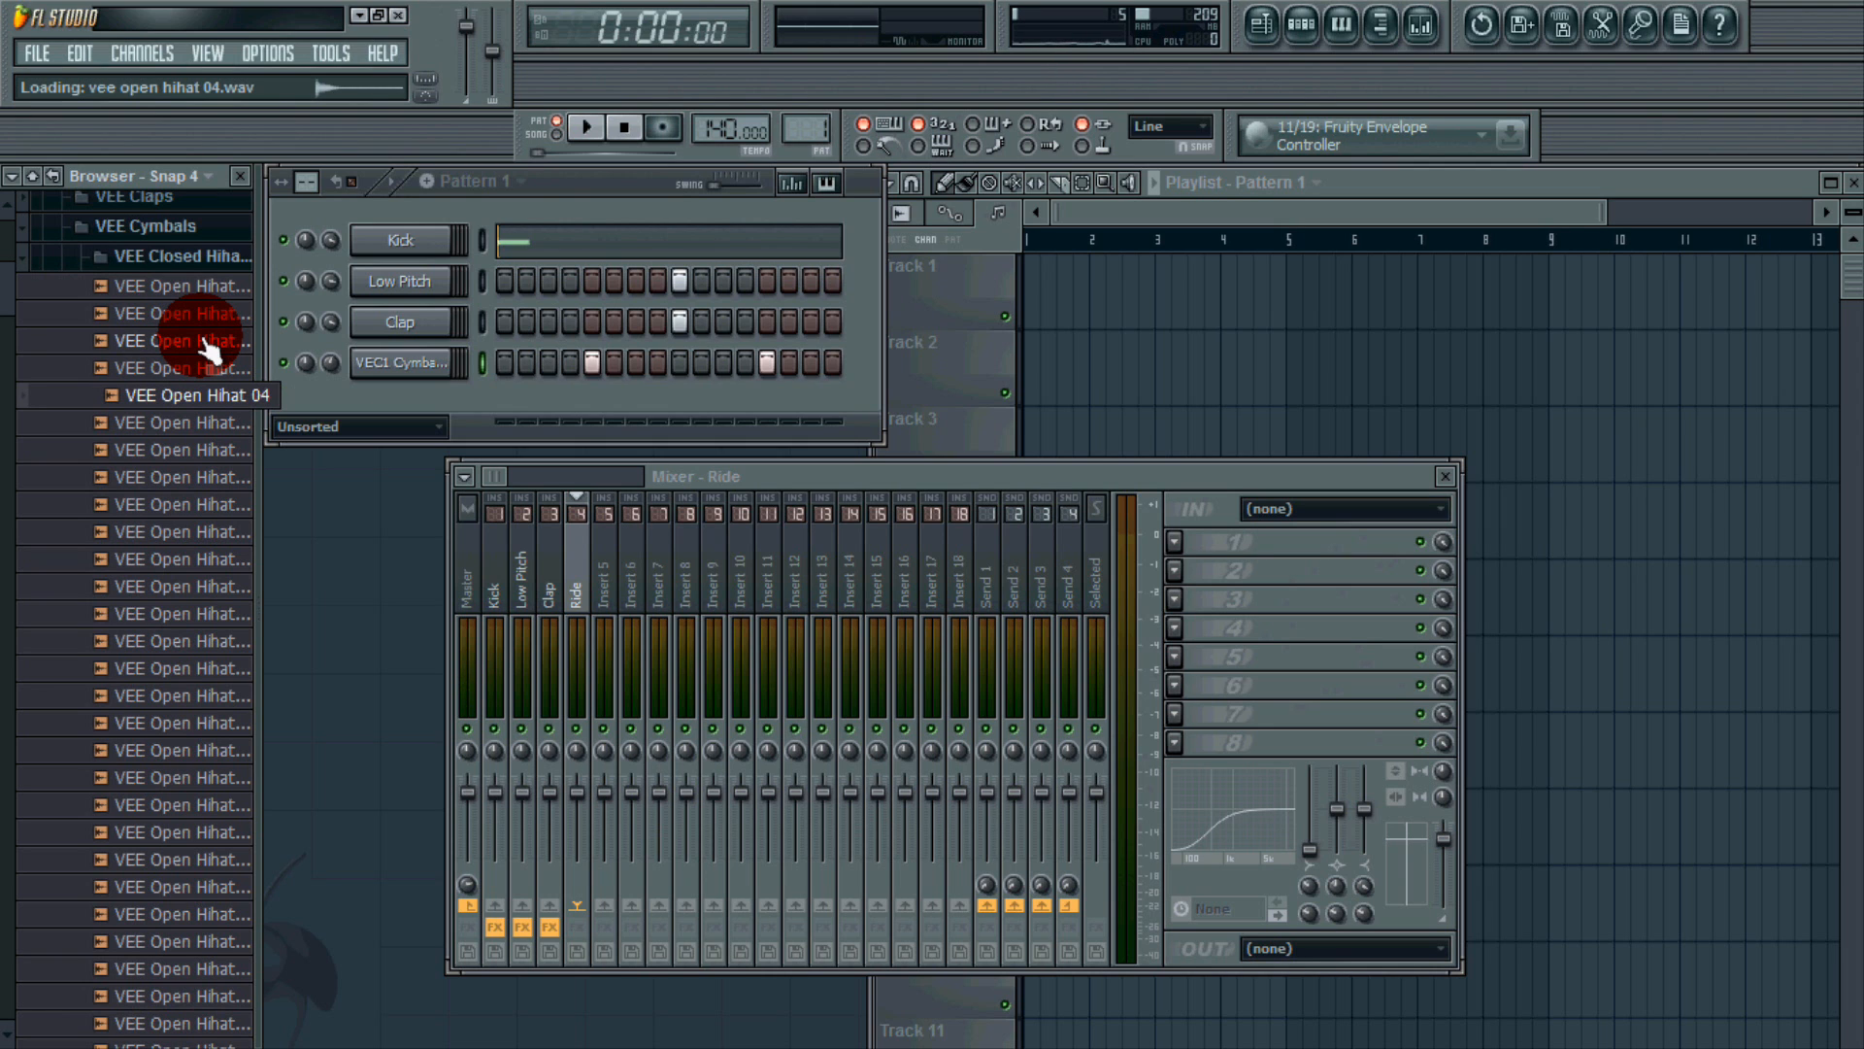
key(Down)
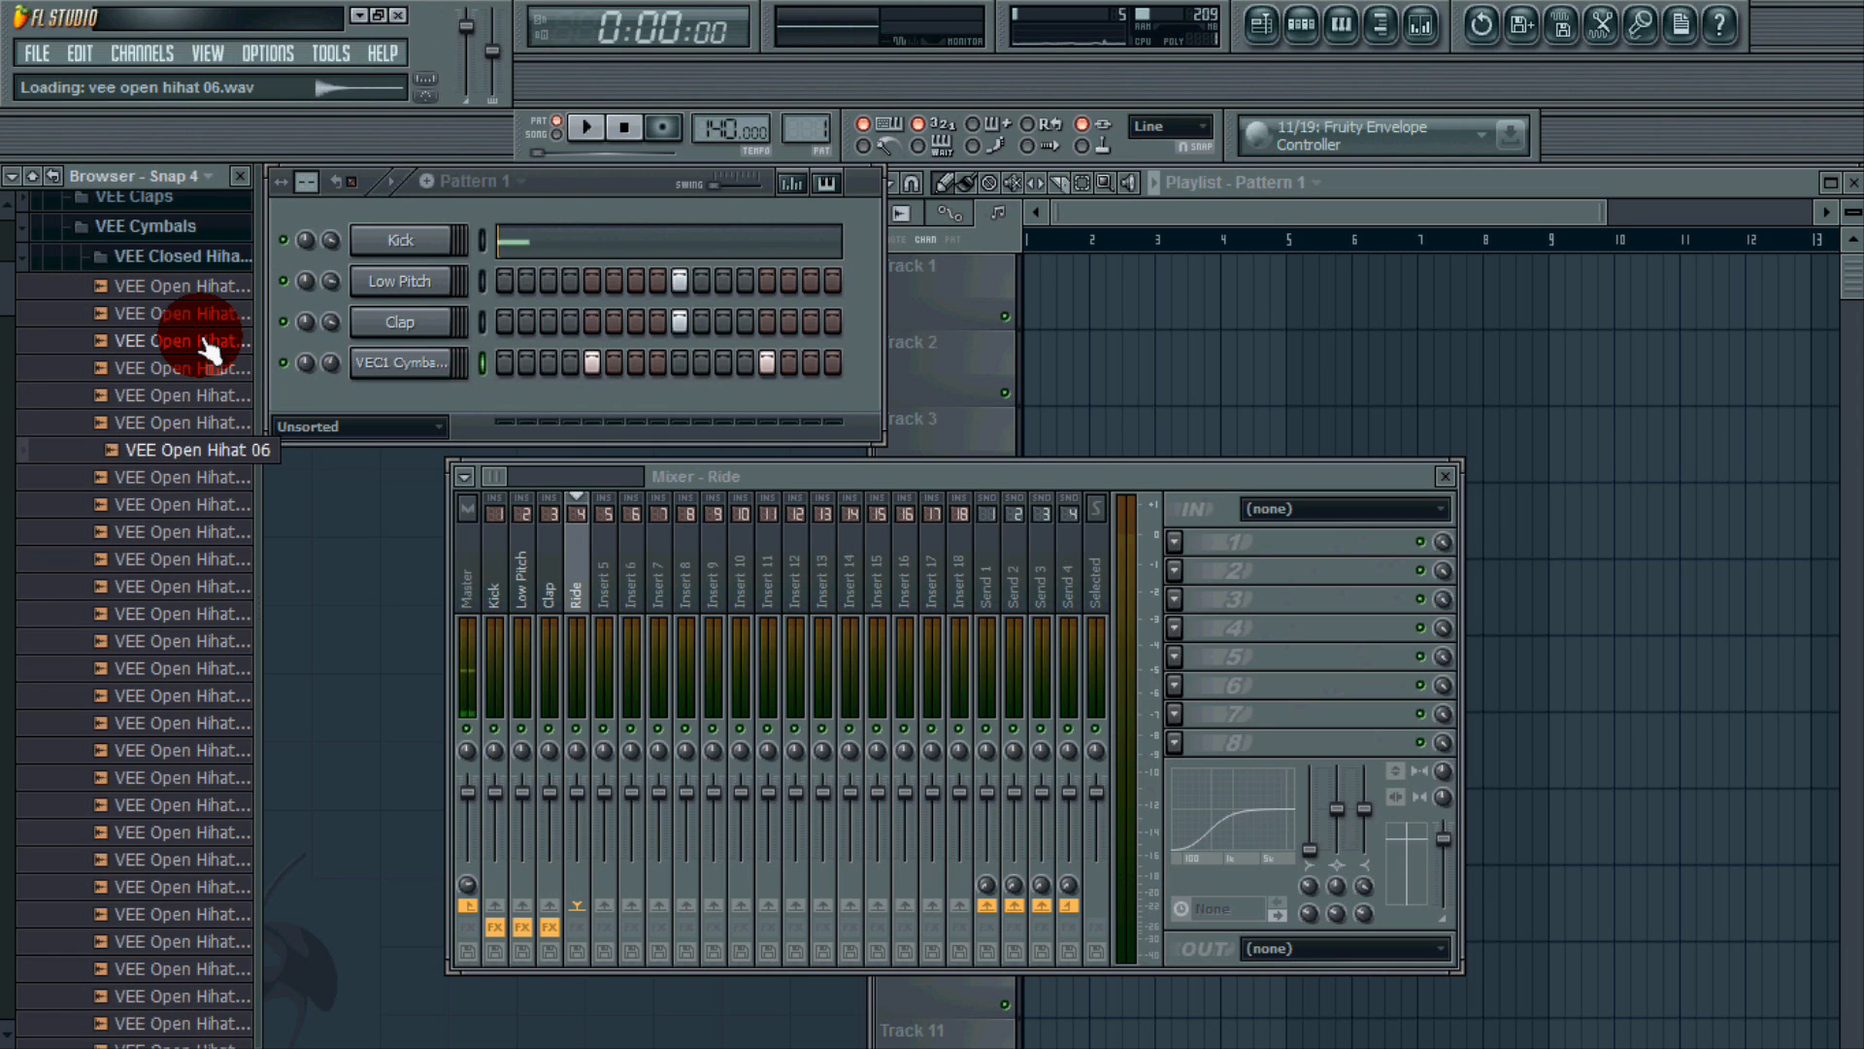
key(Down)
drag(160, 450, 589, 424)
Close the hi-hat sample folder and collapse all folders in the sample browser.
click(187, 257)
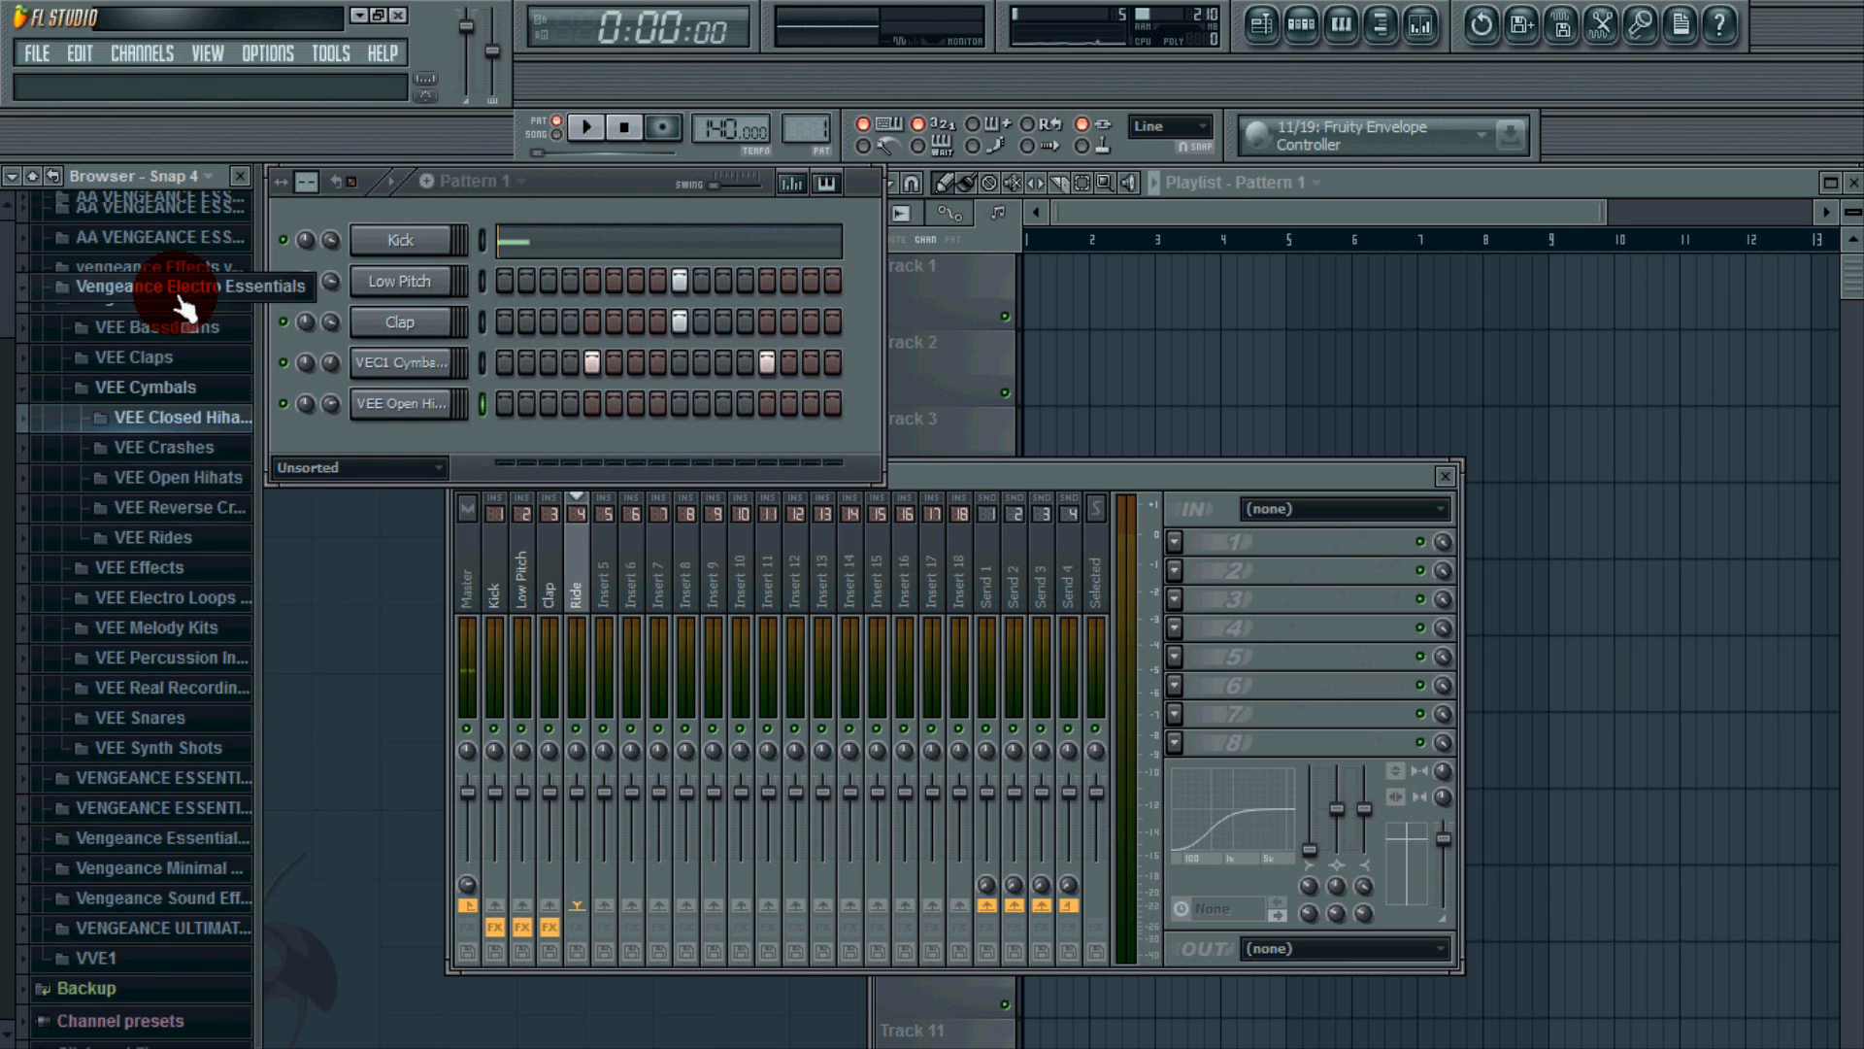
scroll(160, 258, up, 3)
right_click(165, 200)
click(217, 237)
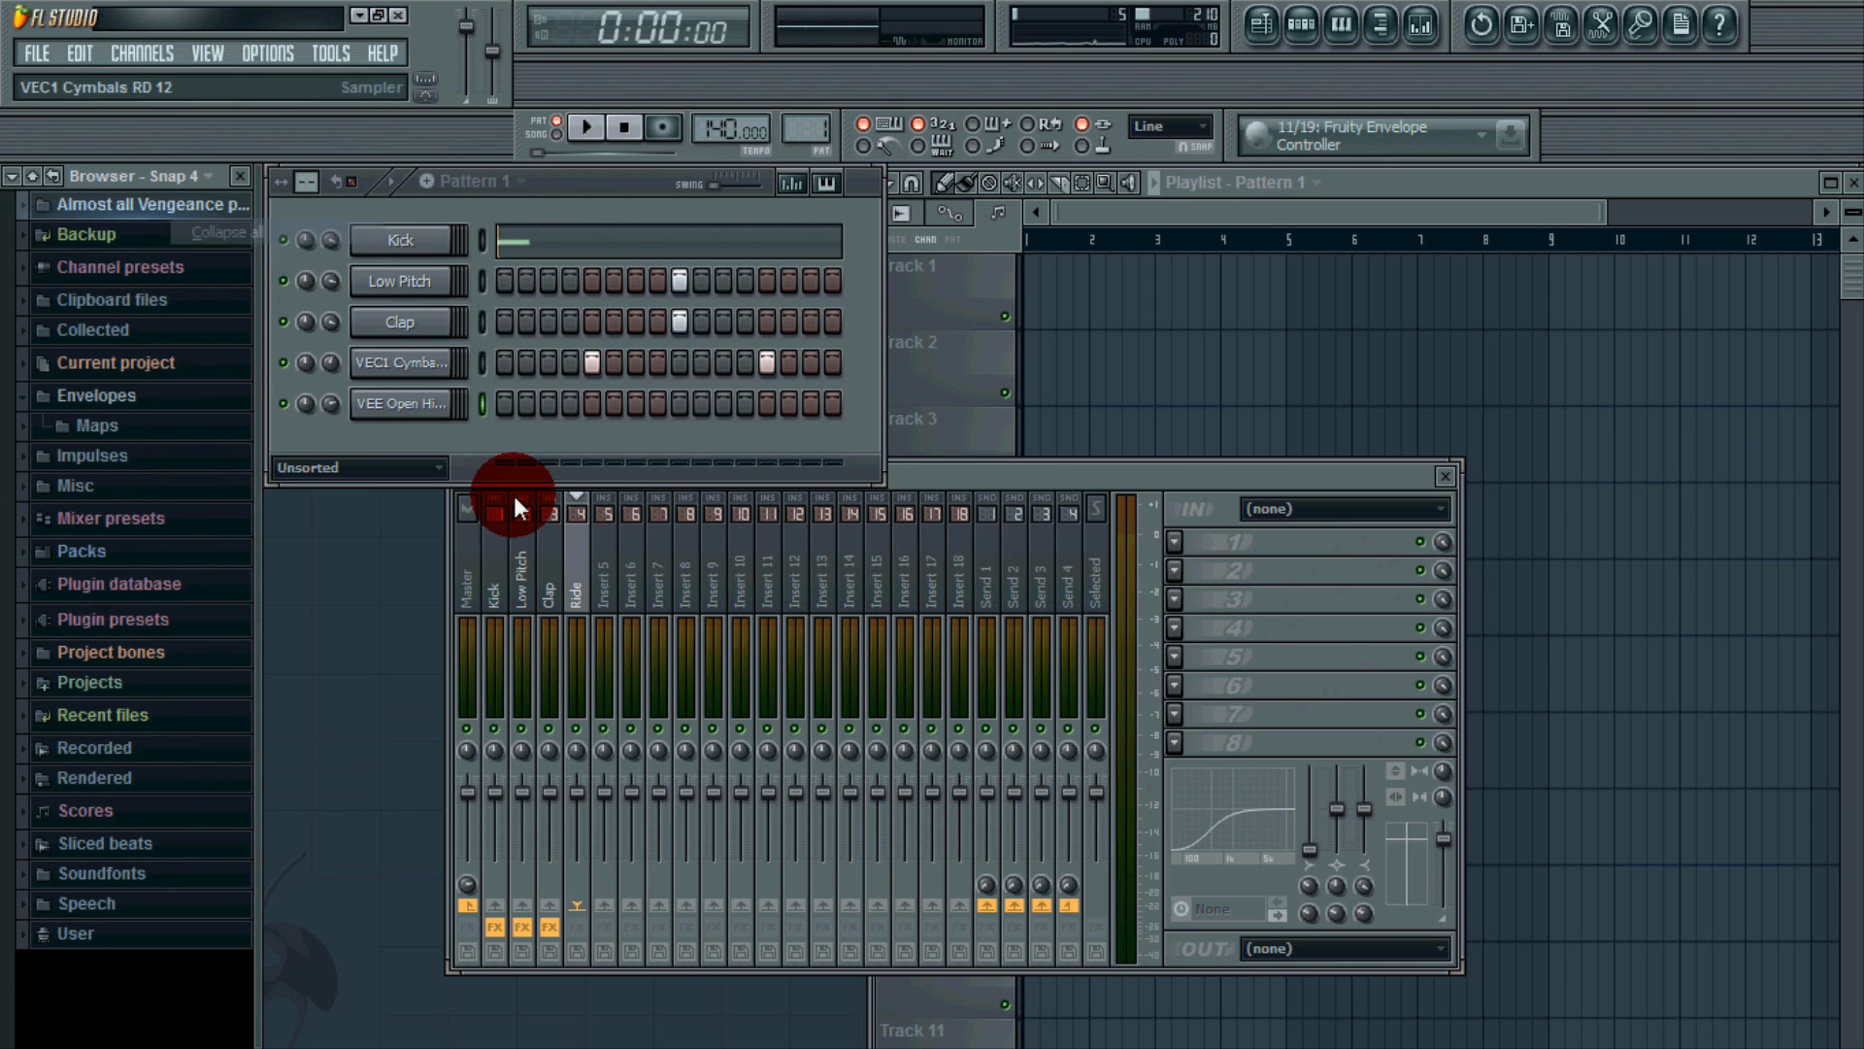
Place open hi-hat hits on steps 4 and 12, one step before each ride hit, with the pattern playing.
click(571, 555)
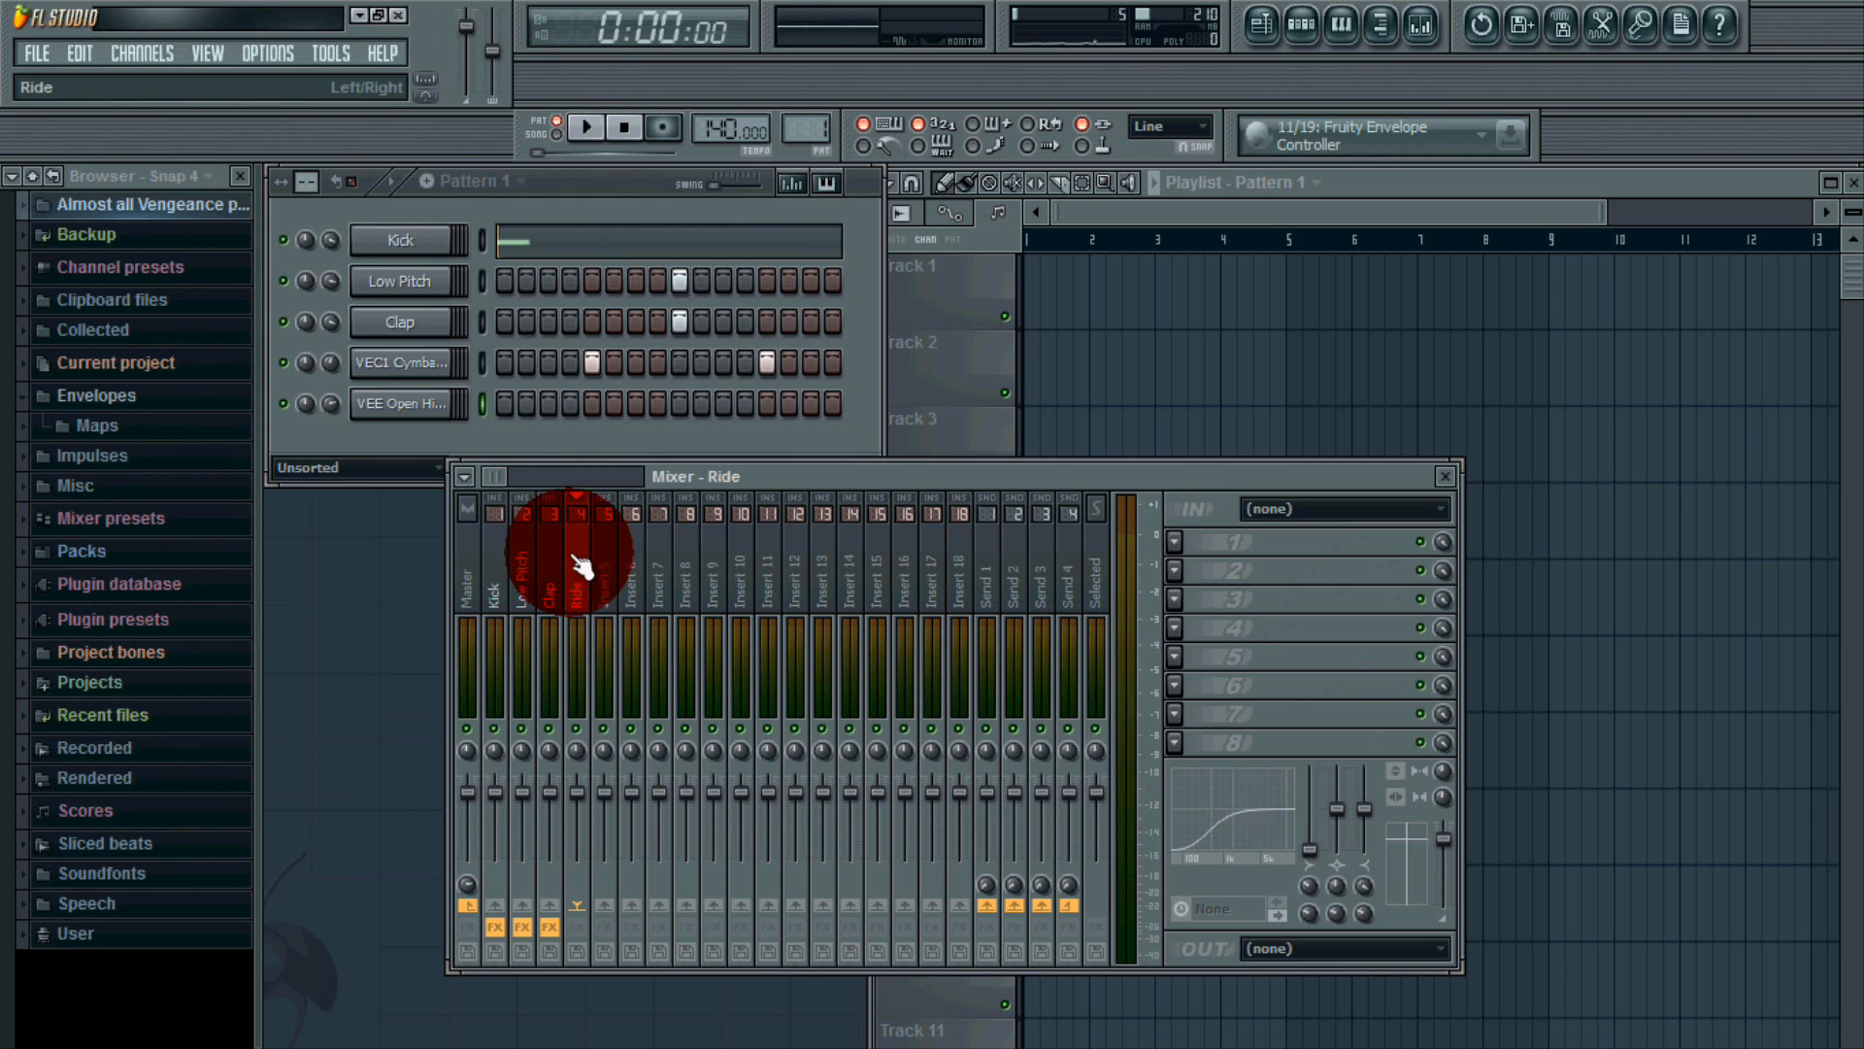
click(569, 401)
key(space)
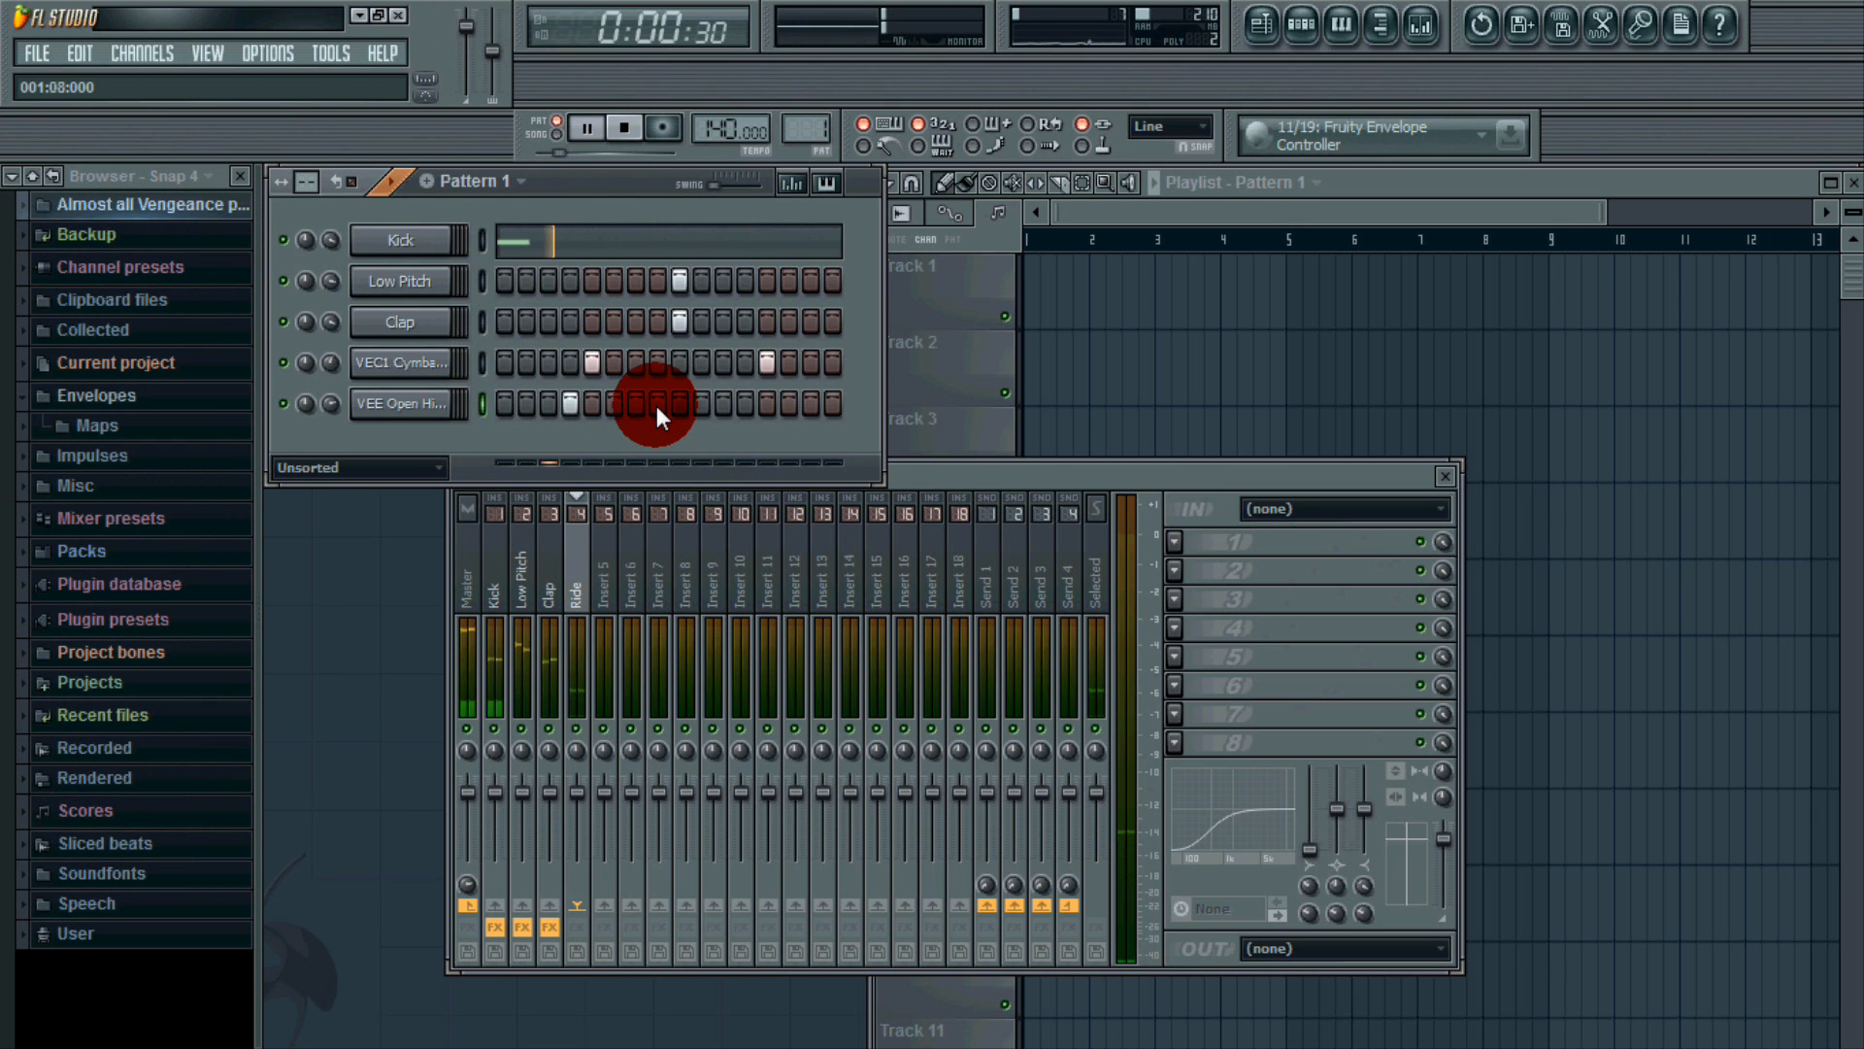
click(750, 406)
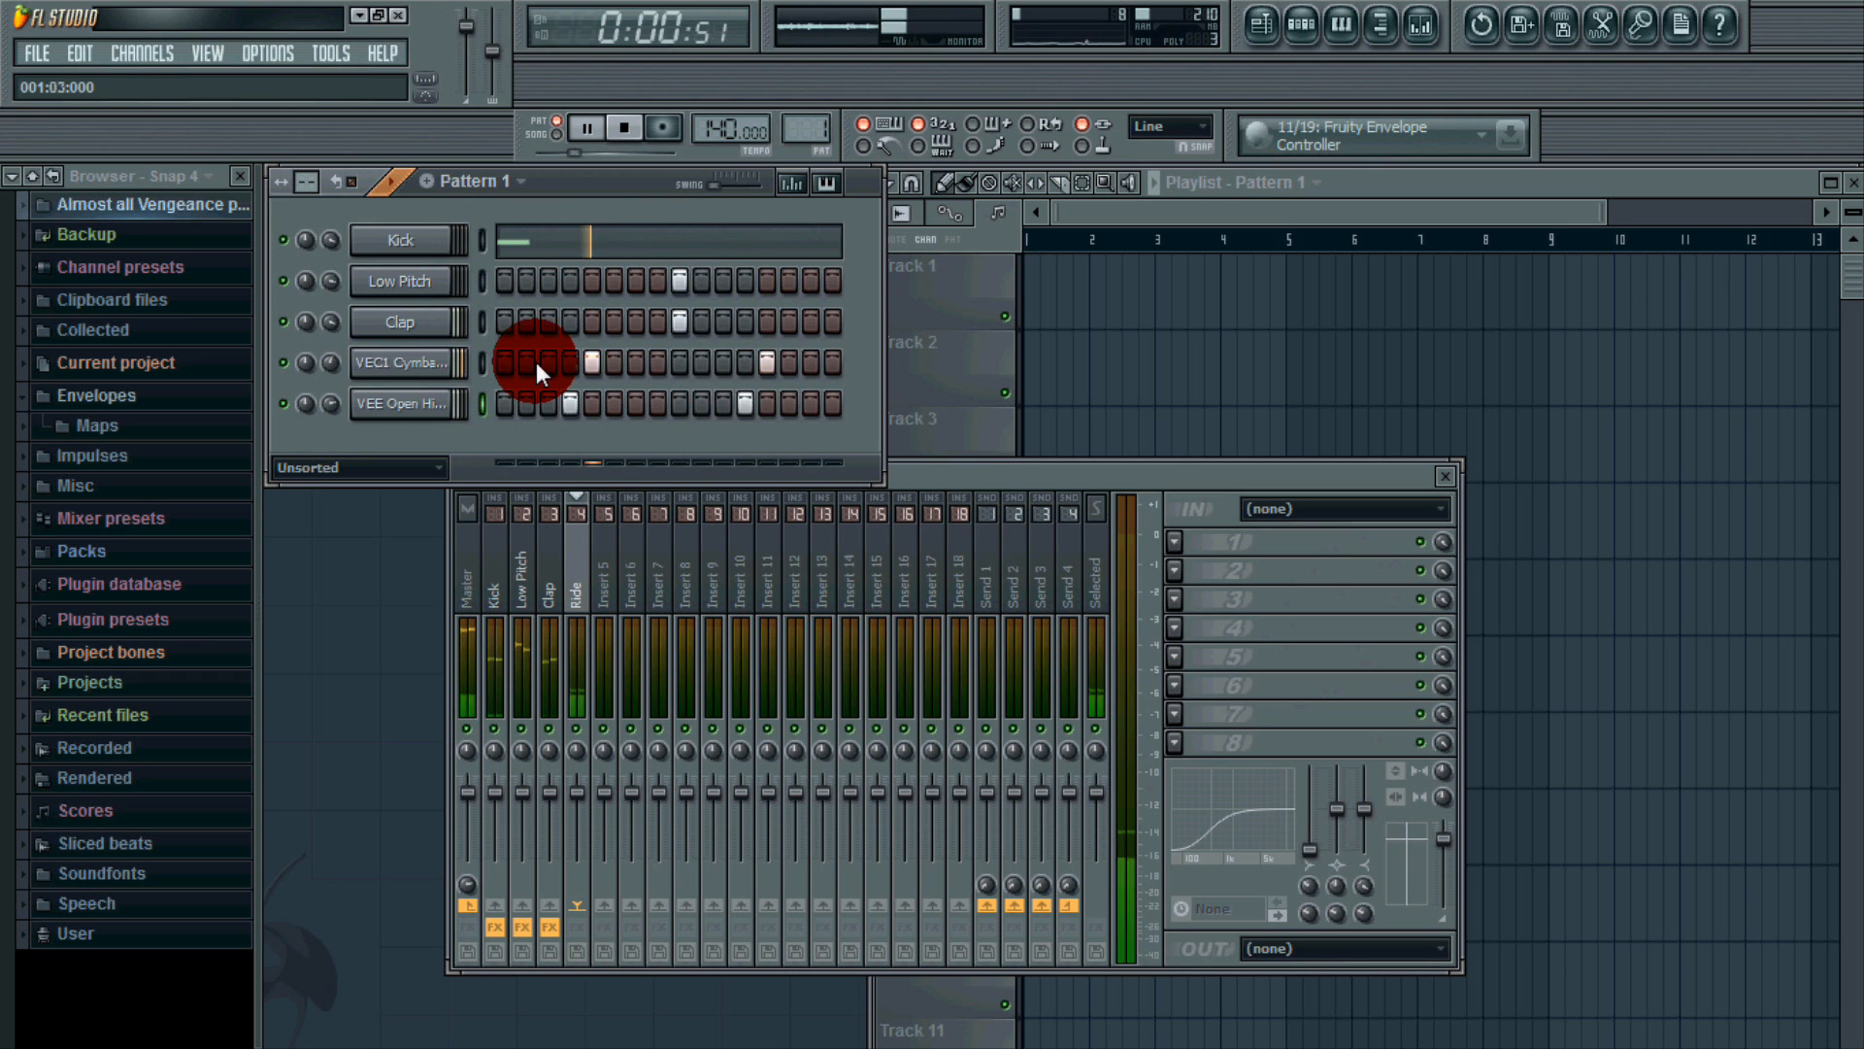
Stop playback and route the open hi-hat channel to the Ride's mixer insert, track 4.
click(398, 403)
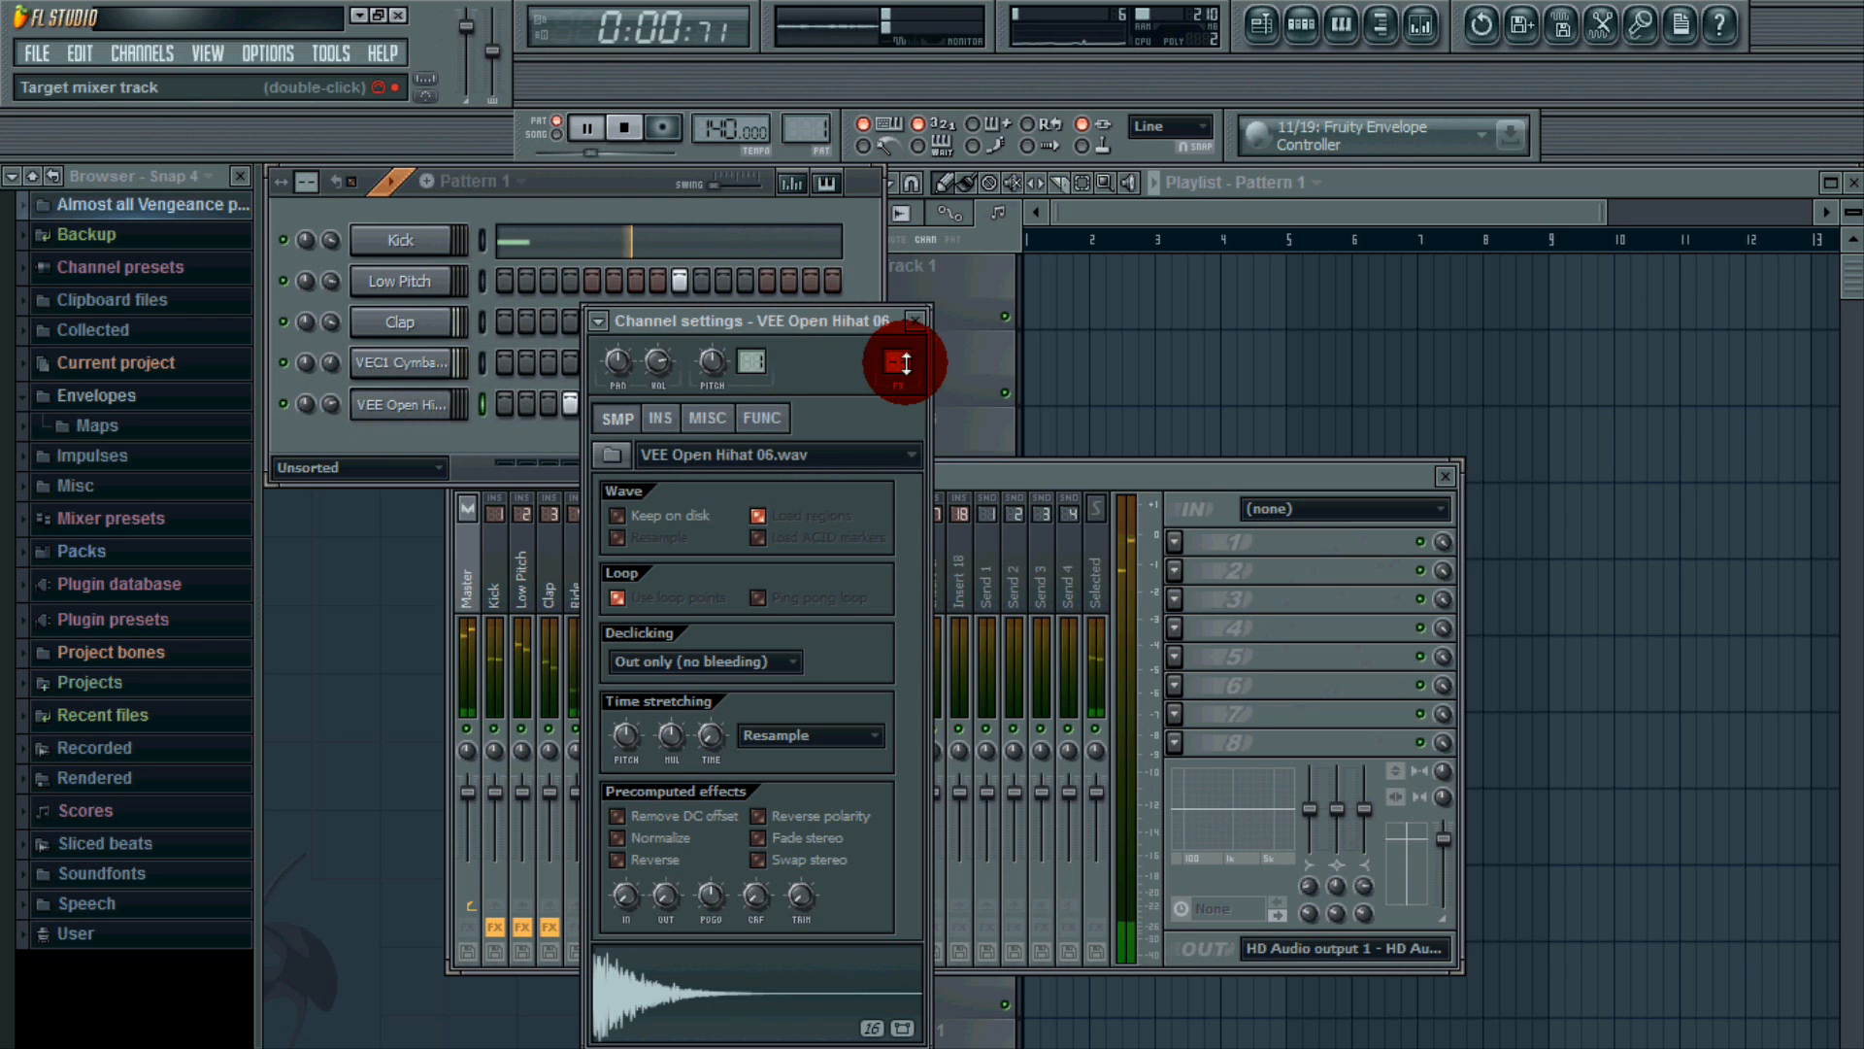
click(623, 127)
drag(901, 358, 901, 358)
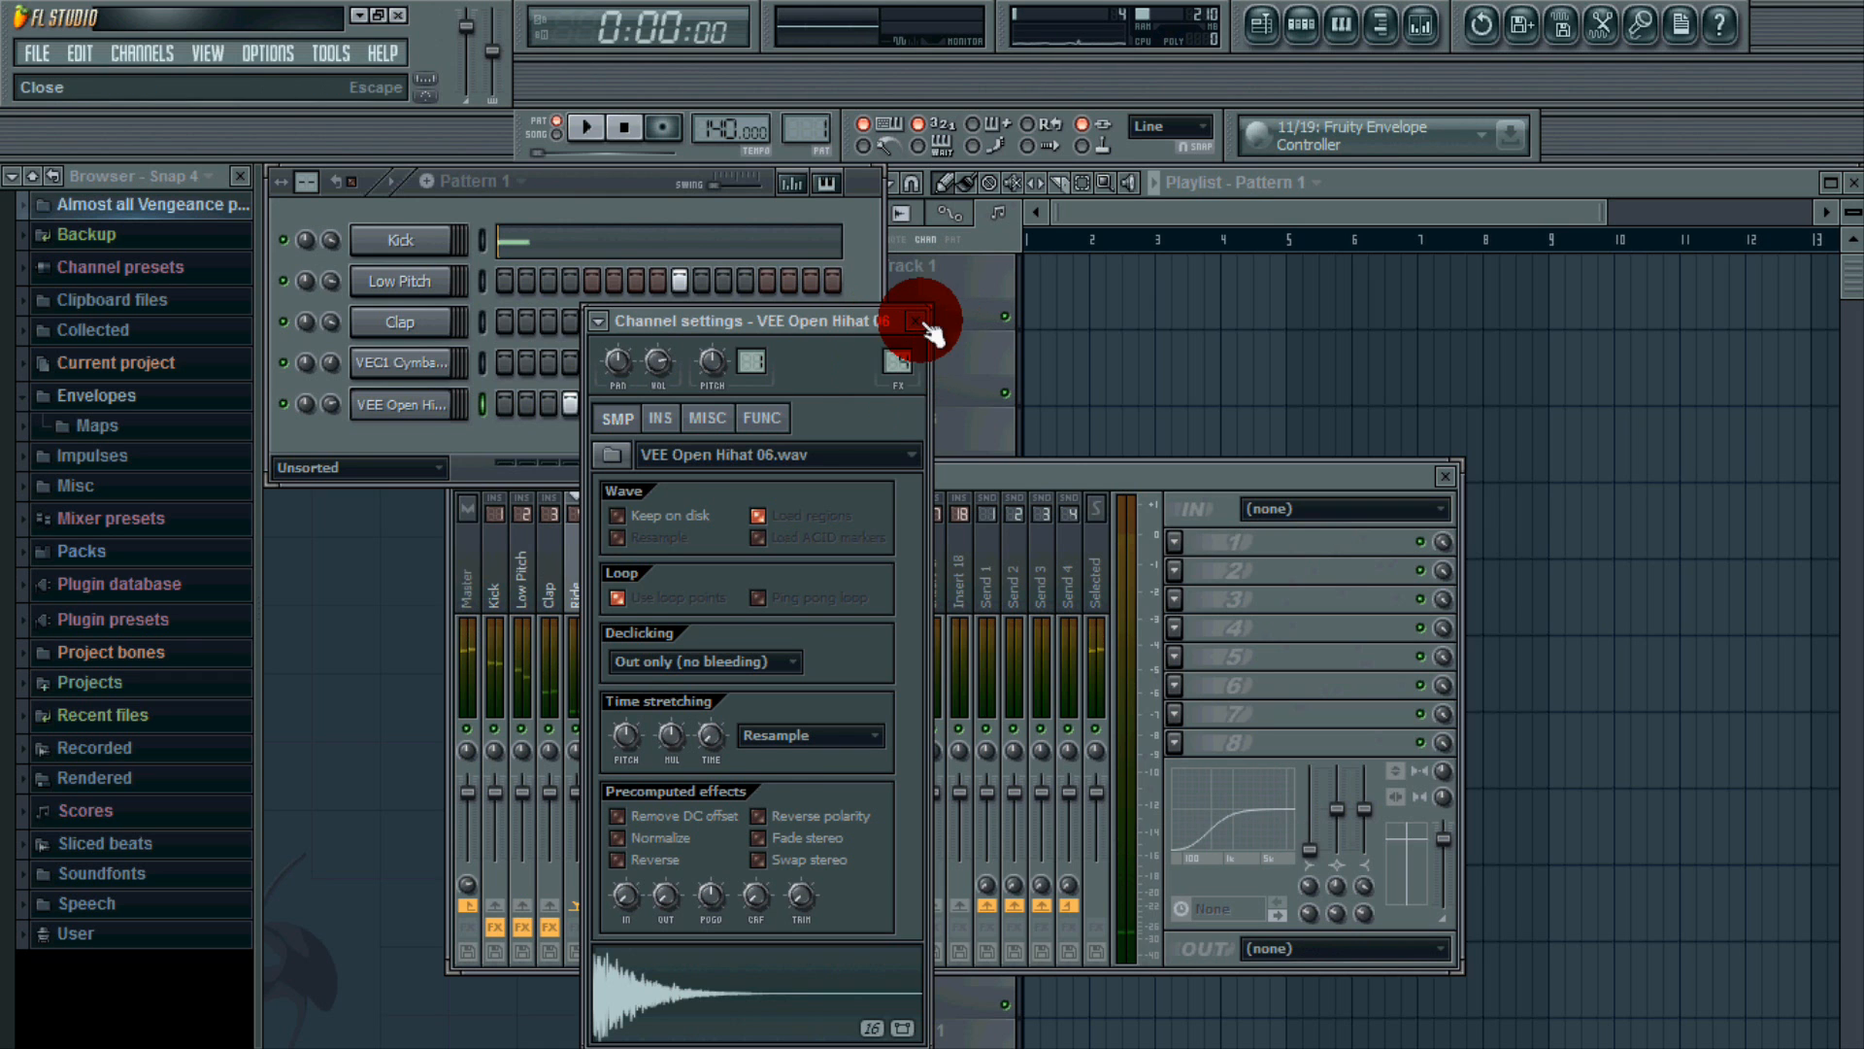
click(915, 321)
Look over the Clap and Ride inserts and audition the full pattern with the routed open hi-hat.
click(552, 557)
click(578, 559)
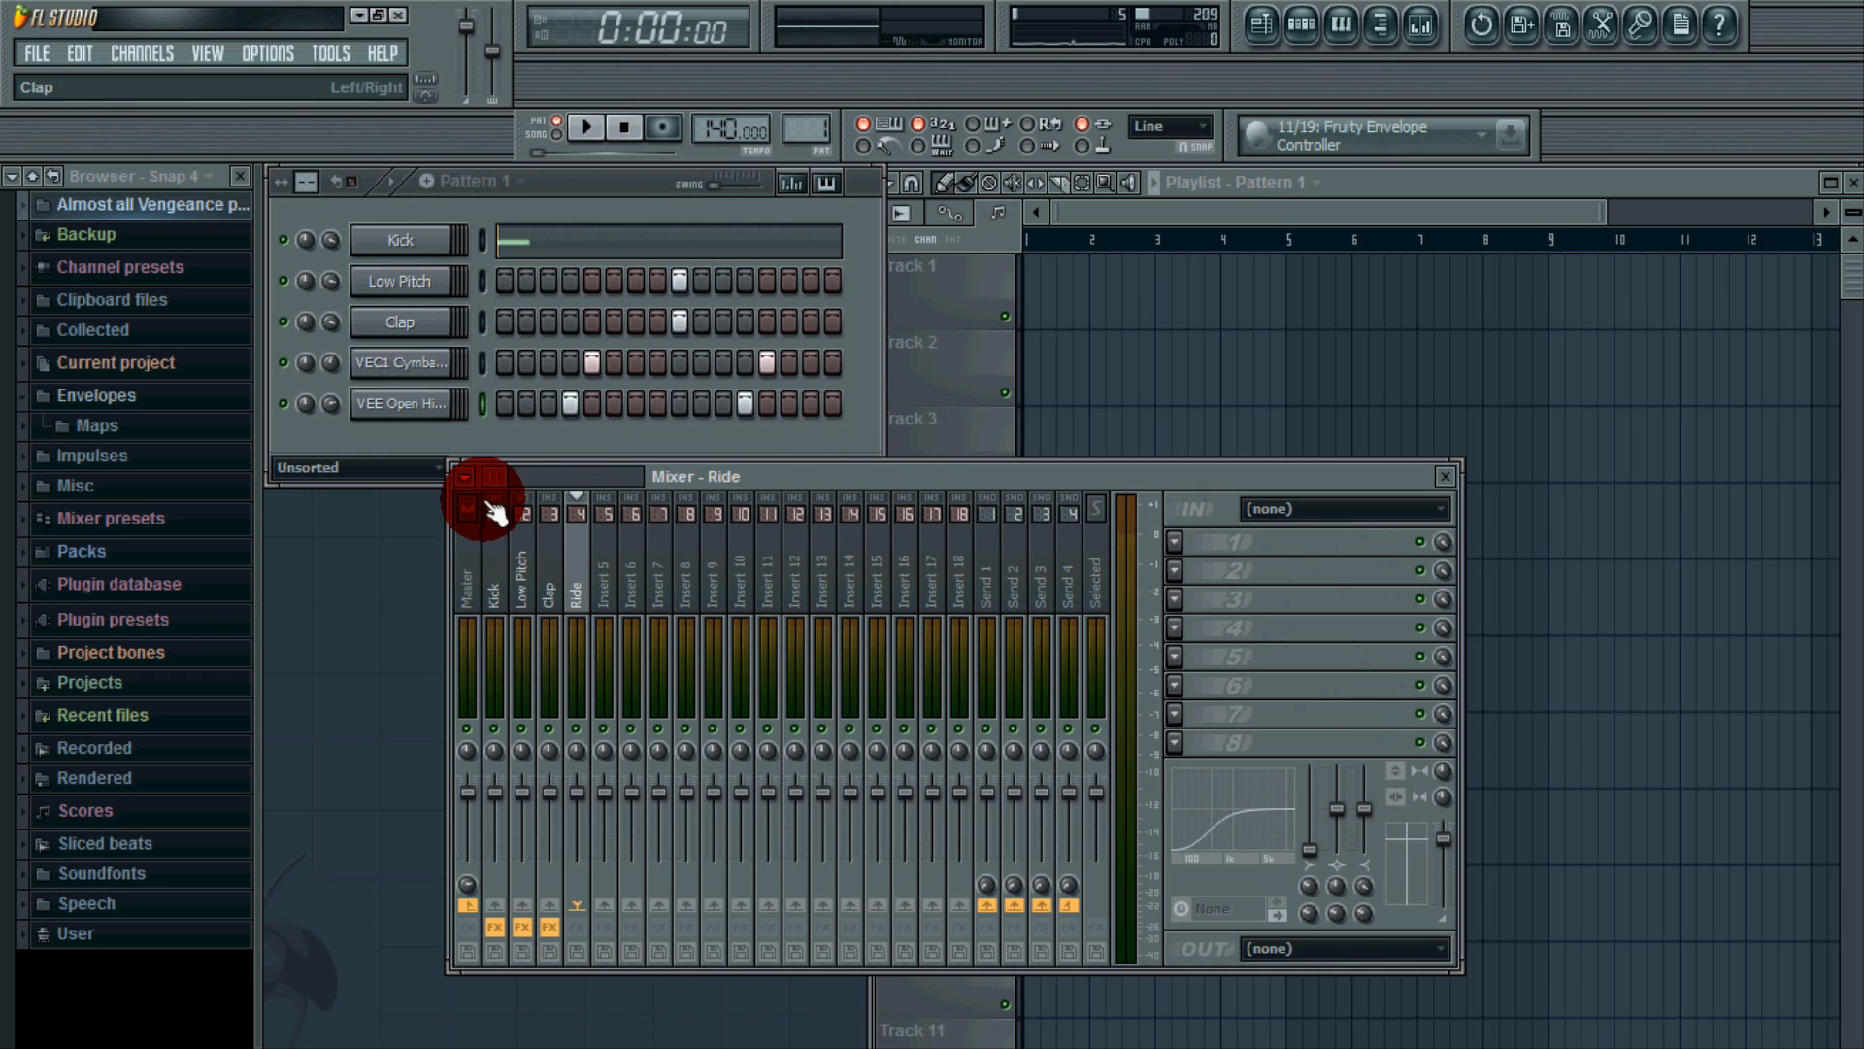
key(space)
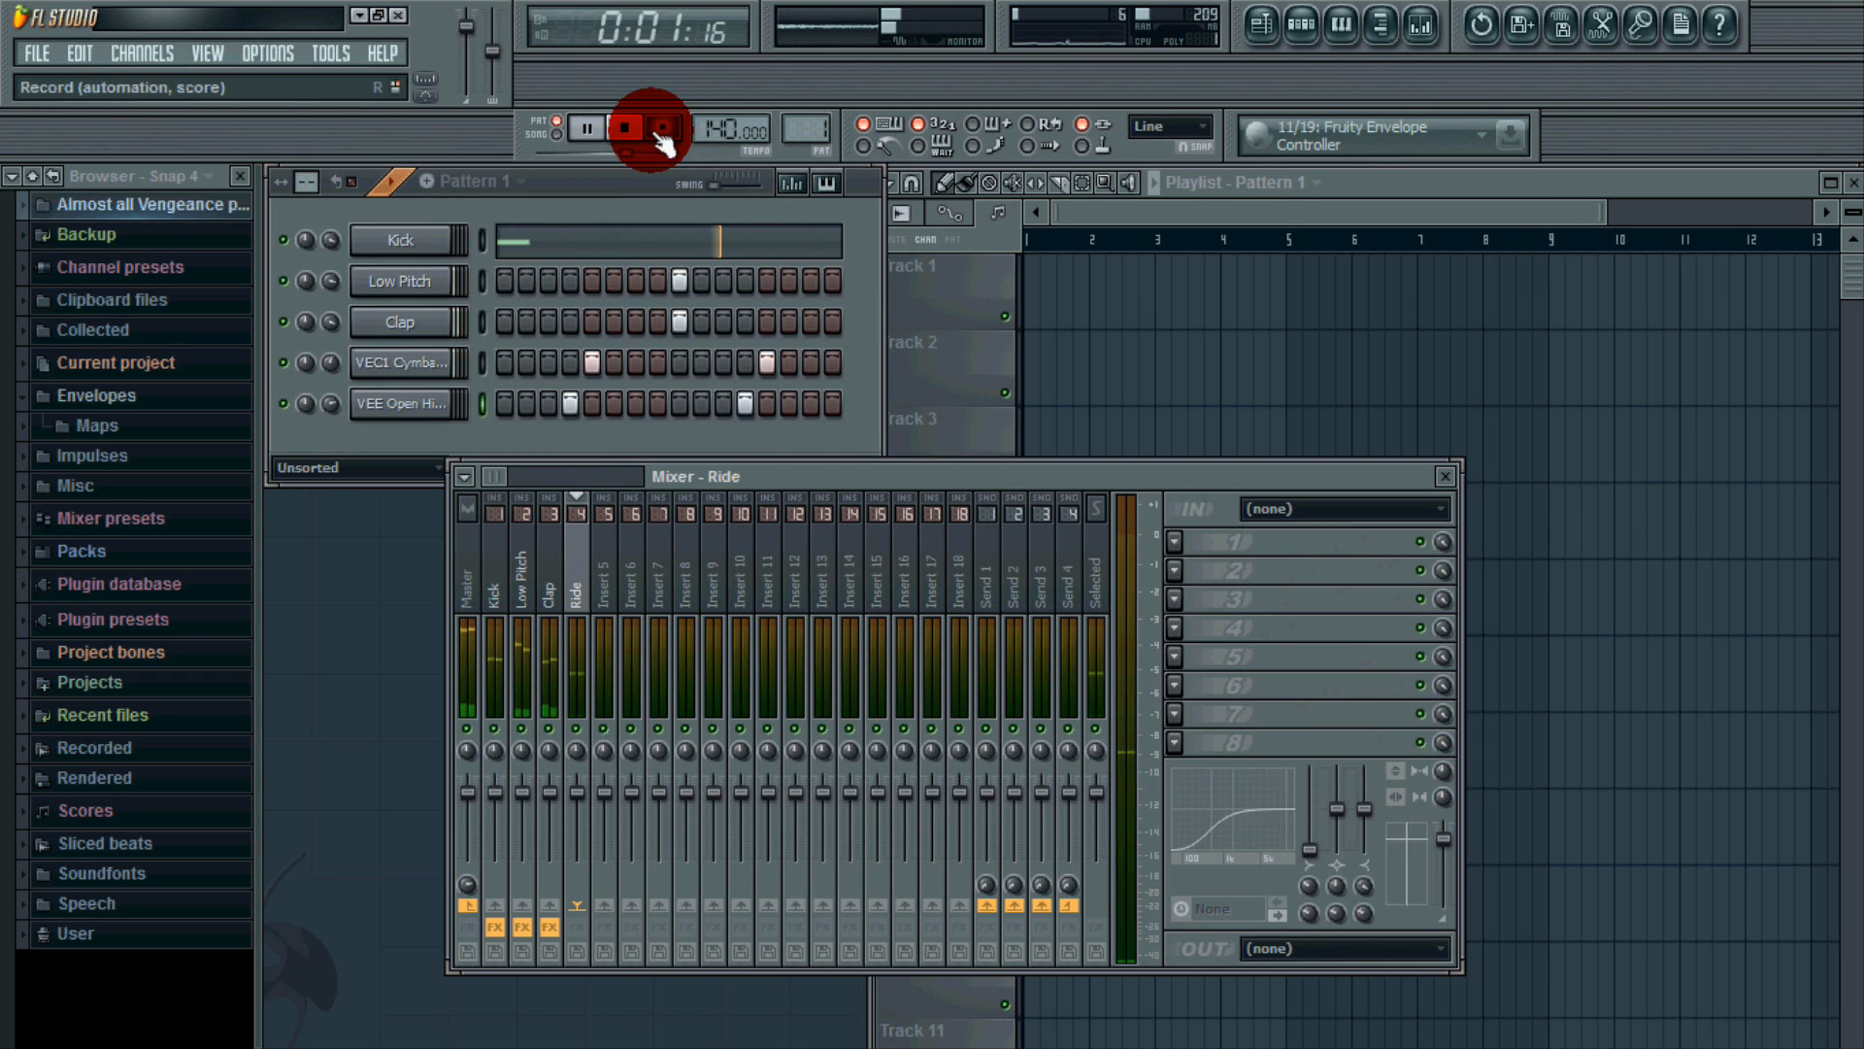
click(624, 127)
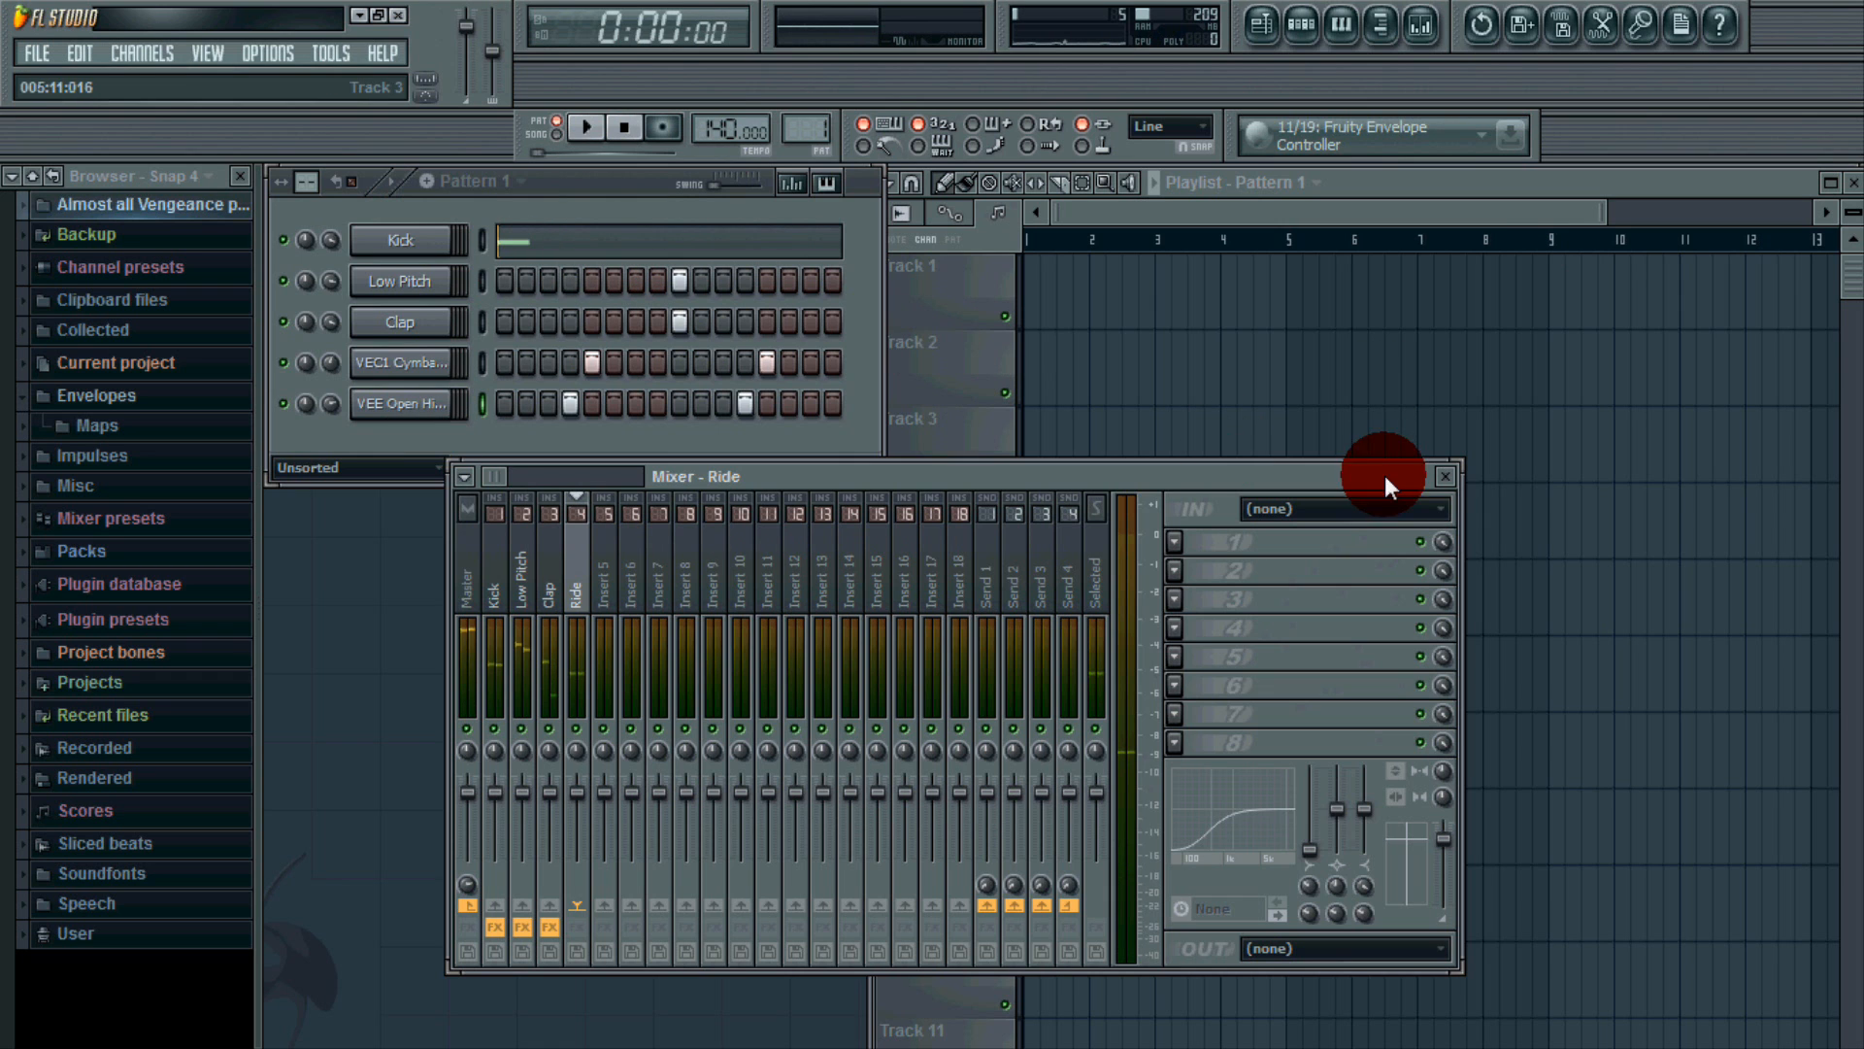
Close the mixer and place Pattern 1 clips at bars 1 and 3 on Track 1 of the playlist.
key(F9)
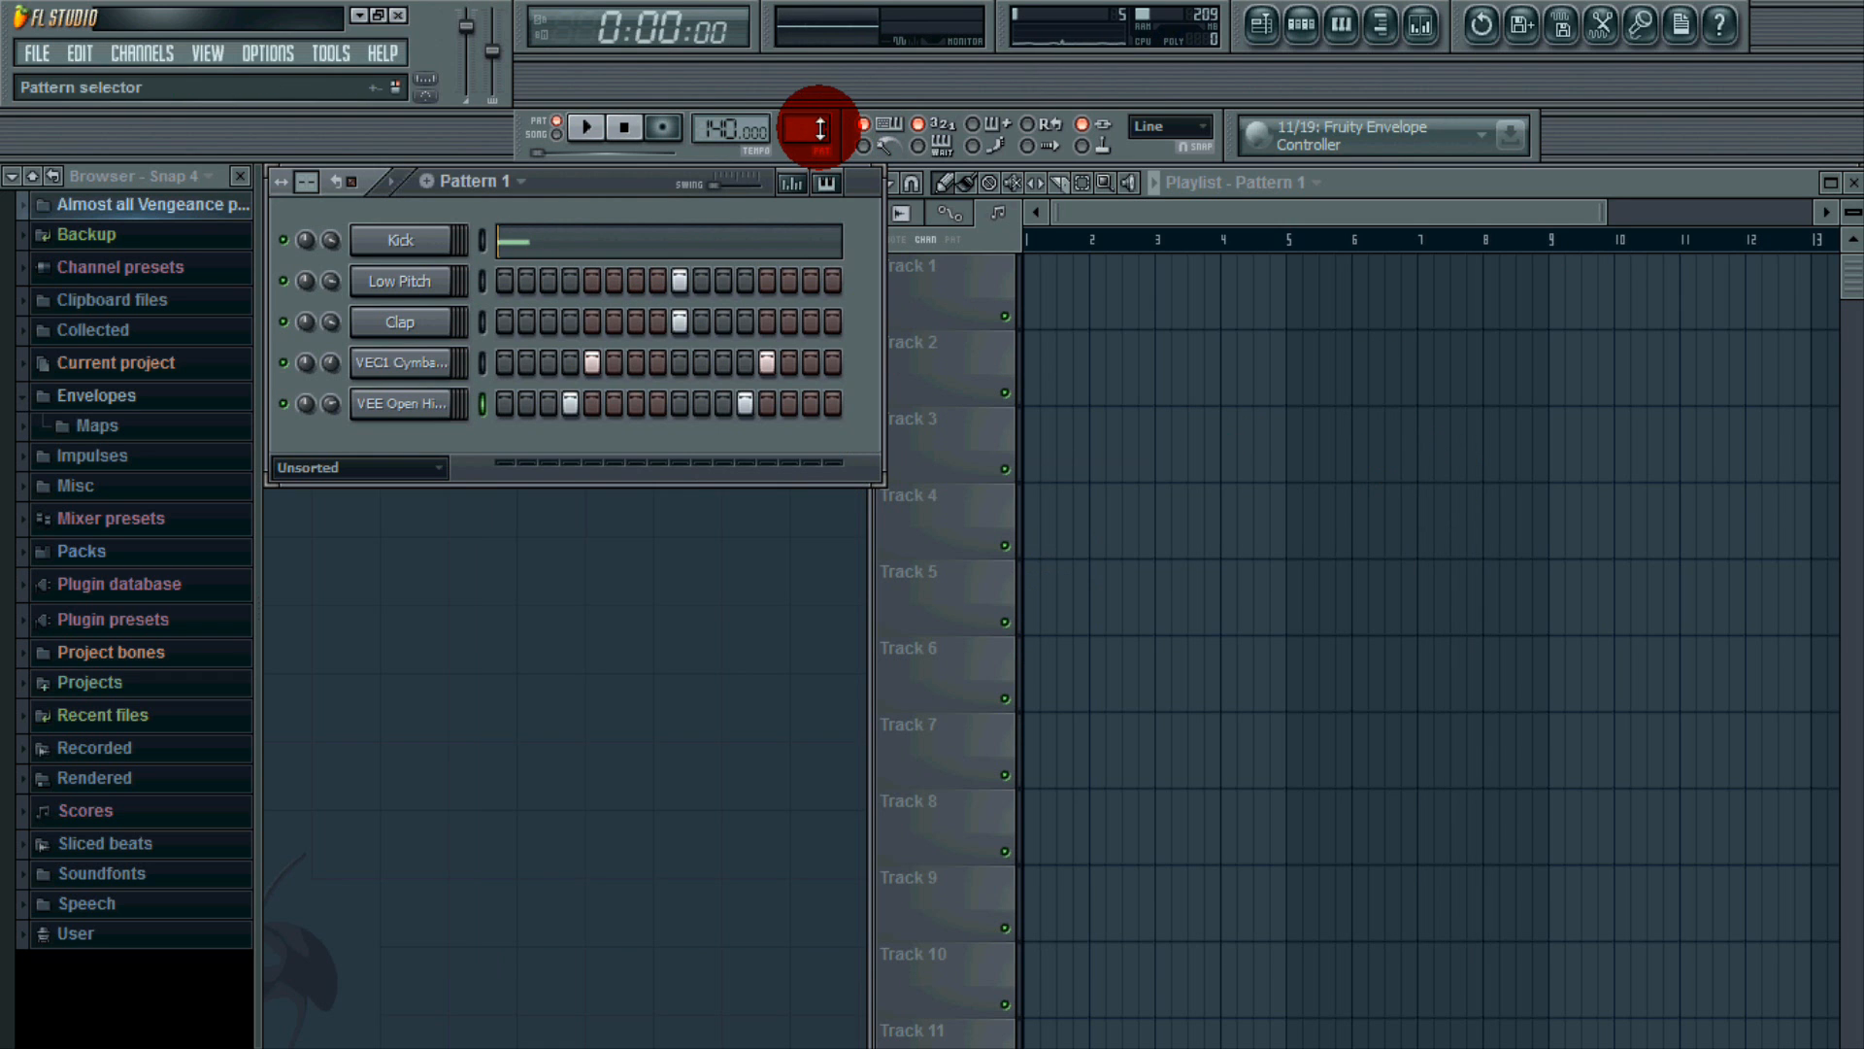
click(1048, 289)
click(1153, 286)
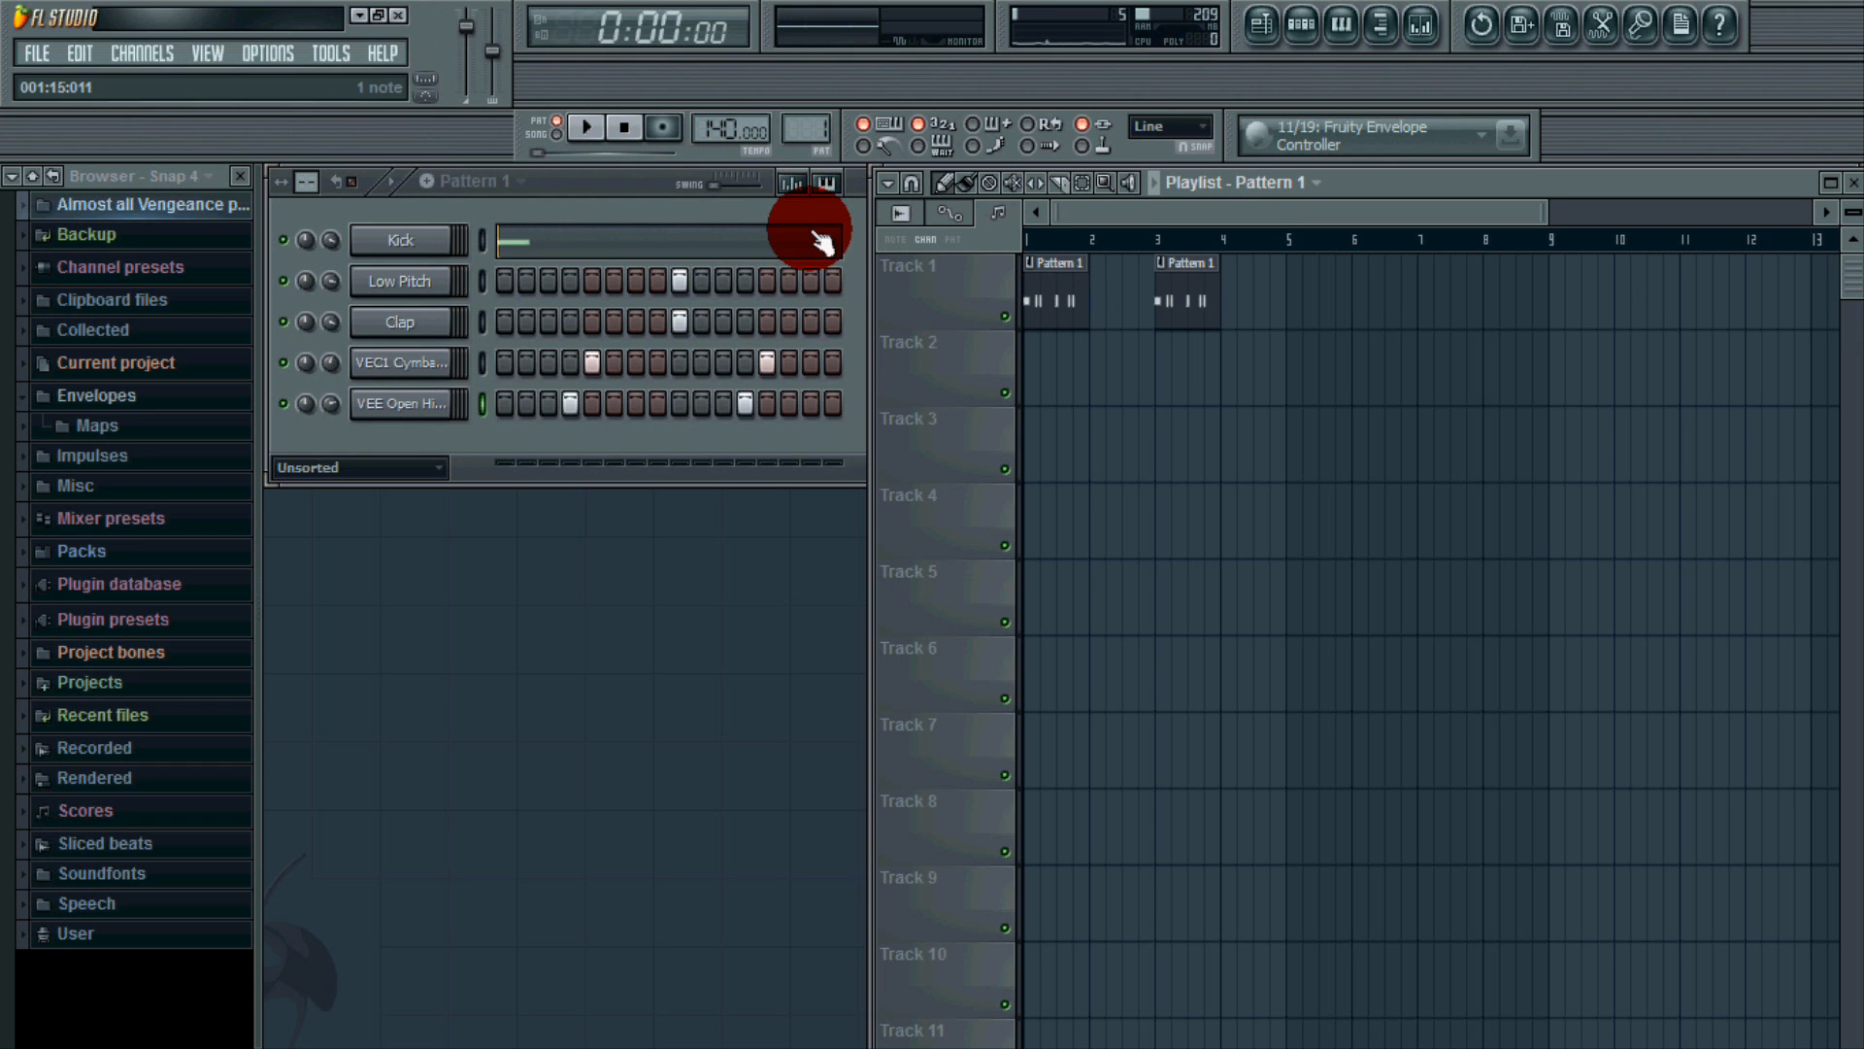
Clone Pattern 1 and place the cloned Pattern 2 at bars 2 and 4 on Track 2, with a short test playback.
click(804, 127)
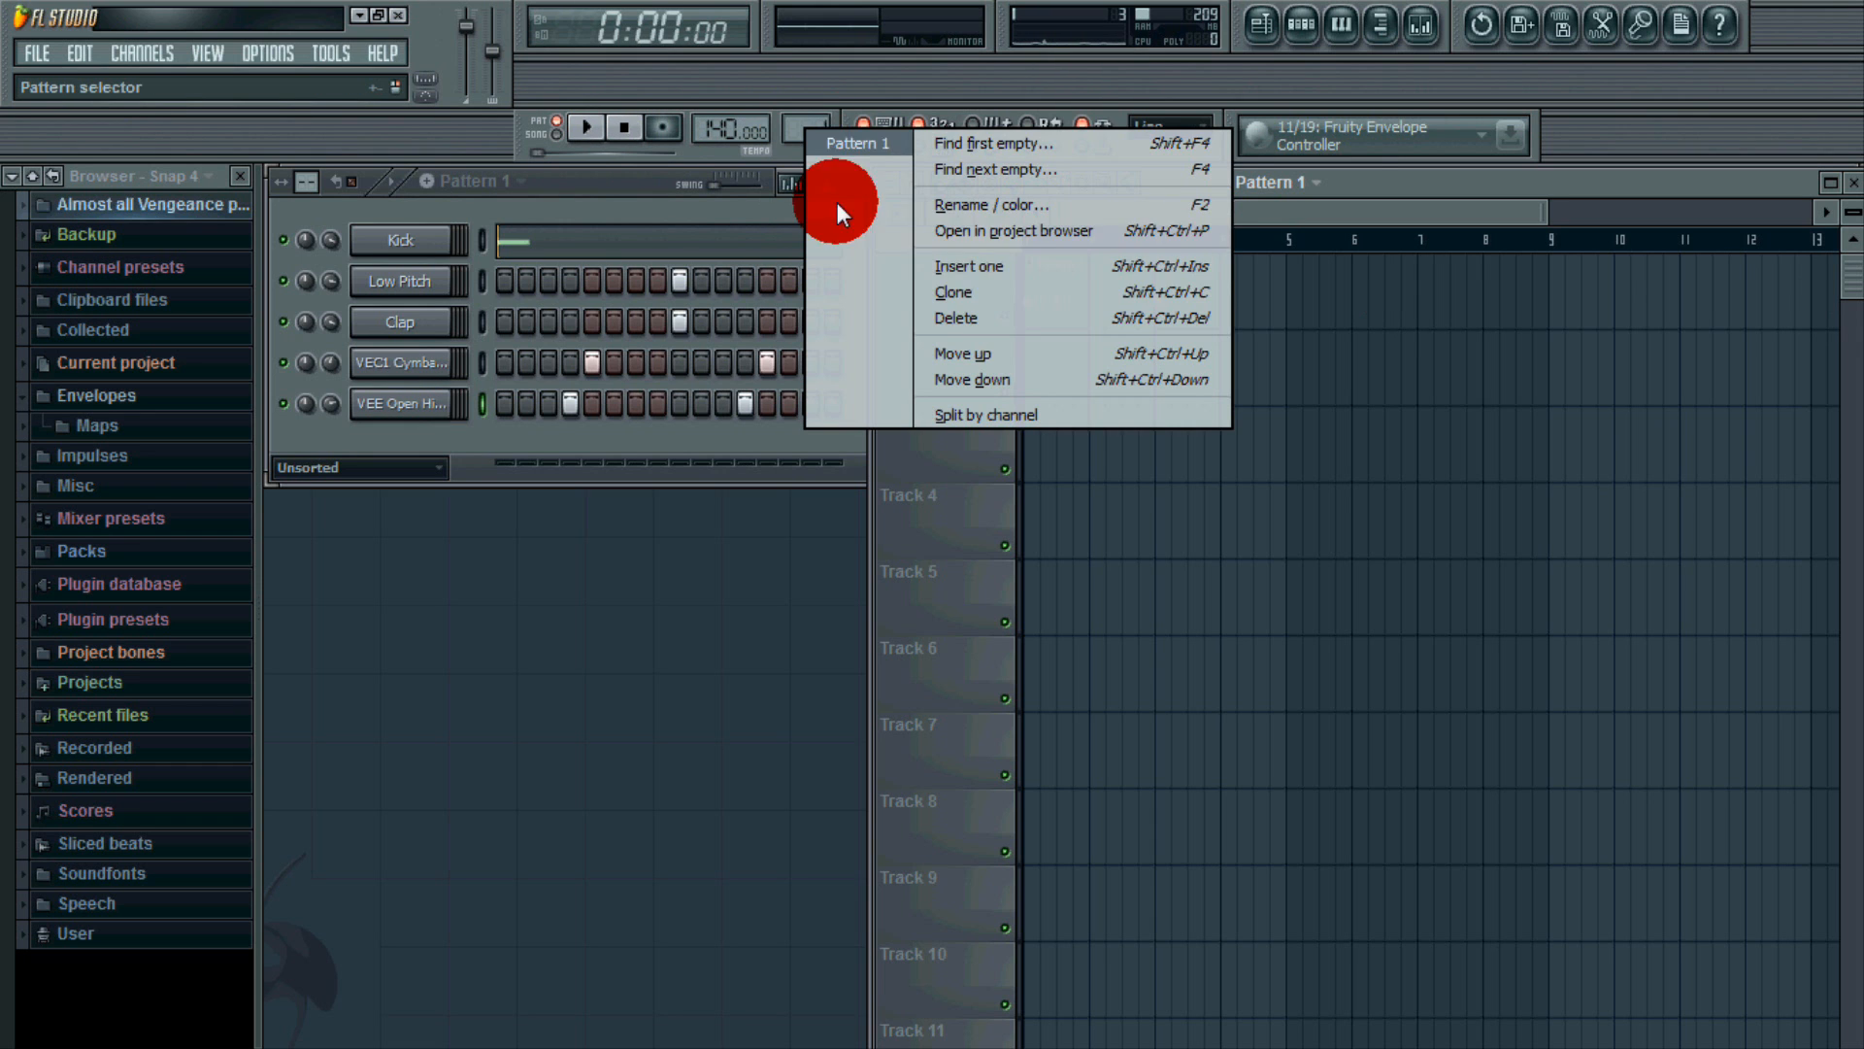
click(955, 289)
click(1105, 364)
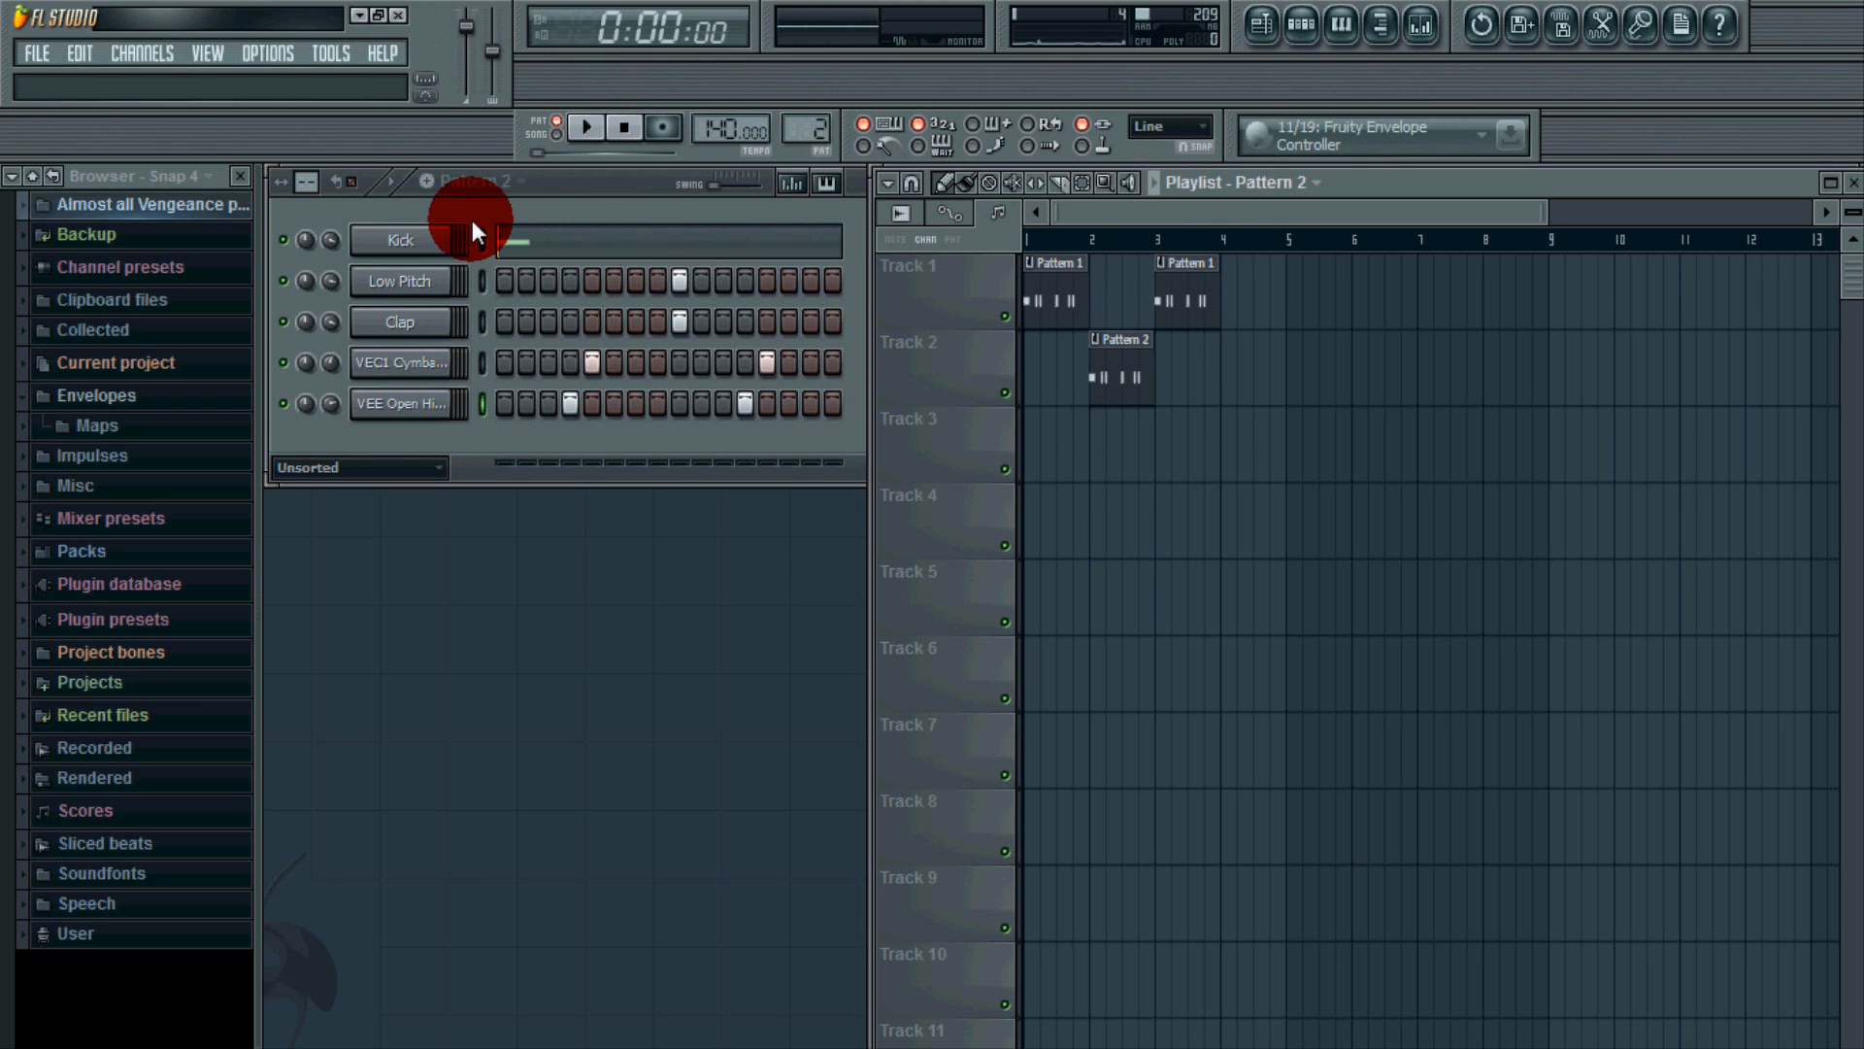
click(1251, 376)
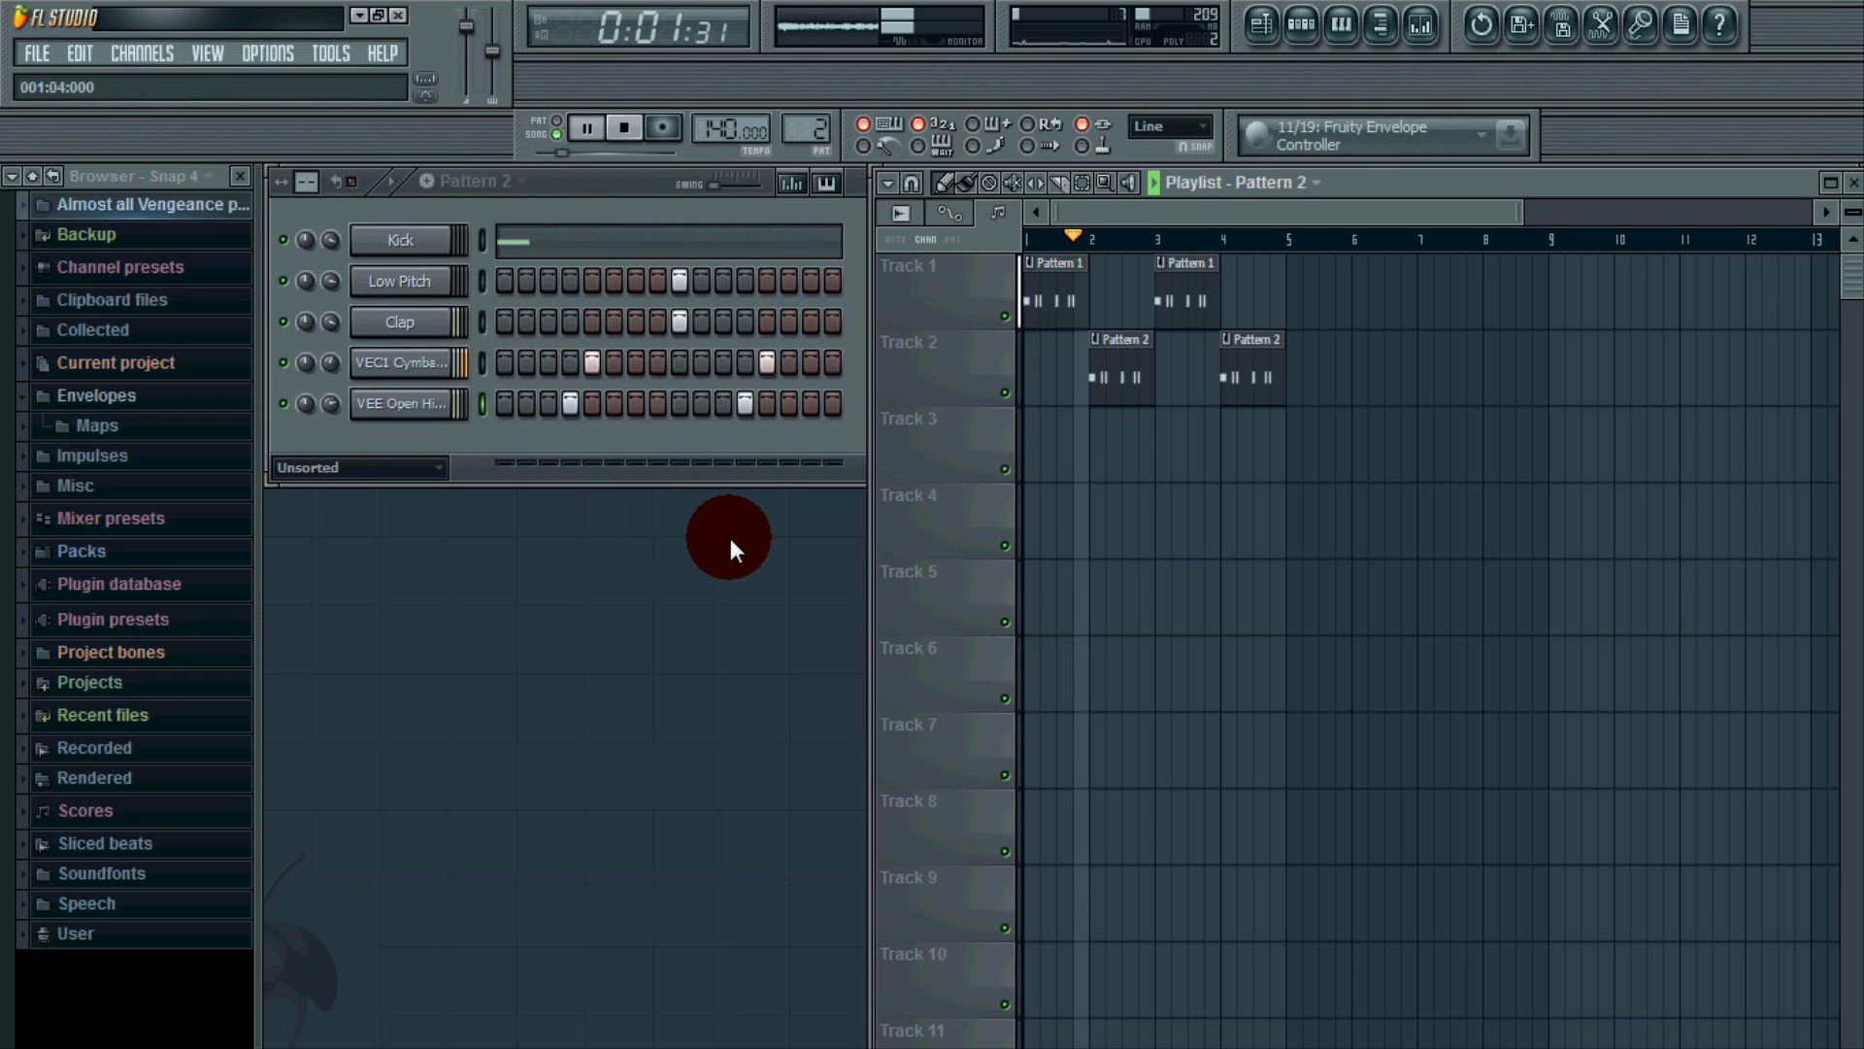
click(626, 131)
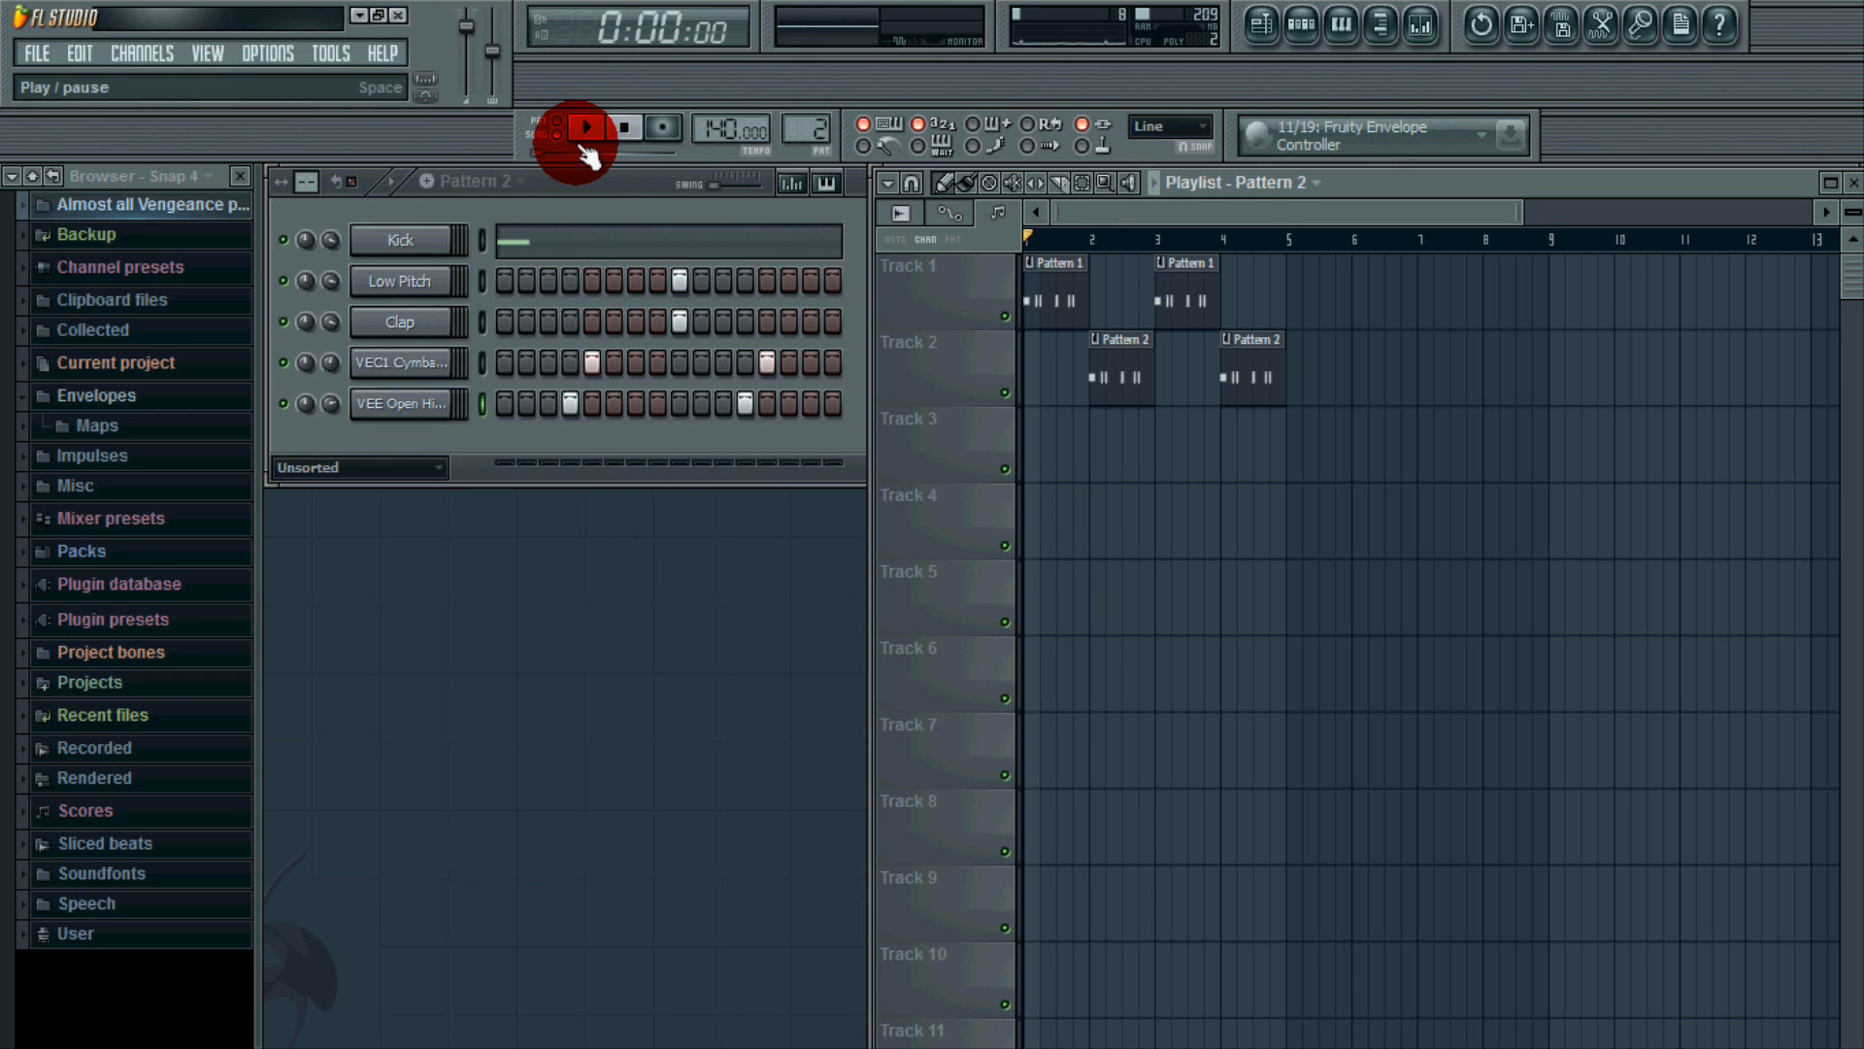
Add two C5 kick notes at steps 7 and 13 of Pattern 2 in the Kick piano roll, and stop playback.
right_click(398, 253)
click(510, 275)
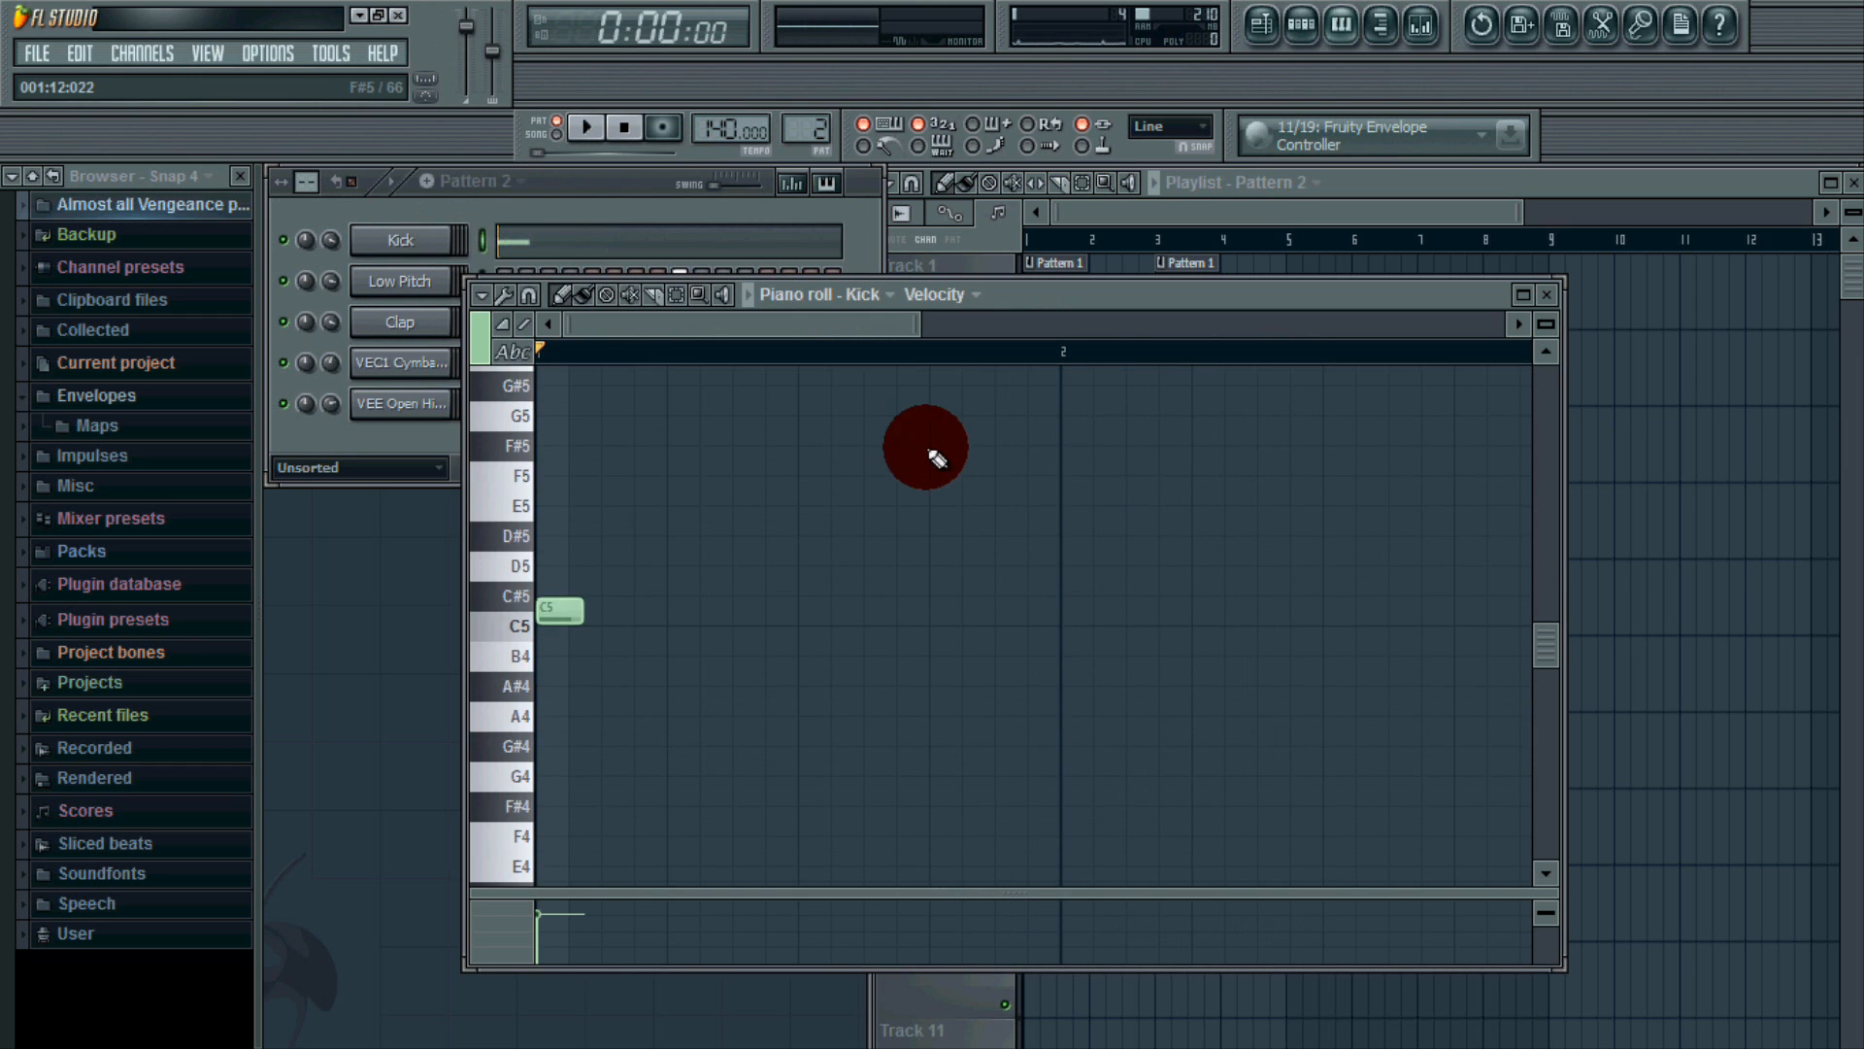
key(space)
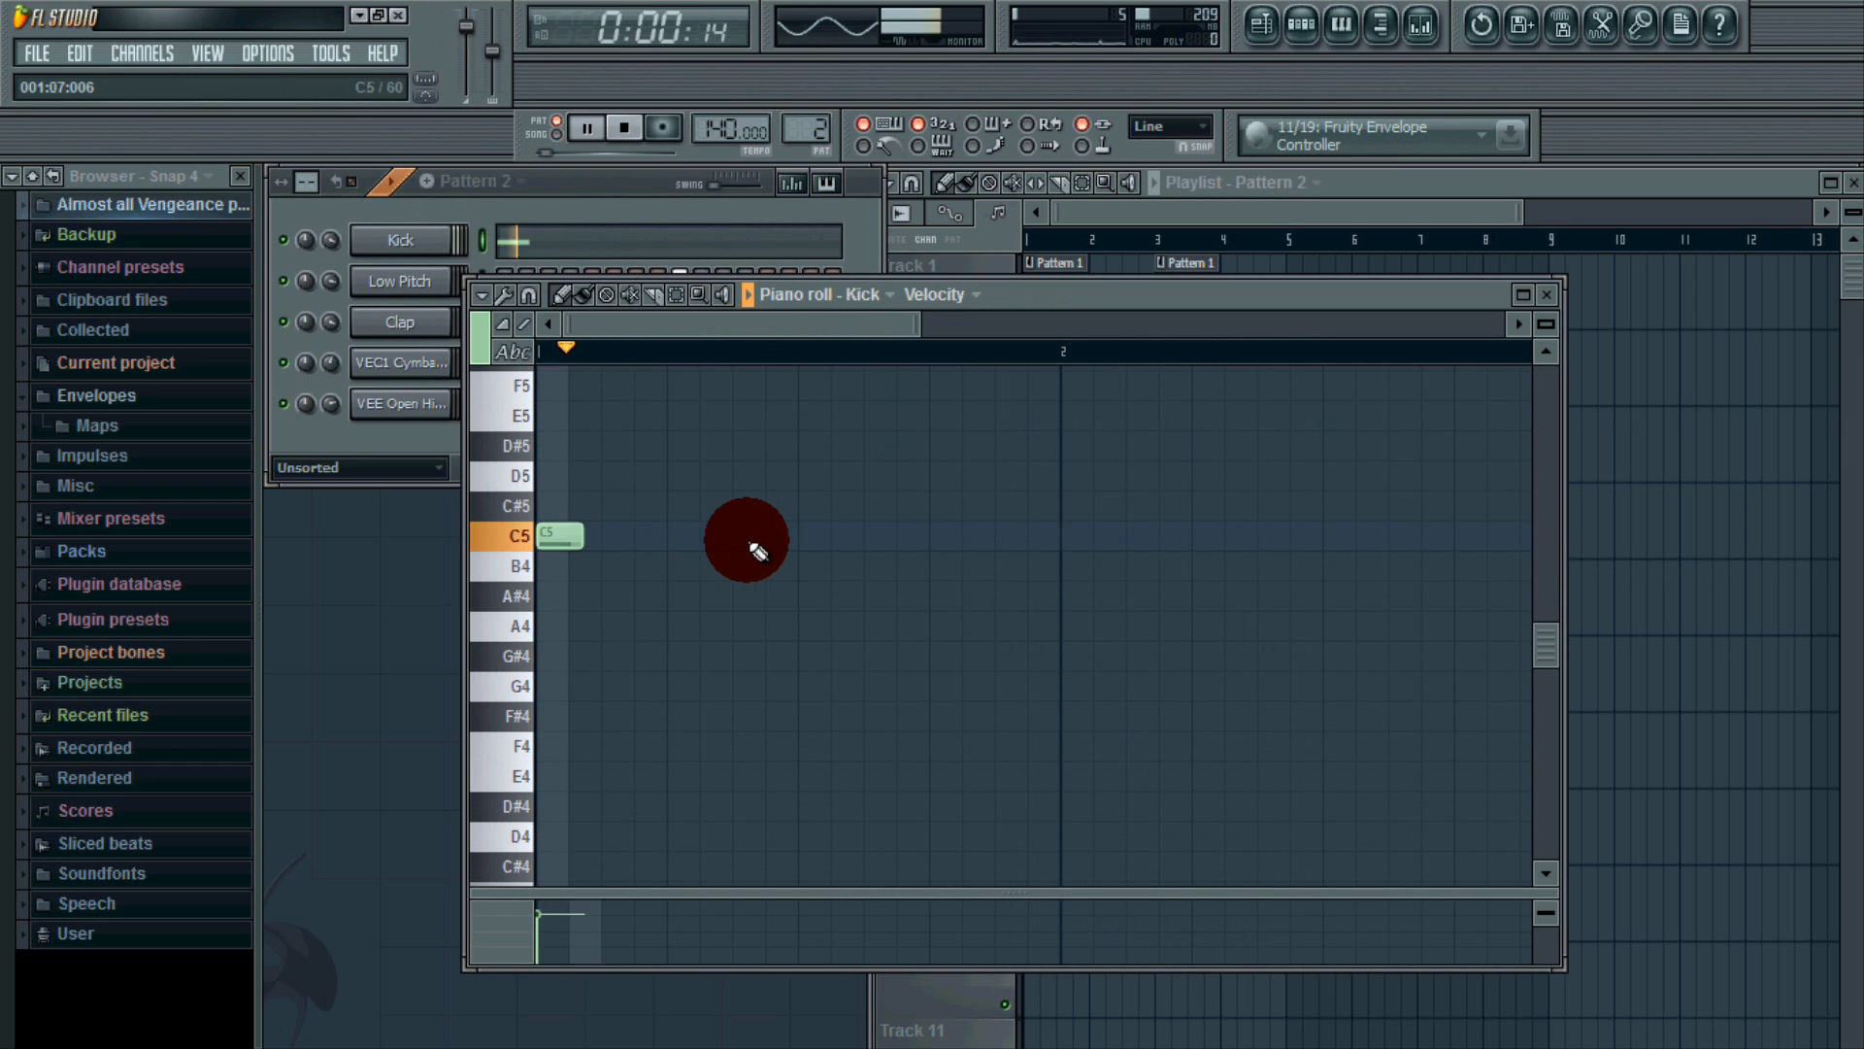
click(748, 534)
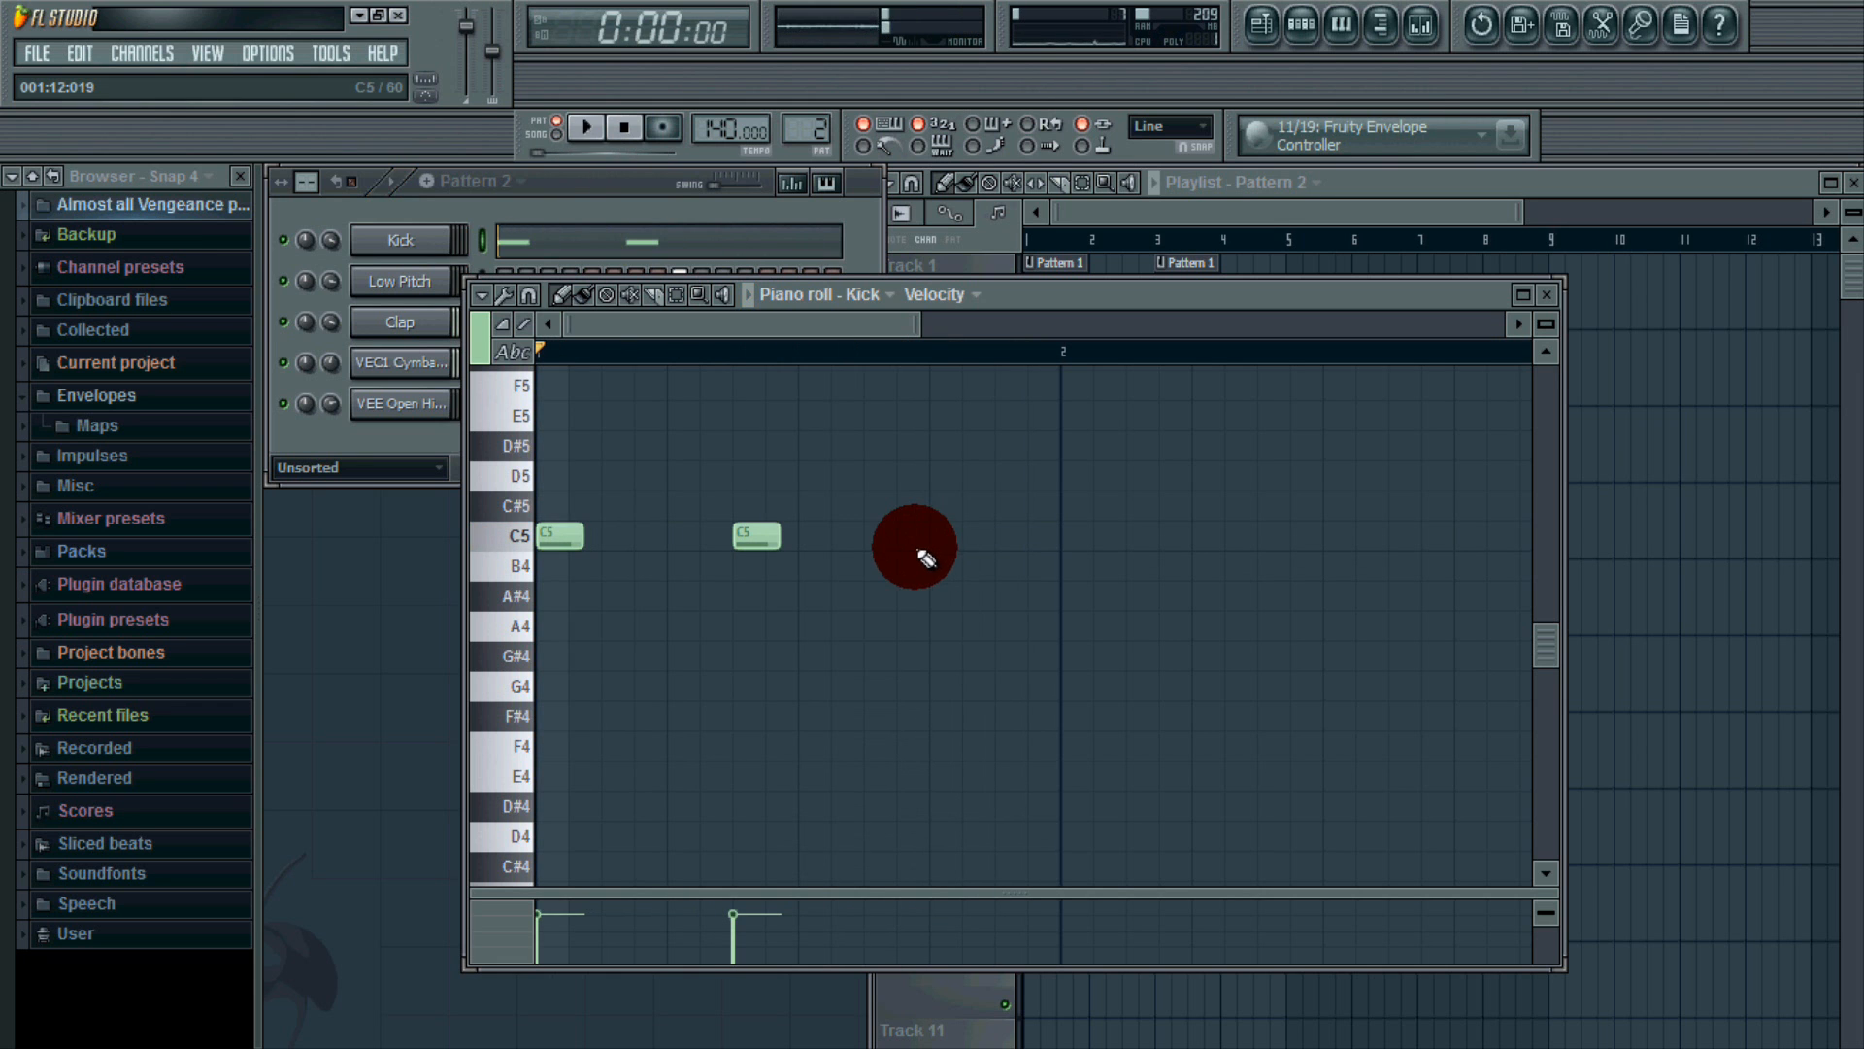
click(938, 537)
click(1010, 229)
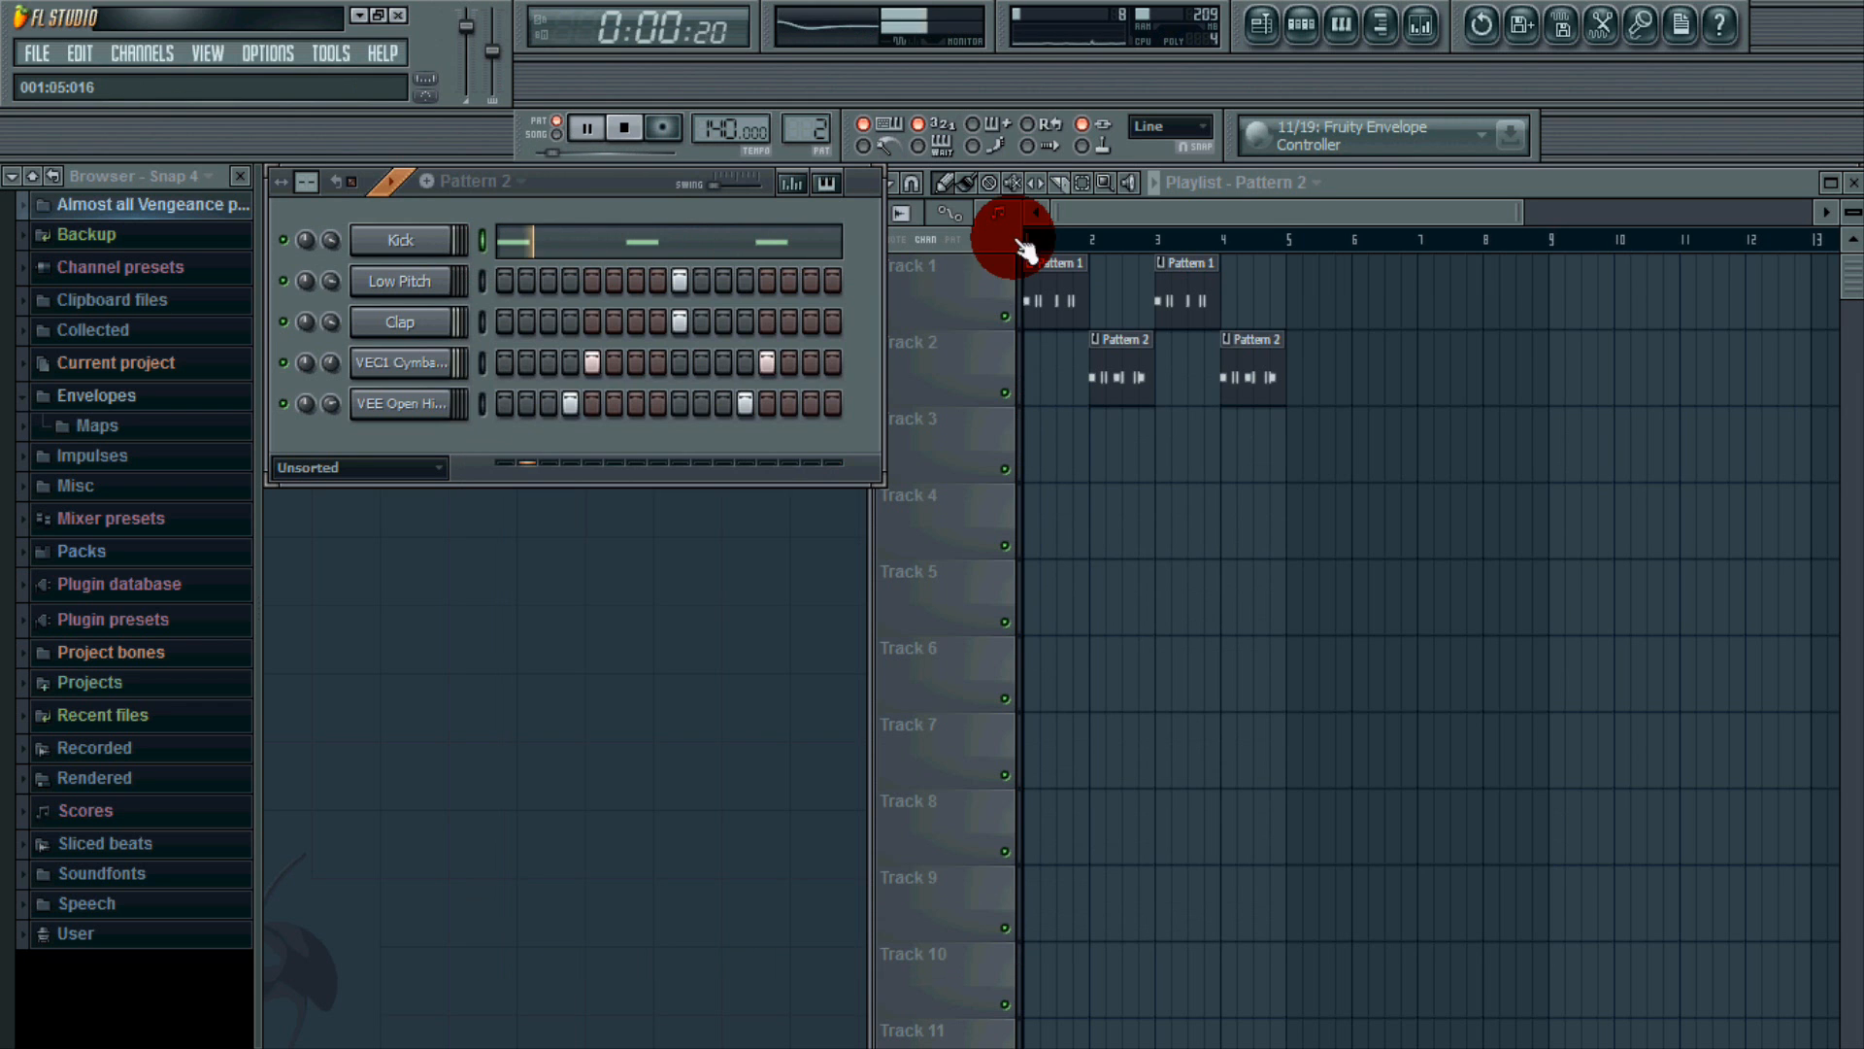
click(627, 128)
click(627, 128)
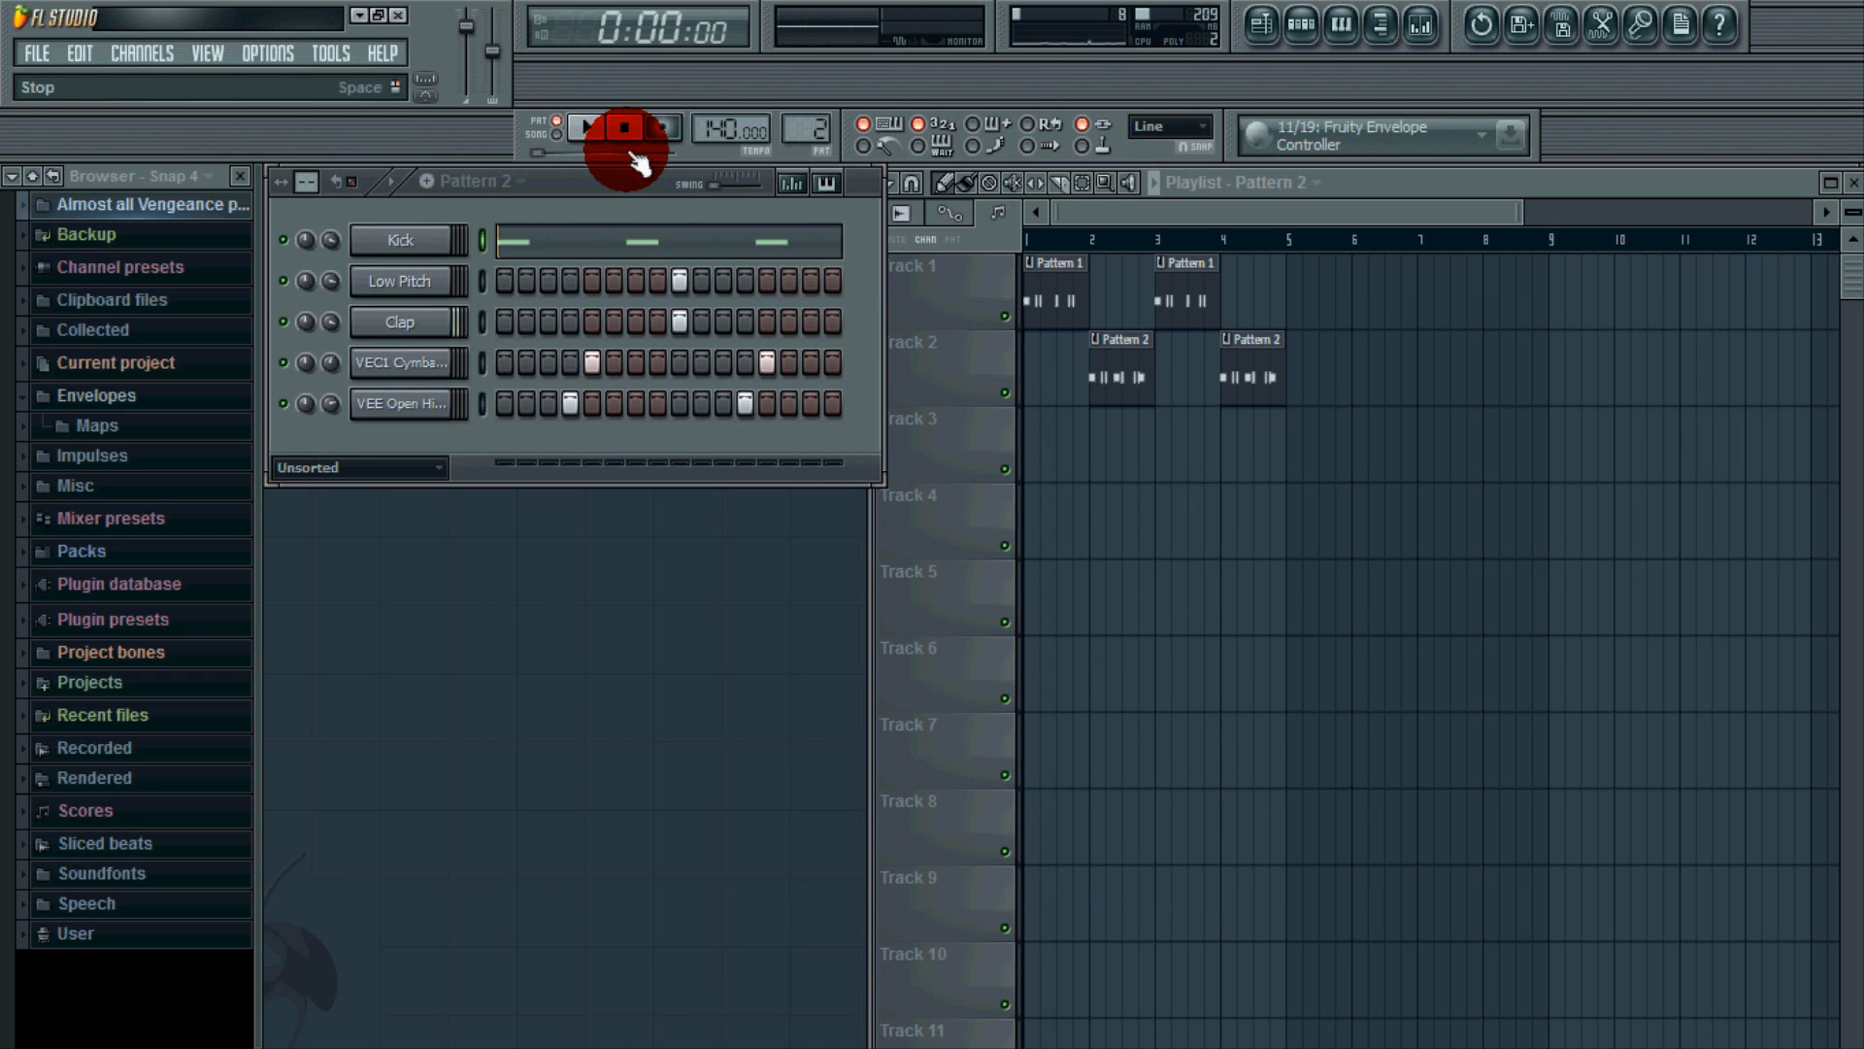
Switch playback to song mode and listen to the arrangement of Pattern 1 and Pattern 2.
click(557, 135)
click(839, 649)
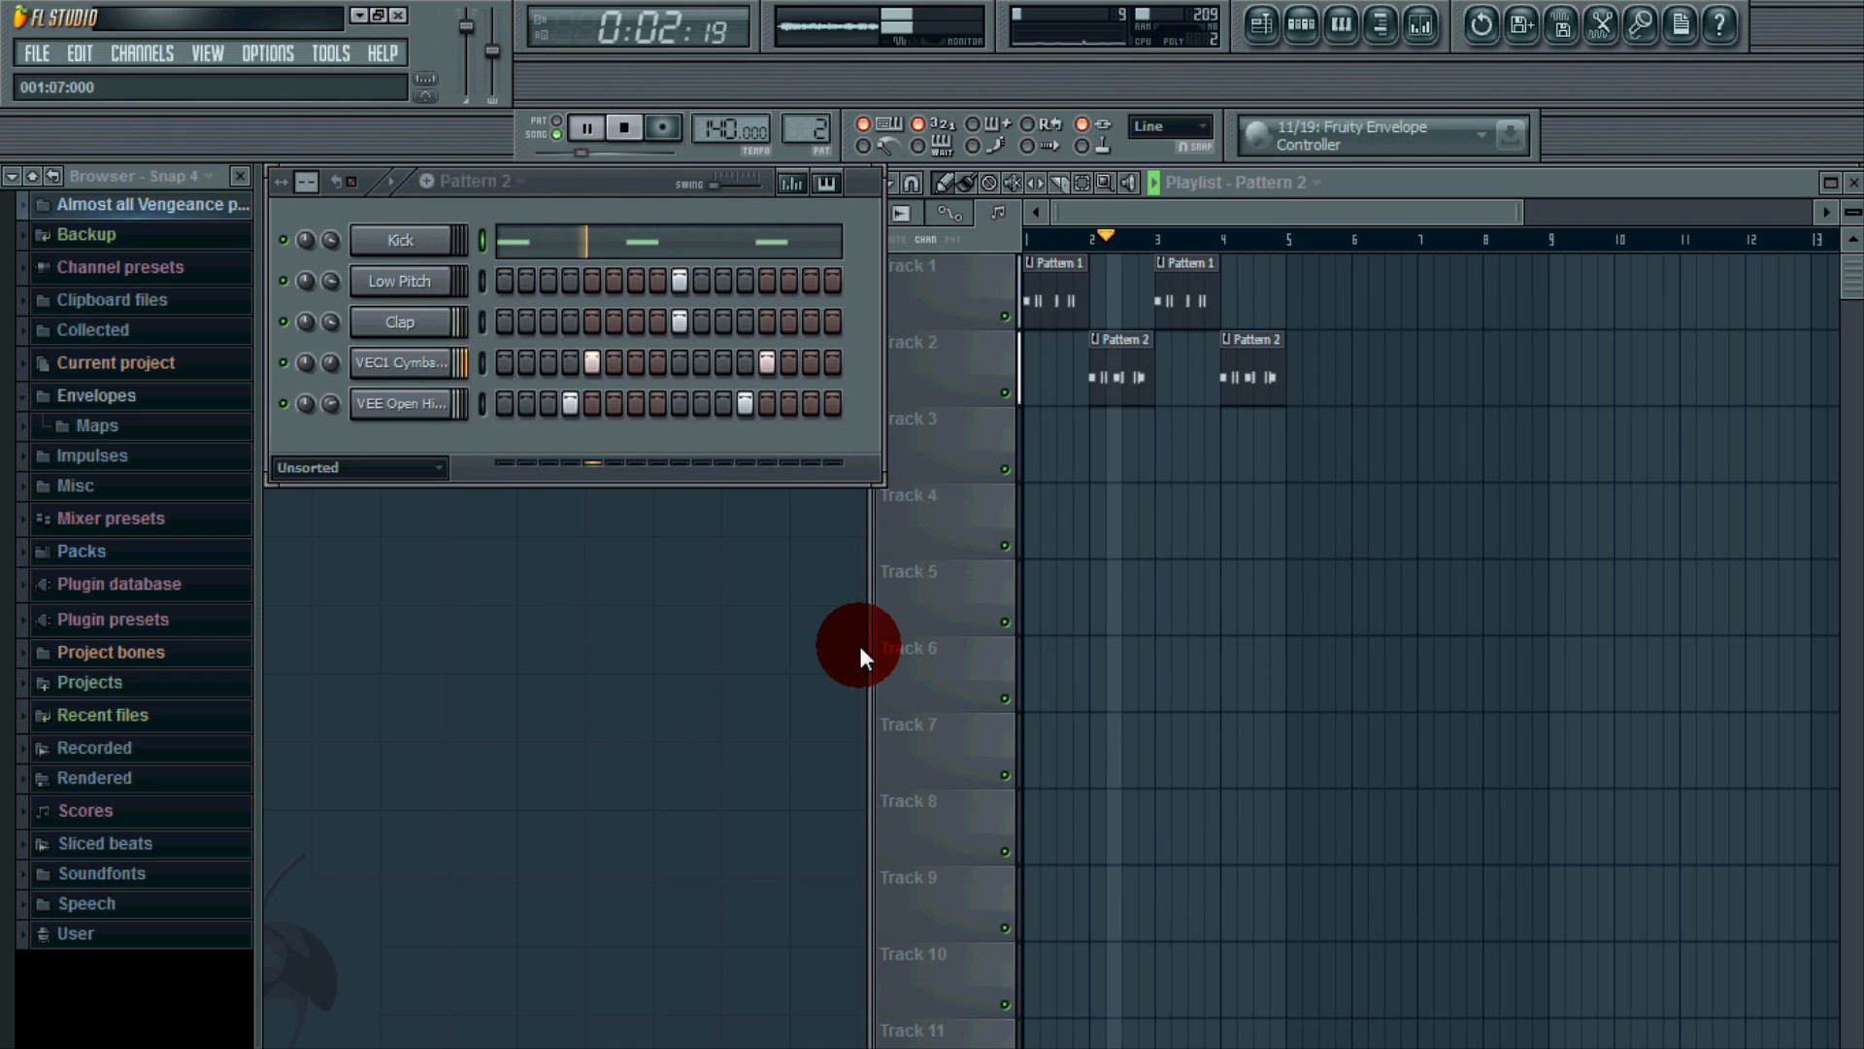
click(629, 130)
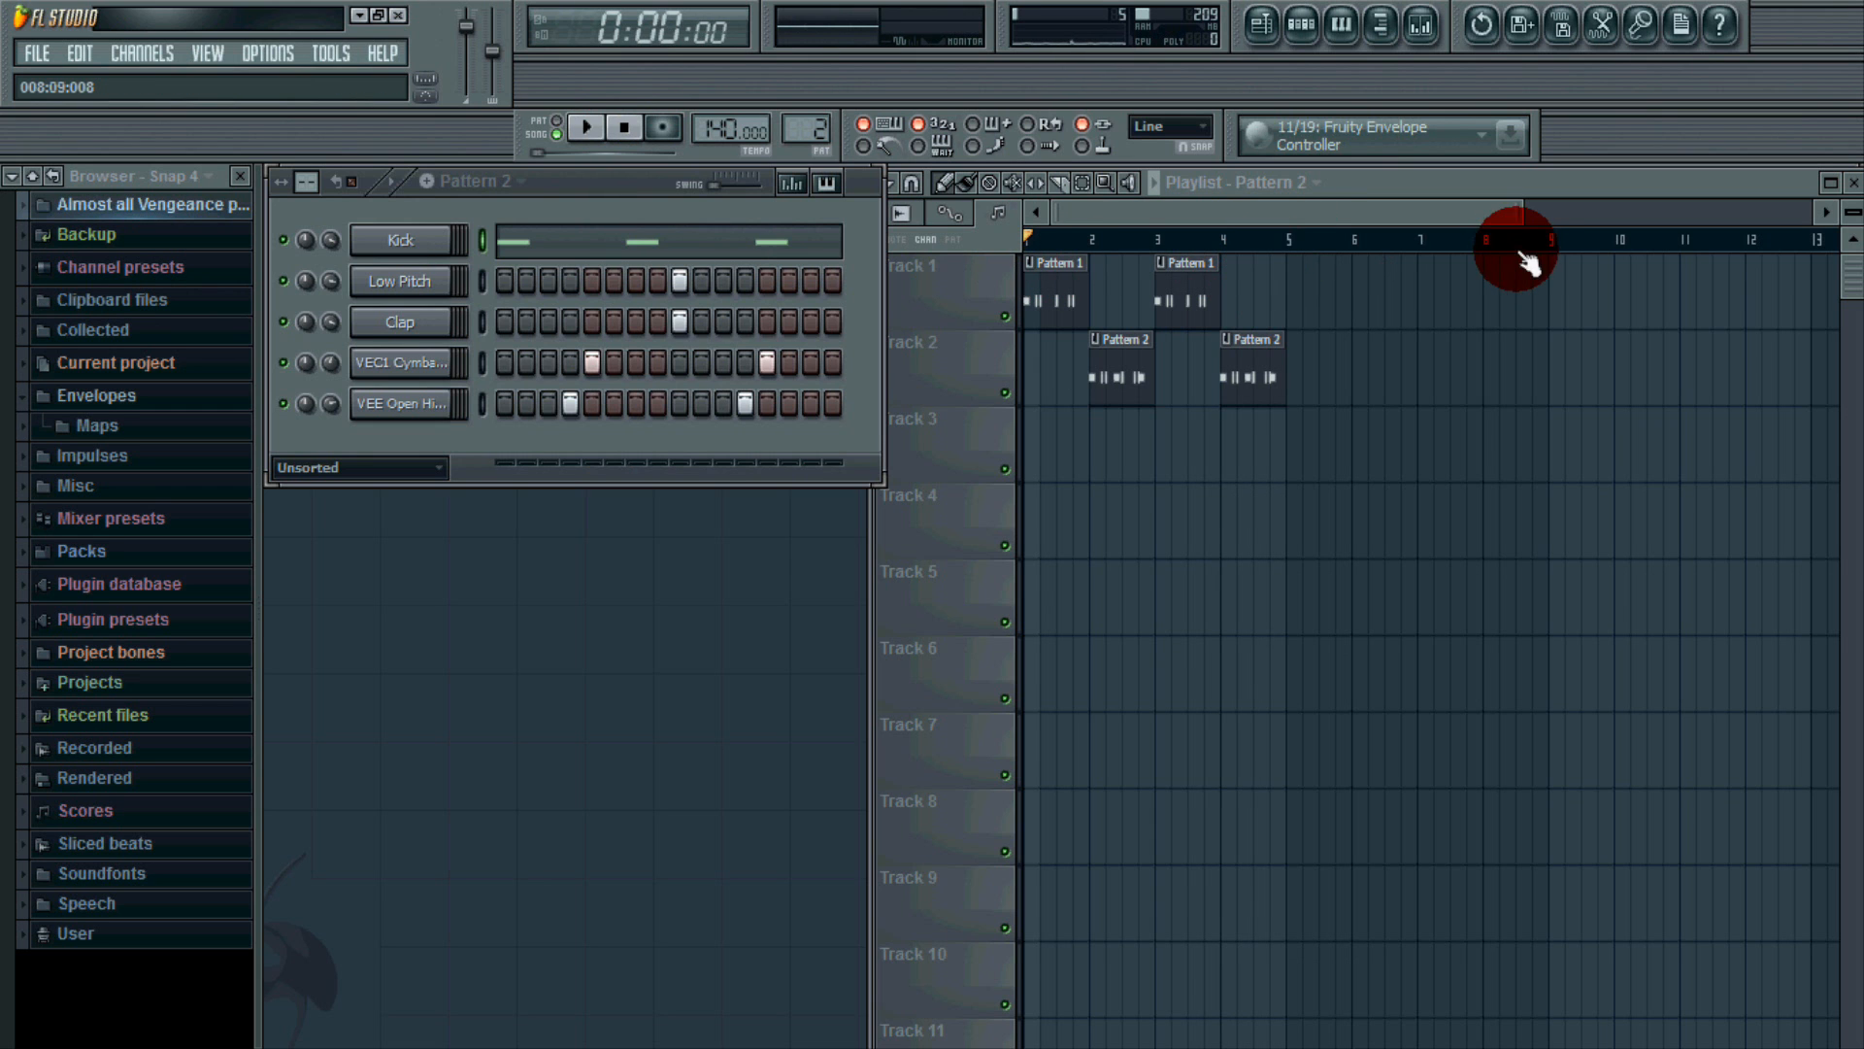
Browse the Vengeance sample library and open the VEC2 Fills folder inside LOOPS.
click(104, 205)
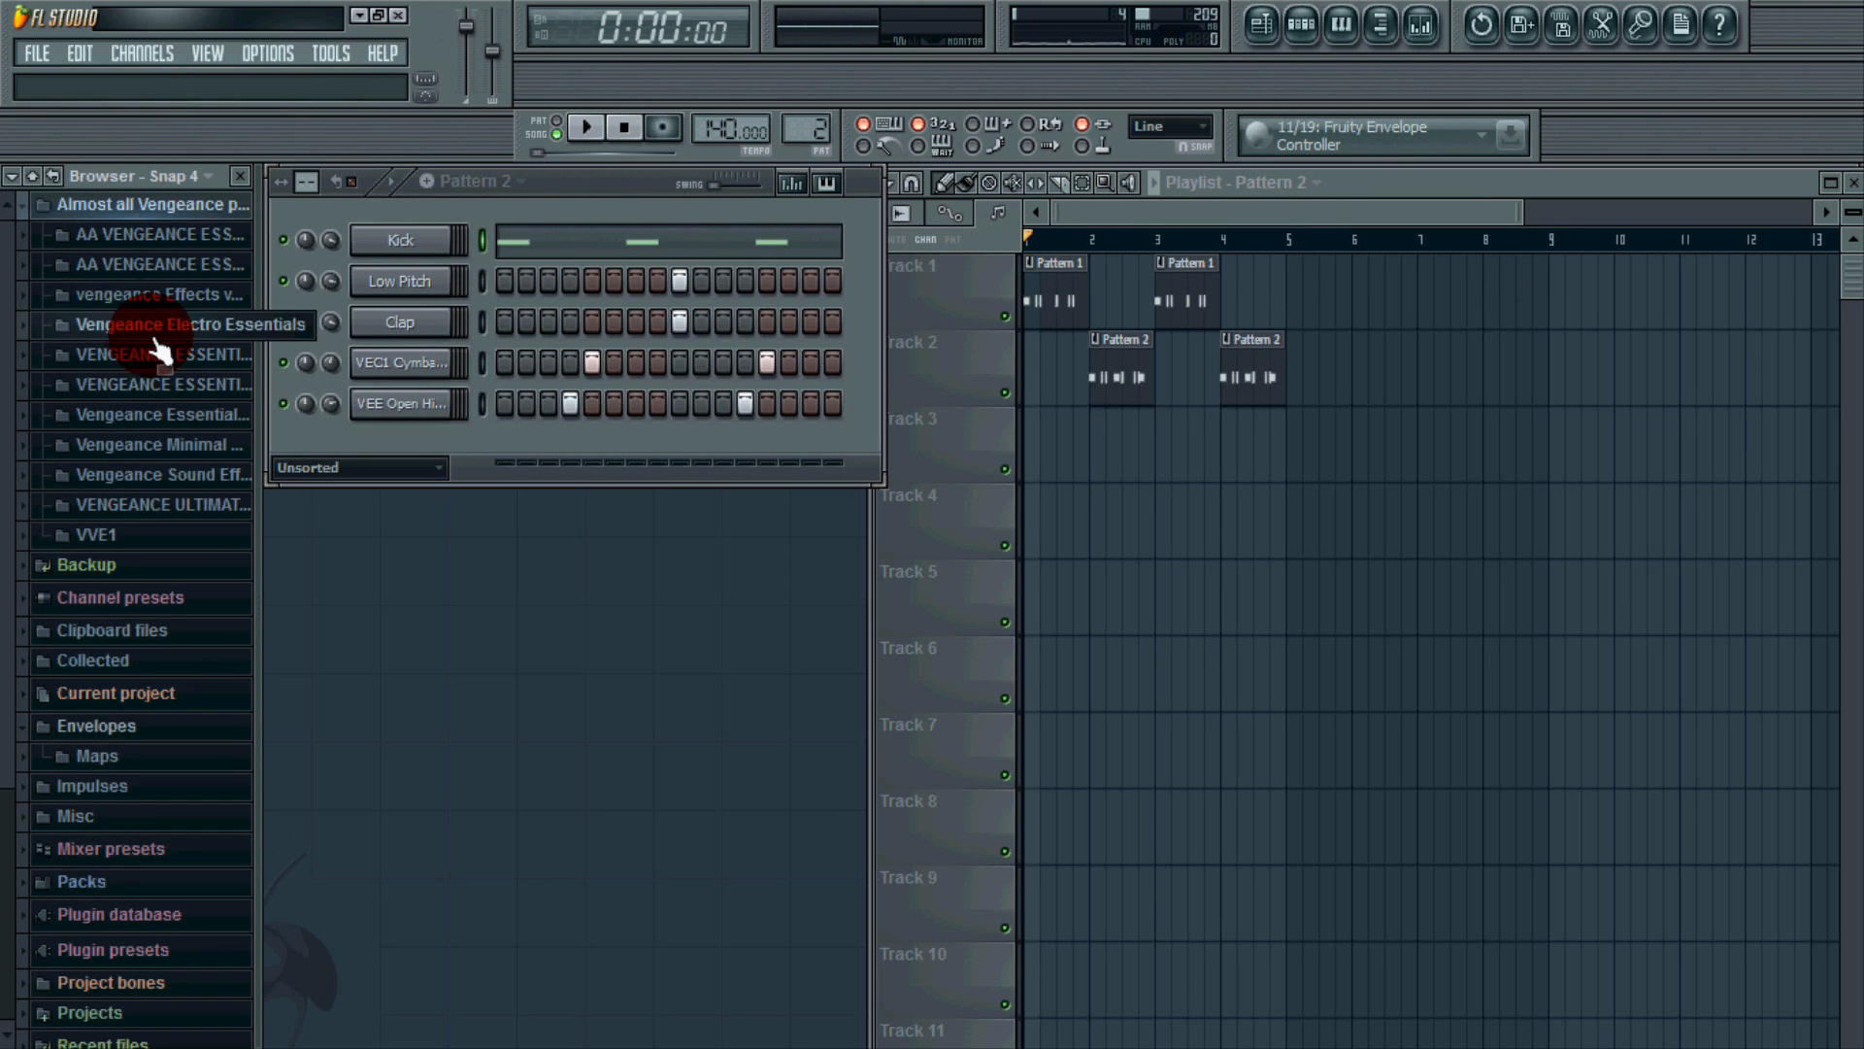
click(180, 384)
click(178, 394)
scroll(177, 288, down, 1)
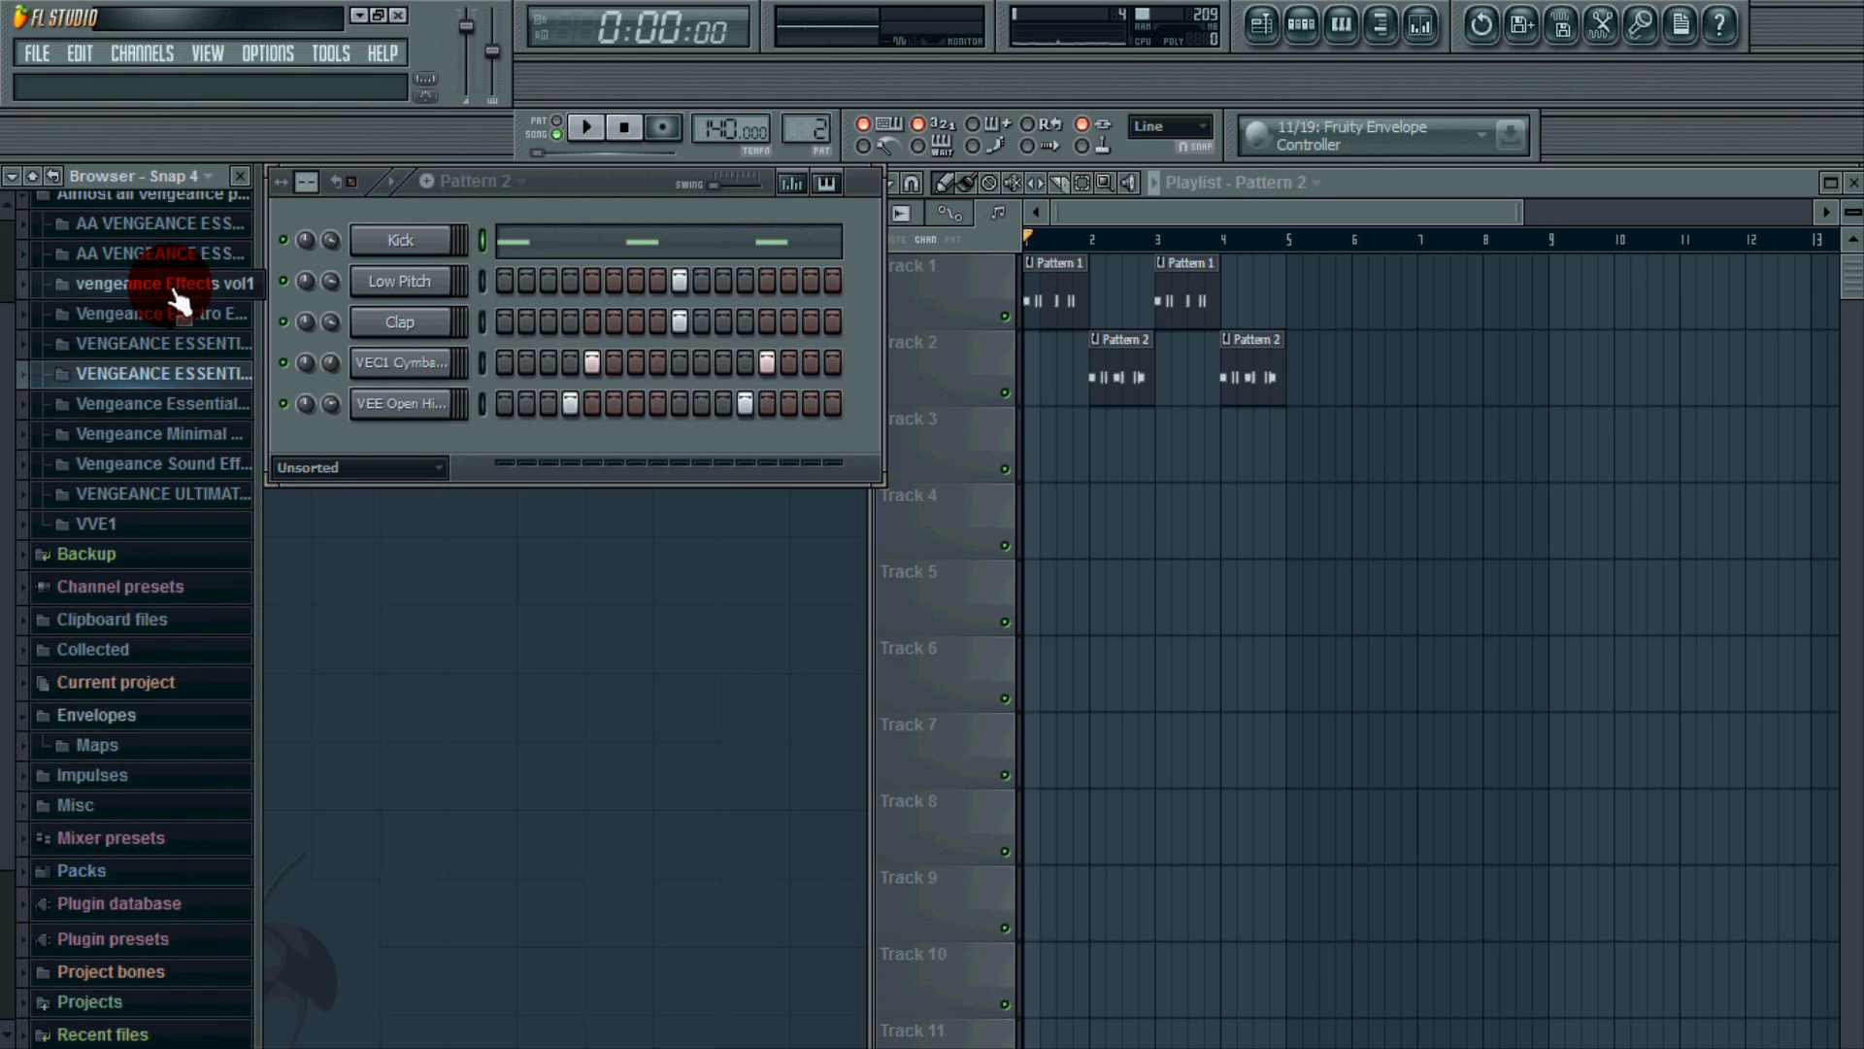
click(178, 310)
click(141, 462)
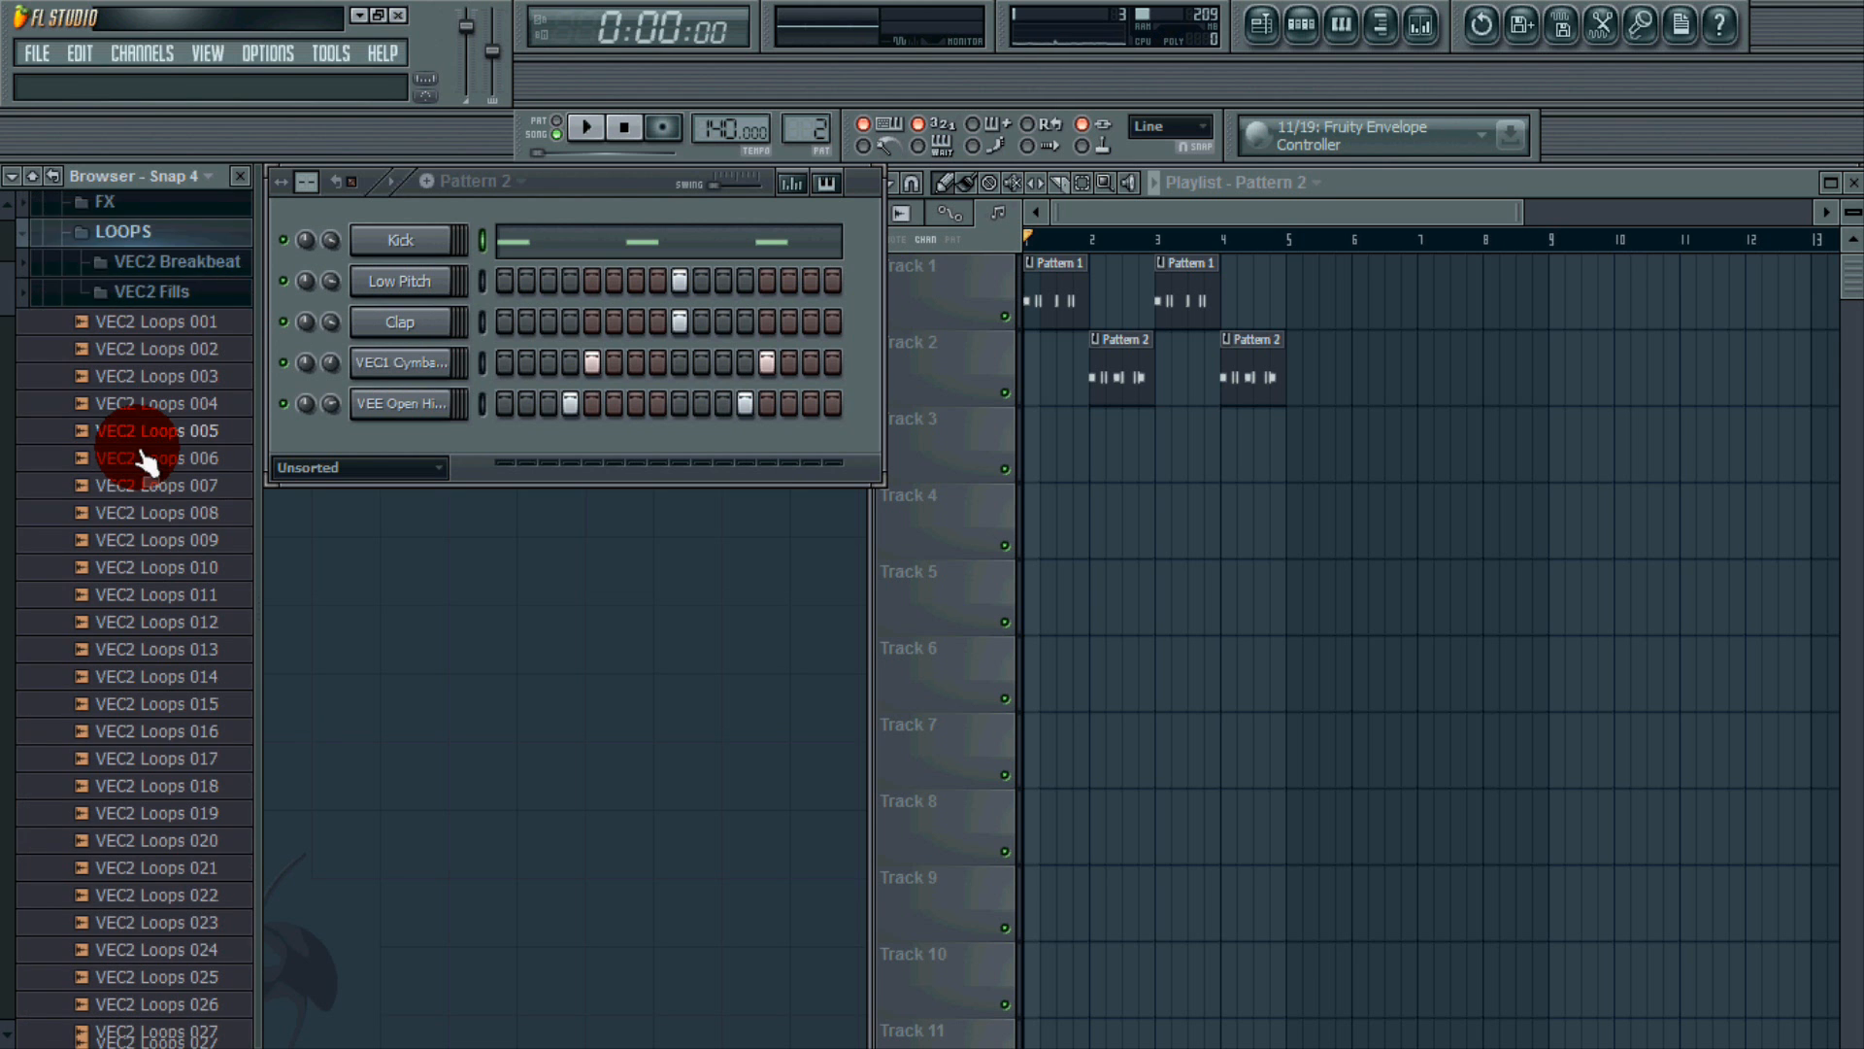
scroll(144, 447, up, 4)
scroll(156, 379, down, 3)
scroll(178, 388, up, 2)
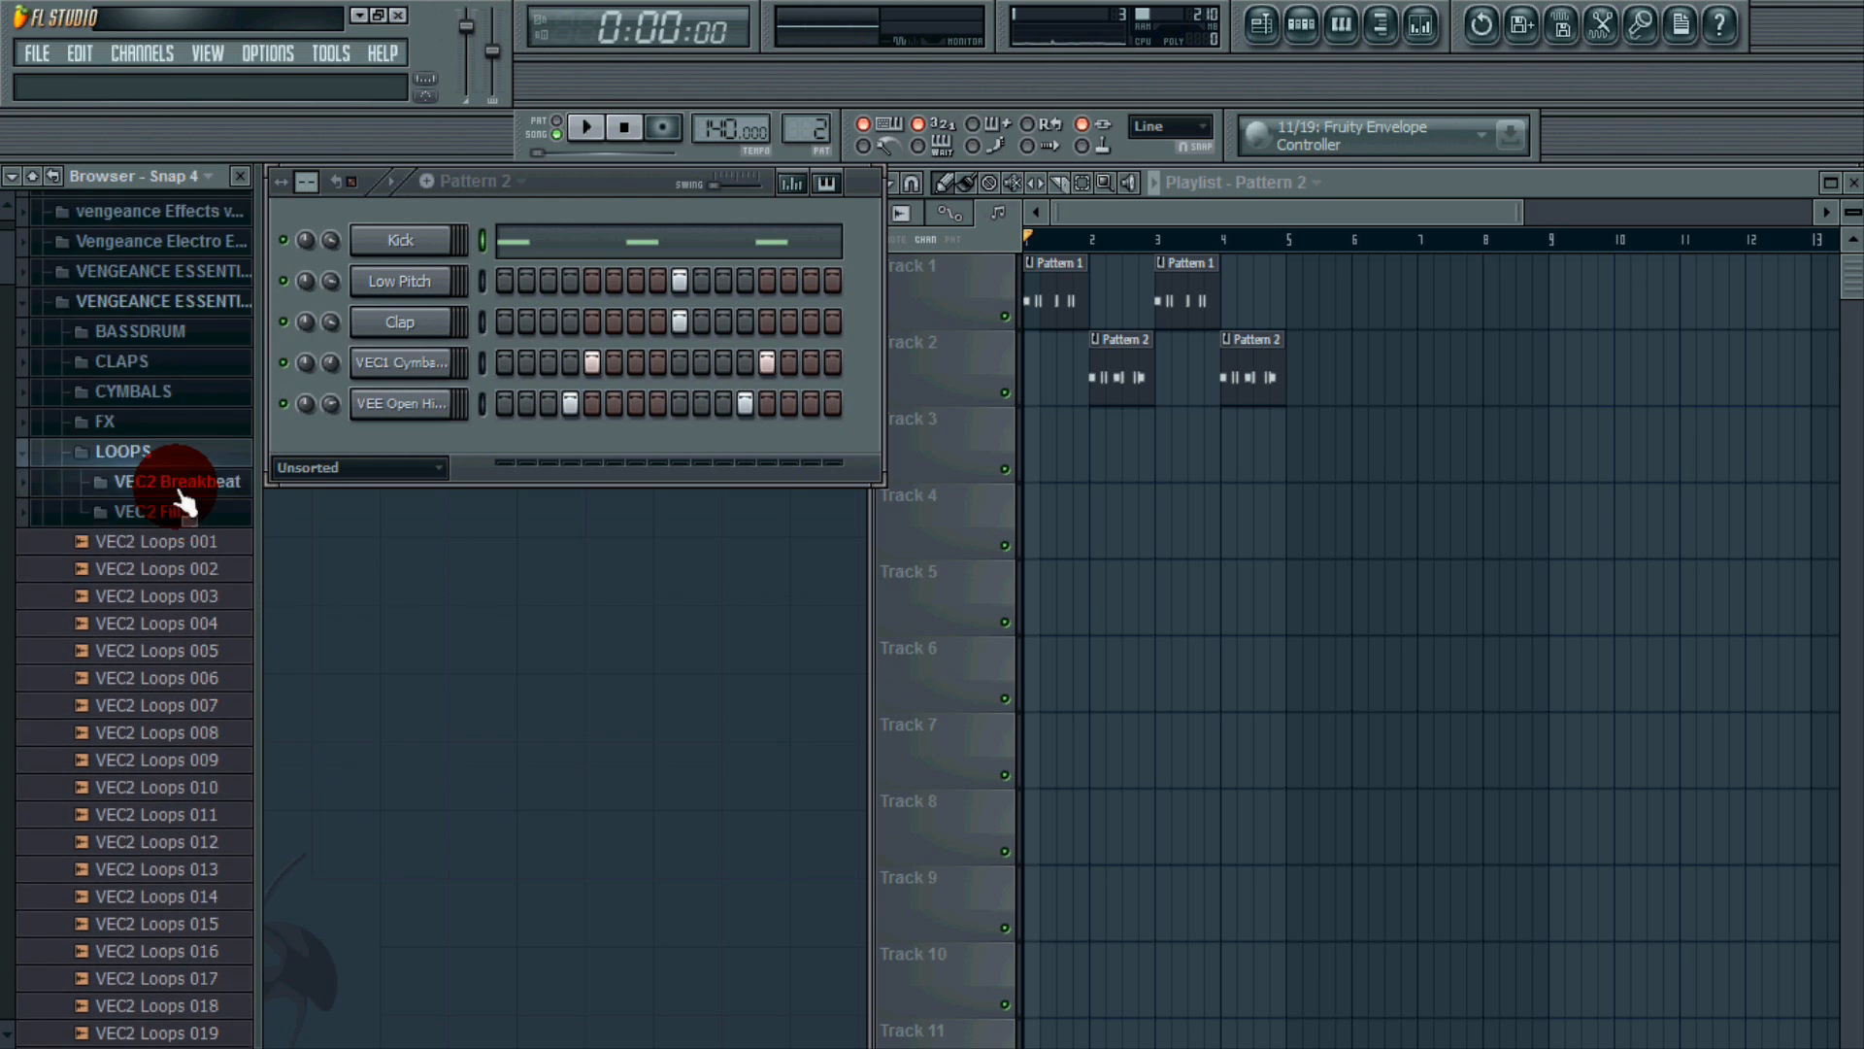
click(180, 509)
scroll(170, 485, down, 5)
scroll(169, 471, up, 3)
scroll(182, 447, up, 1)
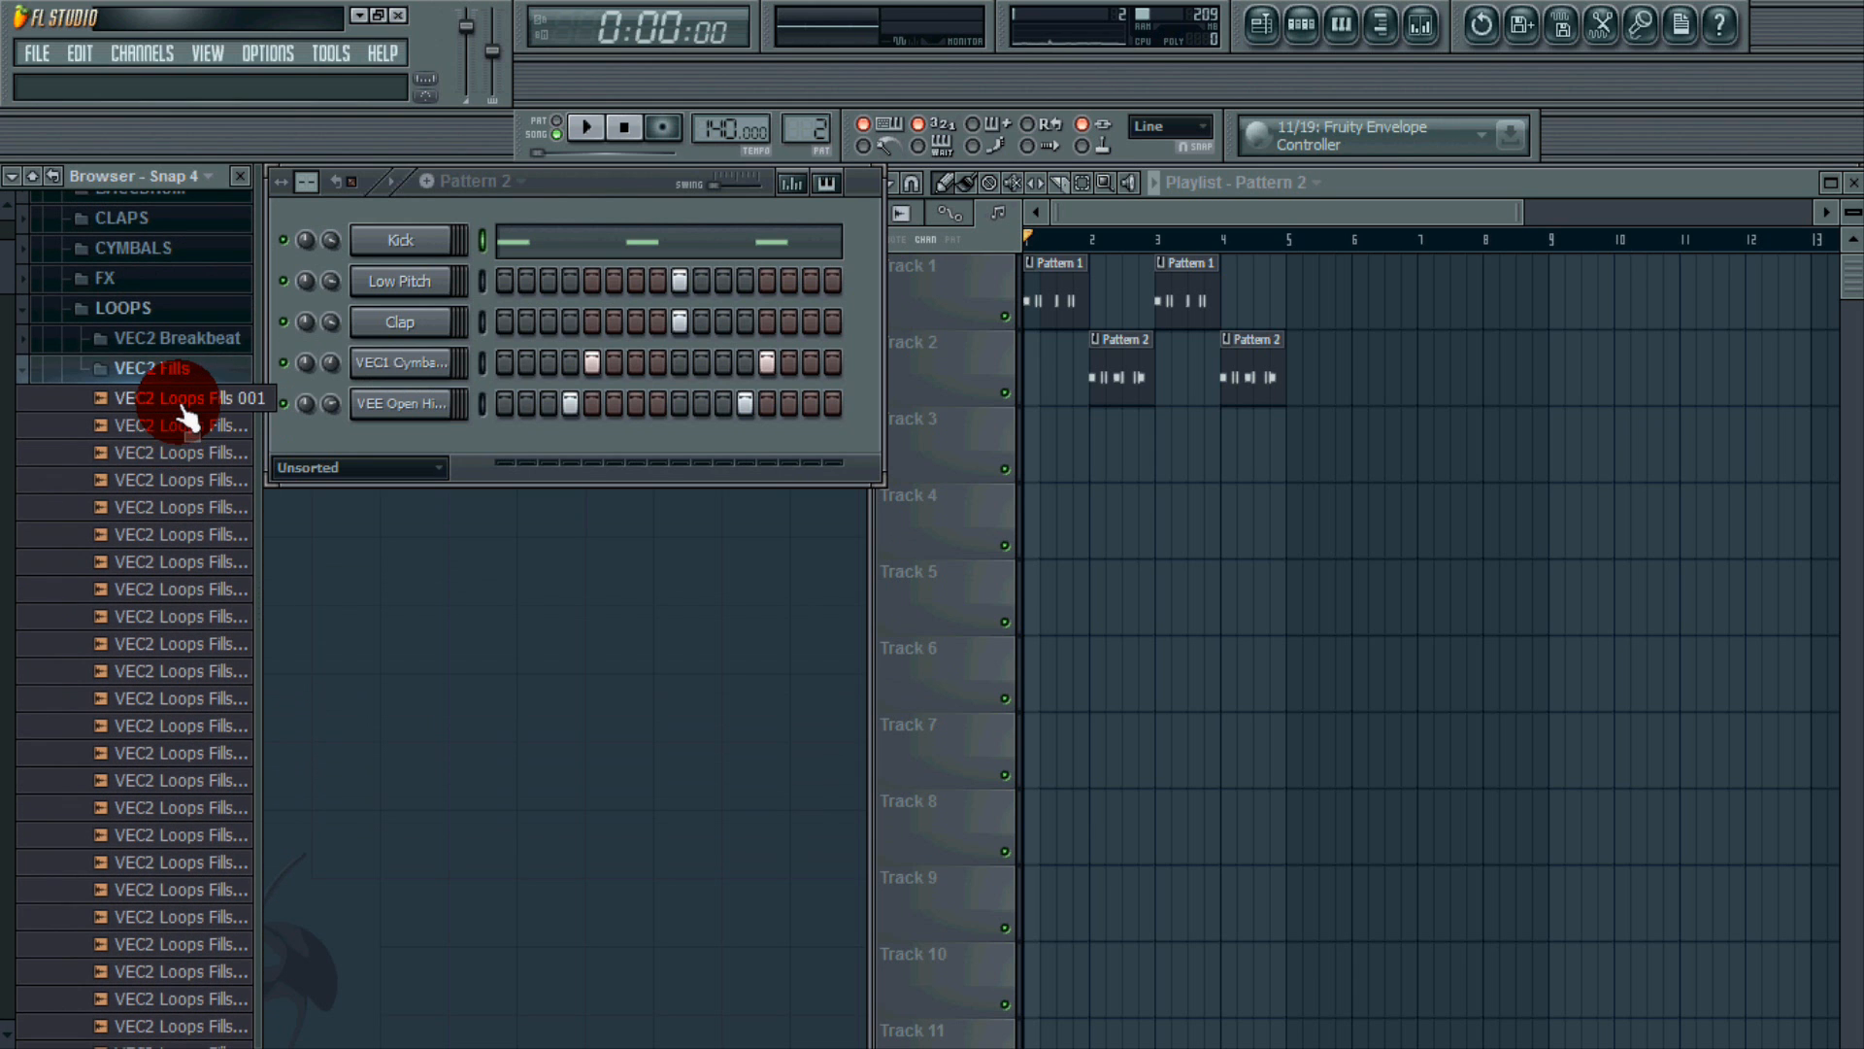
Audition the fill loops and place VEC2 Loops Fills 025 at bar 5 on Track 3 of the playlist.
click(185, 408)
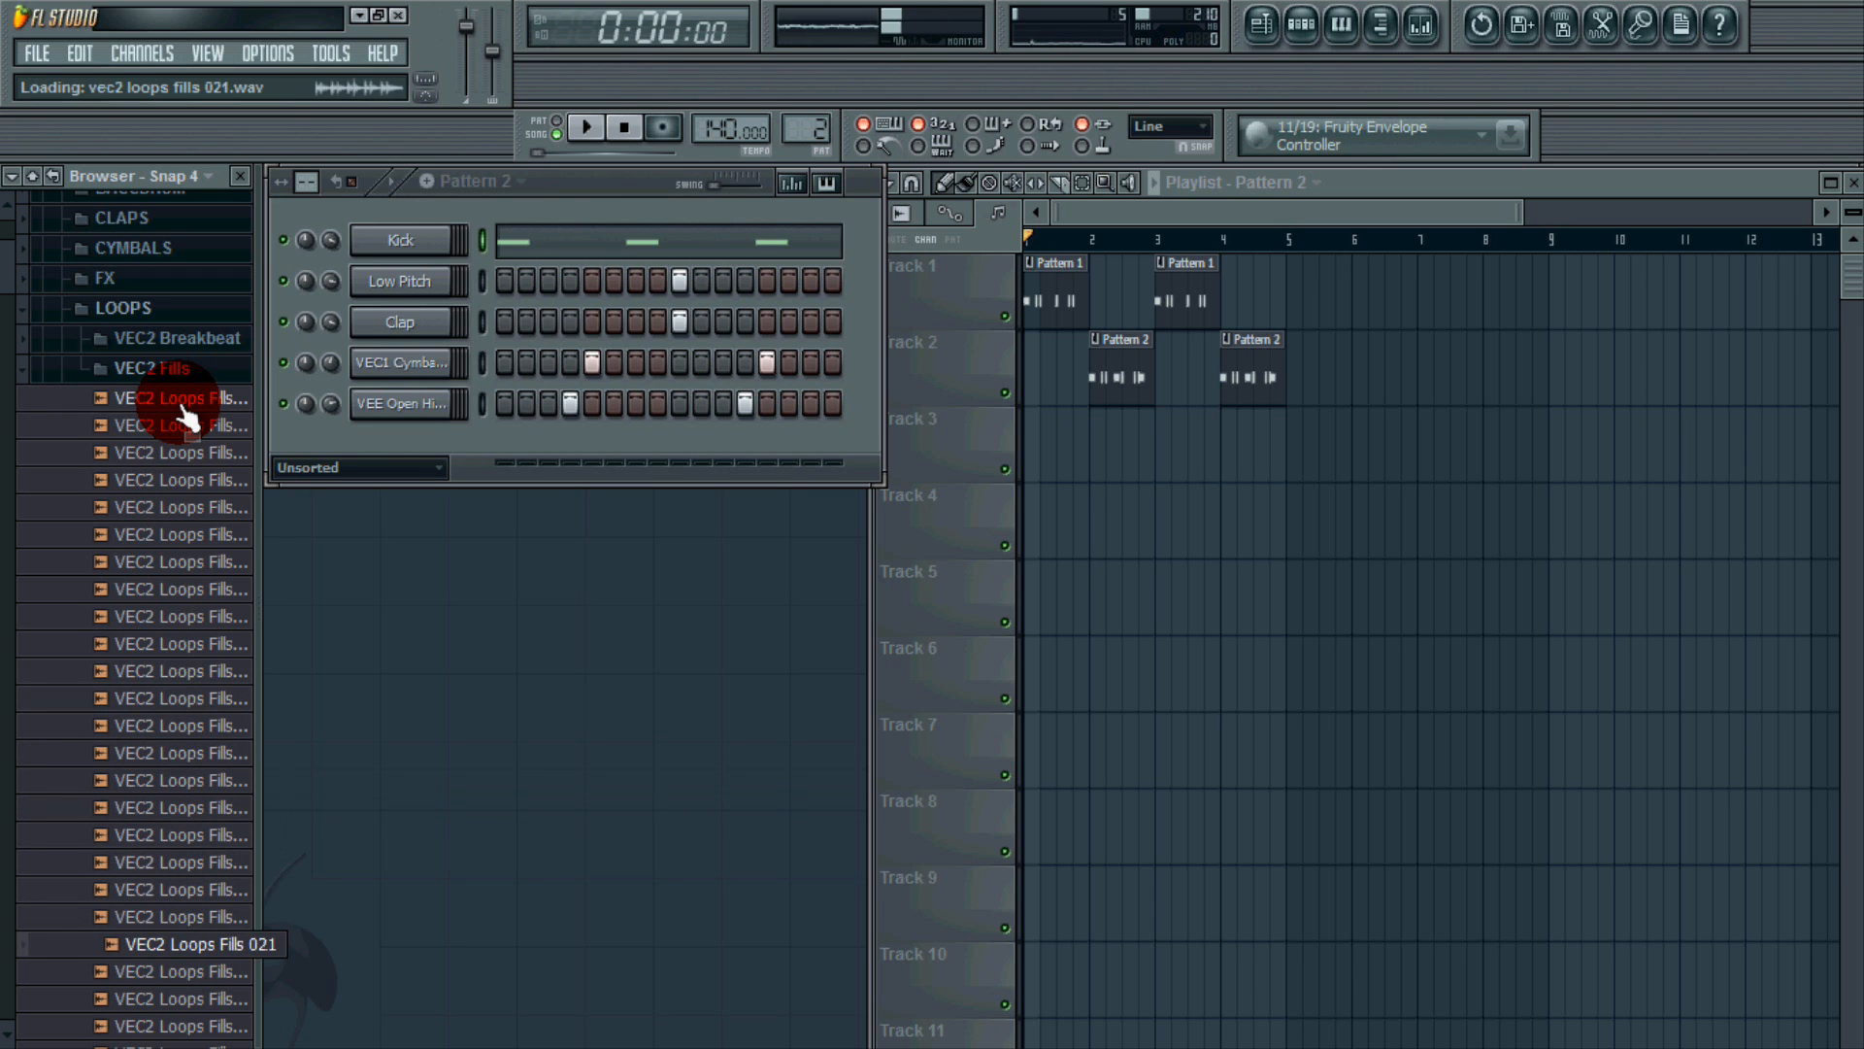
key(Down)
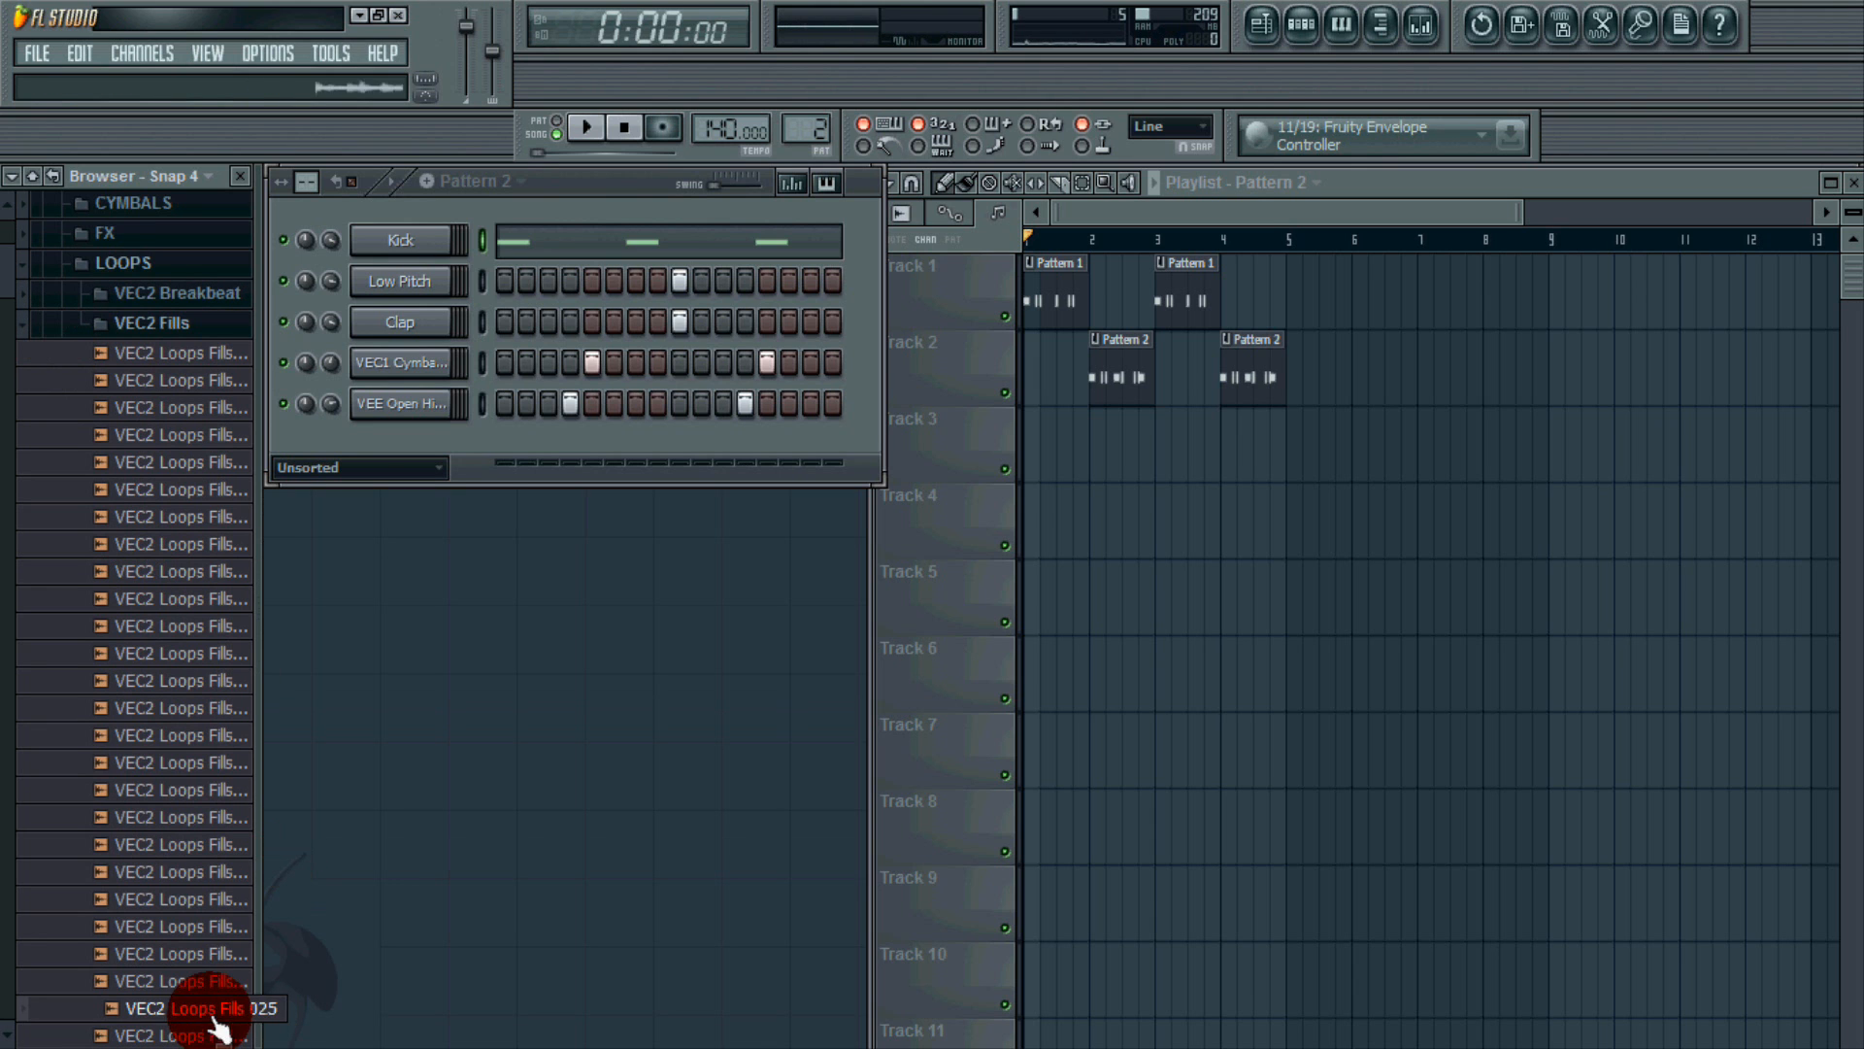
drag(214, 1015, 1297, 433)
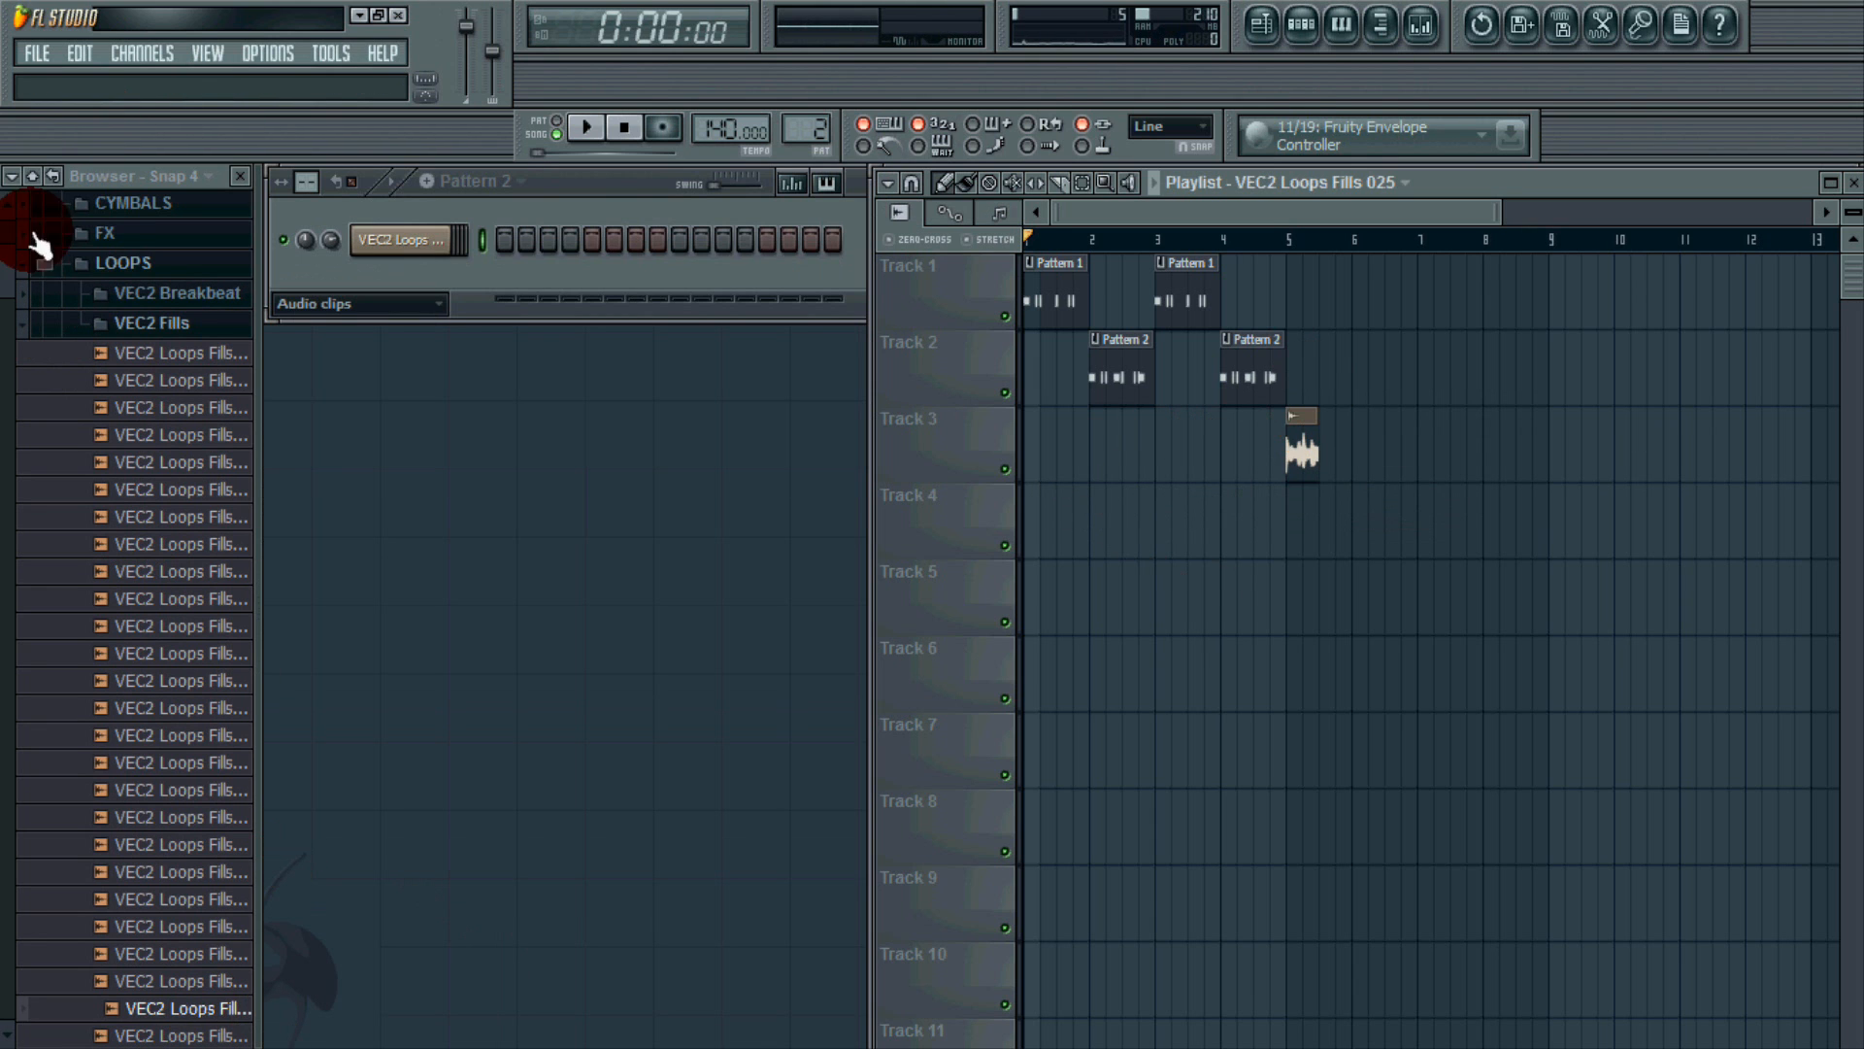
Close the VEC2 Fills folder and collapse all folders in the sample browser.
scroll(158, 386, up, 3)
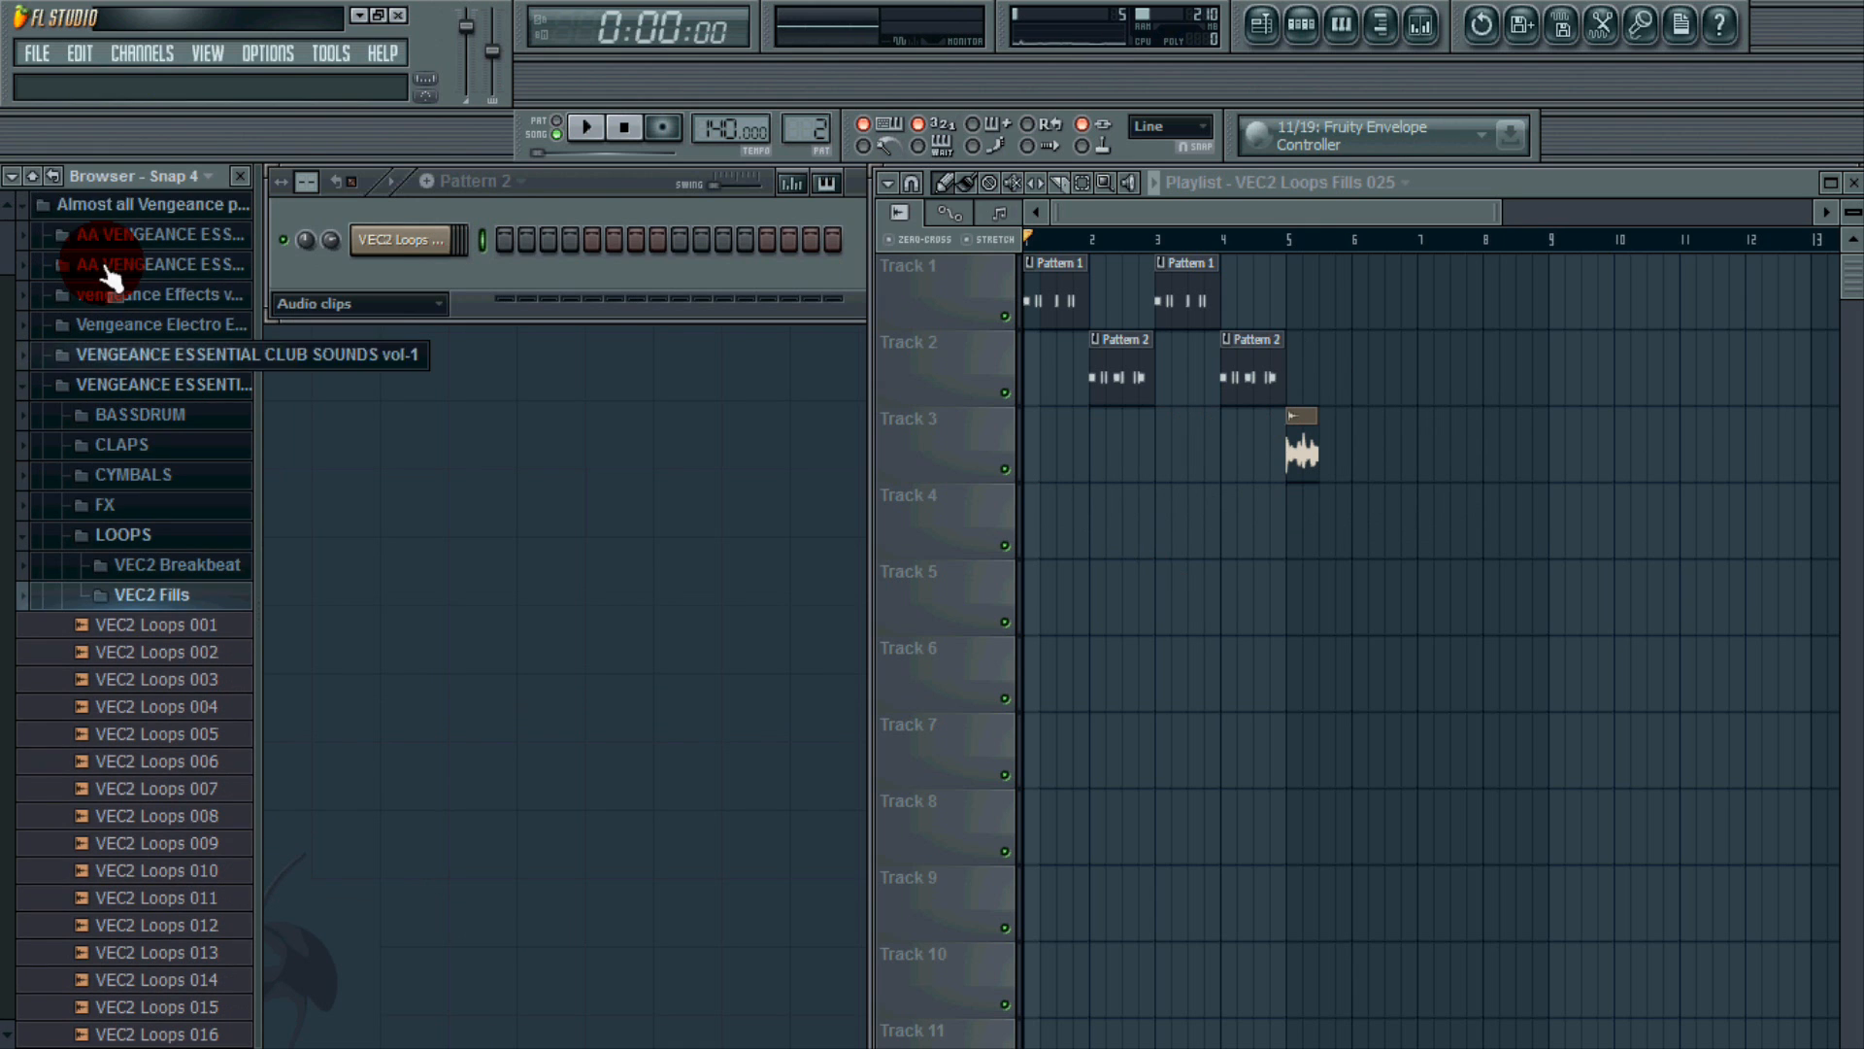
right_click(141, 199)
click(210, 234)
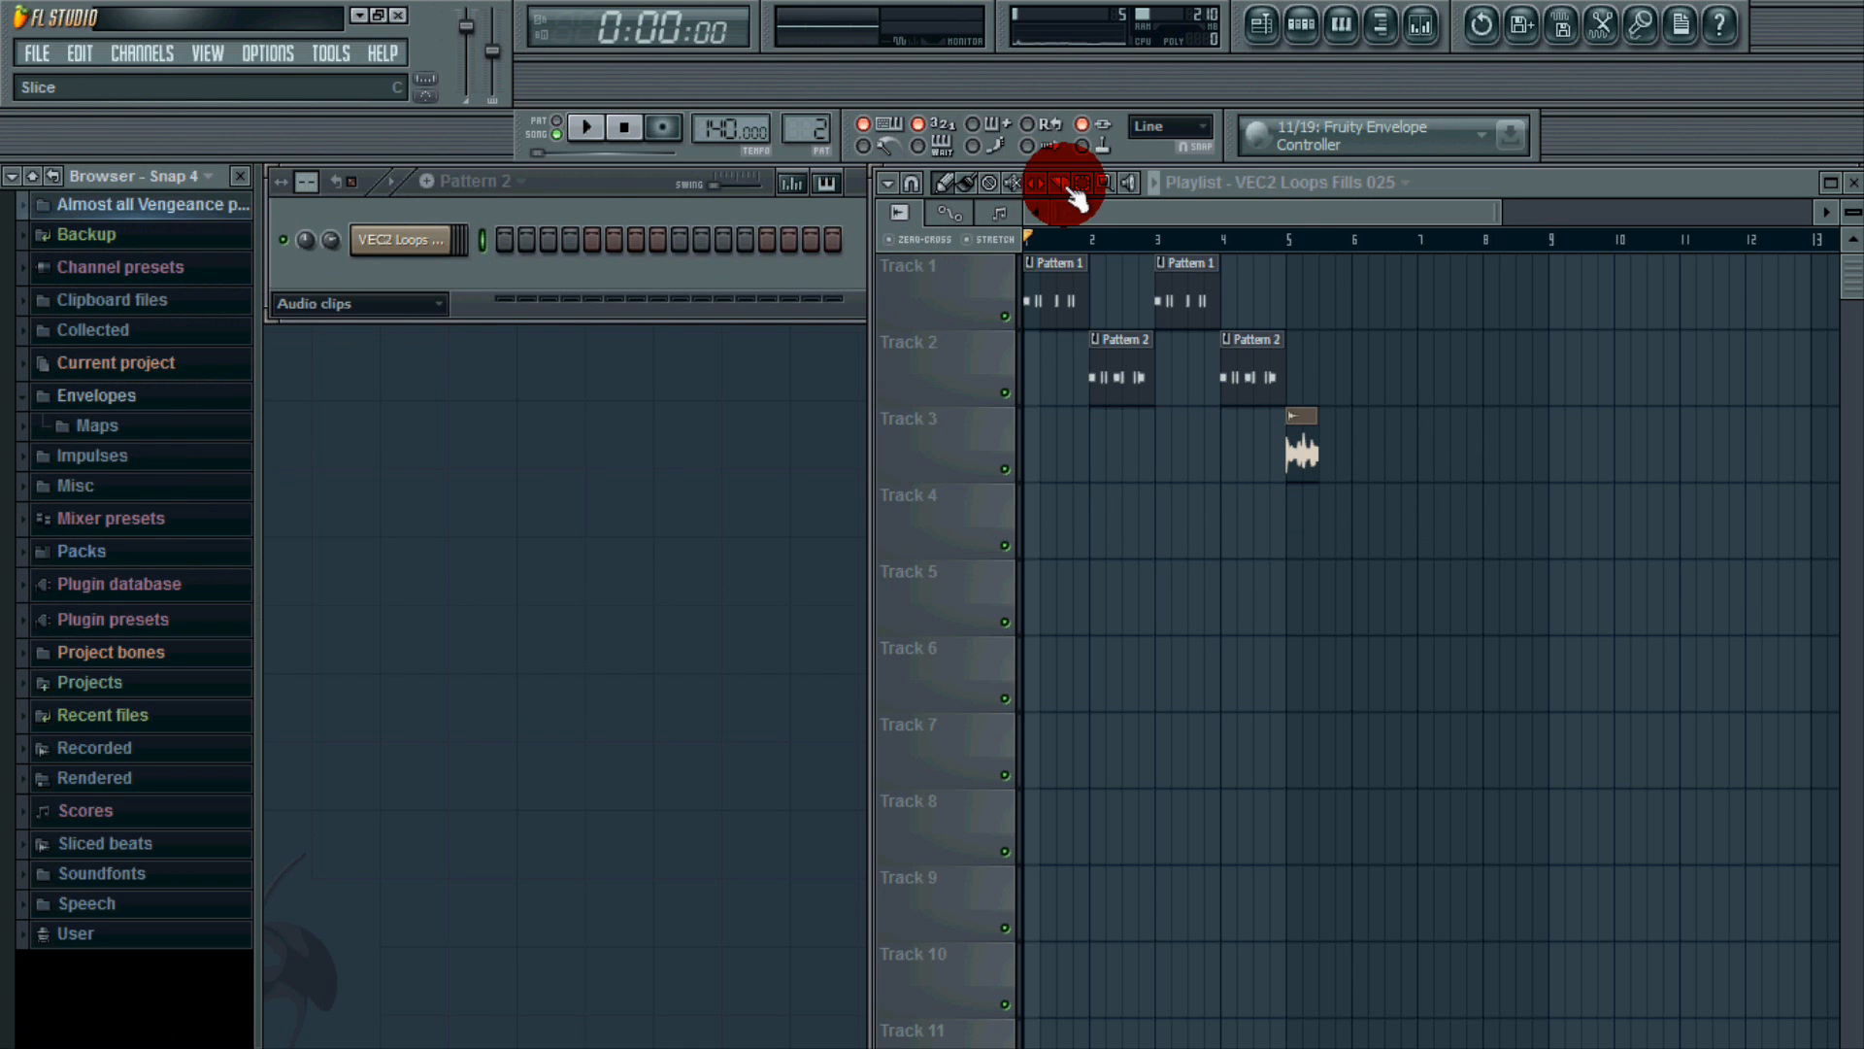
Slice the bar 4 Pattern 2 clip at mid-bar and replace its second half with the fill clip on Track 3.
click(1284, 437)
drag(1274, 417, 1262, 291)
click(942, 183)
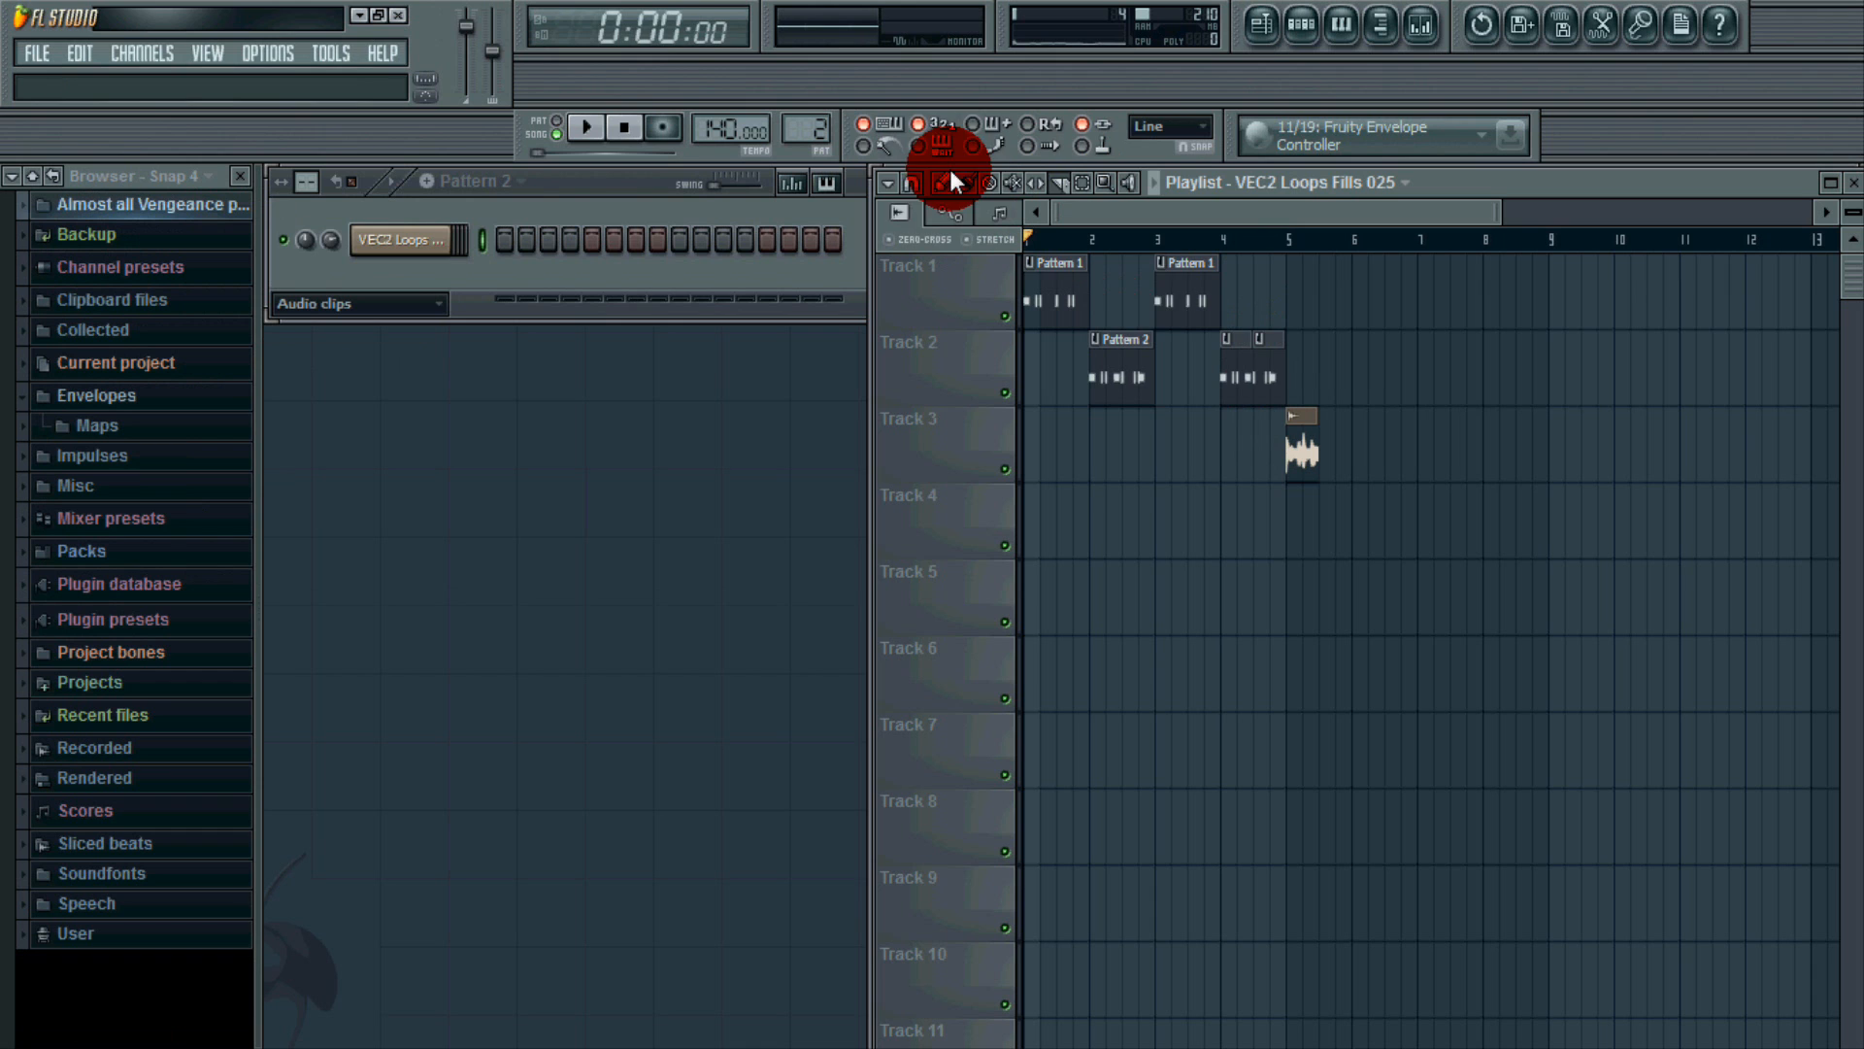
right_click(1282, 350)
drag(1282, 424, 1266, 423)
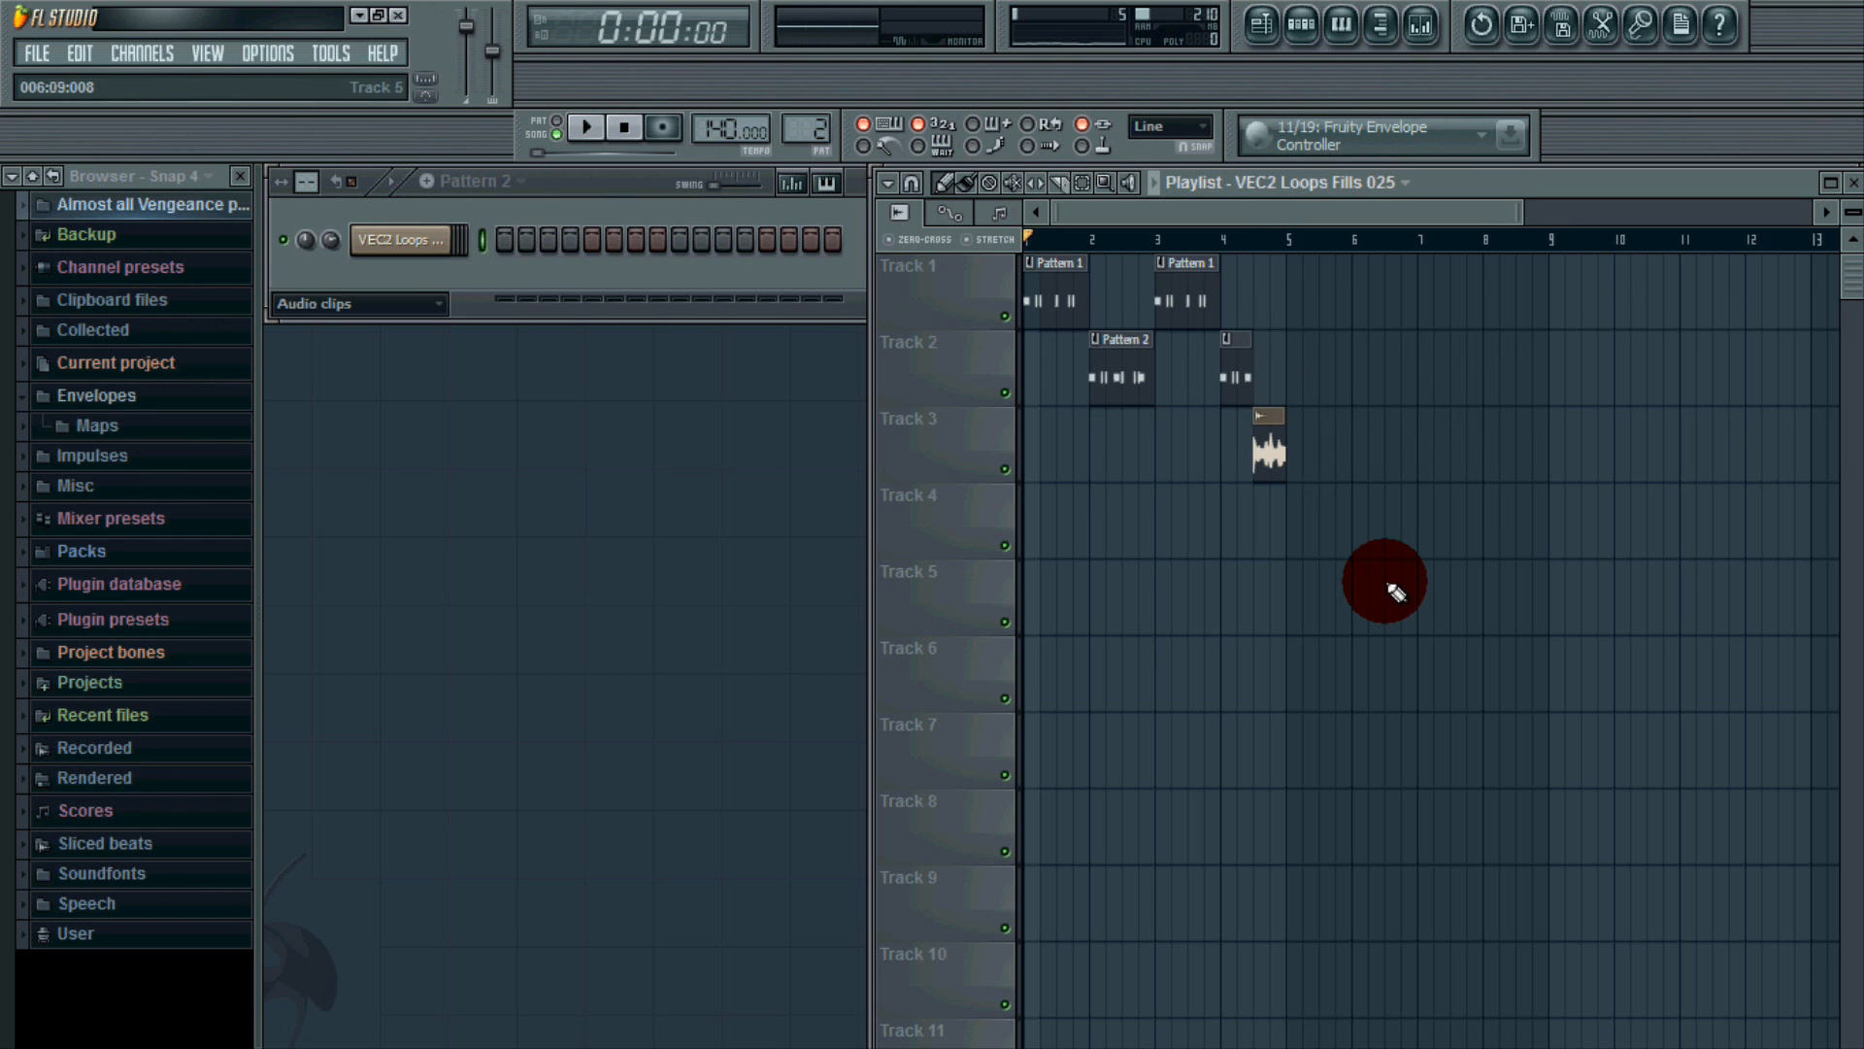
Play the fill transition from bar 4 and lower the fill loop's channel volume.
click(1223, 242)
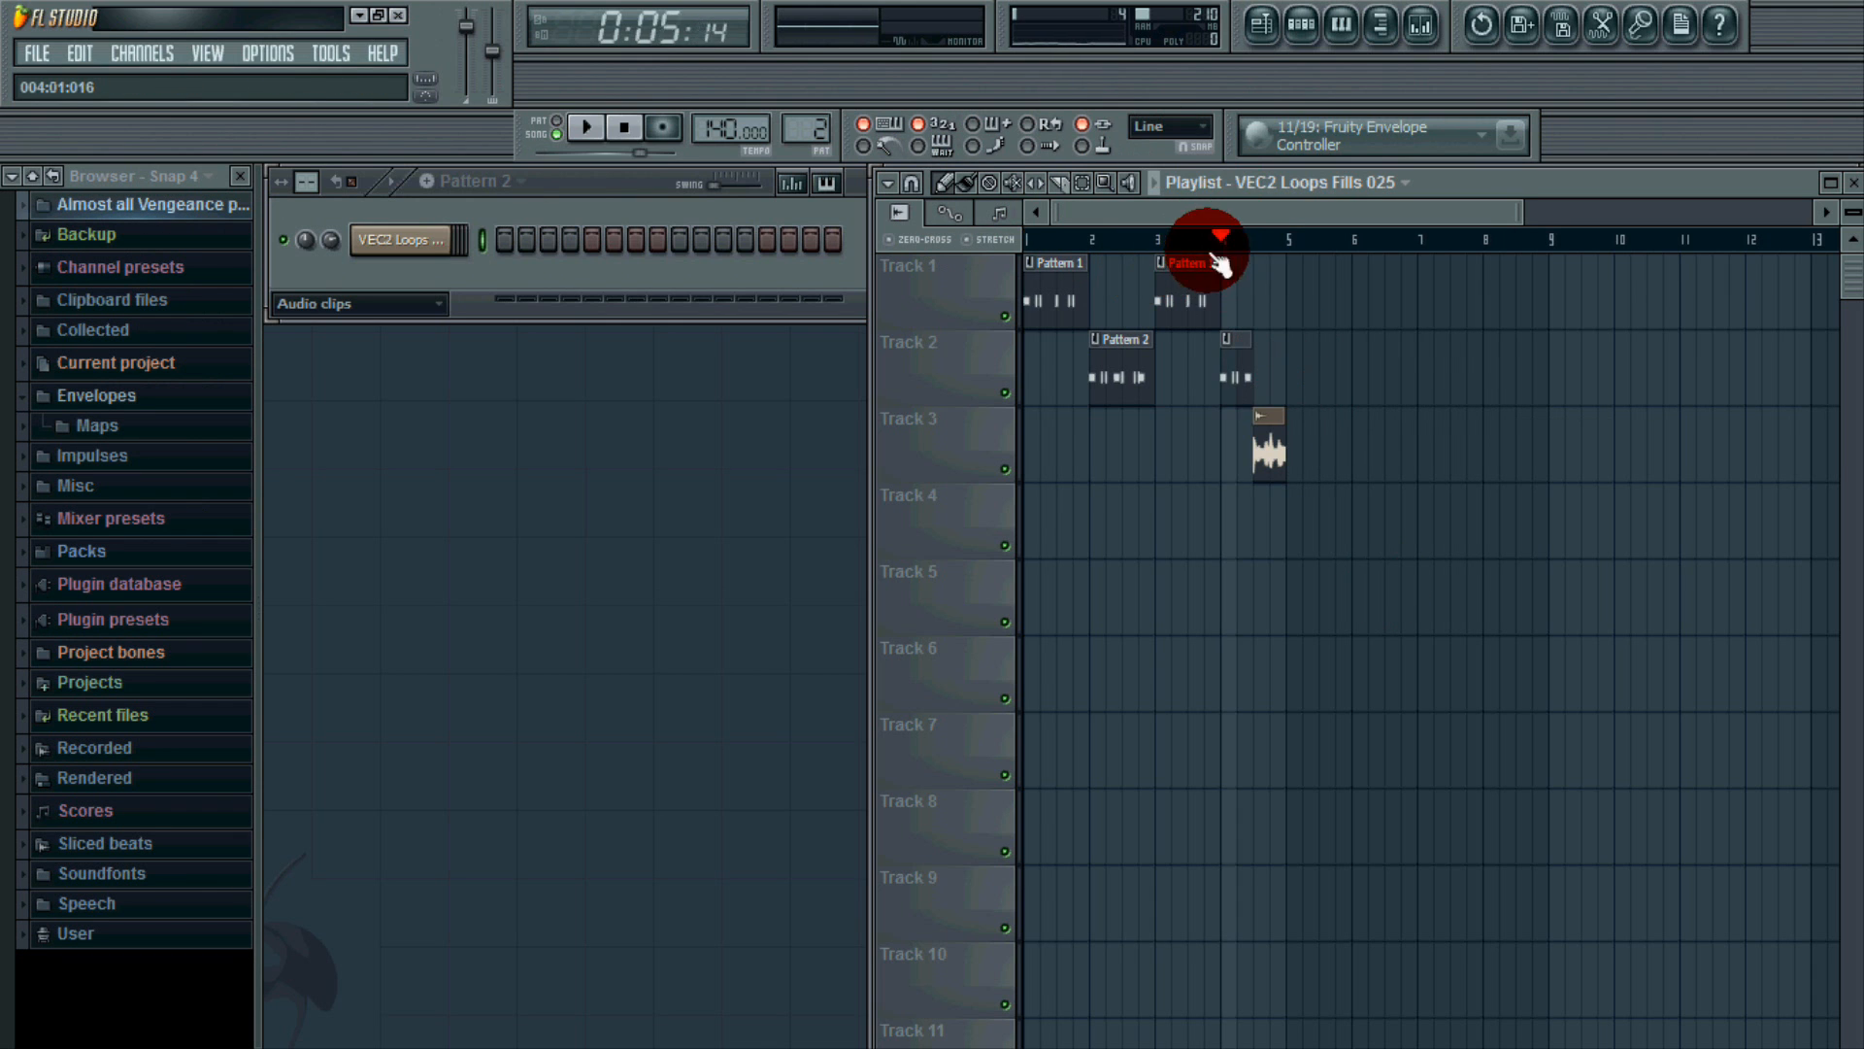
click(330, 243)
key(space)
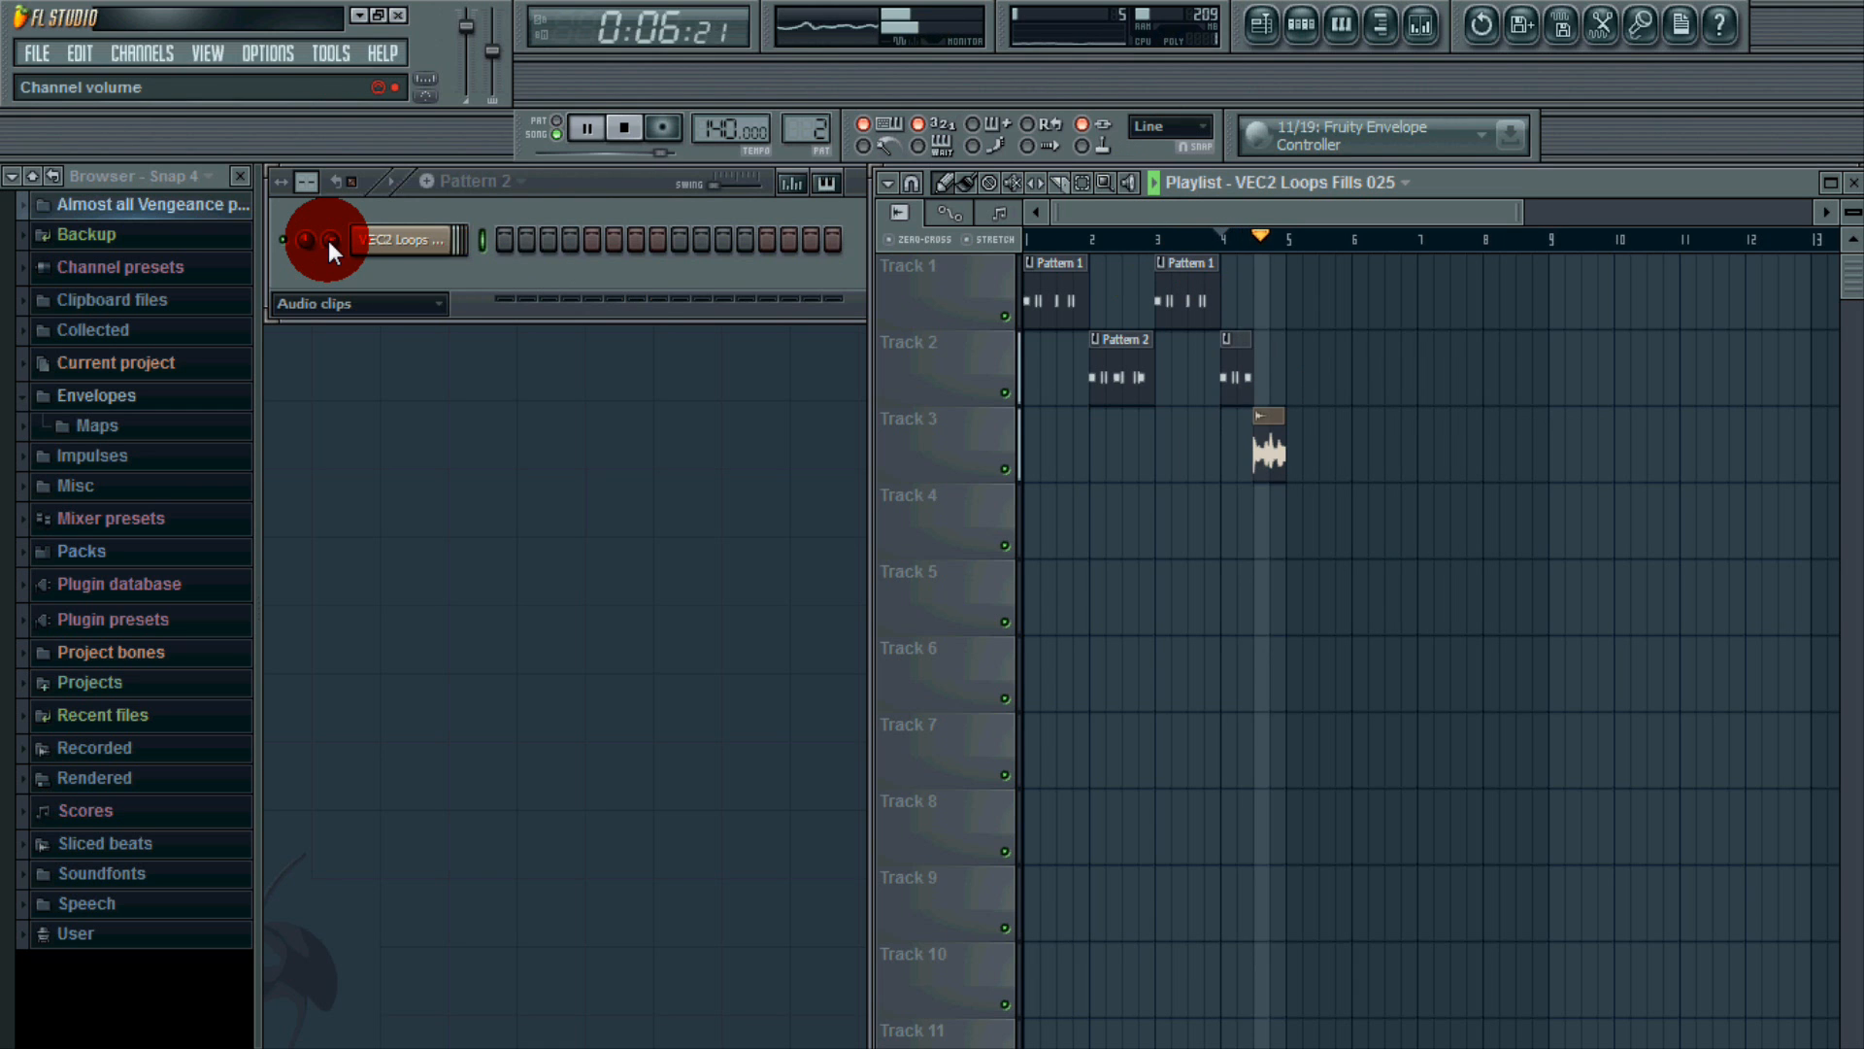
key(space)
click(335, 241)
drag(335, 240, 366, 272)
key(space)
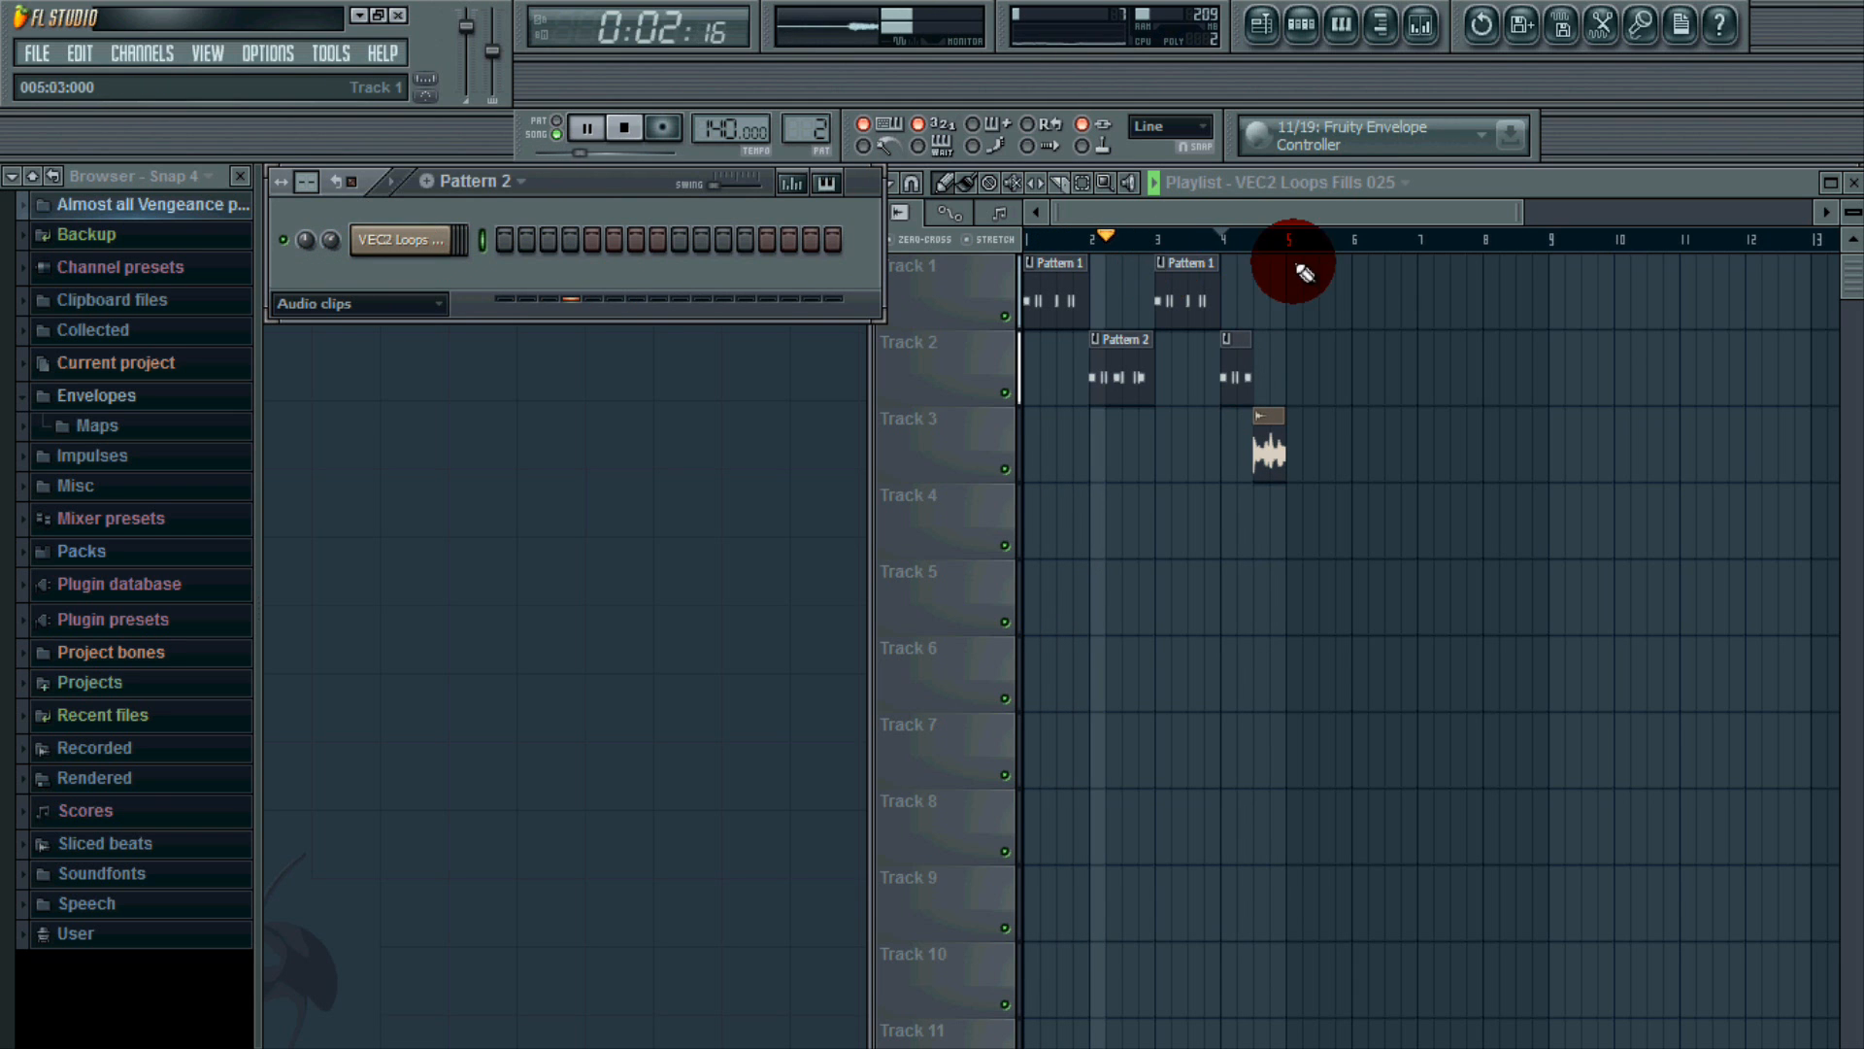
Route the VEC2 Loops Fills 025 channel to mixer track 5 with the mixer shown, and close its channel settings.
click(1231, 243)
click(423, 234)
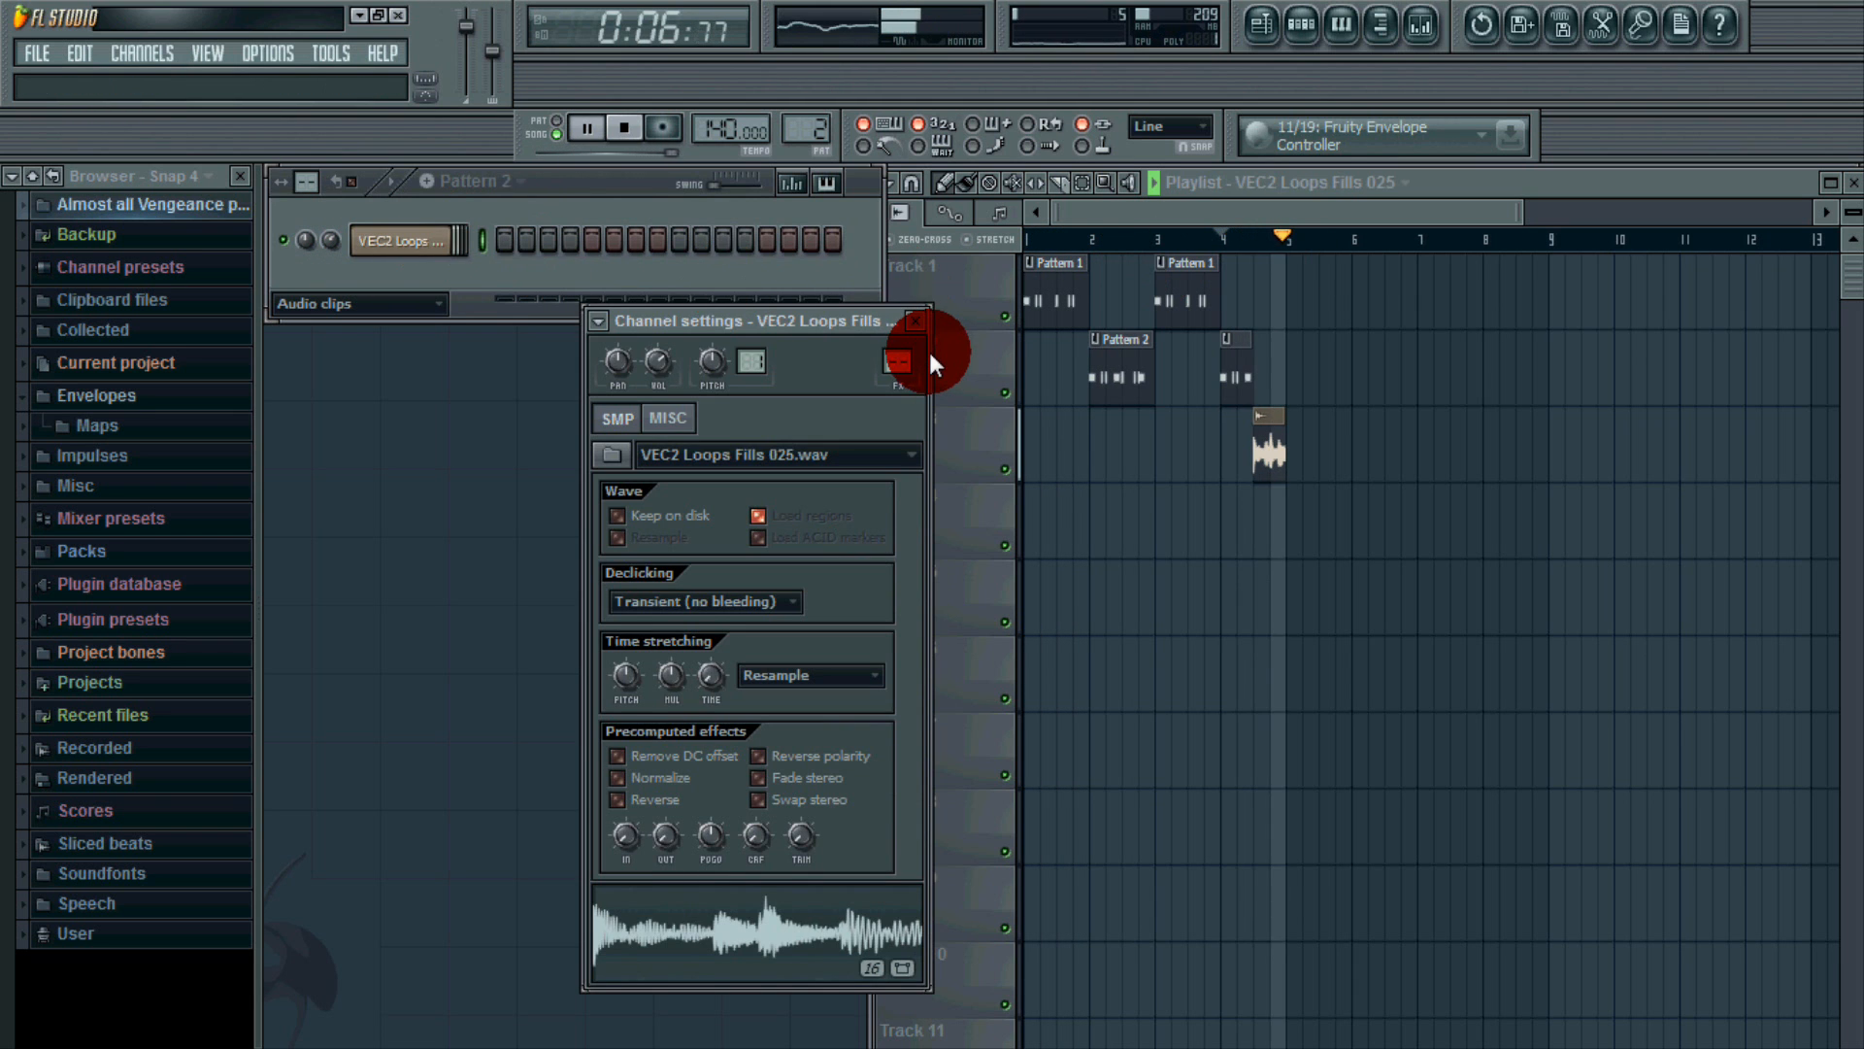
key(space)
click(202, 53)
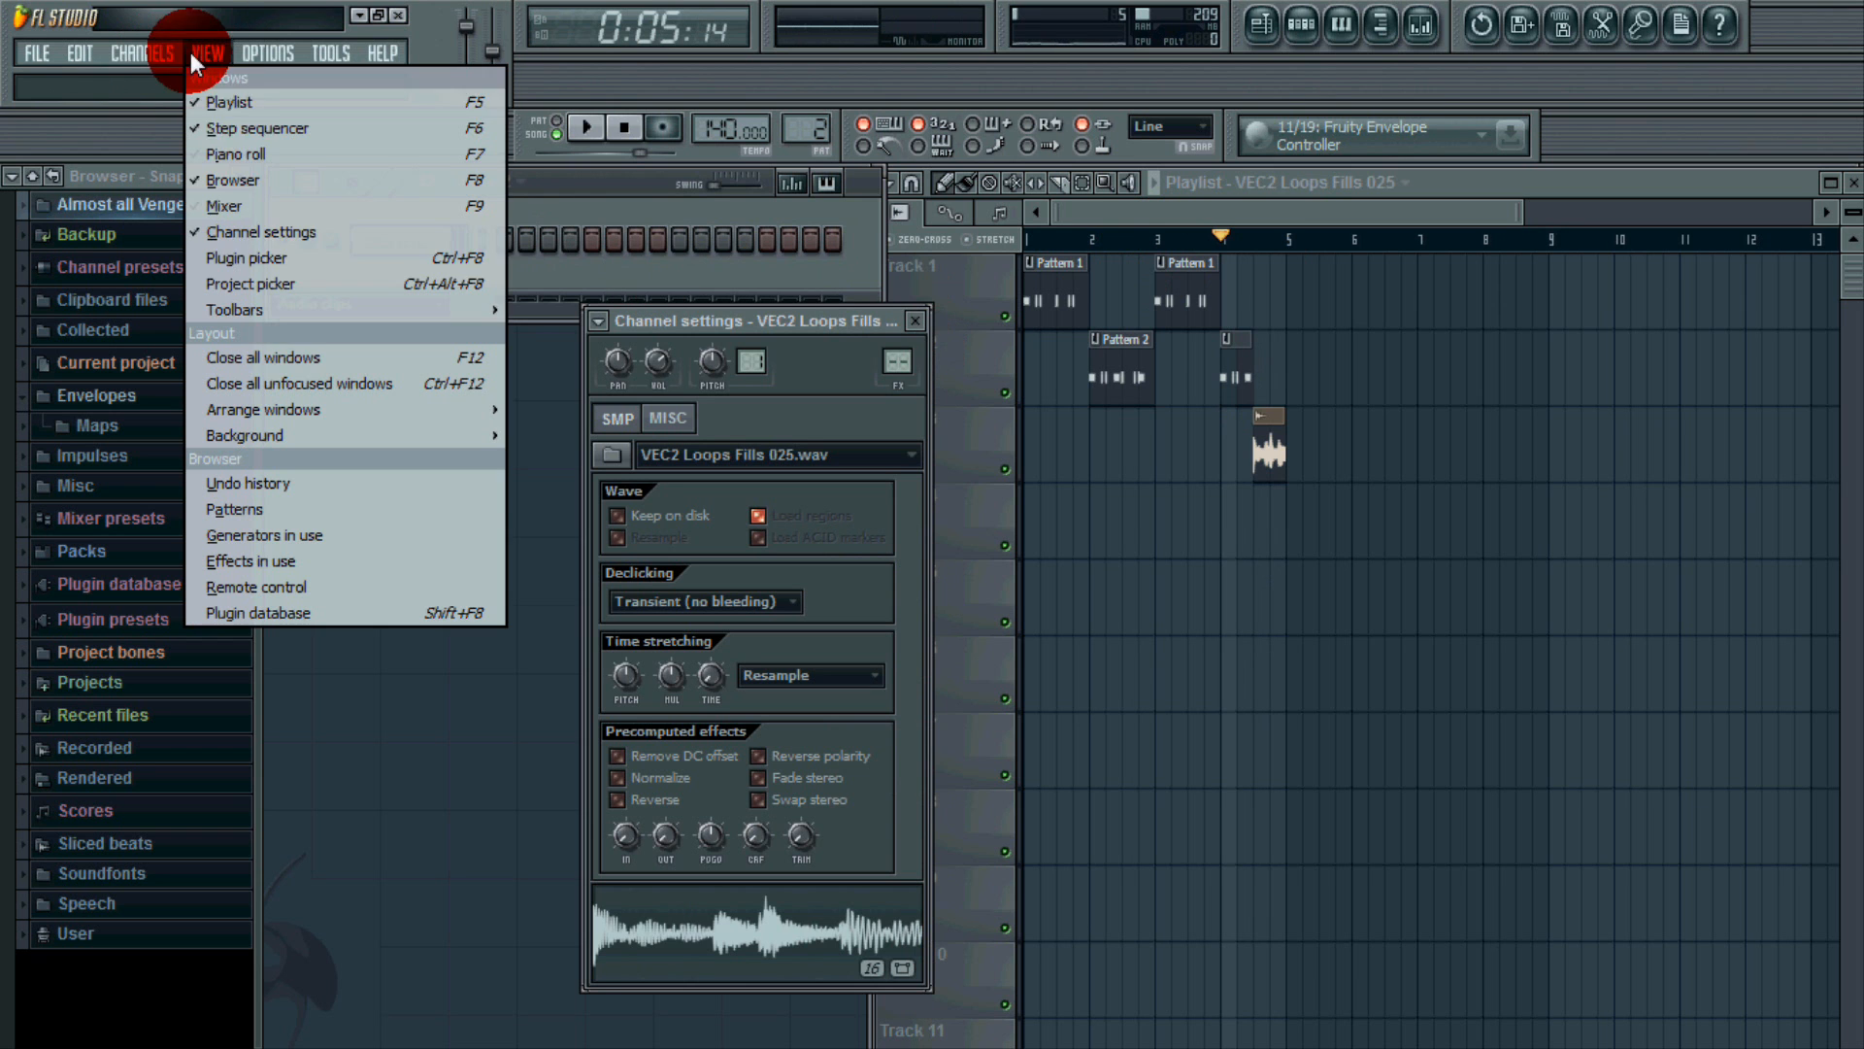
click(239, 204)
click(901, 331)
drag(916, 318, 921, 288)
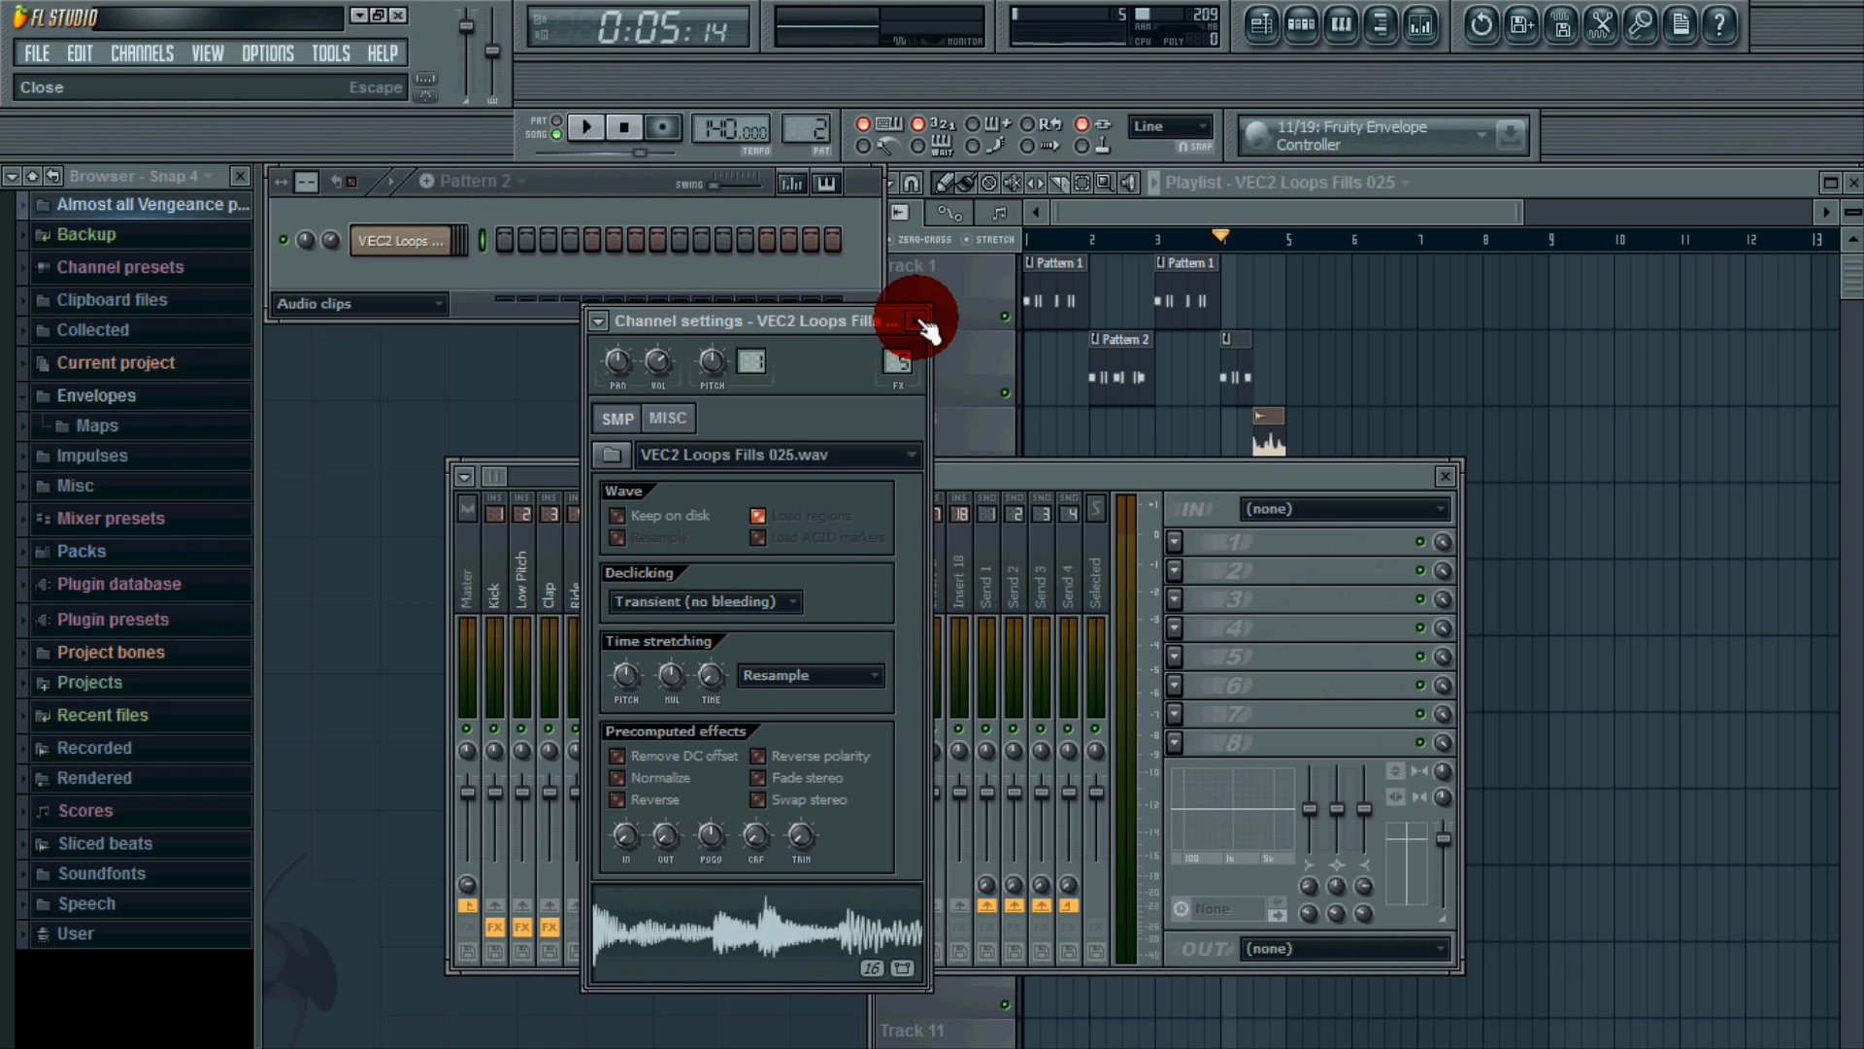
click(919, 323)
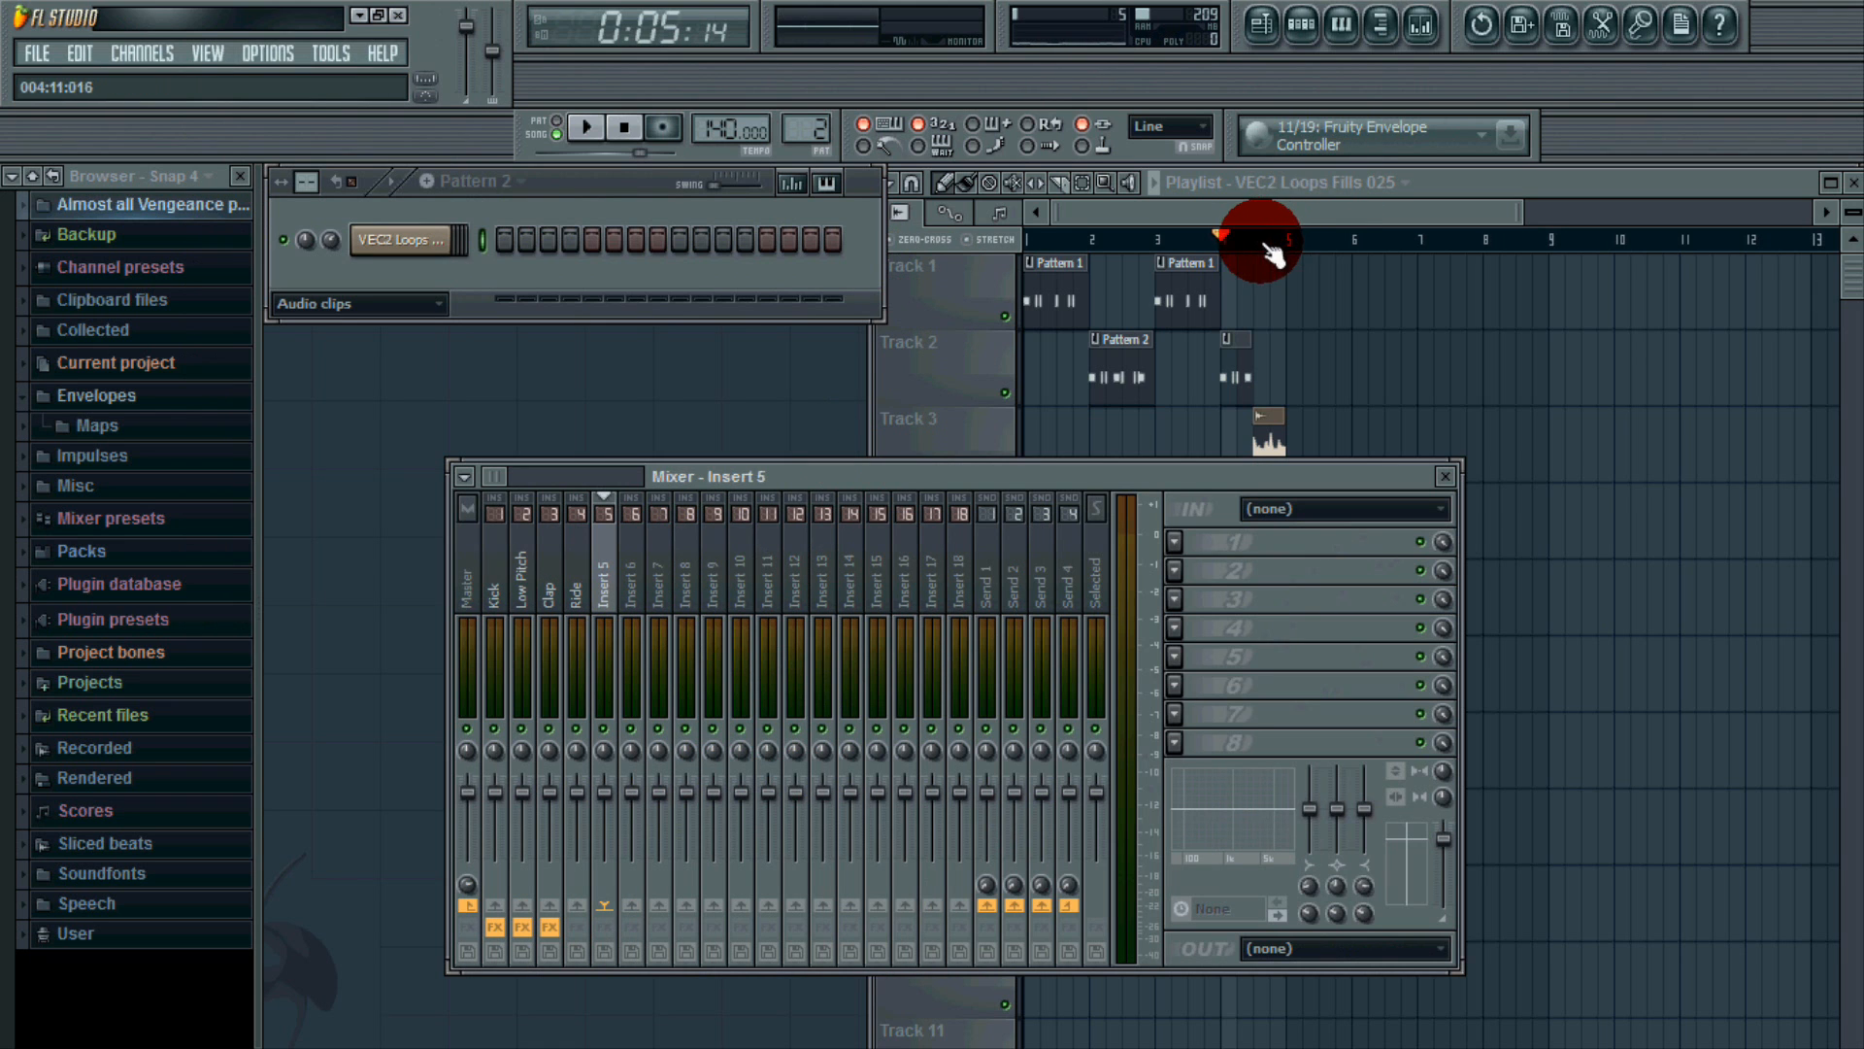
Select the playlist range 004:09 to 005:01 around the fill and lower the fill's channel volume further.
drag(1271, 254, 1282, 243)
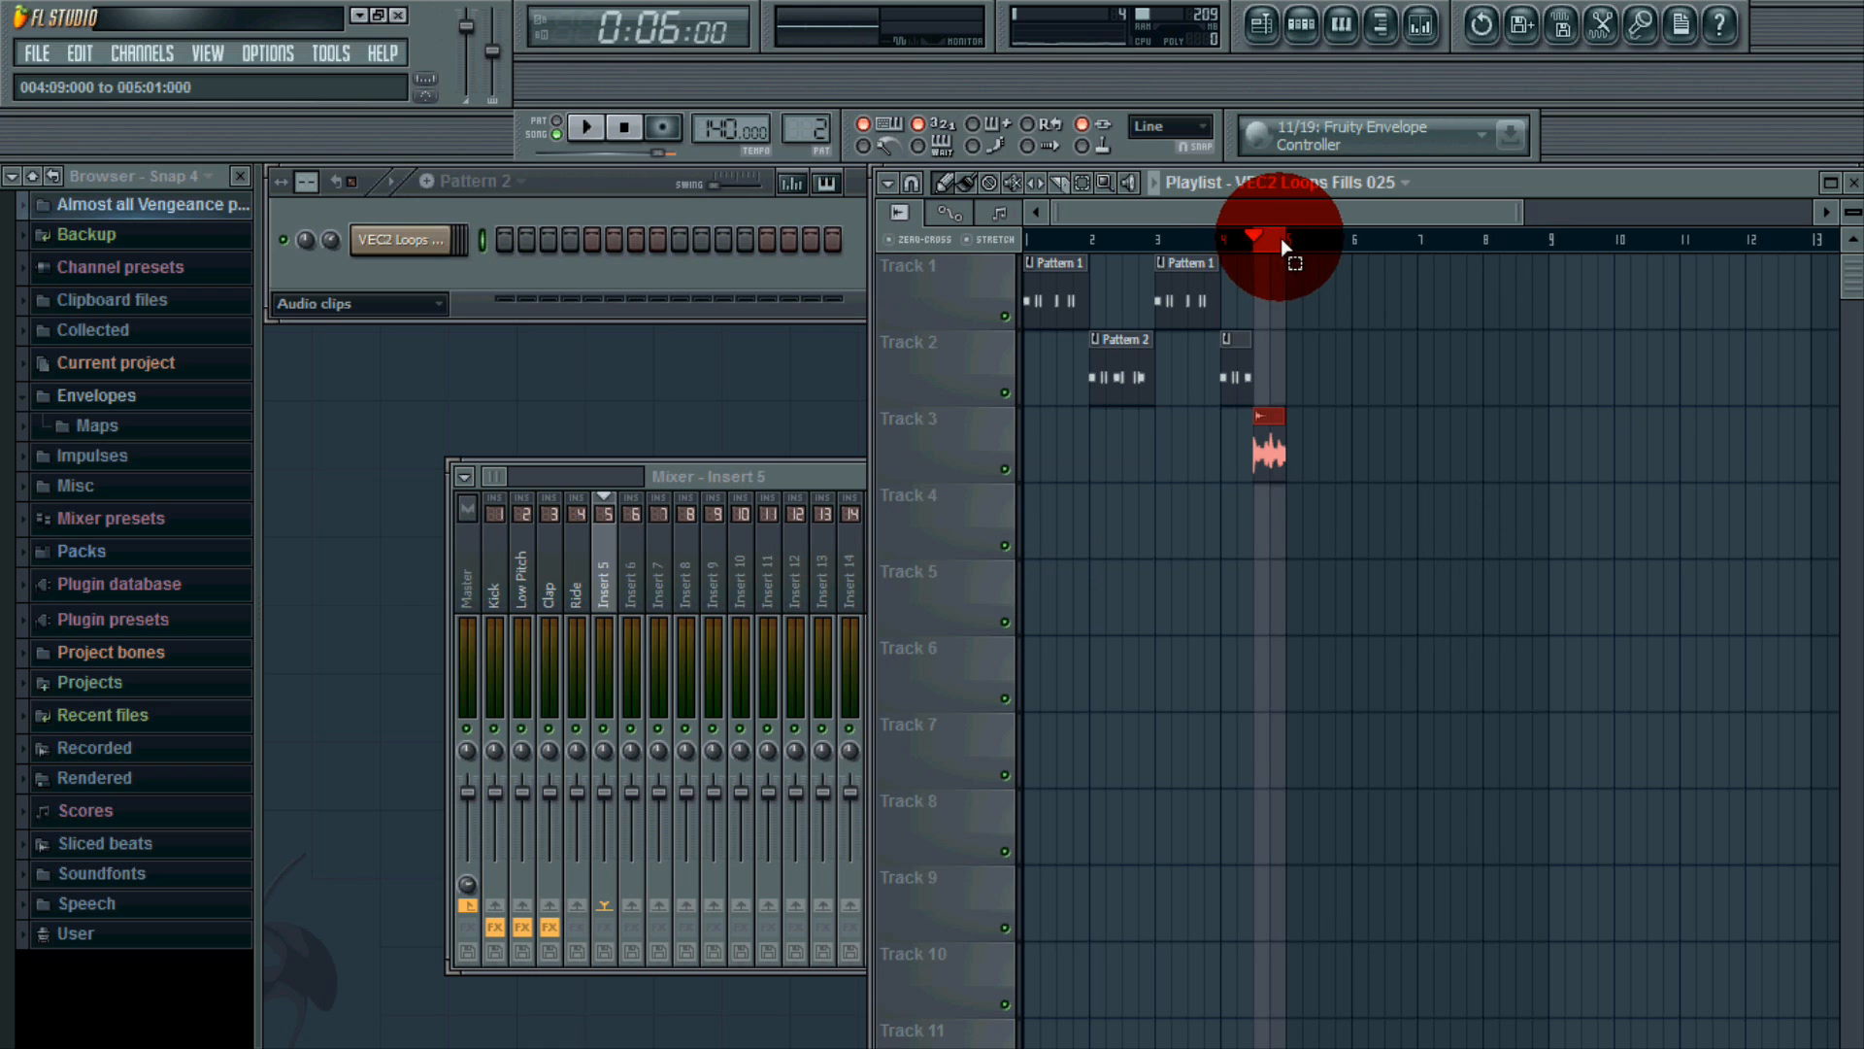
drag(330, 241, 346, 276)
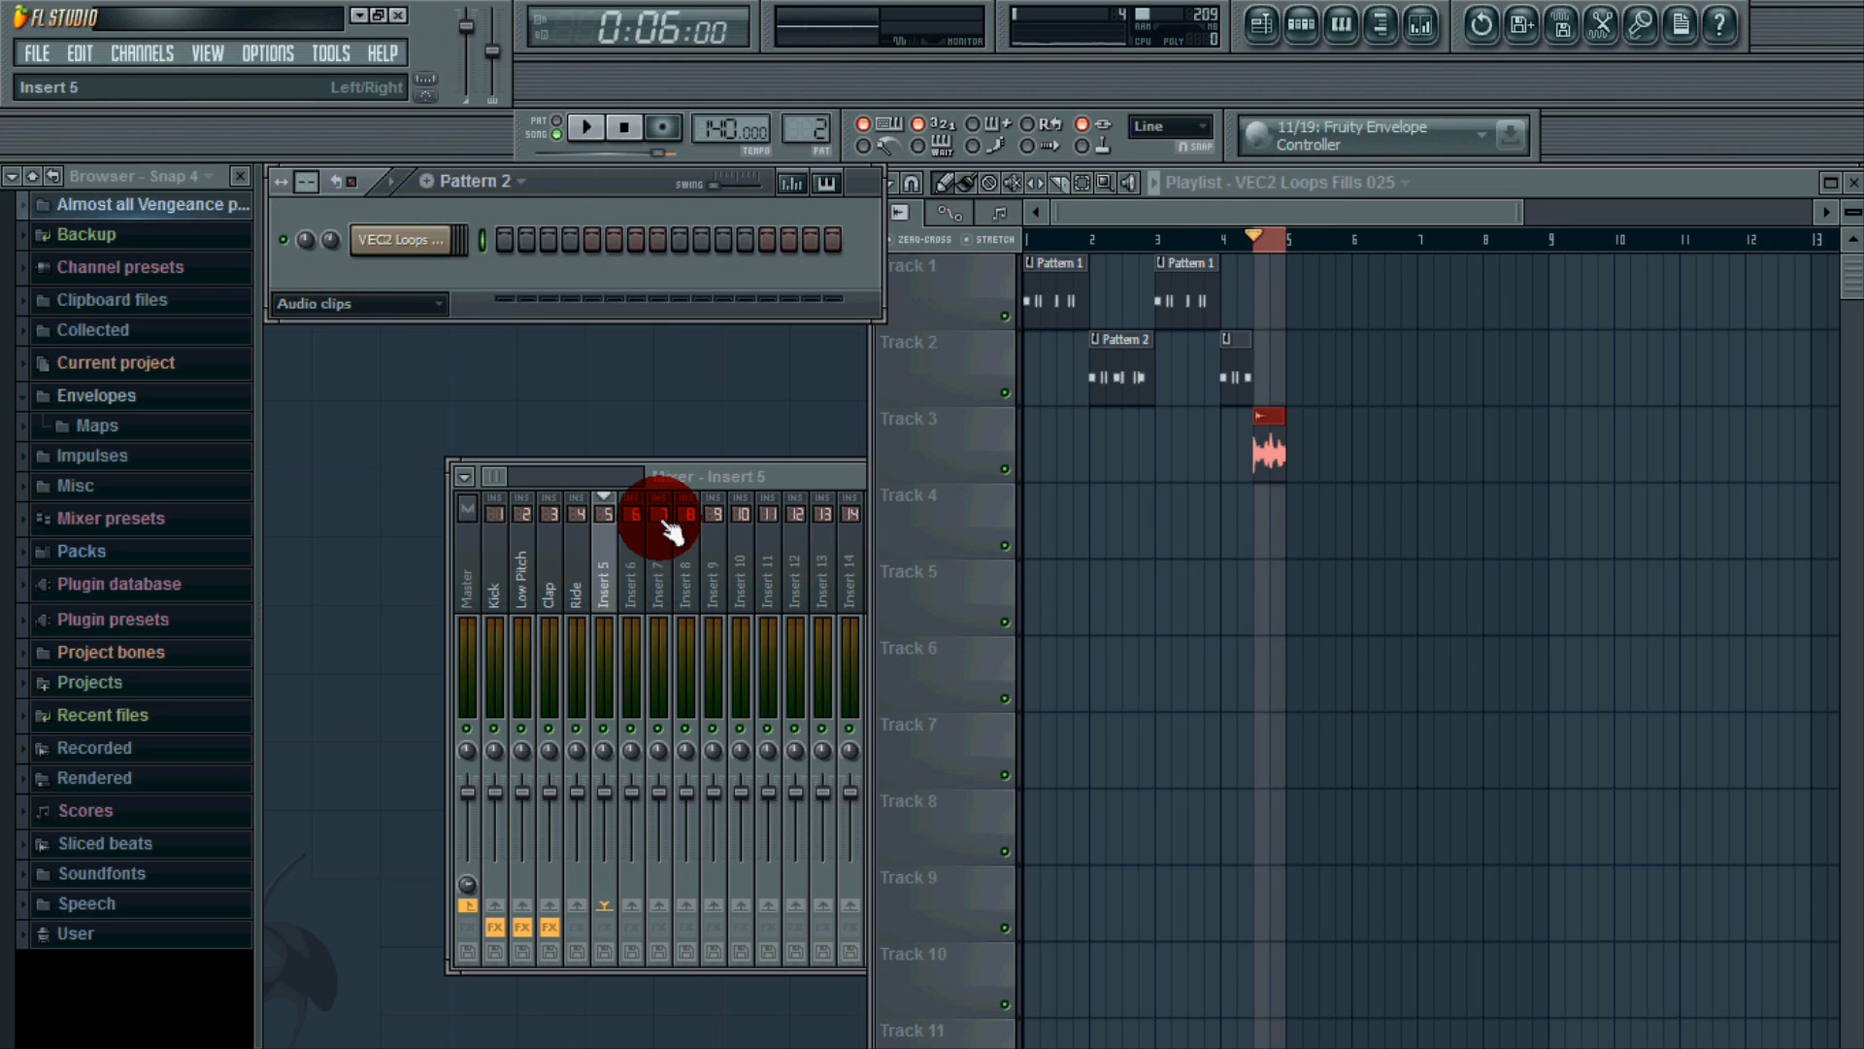
Load Fruity Parametric EQ 2 into the first effect slot of Insert 5 while the fill loops.
click(670, 532)
click(1194, 549)
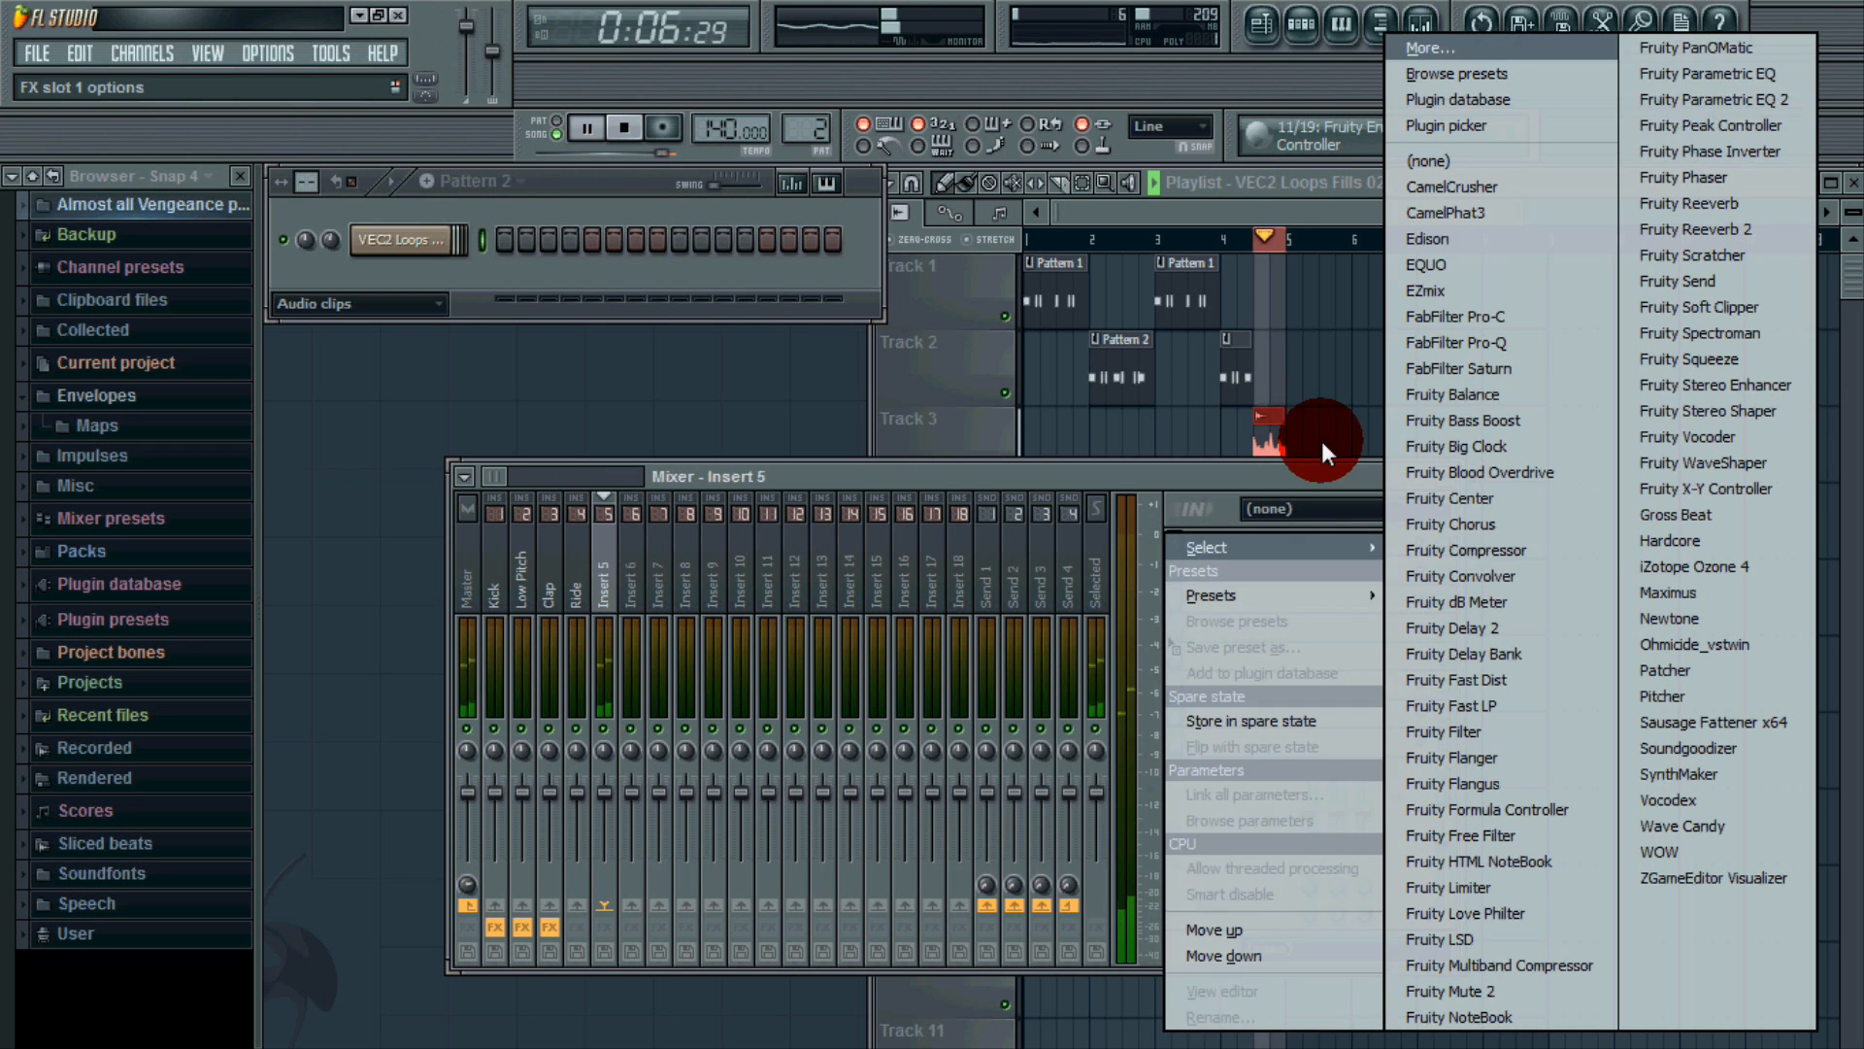
click(1704, 101)
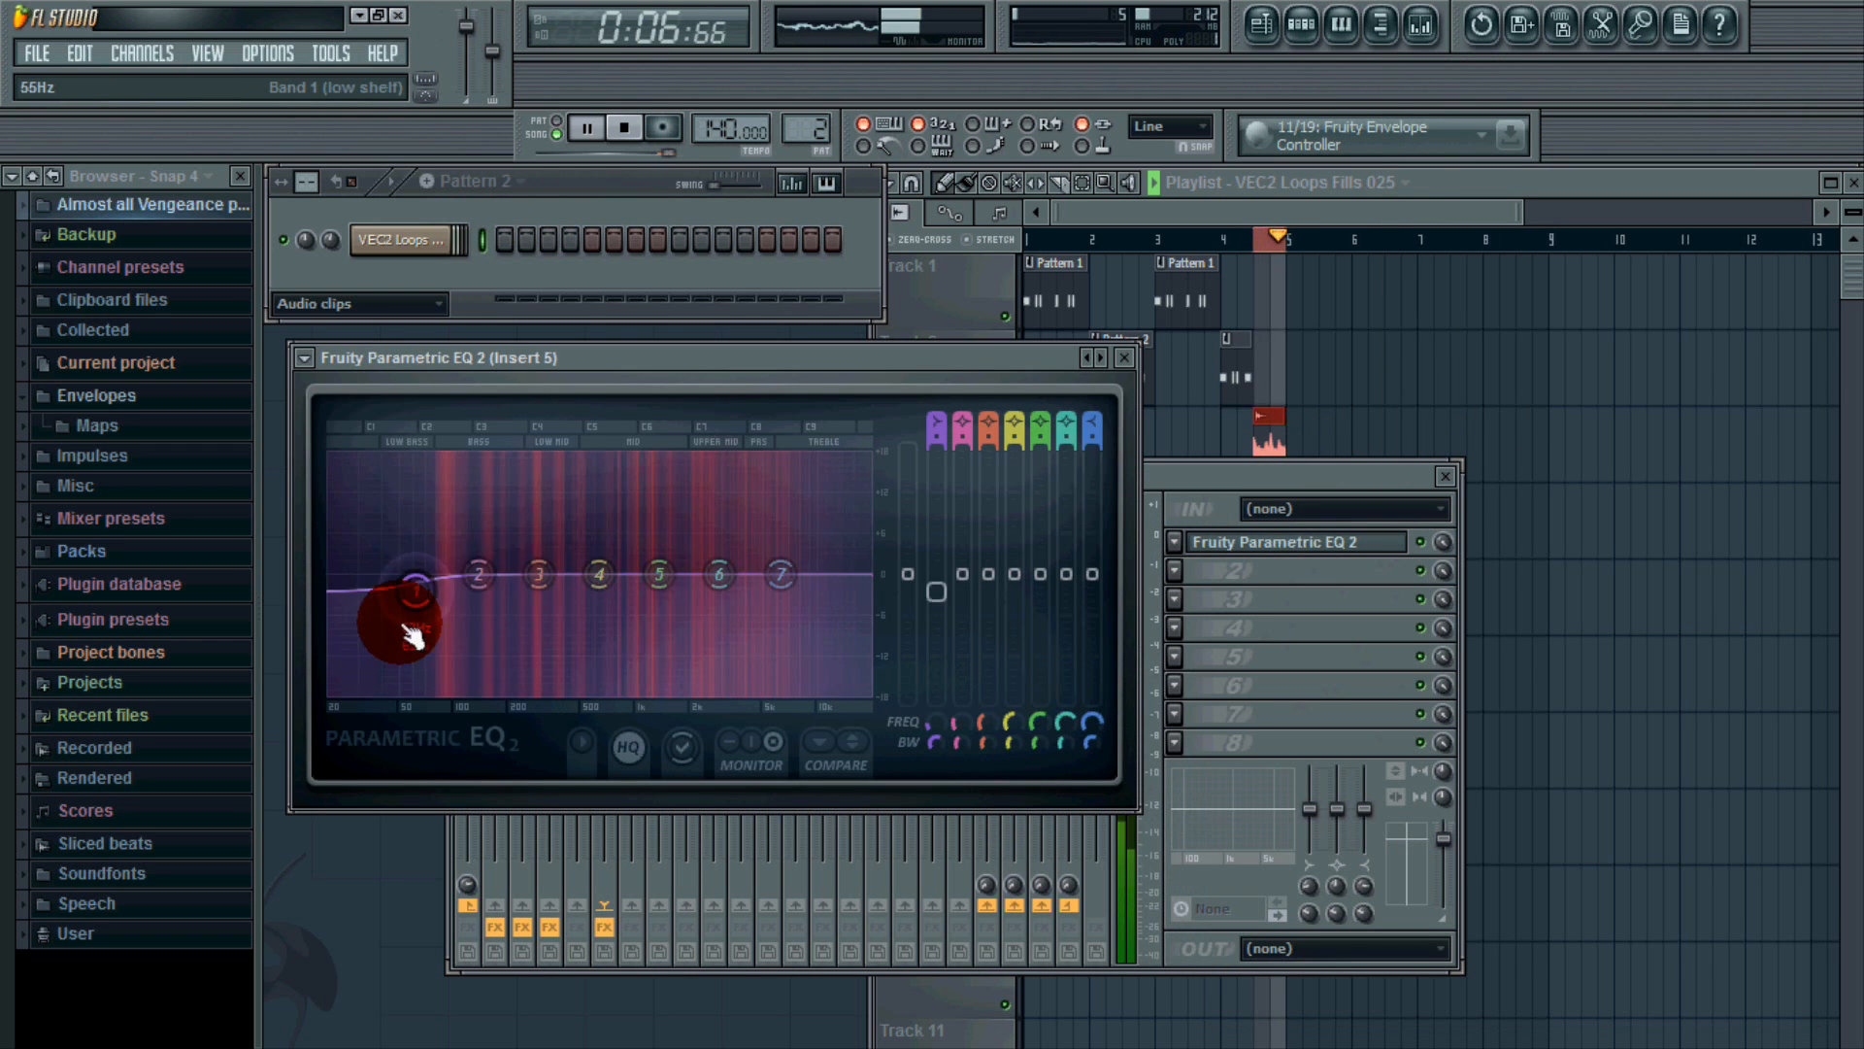
In the fill's EQ, cut band 1 to its minimum, boost band 7 slightly, dip band 6 slightly, and close the EQ.
drag(413, 636, 416, 697)
click(779, 573)
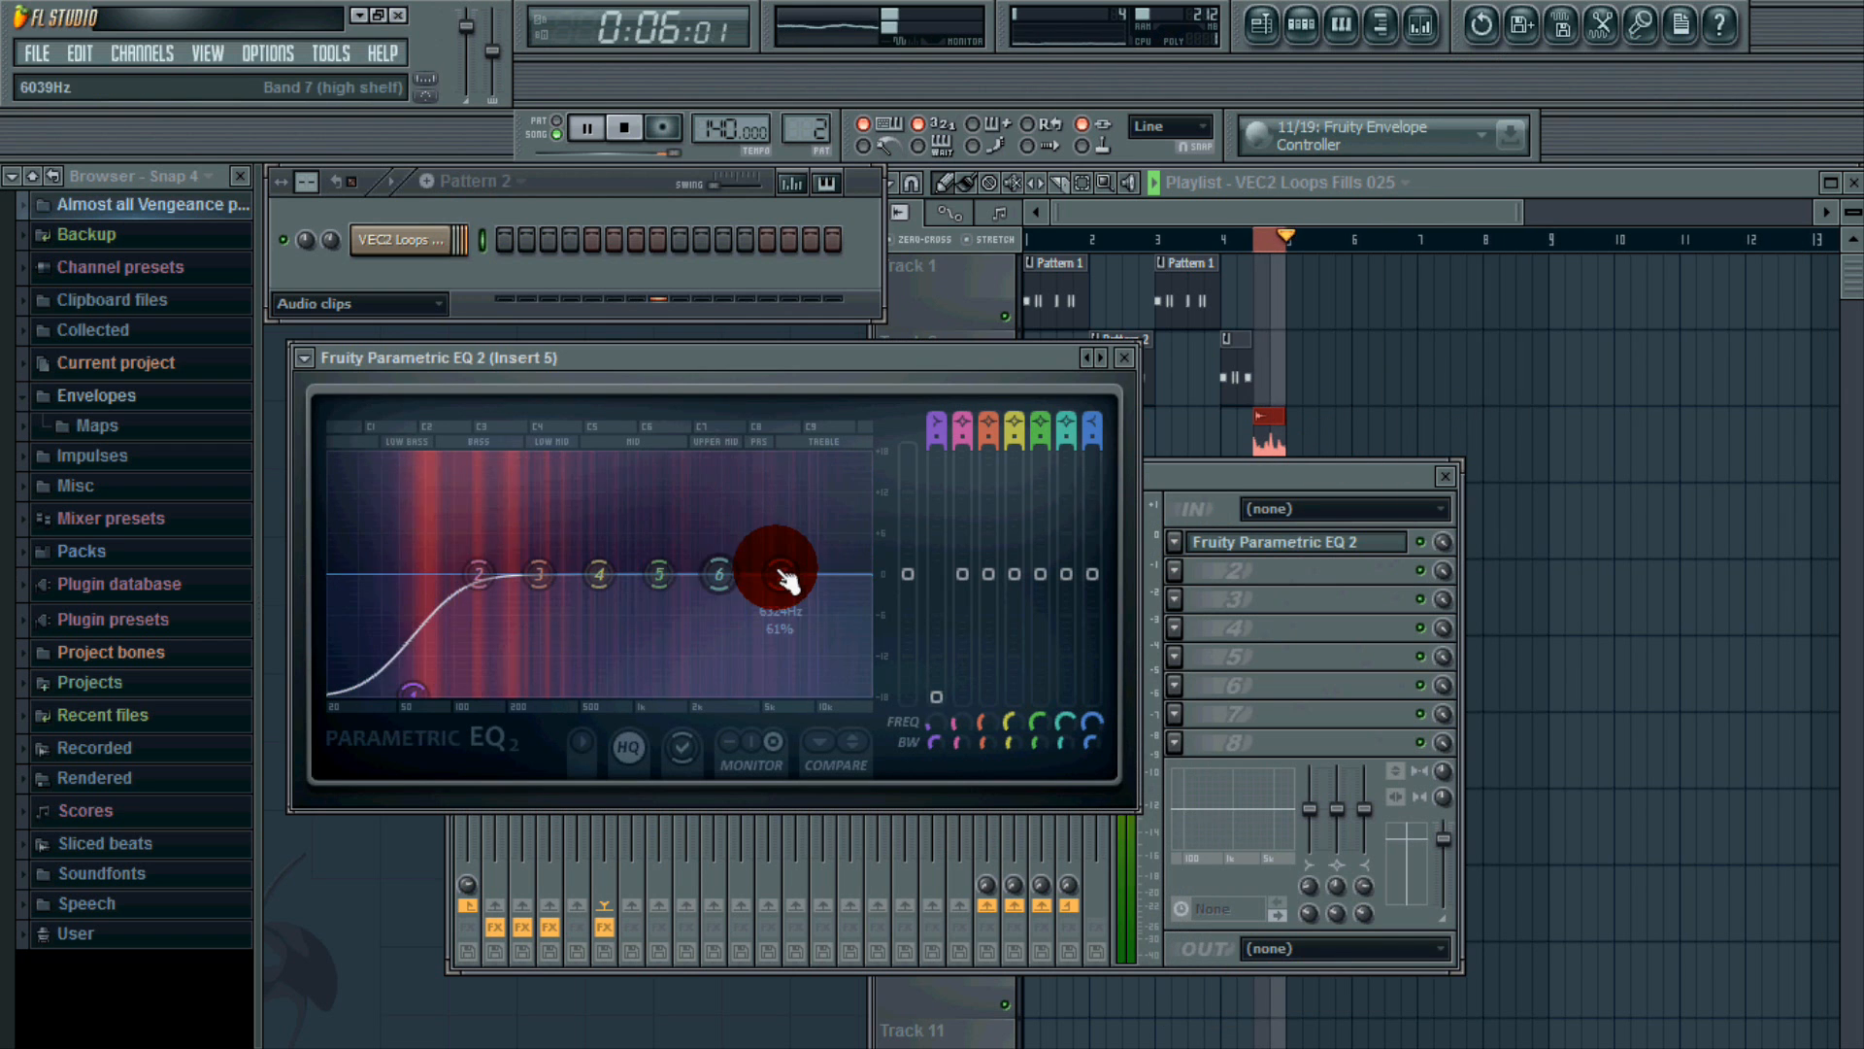
mouse_move(780, 571)
mouse_down()
mouse_move(699, 582)
mouse_move(771, 602)
mouse_up()
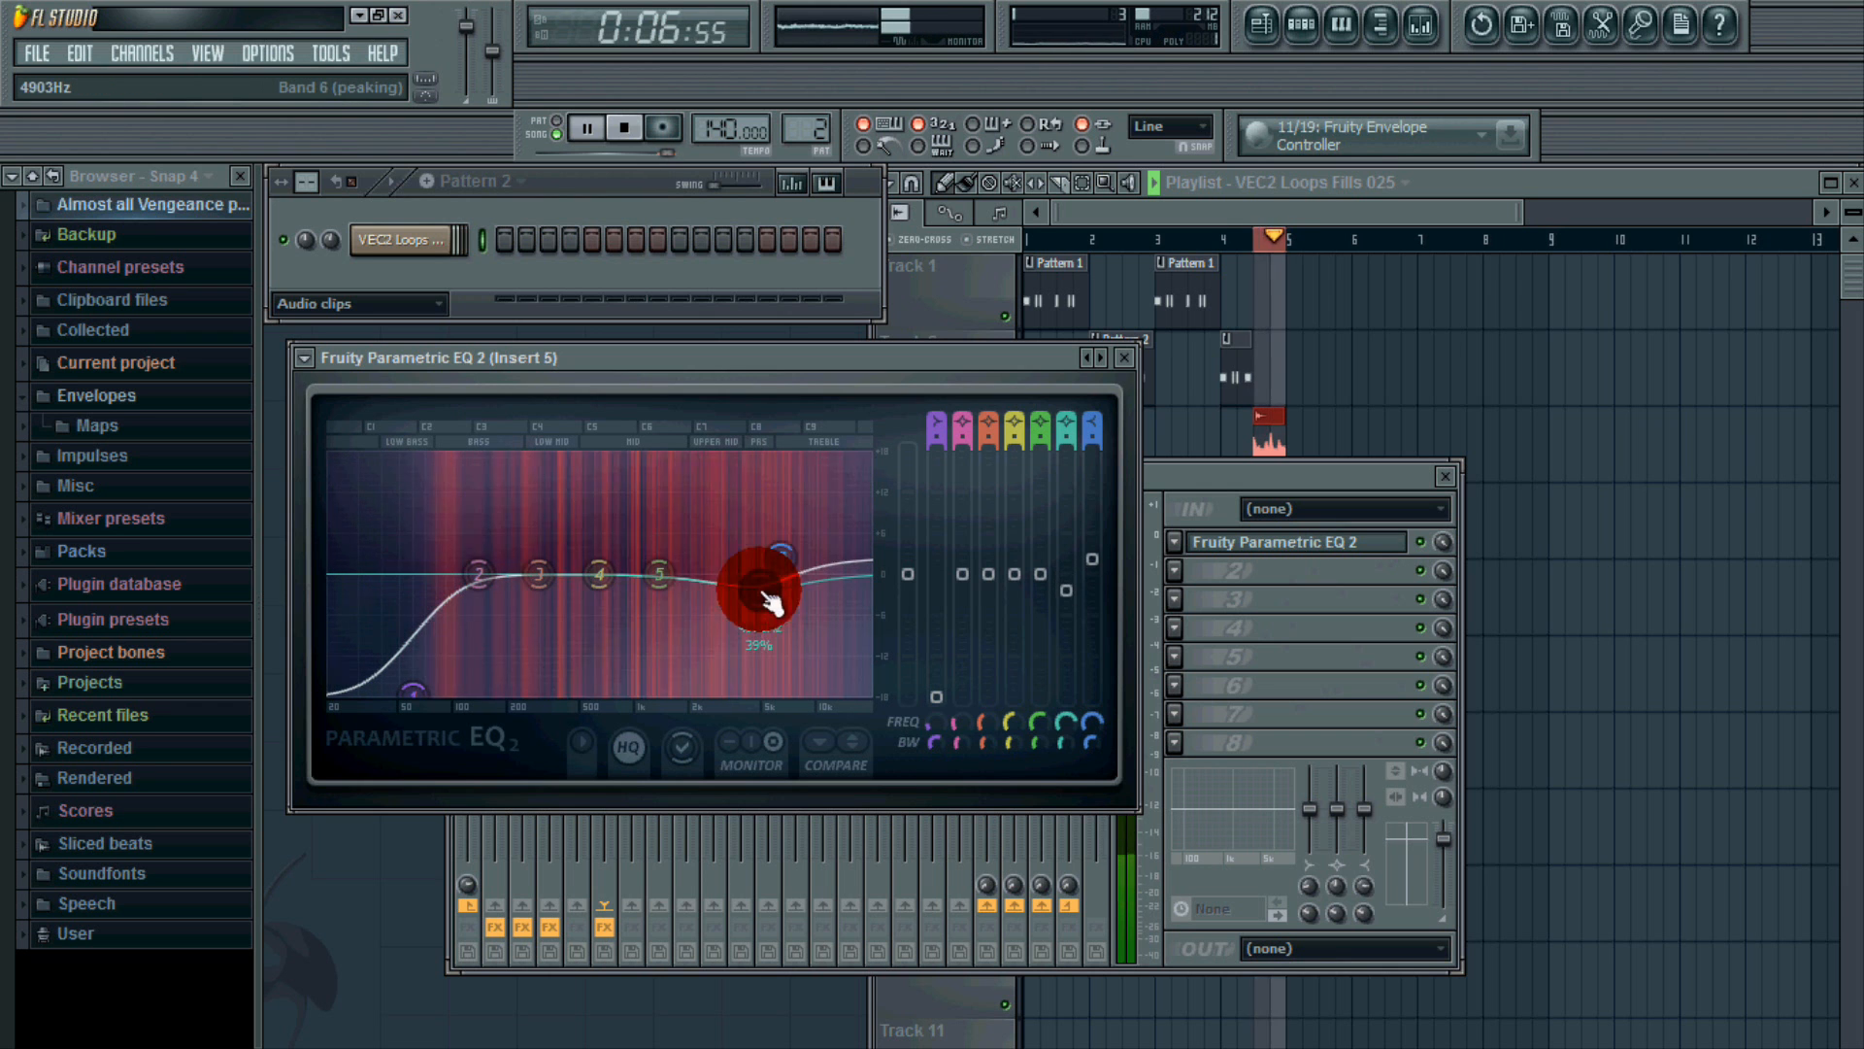
click(1125, 357)
Load Fruity Reeverb into the second effect slot of Insert 5, after the EQ.
click(1175, 542)
mouse_move(1207, 548)
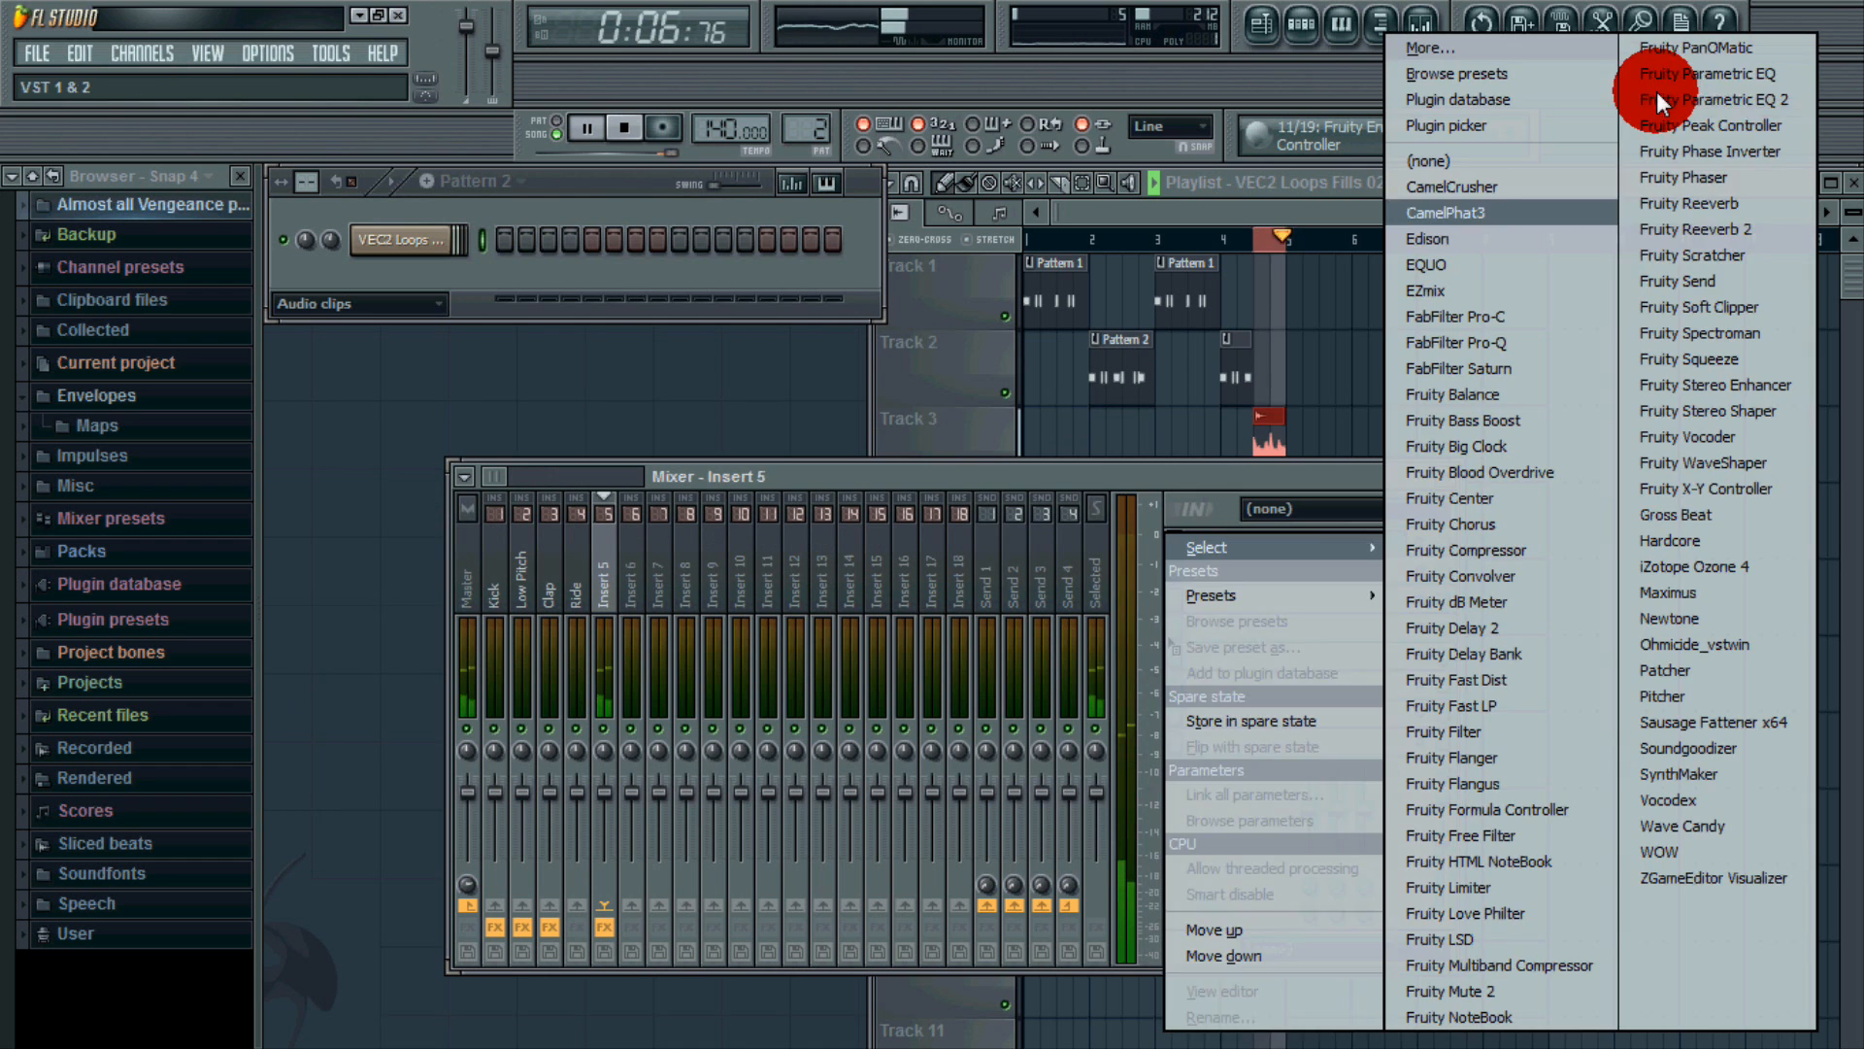
click(1710, 206)
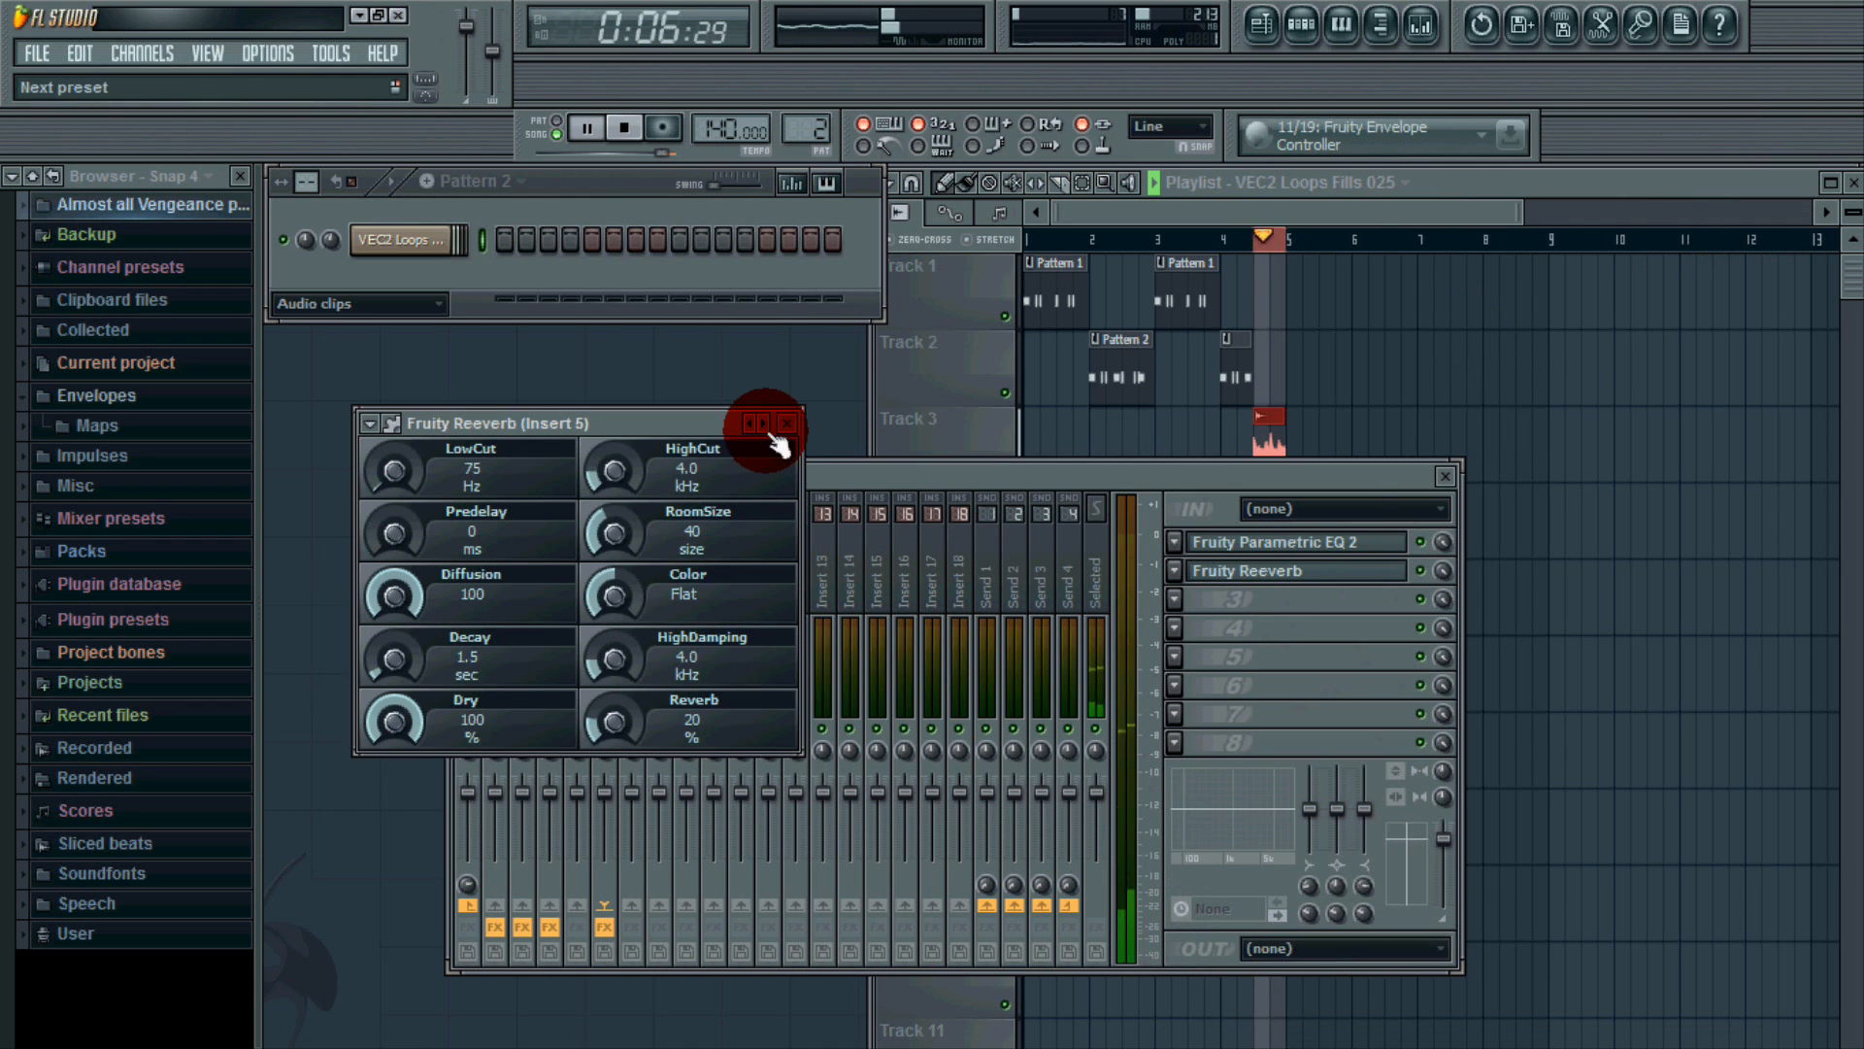
Set the reverb's decay to 0.8 sec, LowCut to 622 Hz and HighCut to 14.3 kHz with Dry at 100%, and close it.
drag(399, 709, 403, 660)
drag(399, 469, 435, 411)
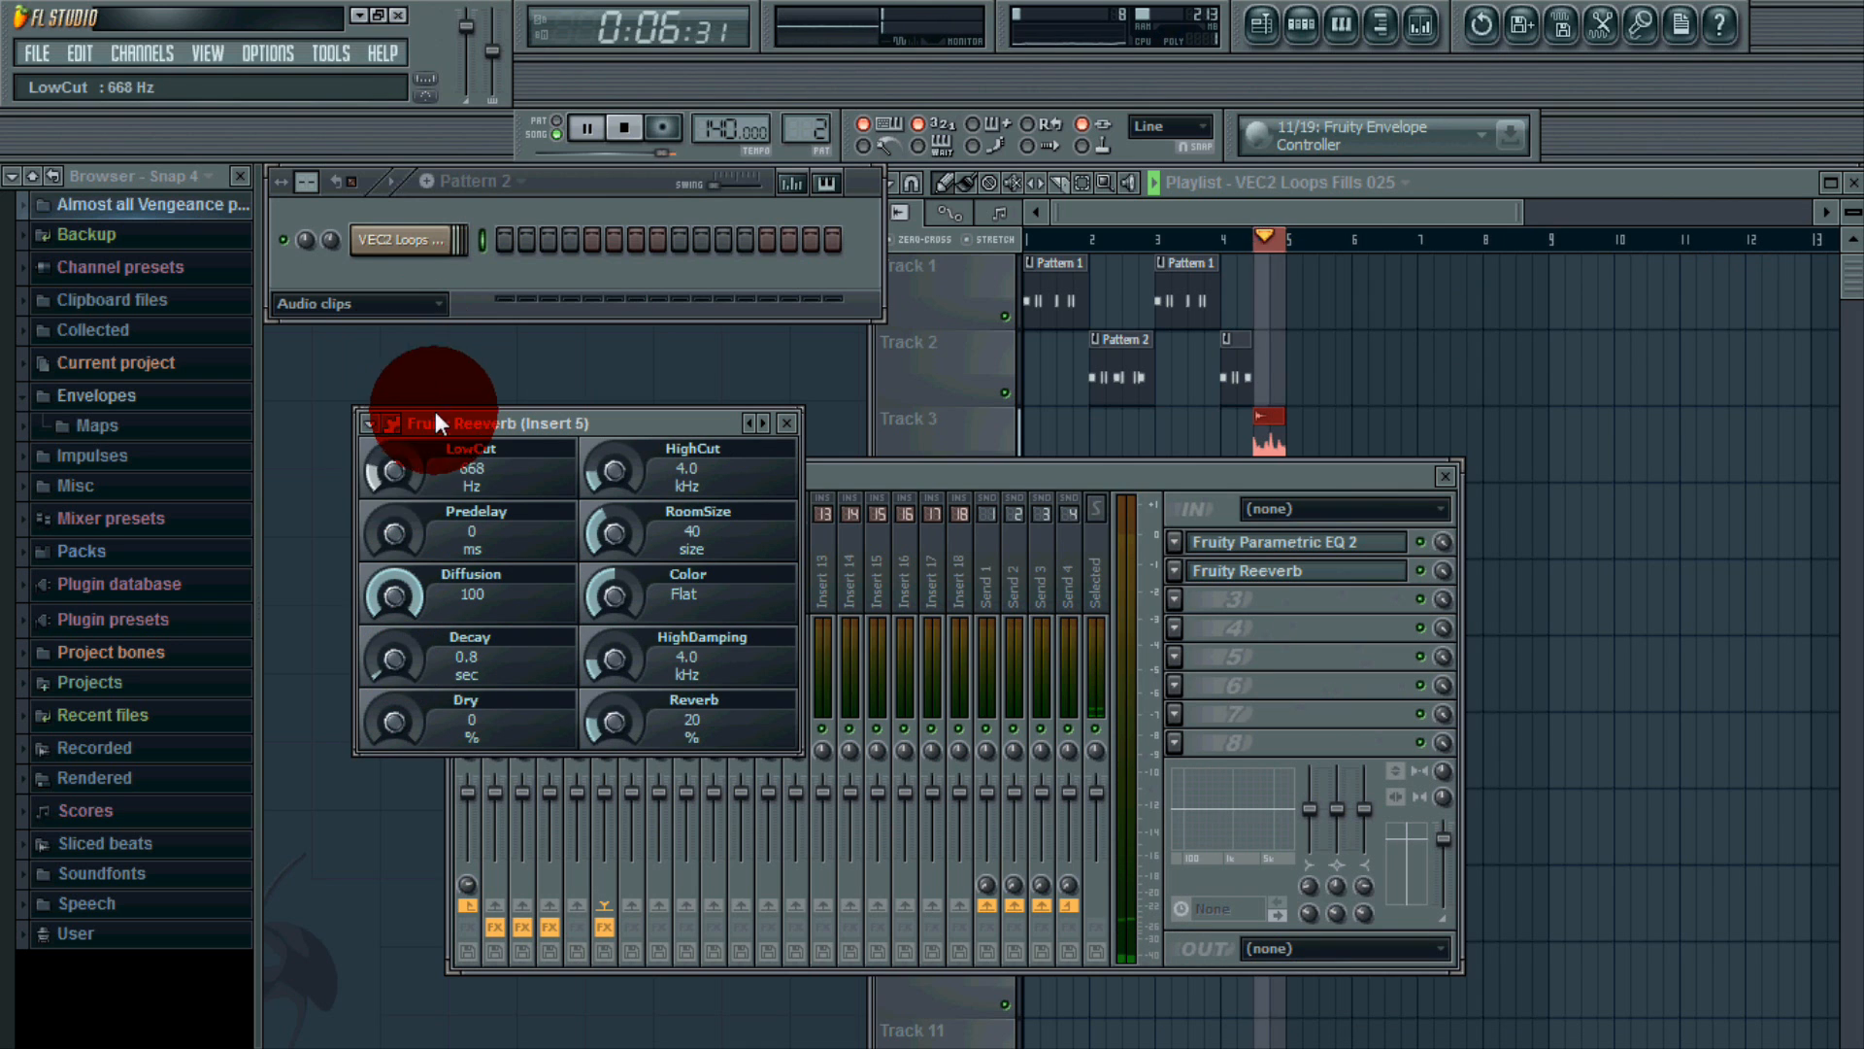
drag(611, 470, 592, 488)
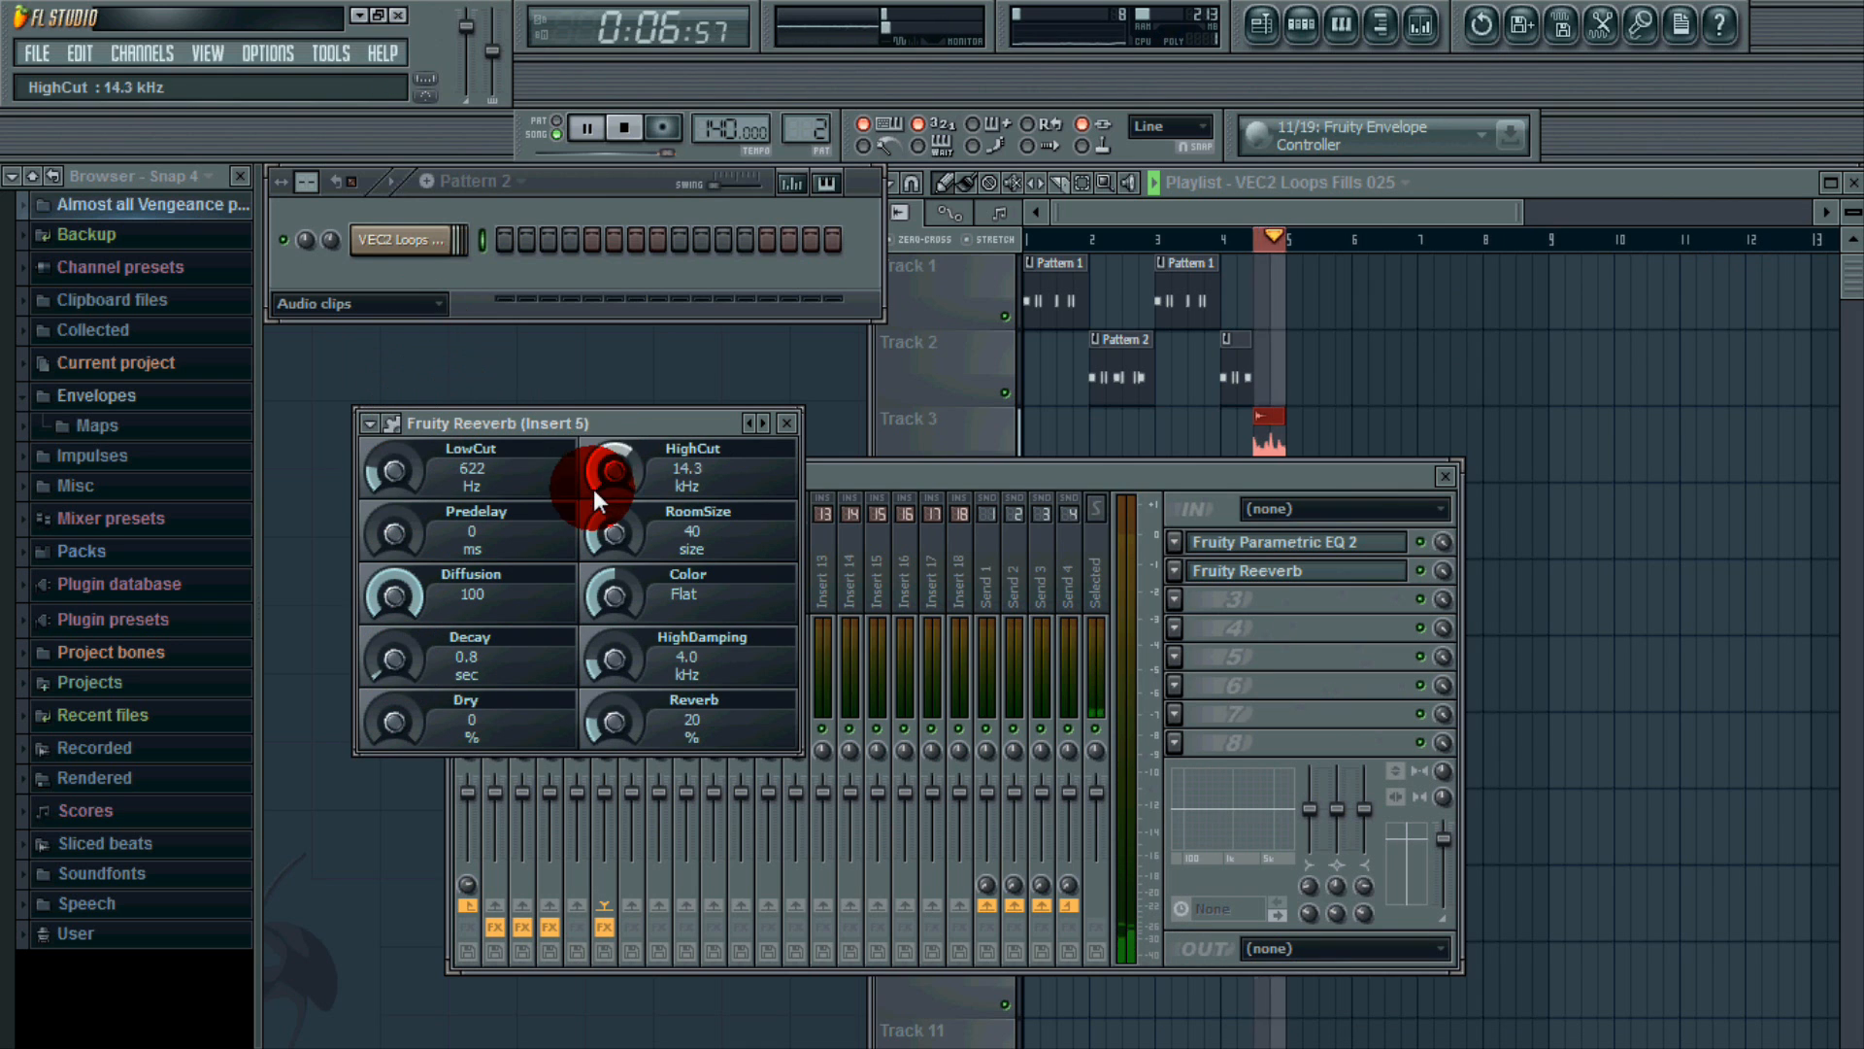
drag(396, 714, 412, 335)
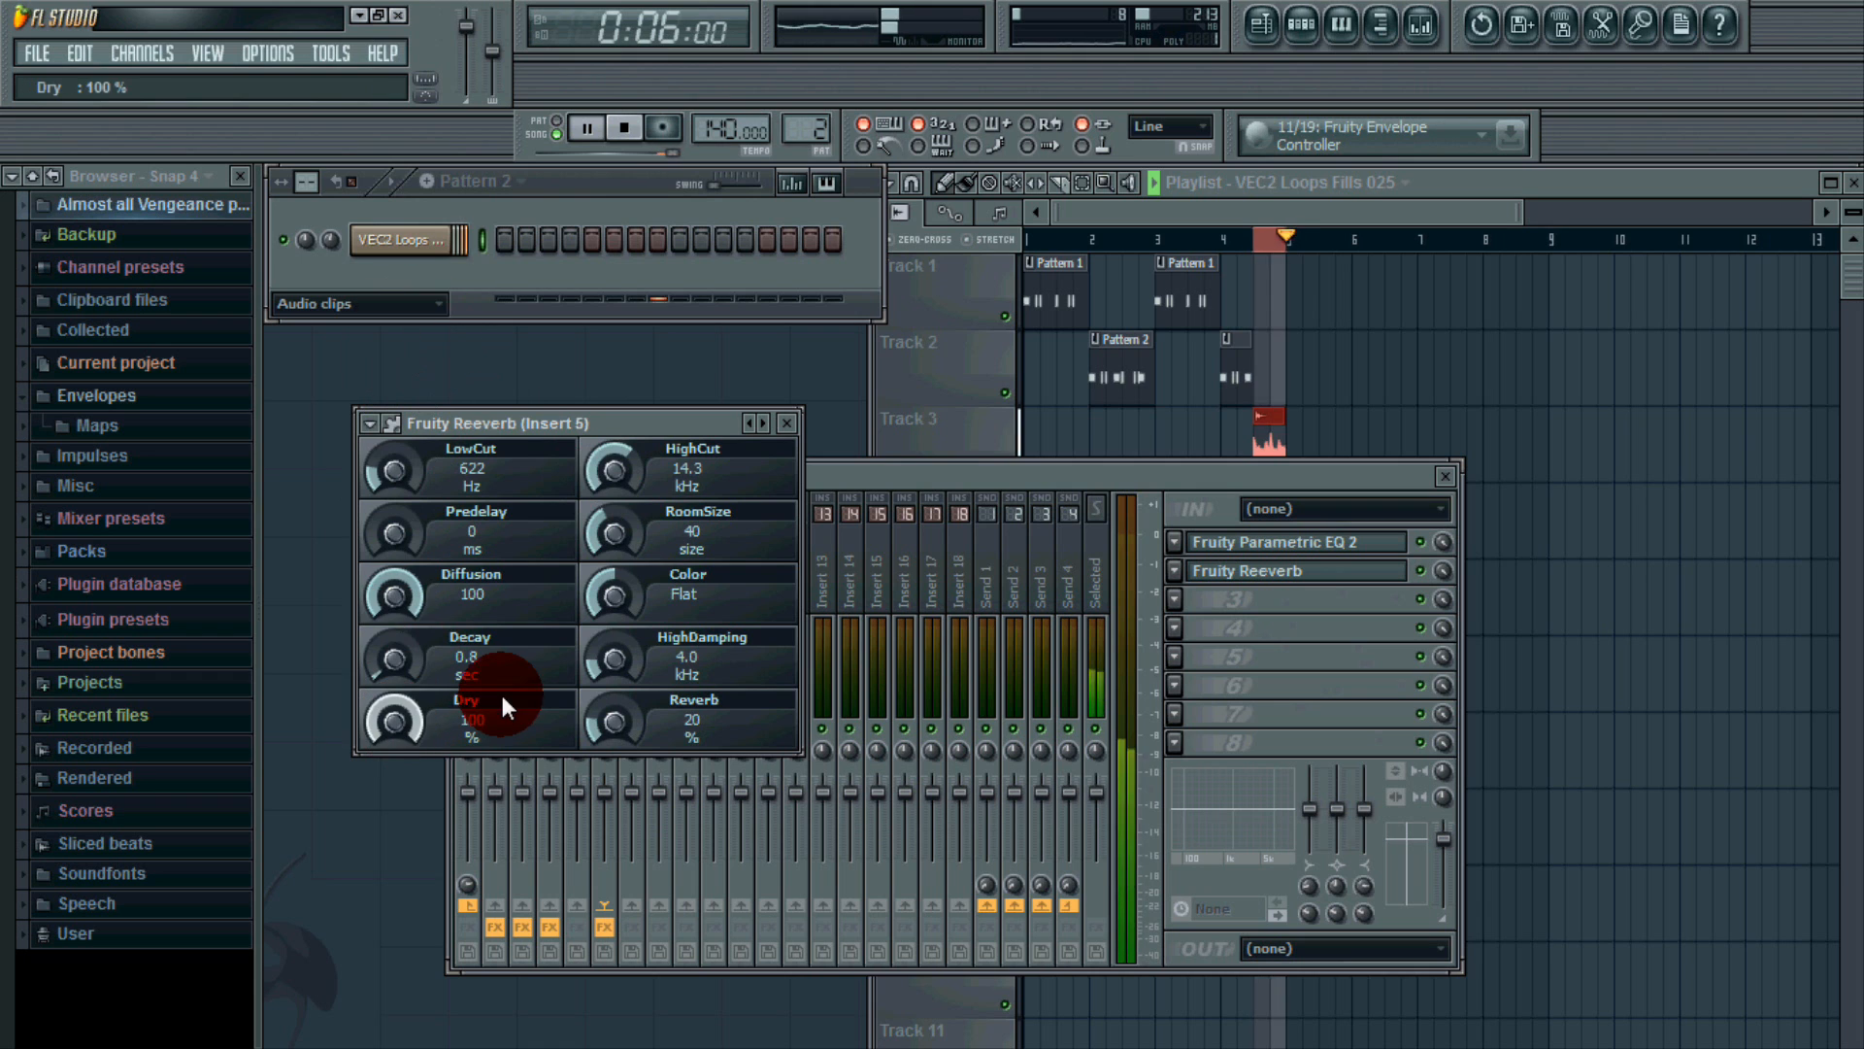
click(787, 423)
Stop the loop, play the fill transition from bar 4 without the range selection, and hide the mixer.
click(626, 127)
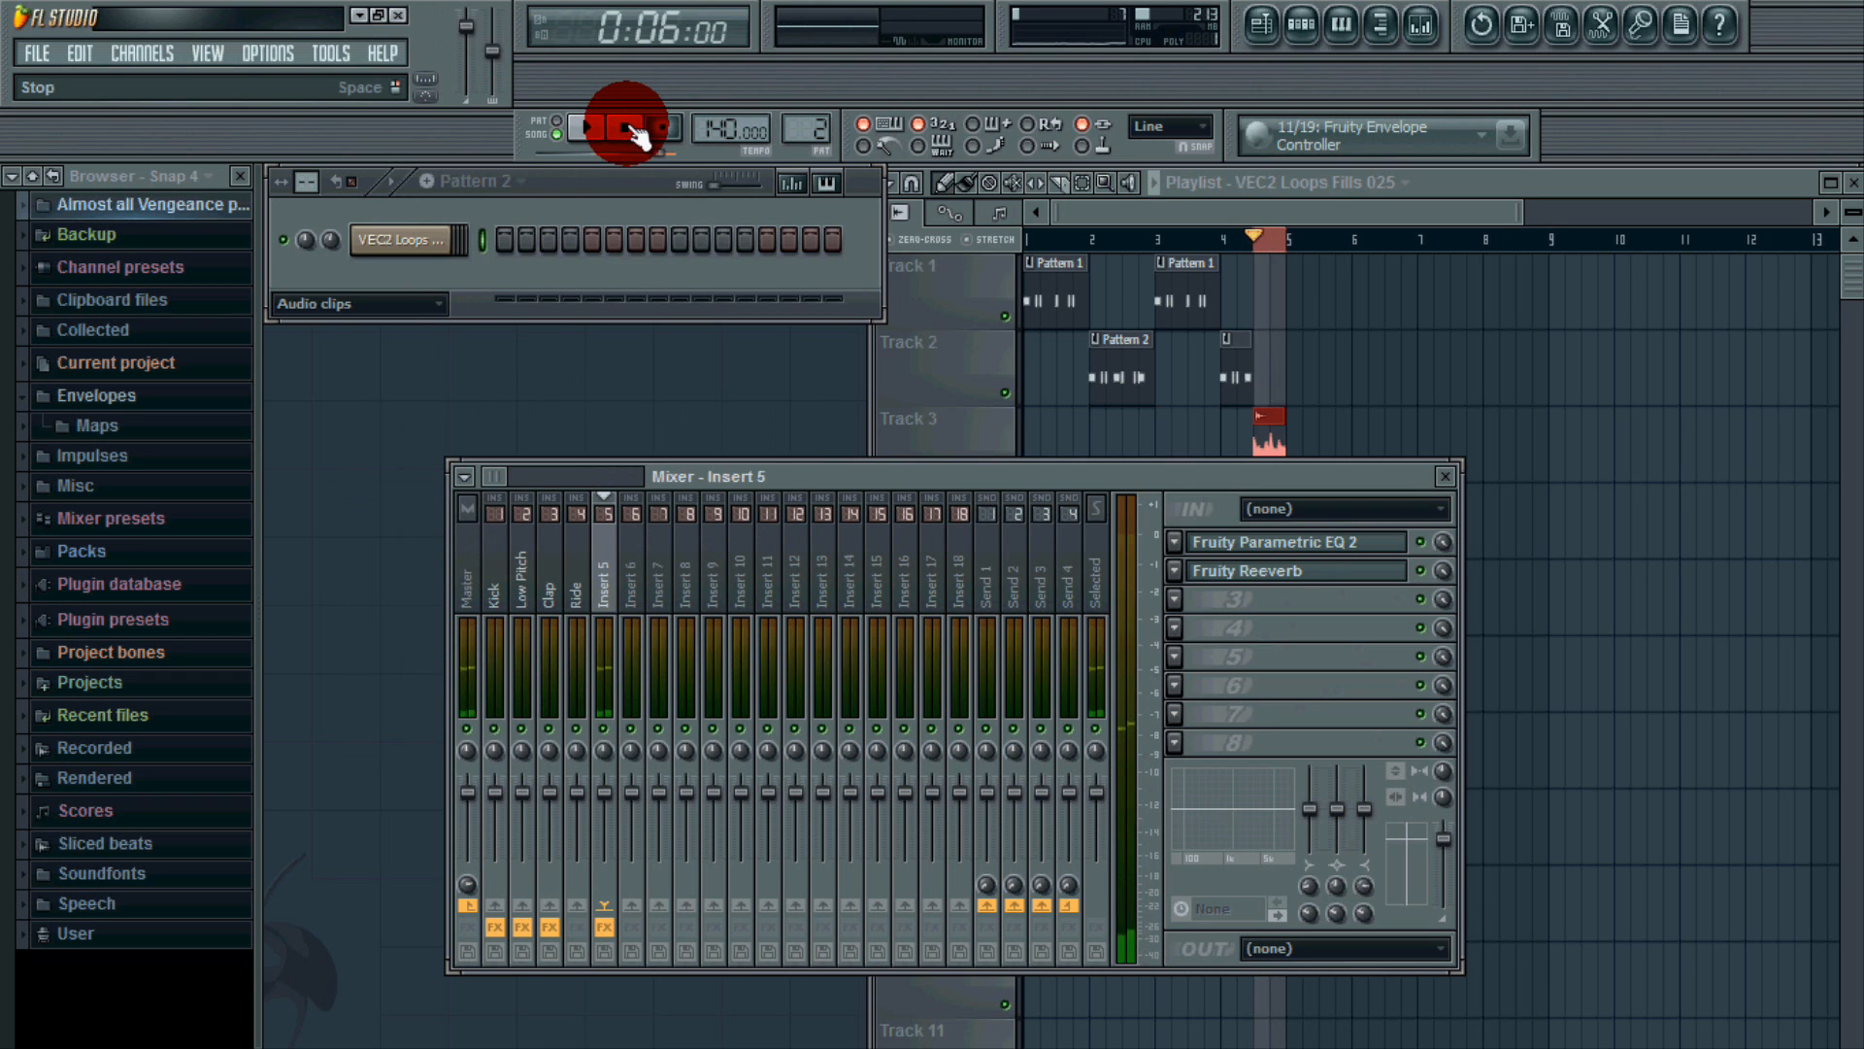
click(1225, 235)
key(space)
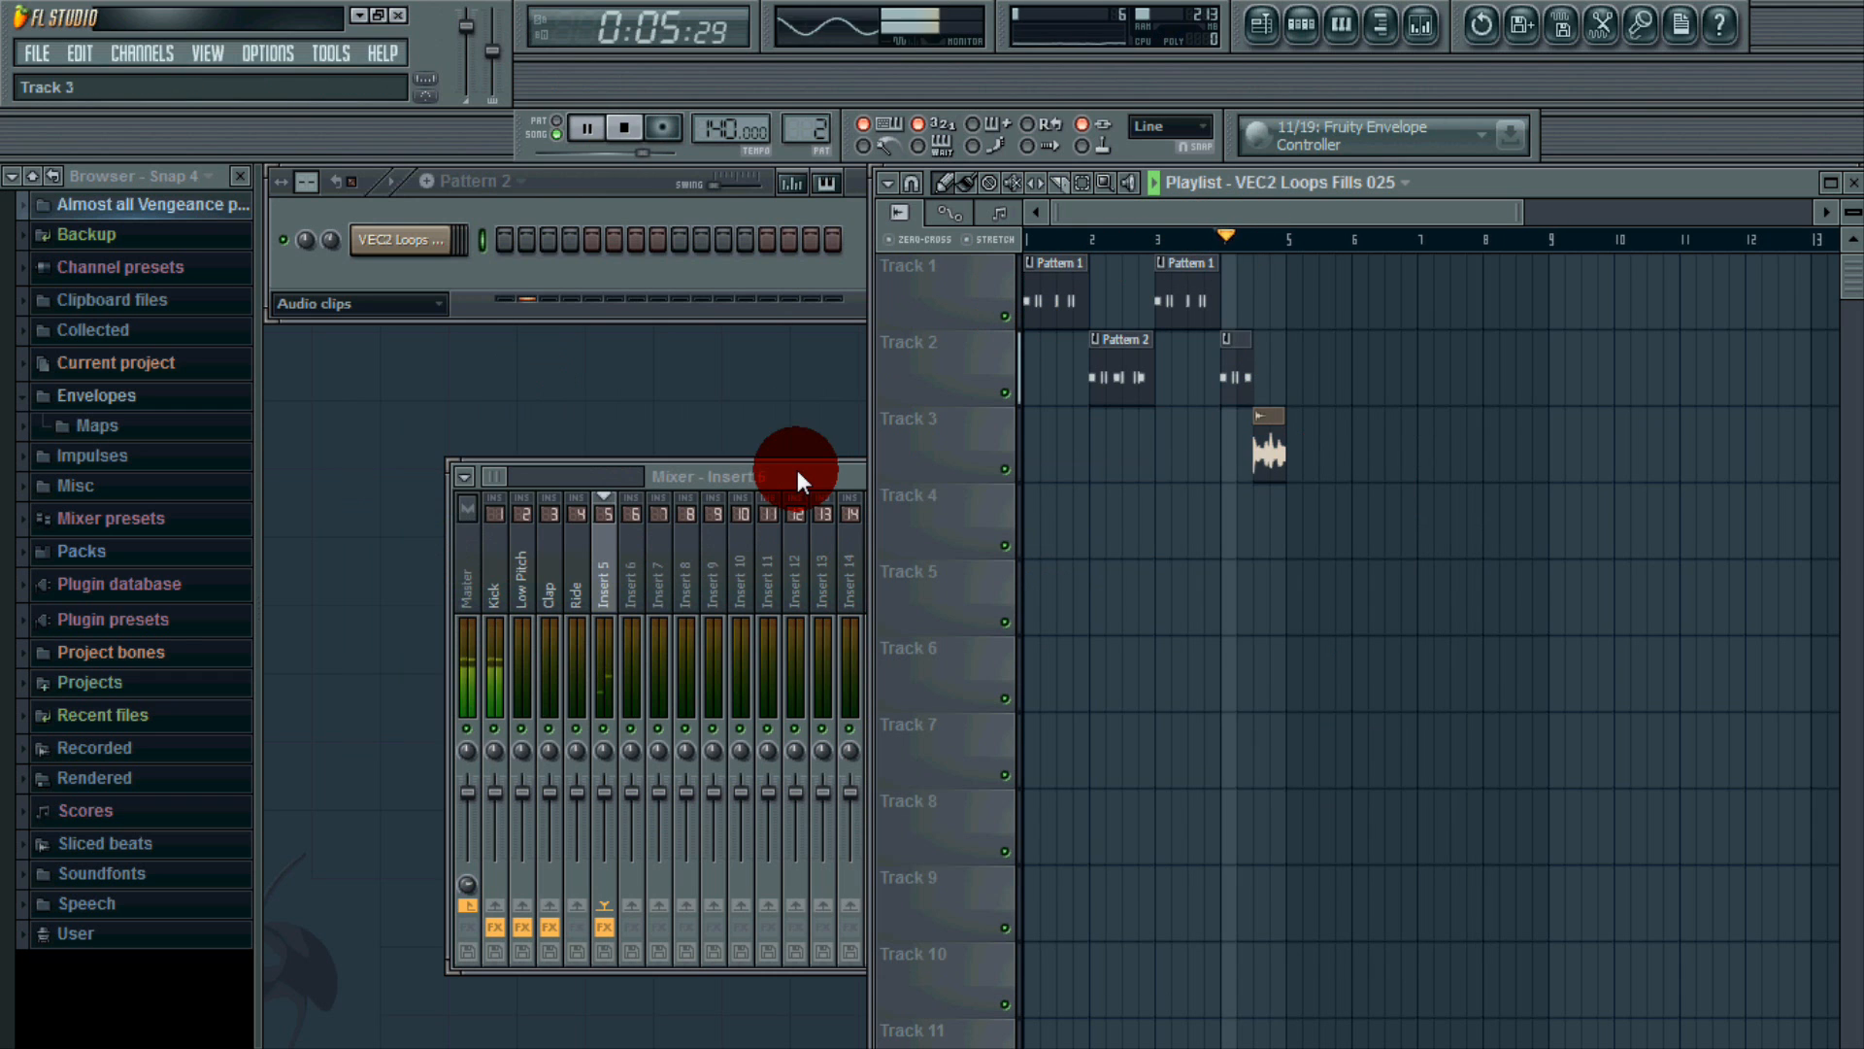
key(space)
click(615, 563)
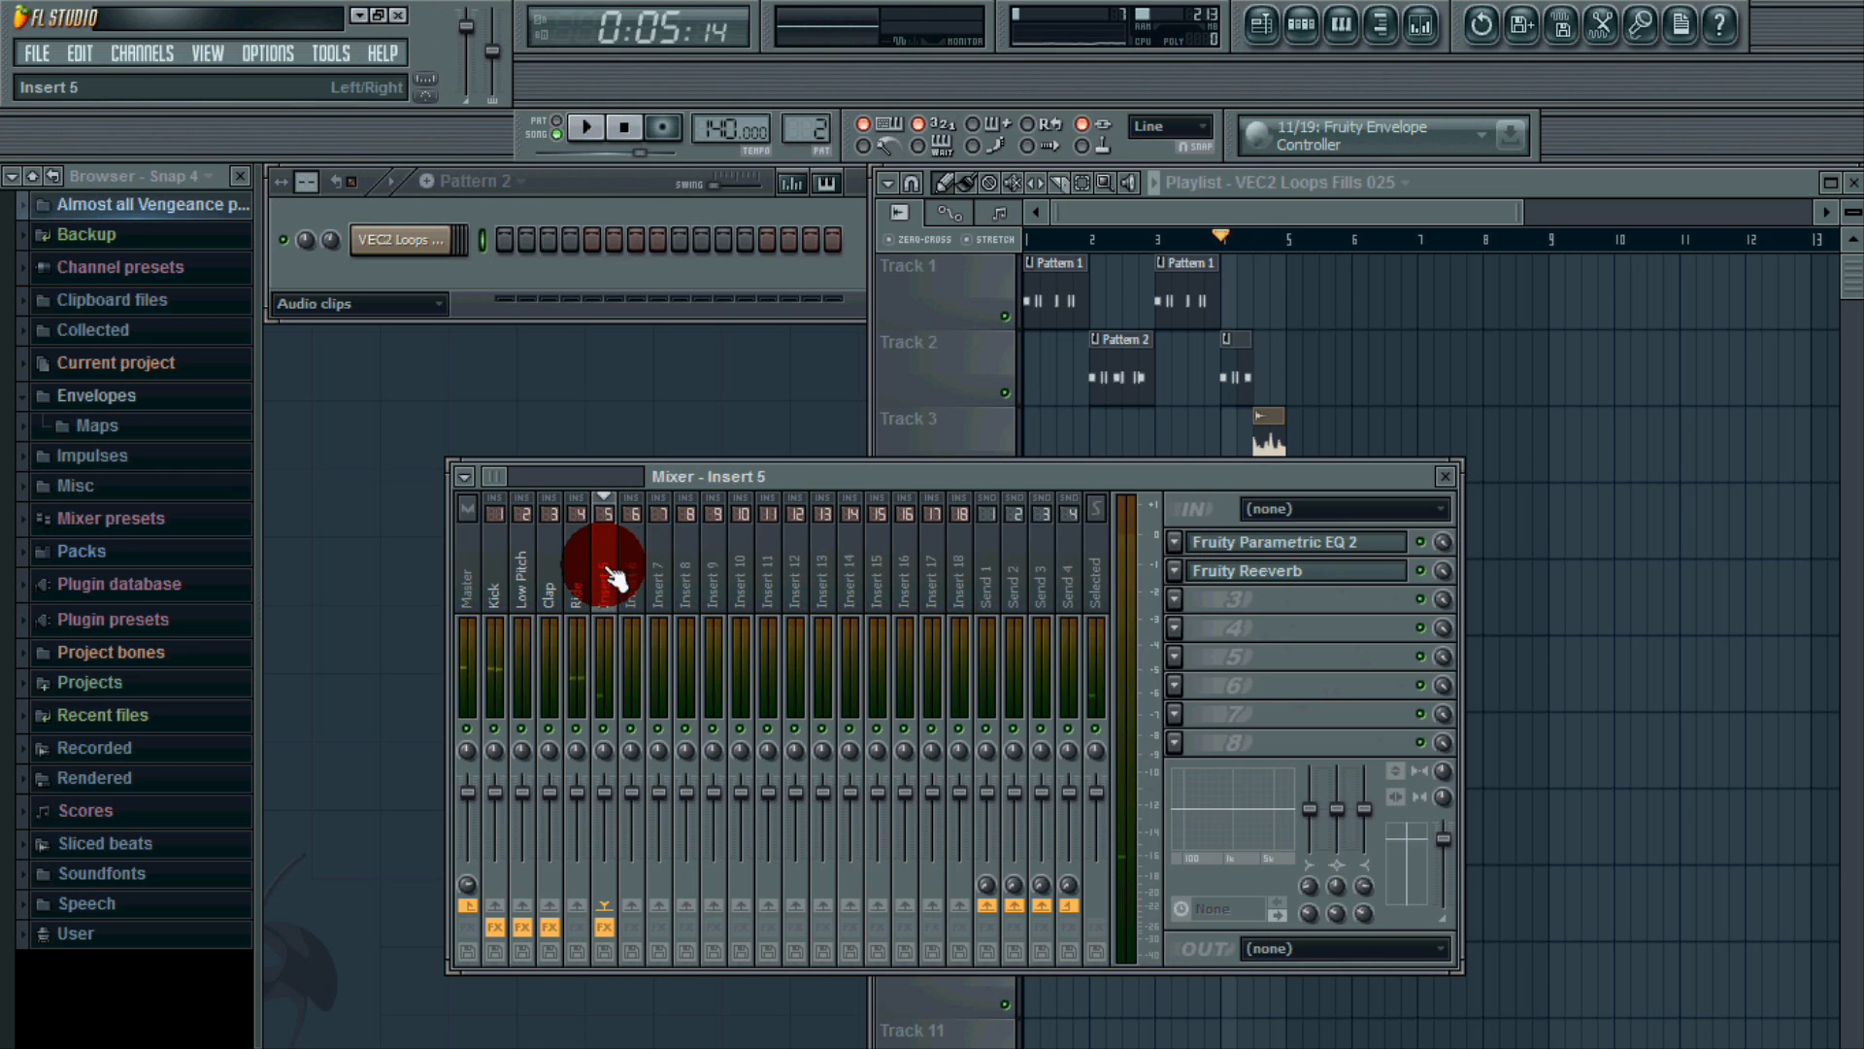
drag(606, 566, 472, 558)
key(F9)
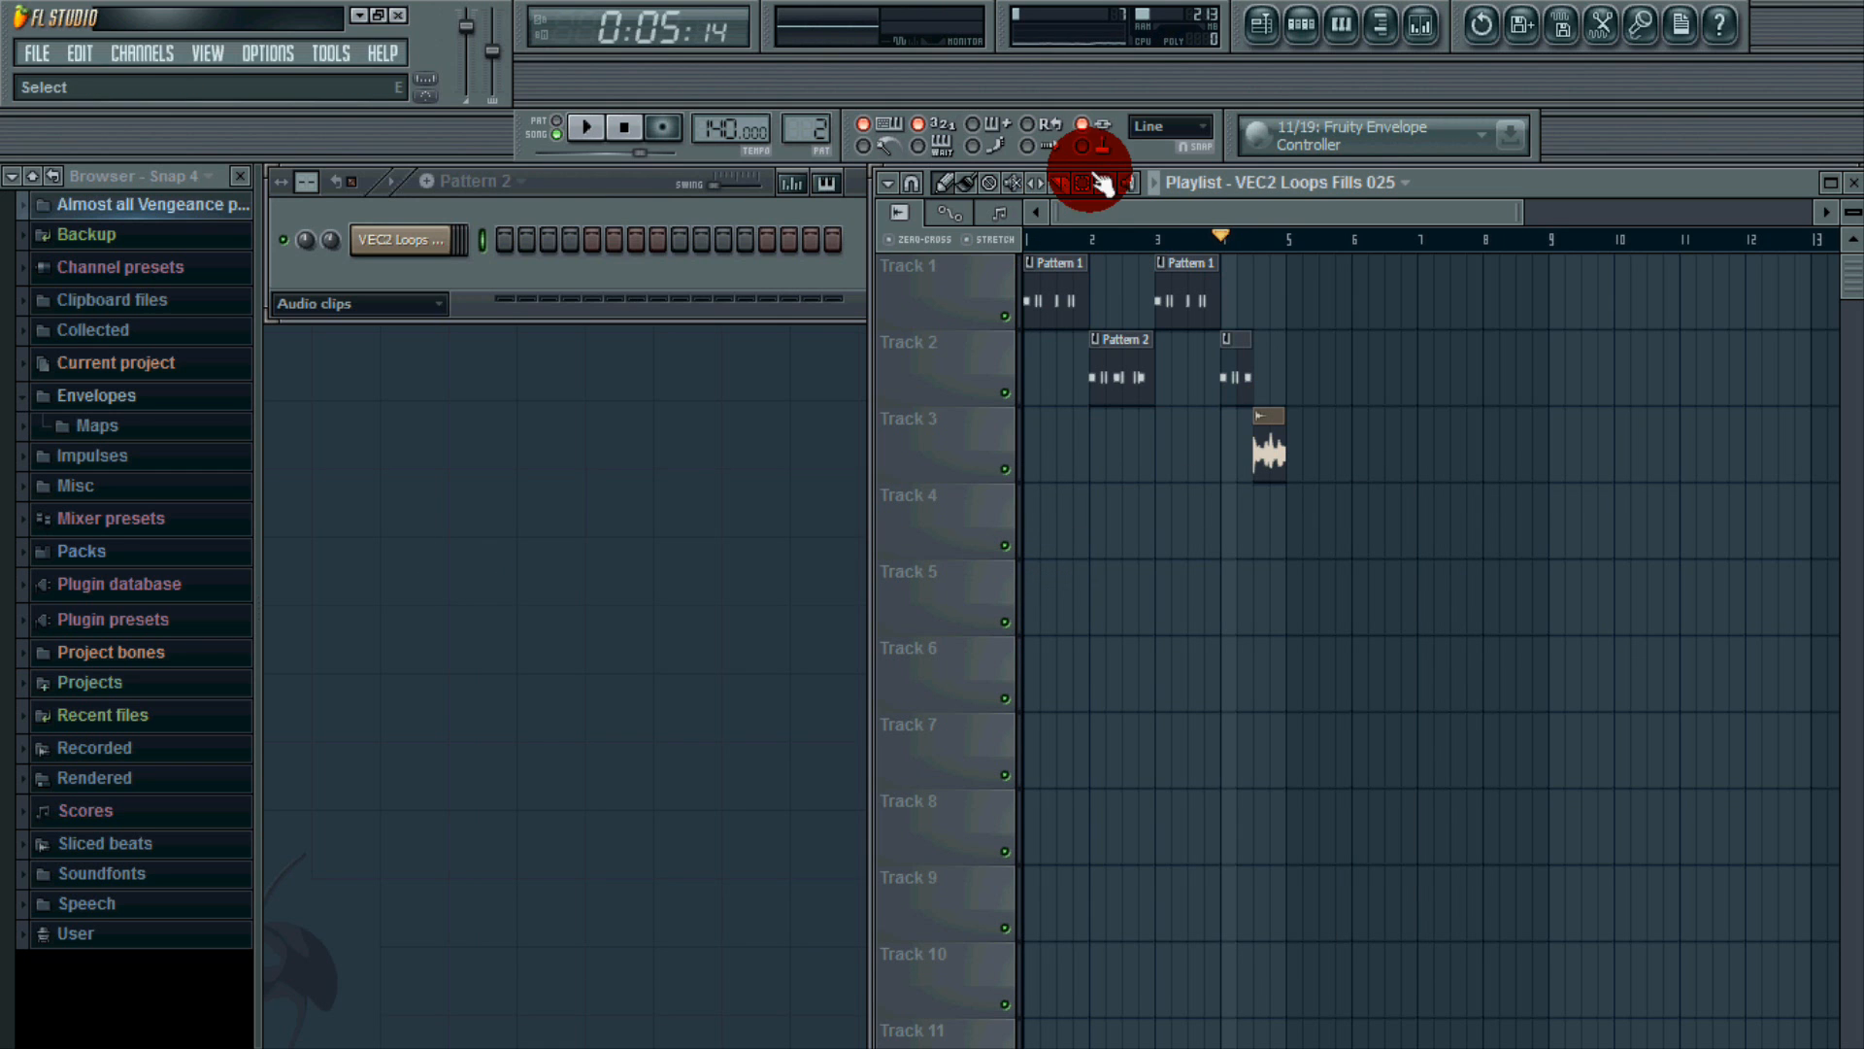
Duplicate all the playlist clips from bars 1–4 to bar 5 onward and delete the copied fill clip on Track 3.
drag(1325, 556, 1015, 254)
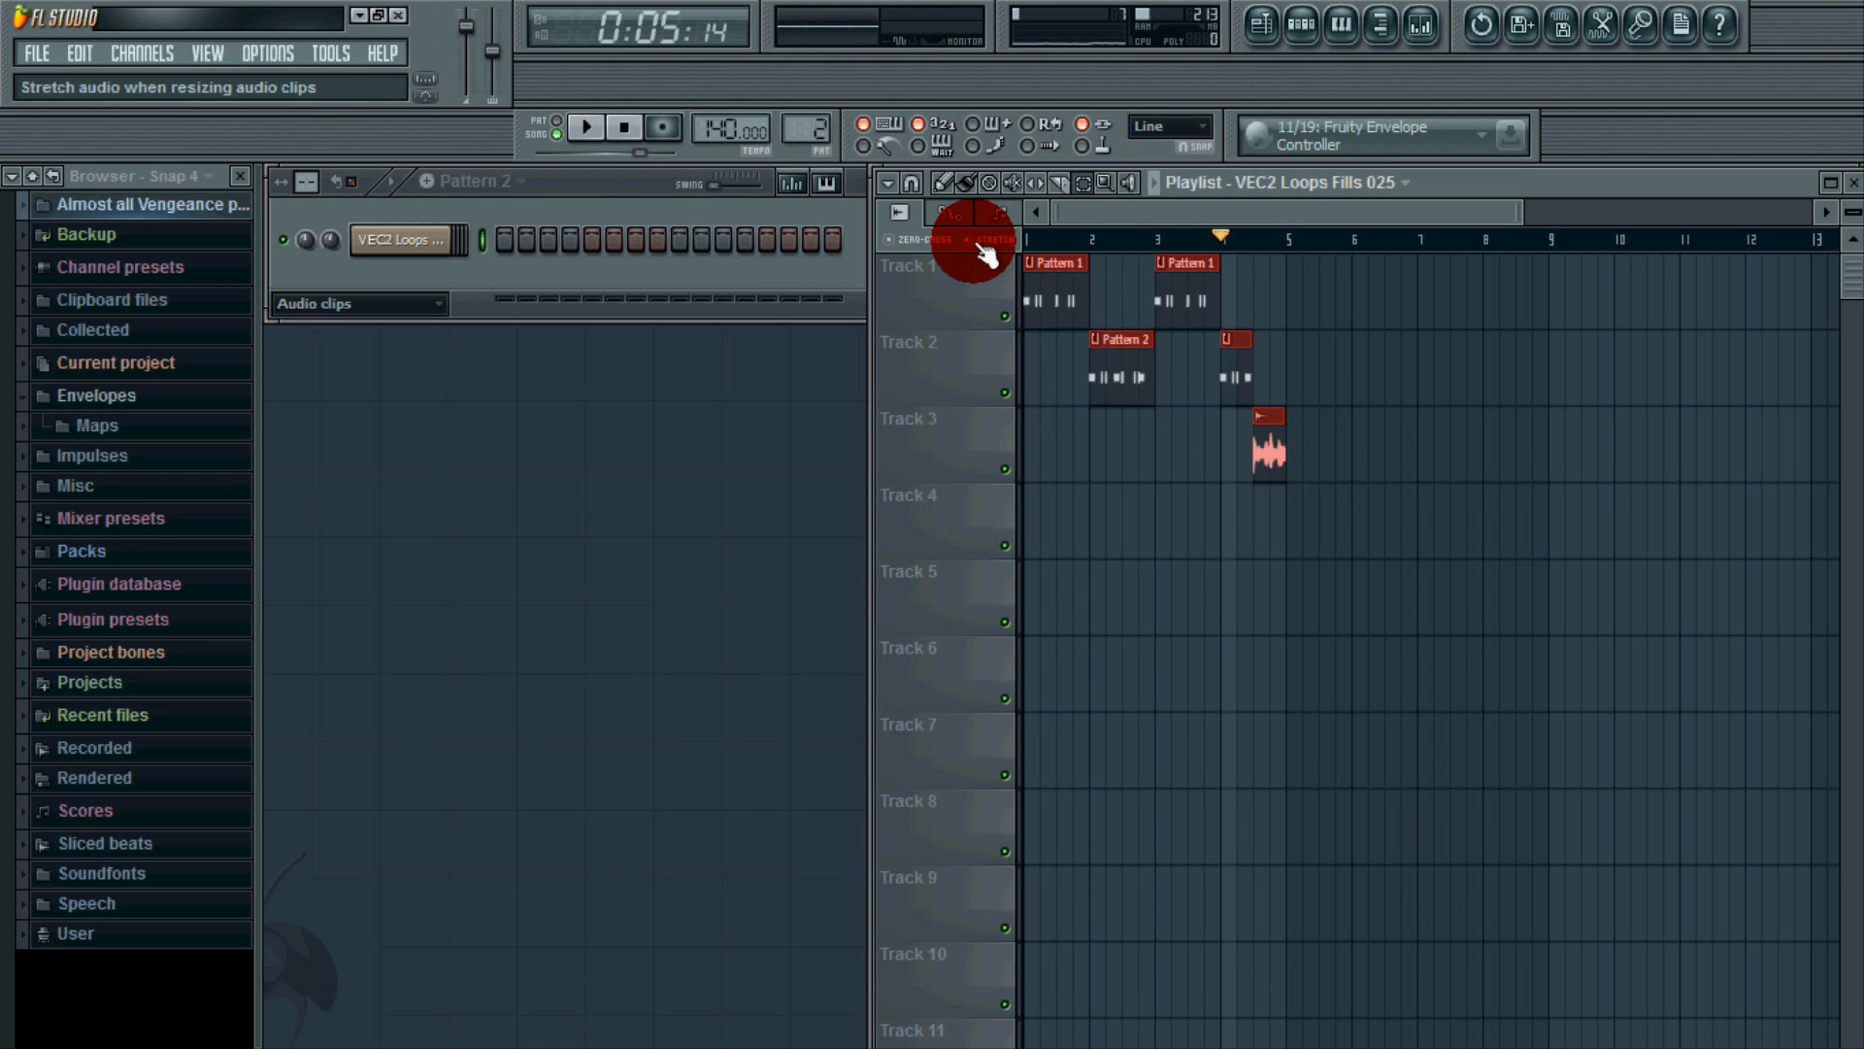
click(942, 185)
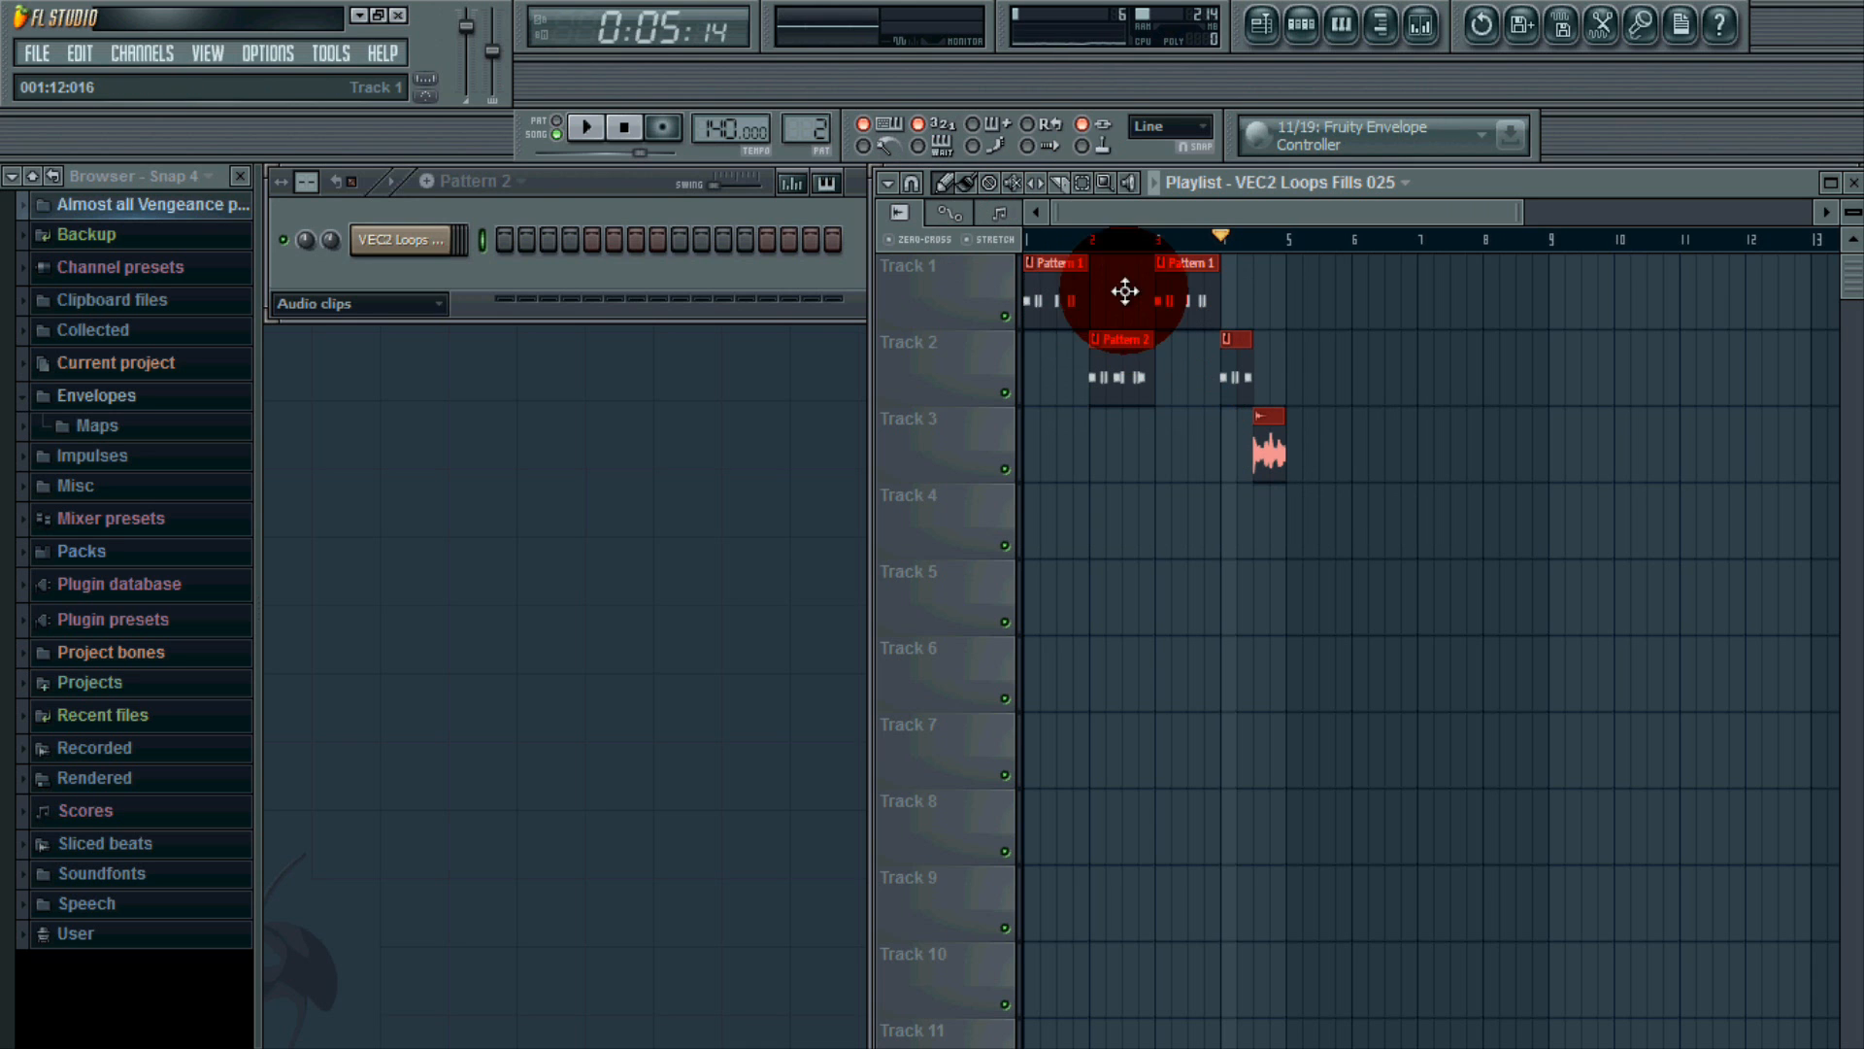
key(ctrl+b)
right_click(1532, 445)
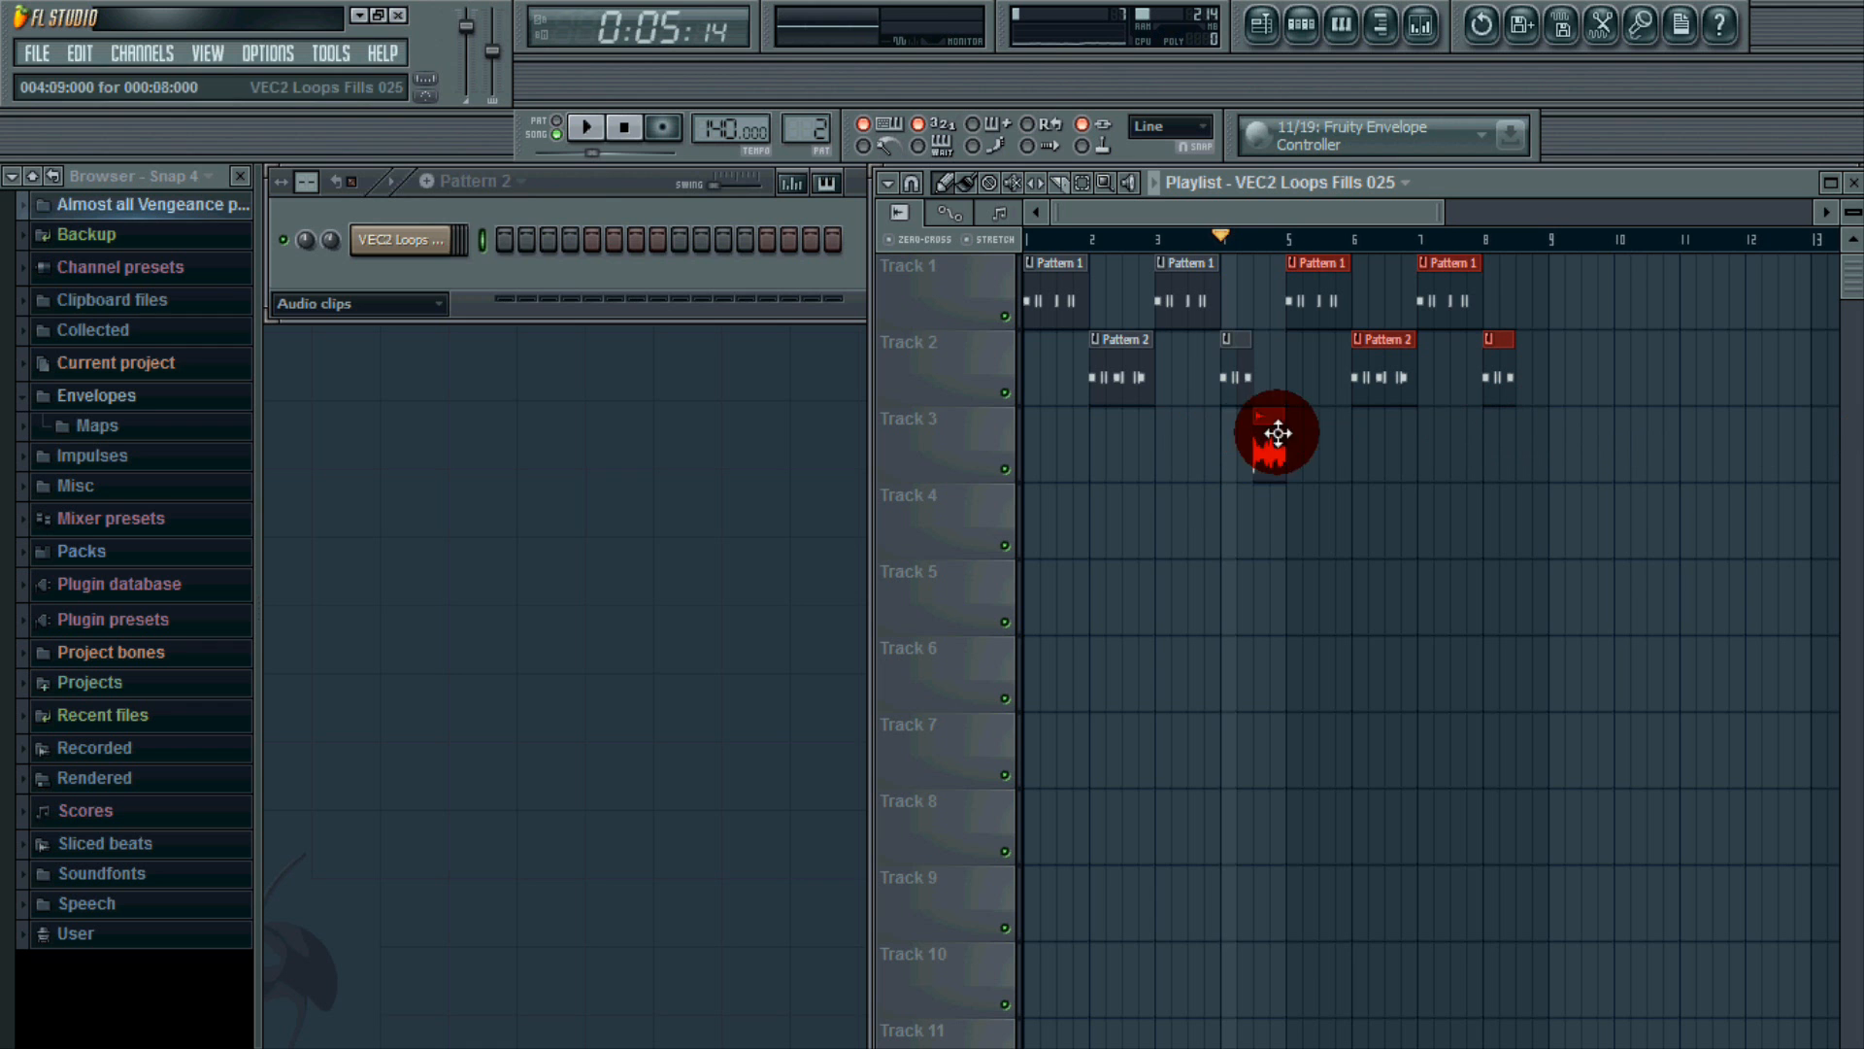
drag(1318, 212, 151, 170)
scroll(1495, 384, down, 5)
scroll(1524, 412, up, 5)
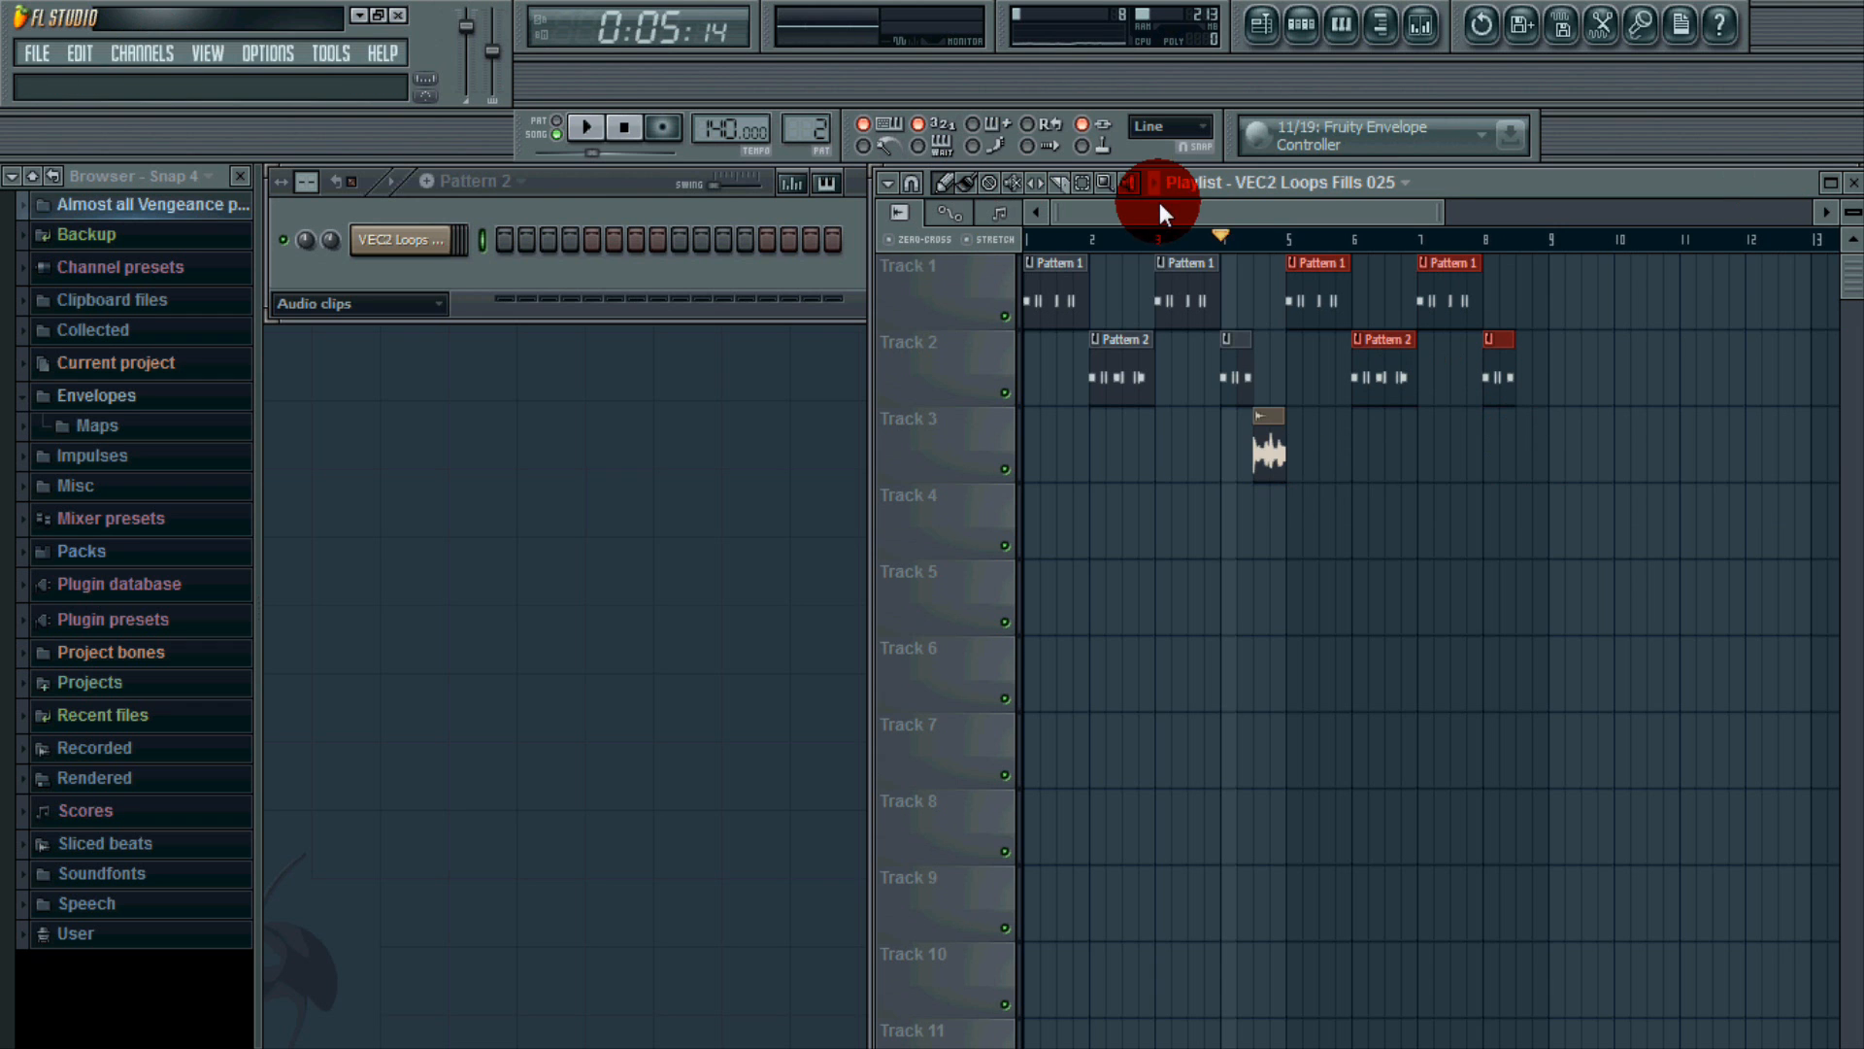
drag(1159, 202, 342, 215)
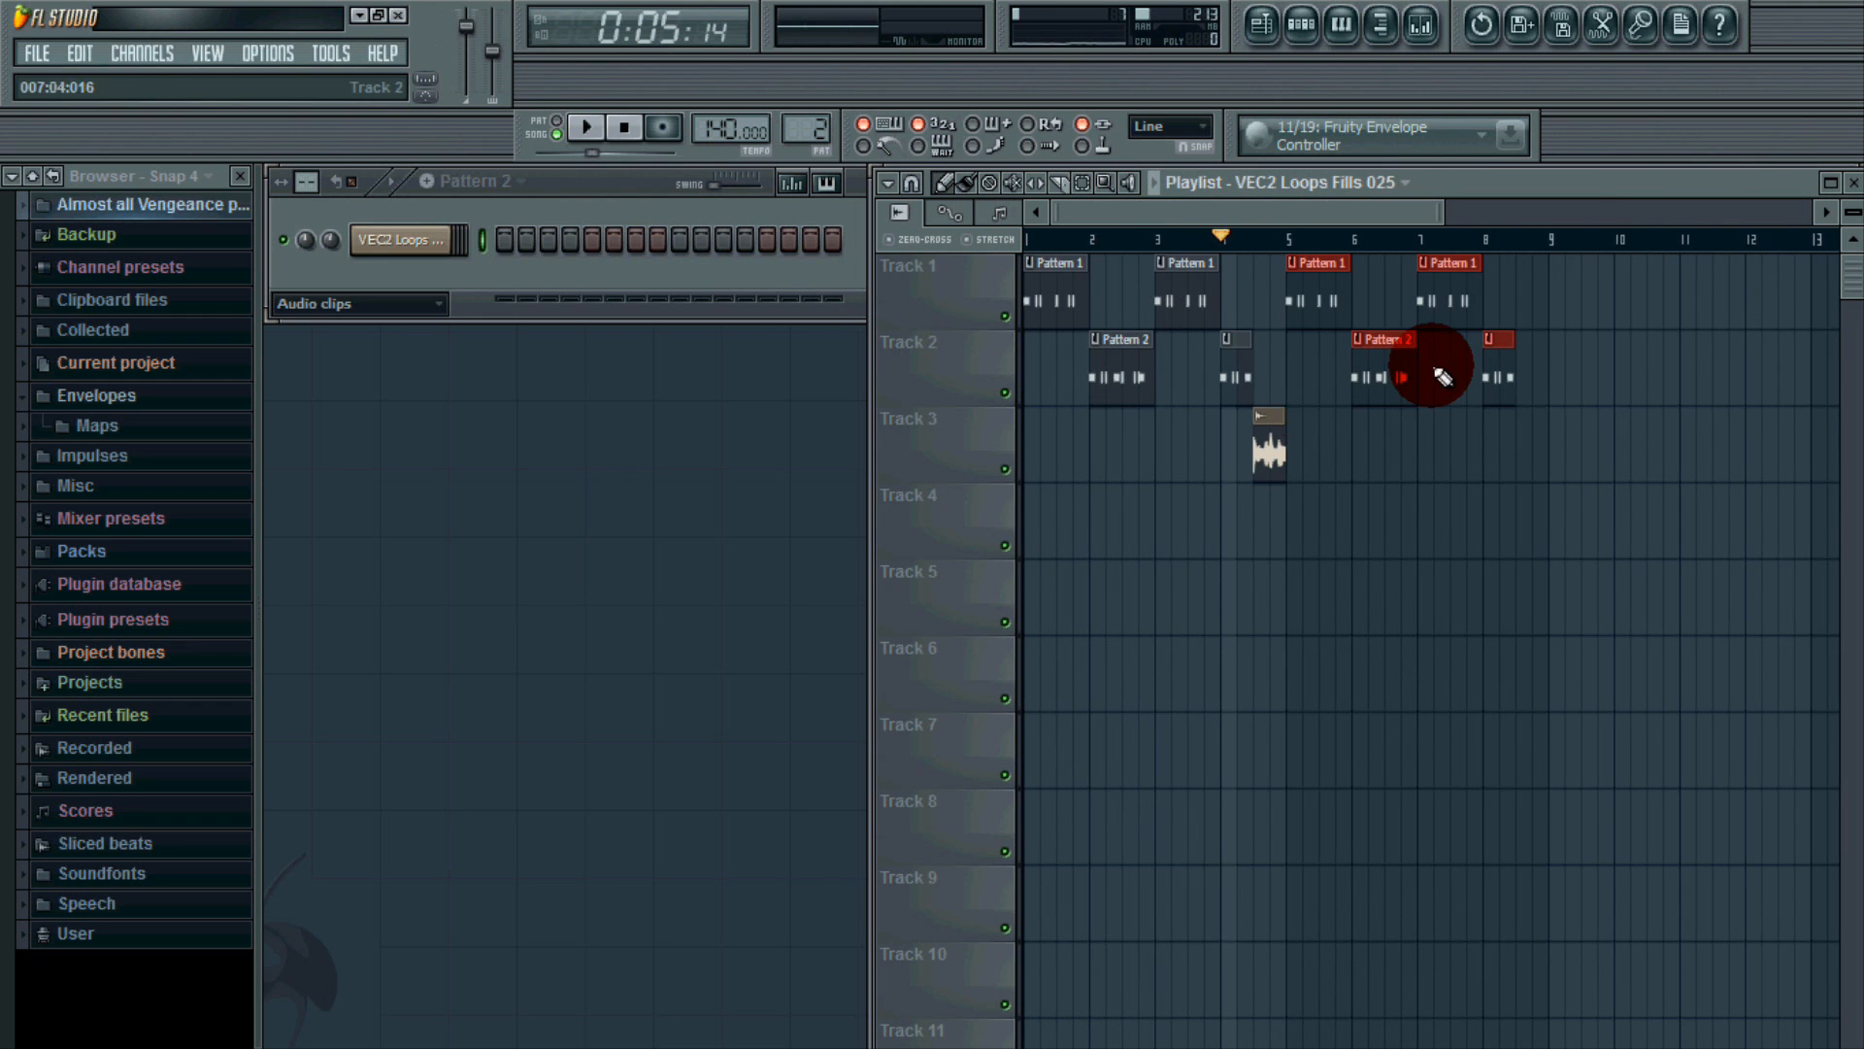
scroll(1278, 377, down, 2)
scroll(1745, 357, up, 2)
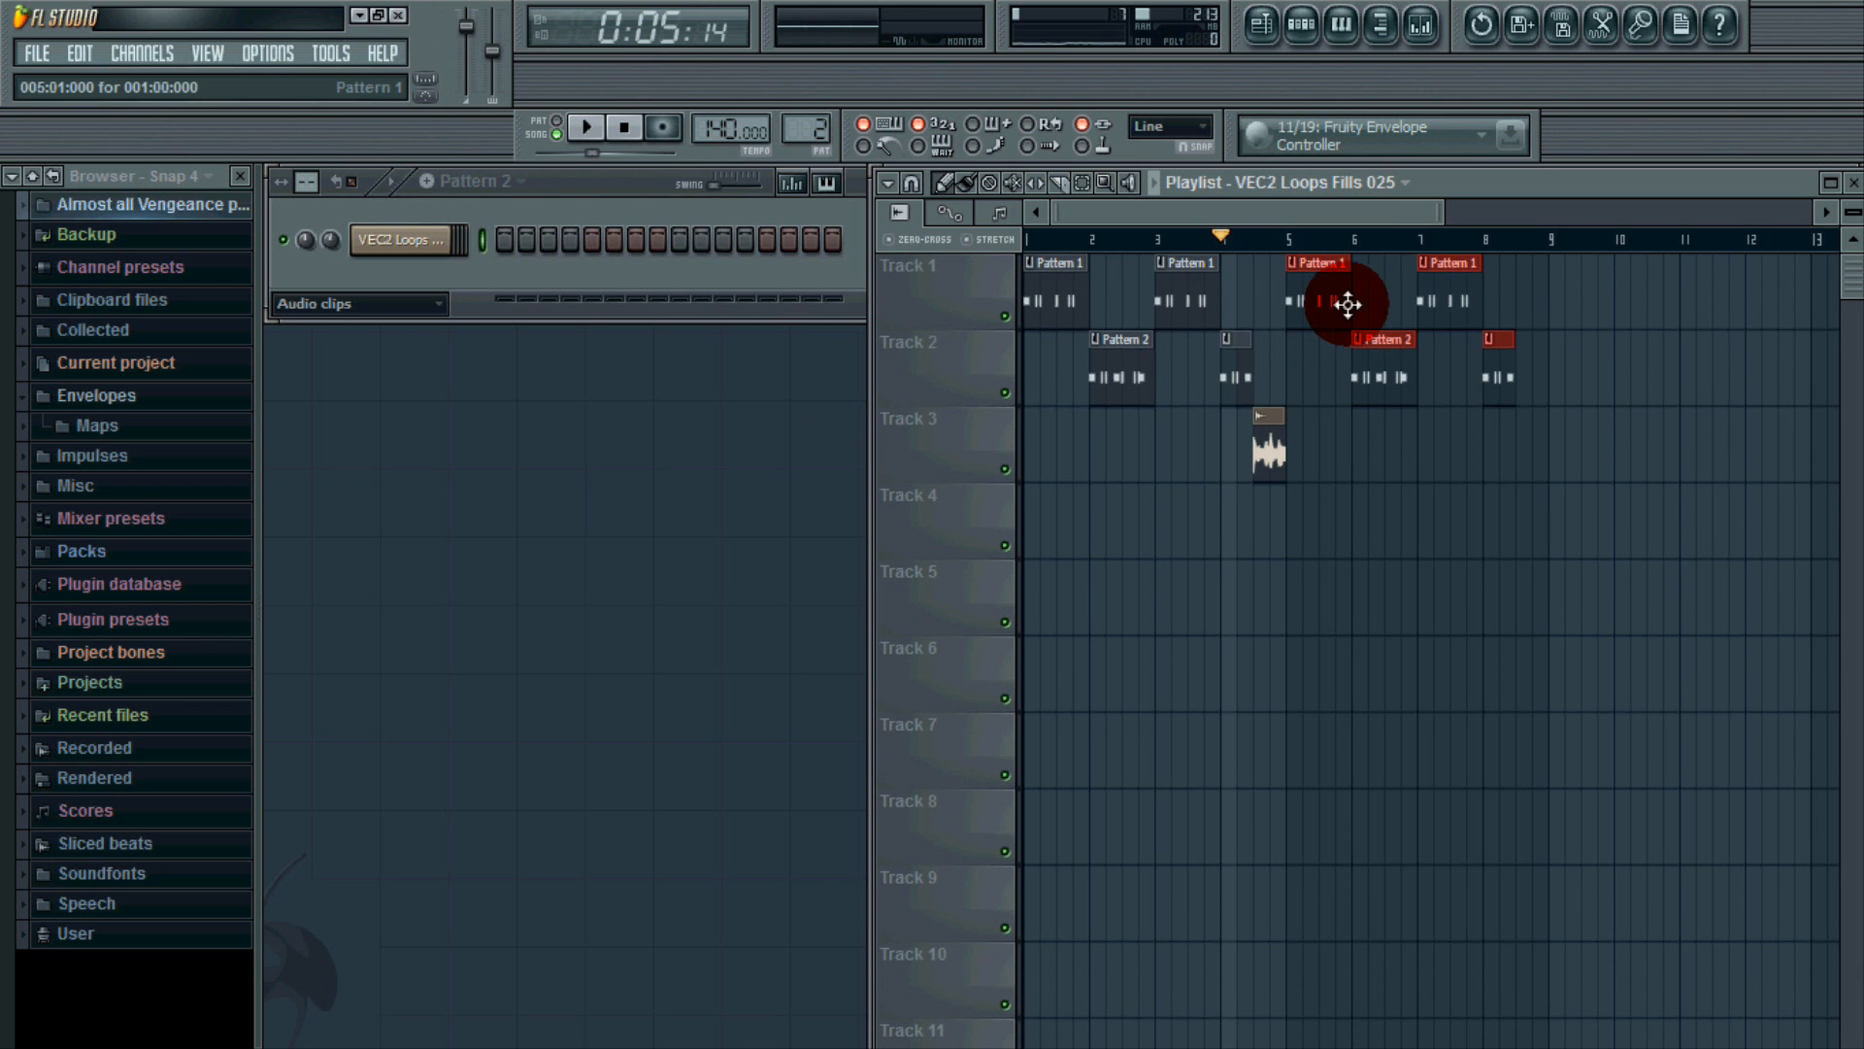
drag(1132, 212, 616, 249)
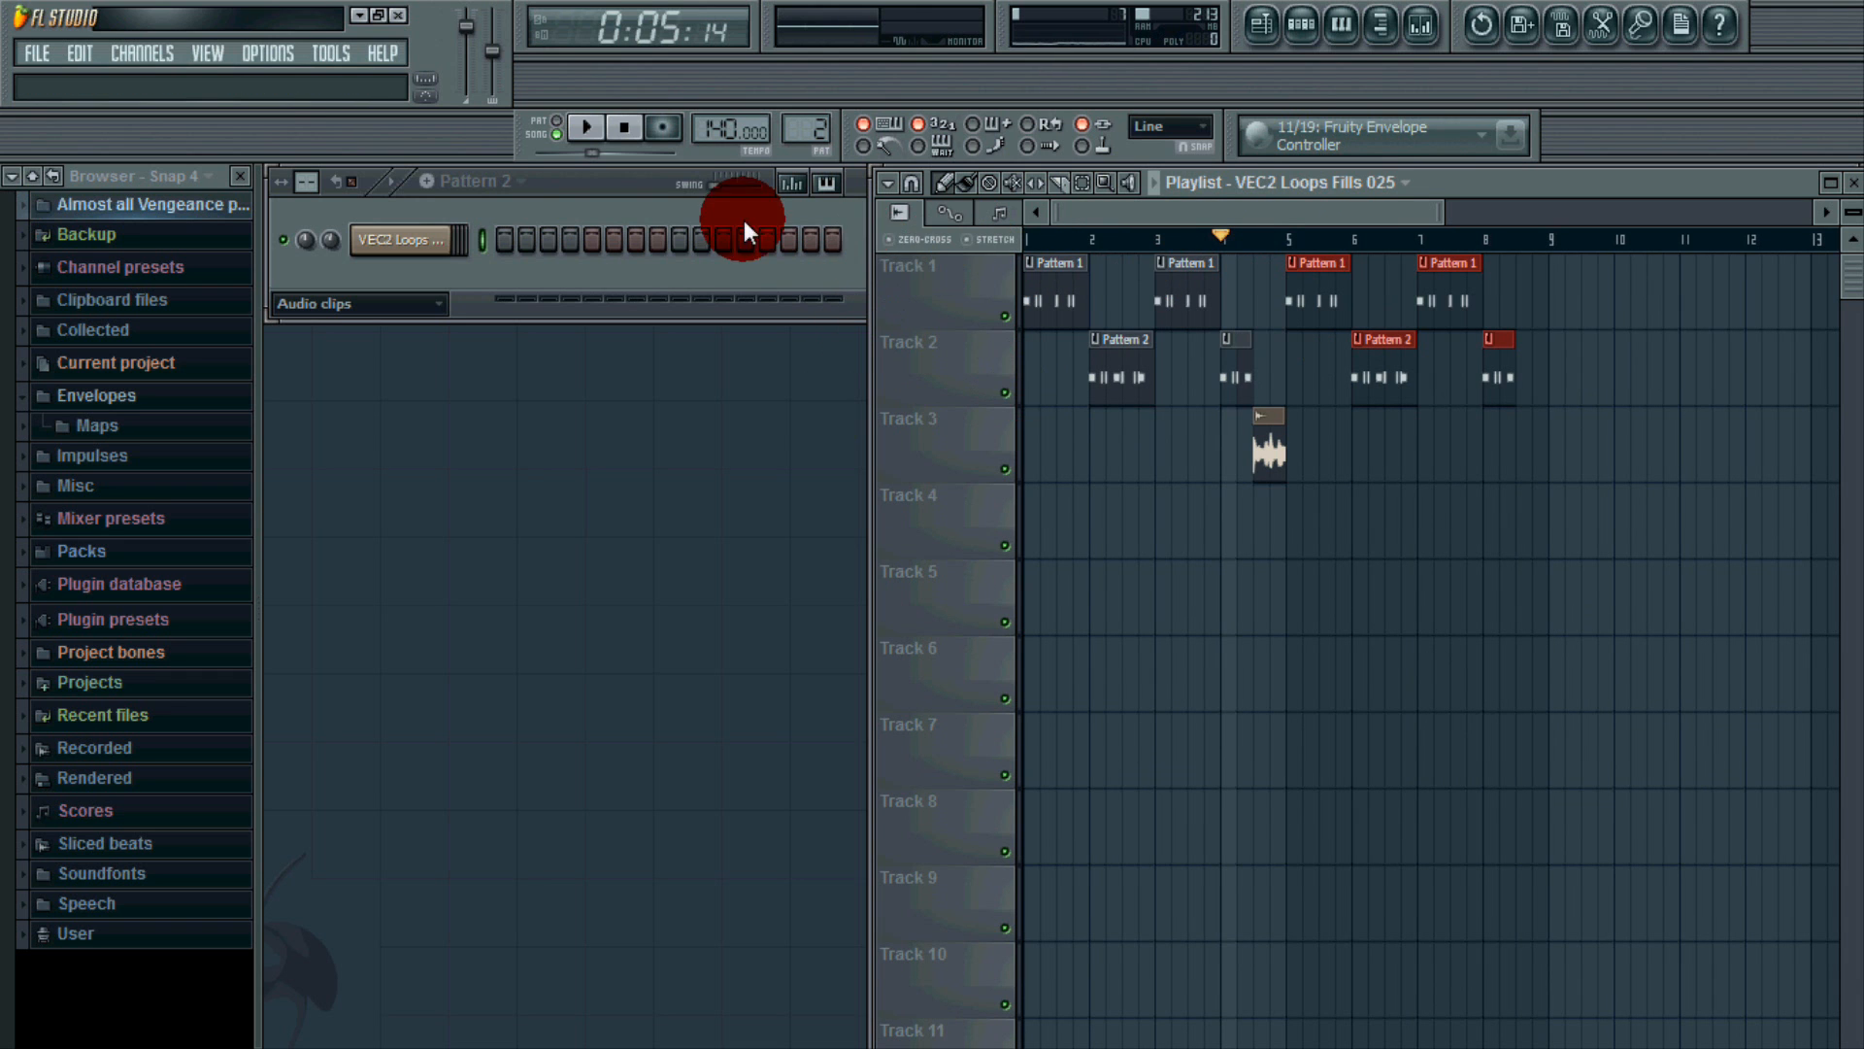
mouse_move(1103, 216)
mouse_down()
mouse_move(1185, 198)
mouse_move(1069, 235)
mouse_move(1369, 231)
mouse_move(1174, 235)
mouse_move(1194, 239)
mouse_move(550, 185)
mouse_up()
scroll(1336, 435, down, 2)
scroll(1312, 441, up, 2)
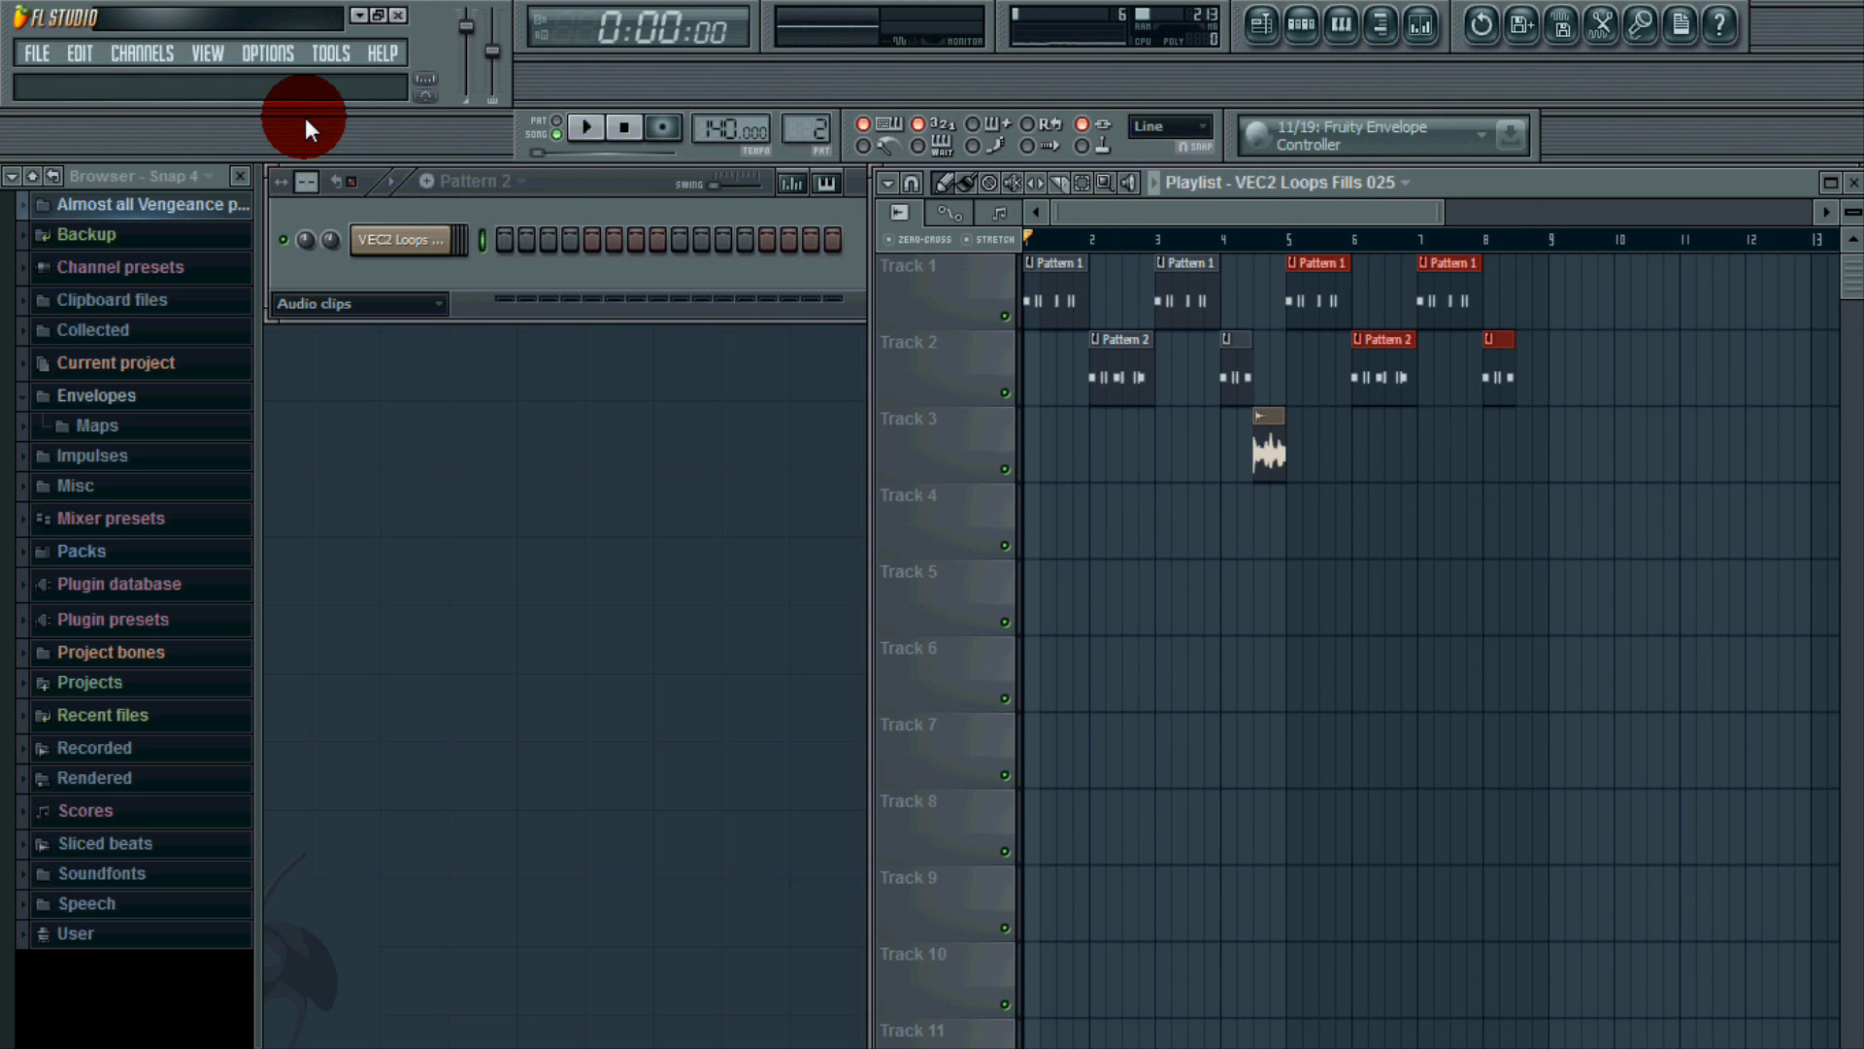